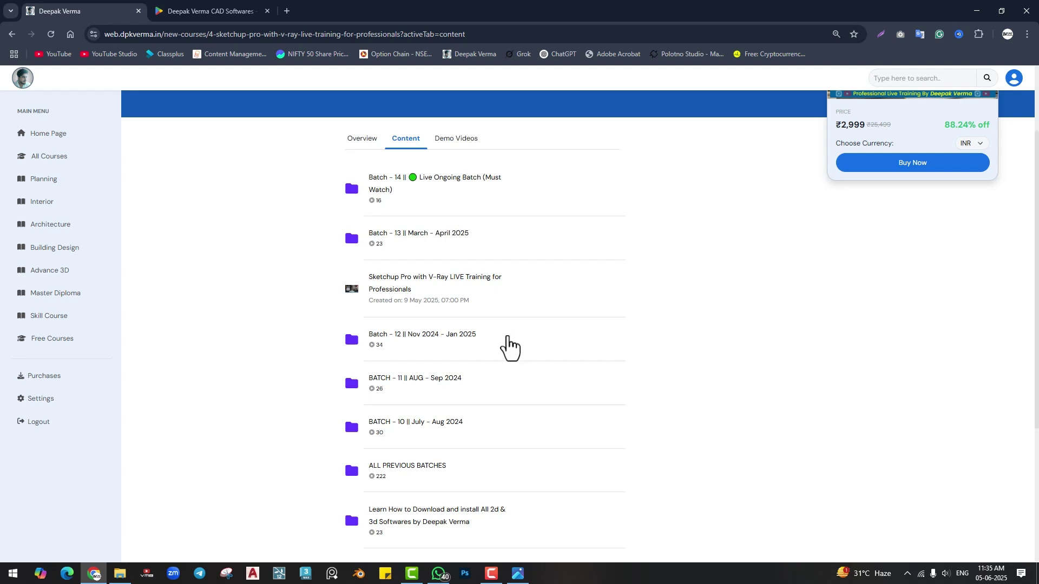
pyautogui.scroll(2, 509, 337)
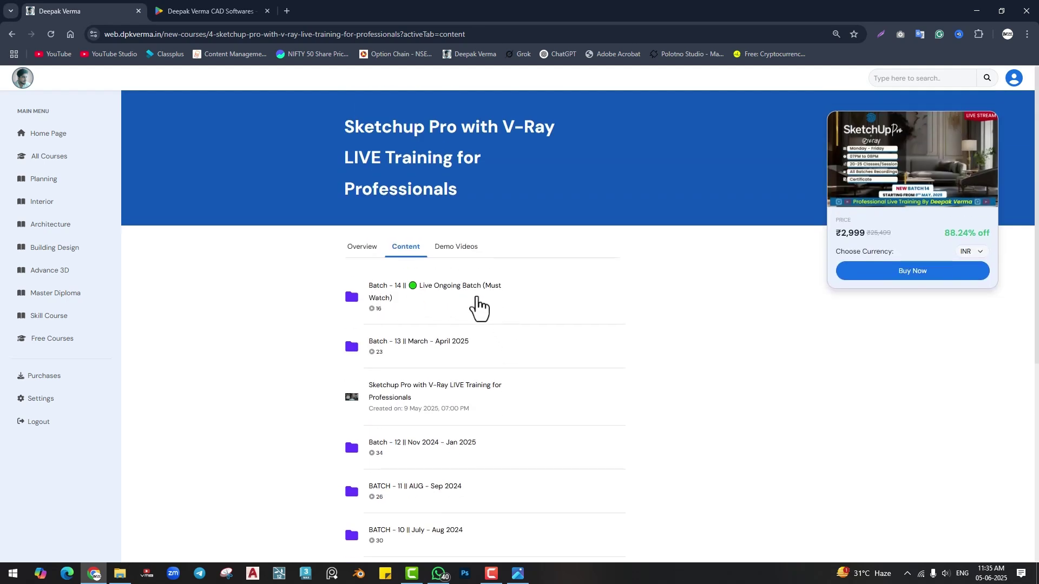
pyautogui.click(235, 12)
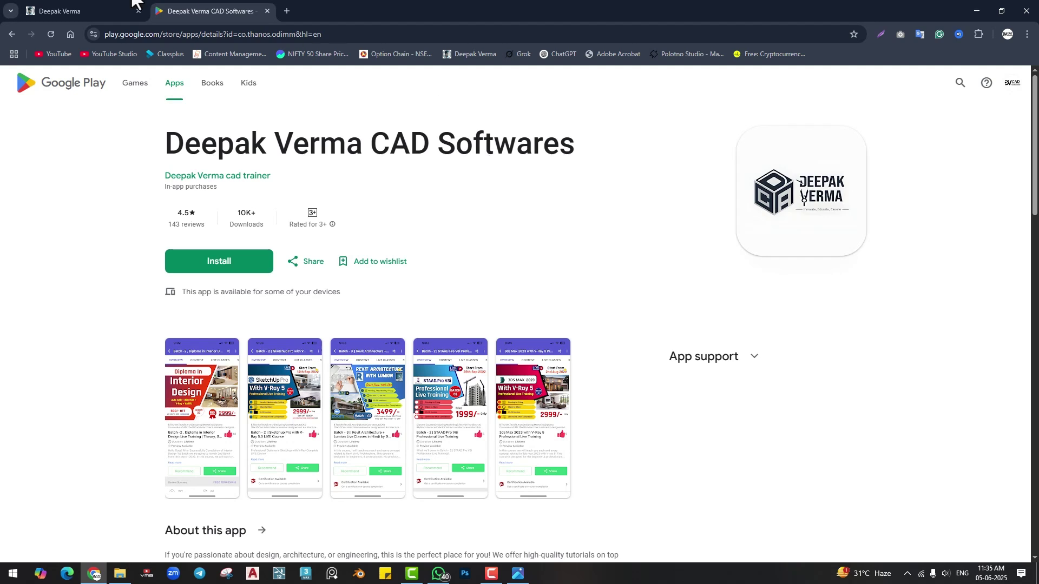
pyautogui.click(33, 7)
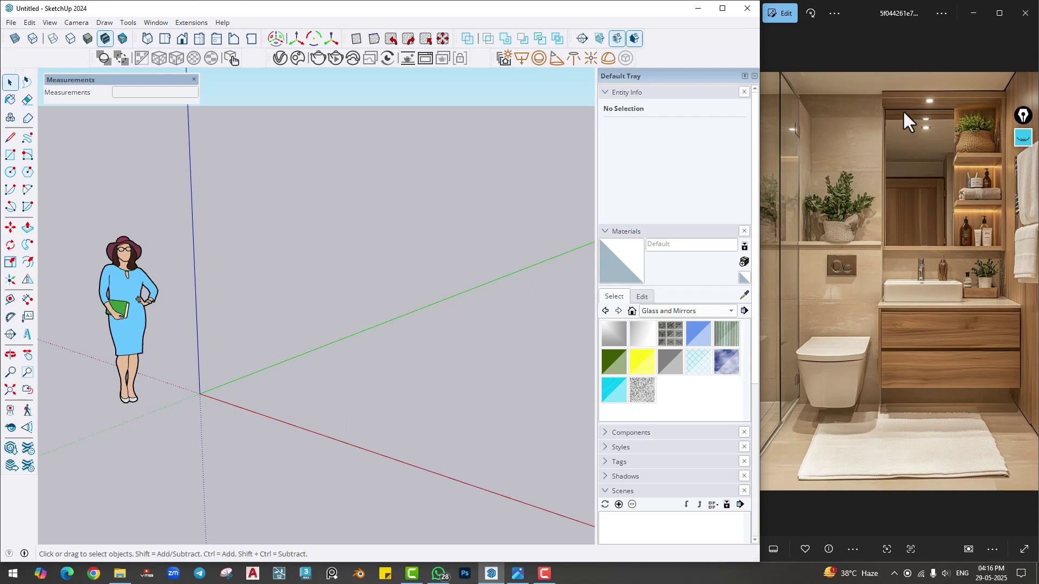
# - Annotate the bathroom reference photo with freehand dimension lines, marking 16" near the vanity and 8' for the wall height, and clear all marks
pyautogui.click(1023, 139)
pyautogui.click(1022, 188)
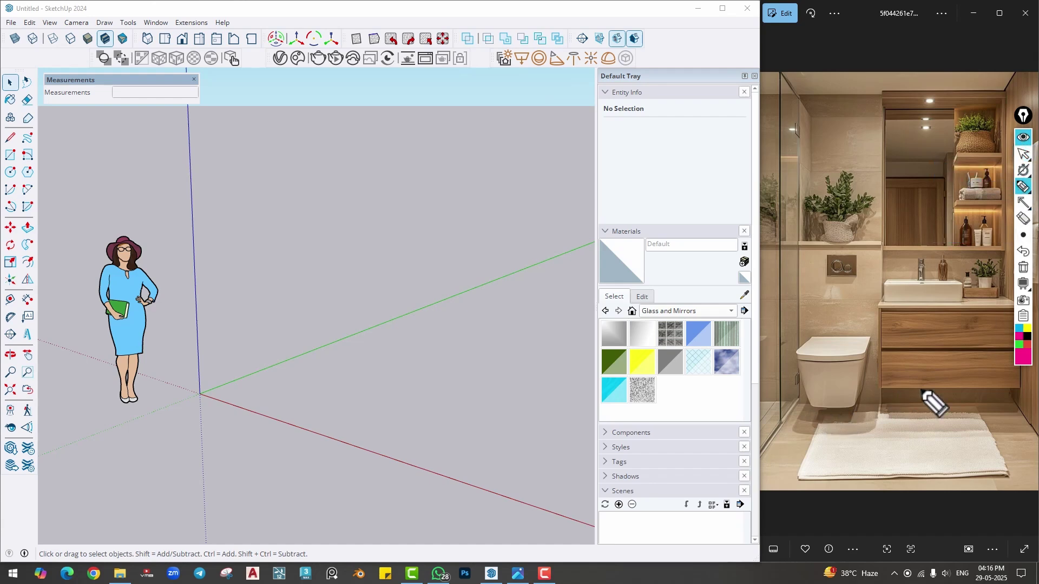
pyautogui.moveTo(880, 373); pyautogui.dragTo(1020, 372)
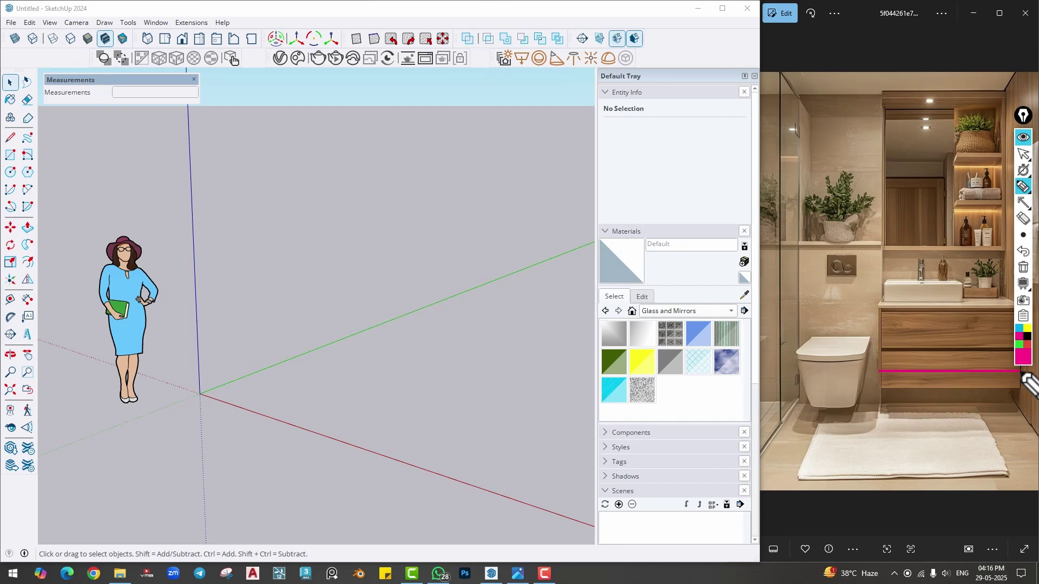
pyautogui.moveTo(800, 283); pyautogui.dragTo(872, 282)
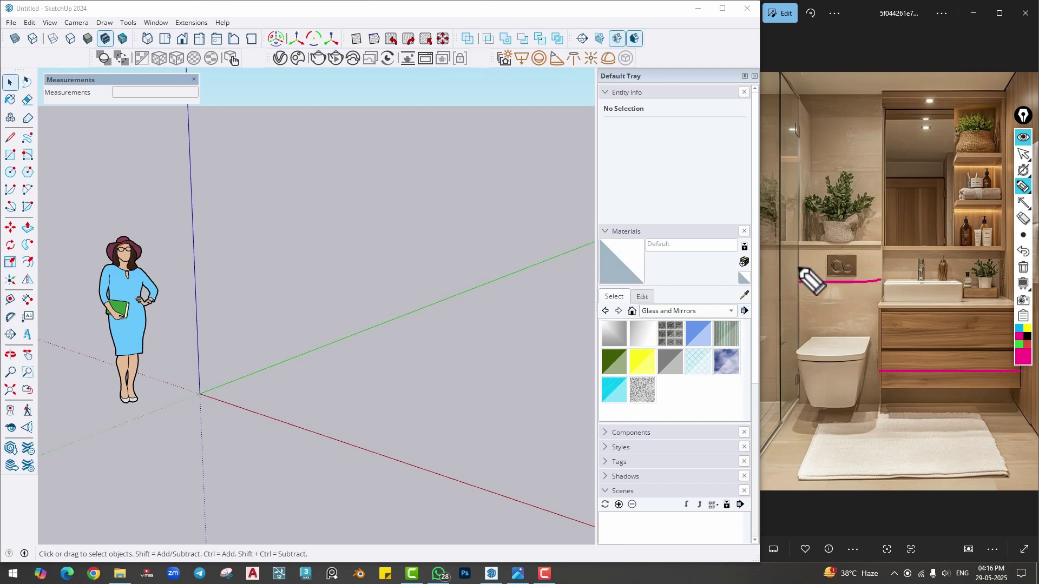
pyautogui.moveTo(800, 265); pyautogui.dragTo(703, 266)
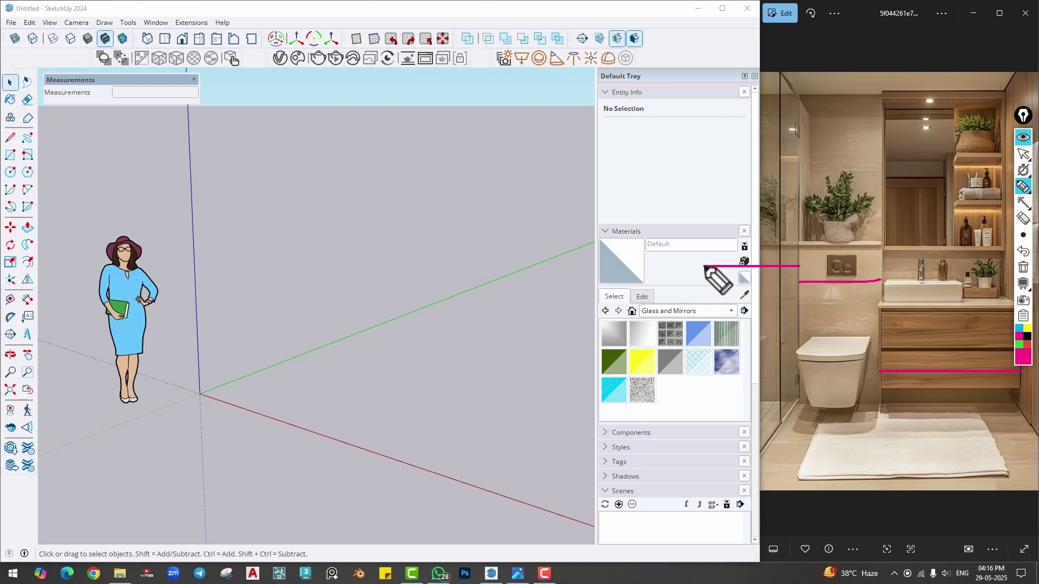
pyautogui.moveTo(893, 388)
pyautogui.mouseDown()
pyautogui.moveTo(892, 412)
pyautogui.moveTo(918, 383)
pyautogui.mouseUp()
pyautogui.moveTo(900, 251); pyautogui.dragTo(899, 291)
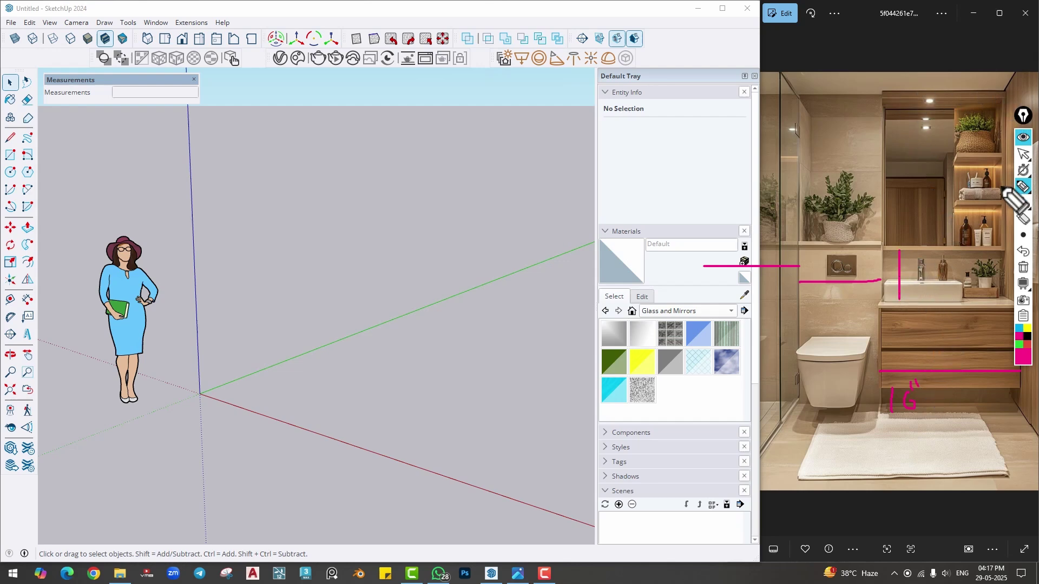
pyautogui.moveTo(810, 98)
pyautogui.mouseDown()
pyautogui.moveTo(811, 403)
pyautogui.moveTo(822, 373)
pyautogui.mouseUp()
pyautogui.moveTo(840, 240)
pyautogui.mouseDown()
pyautogui.moveTo(836, 197)
pyautogui.moveTo(848, 196)
pyautogui.mouseUp()
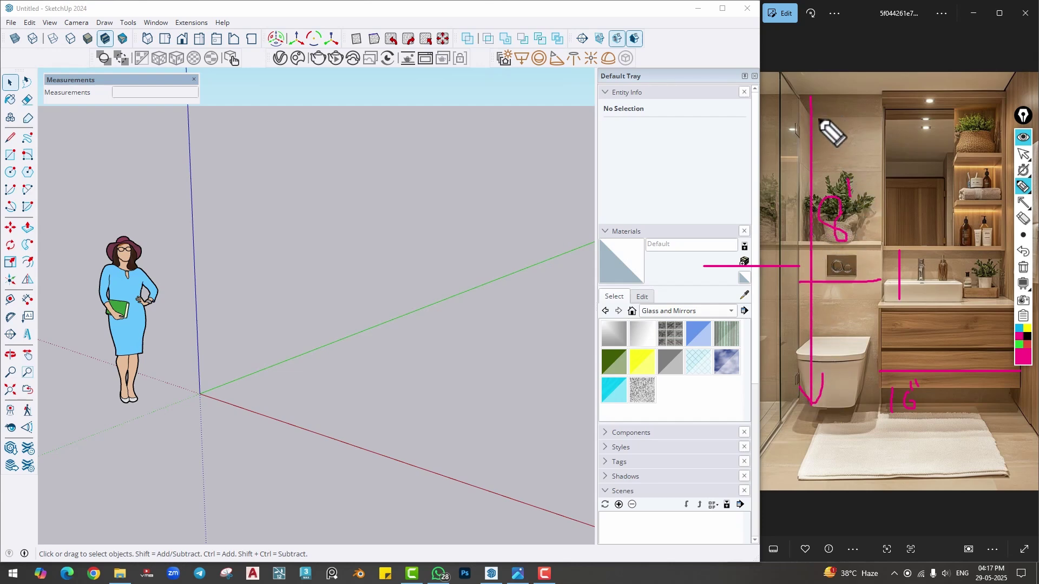
pyautogui.click(1023, 267)
pyautogui.click(1023, 154)
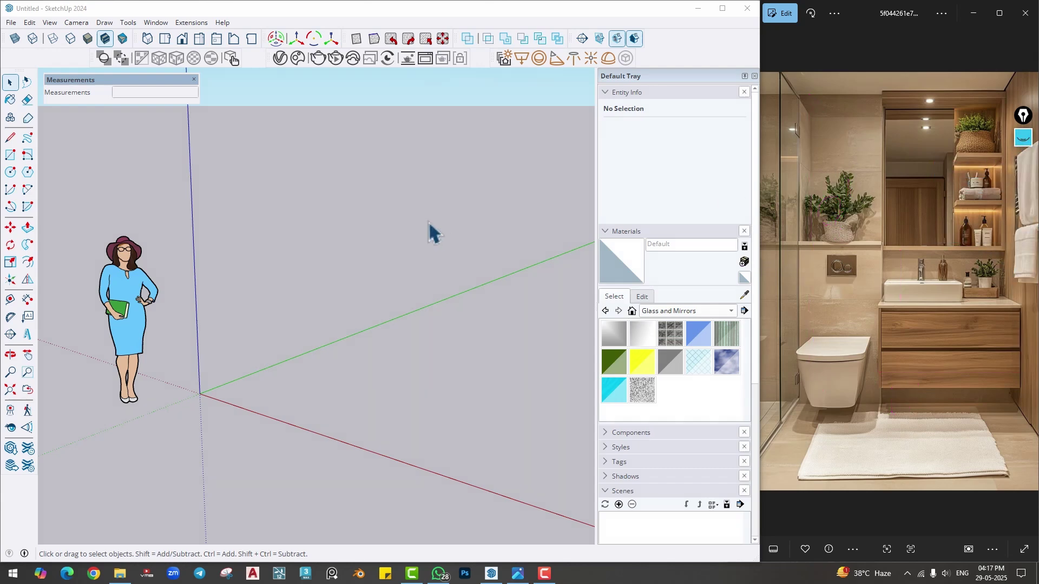
# - Draw a closed 10' by 12' rectangular floor outline beside the origin with connected lines aligned to the green and red axes
pyautogui.moveTo(315, 303)
pyautogui.mouseDown(button='middle')
pyautogui.moveTo(284, 425)
pyautogui.moveTo(295, 368)
pyautogui.mouseUp(button='middle')
pyautogui.click(10, 138)
pyautogui.click(295, 368)
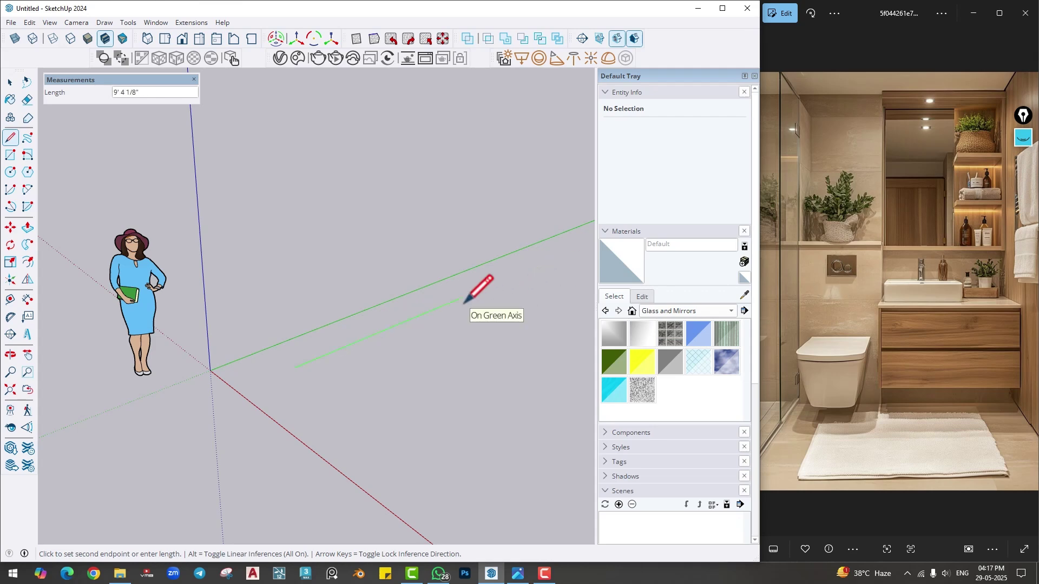
pyautogui.click(481, 289)
pyautogui.scroll(-3, 481, 289)
pyautogui.keyDown('shift'); pyautogui.moveTo(498, 325); pyautogui.dragTo(363, 373, button='middle'); pyautogui.keyUp('shift')
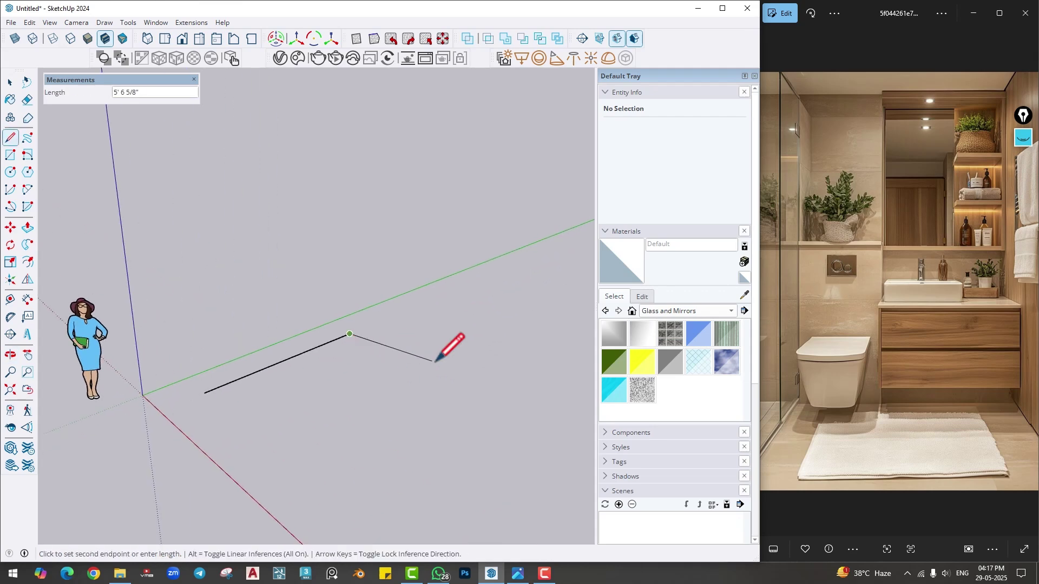
pyautogui.click(514, 428)
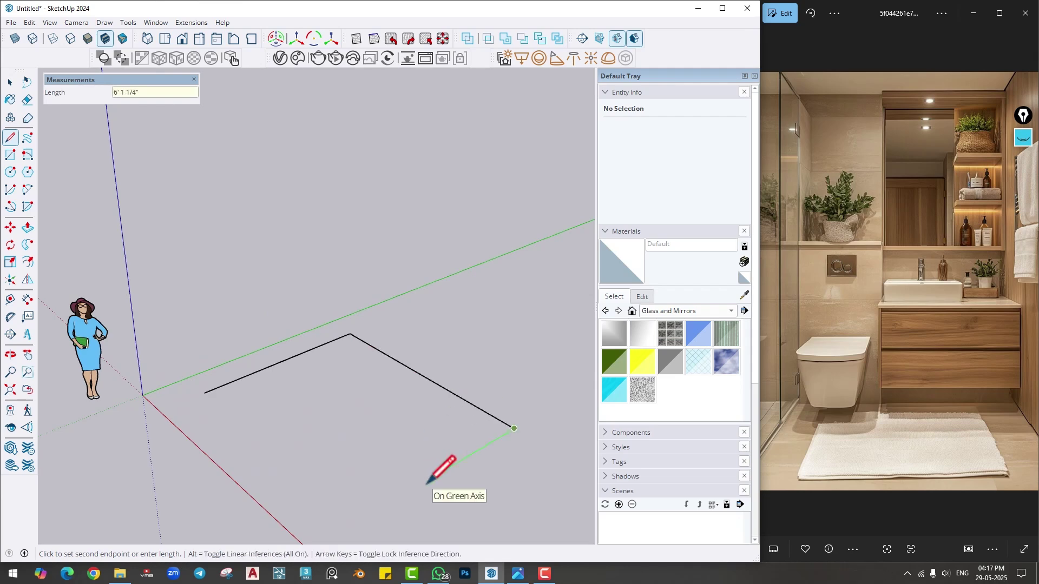
pyautogui.write('10')
pyautogui.press('Return')
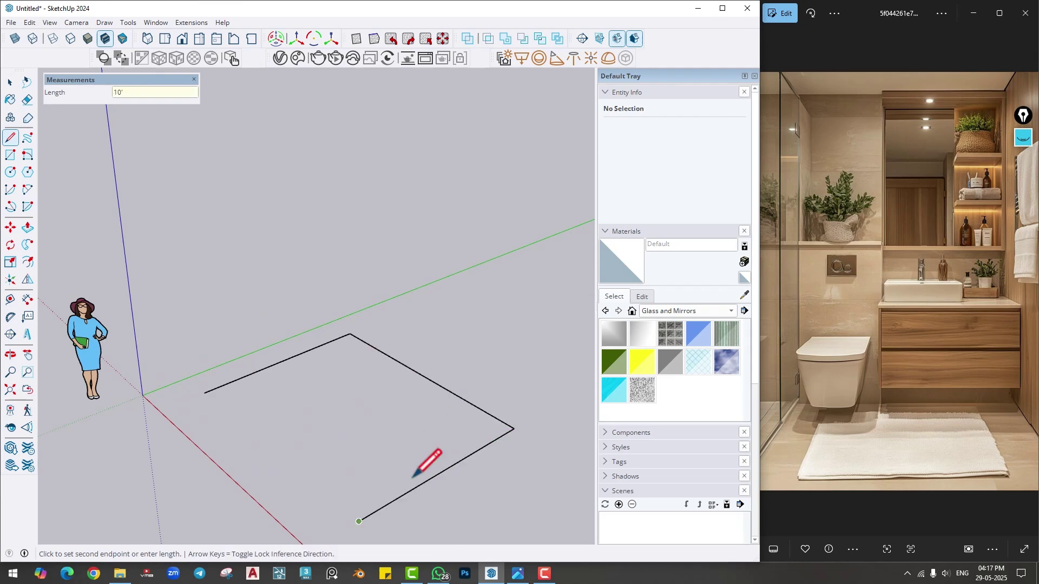
pyautogui.click(204, 393)
# - Extrude the floor face upward into a thin slab and make the whole slab a group
pyautogui.moveTo(380, 435); pyautogui.dragTo(371, 444, button='middle')
pyautogui.press('p')
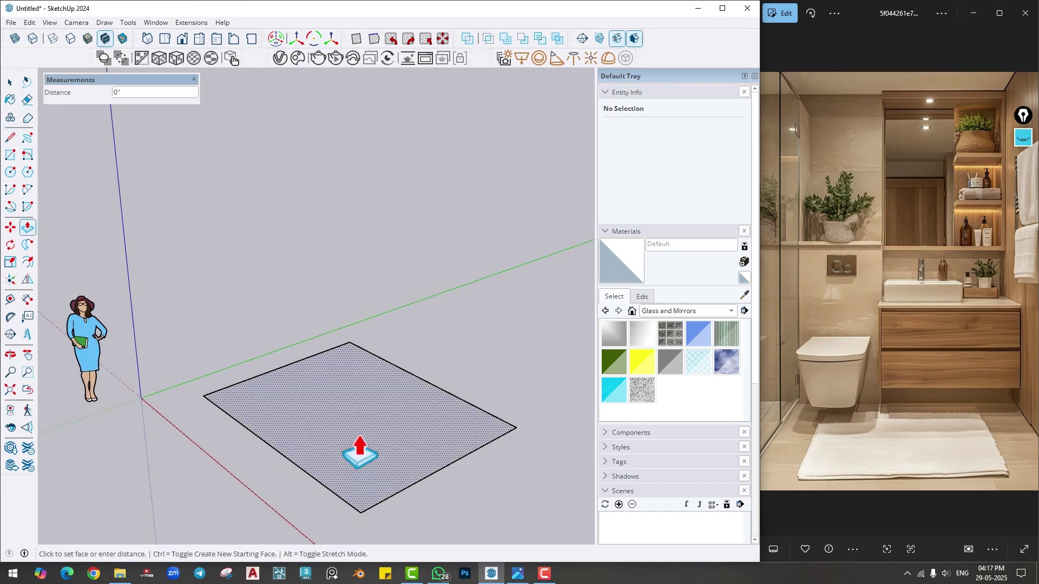
pyautogui.click(361, 445)
pyautogui.click(362, 442)
pyautogui.press('space')
pyautogui.tripleClick(360, 439)
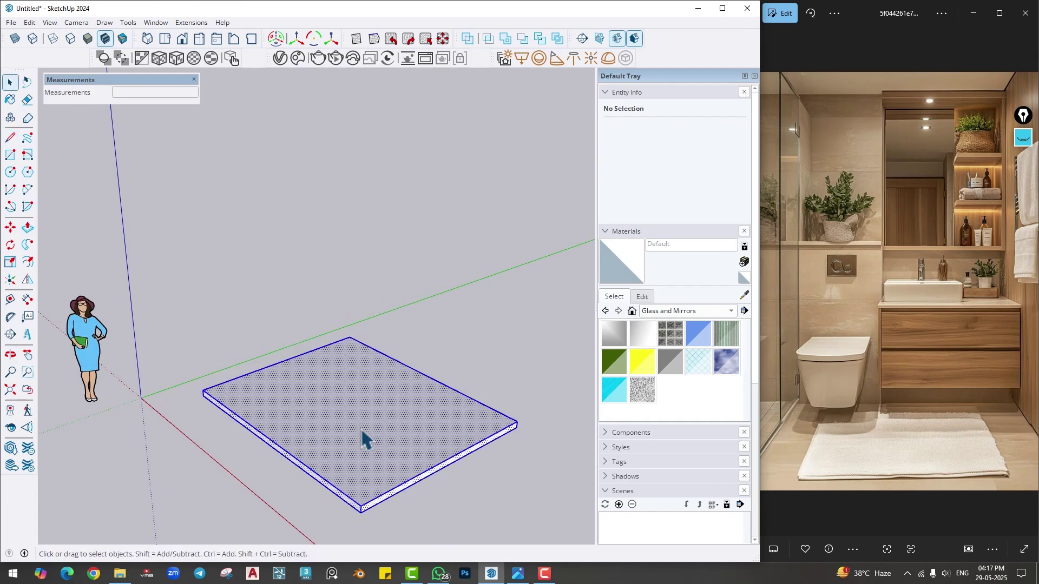
pyautogui.rightClick(360, 436)
pyautogui.click(431, 273)
pyautogui.scroll(3, 309, 406)
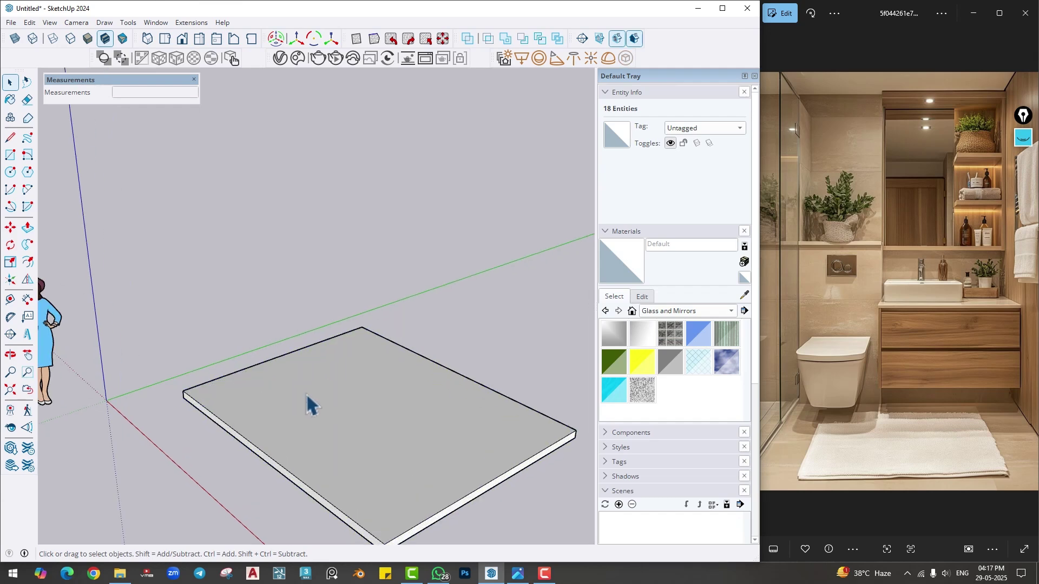
# - Place guide lines on the slab 9" in from the 10' back edge and 4" in from both 12' side edges
pyautogui.press('Escape')
pyautogui.click(9, 299)
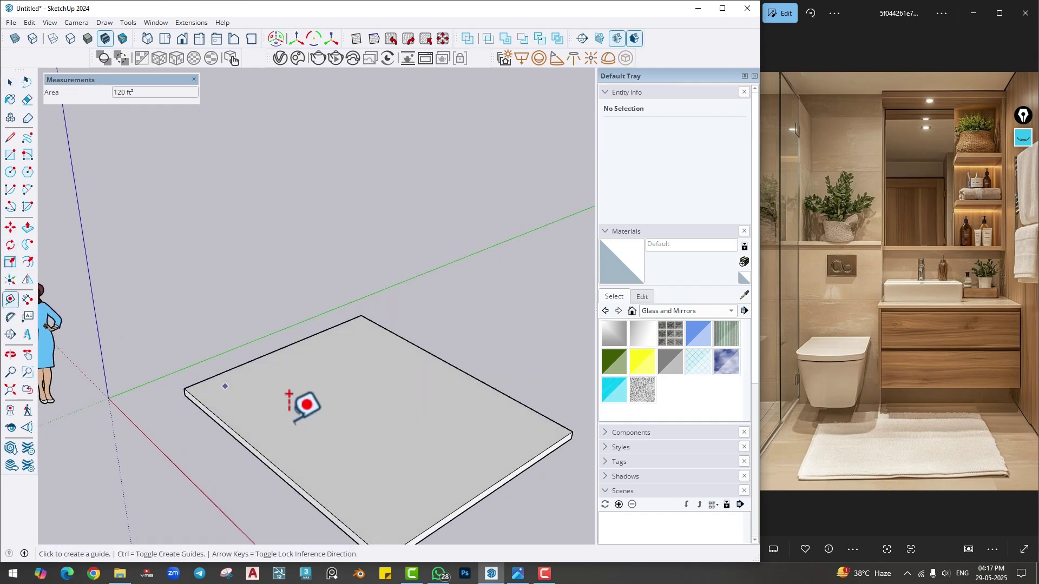
pyautogui.scroll(1, 300, 403)
pyautogui.click(222, 358)
pyautogui.click(243, 373)
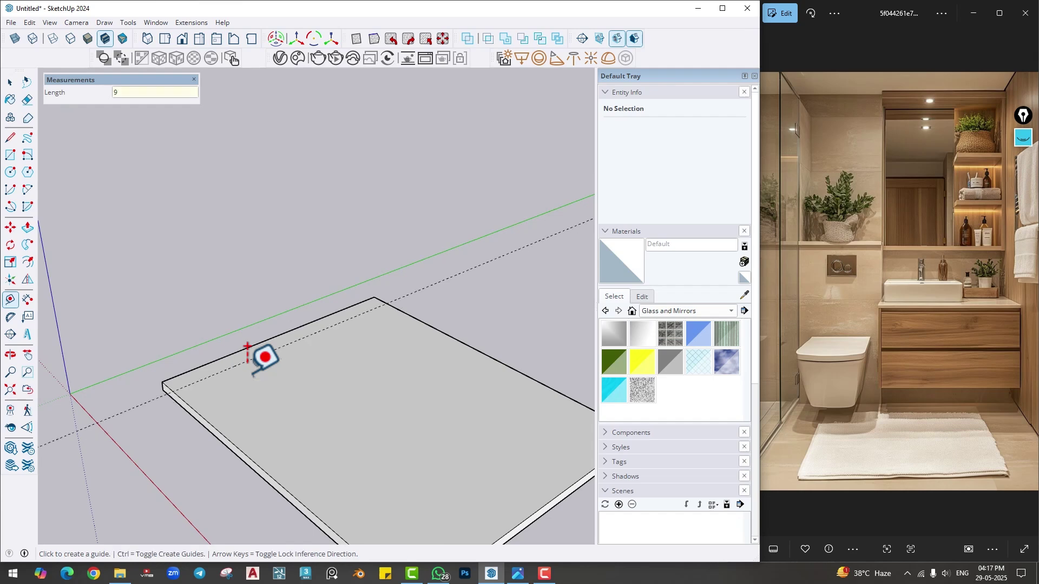
pyautogui.click(196, 411)
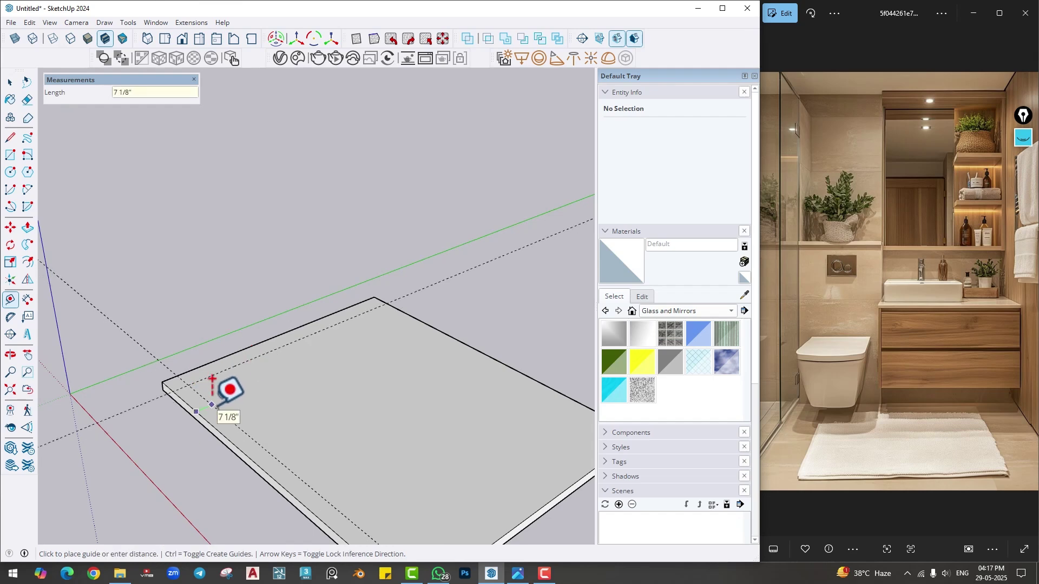
pyautogui.click(212, 404)
pyautogui.click(421, 320)
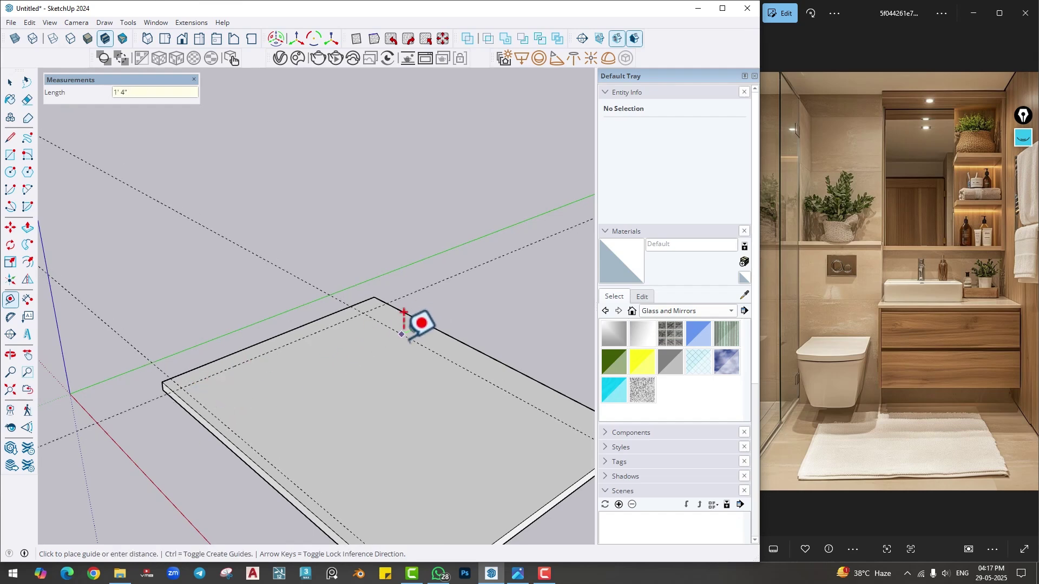
pyautogui.click(408, 322)
pyautogui.scroll(1, 268, 392)
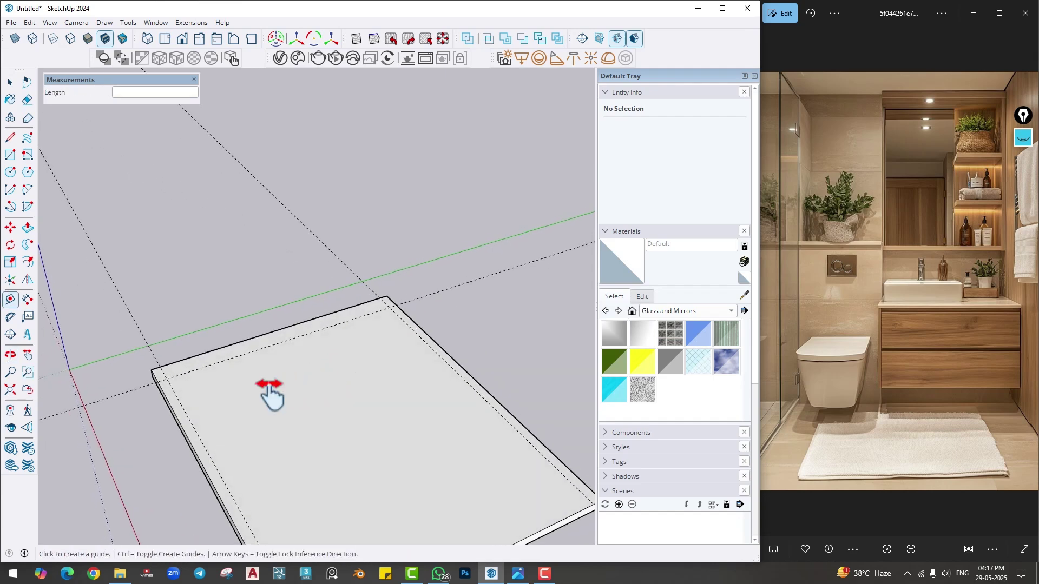
# - Draw a 9' 4" by 9" rectangle along the back edge between the side guides and extrude it up 8' as the back wall
pyautogui.press('r')
pyautogui.scroll(2, 168, 344)
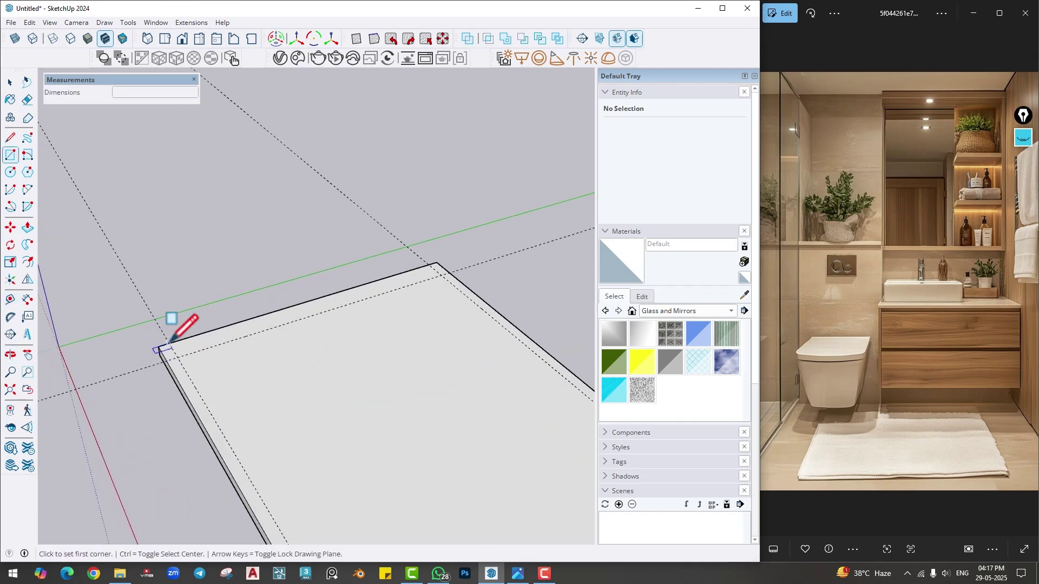
pyautogui.click(169, 343)
pyautogui.click(441, 275)
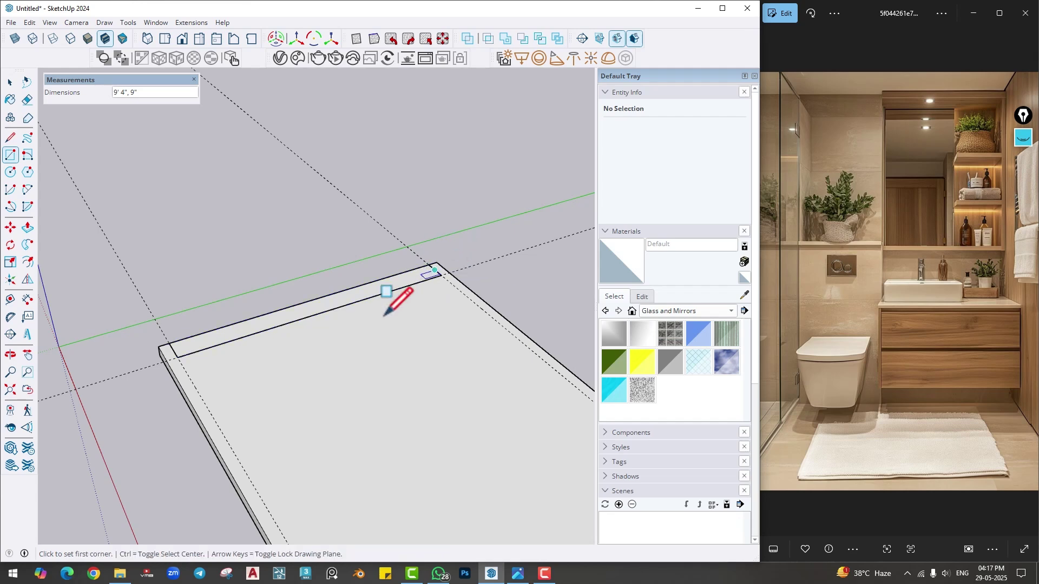
pyautogui.scroll(-1, 394, 353)
pyautogui.press('p')
pyautogui.click(349, 311)
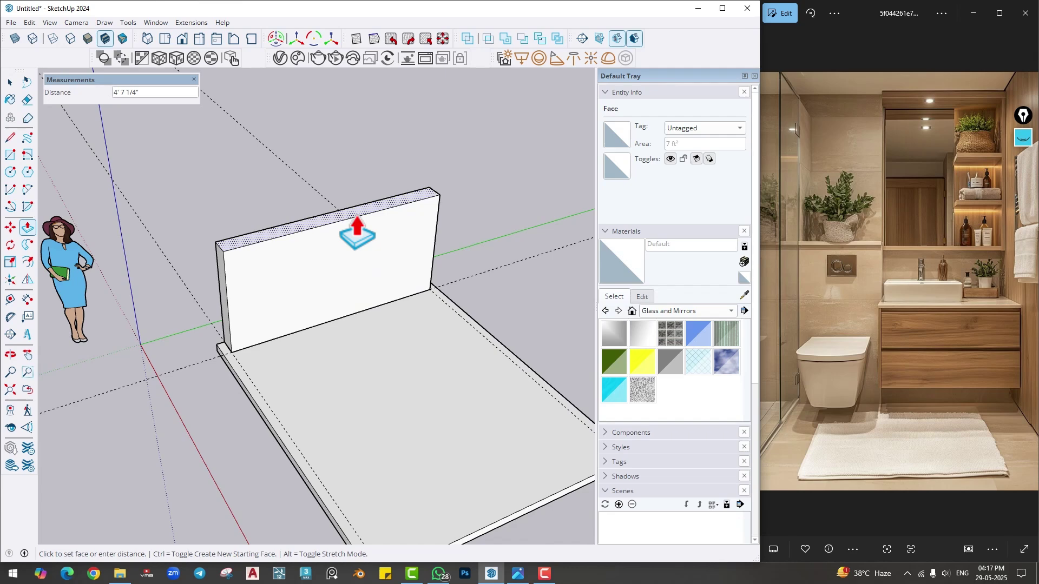
pyautogui.press('Return')
# - Make the complete back wall a group and clear the selection
pyautogui.press('space')
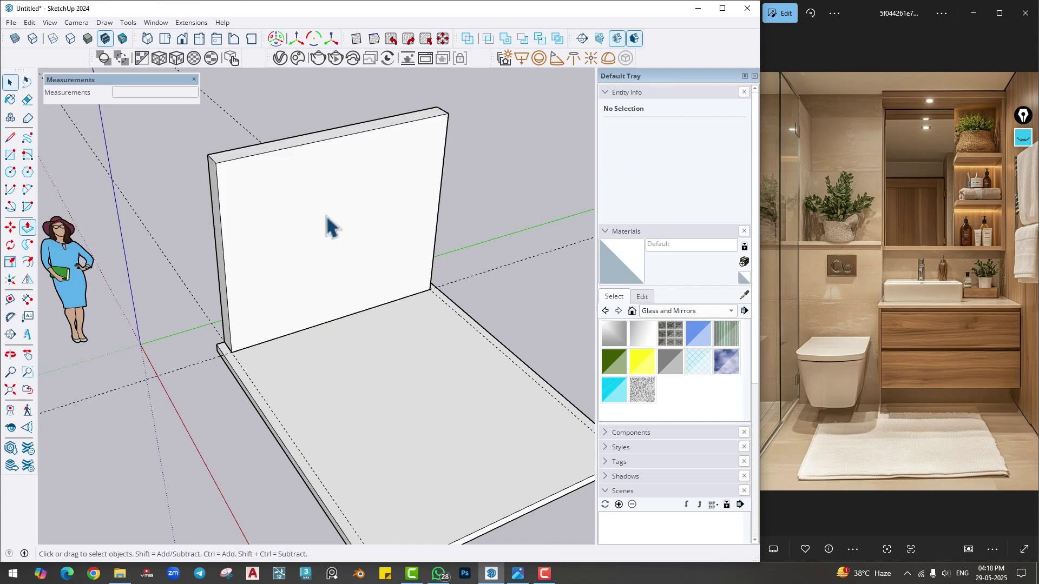
pyautogui.tripleClick(327, 225)
pyautogui.rightClick(327, 220)
pyautogui.click(368, 318)
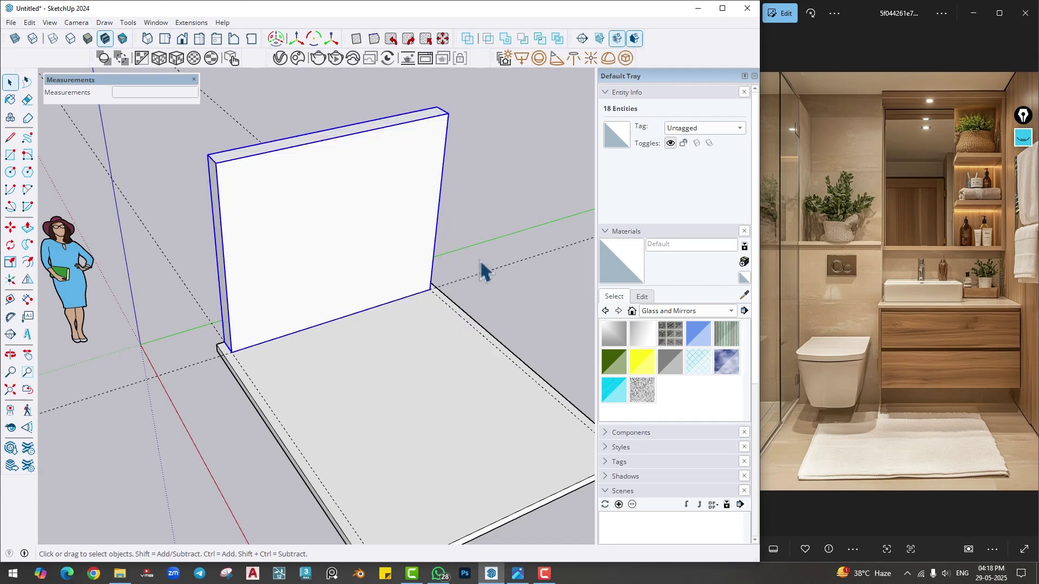
pyautogui.scroll(-3, 480, 355)
pyautogui.hotkey('ctrl', 'shift', 'a')
# - Draw a 4" by 12' rectangle along the slab's long edge nearest the origin and extrude it to the back wall's height
pyautogui.press('r')
pyautogui.scroll(3, 303, 292)
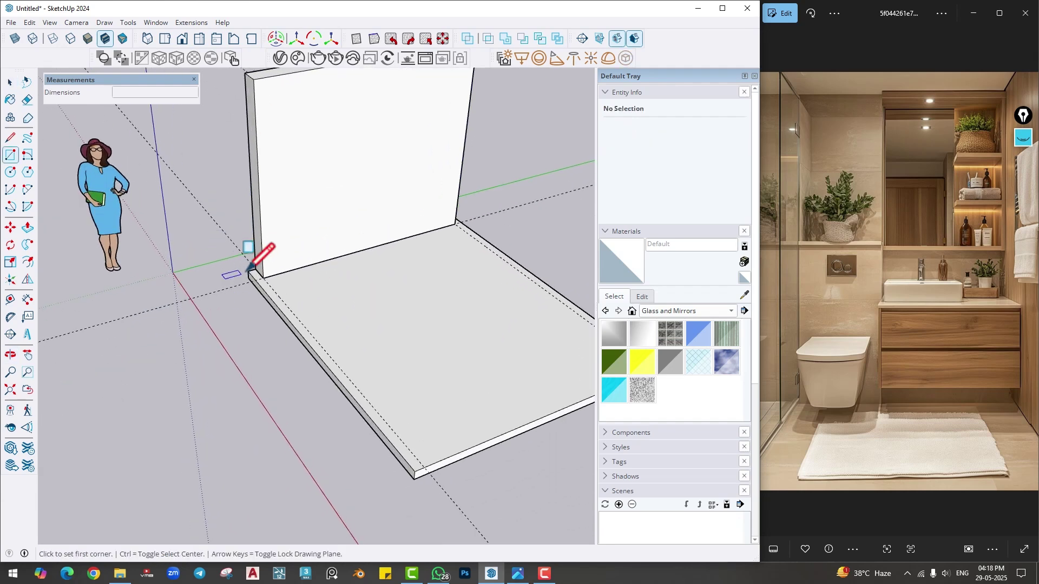
pyautogui.click(247, 271)
pyautogui.write("4,12'")
pyautogui.press('Return')
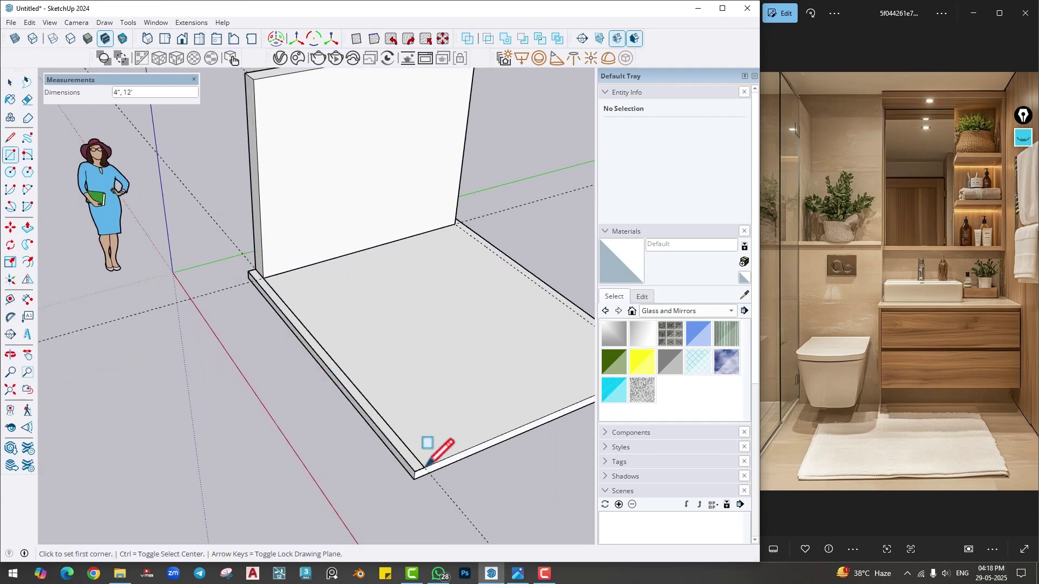
pyautogui.press('p')
pyautogui.doubleClick(408, 475)
# - Make the side wall nearest the origin a group
pyautogui.press('space')
pyautogui.tripleClick(407, 424)
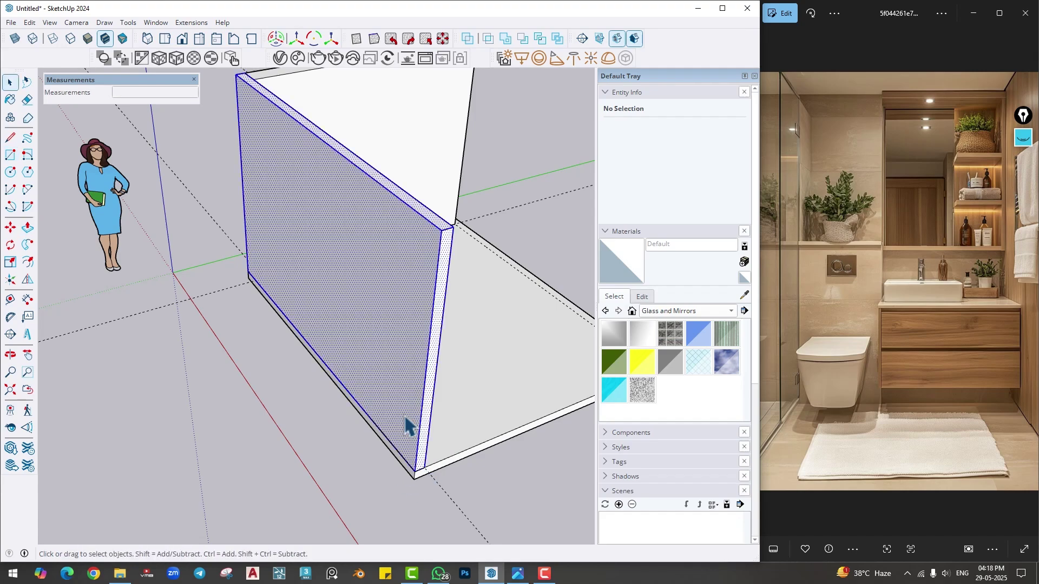
pyautogui.rightClick(405, 158)
pyautogui.click(445, 257)
# - Draw a rectangle along the slab's opposite long edge out to the guide and extrude it to the same height as the other walls
pyautogui.moveTo(445, 257); pyautogui.dragTo(361, 360, button='middle')
pyautogui.press('r')
pyautogui.click(220, 496)
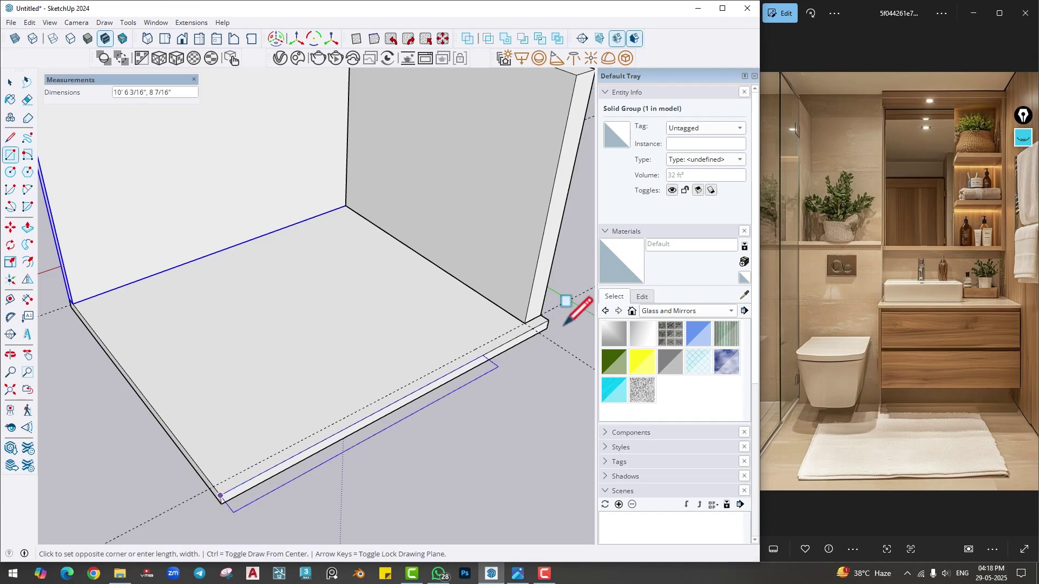
pyautogui.click(548, 318)
pyautogui.press('p')
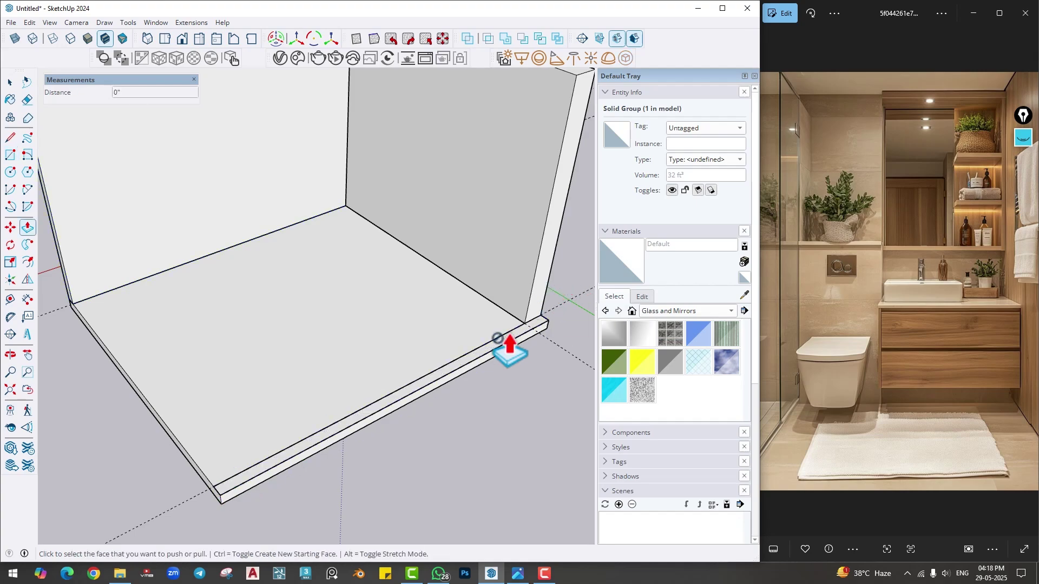
pyautogui.doubleClick(507, 352)
# - Make the second side wall a group
pyautogui.press('space')
pyautogui.tripleClick(473, 311)
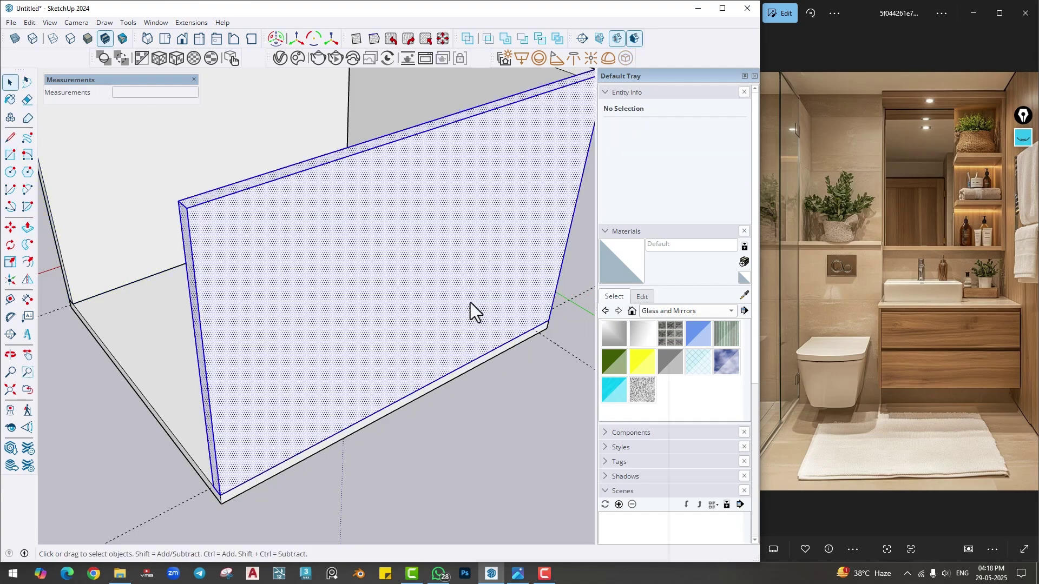
pyautogui.rightClick(470, 303)
pyautogui.click(503, 404)
# - Copy the floor slab straight up onto the top of the walls to form the ceiling
pyautogui.scroll(-5, 447, 447)
pyautogui.moveTo(343, 424); pyautogui.dragTo(385, 389, button='middle')
pyautogui.press('m')
pyautogui.press('ctrl')
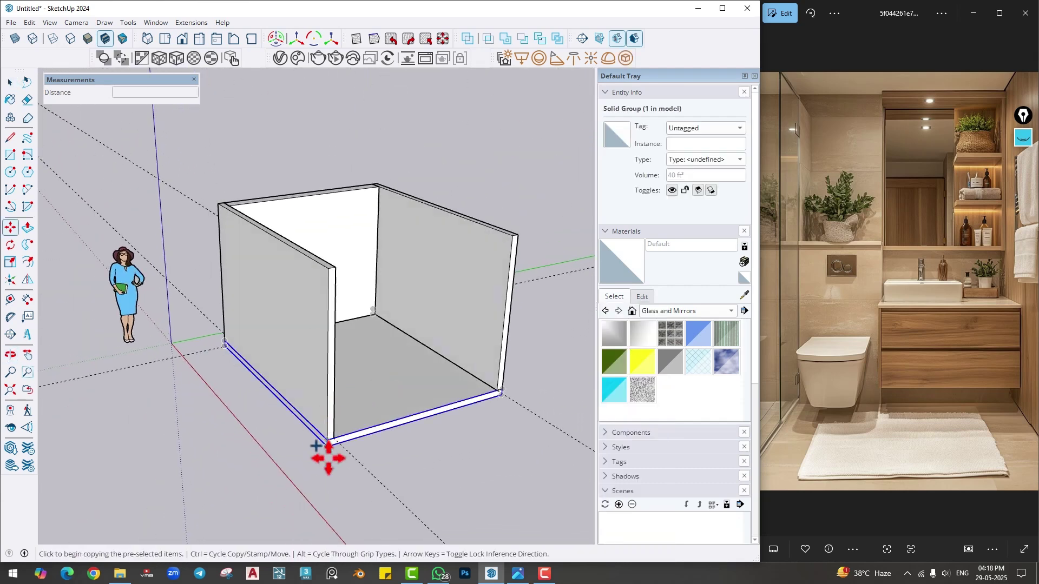
pyautogui.click(326, 444)
pyautogui.click(328, 266)
pyautogui.press('space')
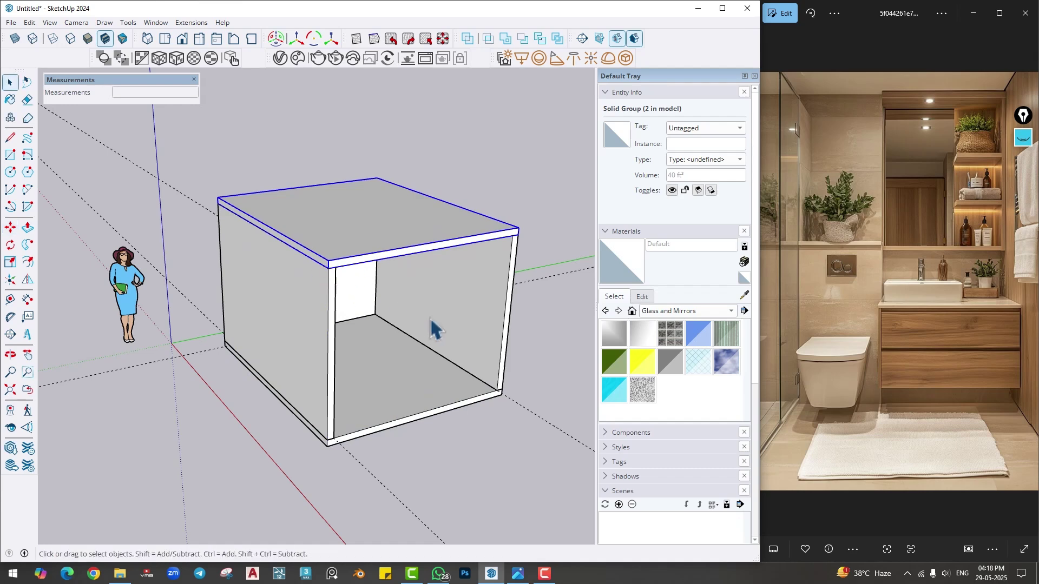
# - Create five tags named Floor, Roof, Wall 1, Wall 2 and Wall 3
pyautogui.click(619, 232)
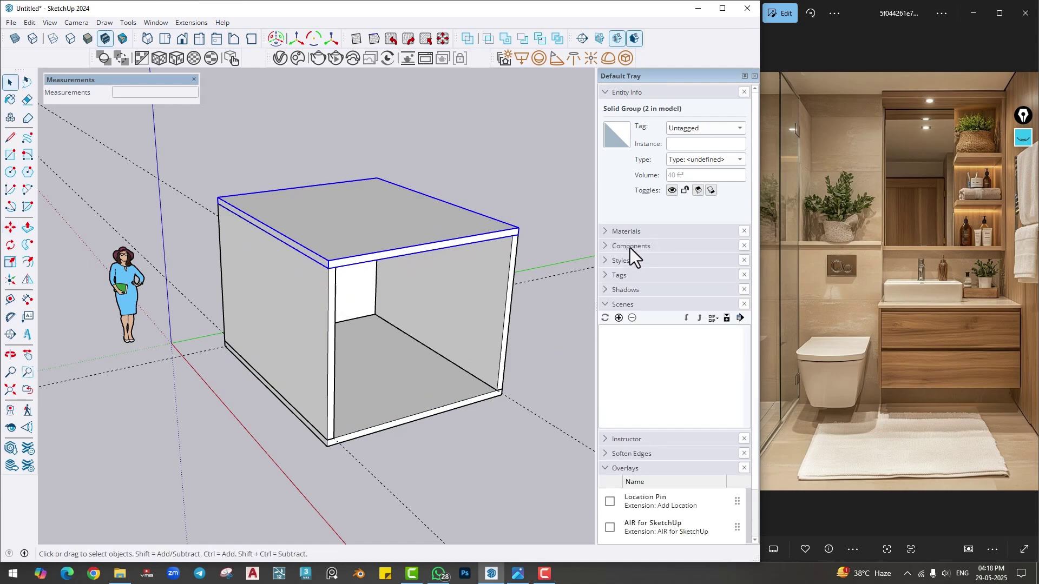
pyautogui.click(621, 275)
pyautogui.click(608, 291)
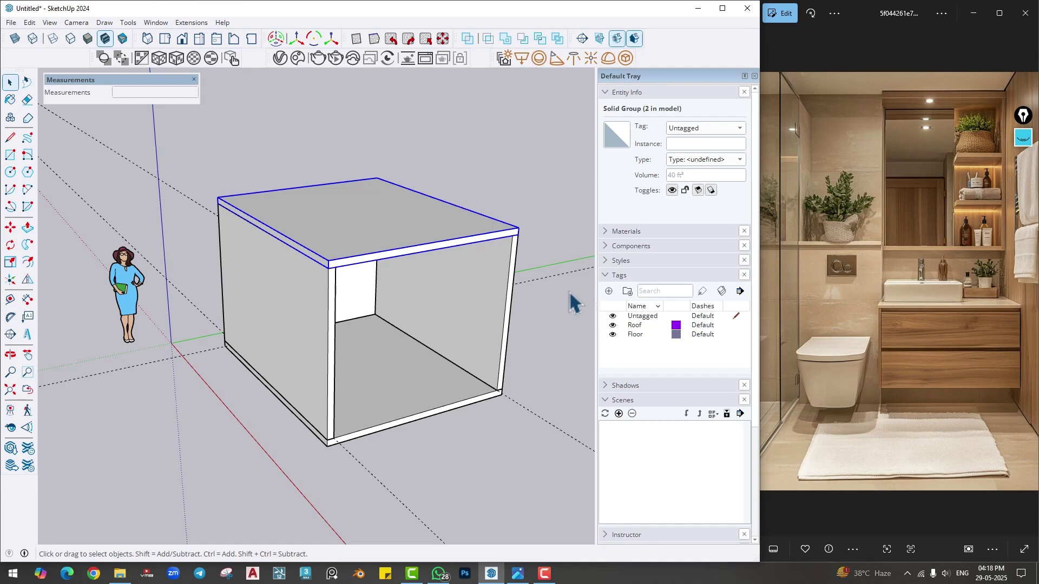
pyautogui.click(607, 291)
pyautogui.write('Wall')
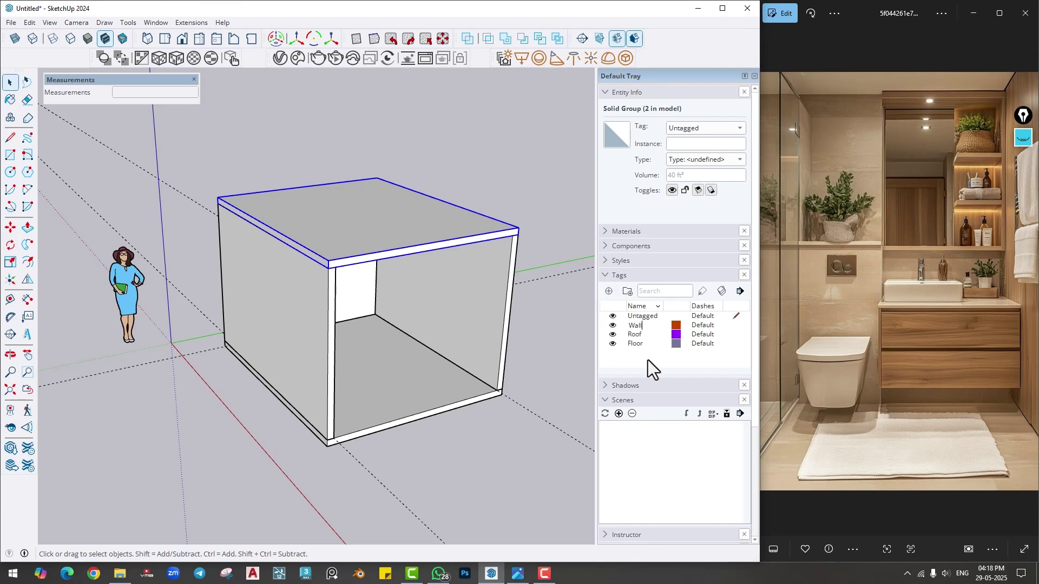
pyautogui.write(' 1')
pyautogui.press('Return')
pyautogui.click(608, 291)
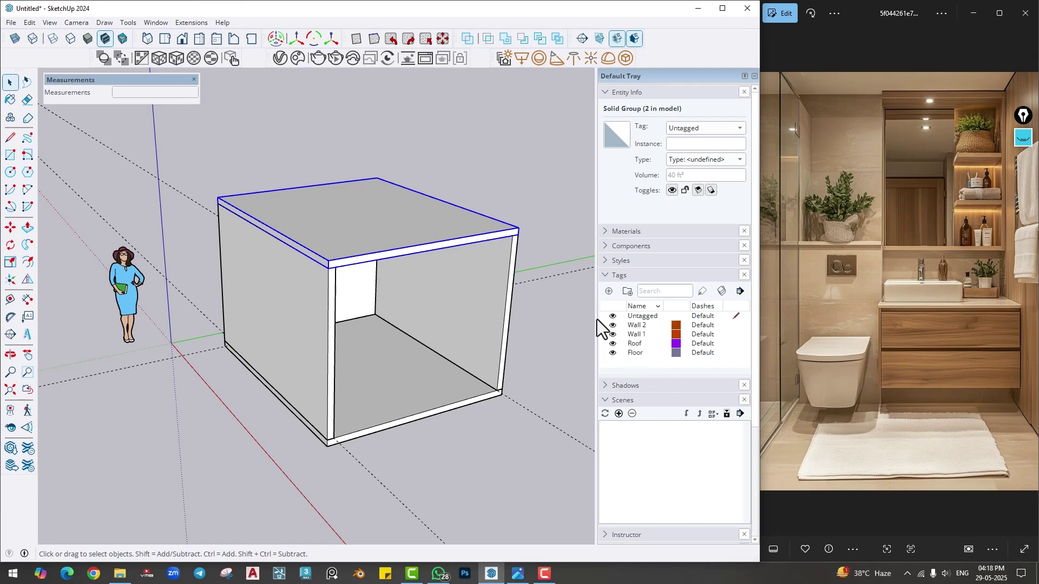
pyautogui.click(608, 291)
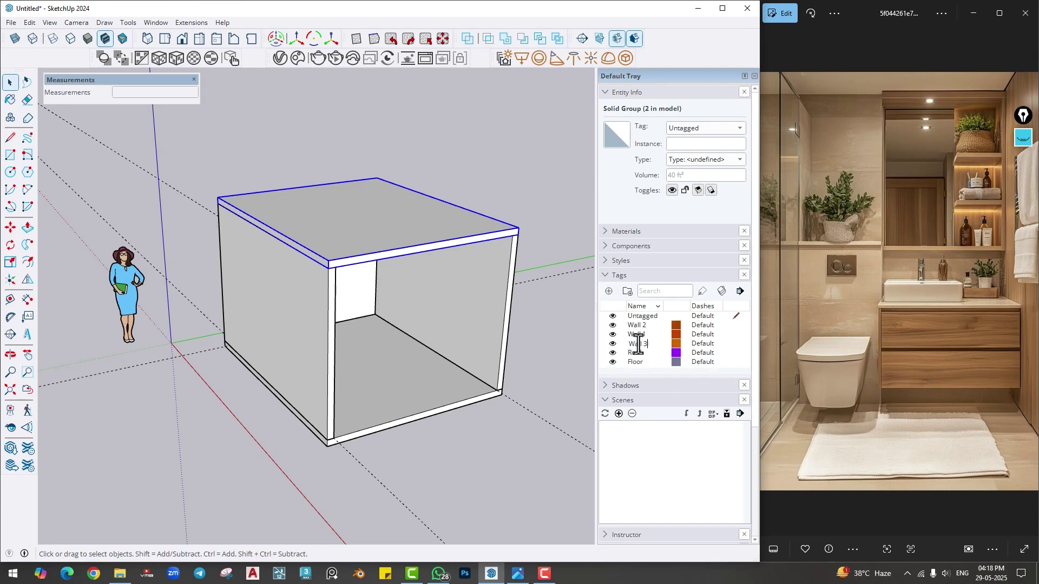
pyautogui.click(526, 450)
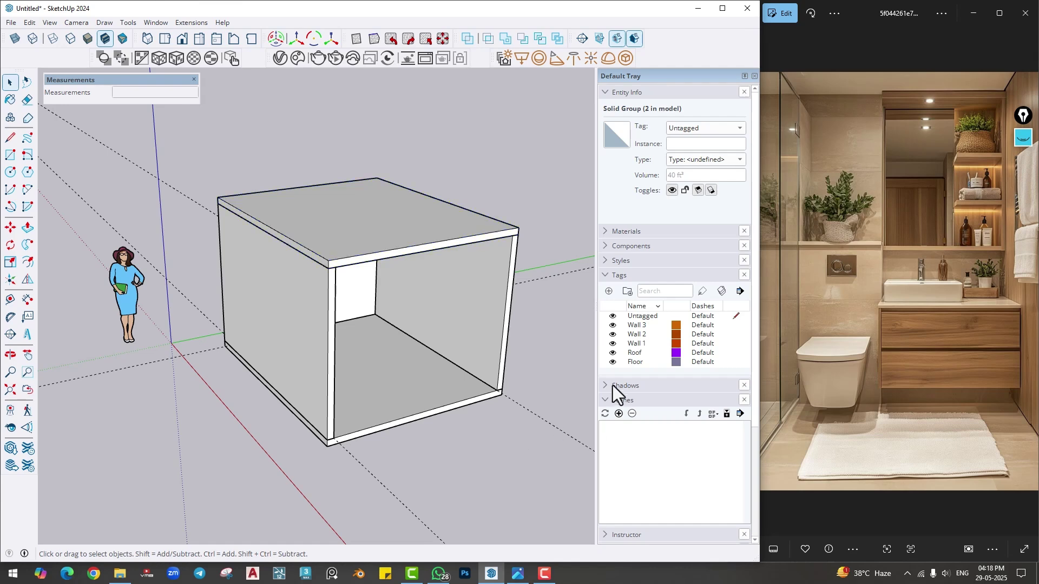
# - Tag the slab as Floor, the ceiling as Roof, the near-origin side wall as Wall 3, and the other two walls as Wall 1 and Wall 2
pyautogui.click(702, 292)
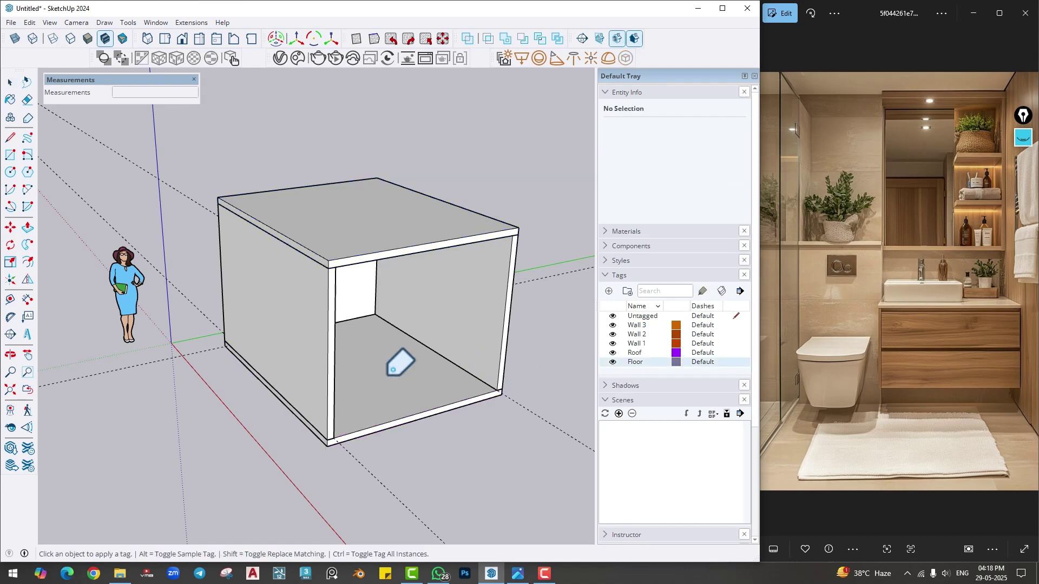
pyautogui.click(641, 344)
pyautogui.click(630, 334)
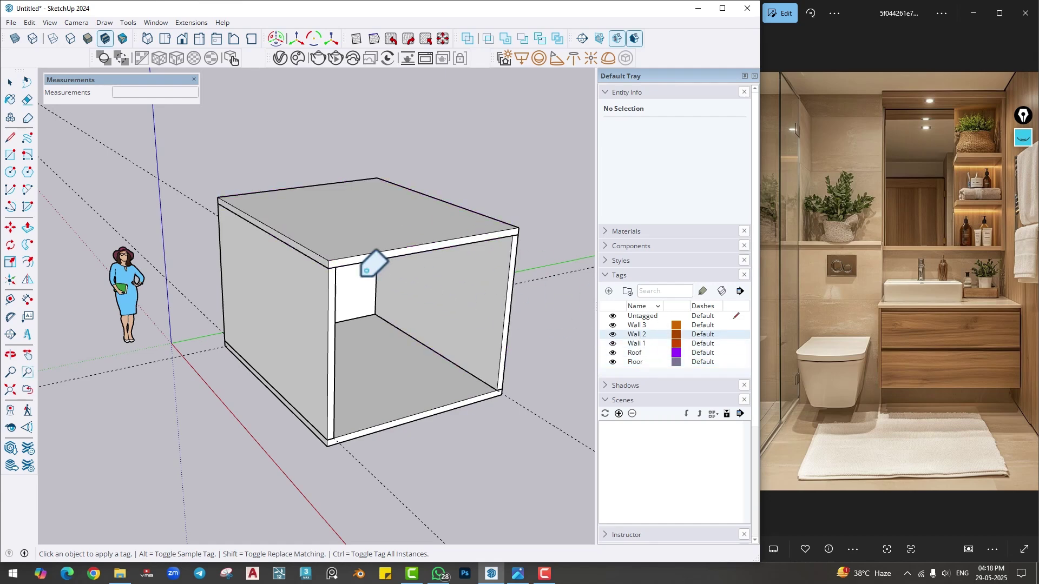
pyautogui.click(631, 325)
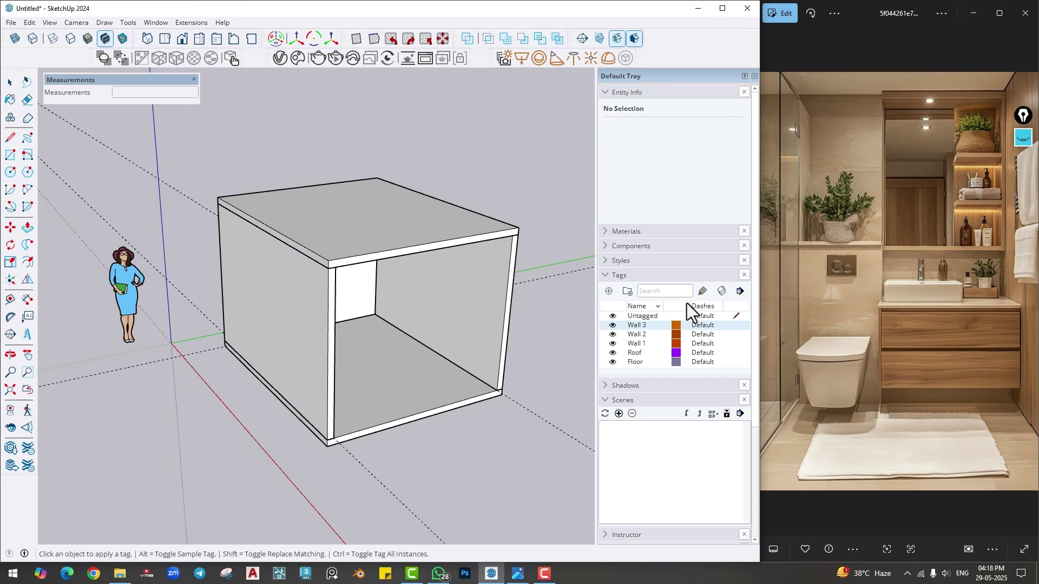
# - Display the model coloured by tag to check the assignments and switch back to the normal colours
pyautogui.click(722, 291)
pyautogui.moveTo(417, 399); pyautogui.dragTo(441, 354, button='middle')
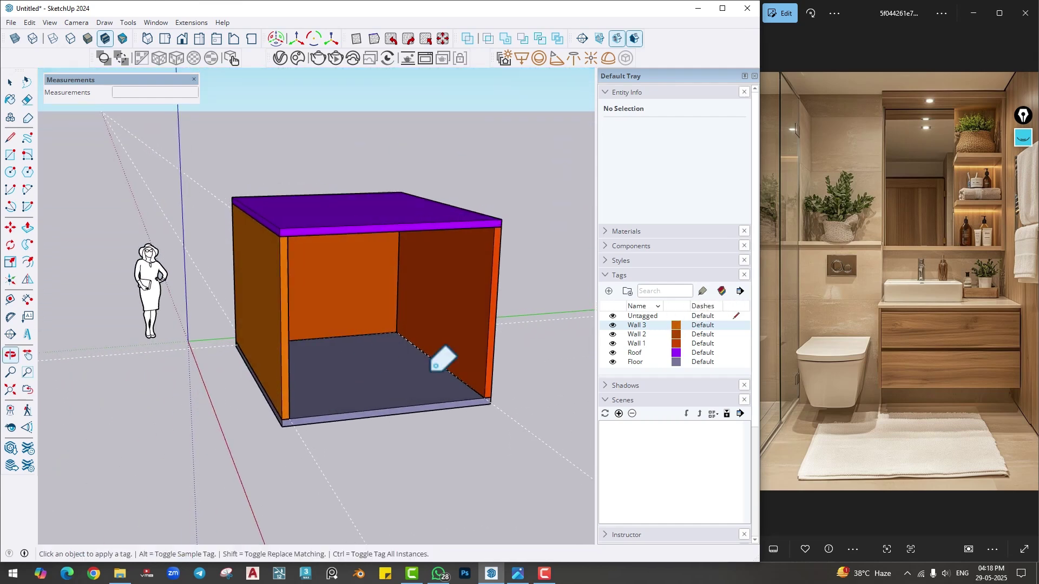
pyautogui.click(721, 291)
# - Hide the Roof and Wall 3 tags to open up the view into the room
pyautogui.moveTo(336, 316)
pyautogui.mouseDown(button='middle')
pyautogui.moveTo(383, 341)
pyautogui.moveTo(414, 427)
pyautogui.moveTo(383, 340)
pyautogui.mouseUp(button='middle')
pyautogui.press('space')
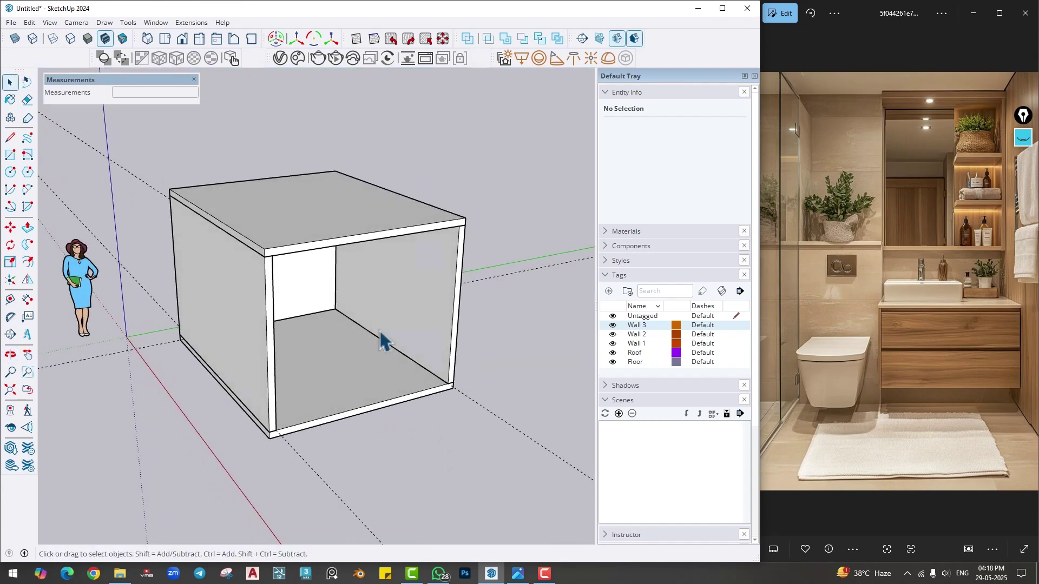
pyautogui.click(612, 353)
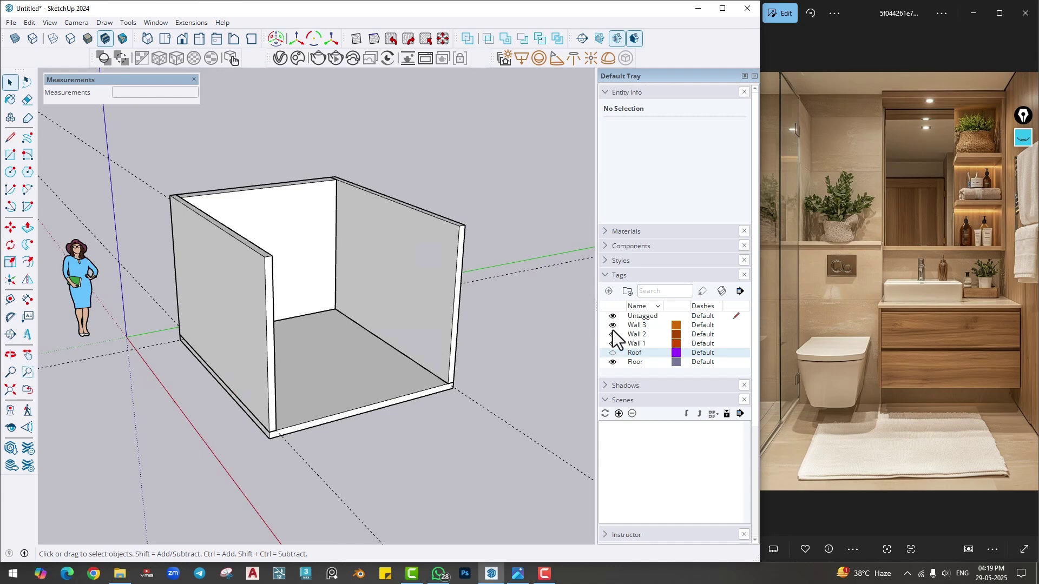
pyautogui.click(613, 326)
# - Open the back wall group for editing and place a vertical guide 3' from its inner corner edge
pyautogui.keyDown('shift'); pyautogui.moveTo(280, 328); pyautogui.dragTo(276, 398, button='middle'); pyautogui.keyUp('shift')
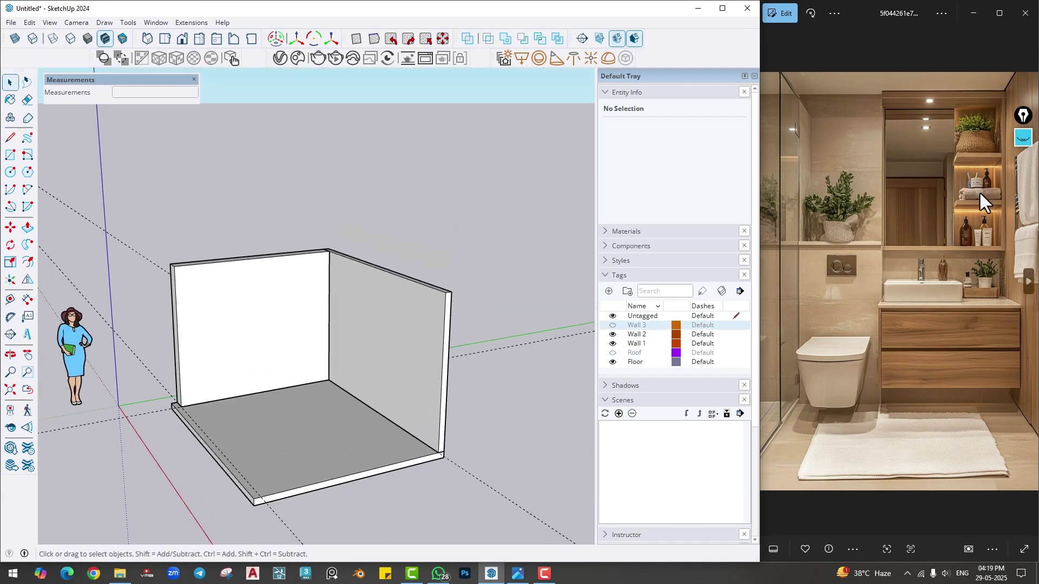
pyautogui.scroll(1, 324, 310)
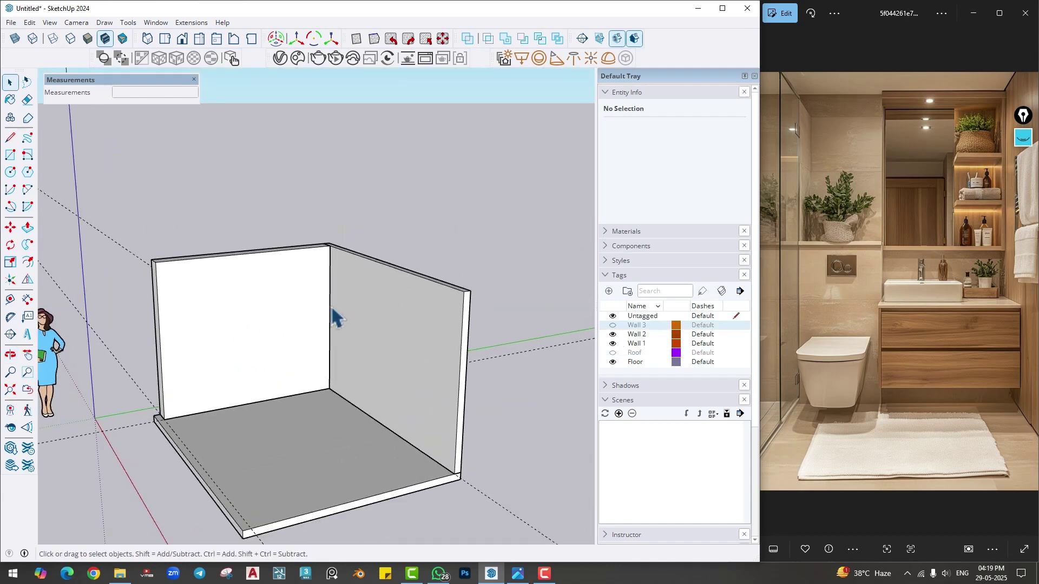
pyautogui.moveTo(267, 349)
pyautogui.mouseDown(button='middle')
pyautogui.moveTo(288, 372)
pyautogui.moveTo(273, 405)
pyautogui.moveTo(287, 376)
pyautogui.mouseUp(button='middle')
pyautogui.scroll(1, 249, 381)
pyautogui.doubleClick(224, 326)
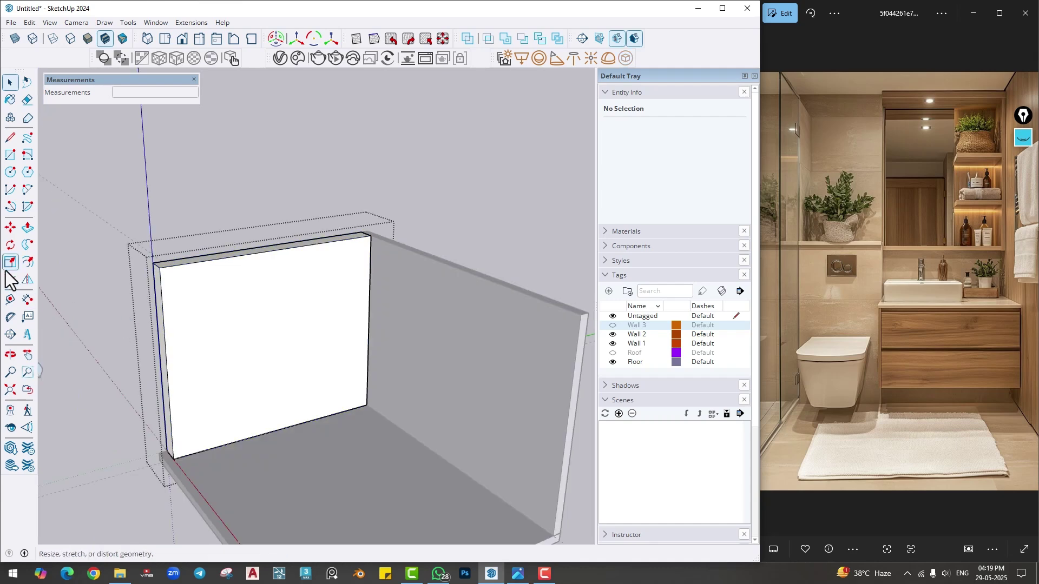
pyautogui.click(10, 299)
pyautogui.scroll(2, 292, 319)
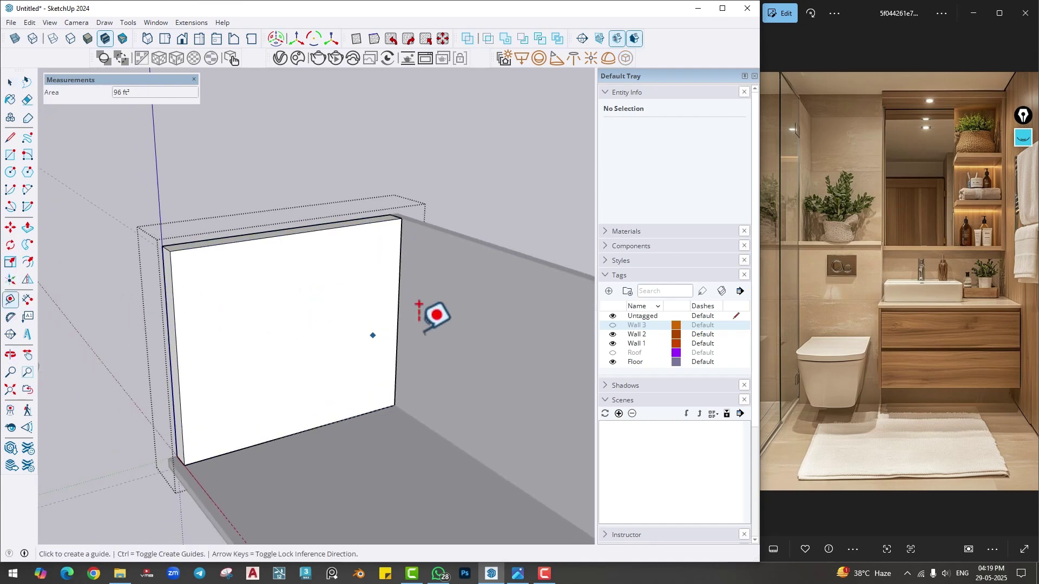
pyautogui.click(397, 316)
pyautogui.write('3')
pyautogui.press('Return')
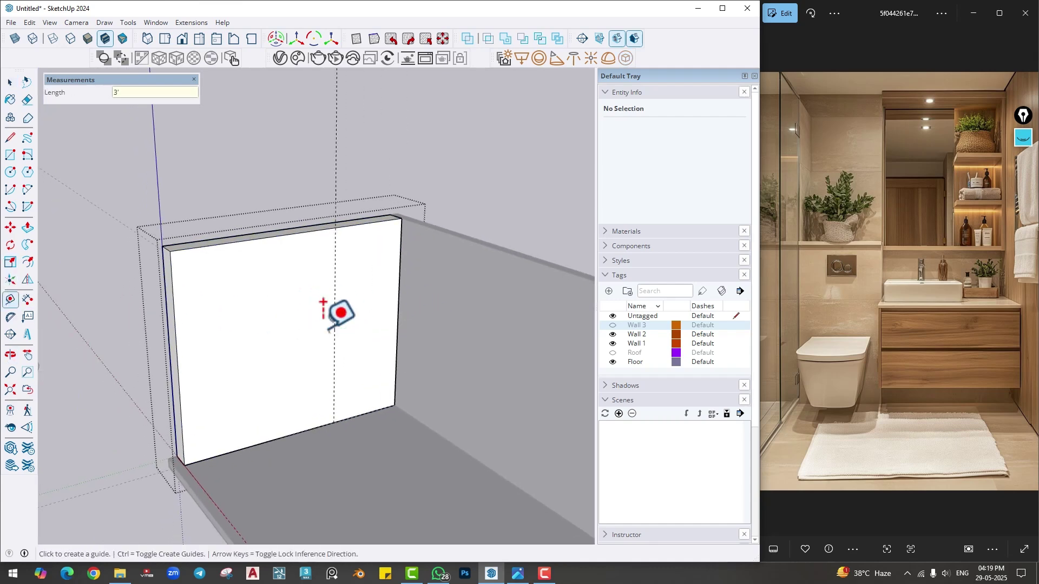
# - Place a second vertical guide on the back wall, 2'6" beyond the first one
pyautogui.click(333, 353)
pyautogui.write('2')
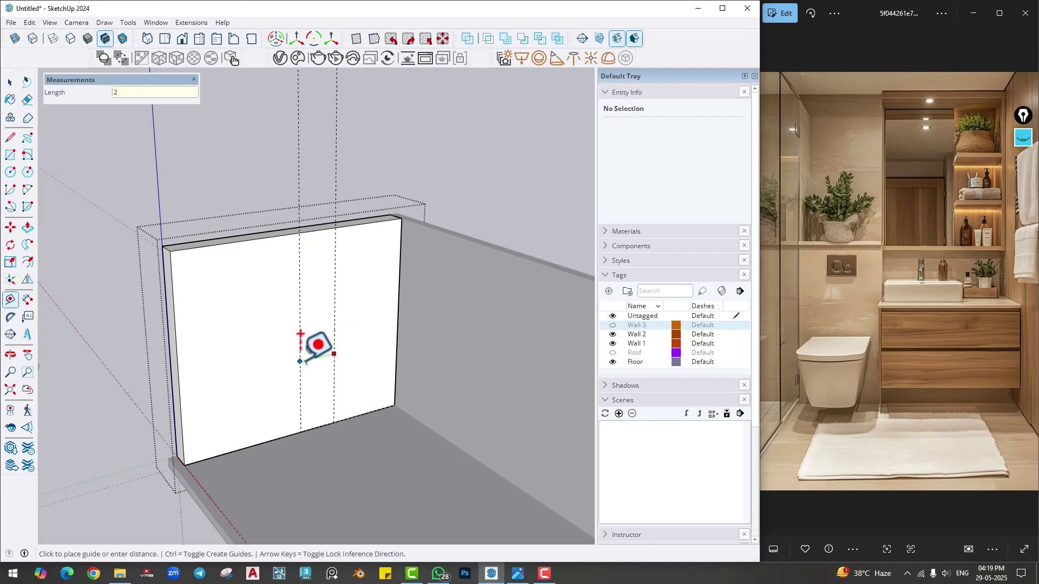
pyautogui.press('Return')
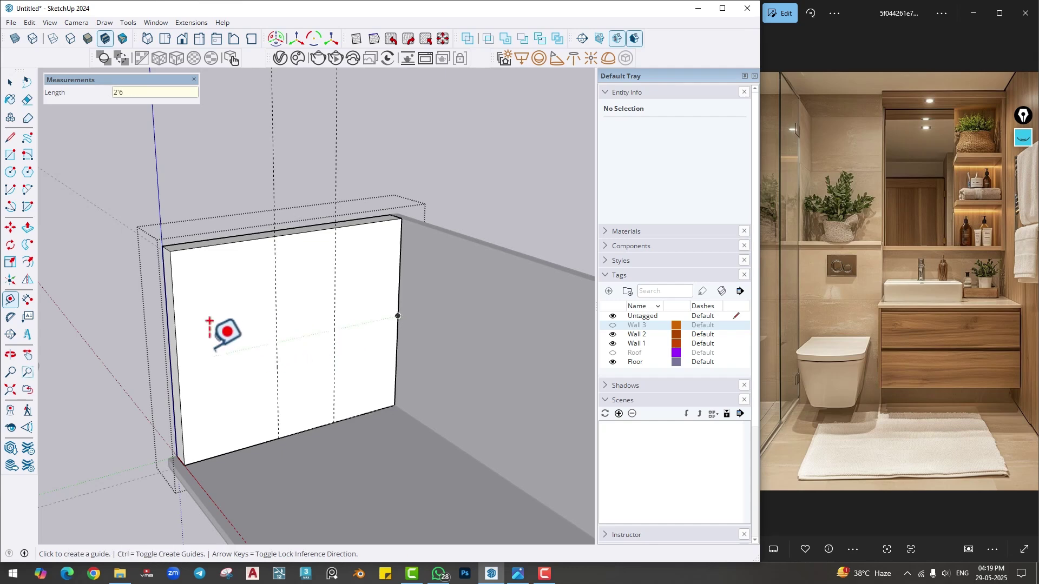
# - Split the back wall's face with a full-height vertical line along the 3' guide
pyautogui.moveTo(361, 324); pyautogui.dragTo(314, 352, button='middle')
pyautogui.press('l')
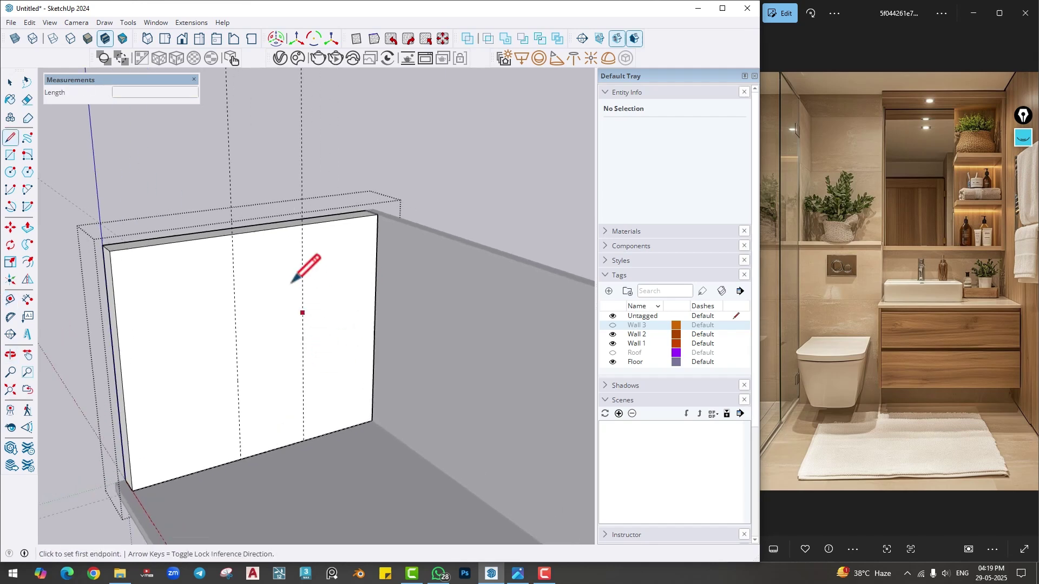
pyautogui.click(301, 224)
pyautogui.click(304, 437)
pyautogui.press('space')
# - Push the 3' wide strip of the back wall next to the corner inward by 4" to form a recess
pyautogui.scroll(3, 314, 359)
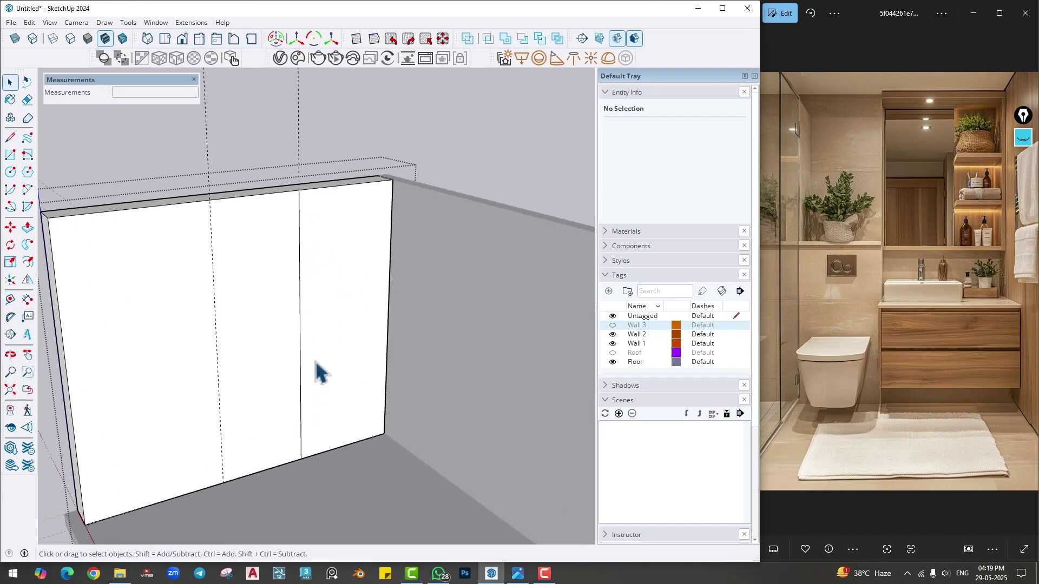
pyautogui.click(336, 364)
pyautogui.keyDown('shift'); pyautogui.moveTo(340, 385); pyautogui.dragTo(330, 413, button='middle'); pyautogui.keyUp('shift')
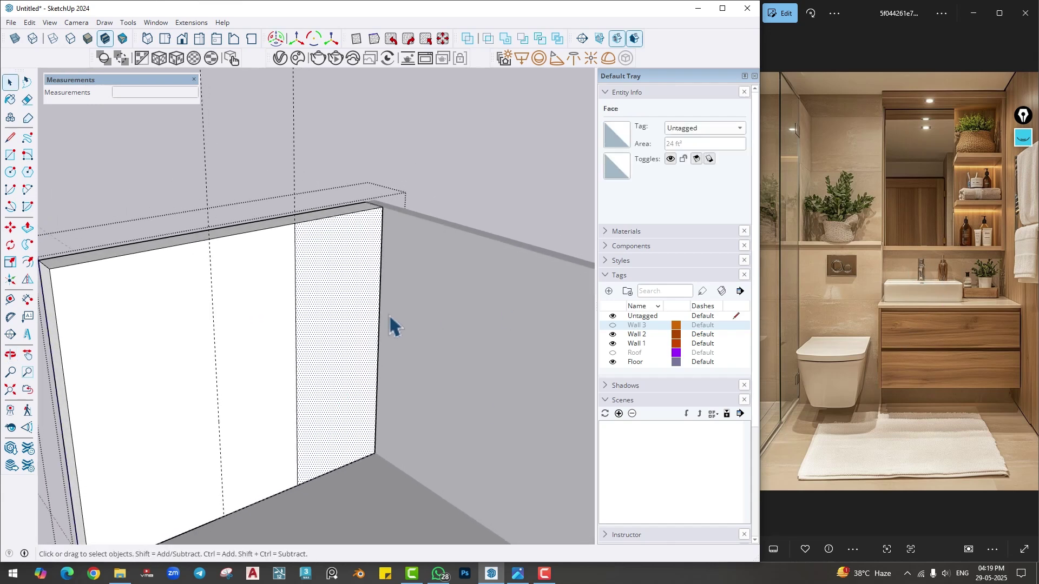
pyautogui.moveTo(394, 325); pyautogui.dragTo(352, 336, button='middle')
pyautogui.press('p')
pyautogui.click(363, 344)
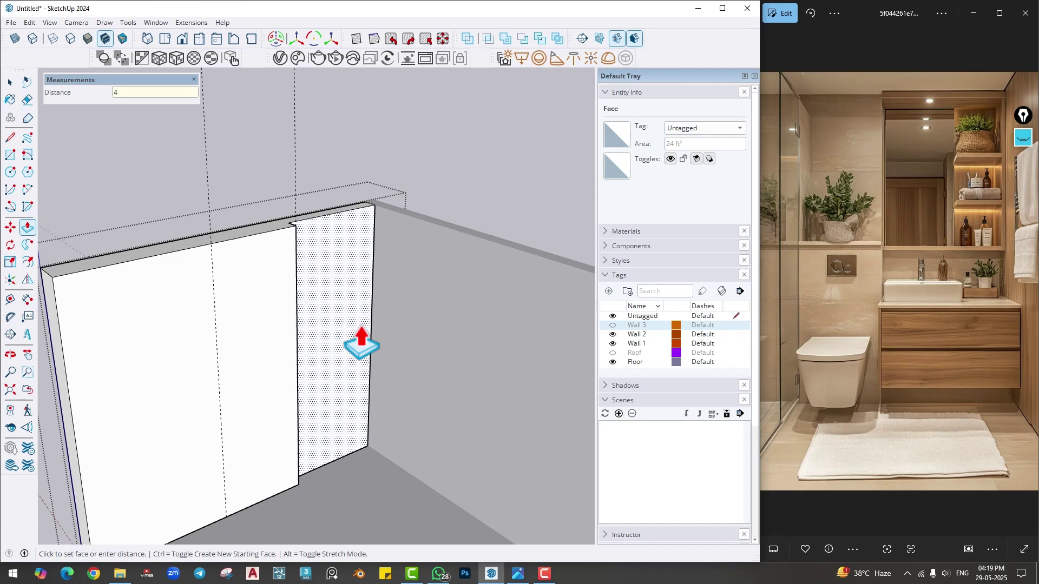
pyautogui.press('Return')
pyautogui.press('space')
# - Close the back wall group and place horizontal guides across the recess, 6" above its bottom edge and 2' above that guide
pyautogui.moveTo(364, 334); pyautogui.dragTo(411, 316, button='middle')
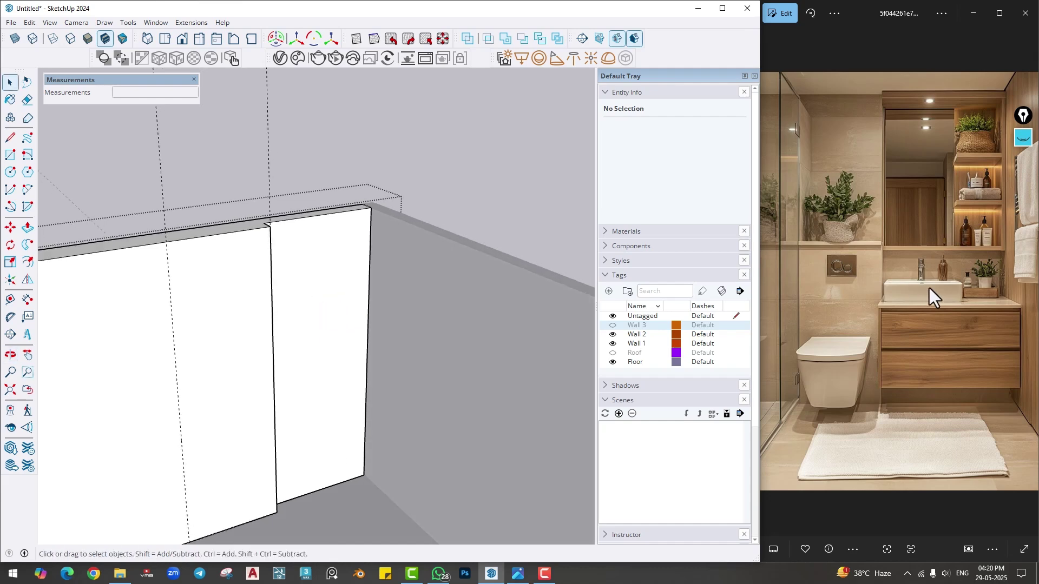
pyautogui.moveTo(430, 431); pyautogui.dragTo(431, 204, button='middle')
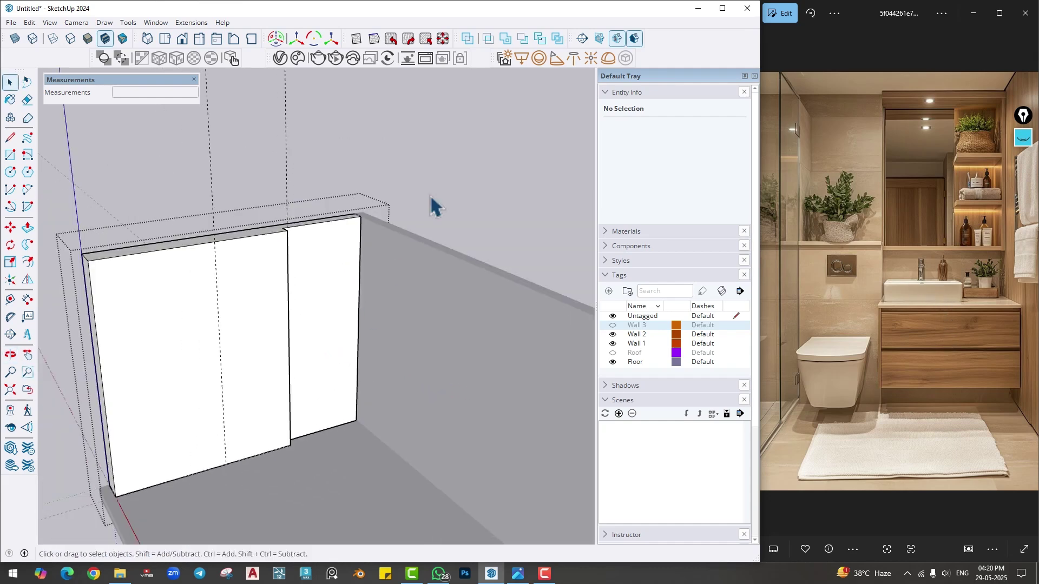
pyautogui.scroll(1, 321, 428)
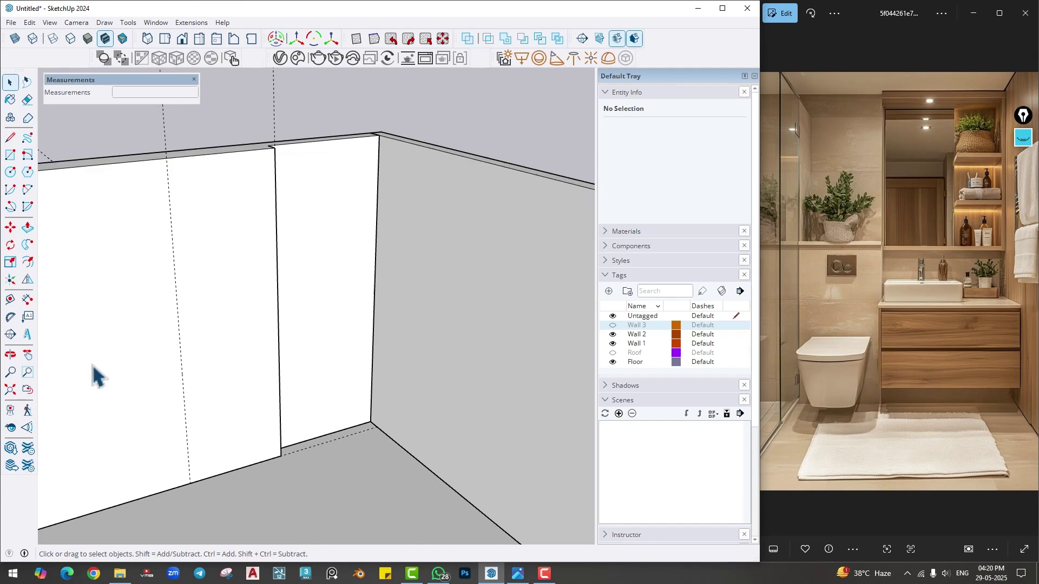
pyautogui.click(10, 299)
pyautogui.scroll(2, 303, 400)
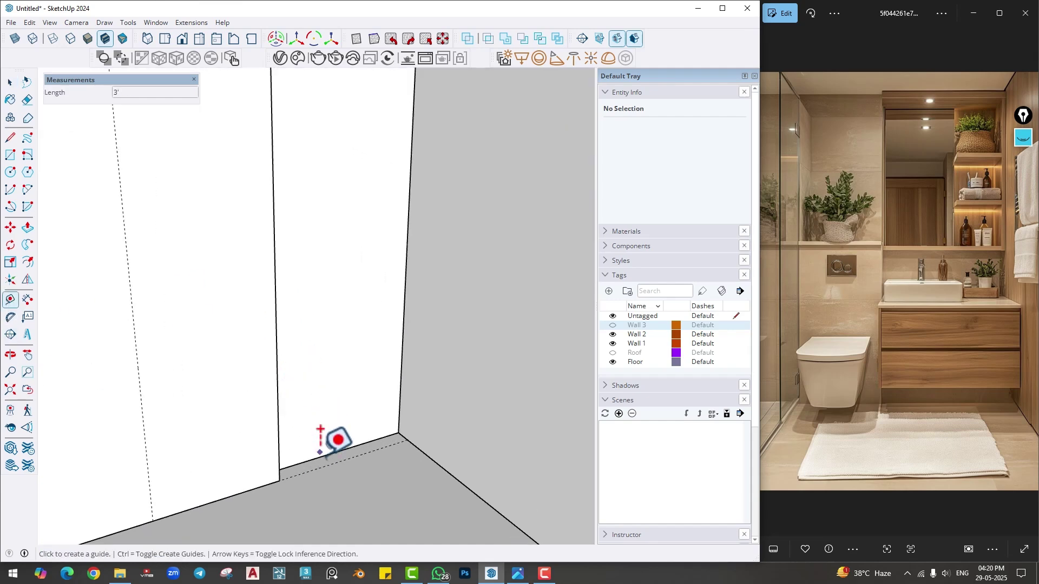
pyautogui.click(320, 453)
pyautogui.press('Return')
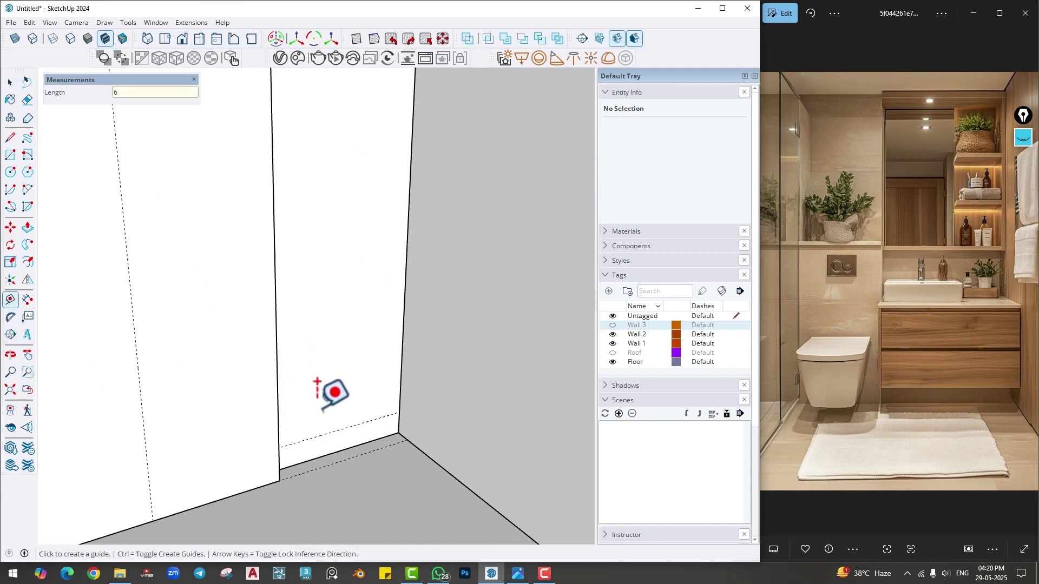
pyautogui.click(327, 433)
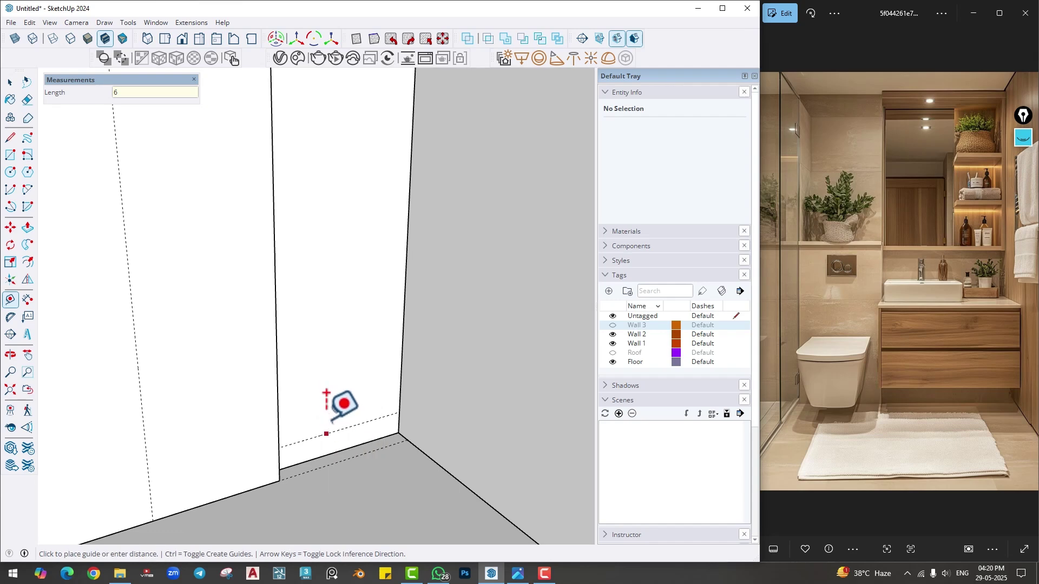
pyautogui.write("2'")
pyautogui.press('Return')
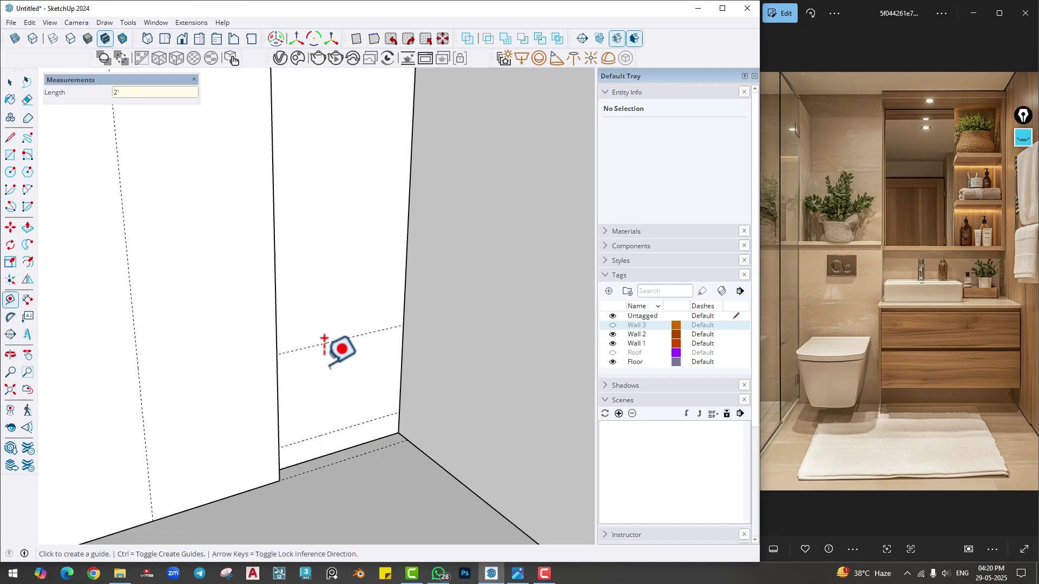
# - Draw a 2' by 3' rectangle across the recess between the two horizontal guides for the vanity cabinet
pyautogui.moveTo(359, 364); pyautogui.dragTo(255, 341, button='middle')
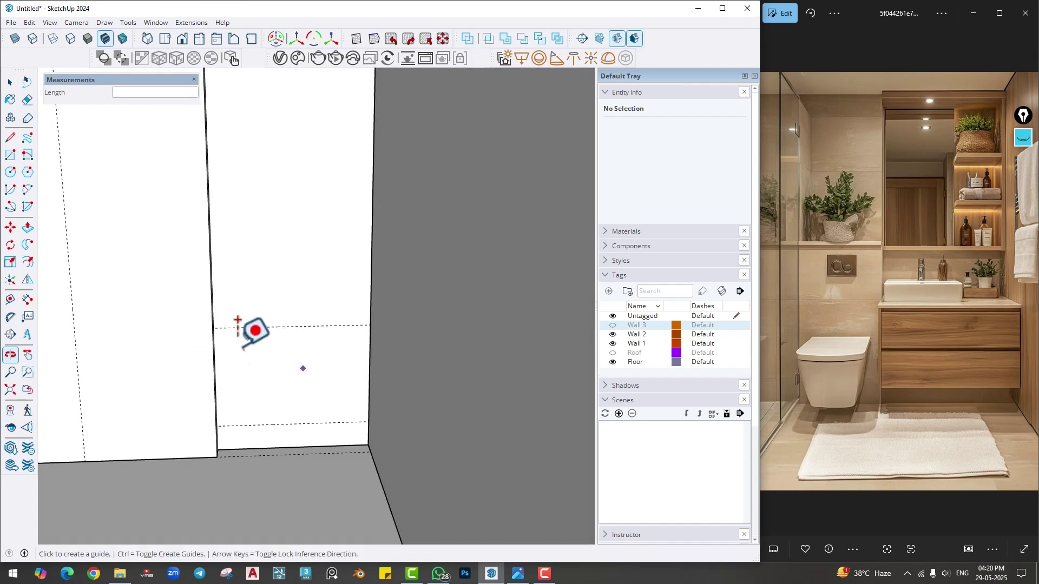
pyautogui.scroll(2, 256, 346)
pyautogui.press('r')
pyautogui.scroll(2, 250, 348)
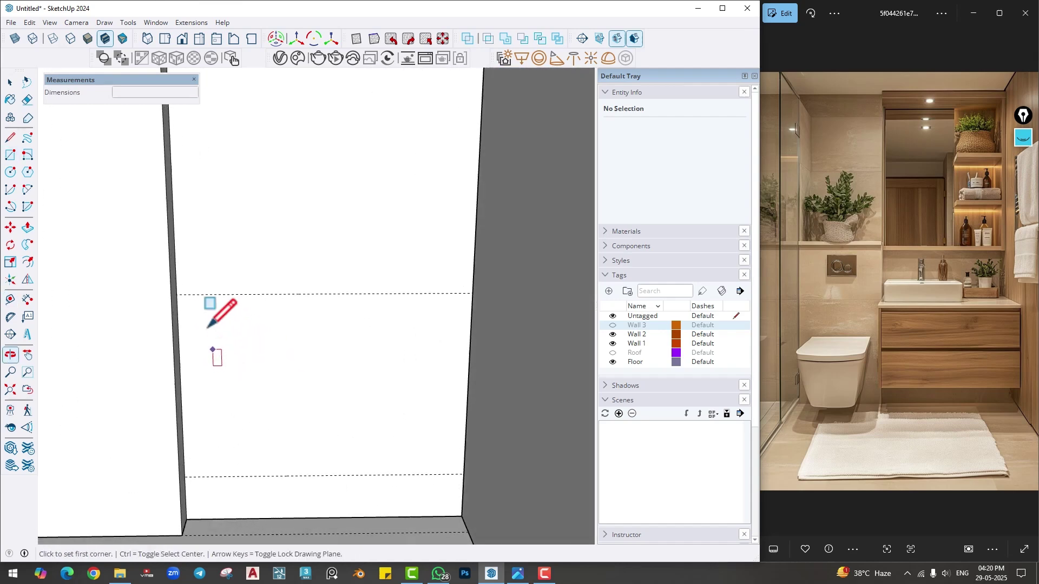
pyautogui.click(177, 295)
pyautogui.click(468, 452)
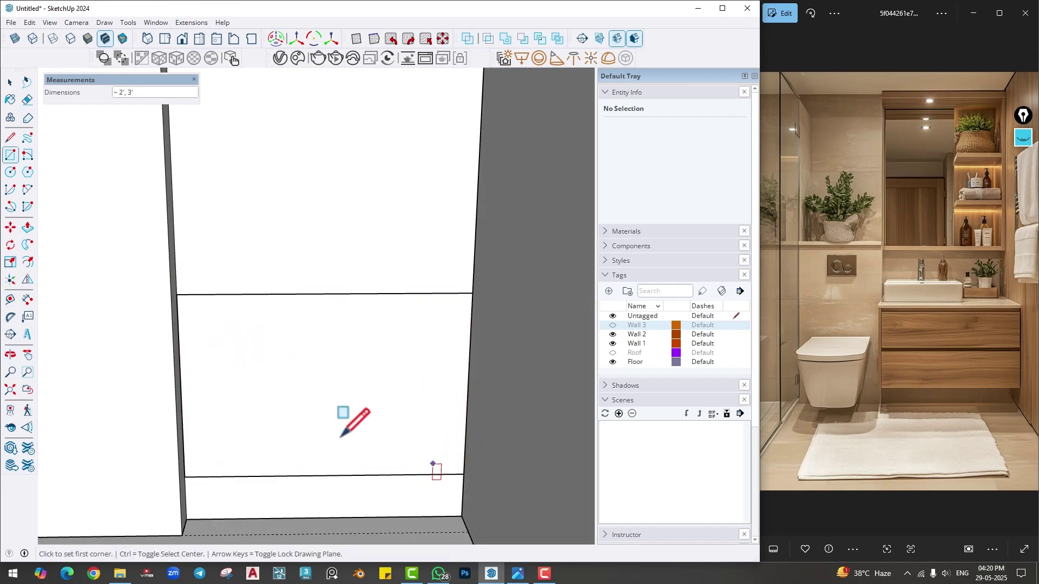
# - Extrude the vanity rectangle 14" out from the wall and make the resulting box a group
pyautogui.moveTo(348, 417); pyautogui.dragTo(352, 364, button='middle')
pyautogui.press('p')
pyautogui.click(375, 417)
pyautogui.write('14')
pyautogui.press('Return')
pyautogui.press('space')
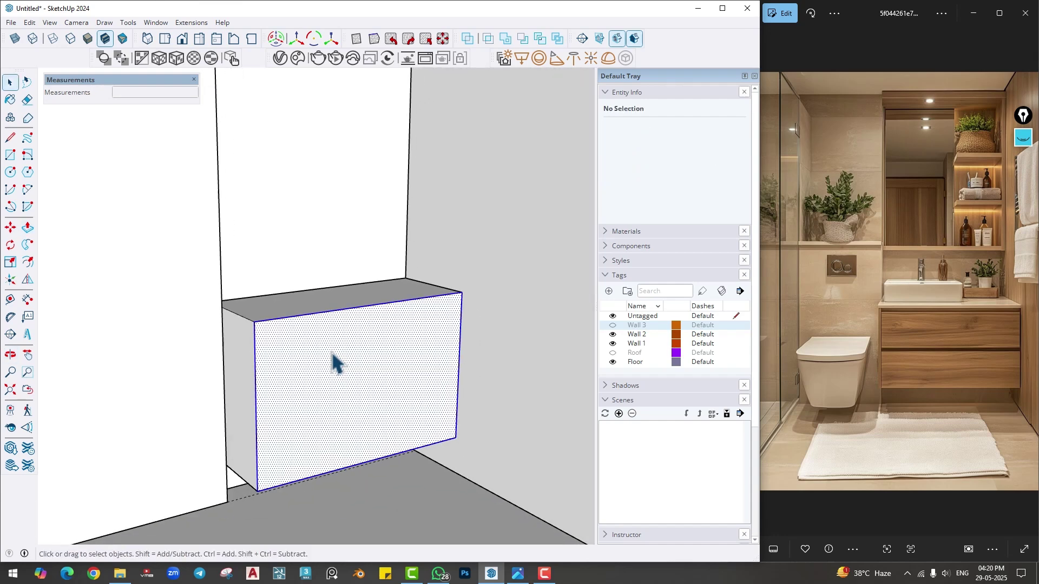
pyautogui.rightClick(332, 355)
pyautogui.click(392, 206)
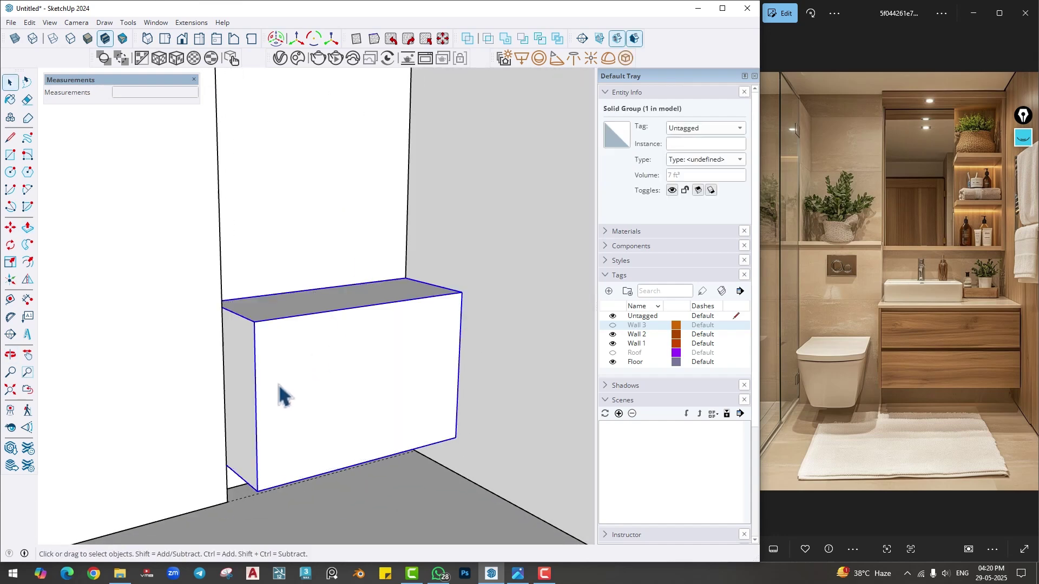
# - Draw a rectangle covering the vanity cabinet's front face and extrude it 3/4" outward as a front panel
pyautogui.press('r')
pyautogui.click(254, 322)
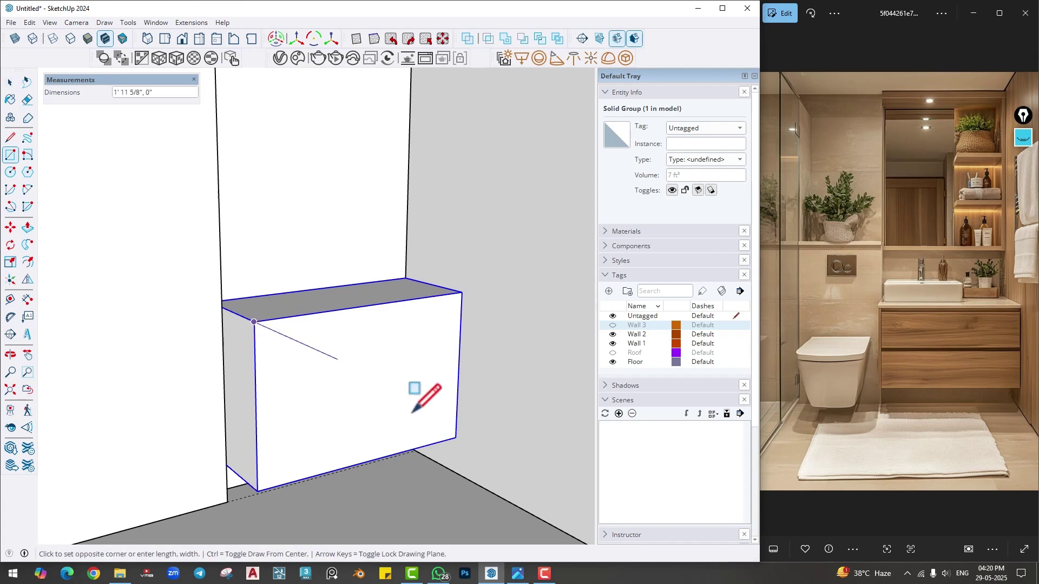
pyautogui.click(454, 435)
pyautogui.moveTo(455, 435); pyautogui.dragTo(325, 418, button='middle')
pyautogui.press('p')
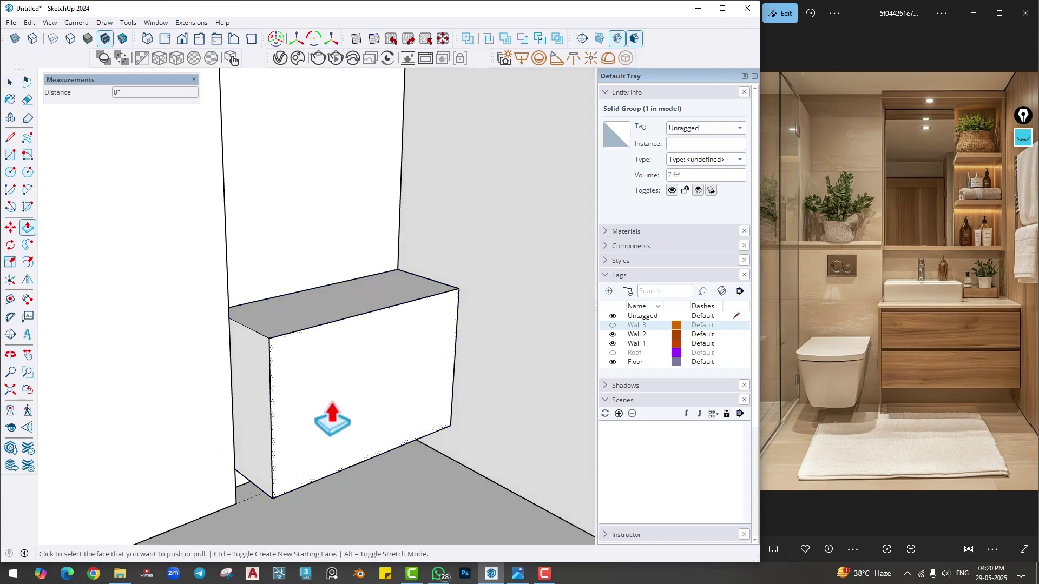
pyautogui.click(325, 390)
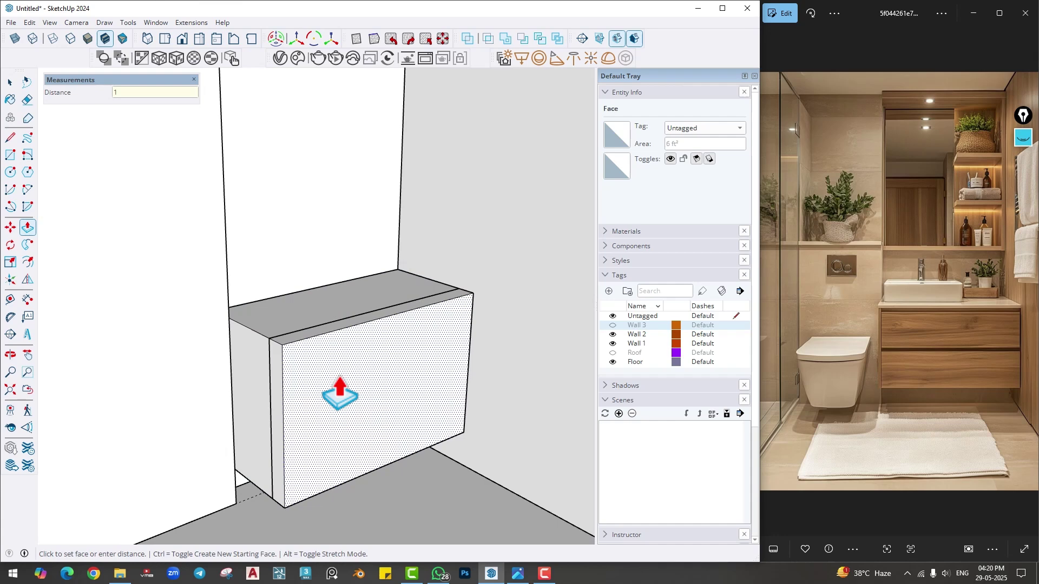
pyautogui.press('Return')
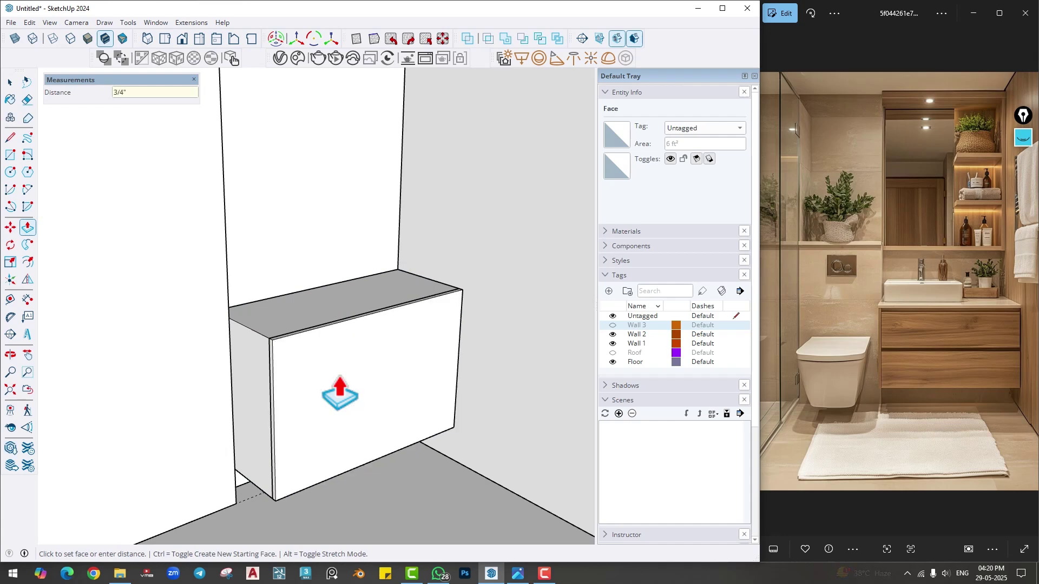
pyautogui.moveTo(339, 393); pyautogui.dragTo(254, 400, button='middle')
pyautogui.scroll(2, 254, 400)
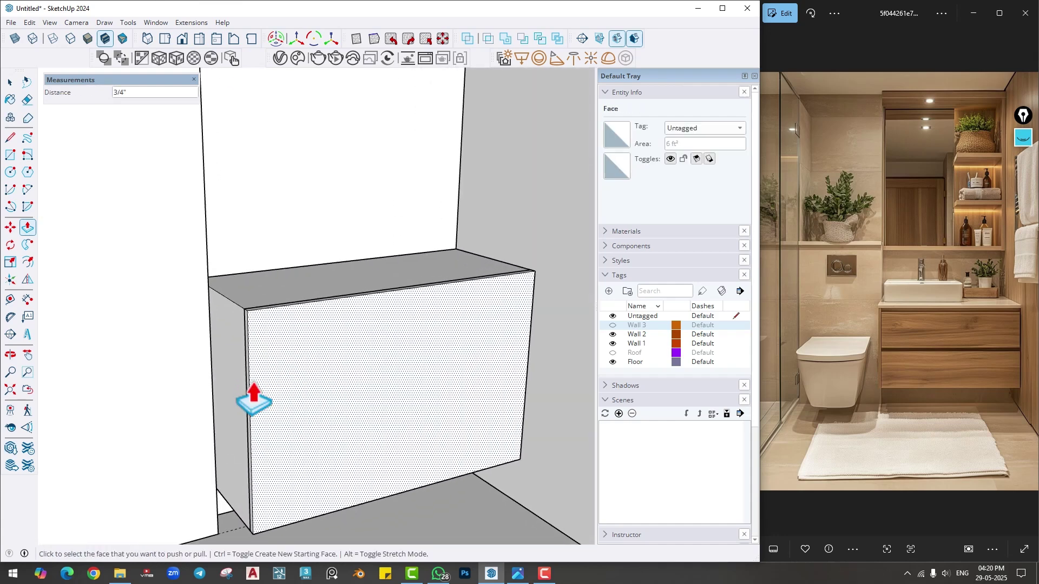
# - Copy the front panel's outer vertical edge, on the side away from the corner, 0.75" inward across the panel face
pyautogui.press('space')
pyautogui.scroll(1, 249, 379)
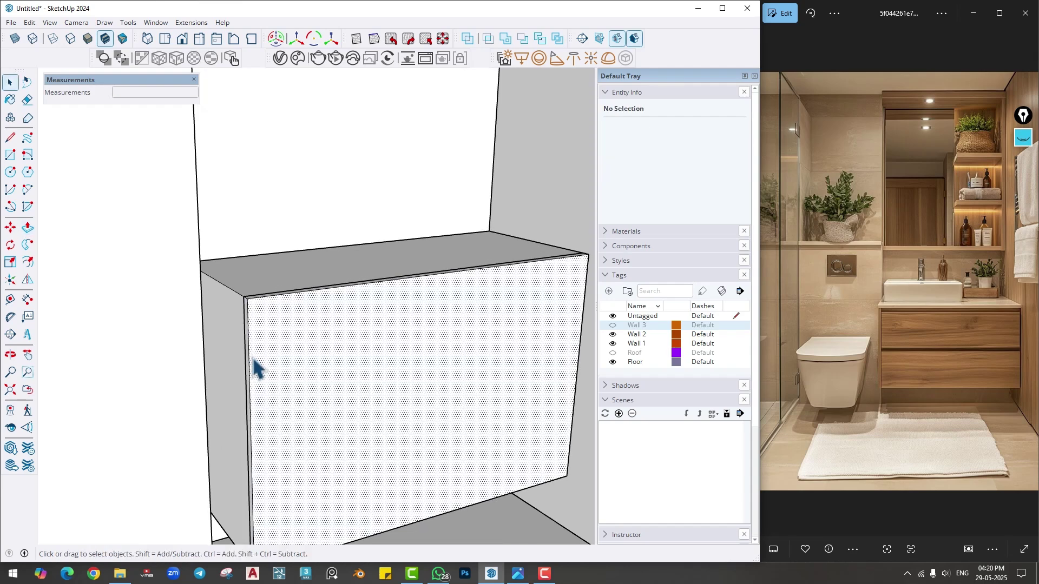
pyautogui.click(250, 361)
pyautogui.press('m')
pyautogui.scroll(1, 238, 303)
pyautogui.click(246, 292)
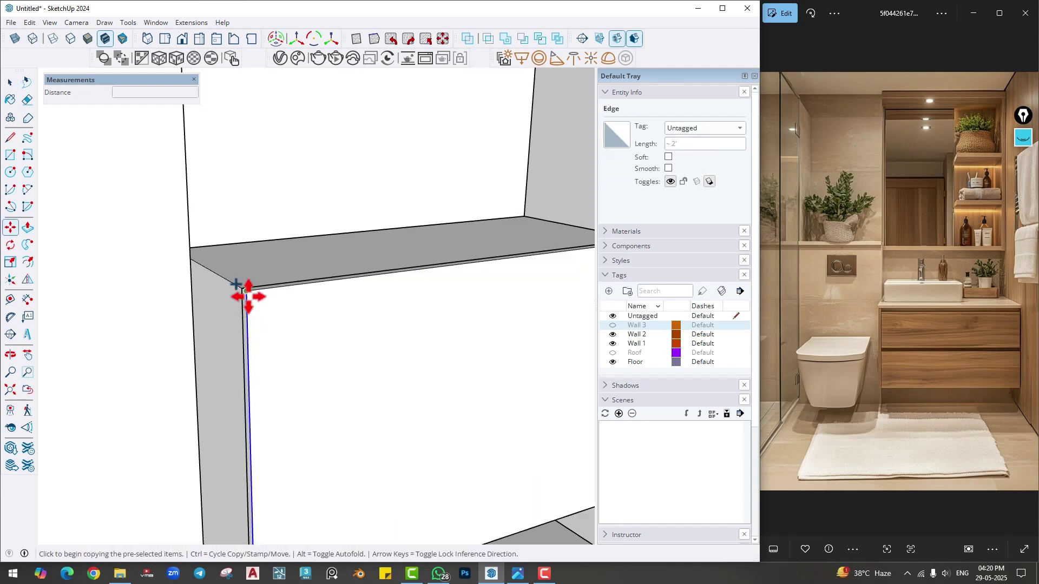
pyautogui.press('ctrl')
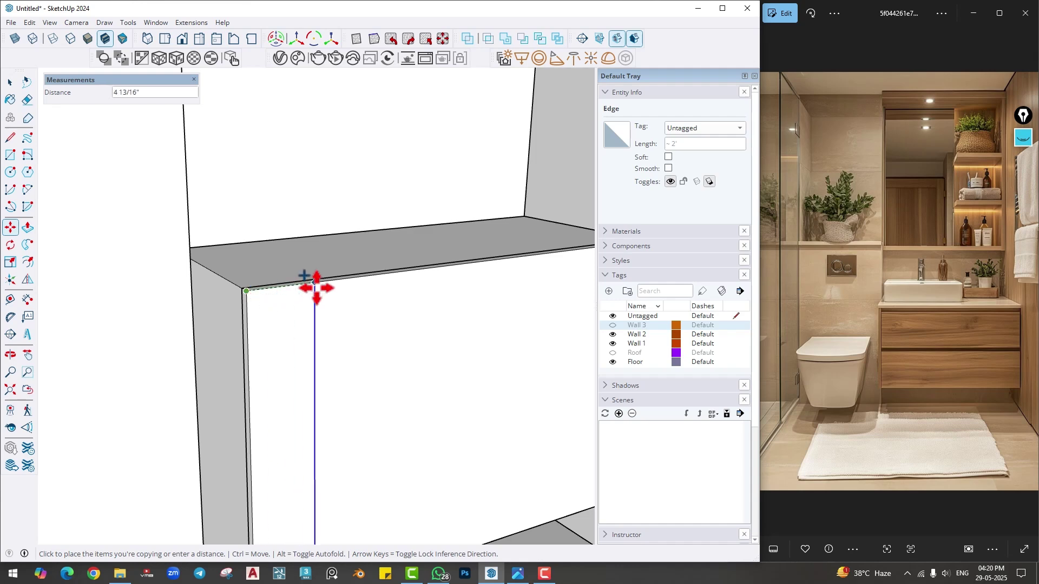
pyautogui.write('.75')
pyautogui.press('Return')
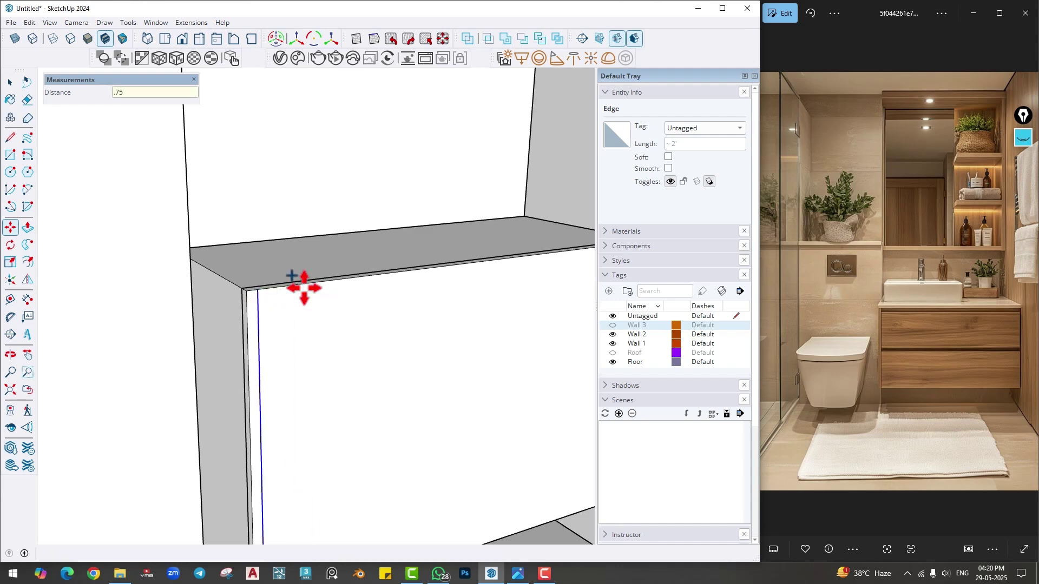
# - Check the drawer detailing in the reference photo and copy the inner vertical line another 4 mm across the front panel
pyautogui.scroll(2, 244, 303)
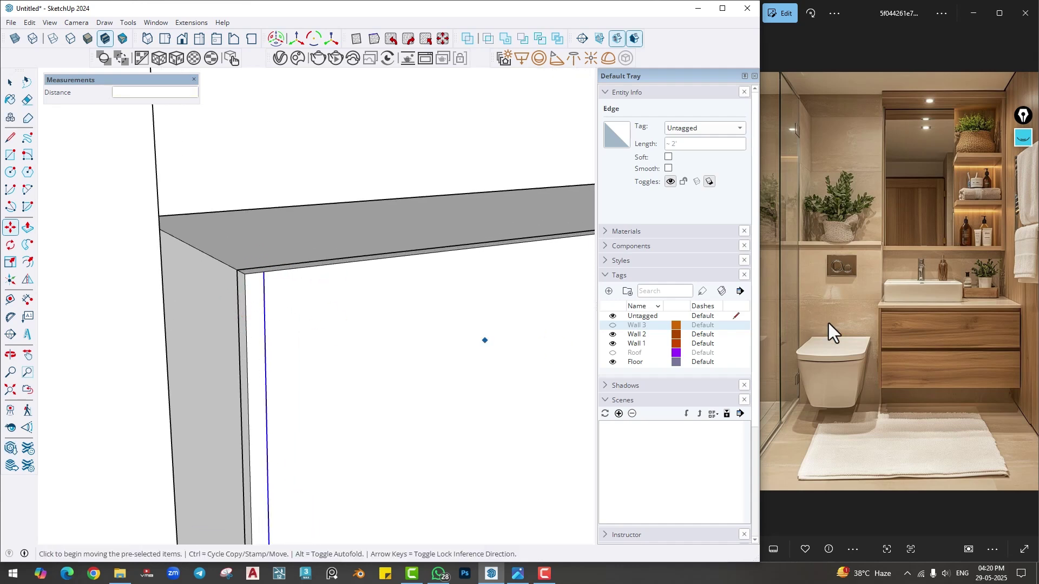
pyautogui.scroll(4, 884, 312)
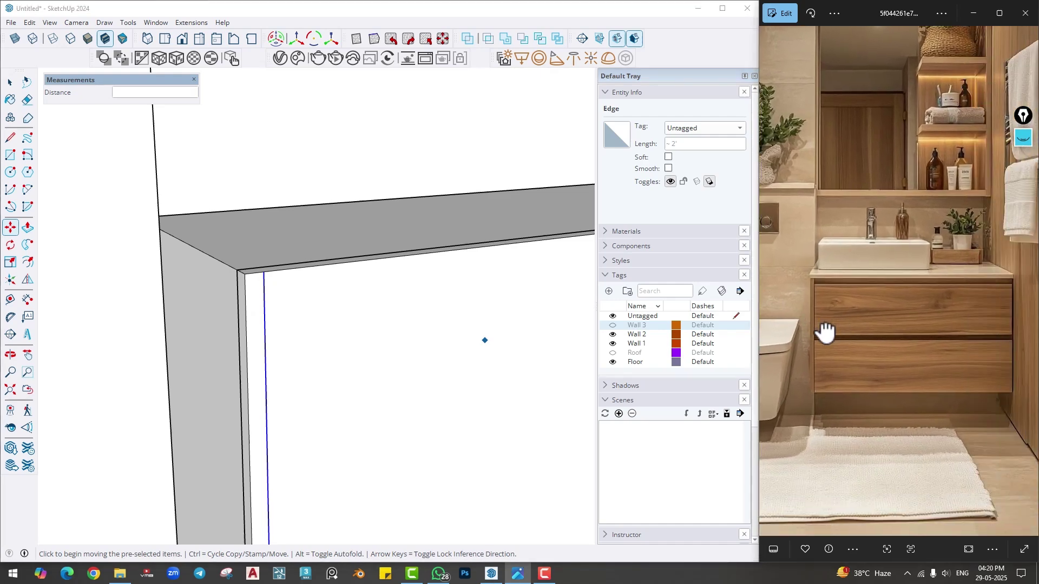
pyautogui.moveTo(817, 314); pyautogui.dragTo(803, 309)
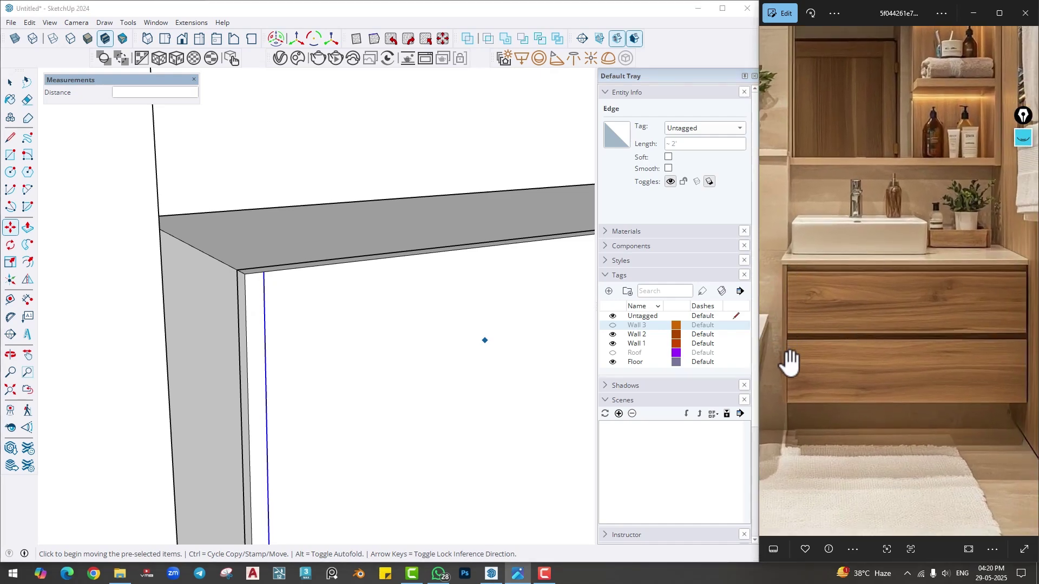
pyautogui.scroll(2, 263, 302)
pyautogui.press('space')
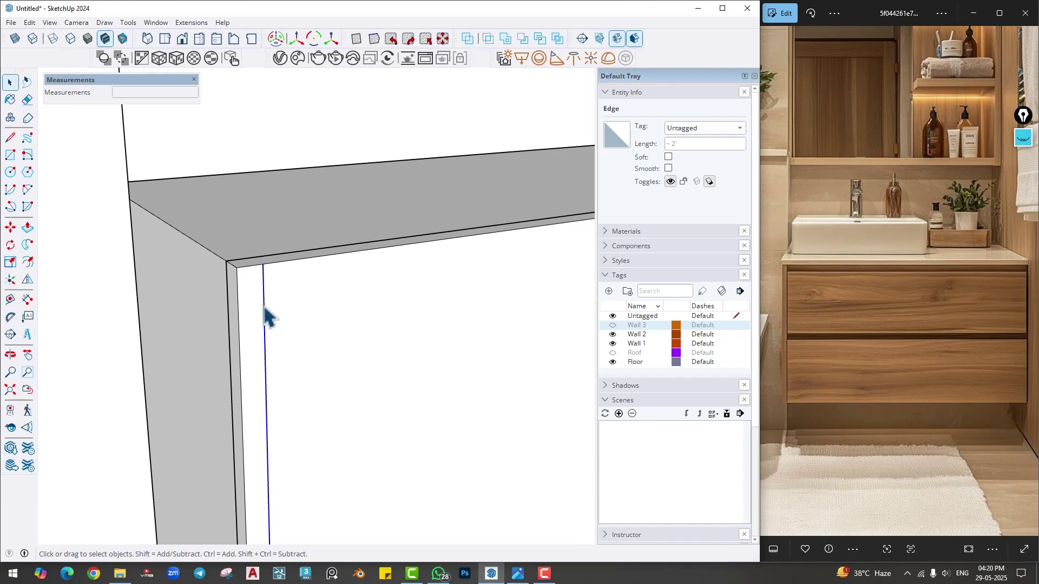
pyautogui.press('m')
pyautogui.press('ctrl')
pyautogui.click(264, 303)
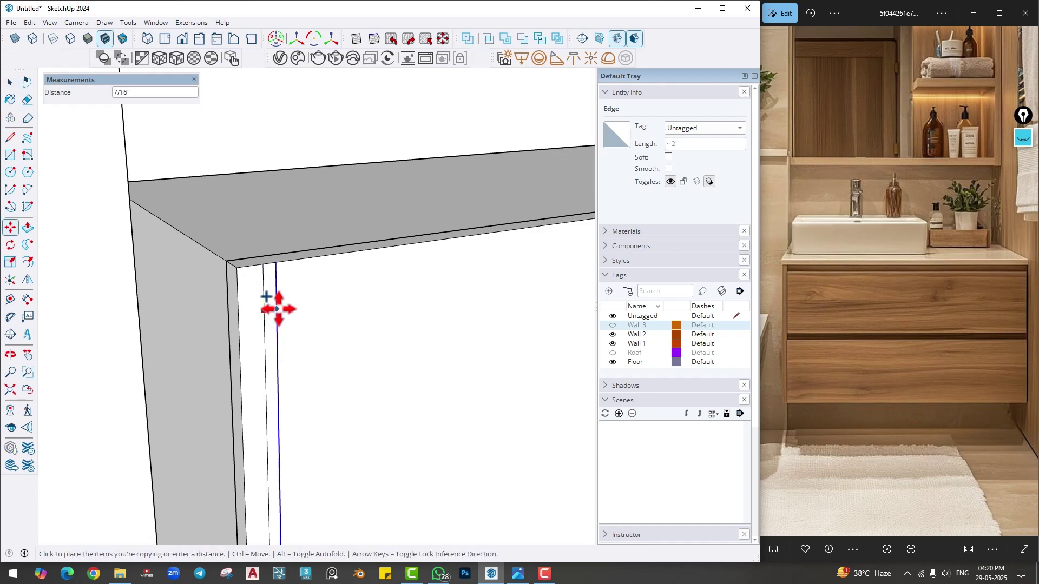
pyautogui.write('4m')
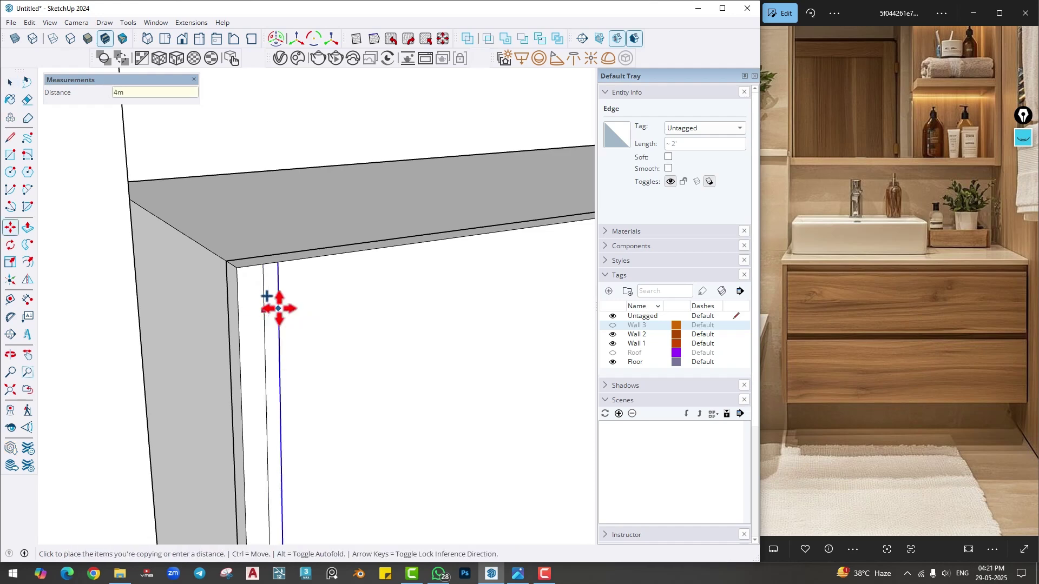
pyautogui.write('m')
pyautogui.press('Return')
# - Push the narrow 4 mm vertical strip back 3/4" through the front panel to form a groove
pyautogui.press('p')
pyautogui.click(262, 301)
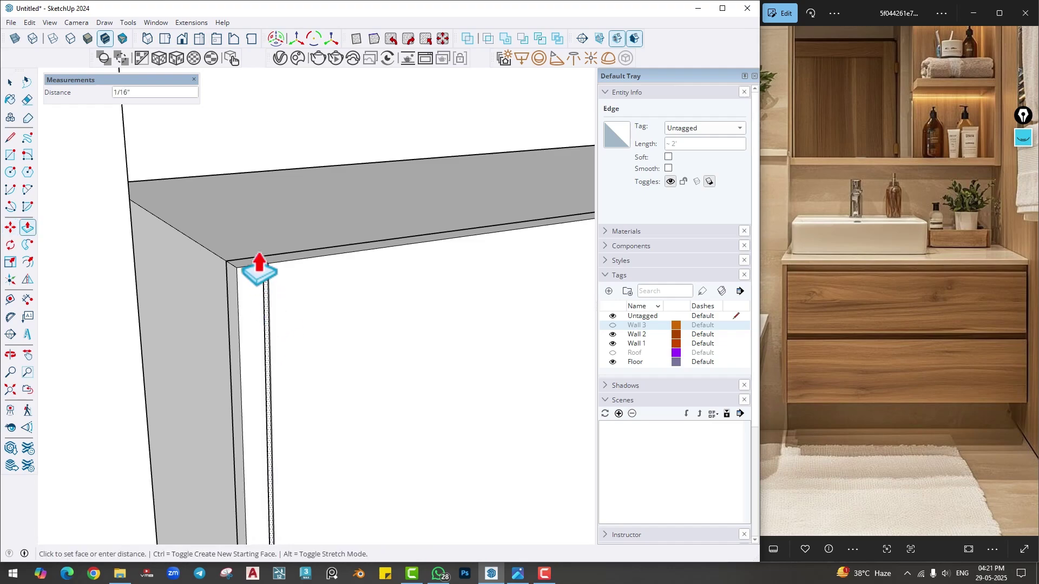
pyautogui.click(248, 268)
pyautogui.scroll(-4, 320, 363)
pyautogui.keyDown('shift'); pyautogui.moveTo(324, 426); pyautogui.dragTo(238, 351, button='middle'); pyautogui.keyUp('shift')
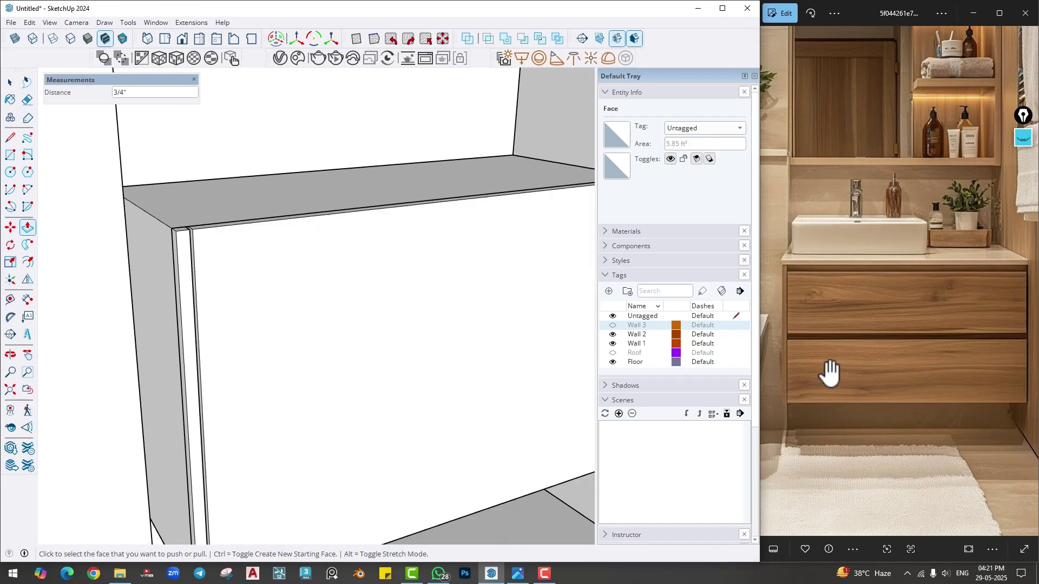
pyautogui.scroll(1, 264, 304)
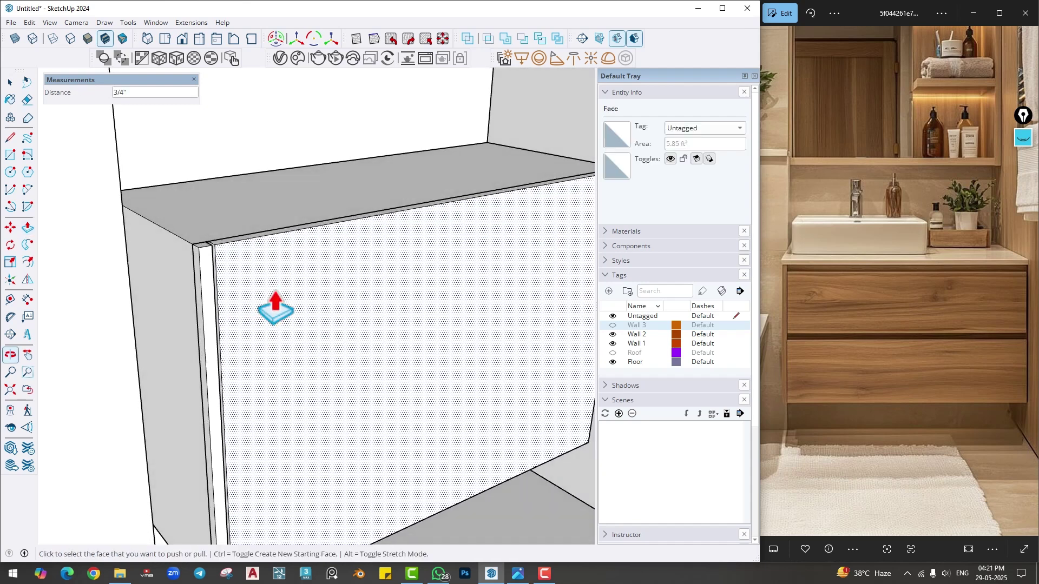
# - Draw a horizontal line across the middle of the front panel, from the groove to the opposite edge, to divide the two drawers
pyautogui.press('space')
pyautogui.scroll(1, 232, 246)
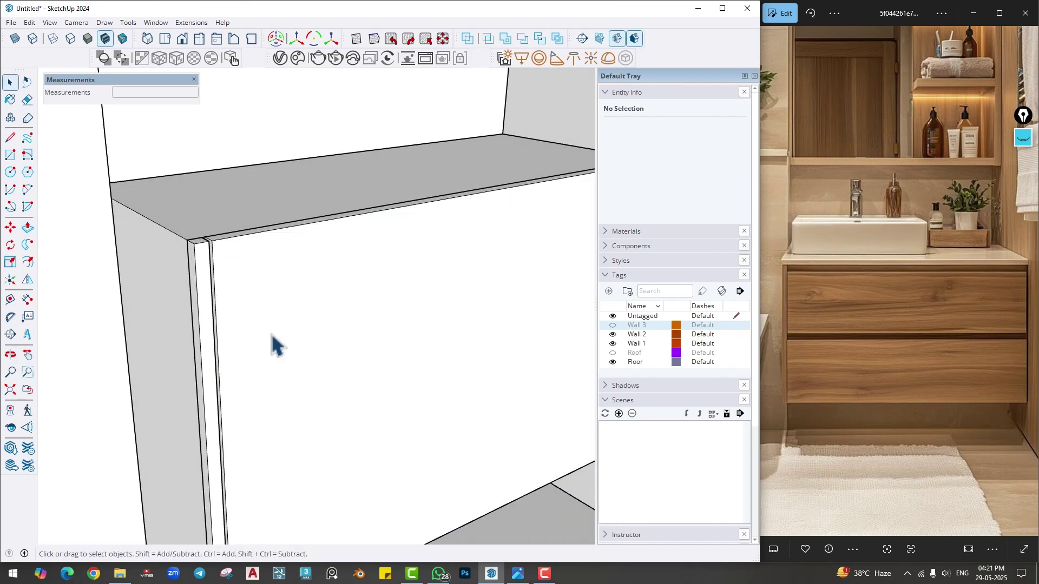
pyautogui.scroll(-3, 273, 345)
pyautogui.scroll(2, 272, 329)
pyautogui.press('l')
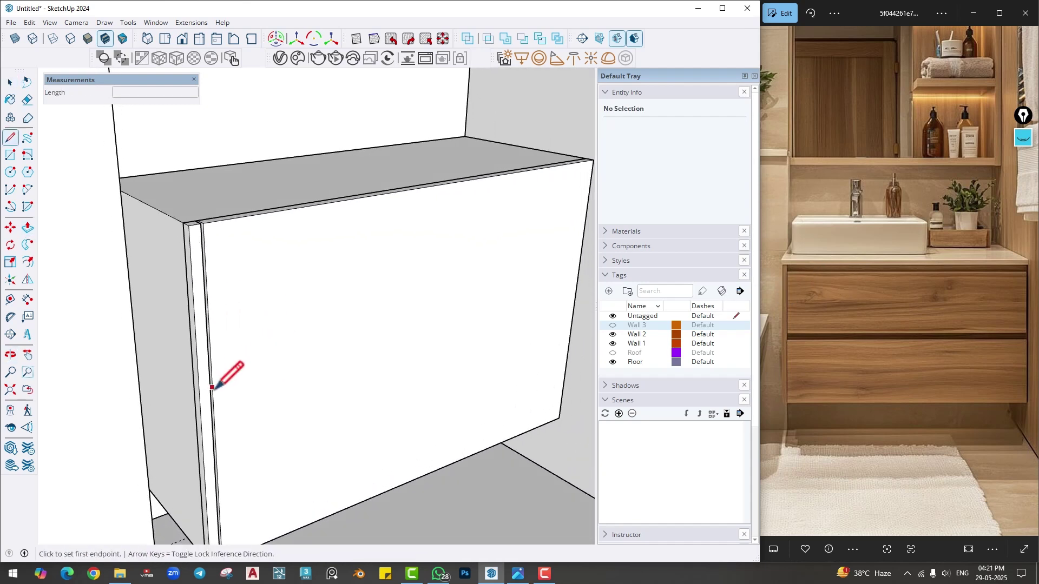
pyautogui.click(213, 408)
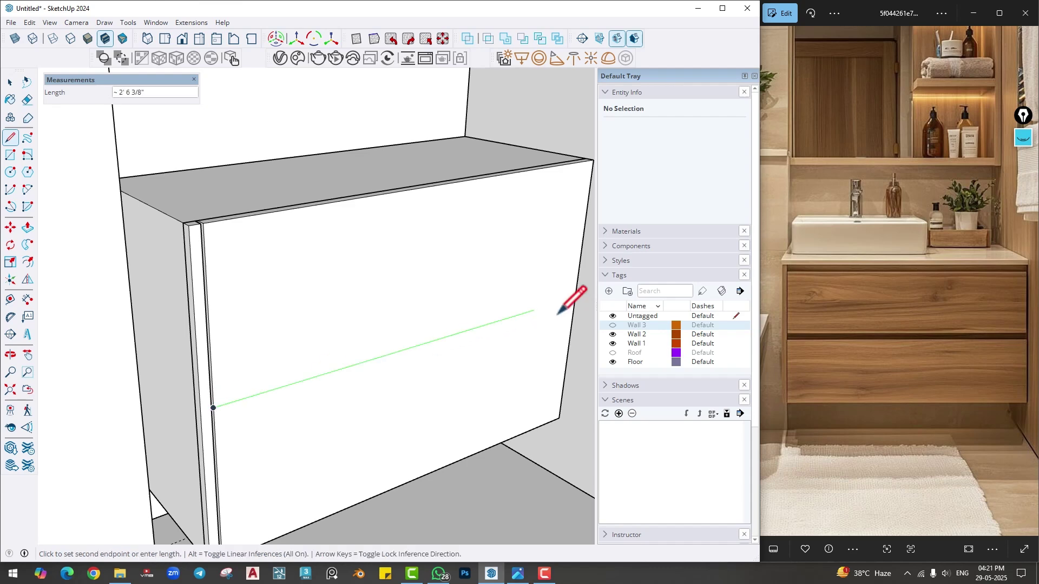
pyautogui.click(574, 297)
pyautogui.press('space')
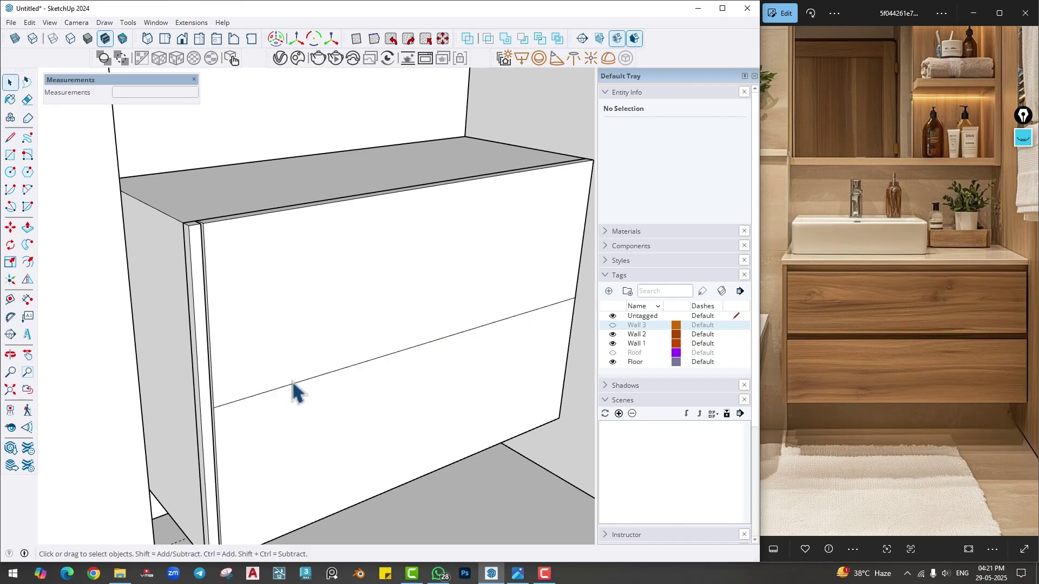
# - Copy the drawer dividing line and the front panel's top edge downward together by 1"
pyautogui.click(292, 384)
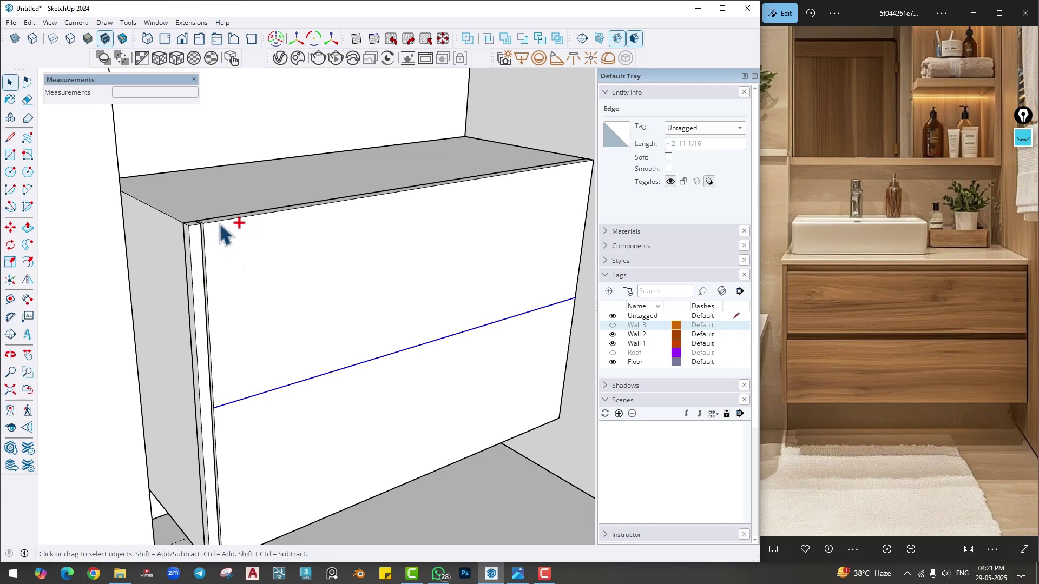
pyautogui.press('m')
pyautogui.scroll(2, 203, 282)
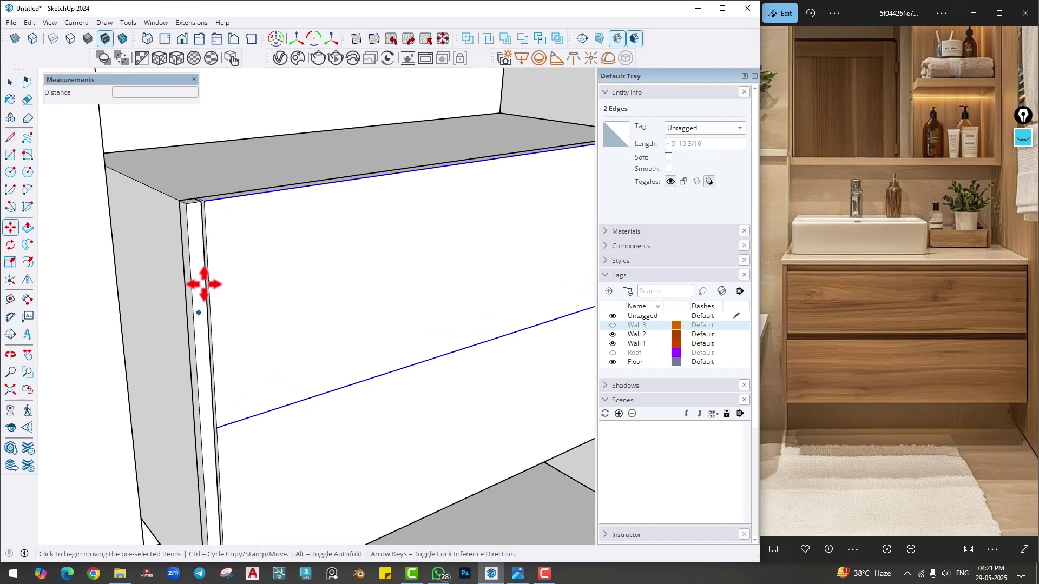
pyautogui.click(204, 202)
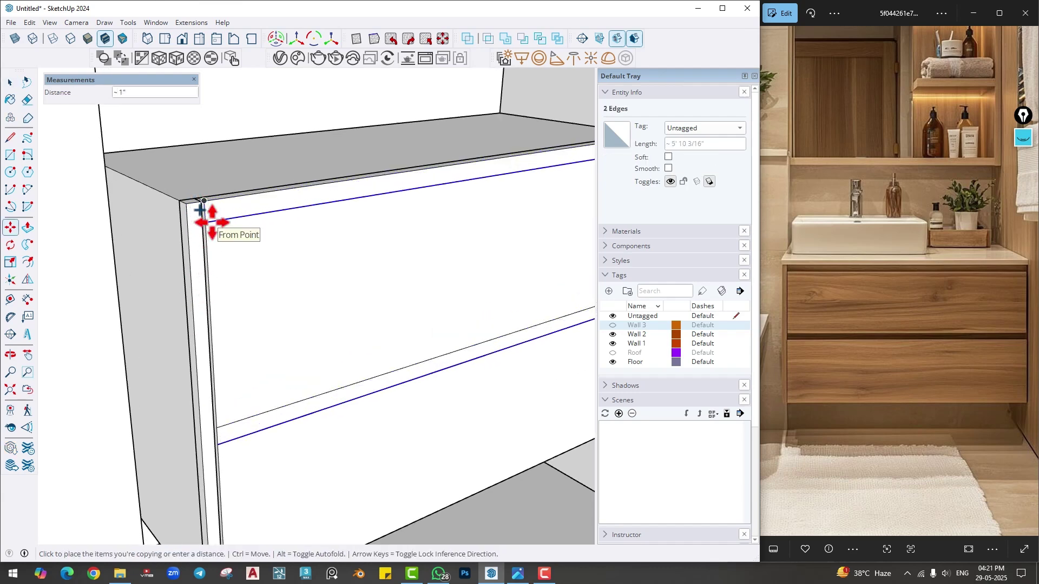
pyautogui.write('1')
pyautogui.press('Return')
# - Push the two 1" horizontal strips back through the front panel to form recessed gaps above each drawer front
pyautogui.press('p')
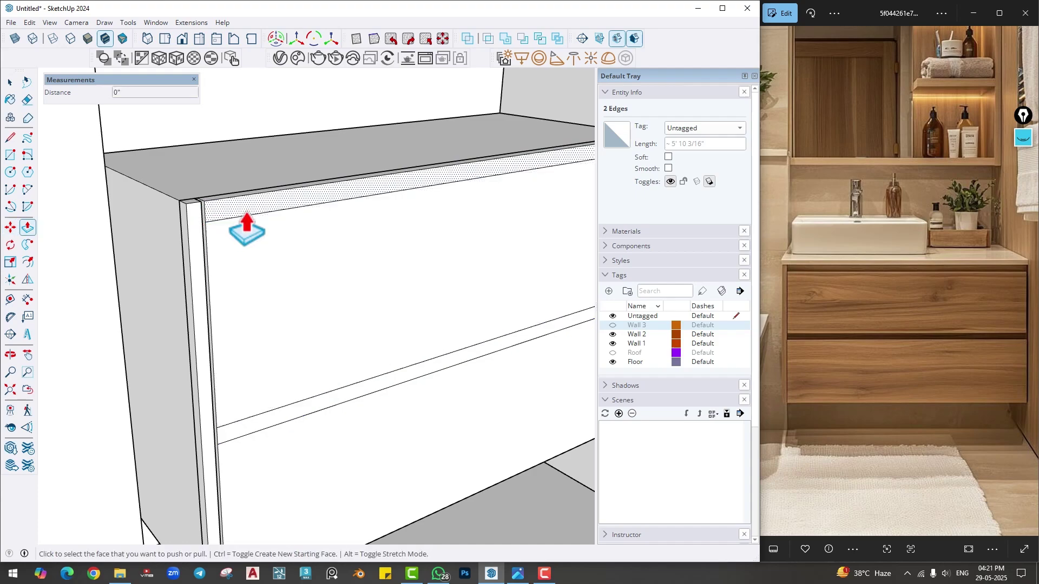
pyautogui.click(232, 222)
pyautogui.click(215, 219)
pyautogui.click(312, 424)
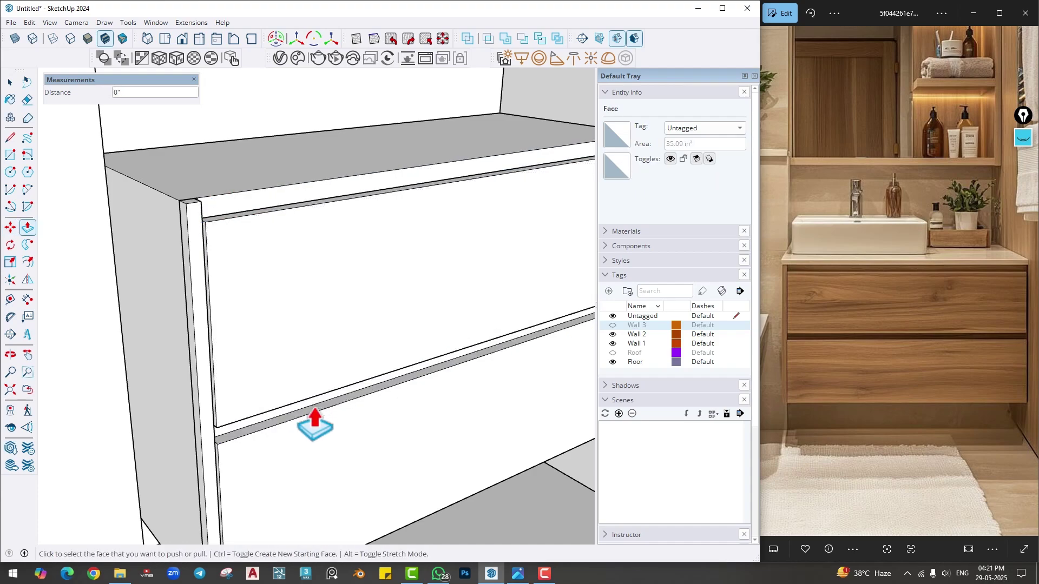
pyautogui.moveTo(312, 424)
pyautogui.mouseDown(button='middle')
pyautogui.moveTo(312, 445)
pyautogui.moveTo(307, 388)
pyautogui.moveTo(286, 381)
pyautogui.mouseUp(button='middle')
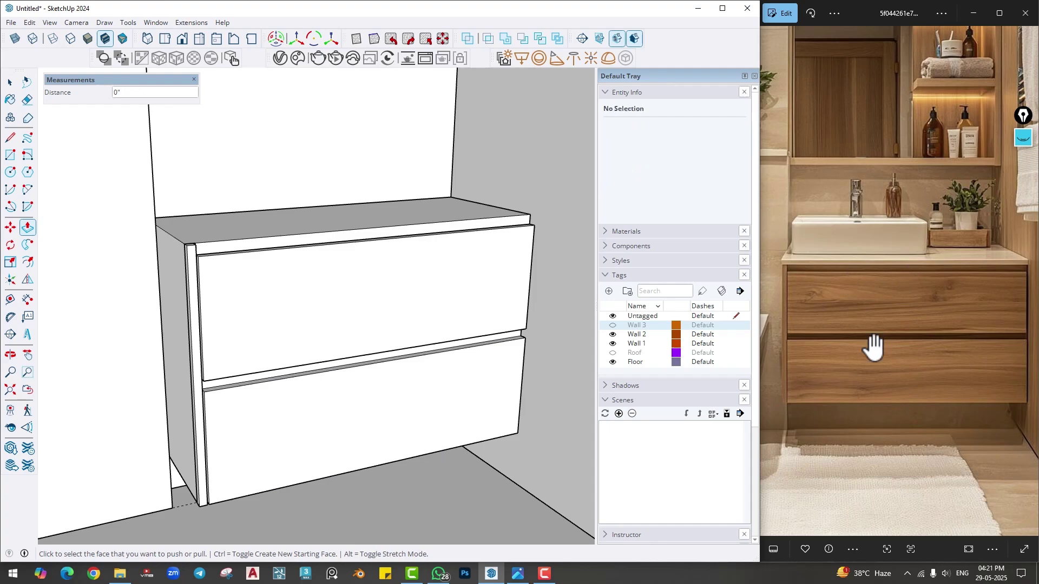
# - Select all connected geometry of the vanity's front panel and make it a group
pyautogui.moveTo(434, 336); pyautogui.dragTo(417, 327, button='middle')
pyautogui.press('space')
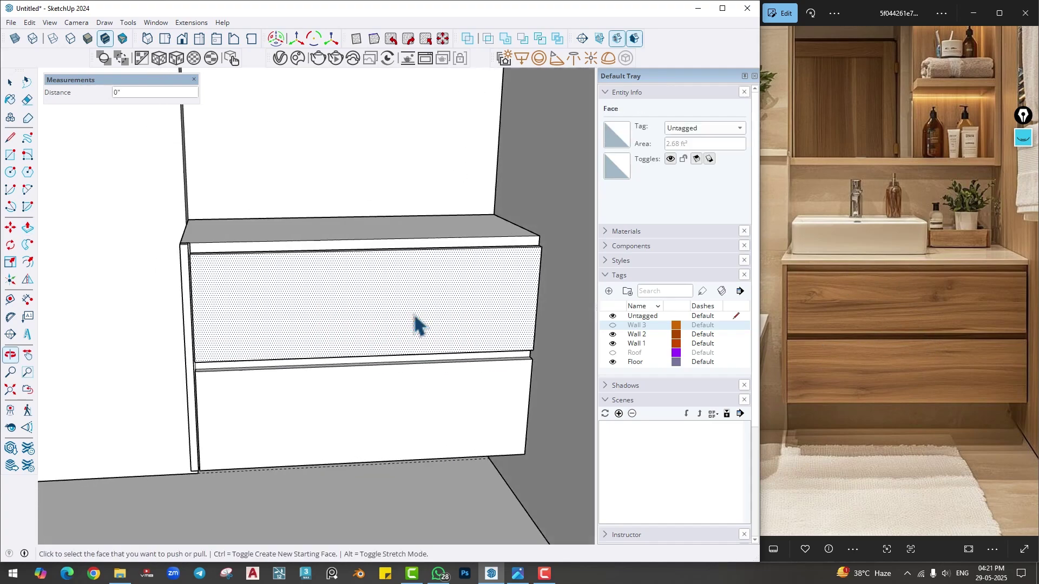
pyautogui.click(424, 324)
pyautogui.tripleClick(419, 321)
pyautogui.rightClick(417, 319)
pyautogui.click(465, 407)
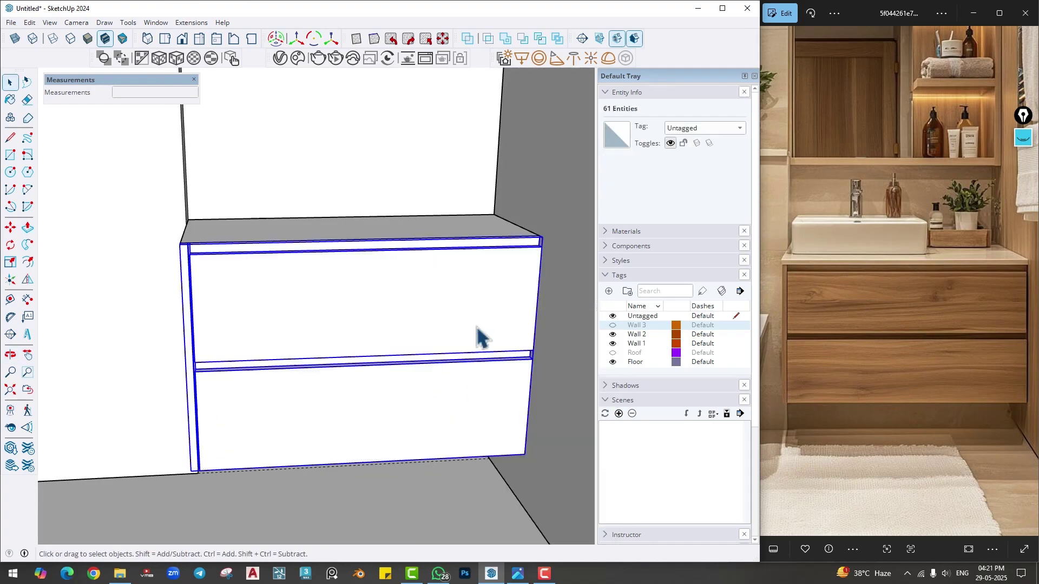
# - Inside the front panel group, push the upper drawer front's end face on the corner side inward by 4 mm and a further 2 mm
pyautogui.moveTo(483, 322)
pyautogui.mouseDown(button='middle')
pyautogui.moveTo(440, 313)
pyautogui.moveTo(445, 329)
pyautogui.moveTo(285, 312)
pyautogui.moveTo(527, 343)
pyautogui.moveTo(505, 336)
pyautogui.mouseUp(button='middle')
pyautogui.press('p')
pyautogui.click(503, 334)
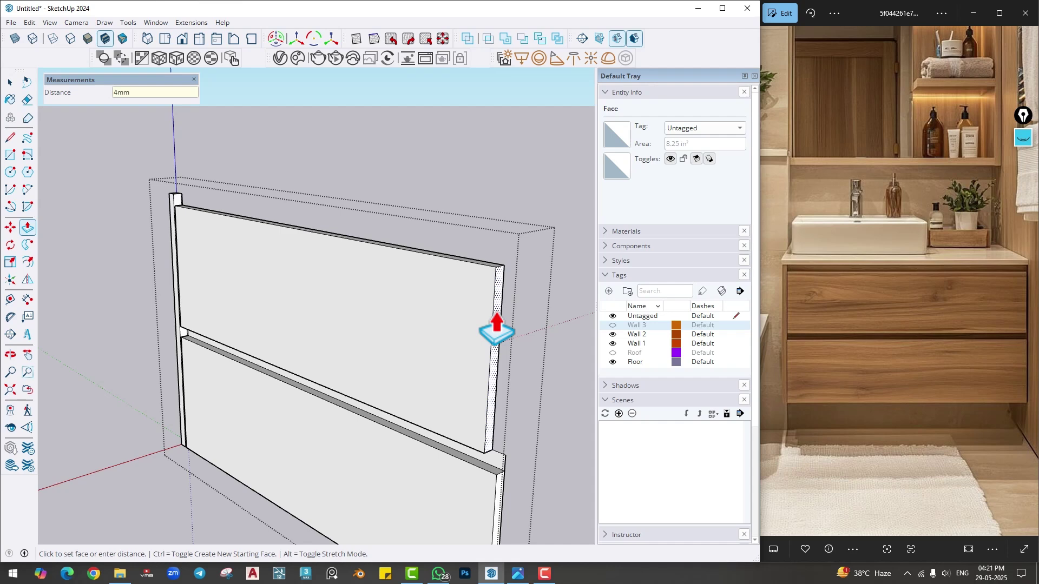
pyautogui.press('Return')
pyautogui.moveTo(496, 323); pyautogui.dragTo(540, 319, button='middle')
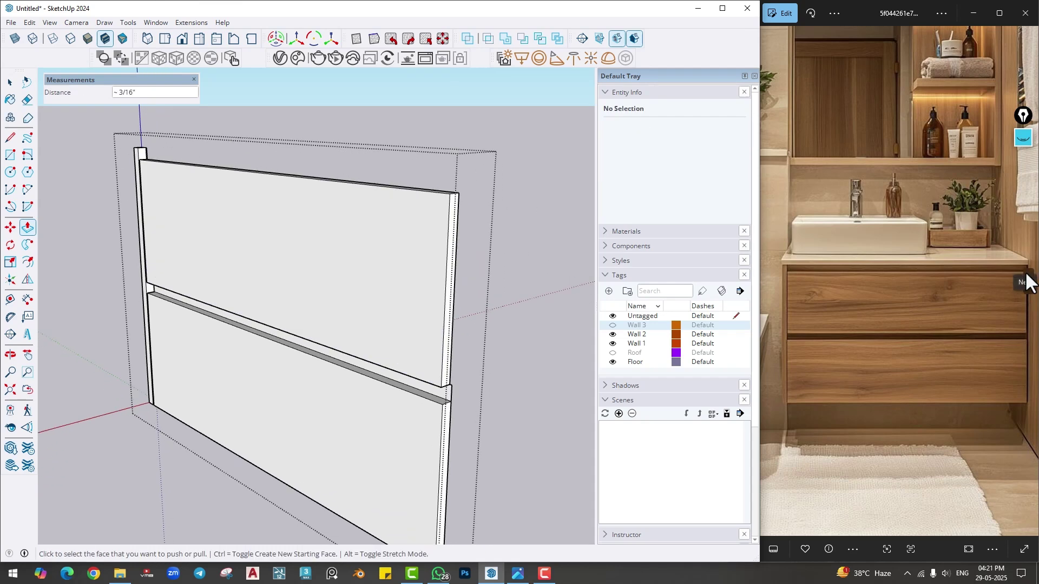
pyautogui.click(448, 360)
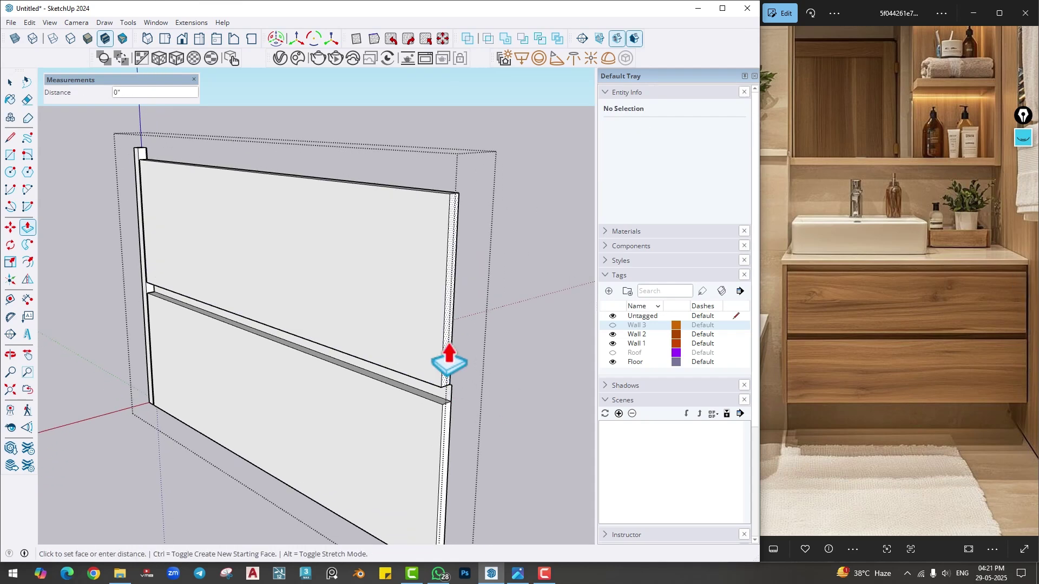
pyautogui.write('2mm')
pyautogui.press('Return')
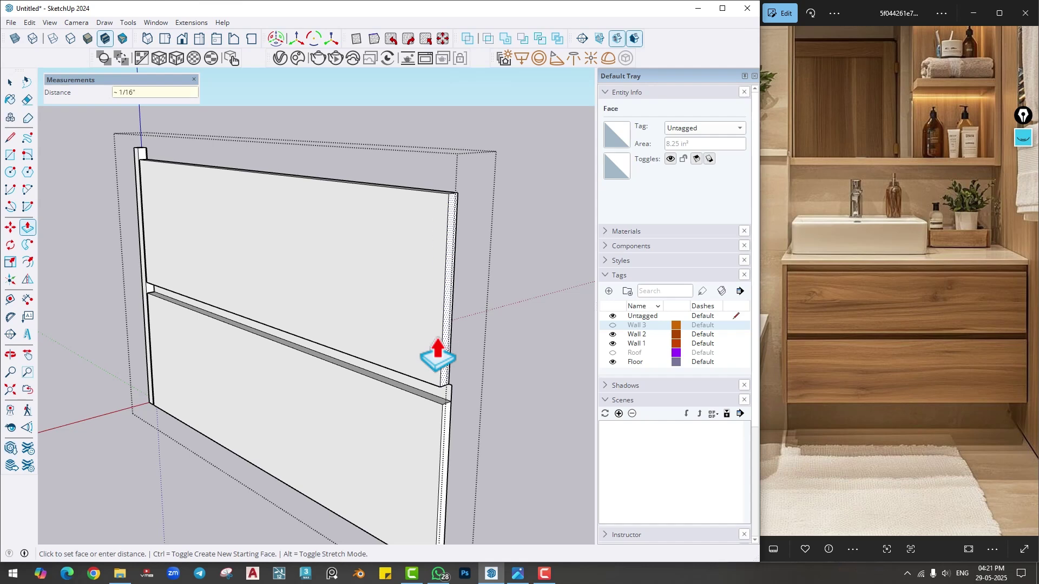
# - Push the lower drawer front's corner-side end face inward by 6 mm
pyautogui.click(449, 439)
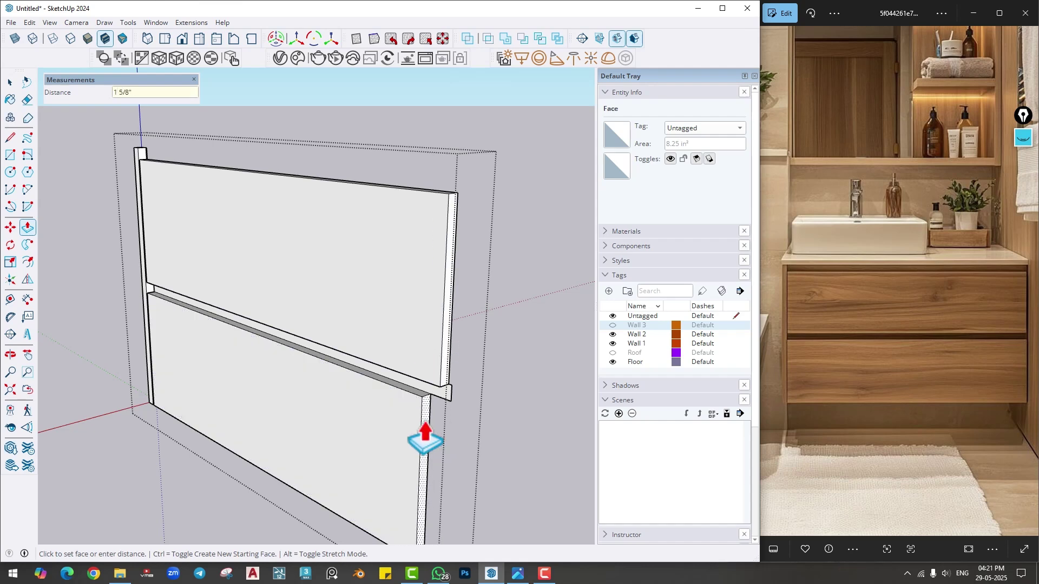
pyautogui.write('6mm')
pyautogui.press('Return')
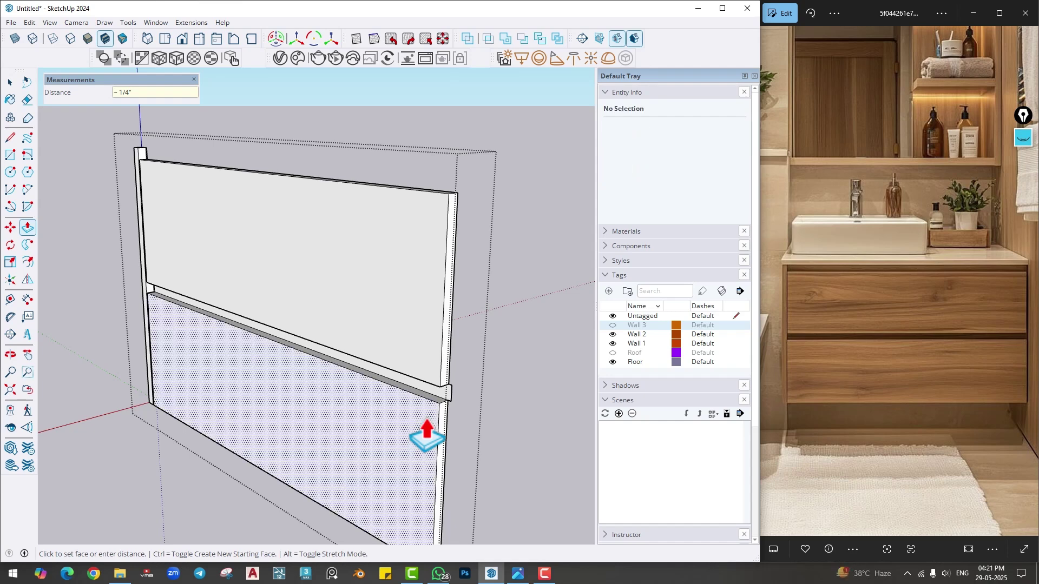
# - Erase the leftover gap-strip edges protruding past the ends of the drawer fronts, and close the front panel group
pyautogui.press('e')
pyautogui.scroll(6, 425, 433)
pyautogui.scroll(3, 455, 325)
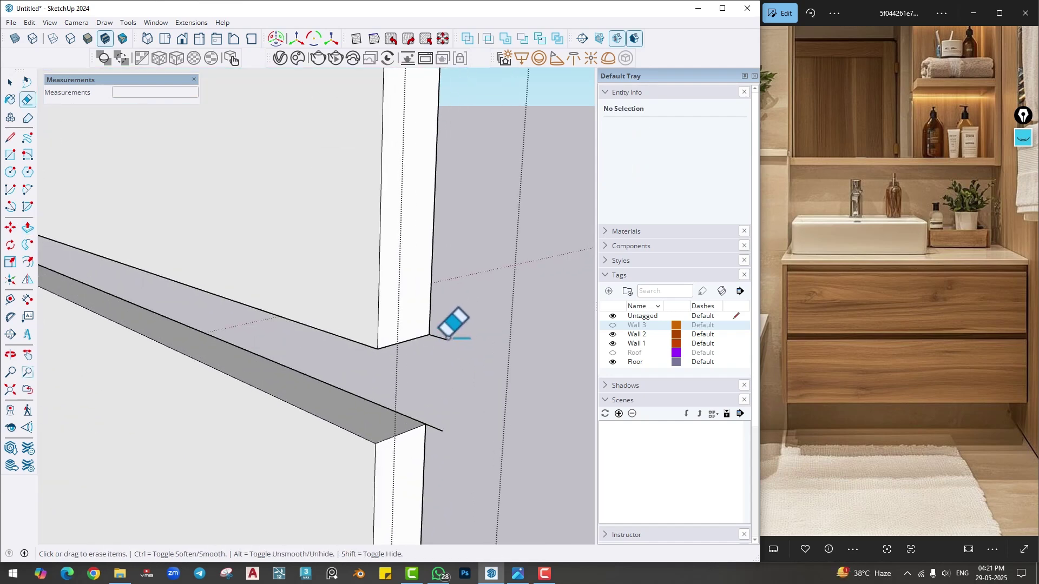
pyautogui.scroll(-8, 435, 433)
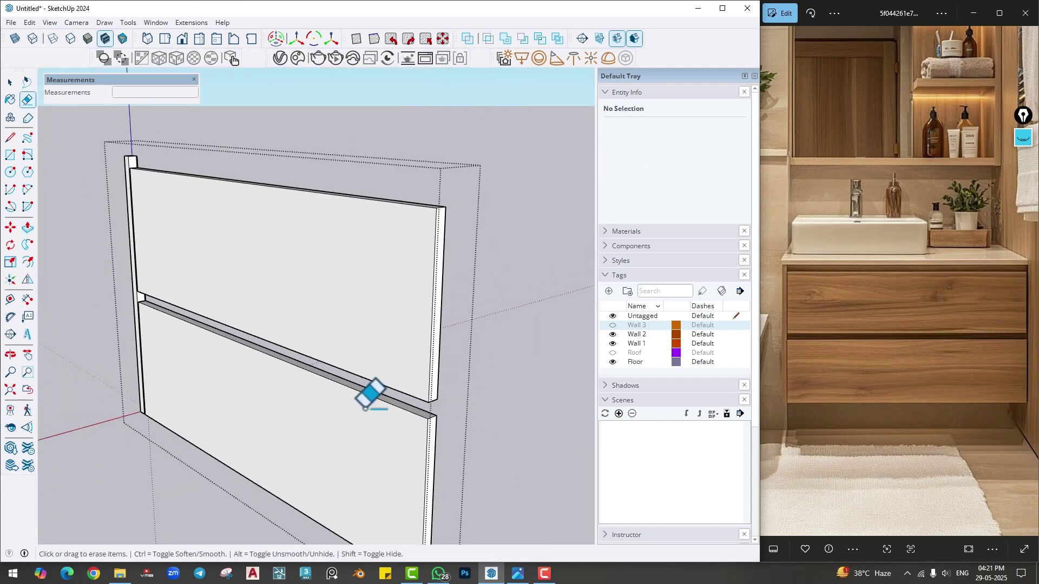
pyautogui.moveTo(202, 352); pyautogui.dragTo(518, 334, button='middle')
pyautogui.moveTo(325, 382)
pyautogui.mouseDown(button='middle')
pyautogui.moveTo(383, 354)
pyautogui.moveTo(519, 369)
pyautogui.mouseUp(button='middle')
pyautogui.press('space')
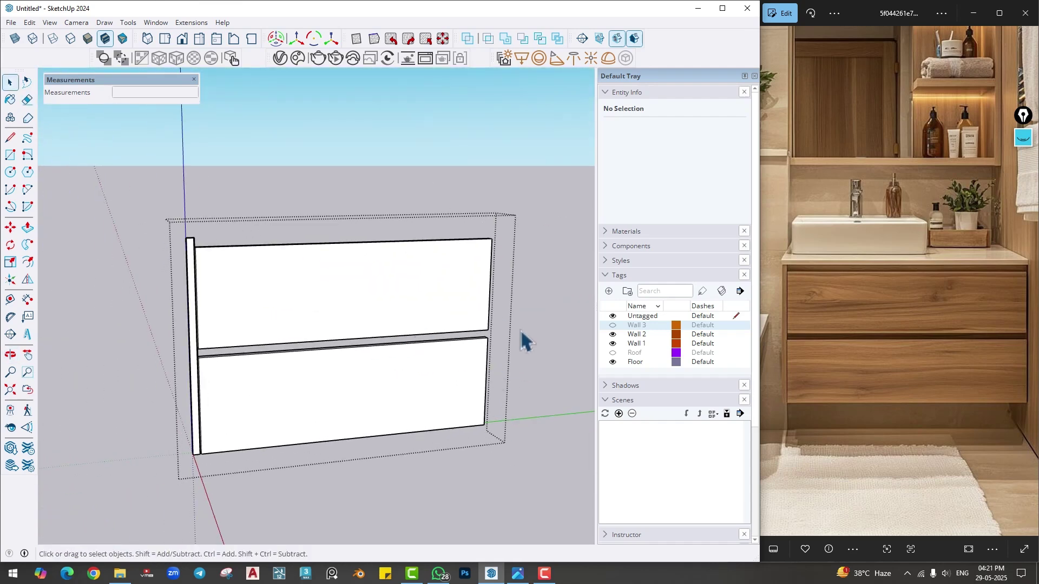
pyautogui.click(522, 341)
# - Draw a 3' by 1' 2" rectangle covering the vanity cabinet's whole top, from the back wall corner to the opposite front corner
pyautogui.moveTo(398, 343); pyautogui.dragTo(422, 371, button='middle')
pyautogui.scroll(2, 341, 383)
pyautogui.moveTo(340, 383); pyautogui.dragTo(197, 307, button='middle')
pyautogui.press('r')
pyautogui.click(176, 297)
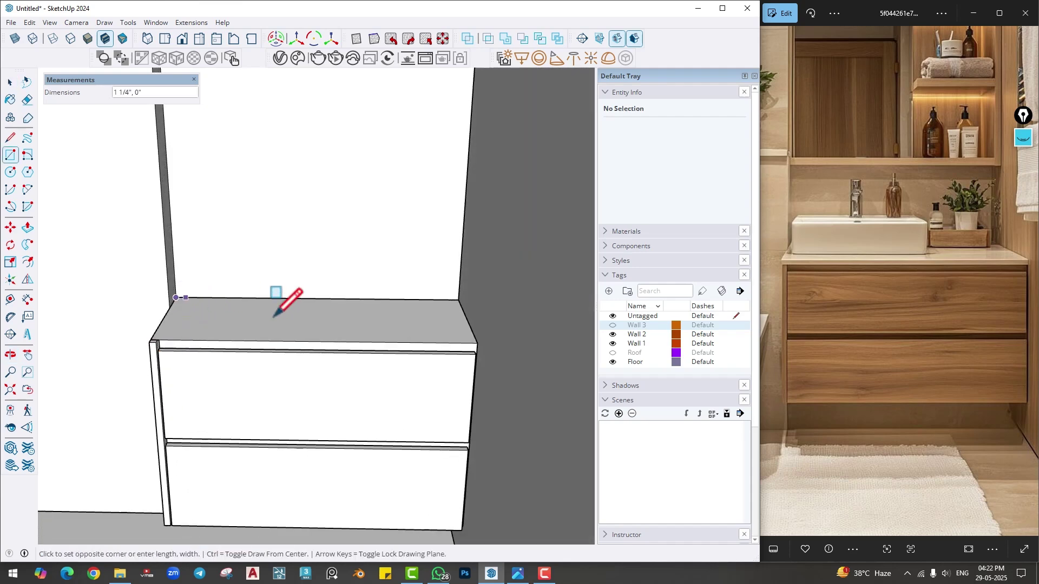
pyautogui.scroll(2, 477, 342)
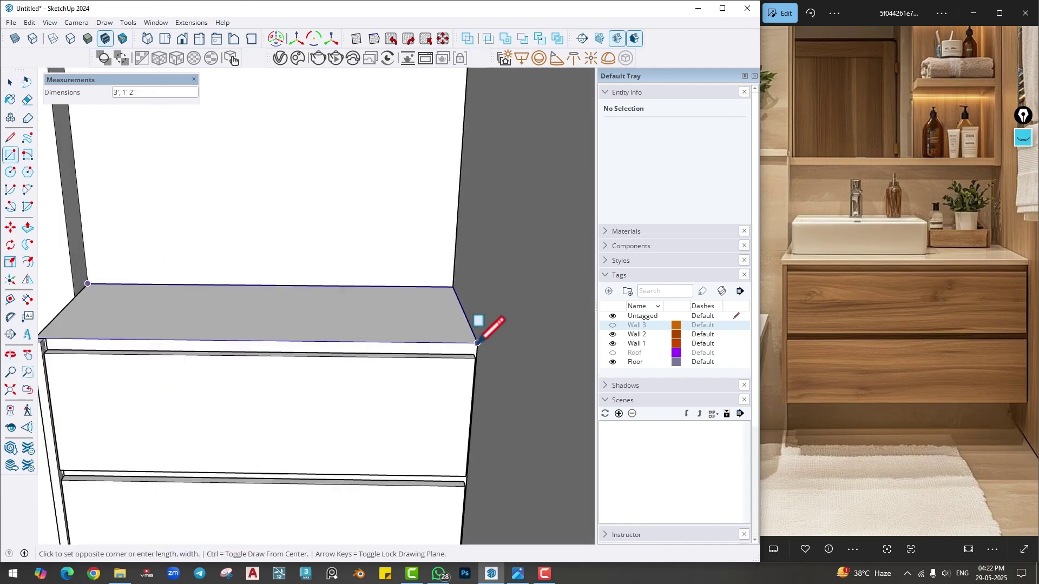
pyautogui.moveTo(476, 332); pyautogui.dragTo(446, 302, button='middle')
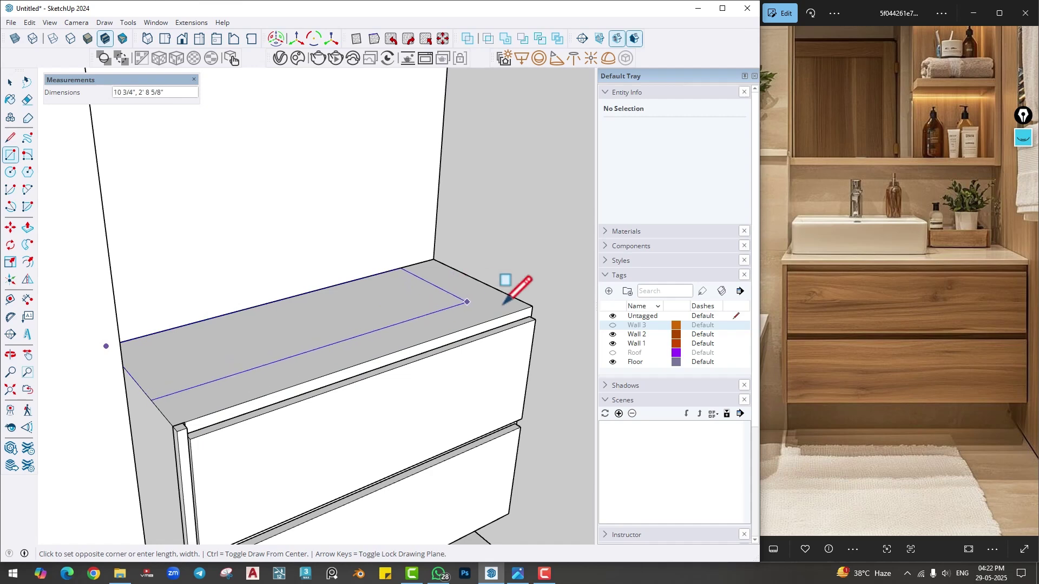
pyautogui.click(532, 307)
# - Extrude the countertop rectangle upward to a thickness of 3/4"
pyautogui.press('p')
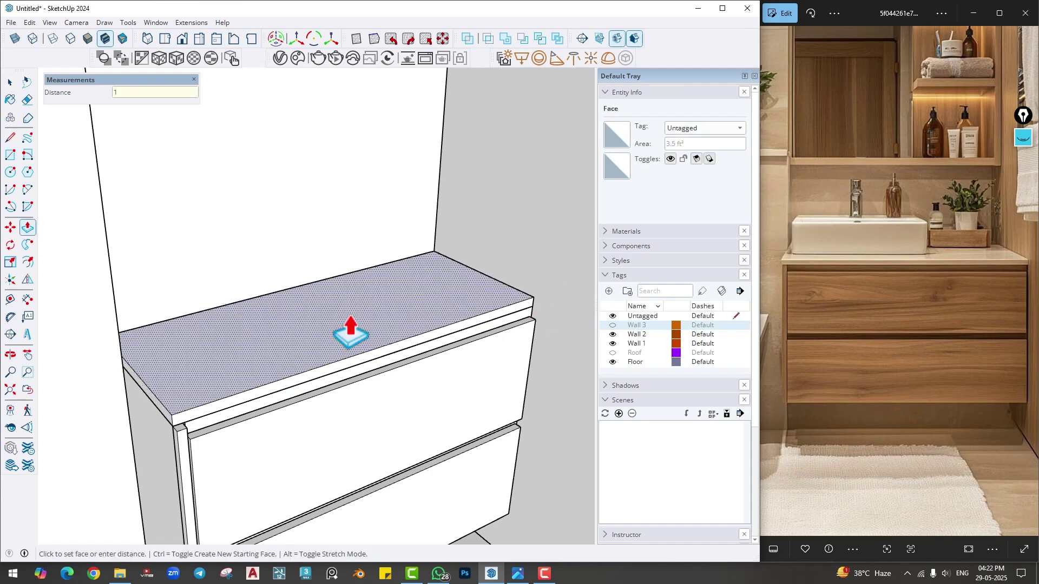
pyautogui.write('1')
pyautogui.press('Return')
pyautogui.click(333, 351)
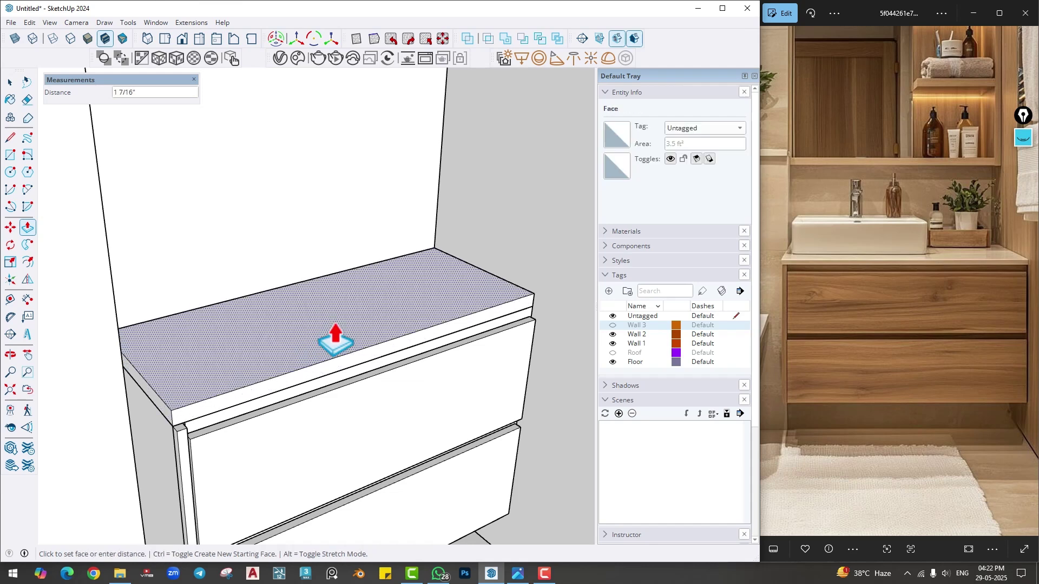
pyautogui.write('.7')
pyautogui.press('Return')
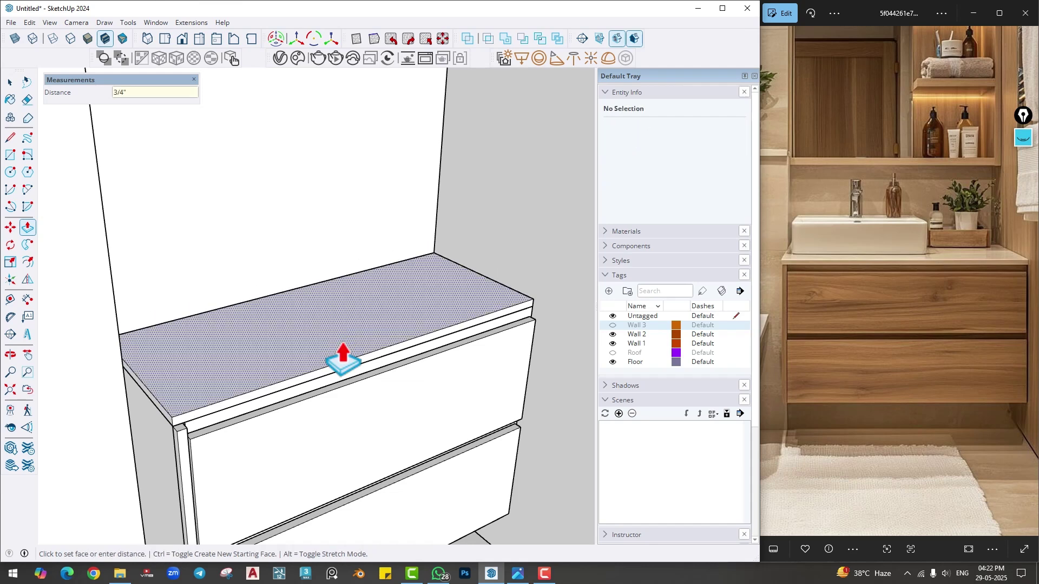
# - Pull the countertop's front edge face forward by 3/4" to overhang the cabinet
pyautogui.click(304, 399)
pyautogui.press('Escape')
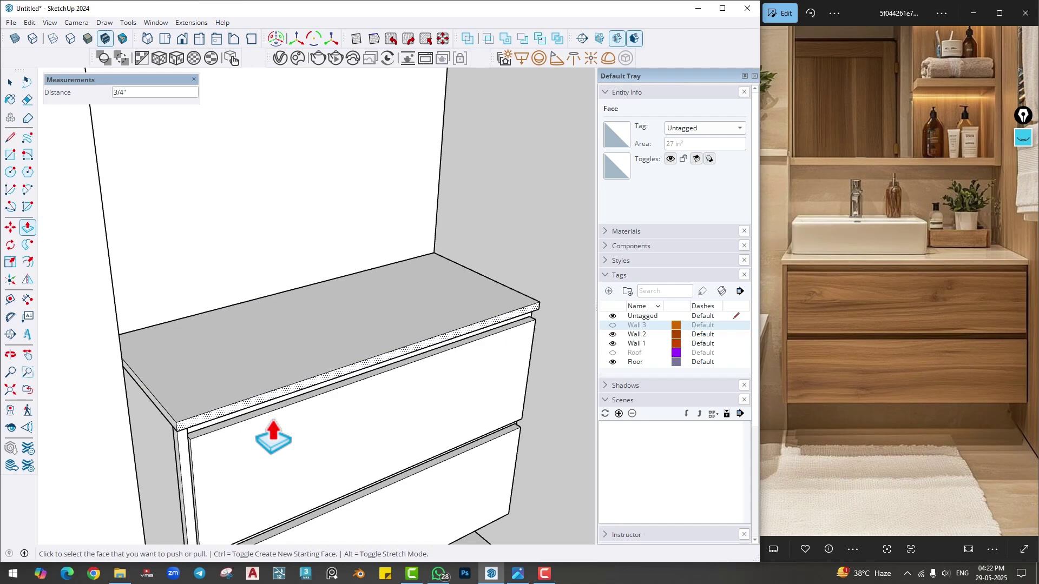
pyautogui.moveTo(276, 432); pyautogui.dragTo(295, 368, button='middle')
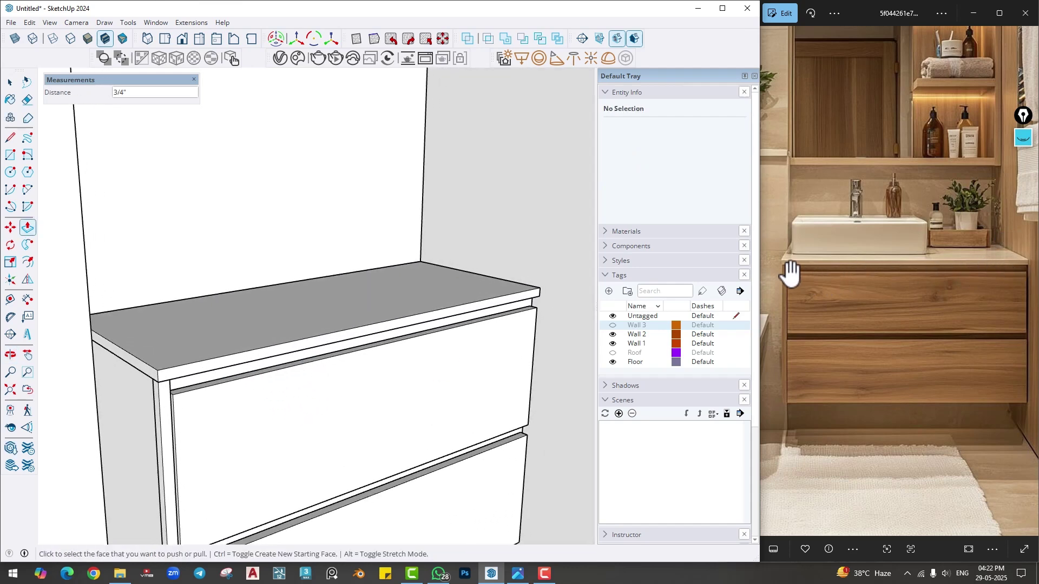
pyautogui.moveTo(225, 362); pyautogui.dragTo(257, 359, button='middle')
# - Select all connected geometry of the countertop and make it a group
pyautogui.press('space')
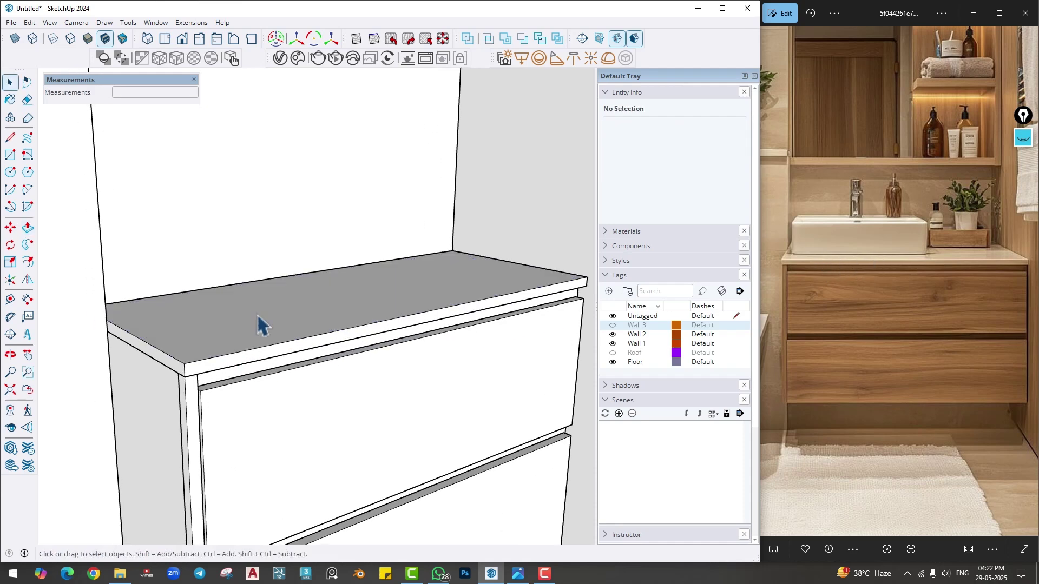
pyautogui.moveTo(257, 325); pyautogui.dragTo(297, 341, button='middle')
pyautogui.tripleClick(297, 341)
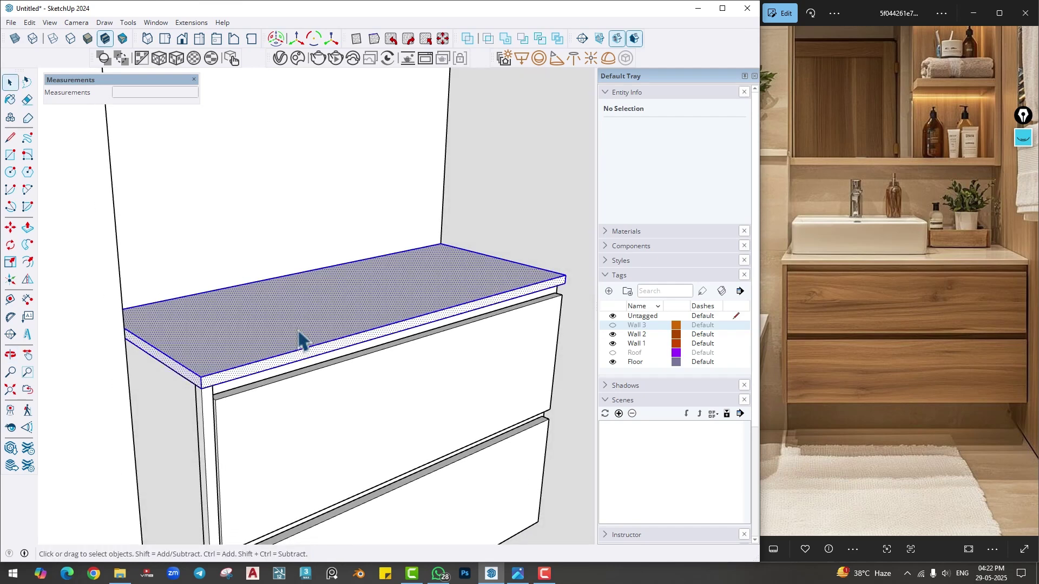
pyautogui.rightClick(297, 340)
pyautogui.click(341, 172)
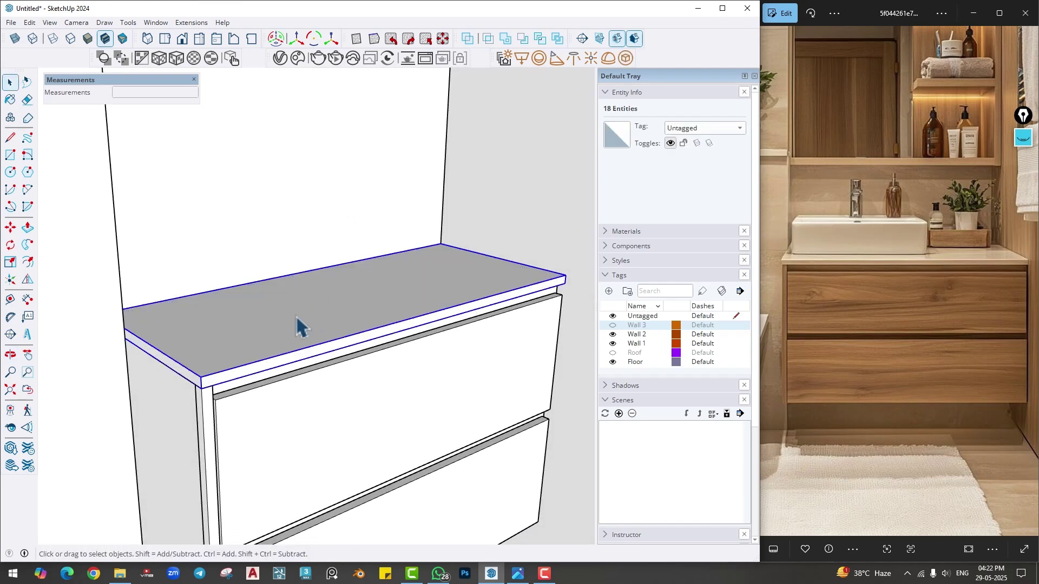
# - Inside the countertop group, draw small rounding arcs at the top and bottom corners of the back face's exposed end
pyautogui.doubleClick(297, 325)
pyautogui.moveTo(297, 325); pyautogui.dragTo(420, 367, button='middle')
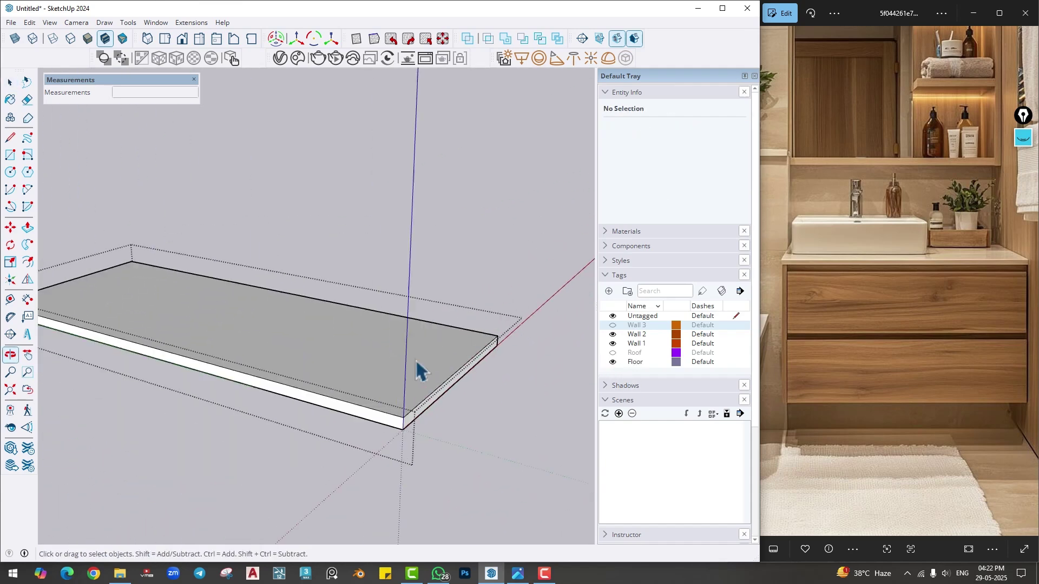
pyautogui.scroll(4, 385, 448)
pyautogui.scroll(3, 387, 448)
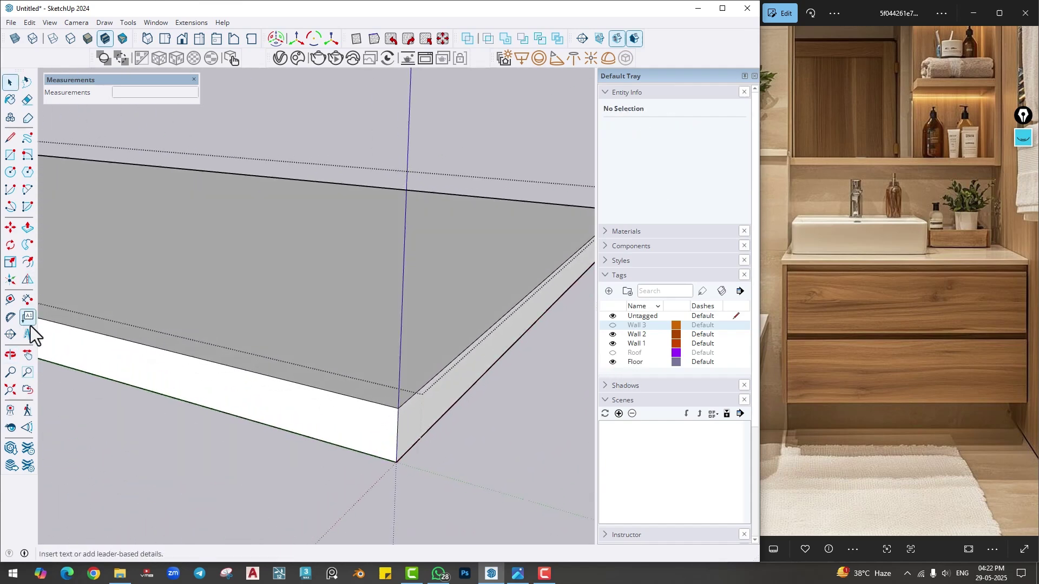
pyautogui.click(27, 191)
pyautogui.scroll(4, 416, 406)
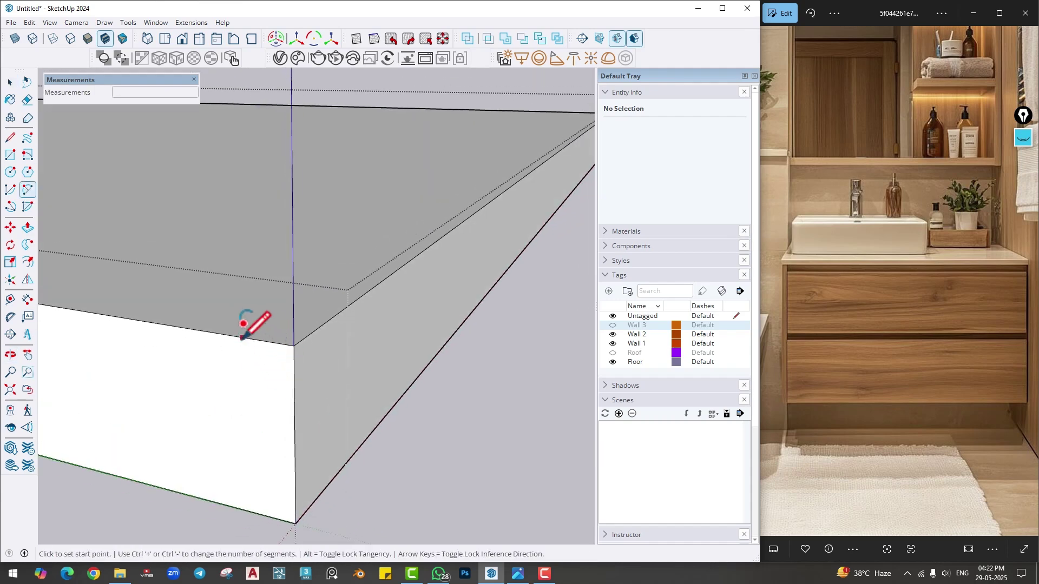
pyautogui.click(242, 337)
pyautogui.click(294, 386)
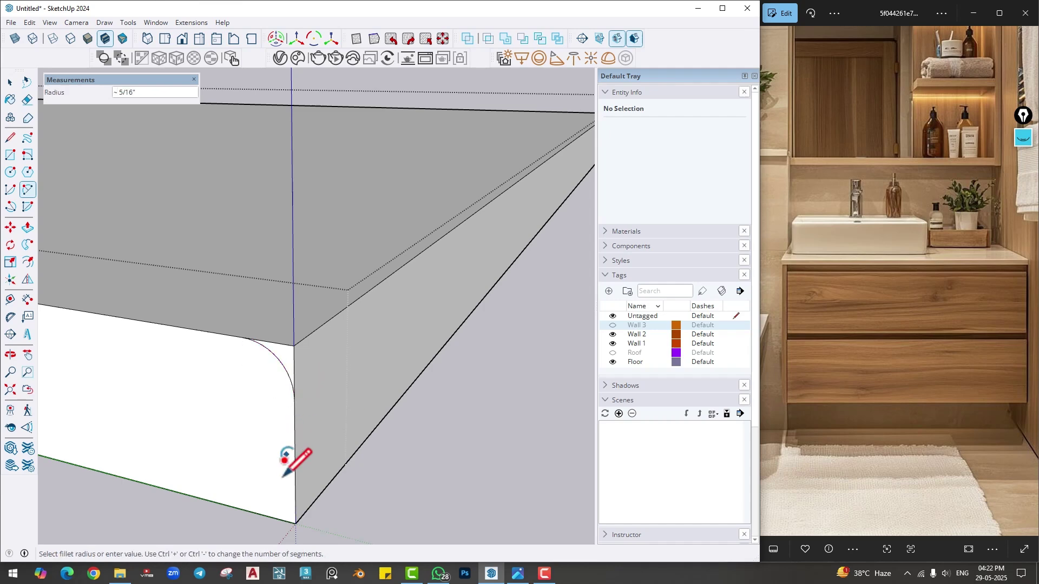
pyautogui.click(287, 493)
pyautogui.moveTo(287, 493)
pyautogui.mouseDown(button='middle')
pyautogui.moveTo(297, 486)
pyautogui.moveTo(278, 480)
pyautogui.mouseUp(button='middle')
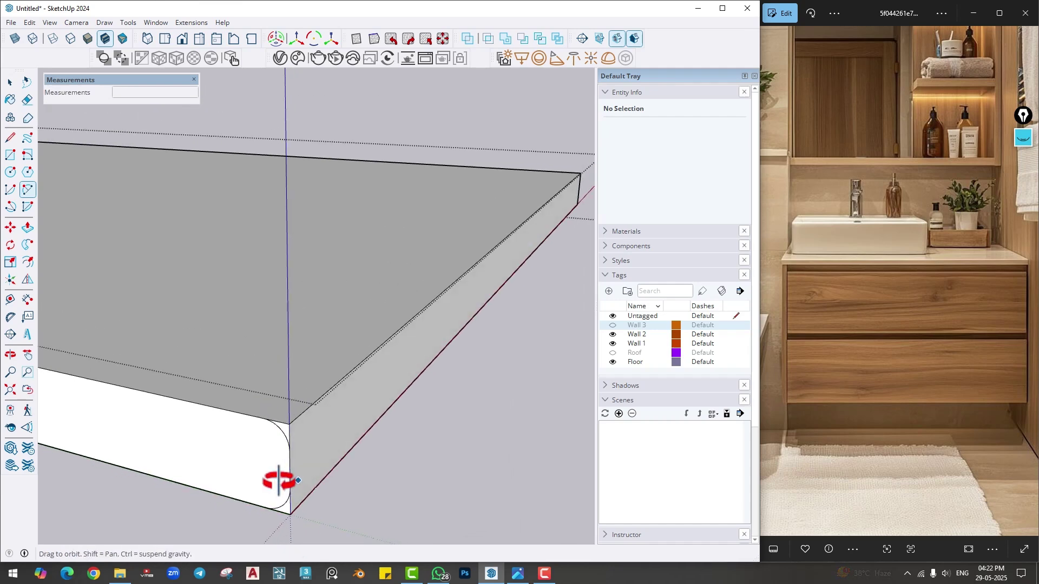
# - Sweep the bottom corner profile with Follow Me along the countertop's exposed side and front edges to round the lower rim
pyautogui.press('space')
pyautogui.scroll(-1, 387, 326)
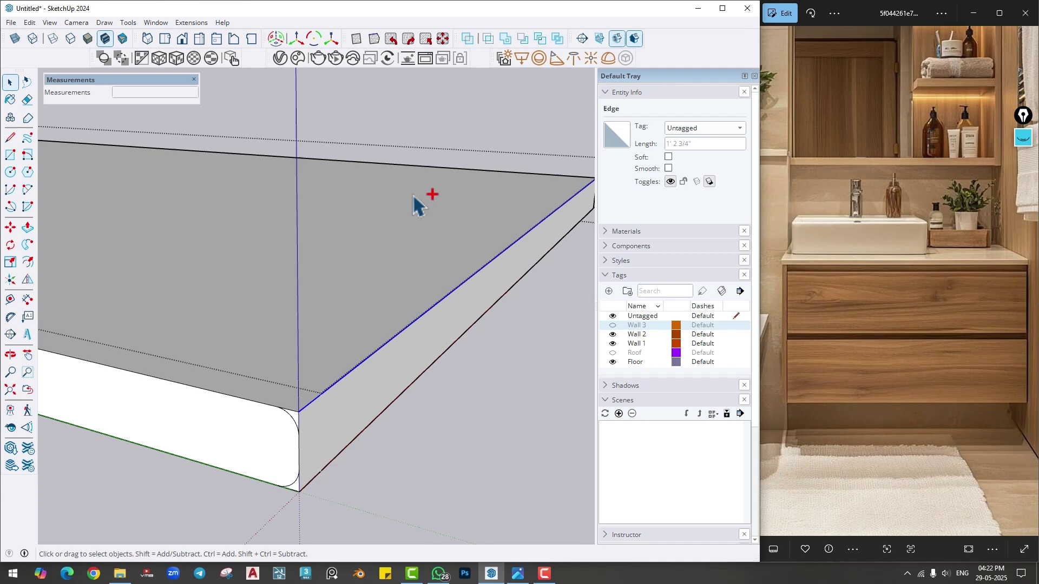
pyautogui.keyDown('ctrl'); pyautogui.click(407, 167); pyautogui.keyUp('ctrl')
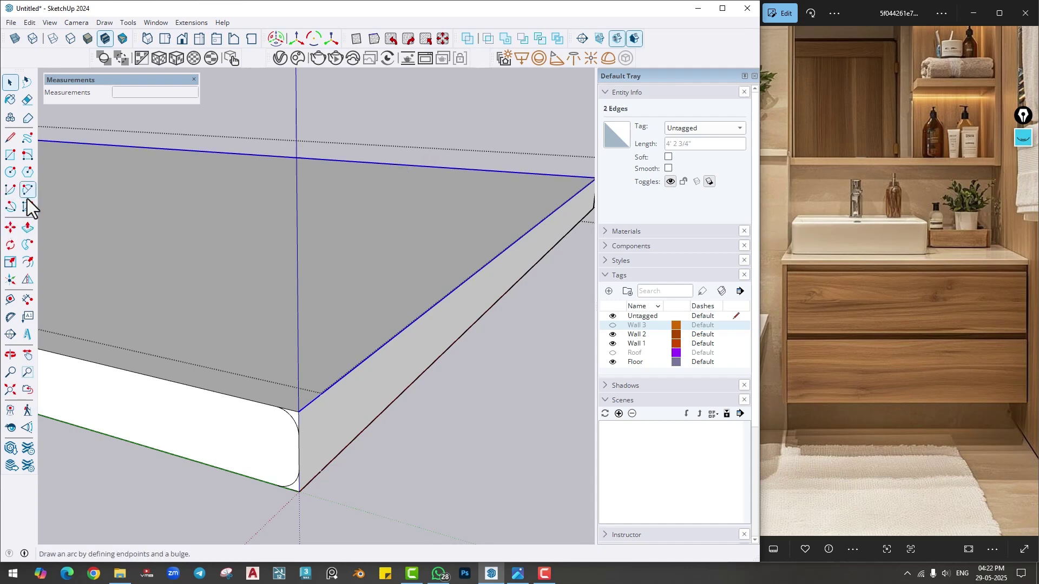
pyautogui.click(27, 246)
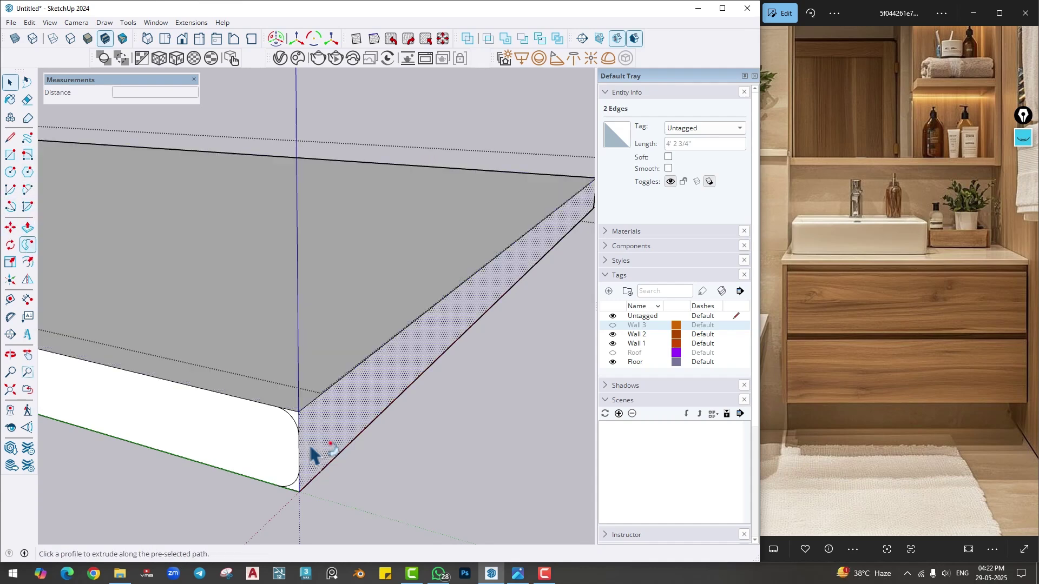
pyautogui.click(295, 480)
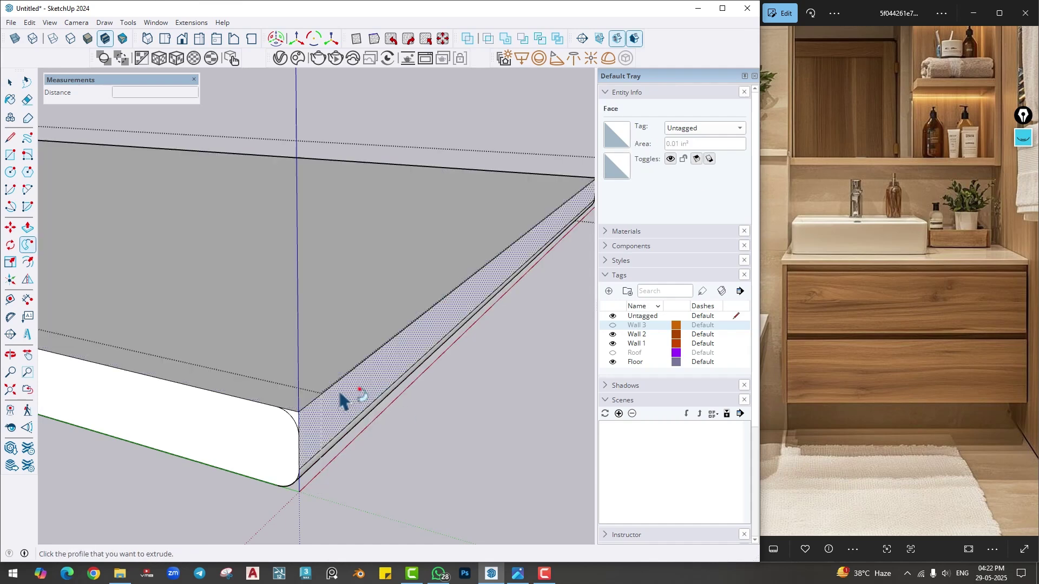
# - Sweep the top corner profile with Follow Me along the same side and front edges, and close the countertop group
pyautogui.press('space')
pyautogui.click(354, 370)
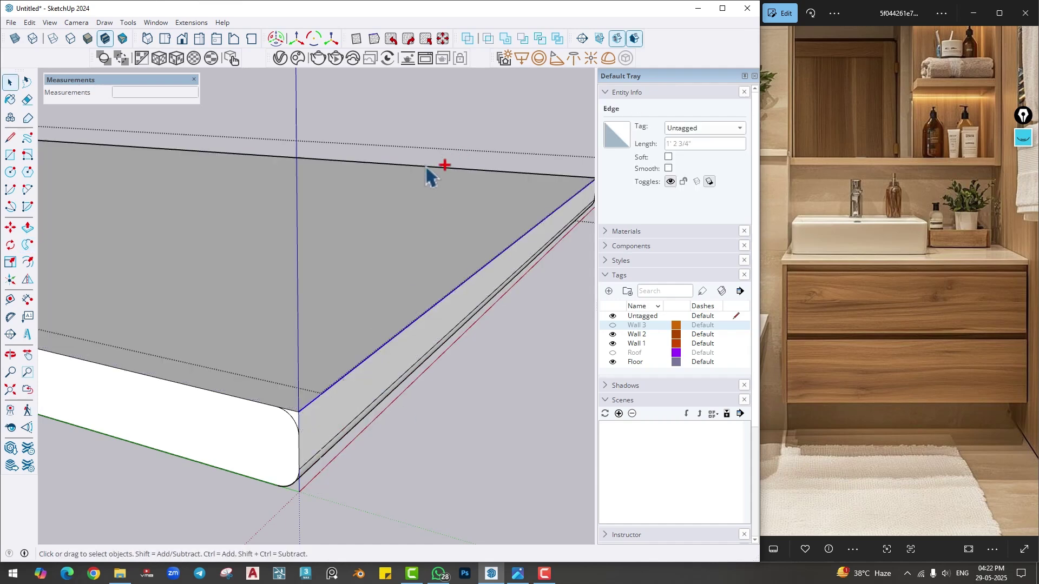
pyautogui.click(27, 245)
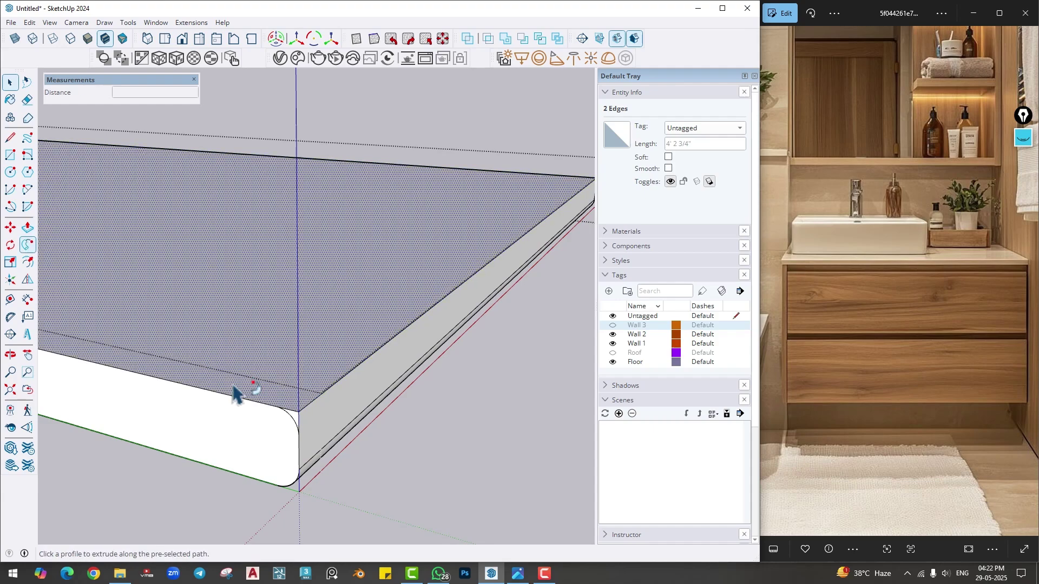
pyautogui.scroll(-4, 271, 406)
pyautogui.moveTo(403, 372); pyautogui.dragTo(495, 333, button='middle')
pyautogui.press('space')
pyautogui.moveTo(487, 294)
pyautogui.mouseDown(button='middle')
pyautogui.moveTo(254, 336)
pyautogui.moveTo(347, 355)
pyautogui.moveTo(381, 379)
pyautogui.moveTo(364, 338)
pyautogui.mouseUp(button='middle')
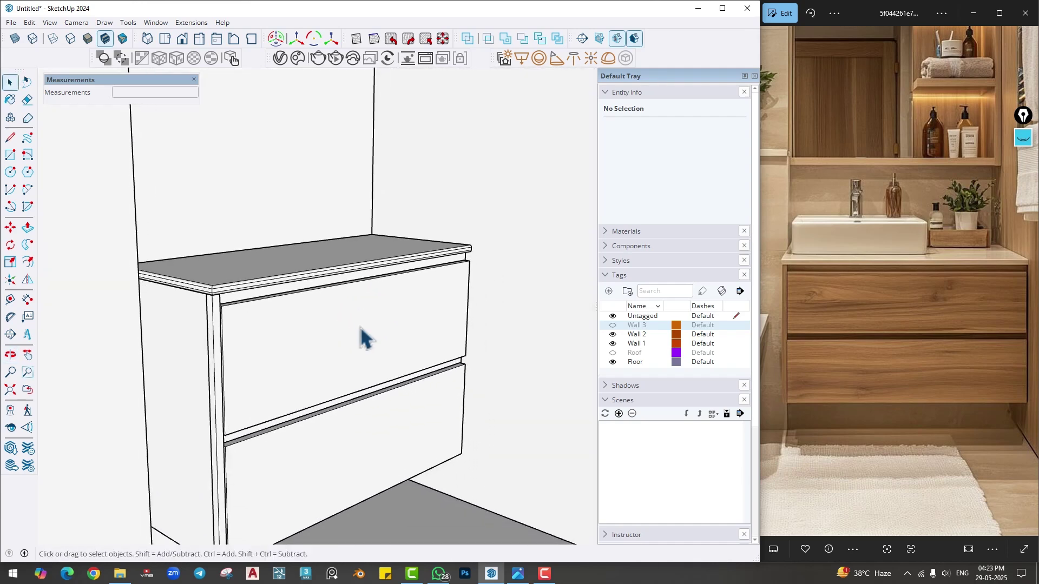
# - Place a horizontal guide on the recess's back wall 1' above the countertop, and a second parallel guide just above it
pyautogui.moveTo(351, 415)
pyautogui.mouseDown(button='middle')
pyautogui.moveTo(332, 308)
pyautogui.moveTo(347, 274)
pyautogui.moveTo(302, 315)
pyautogui.moveTo(331, 277)
pyautogui.moveTo(348, 428)
pyautogui.moveTo(371, 453)
pyautogui.moveTo(368, 433)
pyautogui.mouseUp(button='middle')
pyautogui.click(11, 299)
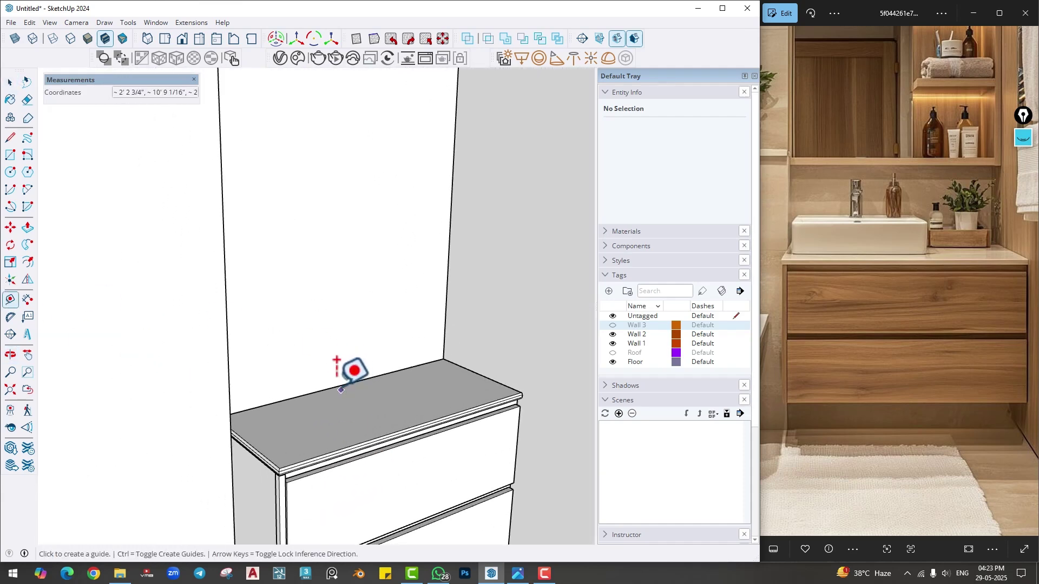
pyautogui.click(340, 386)
pyautogui.write("1'")
pyautogui.press('Return')
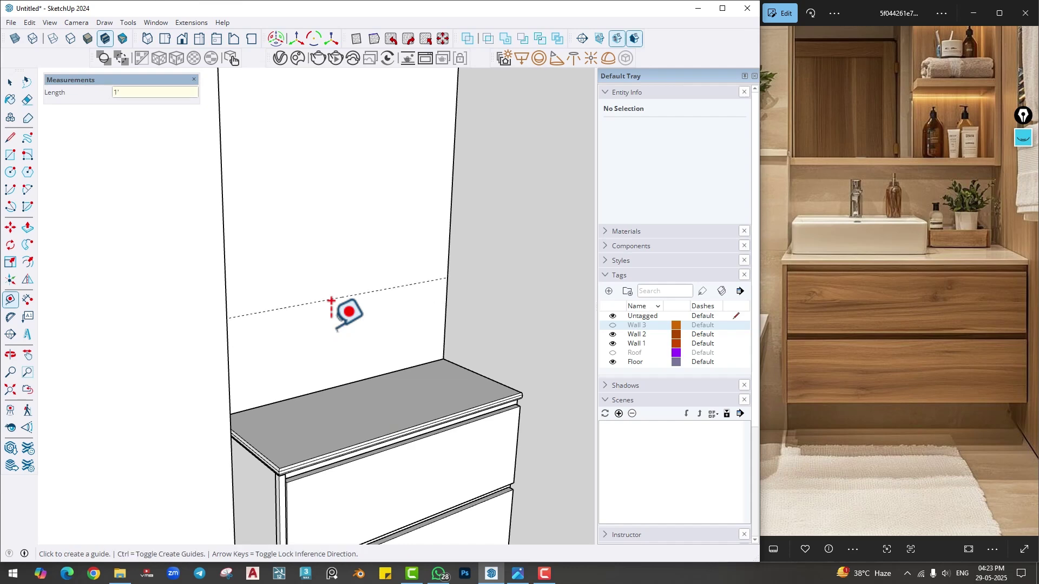
pyautogui.moveTo(331, 301); pyautogui.dragTo(332, 266, button='middle')
pyautogui.click(330, 269)
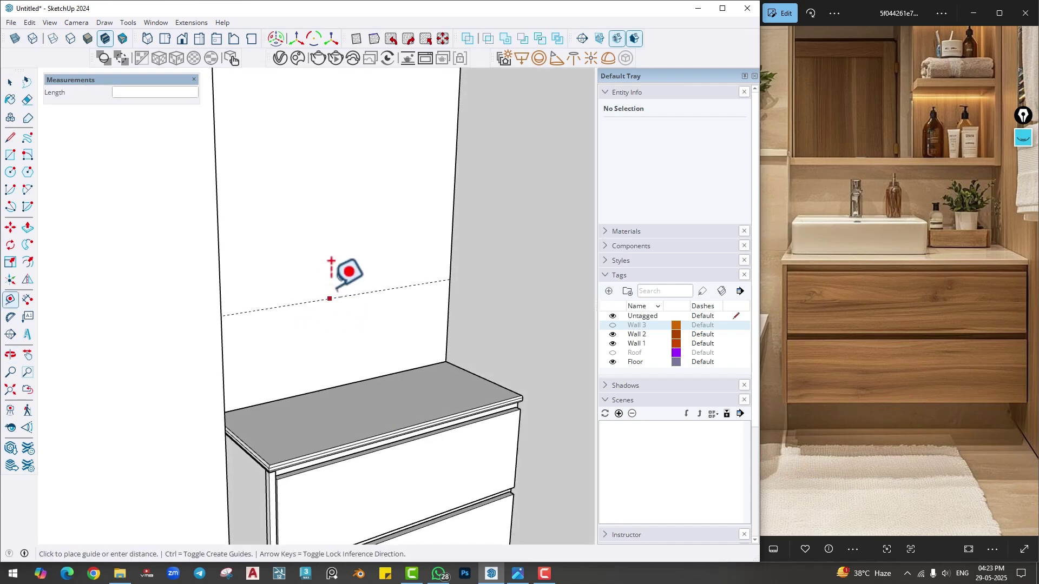
pyautogui.moveTo(333, 239); pyautogui.dragTo(791, 170, button='middle')
# - Draw a rectangle between the two guides across the full width of the recess's back wall
pyautogui.moveTo(283, 322); pyautogui.dragTo(144, 335, button='middle')
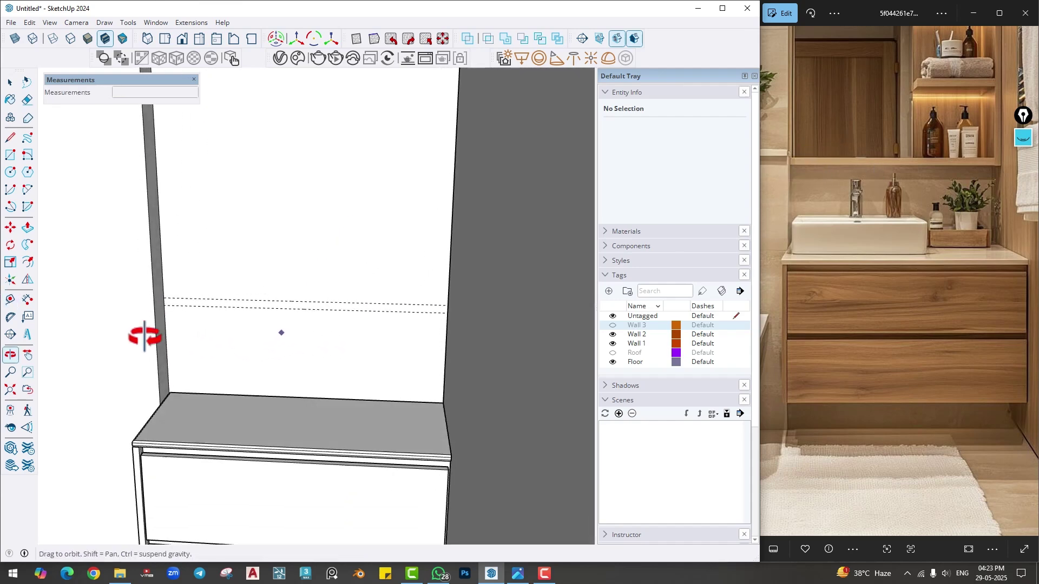
pyautogui.press('r')
pyautogui.scroll(2, 165, 287)
pyautogui.click(160, 287)
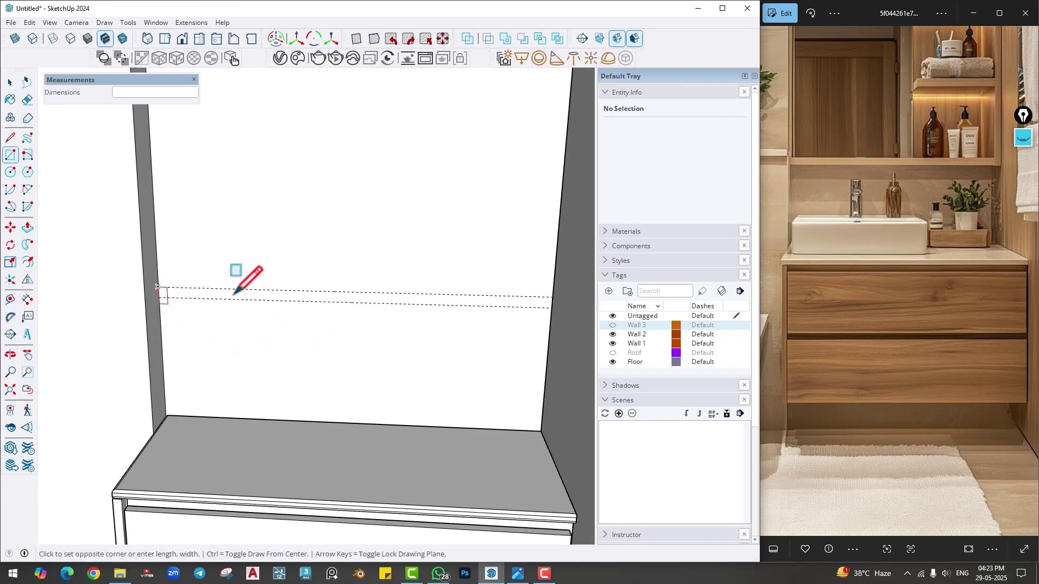
pyautogui.click(547, 301)
# - Try to extrude the narrow strip on the recess's back wall, and undo the attempt
pyautogui.moveTo(262, 330); pyautogui.dragTo(342, 343, button='middle')
pyautogui.press('p')
pyautogui.click(287, 325)
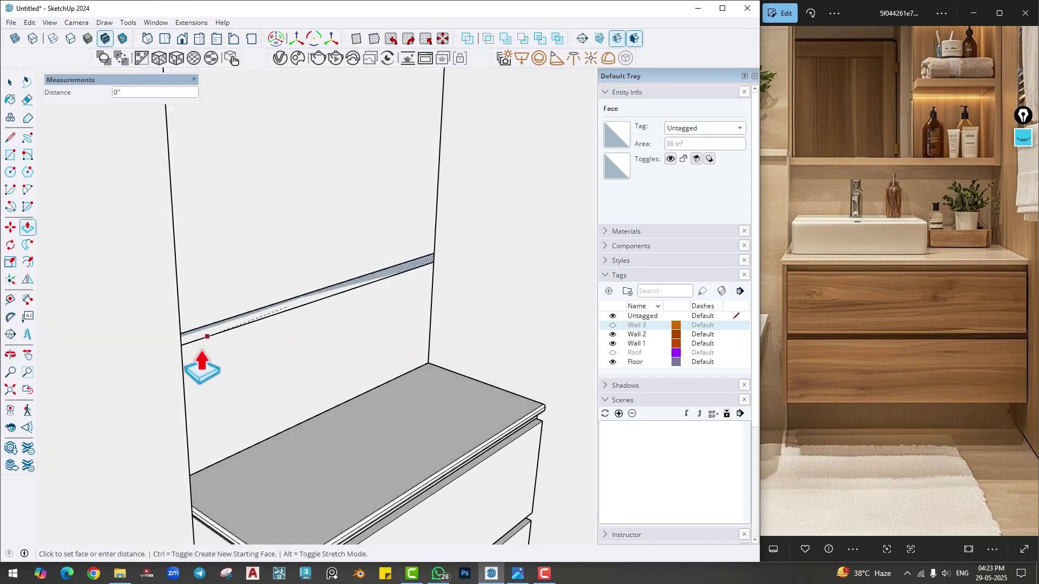
pyautogui.keyDown('shift'); pyautogui.moveTo(353, 385); pyautogui.dragTo(308, 422, button='middle'); pyautogui.keyUp('shift')
pyautogui.hotkey('ctrl', 'z')
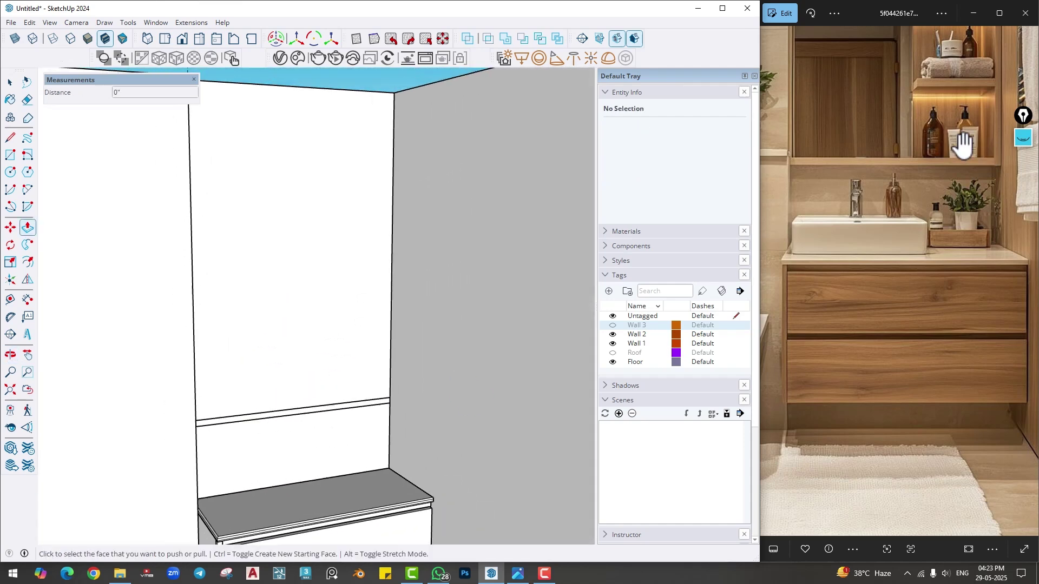
# - Place a vertical guide on the recess's back wall, 1' from the right-hand wall corner
pyautogui.moveTo(944, 139); pyautogui.dragTo(933, 340)
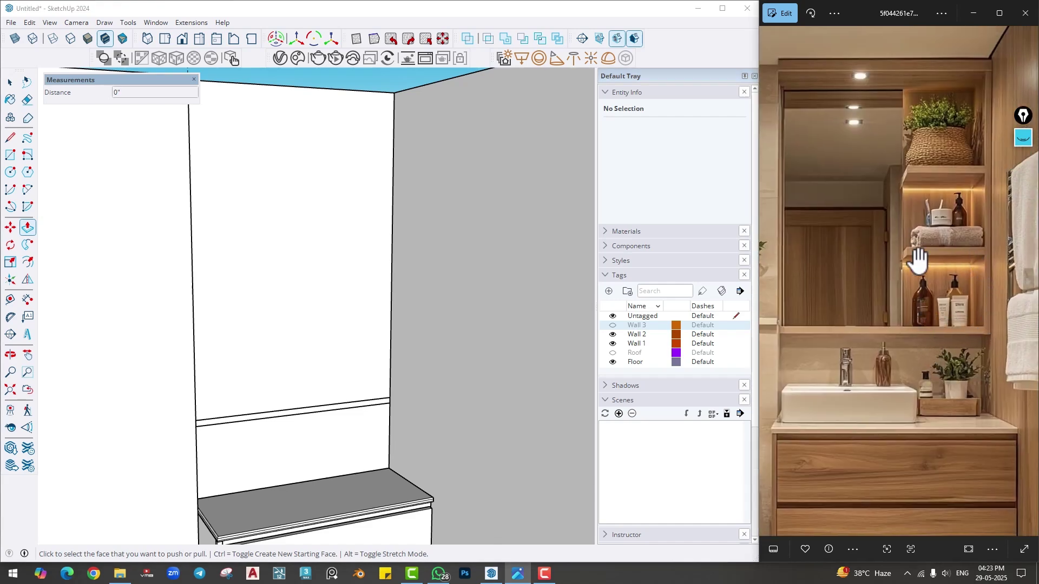
pyautogui.moveTo(354, 366); pyautogui.dragTo(359, 379, button='middle')
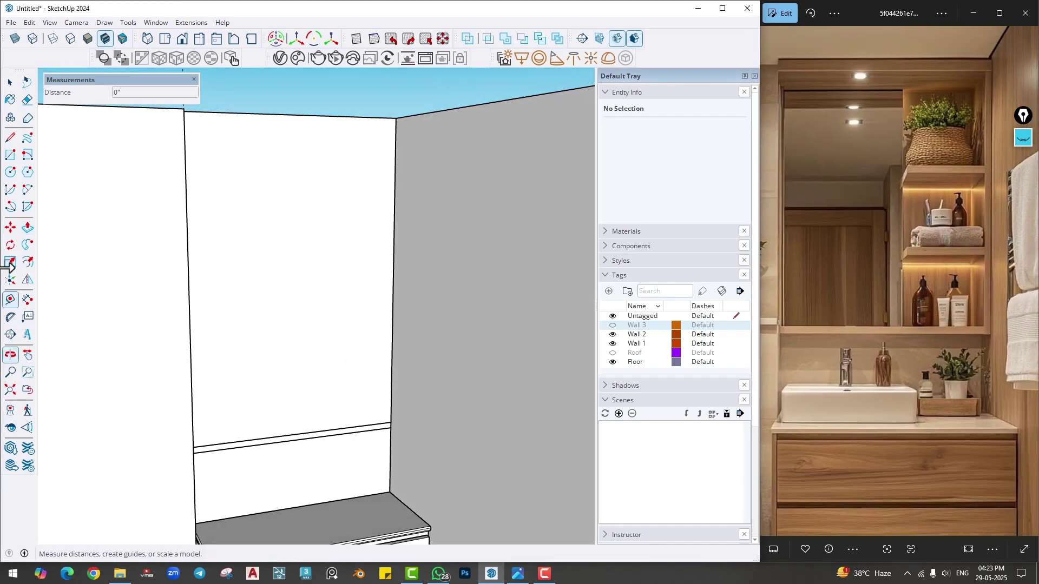
pyautogui.press('t')
pyautogui.click(393, 275)
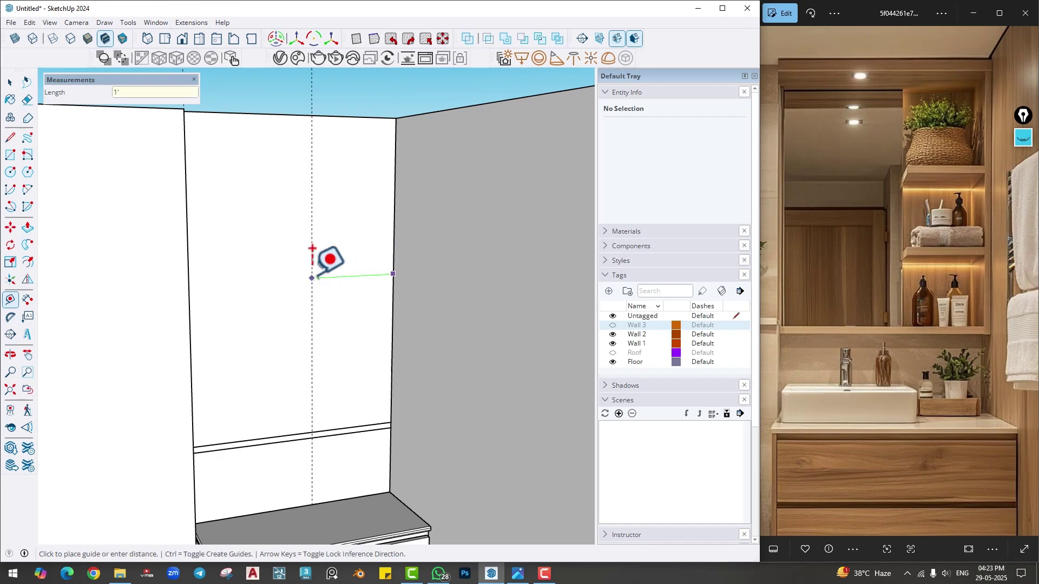
pyautogui.click(312, 249)
# - Place a horizontal guide 1" below the back wall's top edge and a vertical guide 1" from its right-hand corner
pyautogui.moveTo(327, 262); pyautogui.dragTo(354, 246, button='middle')
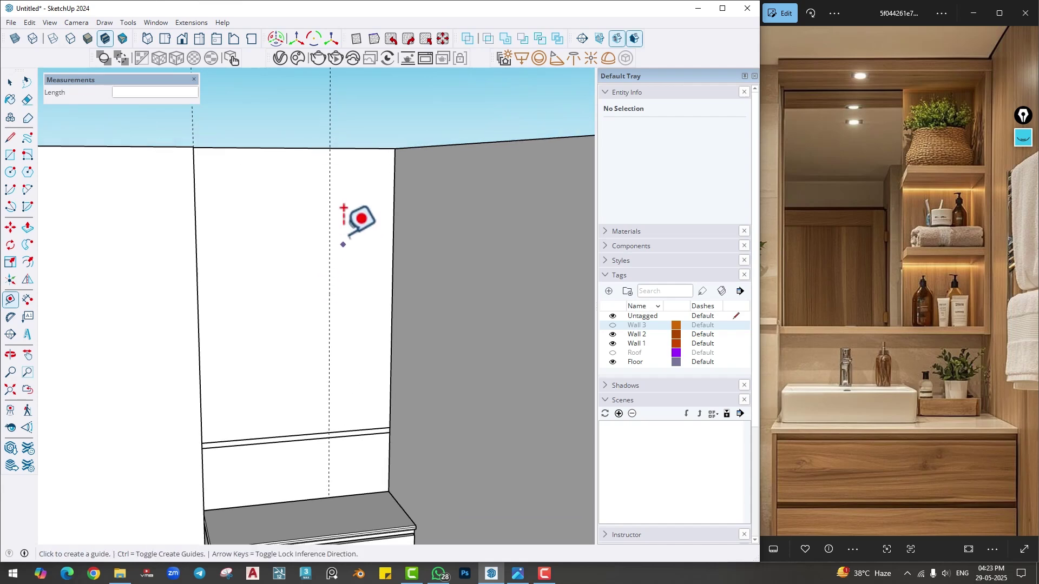
pyautogui.click(287, 147)
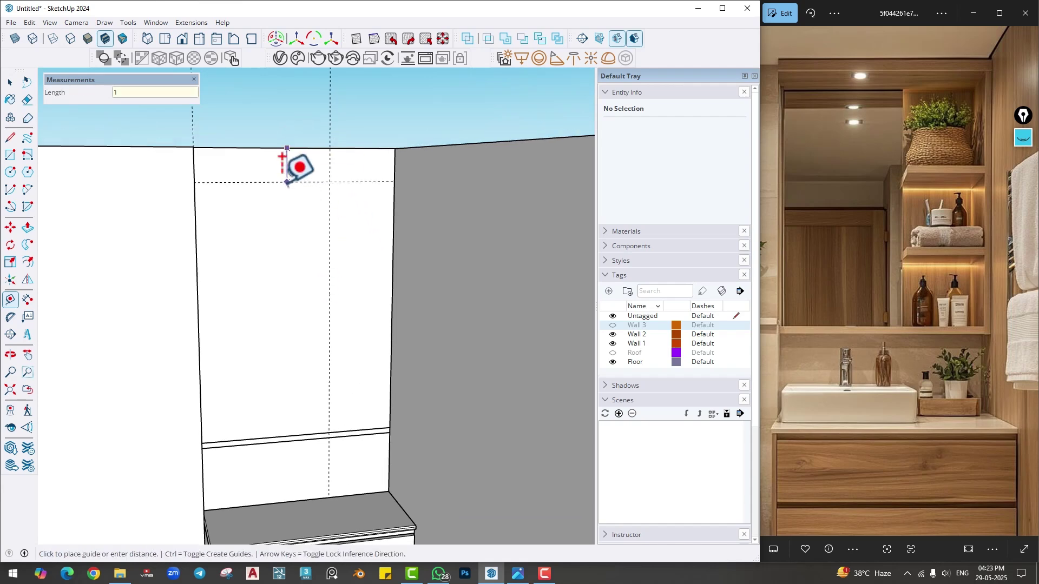
pyautogui.press('Return')
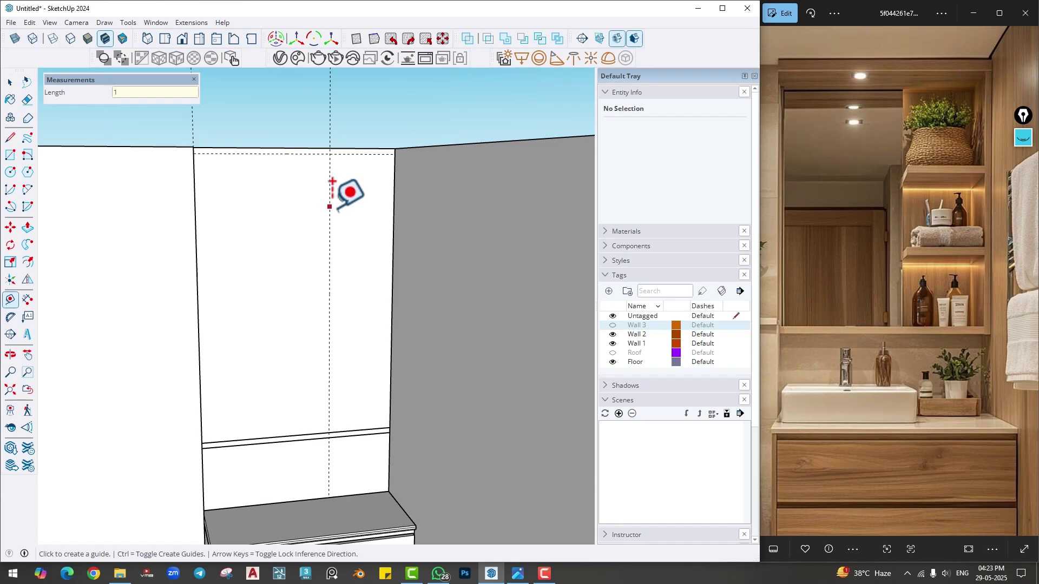
pyautogui.click(329, 207)
pyautogui.press('Escape')
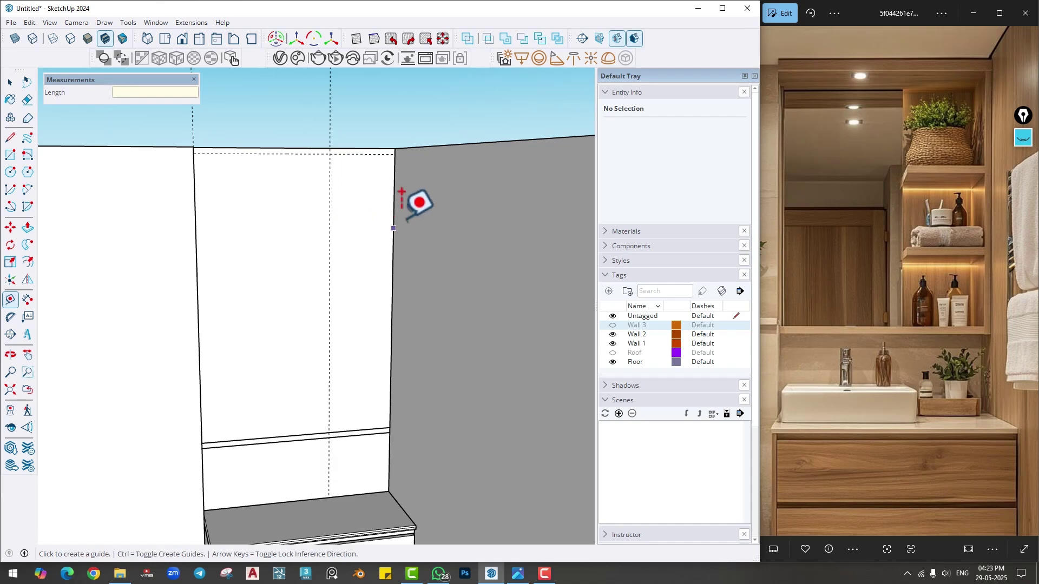
pyautogui.click(394, 223)
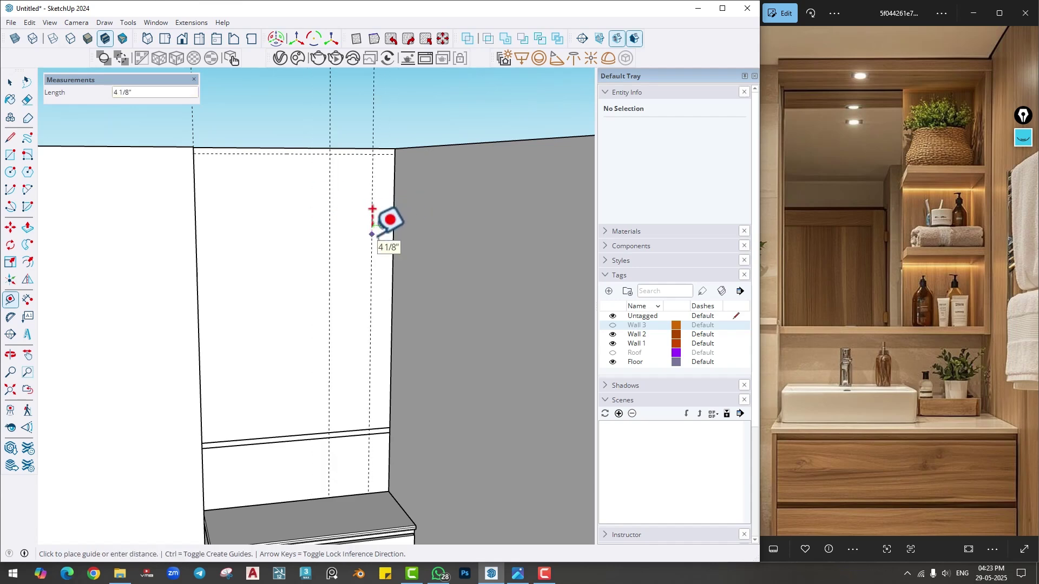
pyautogui.press('Return')
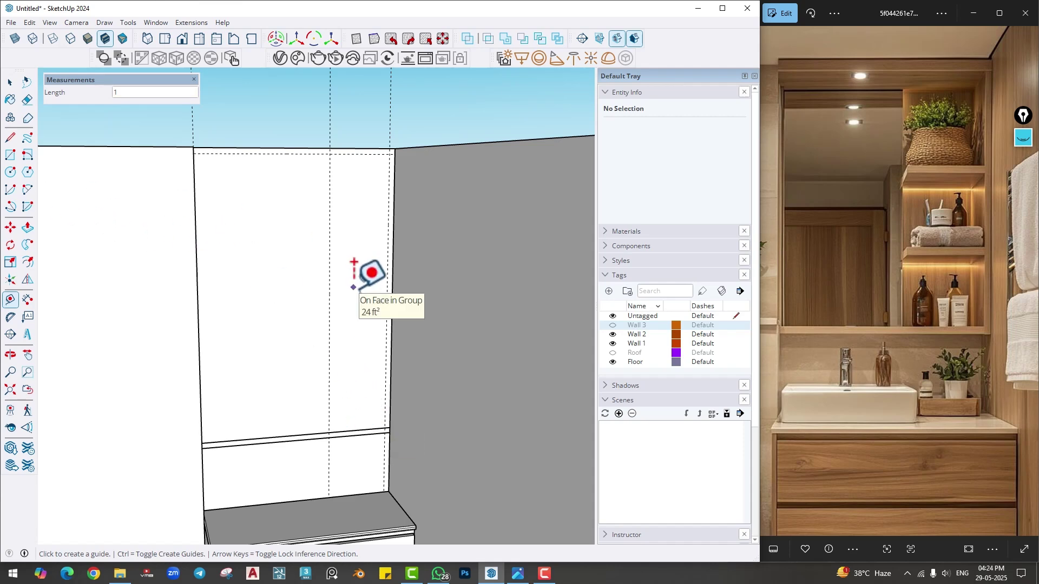
# - Draw a vertical line along the 1" side guide from the horizontal strip up to the top guide
pyautogui.press('l')
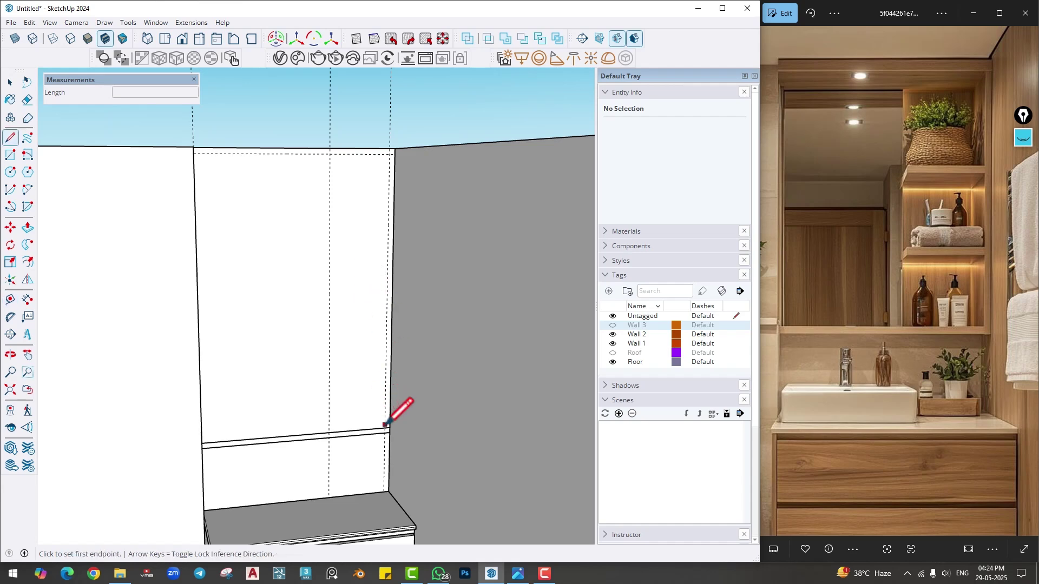
pyautogui.scroll(3, 388, 428)
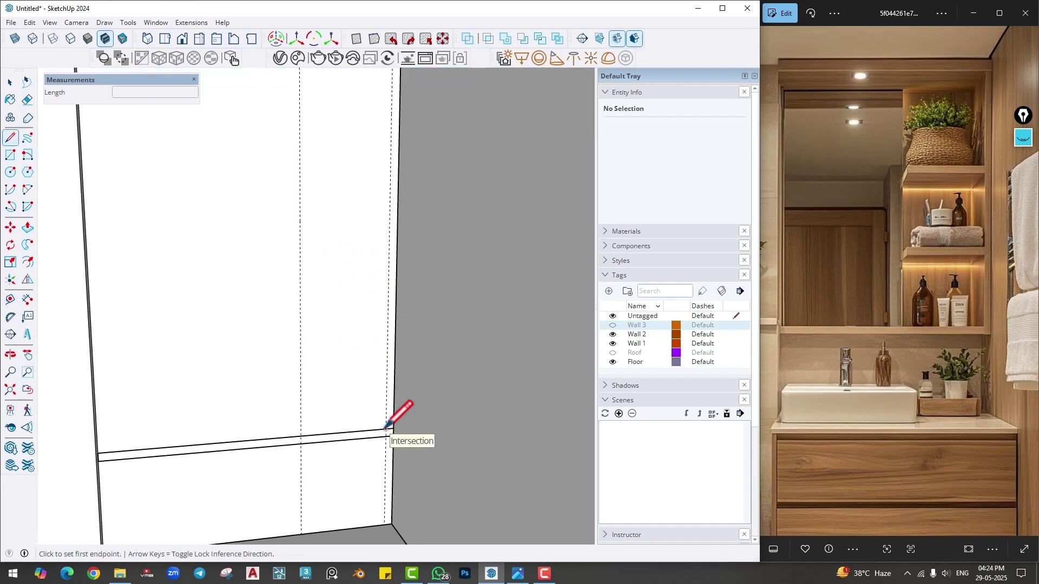
pyautogui.click(387, 428)
pyautogui.scroll(-4, 386, 428)
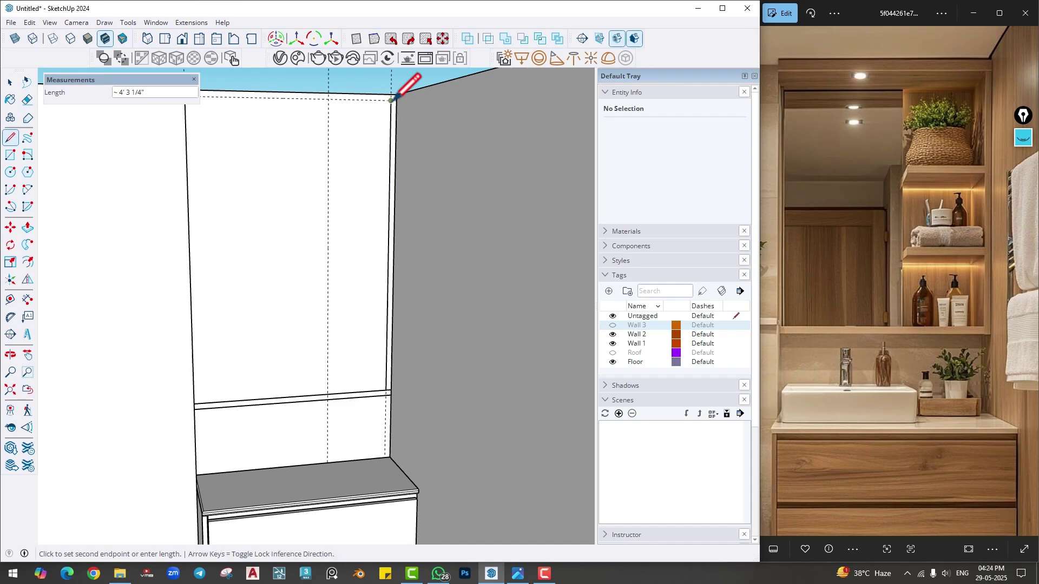
pyautogui.click(391, 100)
# - Divide the new vertical line into 4 equal segments
pyautogui.press('space')
pyautogui.rightClick(391, 135)
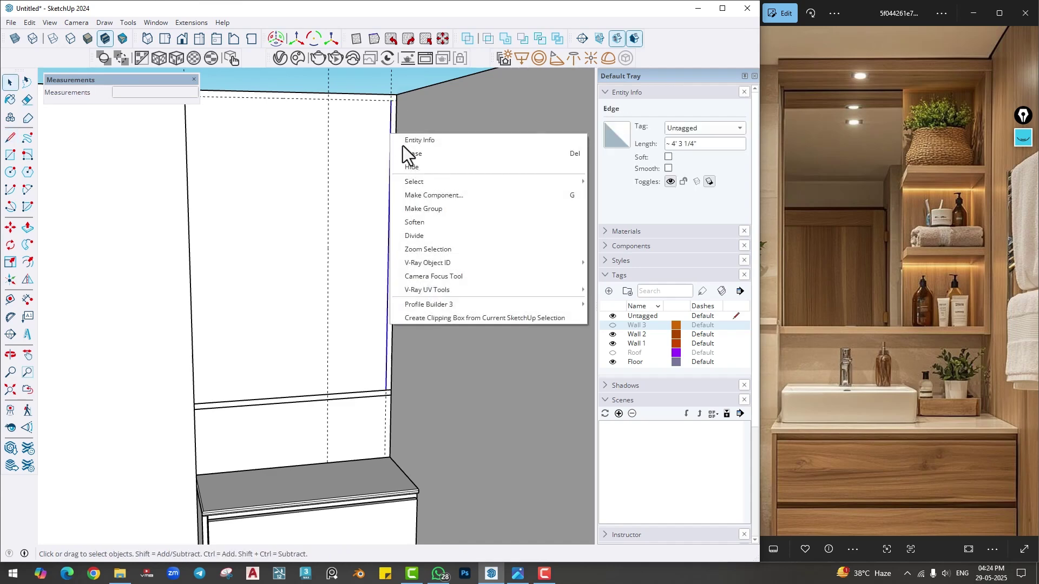
pyautogui.click(417, 230)
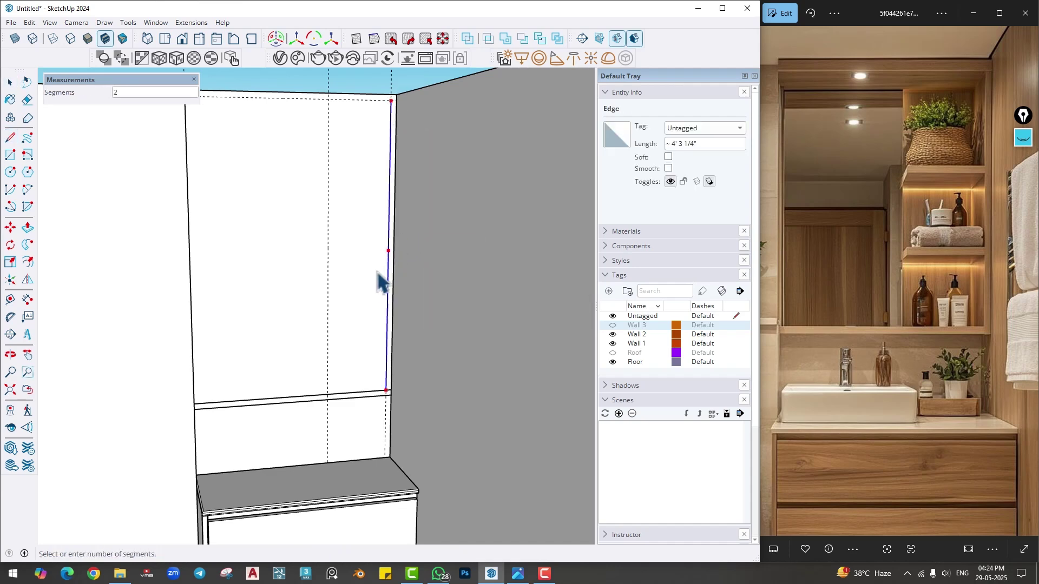
pyautogui.click(364, 338)
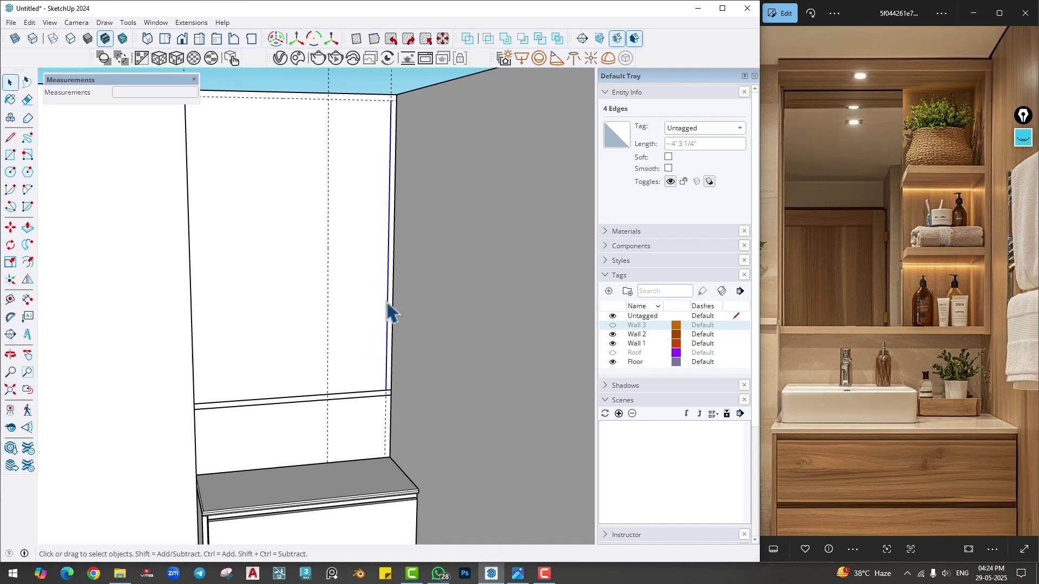
# - Draw three horizontal shelf lines from the vertical line's division points to the guide 1' from the corner
pyautogui.press('l')
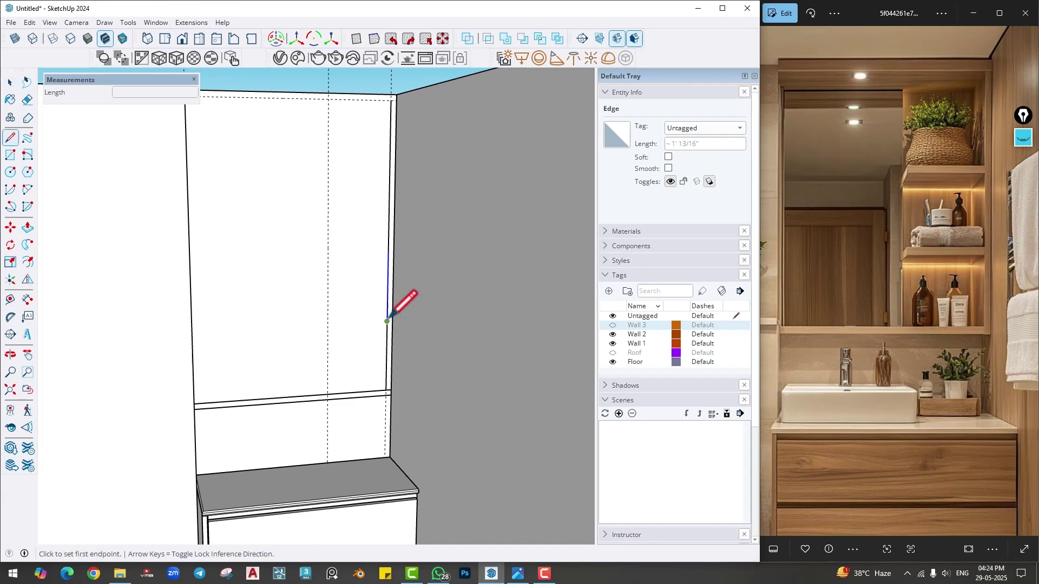
pyautogui.click(388, 323)
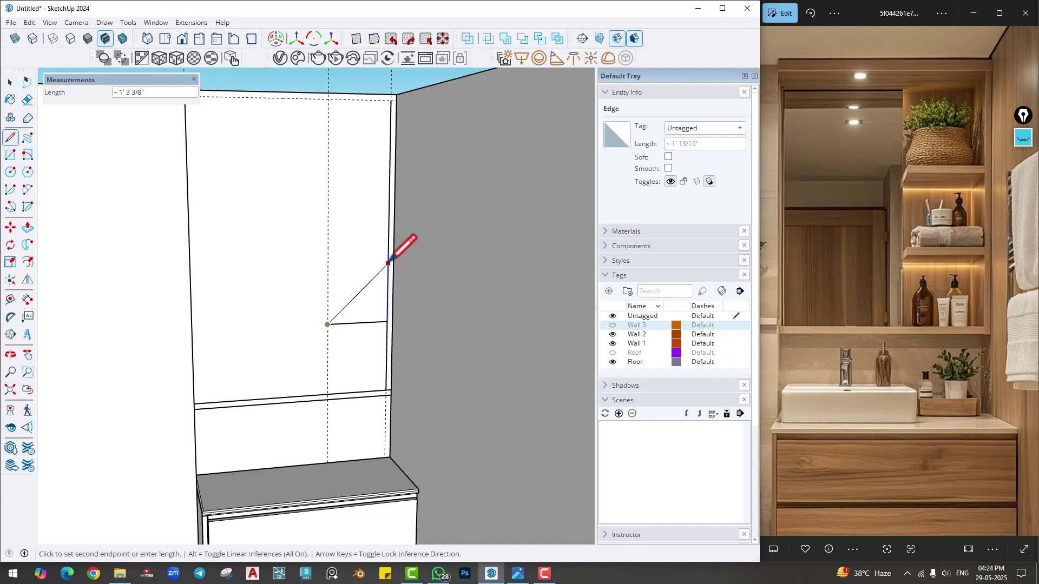
pyautogui.press('Escape')
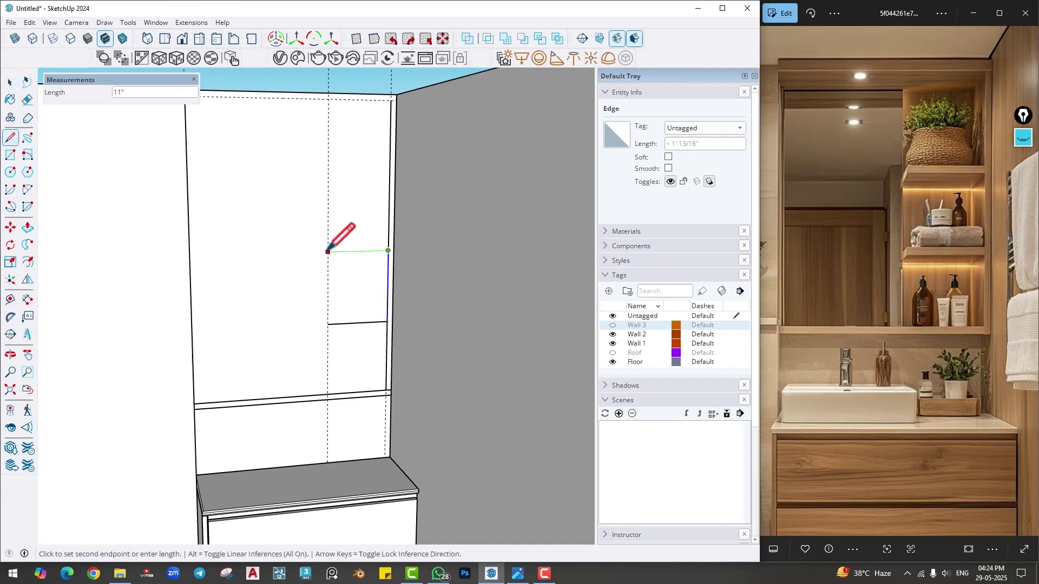
pyautogui.click(327, 252)
pyautogui.press('space')
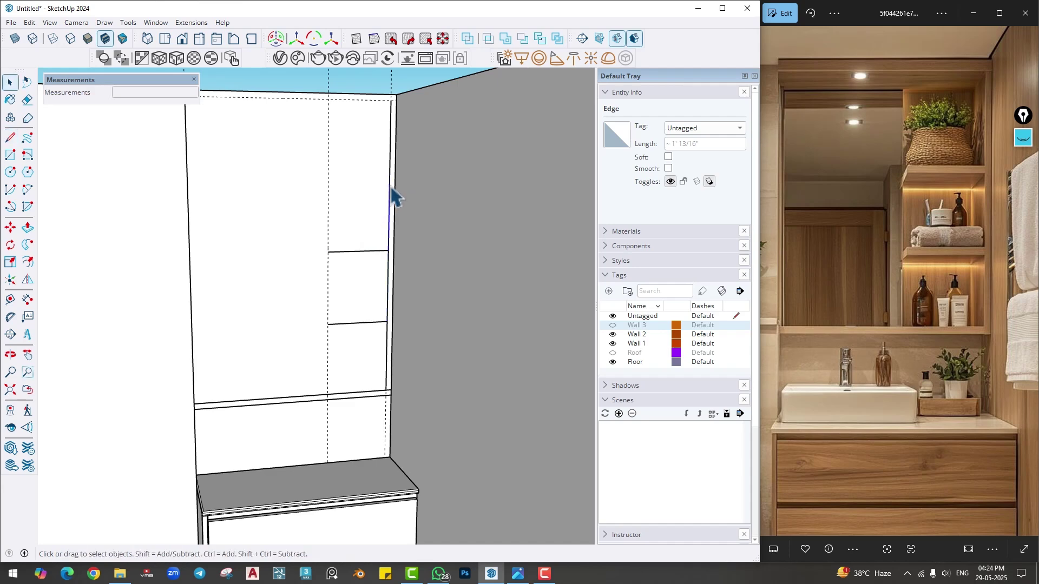
pyautogui.press('l')
pyautogui.click(390, 177)
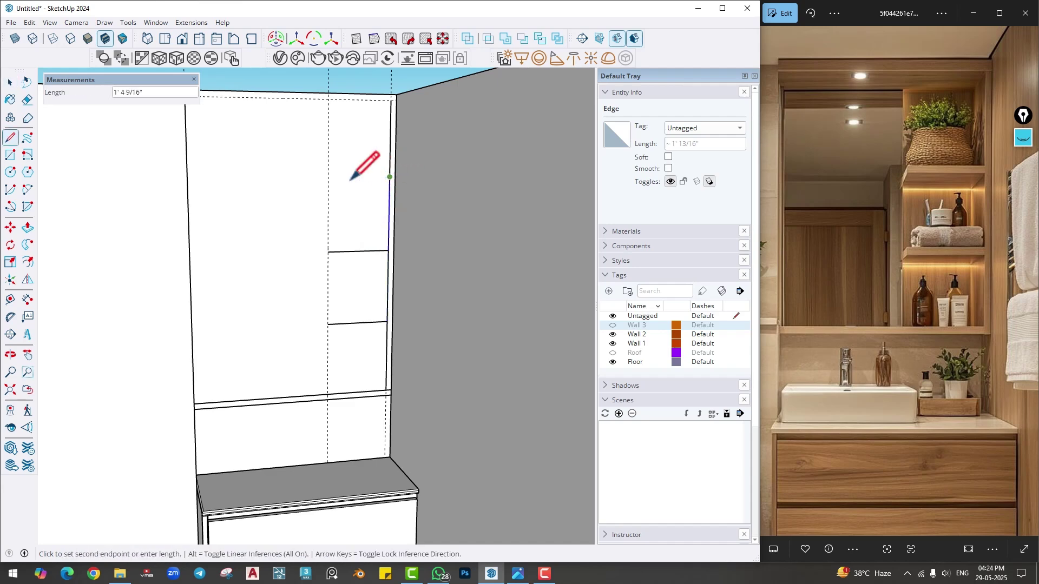
pyautogui.click(328, 177)
# - Copy the three shelf lines 1" upward to give the shelves their thickness
pyautogui.moveTo(346, 205); pyautogui.dragTo(372, 261, button='middle')
pyautogui.press('space')
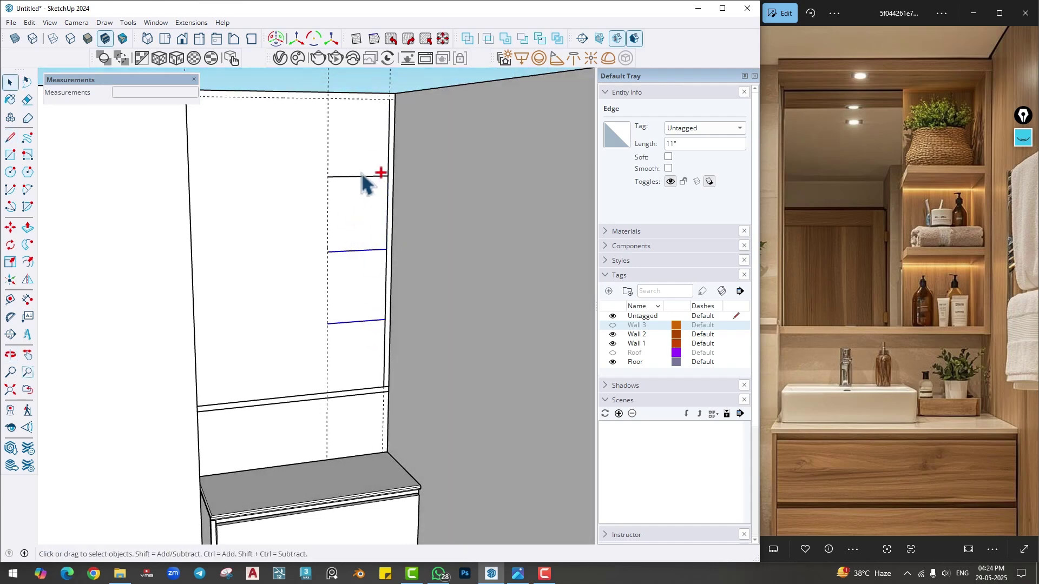
pyautogui.press('m')
pyautogui.click(349, 197)
pyautogui.press('ctrl')
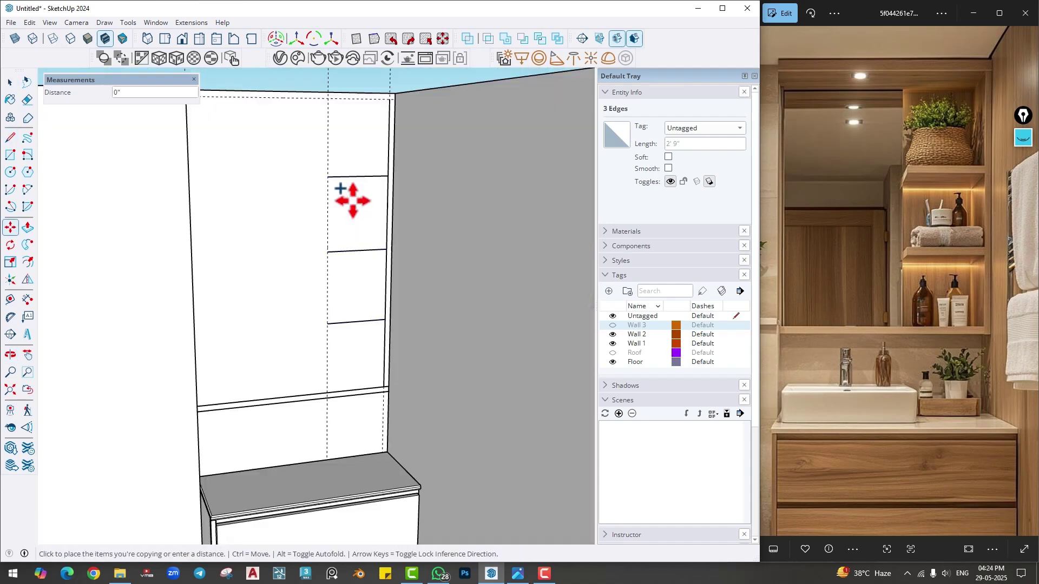
pyautogui.write('1')
pyautogui.press('Return')
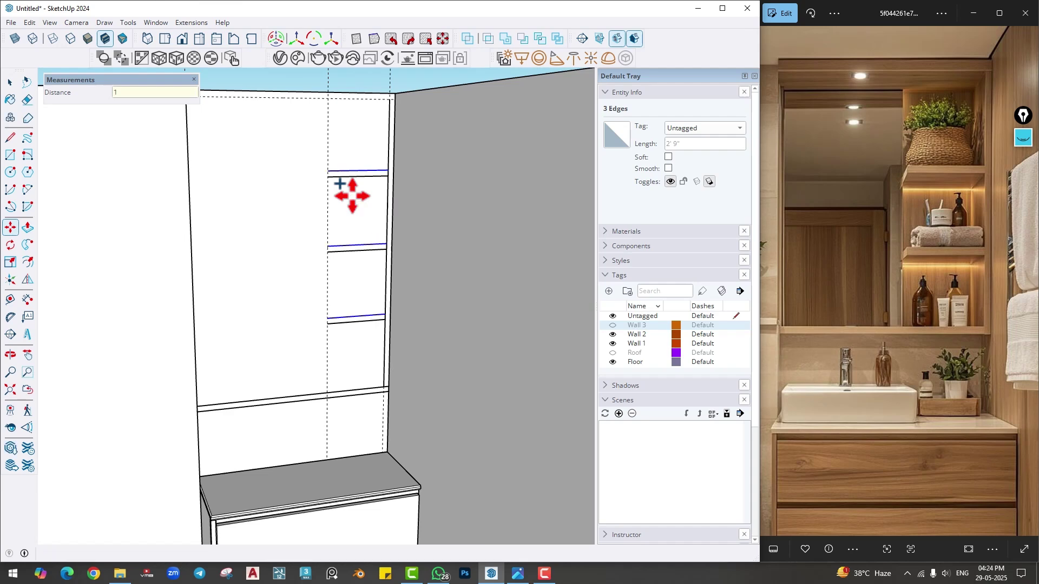
# - Close the open ends of the three shelf outlines with short vertical lines along the guide
pyautogui.press('l')
pyautogui.scroll(2, 349, 173)
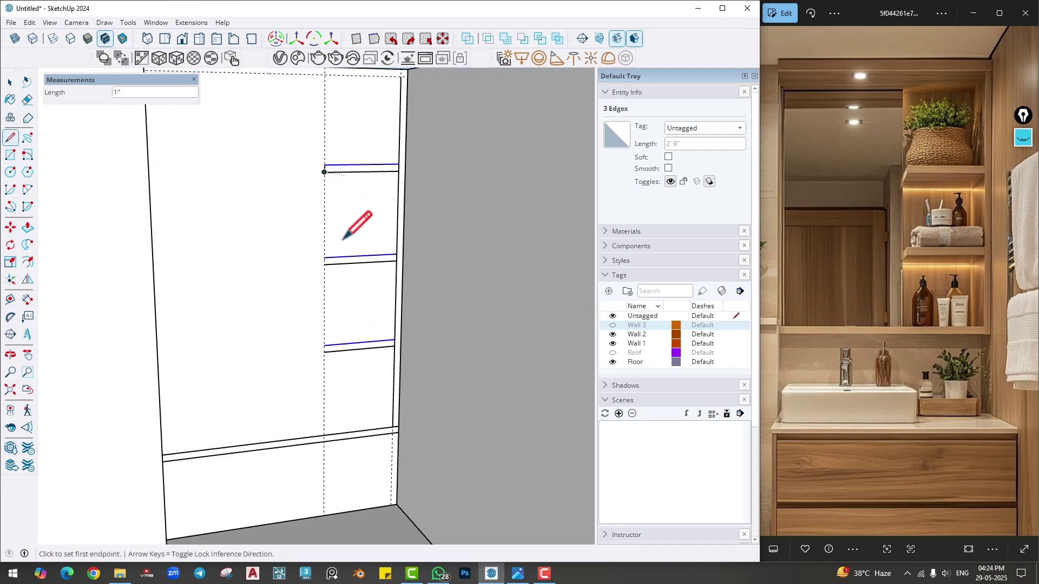
pyautogui.click(324, 257)
pyautogui.click(325, 265)
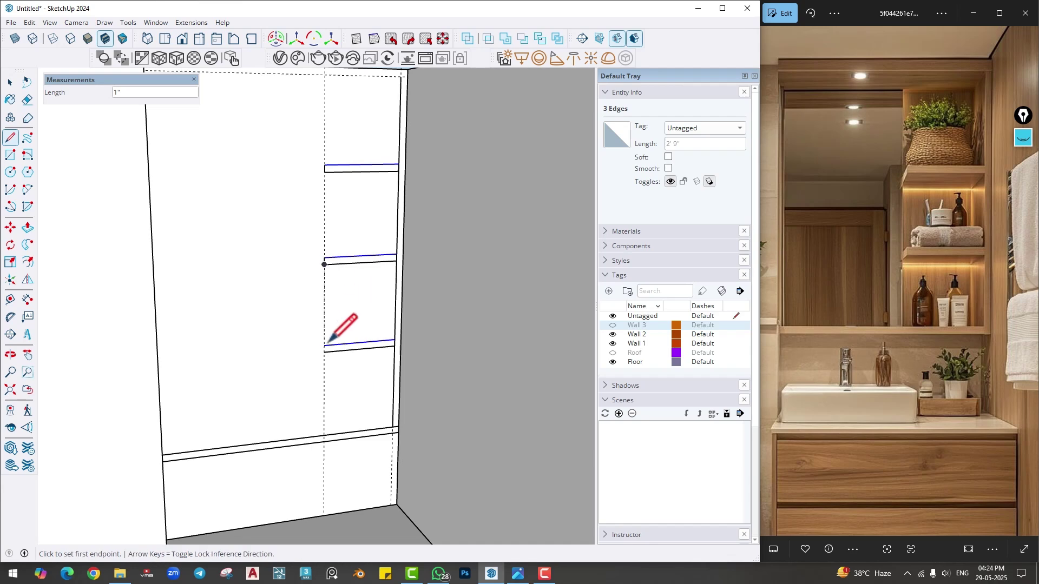
pyautogui.click(325, 344)
pyautogui.click(324, 351)
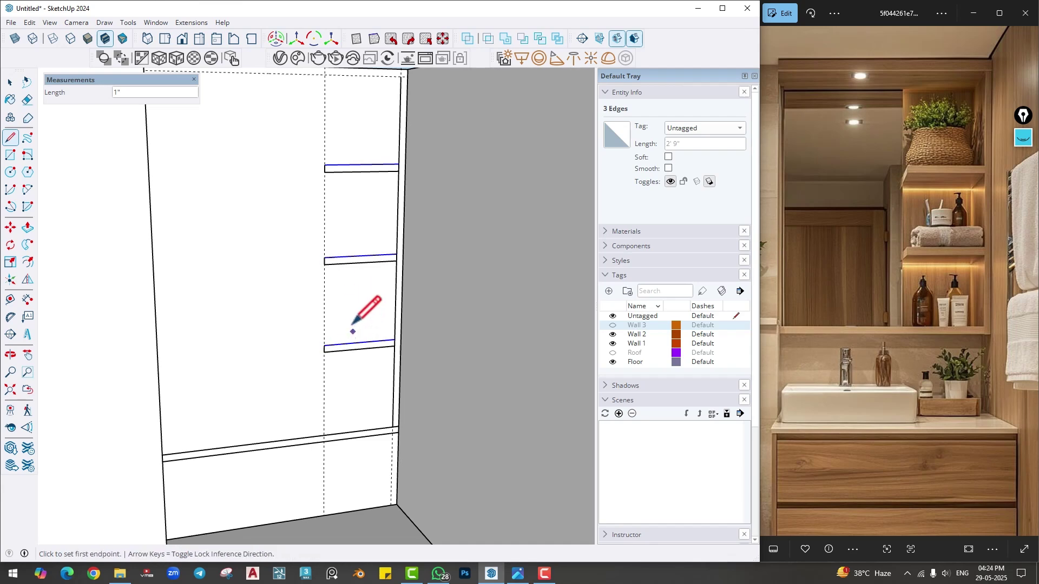
# - Draw a rectangle across the full width of the back wall between its top edge and the guide 1" below
pyautogui.scroll(-3, 324, 292)
pyautogui.press('r')
pyautogui.moveTo(302, 260); pyautogui.dragTo(213, 271, button='middle')
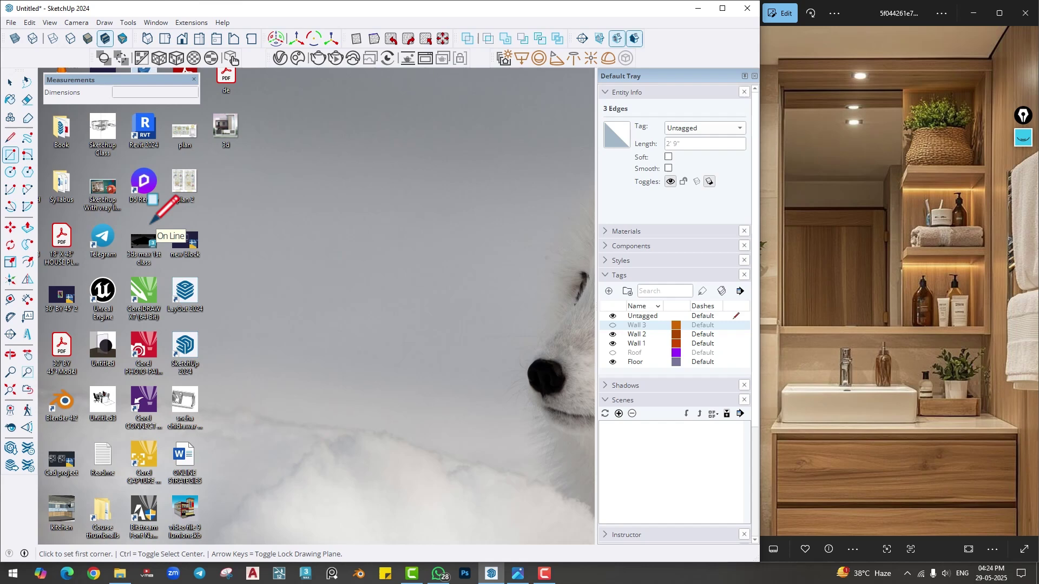
pyautogui.click(151, 224)
pyautogui.scroll(2, 483, 204)
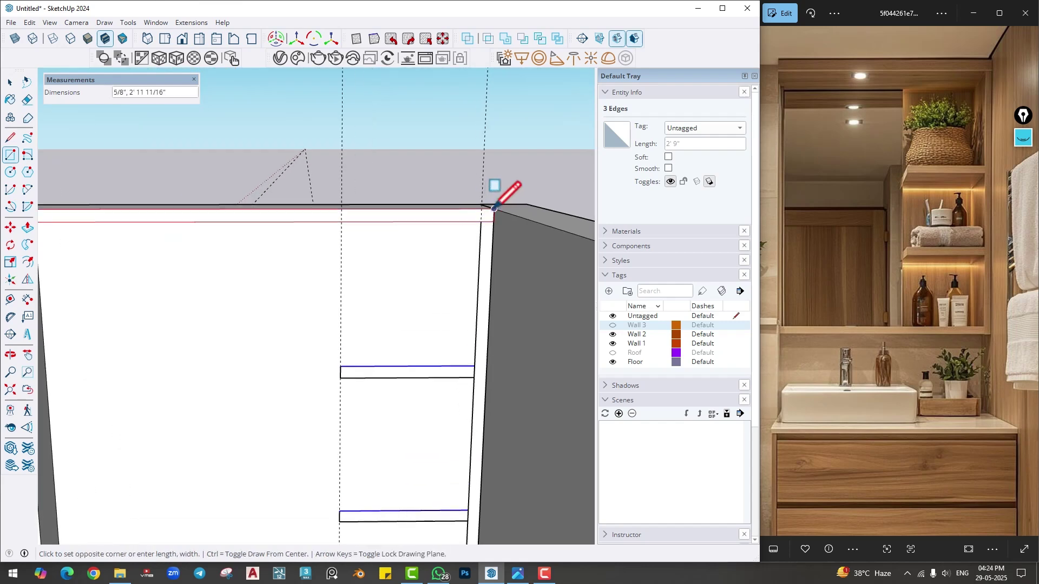
pyautogui.click(493, 209)
# - Draw a line down the right-hand wall corner from the top rectangle to the lower strip, closing the upright's outline
pyautogui.moveTo(494, 208); pyautogui.dragTo(489, 184, button='middle')
pyautogui.press('l')
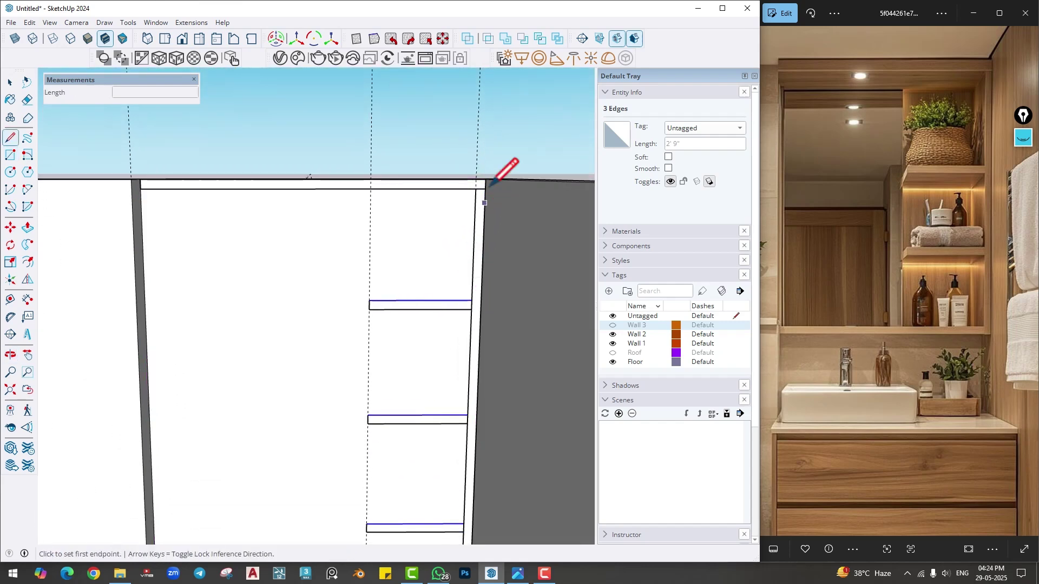
pyautogui.click(485, 189)
pyautogui.moveTo(494, 330); pyautogui.dragTo(463, 352, button='middle')
pyautogui.click(501, 368)
# - Make a group of all the connected frame and shelf faces, and open it for editing
pyautogui.press('space')
pyautogui.scroll(3, 471, 352)
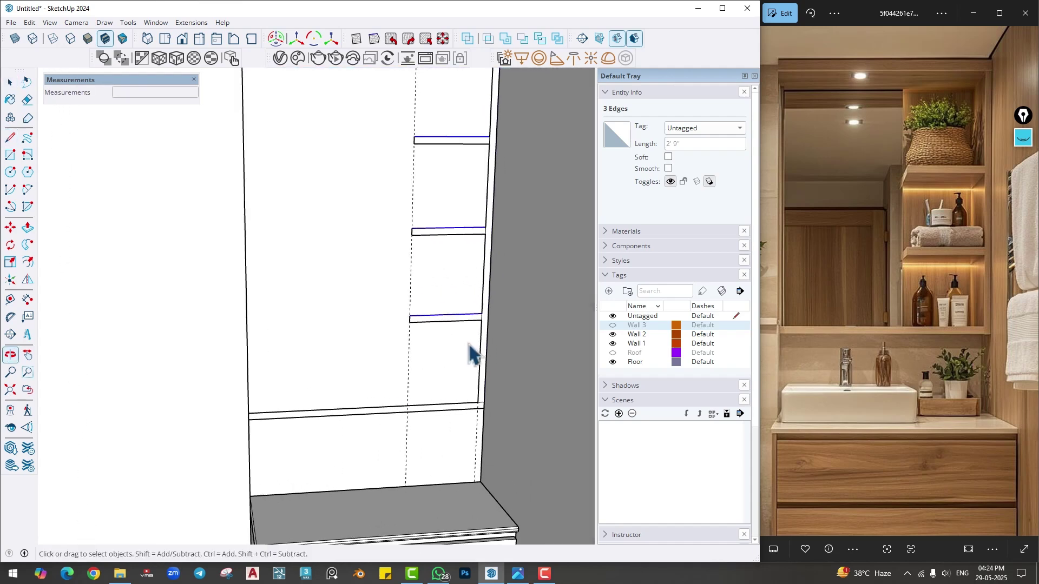
pyautogui.tripleClick(486, 363)
pyautogui.rightClick(487, 354)
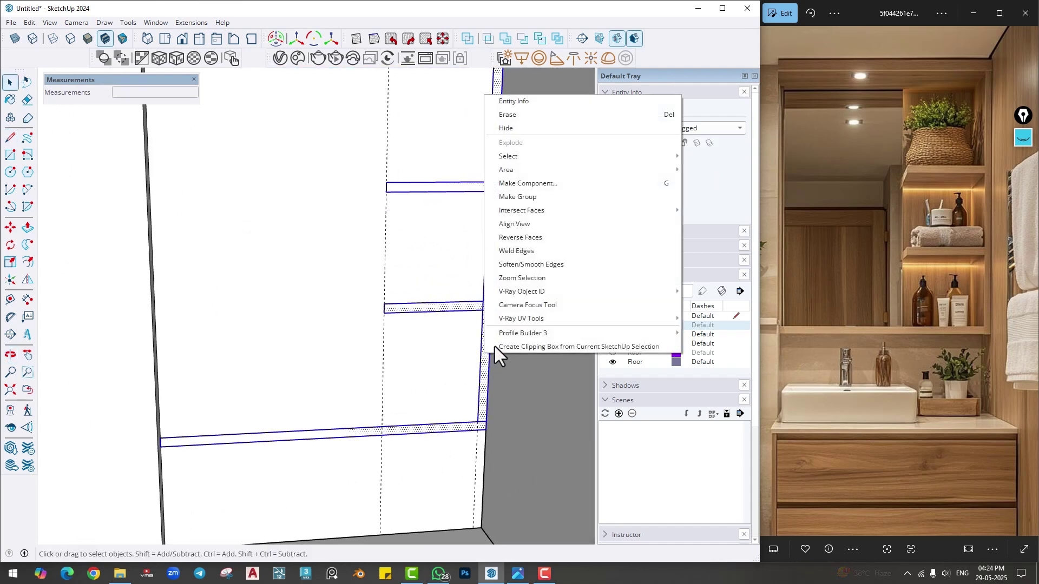
pyautogui.press('Escape')
pyautogui.doubleClick(485, 311)
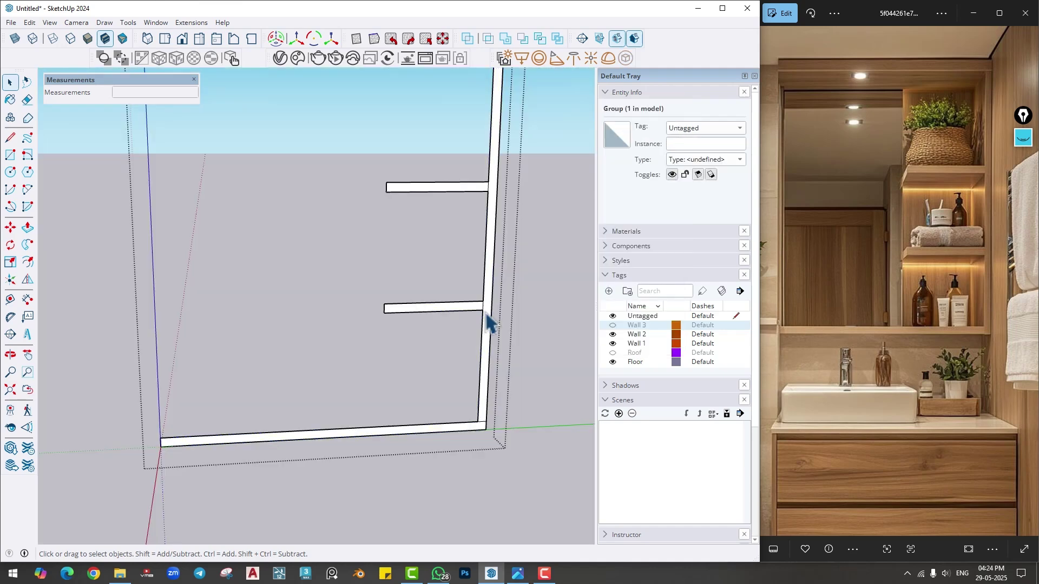
# - Erase the short edges dividing the shelves, upright and top and bottom strips so the whole frame outline becomes one face
pyautogui.scroll(-3, 486, 320)
pyautogui.press('e')
pyautogui.scroll(3, 490, 292)
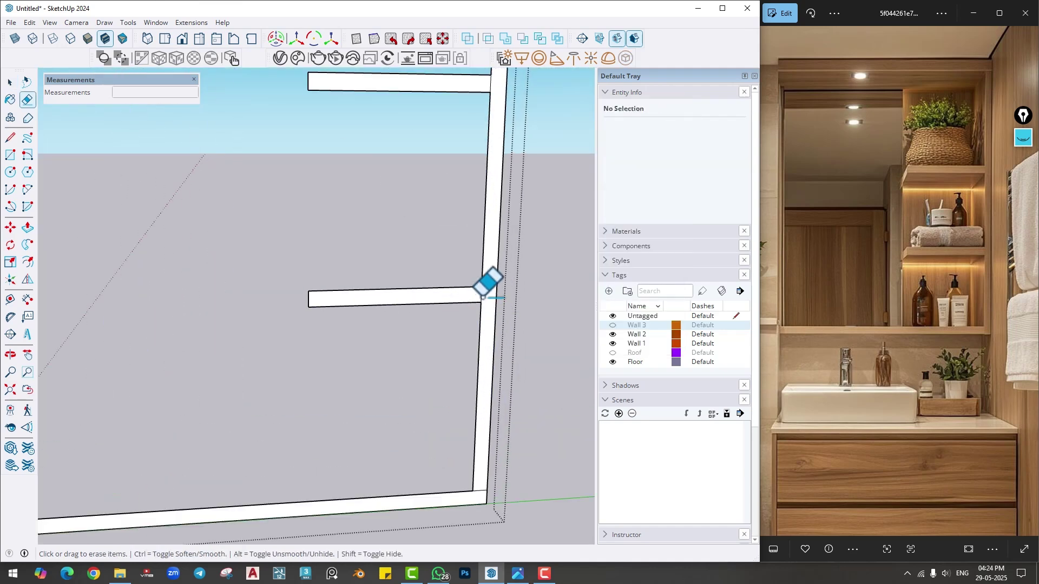
pyautogui.scroll(-1, 503, 433)
pyautogui.scroll(2, 486, 460)
pyautogui.scroll(-3, 464, 399)
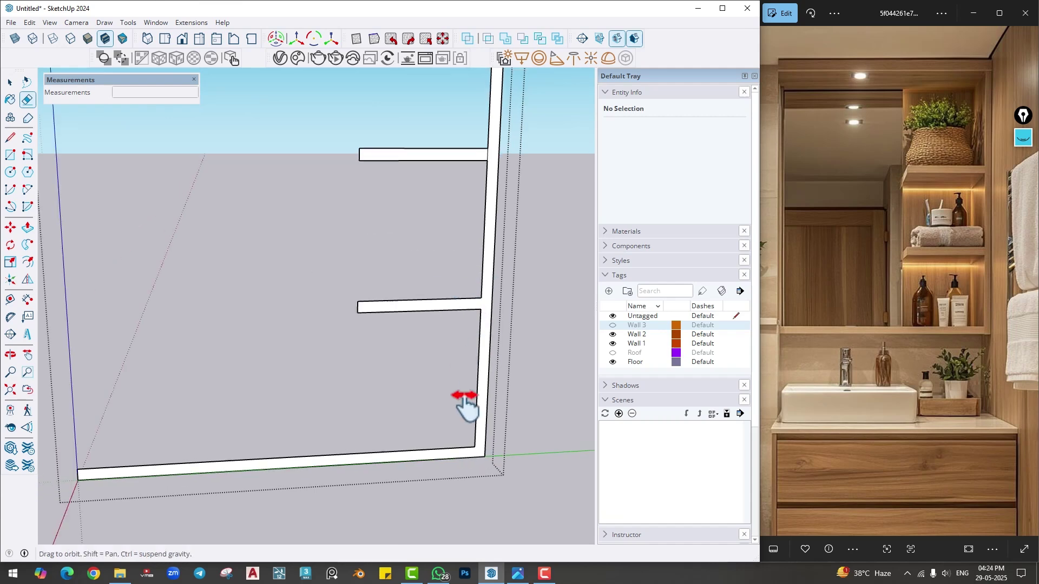
pyautogui.scroll(3, 487, 265)
pyautogui.scroll(-2, 476, 395)
pyautogui.scroll(3, 492, 260)
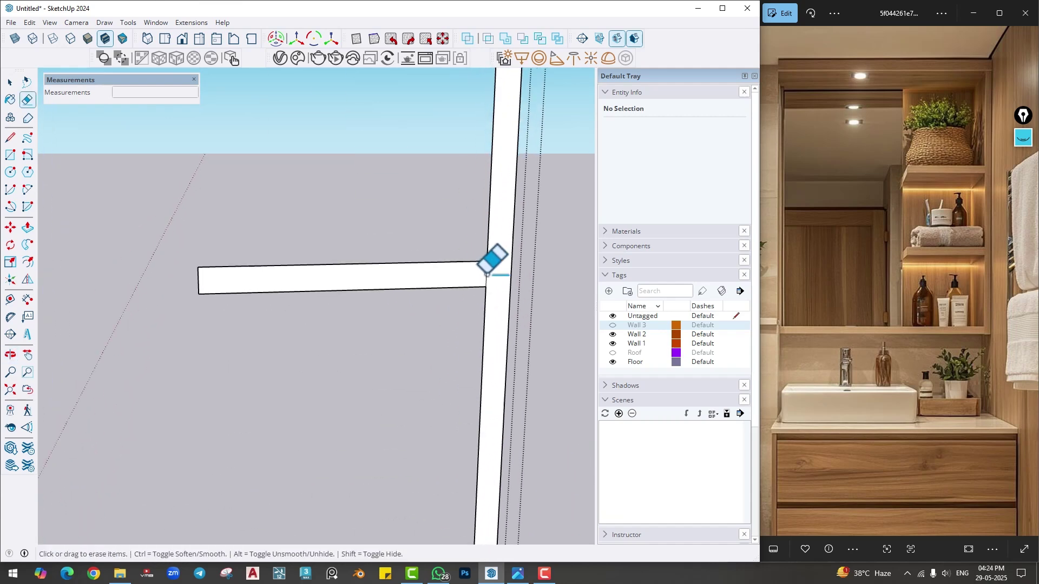
pyautogui.scroll(-1, 502, 304)
pyautogui.scroll(-1, 501, 130)
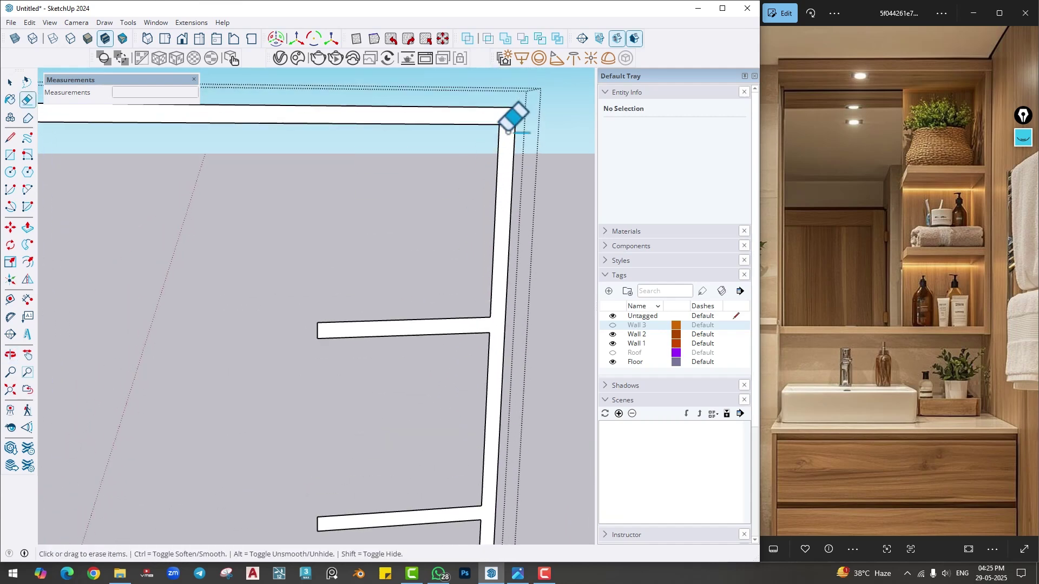
pyautogui.scroll(1, 476, 266)
pyautogui.scroll(-3, 455, 370)
pyautogui.moveTo(454, 371); pyautogui.dragTo(440, 301, button='middle')
pyautogui.scroll(3, 440, 303)
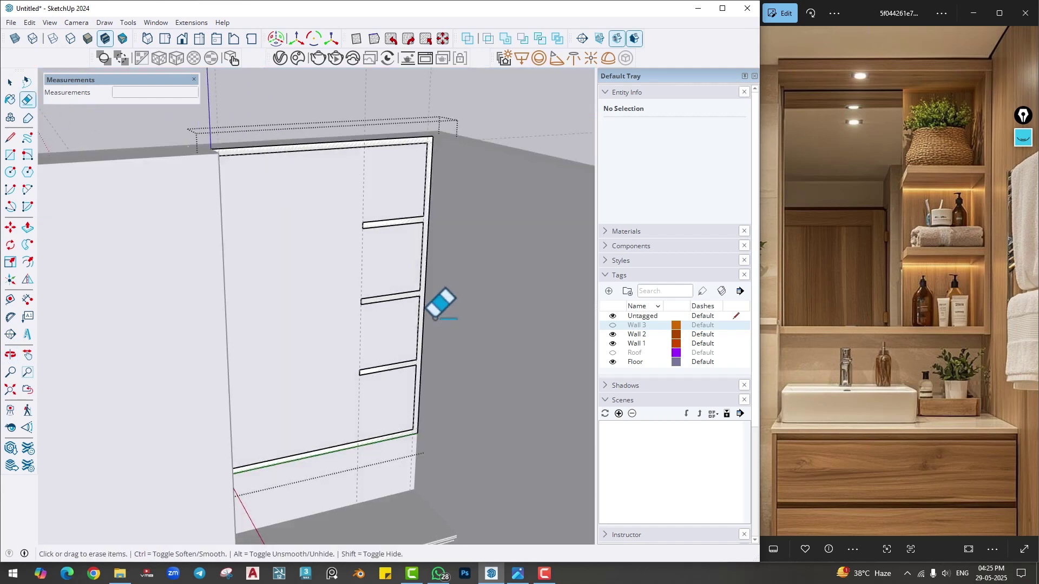
# - Extrude the combined frame and shelf face 4" out from the back wall and leave the group
pyautogui.press('p')
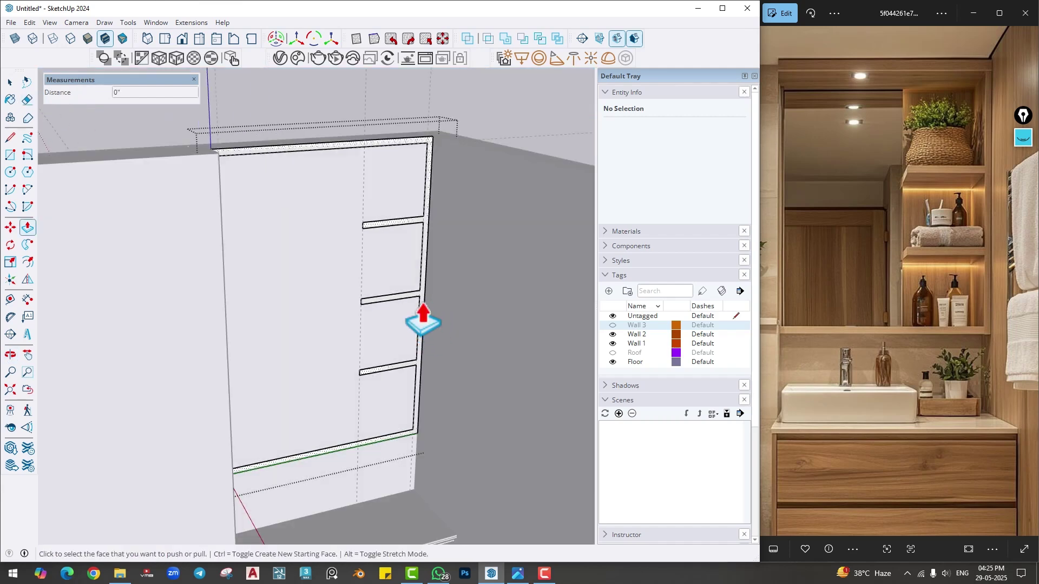
pyautogui.click(423, 321)
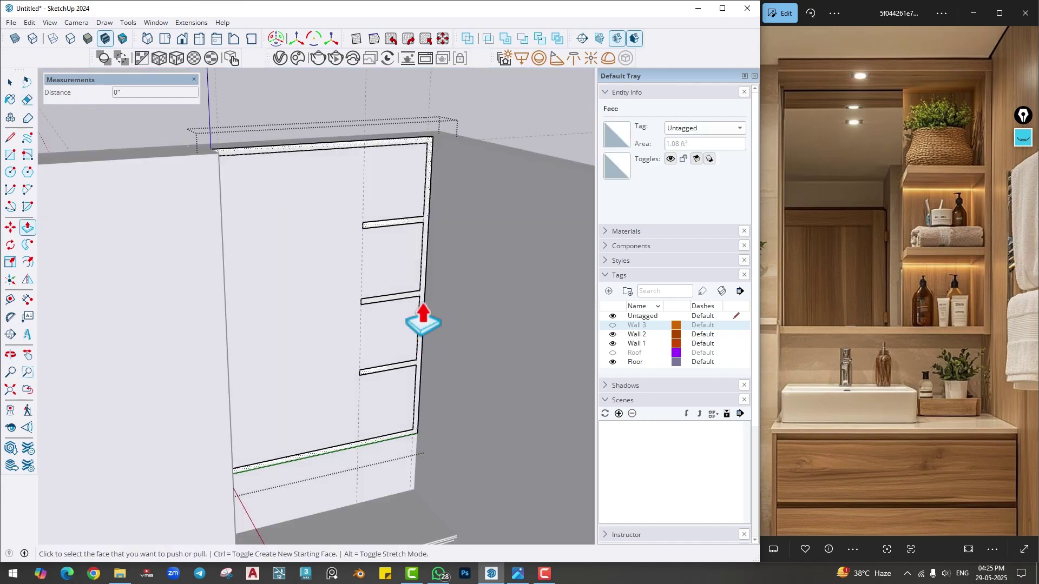
pyautogui.click(221, 323)
pyautogui.scroll(-2, 372, 335)
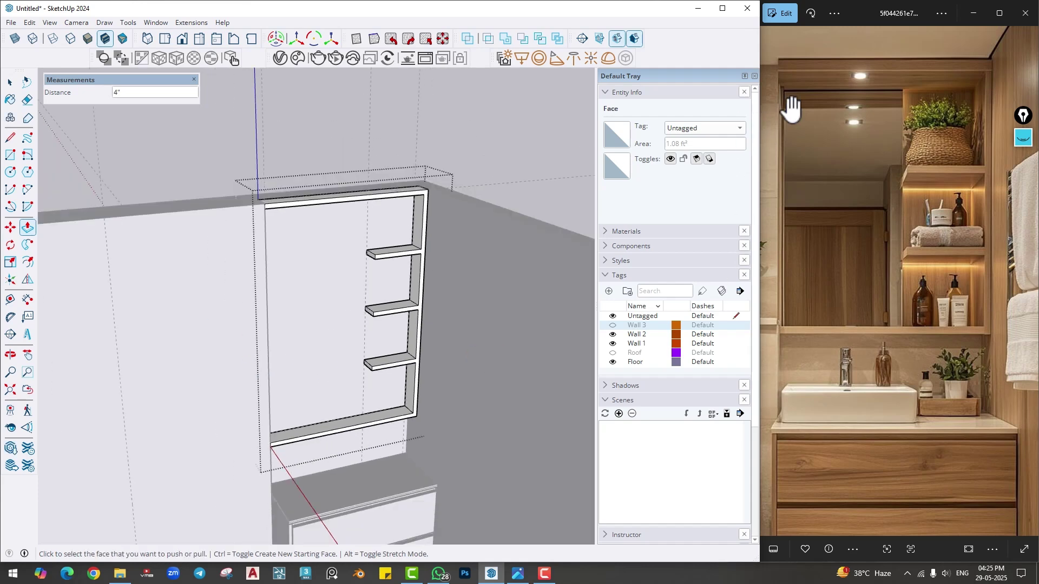
pyautogui.moveTo(336, 348); pyautogui.dragTo(354, 364, button='middle')
pyautogui.press('space')
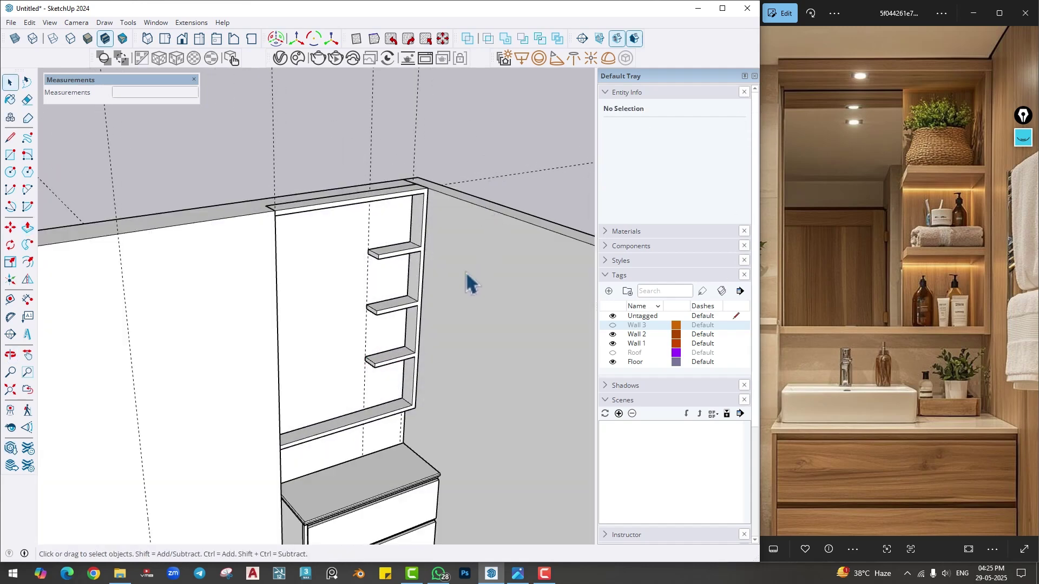
# - Draw the mirror rectangle on the back wall from the frame's inner top corner to the guide at the bottom ledge
pyautogui.moveTo(469, 282); pyautogui.dragTo(346, 238, button='middle')
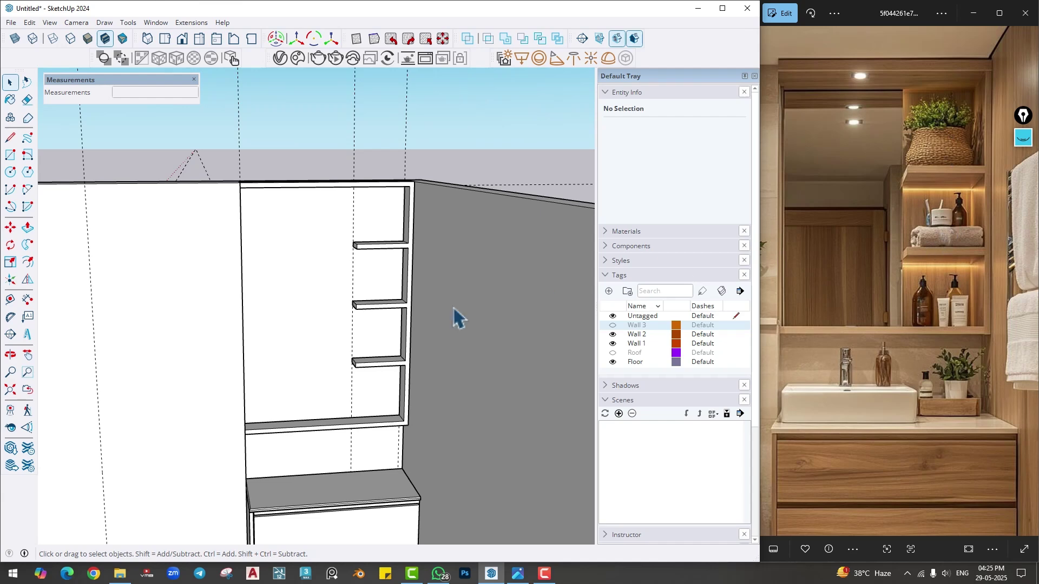
pyautogui.moveTo(349, 296); pyautogui.dragTo(284, 243, button='middle')
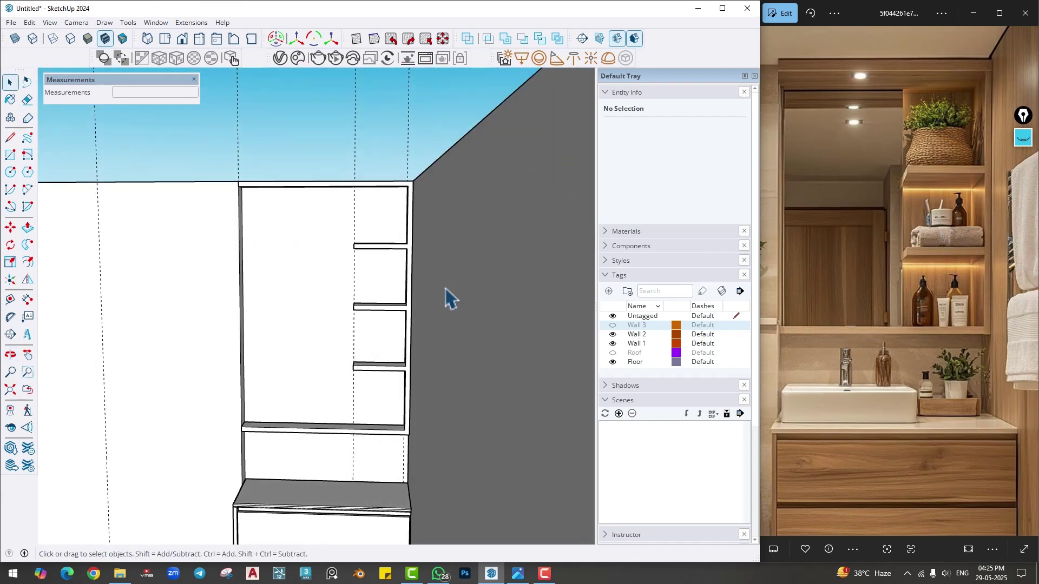
pyautogui.press('r')
pyautogui.scroll(3, 269, 394)
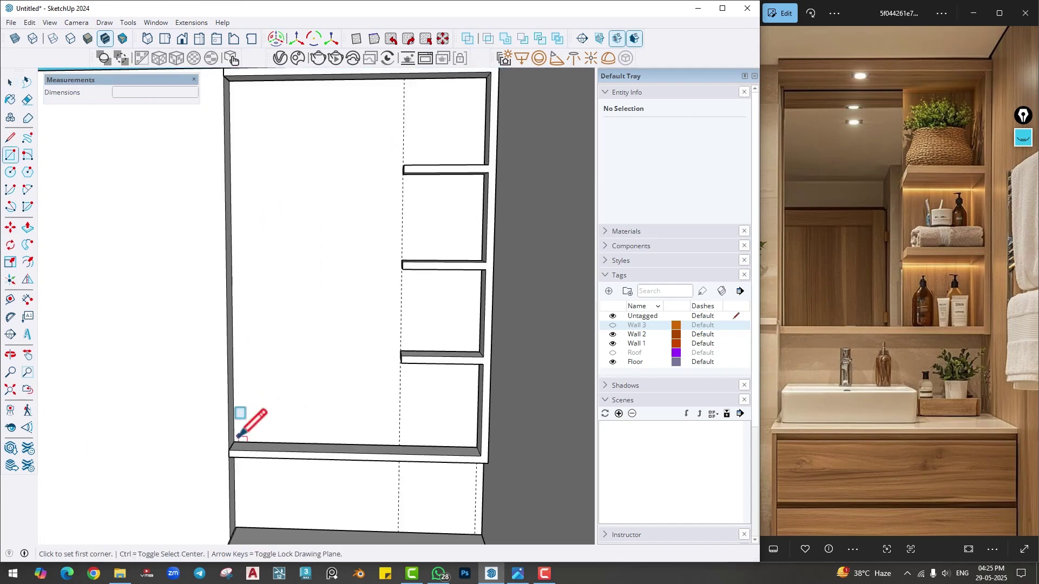
pyautogui.click(233, 441)
pyautogui.press('Escape')
pyautogui.moveTo(265, 248); pyautogui.dragTo(278, 214, button='middle')
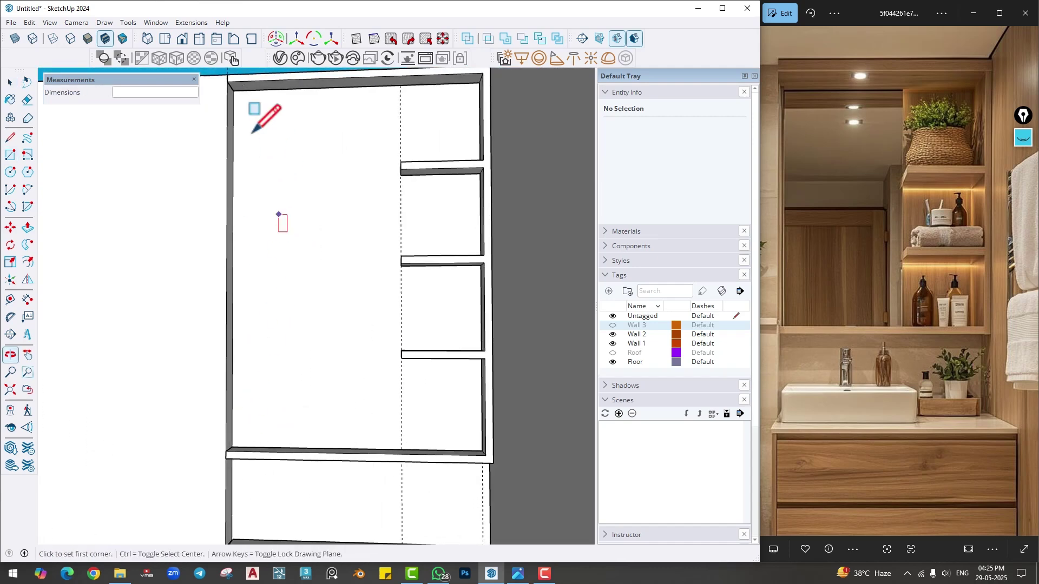
pyautogui.click(235, 91)
pyautogui.moveTo(359, 255); pyautogui.dragTo(401, 401, button='middle')
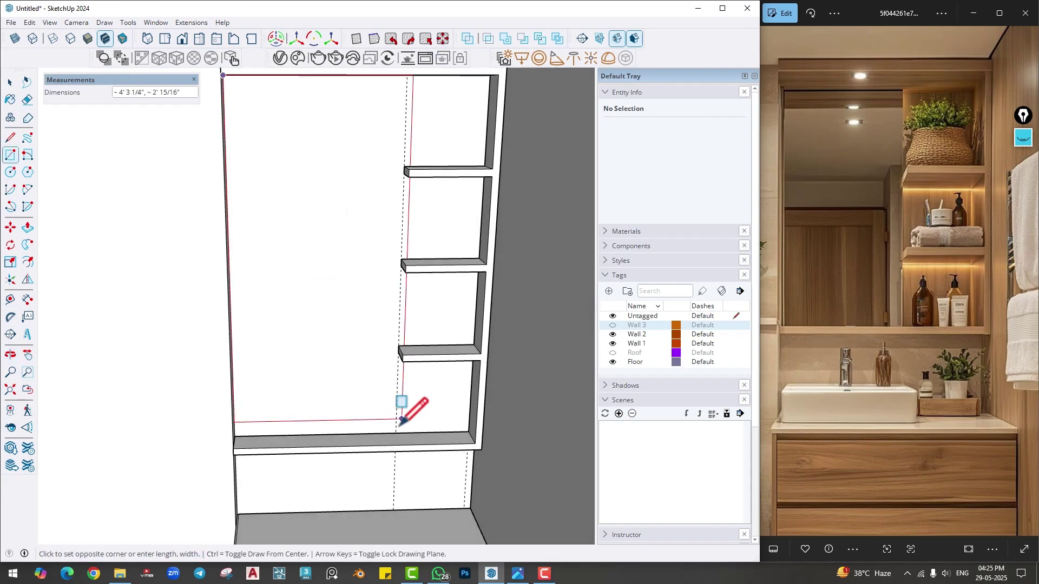
pyautogui.click(395, 433)
# - Hide the Wall 1 tag and pull the mirror face out from the back wall by about 1/4"
pyautogui.press('p')
pyautogui.moveTo(424, 325); pyautogui.dragTo(325, 371, button='middle')
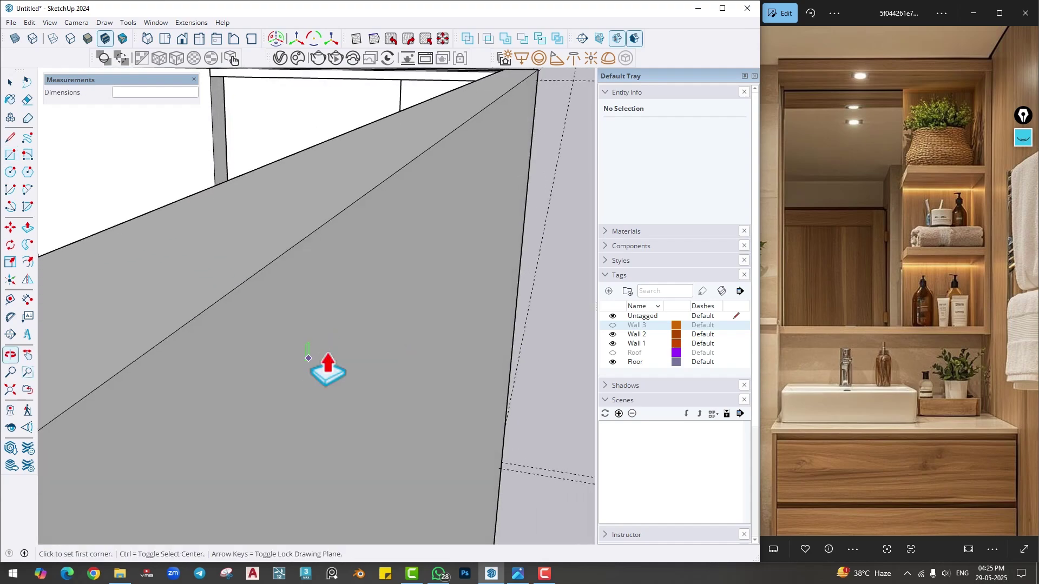
pyautogui.moveTo(324, 316); pyautogui.dragTo(429, 297, button='middle')
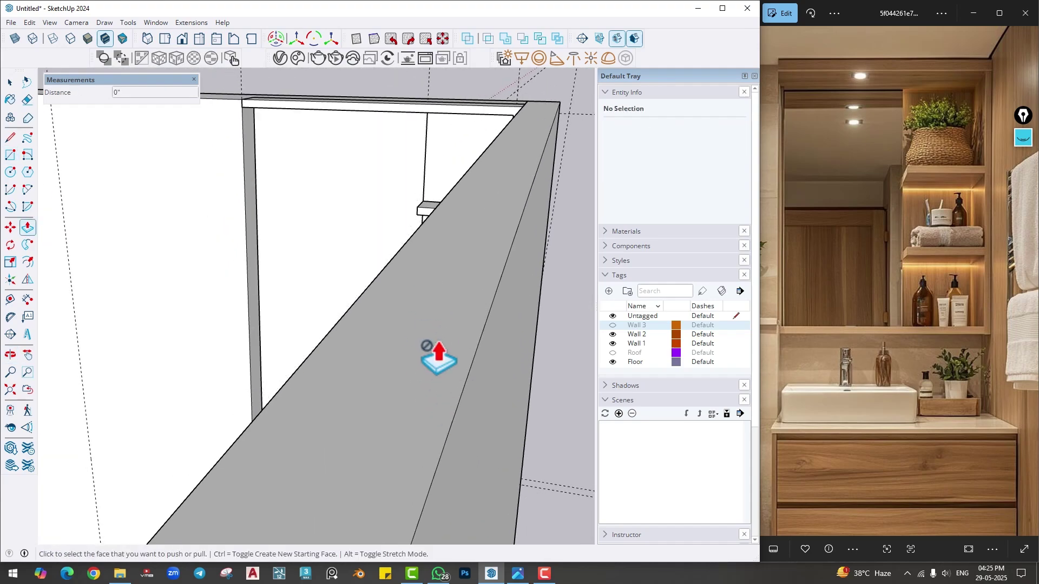
pyautogui.click(612, 344)
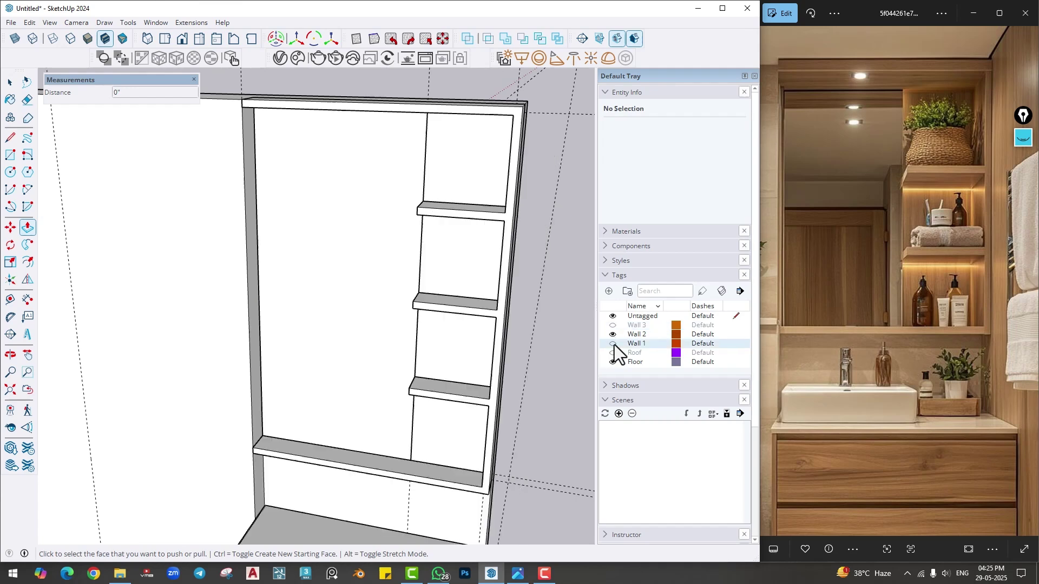
pyautogui.click(352, 308)
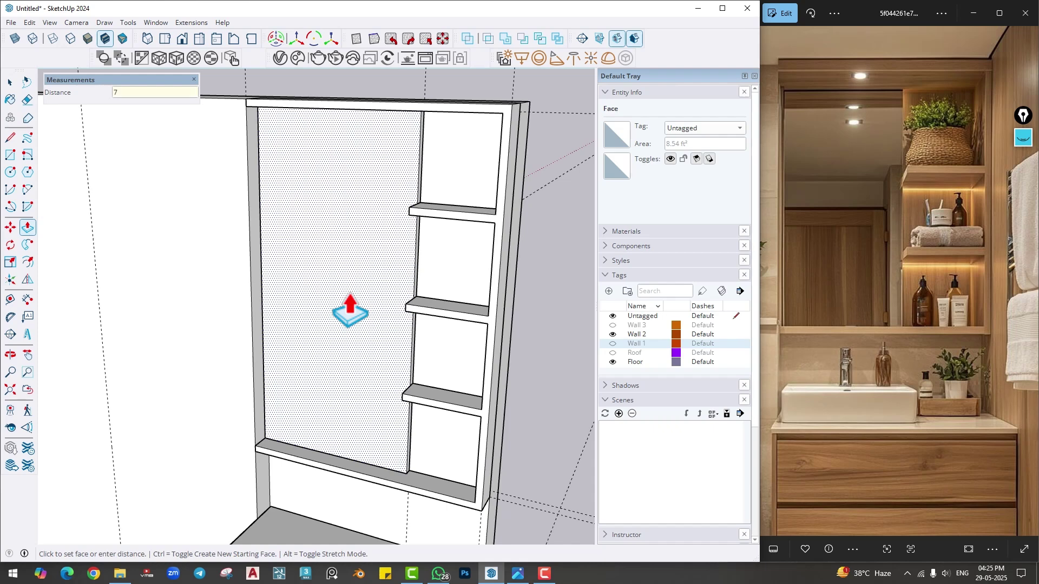
pyautogui.click(350, 311)
pyautogui.scroll(3, 417, 331)
pyautogui.moveTo(417, 332); pyautogui.dragTo(478, 343, button='middle')
pyautogui.scroll(-3, 478, 343)
pyautogui.keyDown('shift'); pyautogui.moveTo(403, 315); pyautogui.dragTo(392, 308, button='middle'); pyautogui.keyUp('shift')
pyautogui.scroll(3, 392, 306)
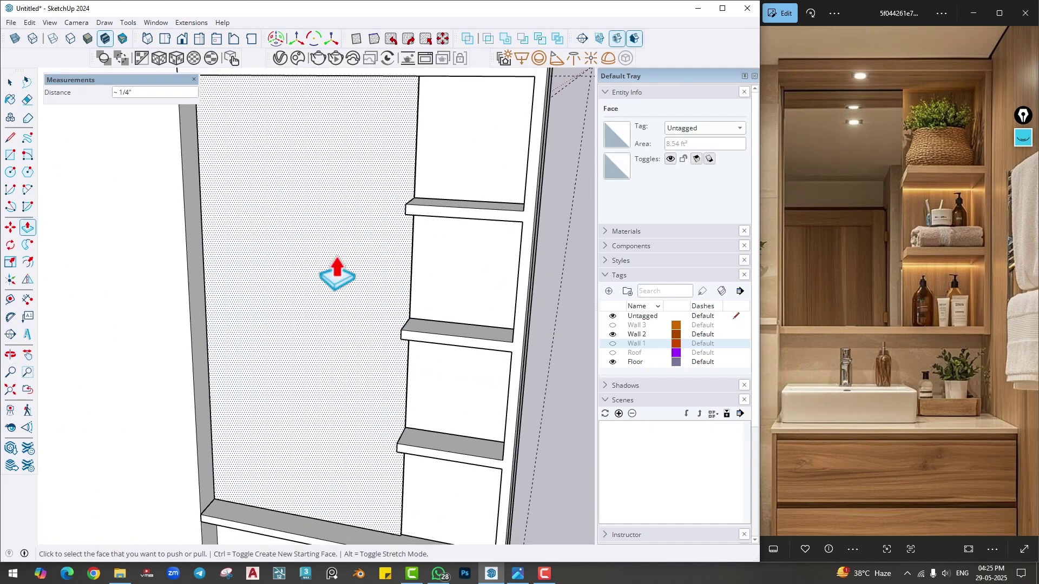
pyautogui.scroll(-3, 337, 274)
pyautogui.moveTo(314, 301); pyautogui.dragTo(662, 257, button='middle')
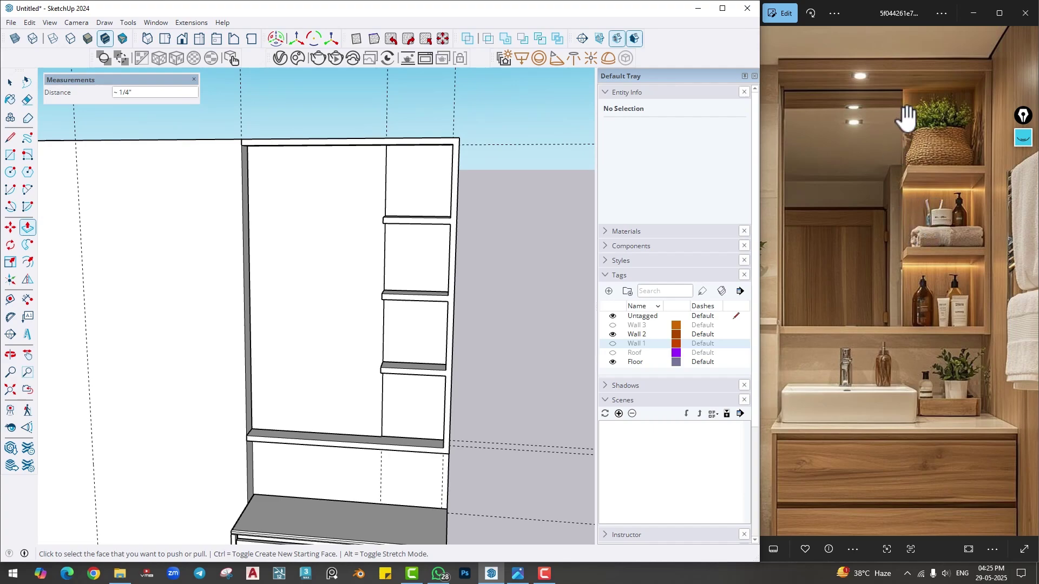
# - Pull the mirror face further out from the back wall to thicken the panel
pyautogui.moveTo(395, 331)
pyautogui.mouseDown(button='middle')
pyautogui.moveTo(378, 301)
pyautogui.moveTo(348, 297)
pyautogui.moveTo(358, 280)
pyautogui.moveTo(336, 285)
pyautogui.moveTo(347, 295)
pyautogui.mouseUp(button='middle')
pyautogui.click(358, 280)
pyautogui.press('Return')
# - Make the mirror panel a group, open it to inspect the isolated panel, and leave the group
pyautogui.press('space')
pyautogui.click(347, 295)
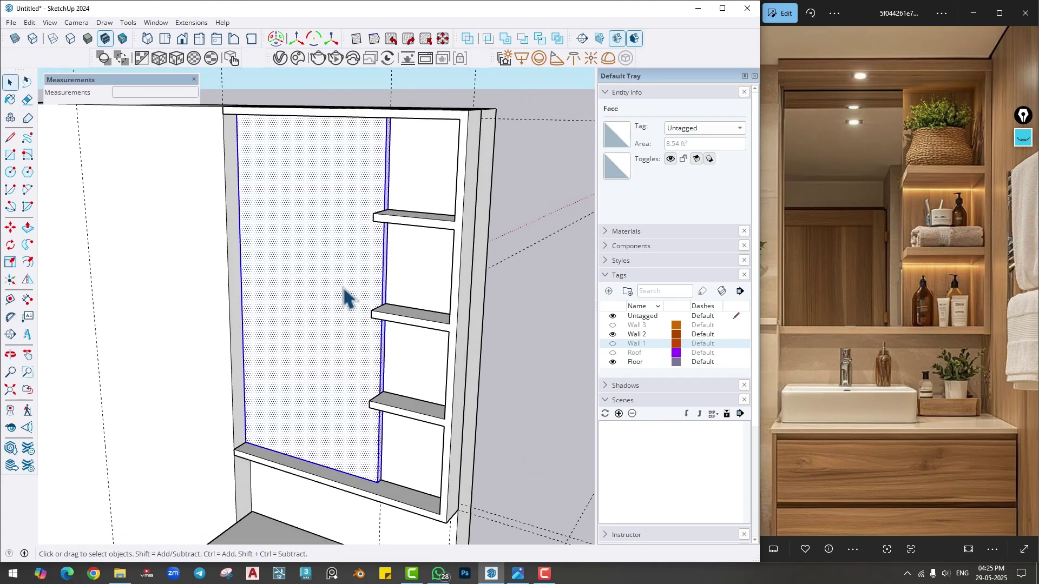
pyautogui.rightClick(347, 295)
pyautogui.click(381, 392)
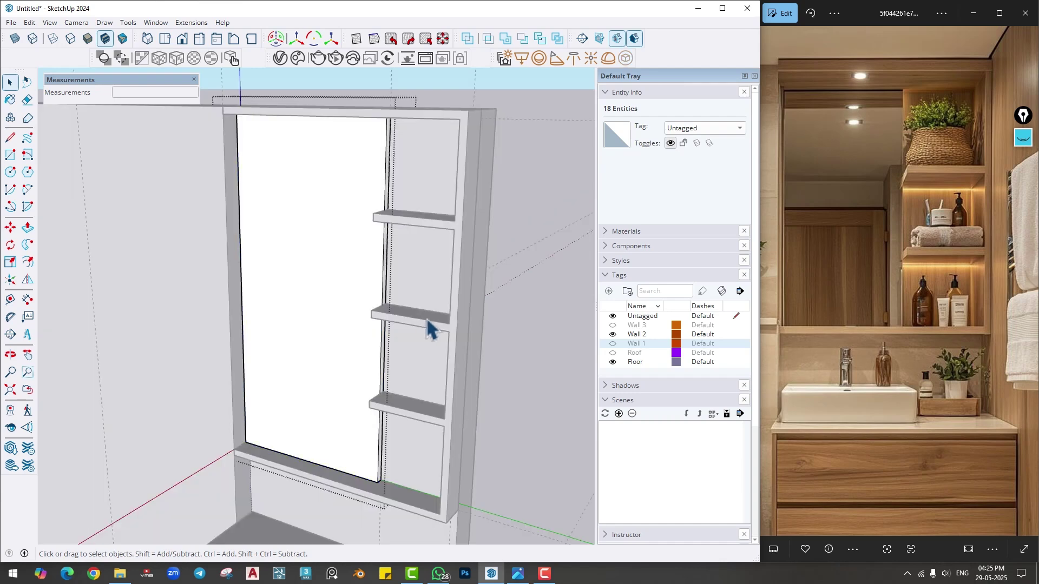
pyautogui.press('Escape')
pyautogui.moveTo(429, 324); pyautogui.dragTo(389, 249, button='middle')
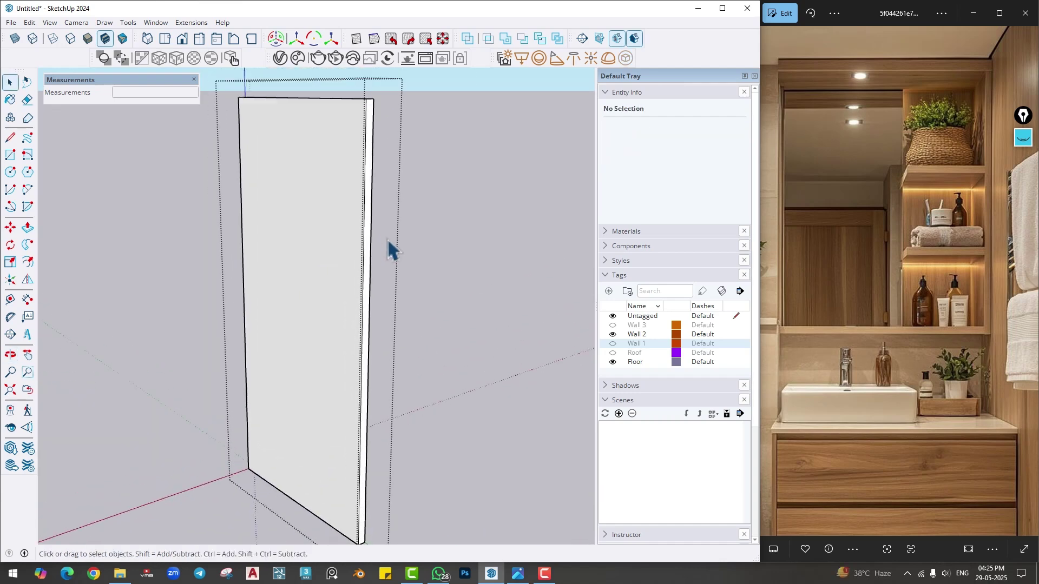
pyautogui.moveTo(476, 336); pyautogui.dragTo(416, 295, button='middle')
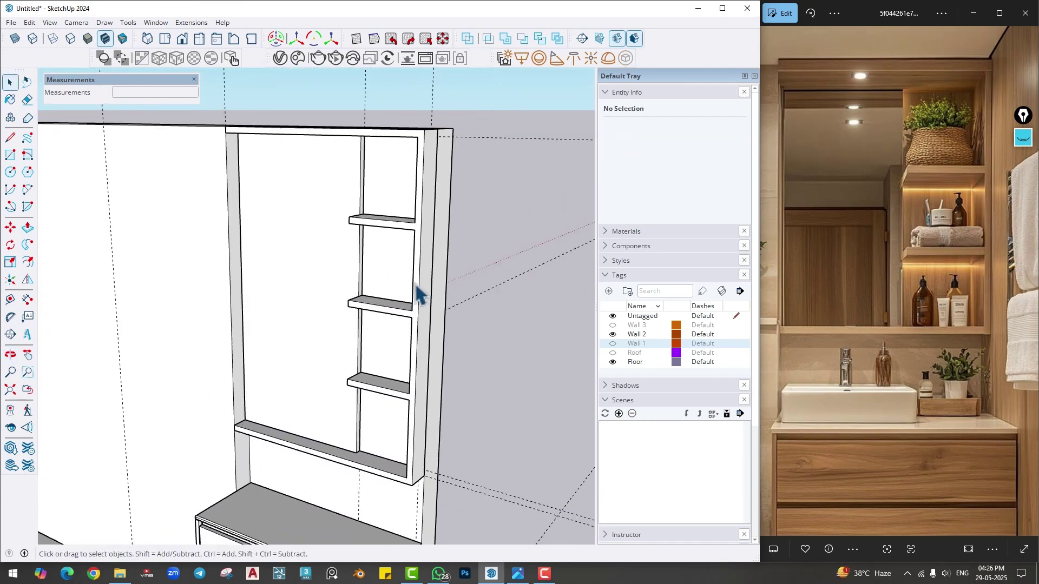
# - Look up the keyboard shortcut for Hide Rest Of Model in the preferences by filtering the functions for "rest"
pyautogui.click(150, 23)
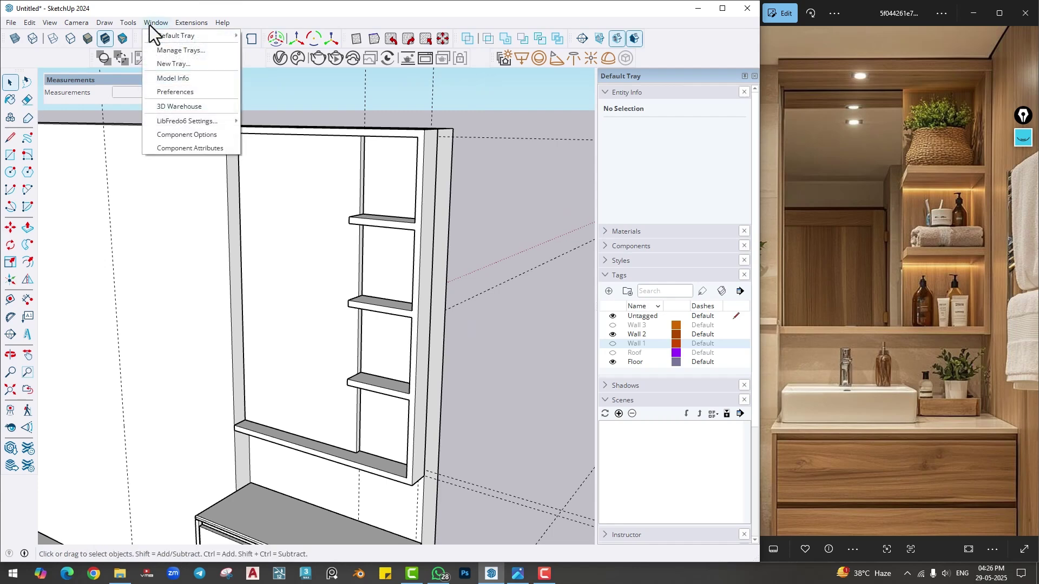
pyautogui.click(163, 93)
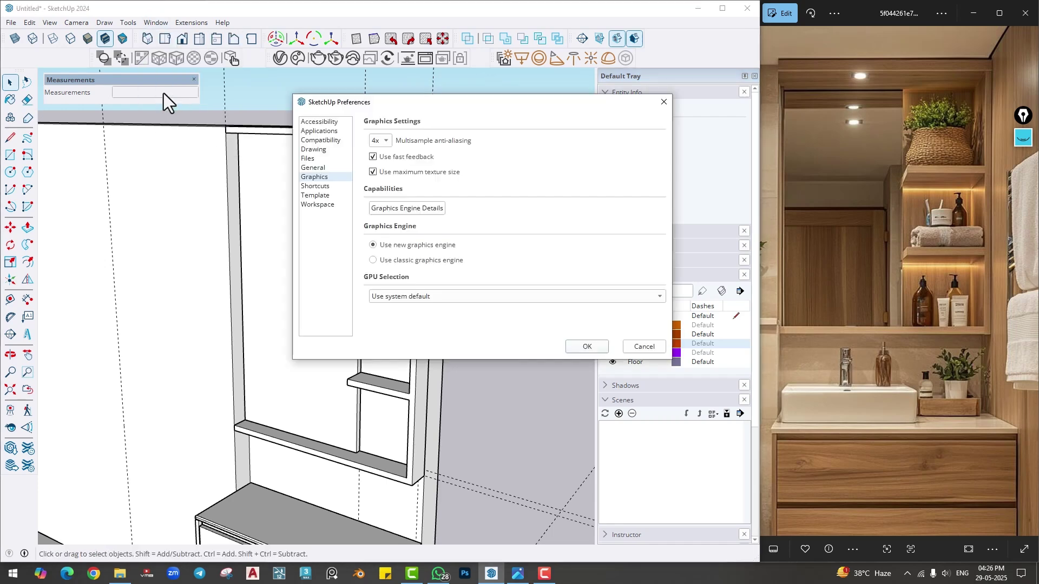
pyautogui.click(309, 186)
pyautogui.click(420, 124)
pyautogui.write('r')
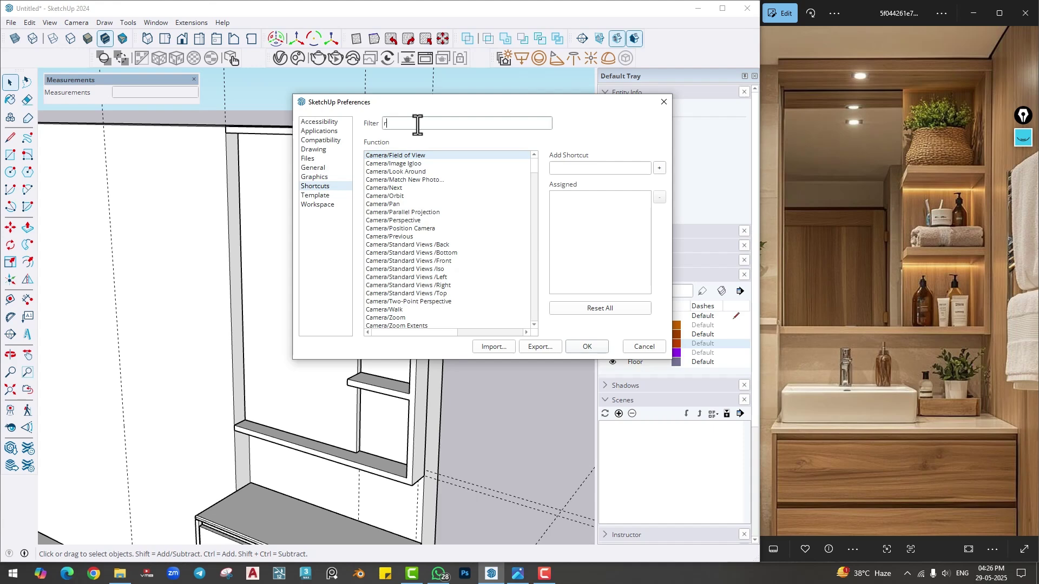
pyautogui.write('est')
pyautogui.click(415, 158)
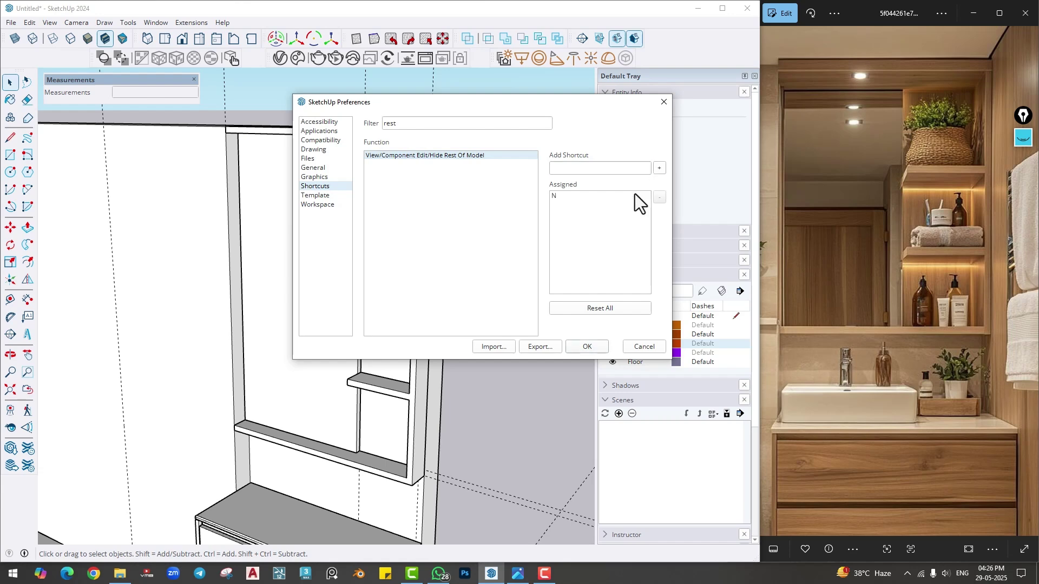
pyautogui.click(585, 347)
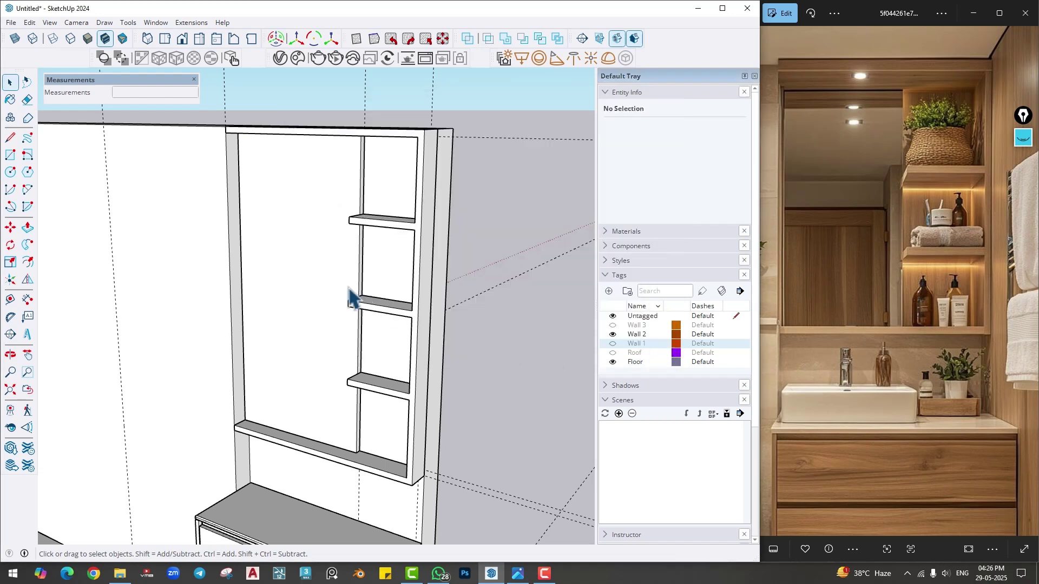
# - Open the mirror group and toggle Hide Rest Of Model several times, ending with only the mirror panel shown
pyautogui.press('n')
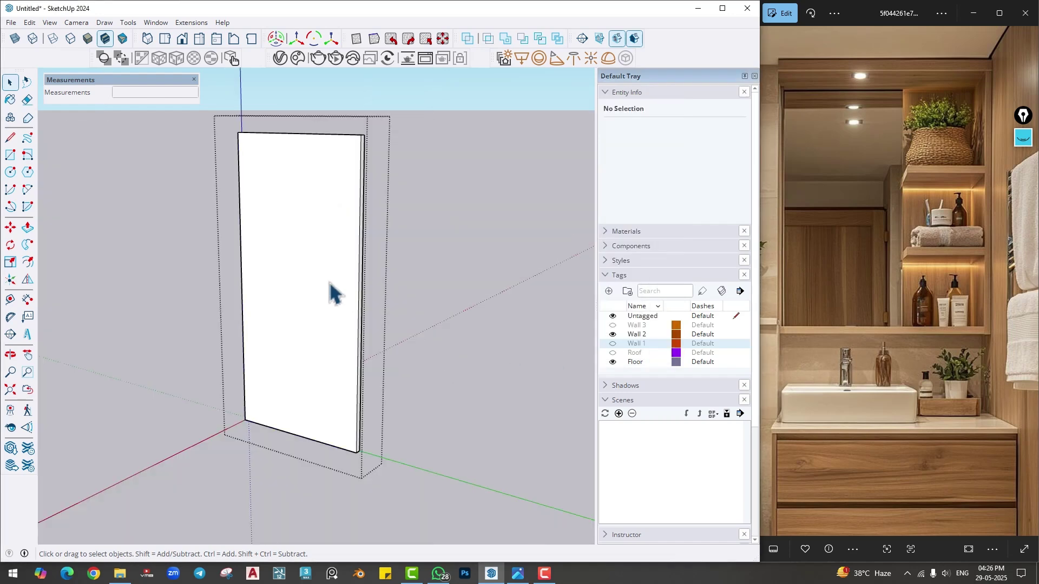
pyautogui.press('n')
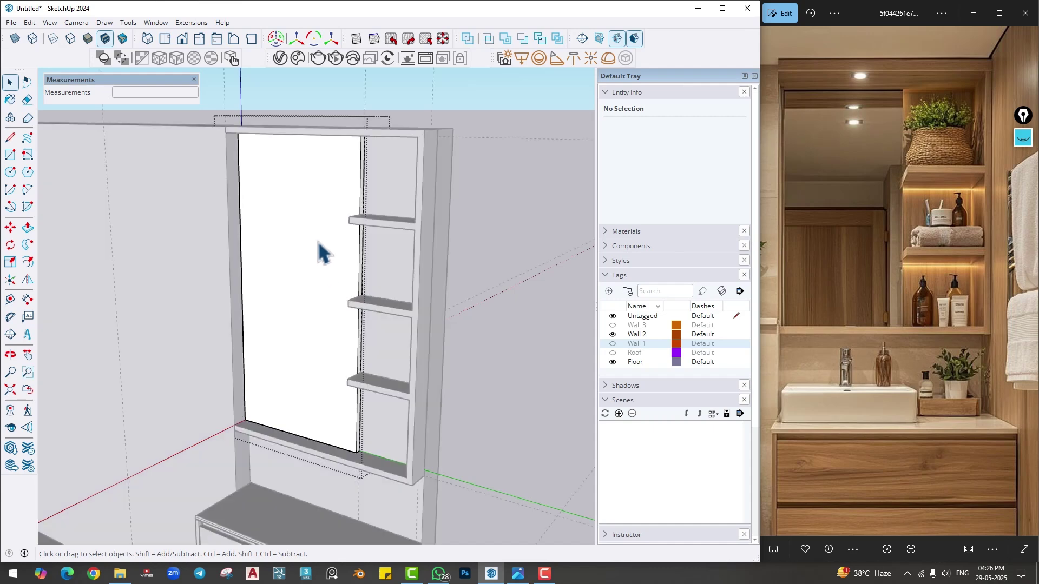
pyautogui.press('n')
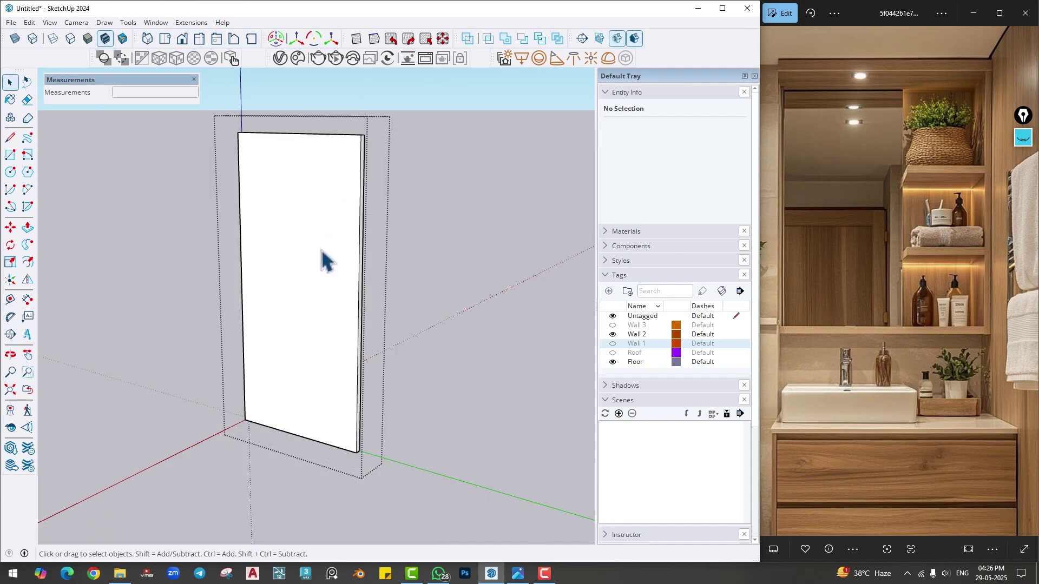
pyautogui.press('n')
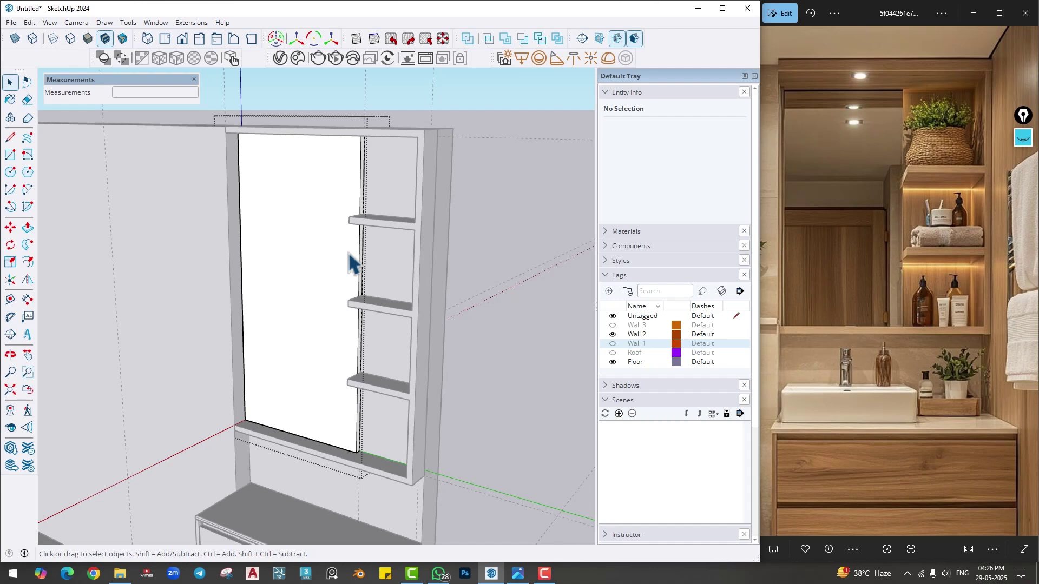
pyautogui.press('n')
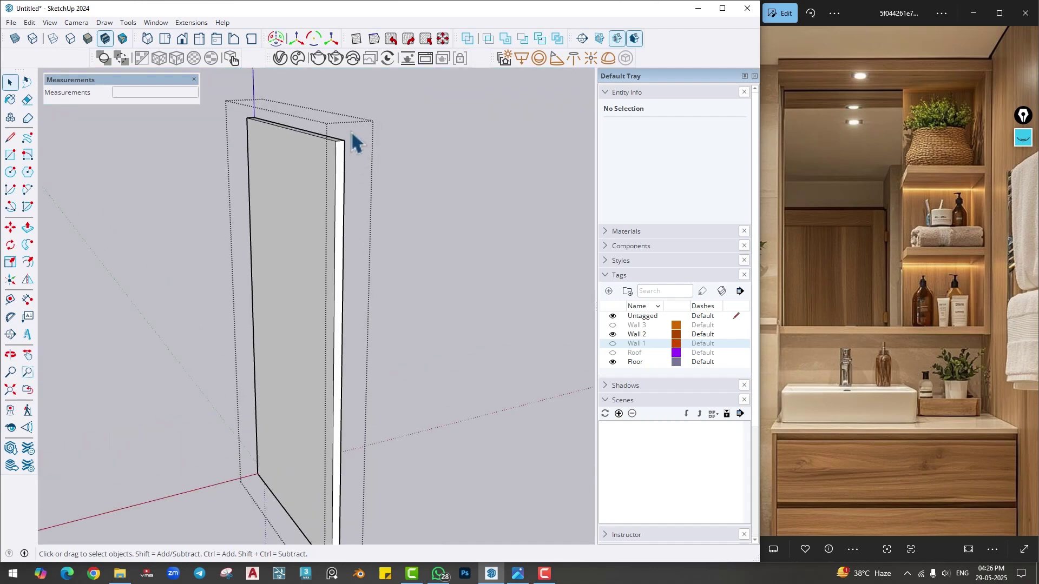
pyautogui.moveTo(355, 139); pyautogui.dragTo(240, 183, button='middle')
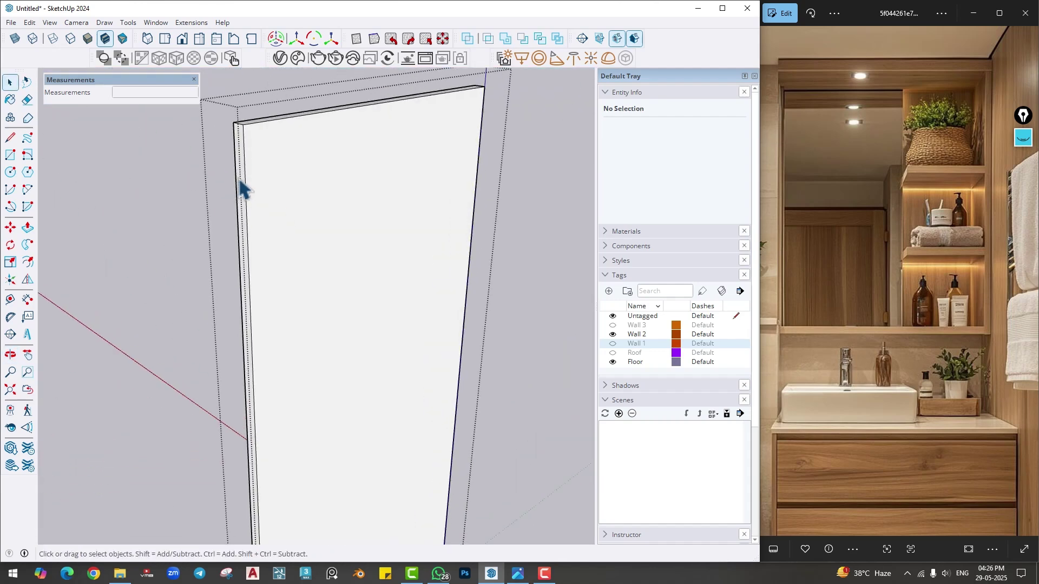
# - Copy the mirror panel's near vertical front edge 1 inch across the front face to mark off a narrow strip
pyautogui.click(248, 177)
pyautogui.press('m')
pyautogui.click(244, 184)
pyautogui.press('ctrl')
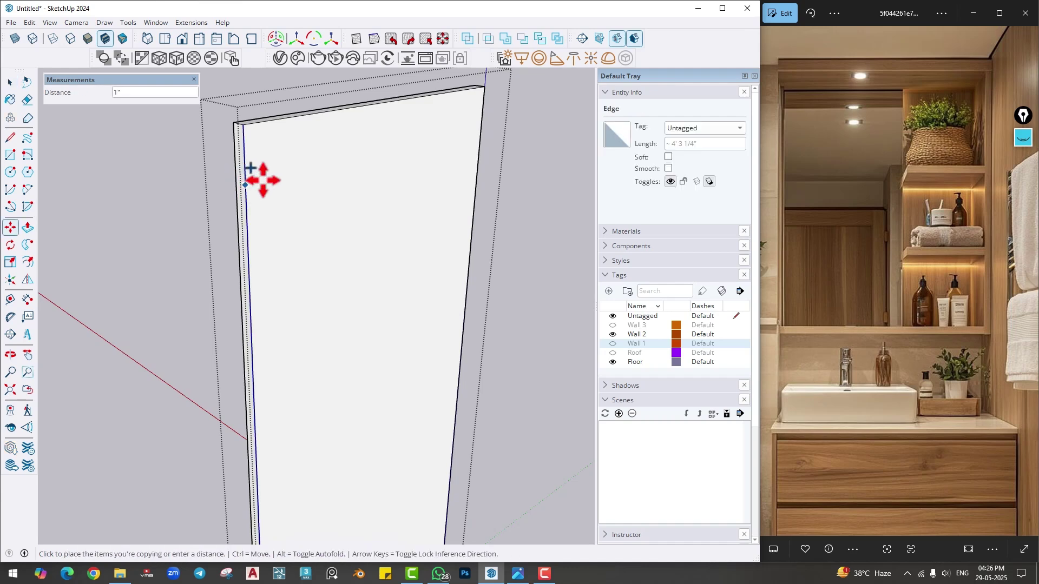
pyautogui.write('1/4')
pyautogui.press('Return')
# - Push the narrow edge strip 0.5 inch into the mirror panel and push the recess's inner side face about 9/16 inch
pyautogui.press('p')
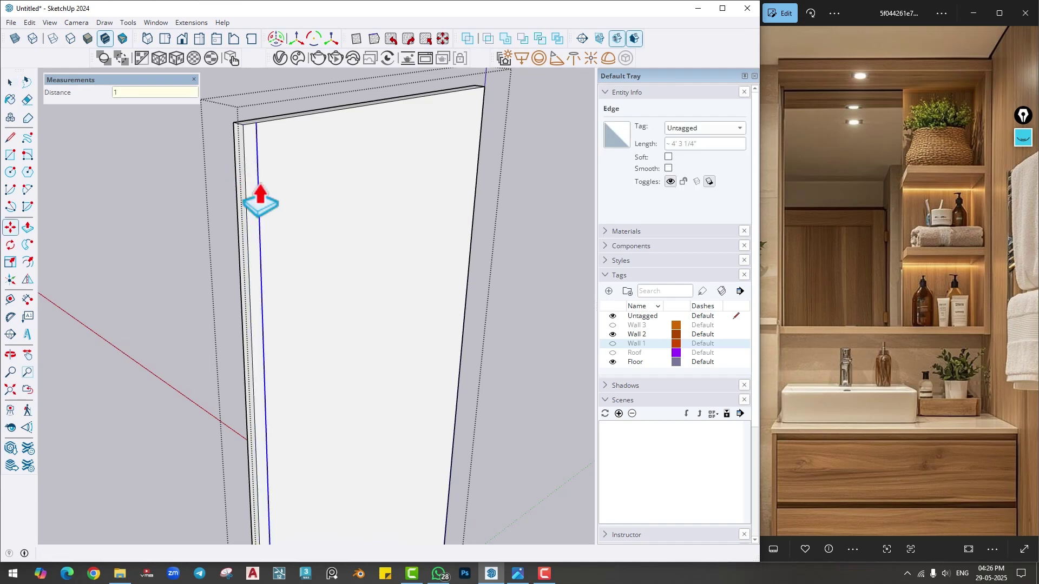
pyautogui.click(254, 205)
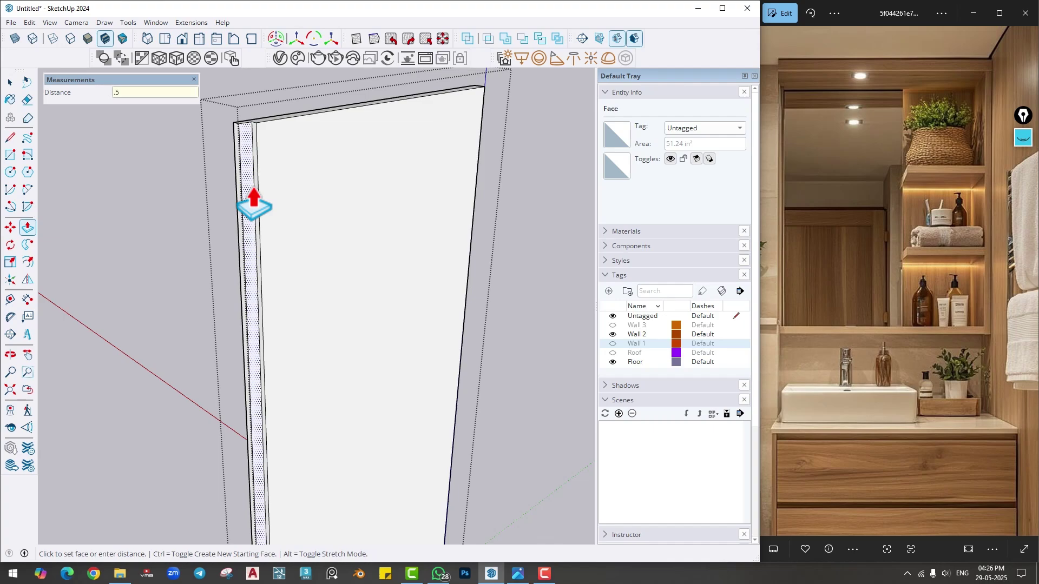
pyautogui.press('Return')
pyautogui.scroll(2, 257, 208)
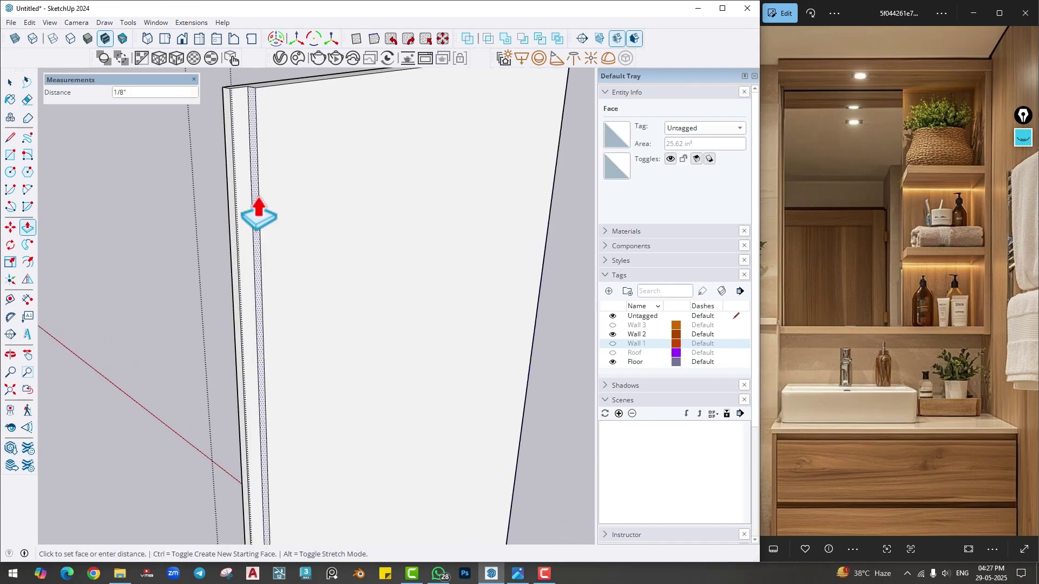
pyautogui.click(251, 219)
pyautogui.scroll(-3, 262, 364)
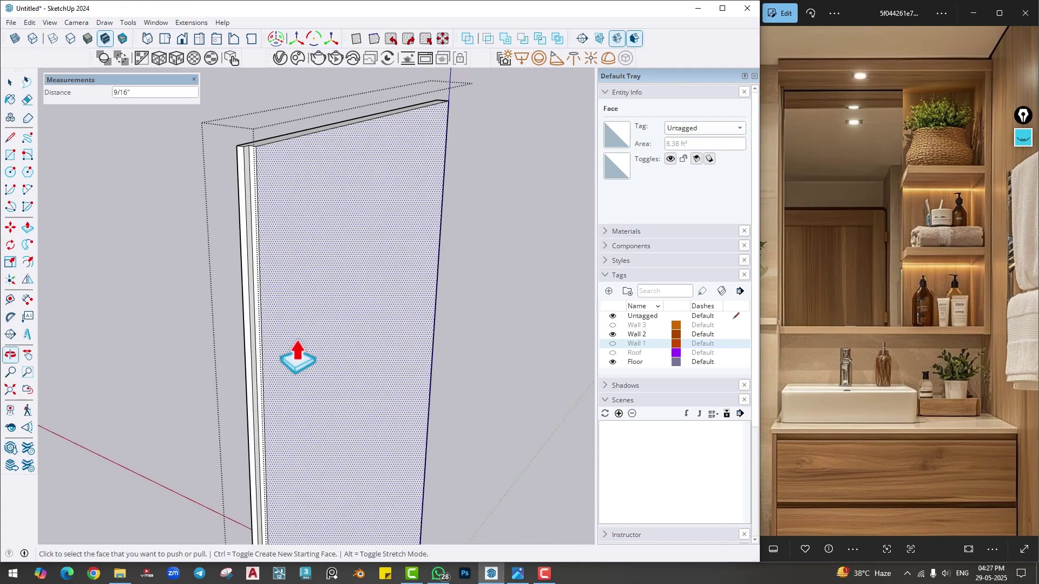
pyautogui.press('space')
pyautogui.scroll(3, 292, 208)
pyautogui.click(285, 194)
pyautogui.click(290, 144)
pyautogui.scroll(-3, 317, 387)
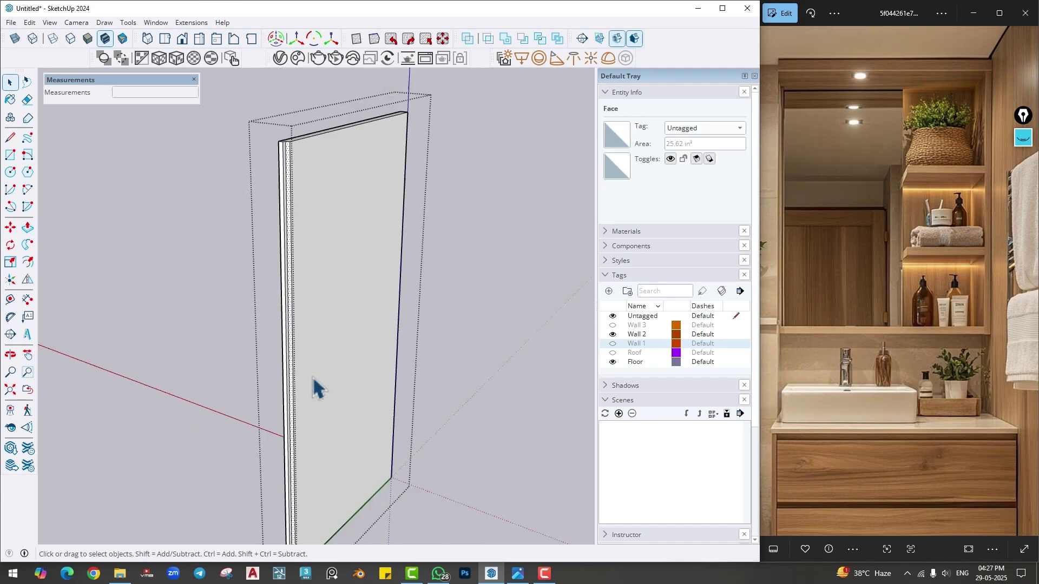
pyautogui.scroll(-1, 317, 387)
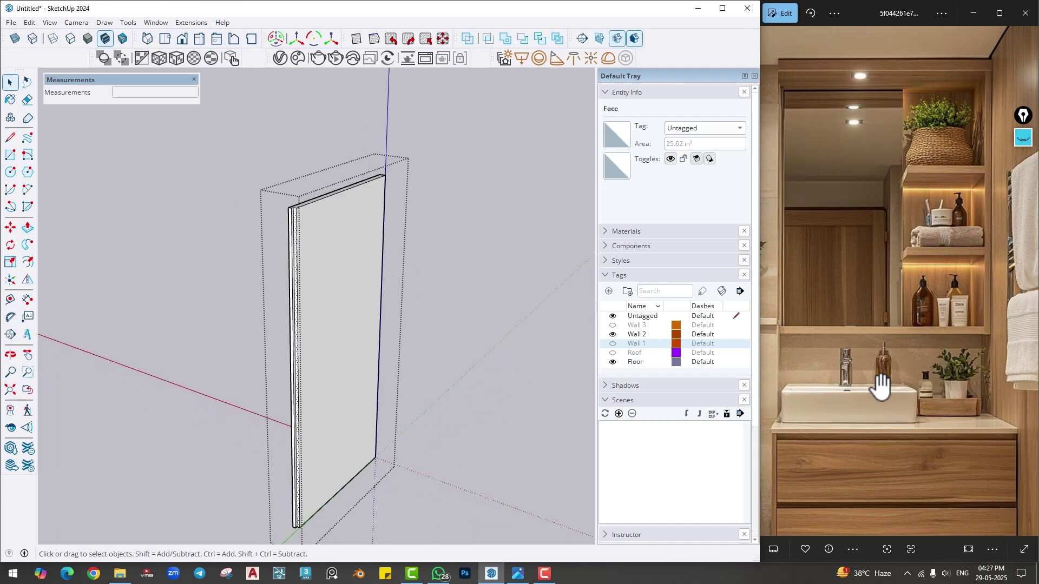
# - Leave the mirror group with the whole model showing and bring the toilet area of the reference photo into view
pyautogui.moveTo(518, 323); pyautogui.dragTo(368, 313, button='middle')
pyautogui.scroll(3, 491, 343)
pyautogui.scroll(-5, 483, 208)
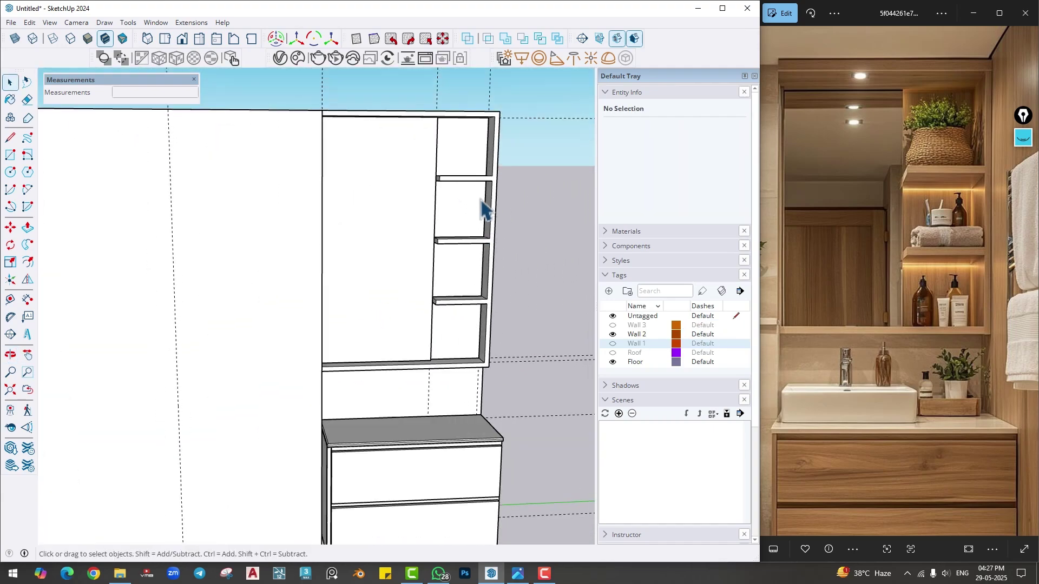
pyautogui.moveTo(476, 249)
pyautogui.mouseDown(button='middle')
pyautogui.moveTo(476, 263)
pyautogui.moveTo(439, 273)
pyautogui.moveTo(424, 295)
pyautogui.moveTo(350, 285)
pyautogui.mouseUp(button='middle')
pyautogui.moveTo(831, 306)
pyautogui.mouseDown()
pyautogui.moveTo(907, 294)
pyautogui.moveTo(928, 303)
pyautogui.mouseUp()
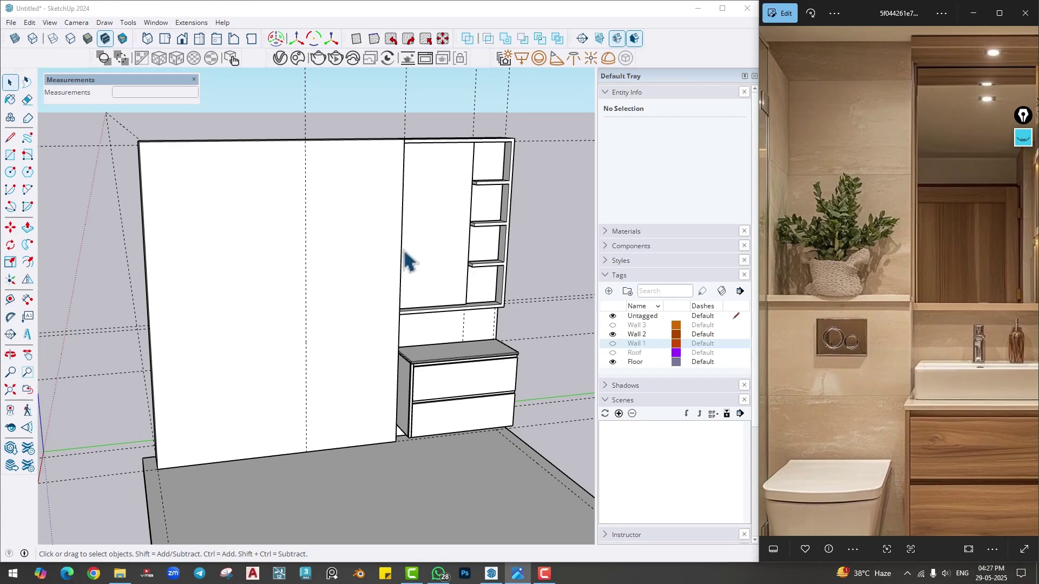
pyautogui.scroll(-2, 339, 361)
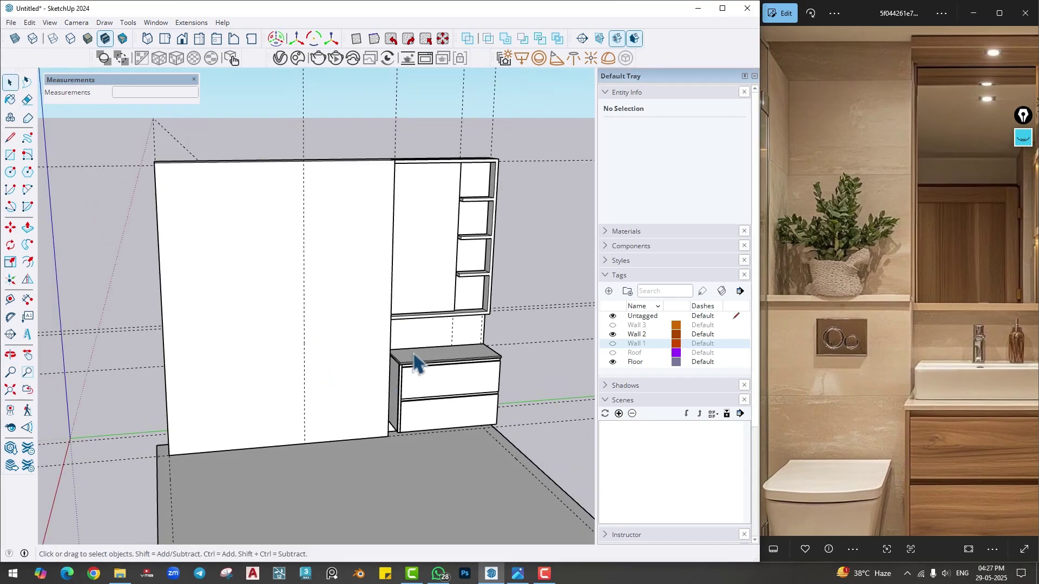
pyautogui.scroll(1, 417, 327)
pyautogui.moveTo(424, 325)
pyautogui.mouseDown(button='middle')
pyautogui.moveTo(238, 336)
pyautogui.moveTo(406, 341)
pyautogui.mouseUp(button='middle')
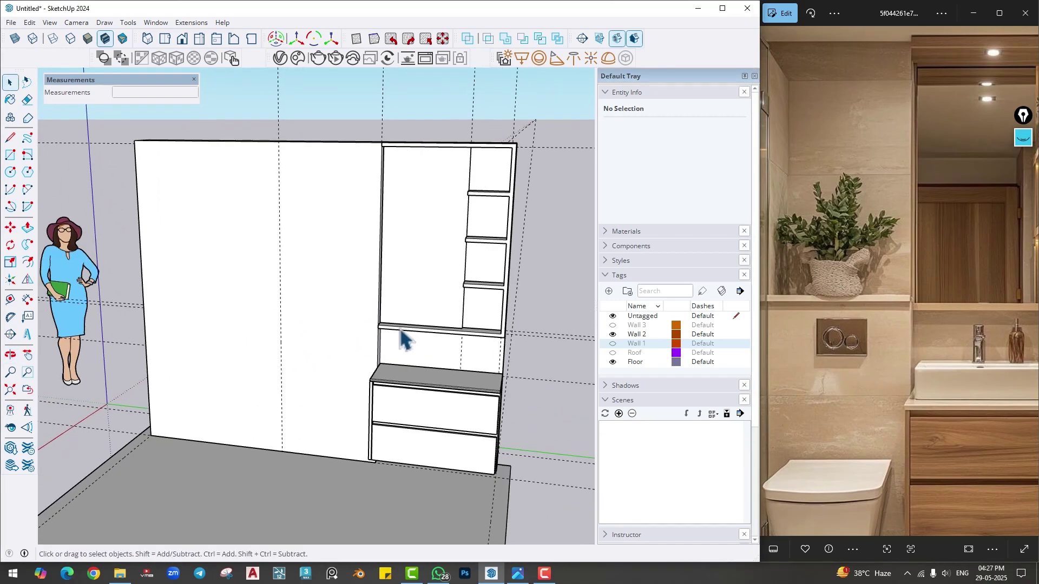
# - Open the wall group and place a horizontal guide from the floor edge up to the top of the shelf frame's bottom board
pyautogui.scroll(2, 379, 357)
pyautogui.doubleClick(279, 384)
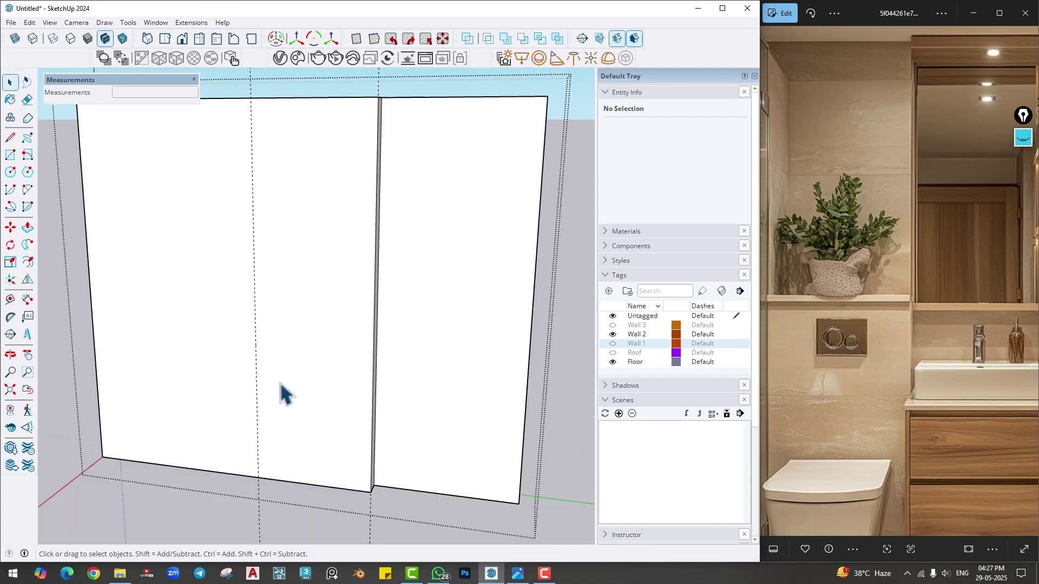
pyautogui.click(11, 299)
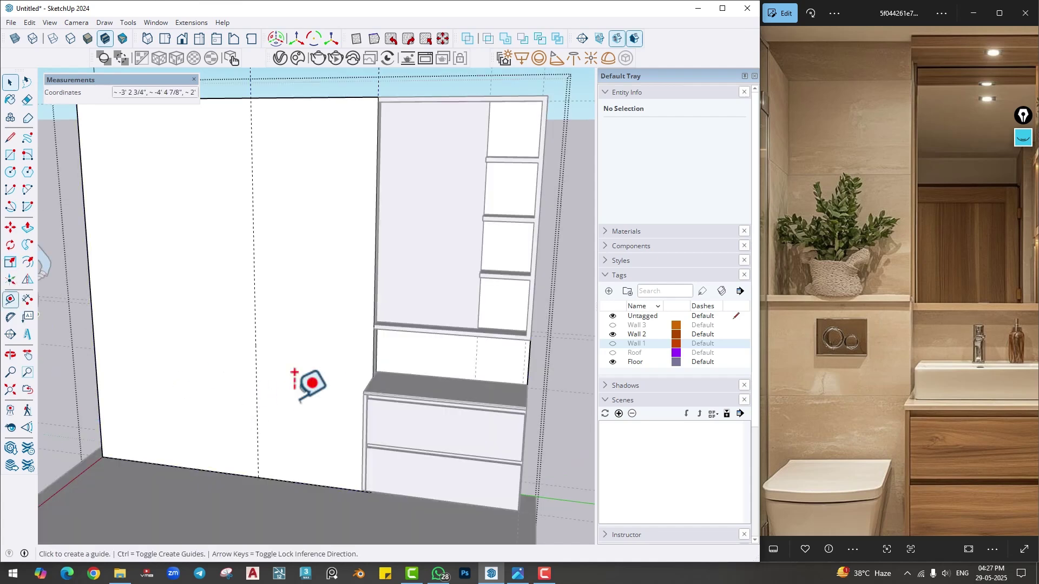
pyautogui.click(305, 483)
pyautogui.scroll(2, 362, 337)
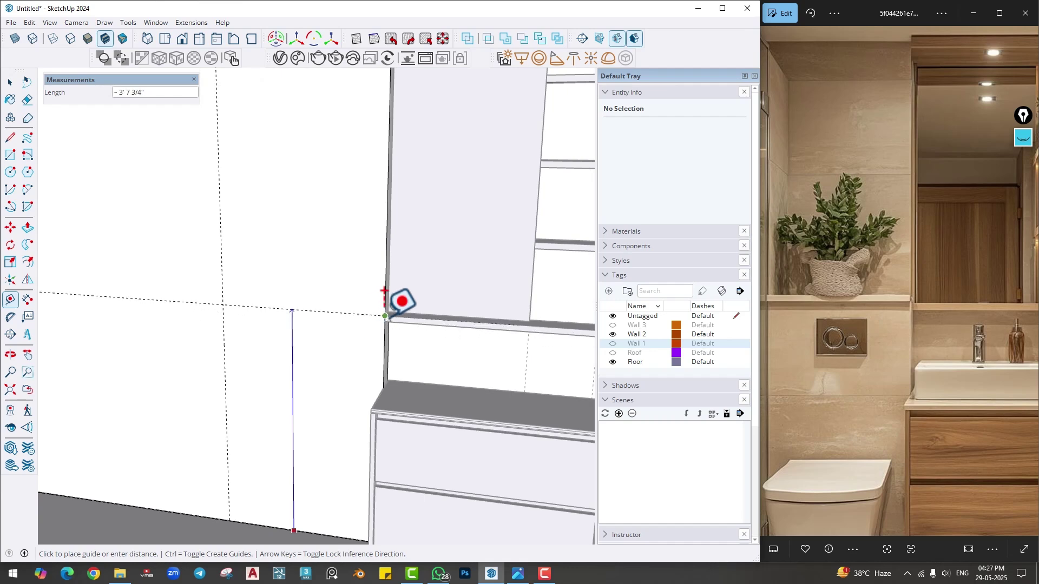
pyautogui.click(383, 291)
pyautogui.scroll(2, 320, 282)
pyautogui.click(317, 275)
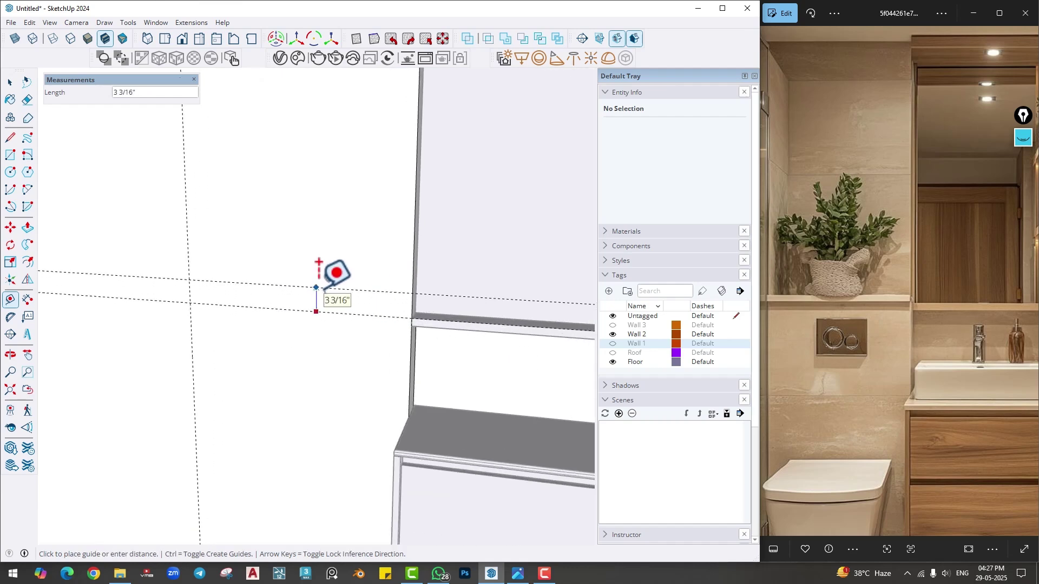
pyautogui.click(324, 289)
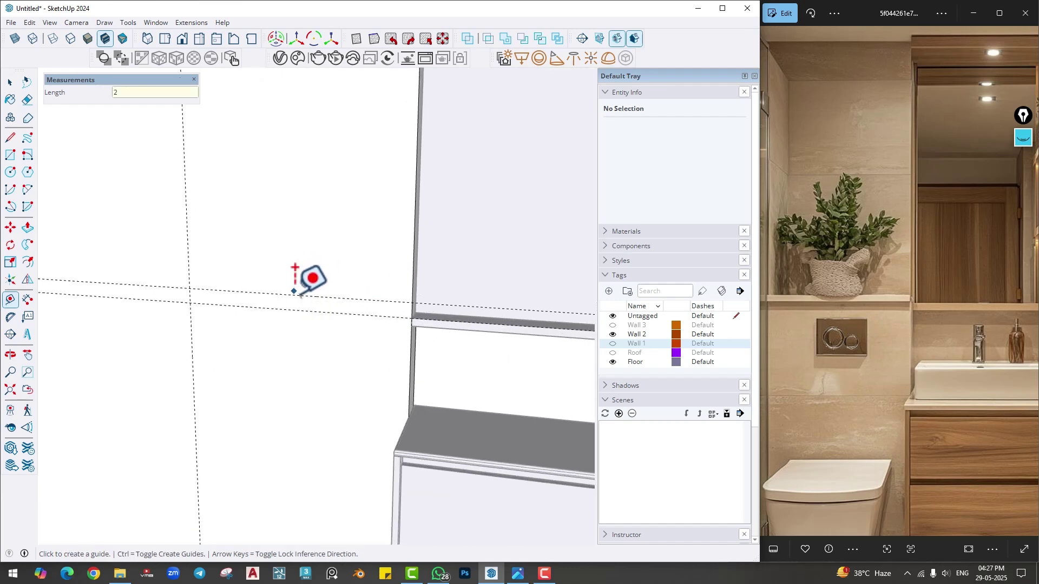
pyautogui.click(294, 294)
pyautogui.click(300, 268)
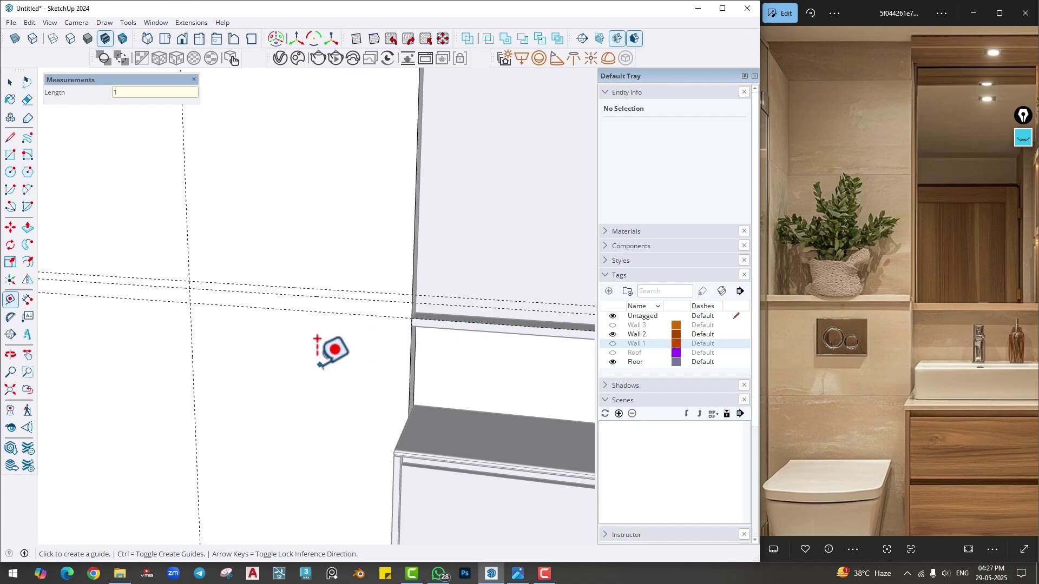
pyautogui.hotkey('ctrl', 'z')
pyautogui.hotkey('ctrl', 'z')
# - Add a guide 1 inch below the horizontal one and draw a thin rectangle between them from the vertical guide to the wall's corner
pyautogui.click(373, 314)
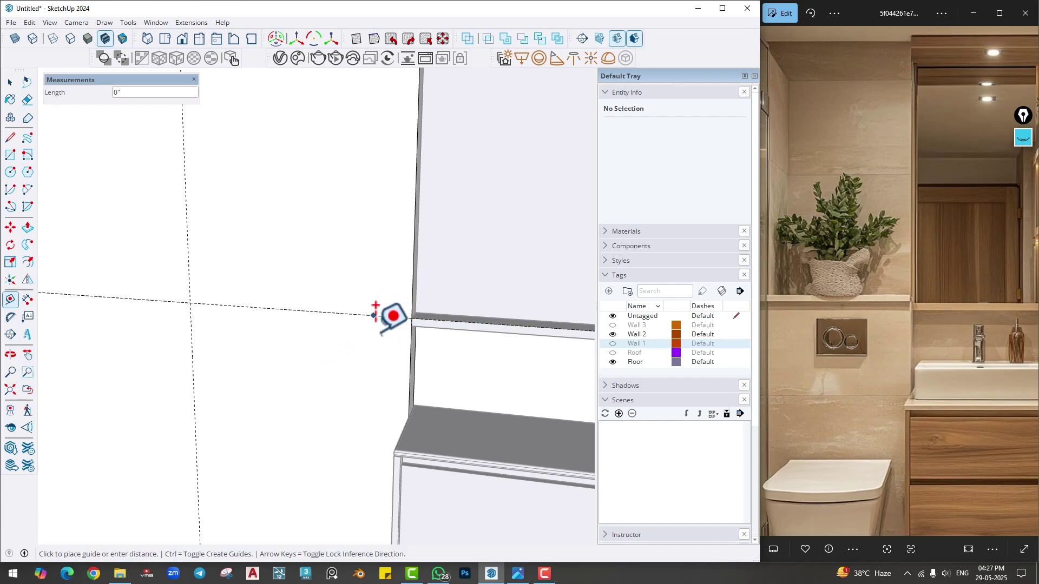
pyautogui.click(374, 316)
pyautogui.write('1')
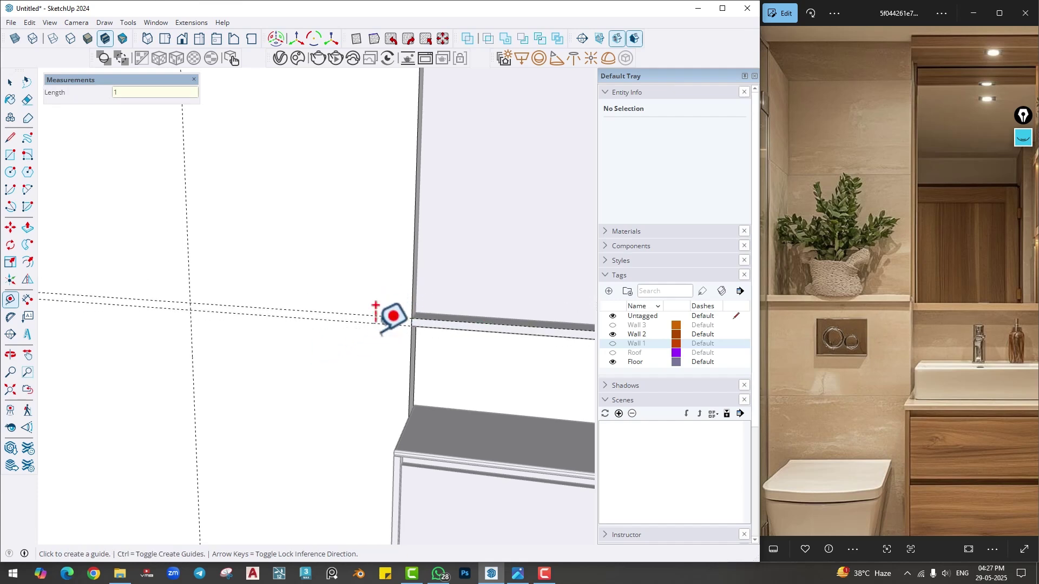
pyautogui.write('r')
pyautogui.click(190, 303)
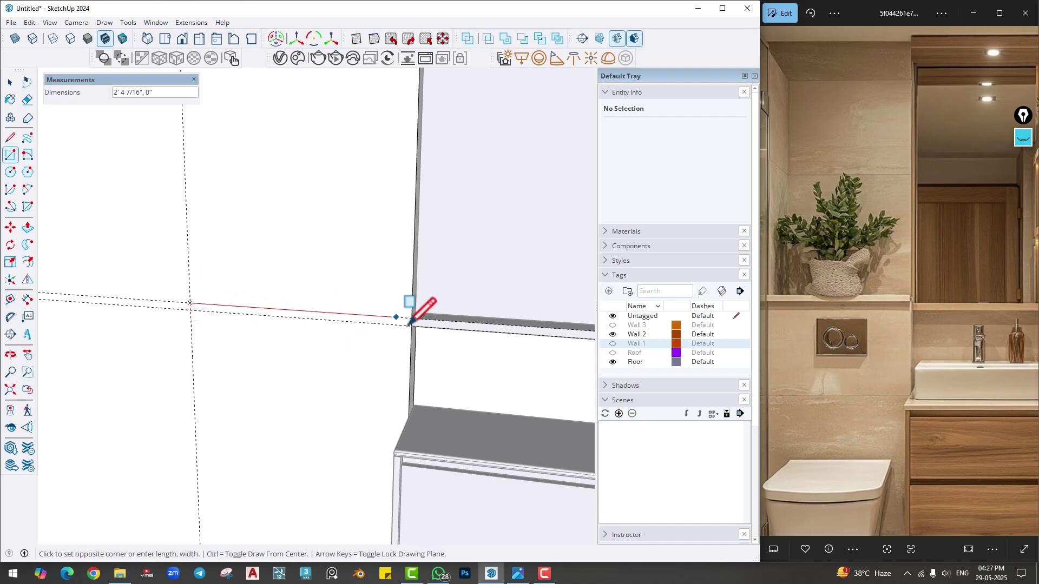
pyautogui.click(412, 325)
# - Draw a vertical line from the thin strip's outer lower corner down to the floor edge to split off the lower wall face
pyautogui.moveTo(359, 314); pyautogui.dragTo(301, 343, button='middle')
pyautogui.press('space')
pyautogui.click(308, 355)
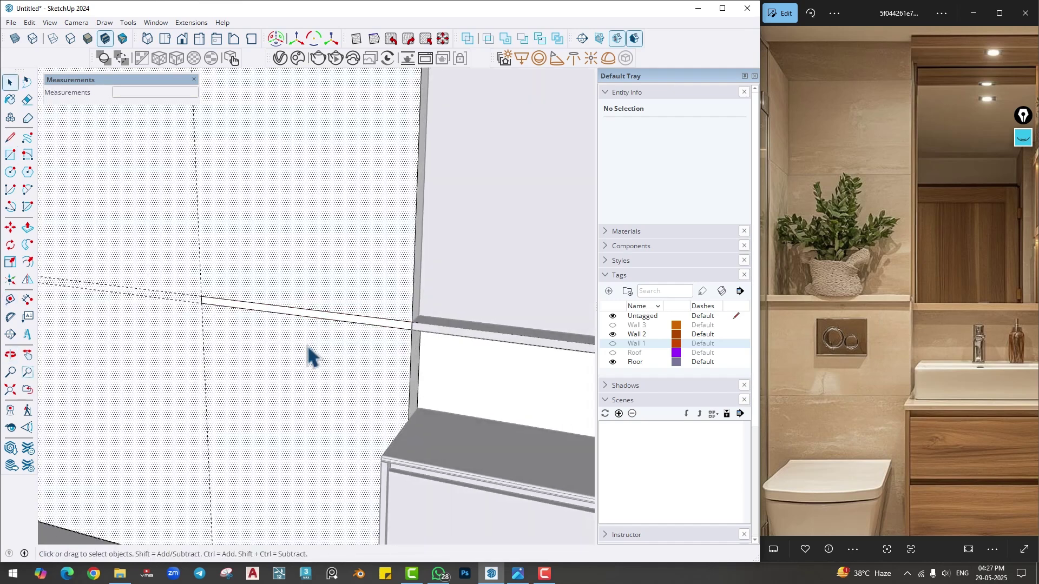
pyautogui.press('l')
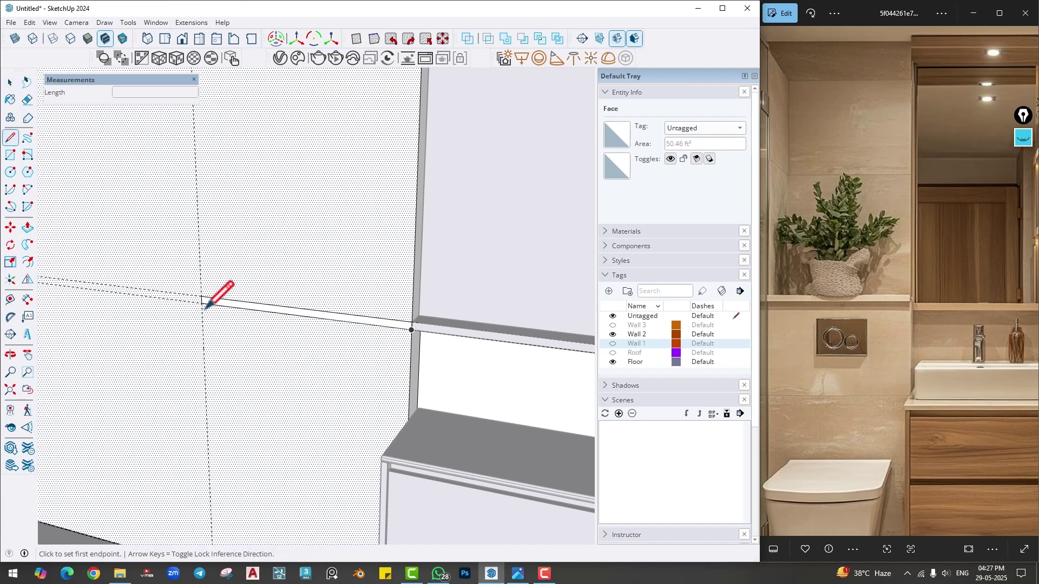
pyautogui.click(201, 299)
pyautogui.moveTo(213, 297); pyautogui.dragTo(248, 303, button='middle')
pyautogui.click(233, 451)
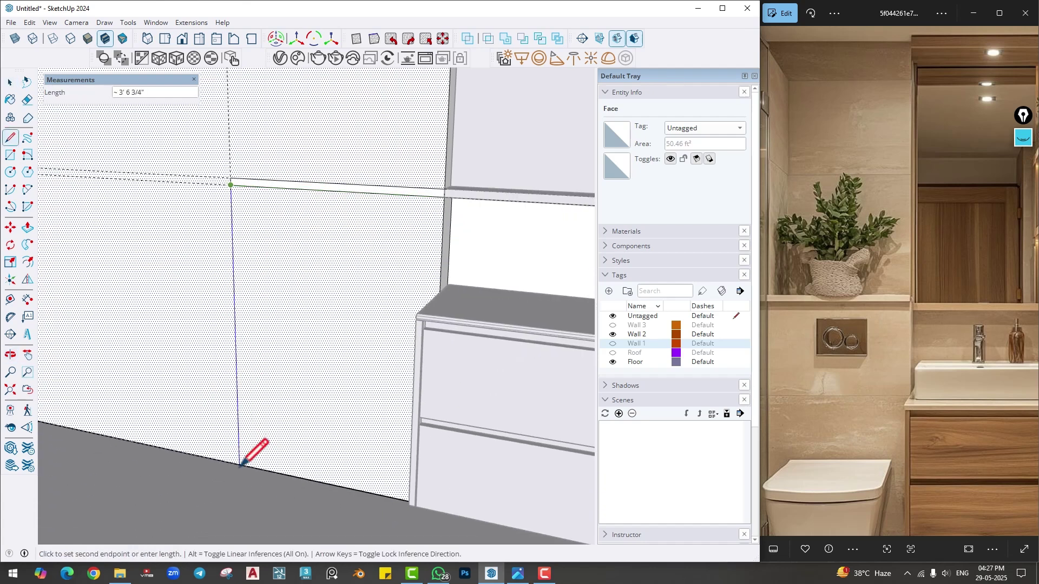
# - Pull the lower wall face beside the vanity and the thin strip above it out 2 inches
pyautogui.moveTo(301, 413); pyautogui.dragTo(278, 417, button='middle')
pyautogui.press('p')
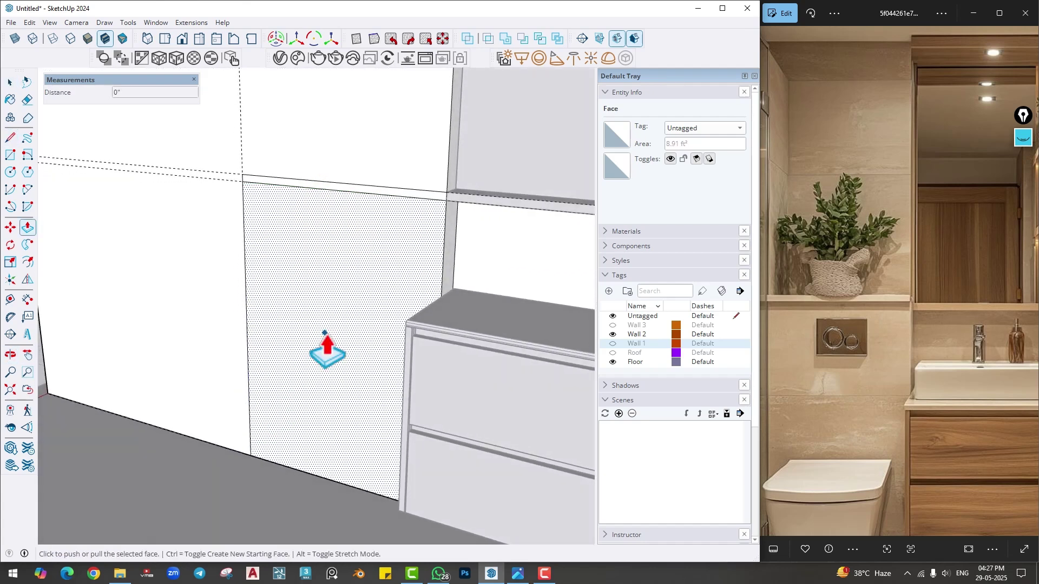
pyautogui.click(329, 346)
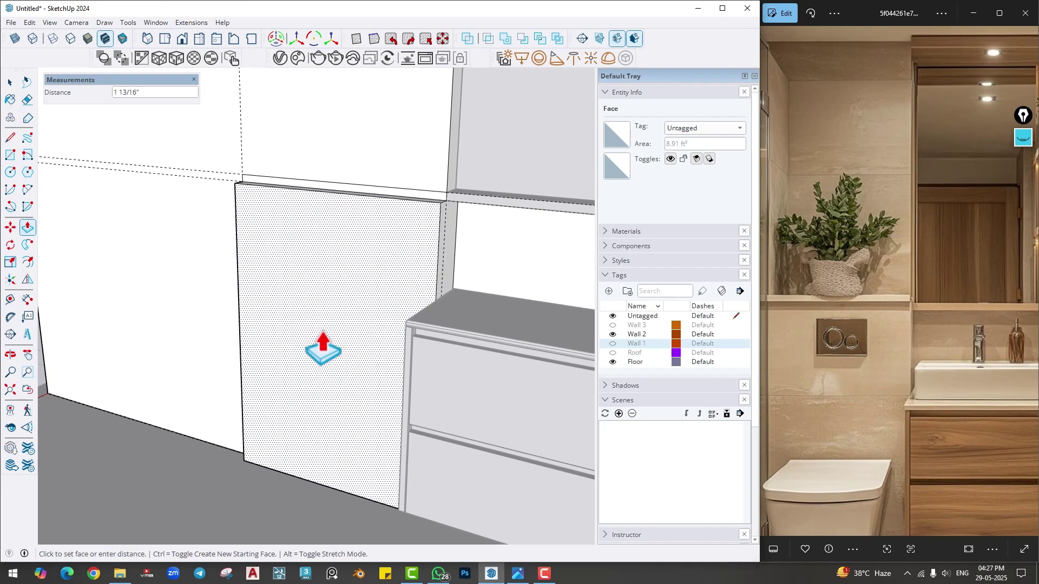
pyautogui.write('2')
pyautogui.press('Return')
pyautogui.moveTo(318, 348); pyautogui.dragTo(398, 213, button='middle')
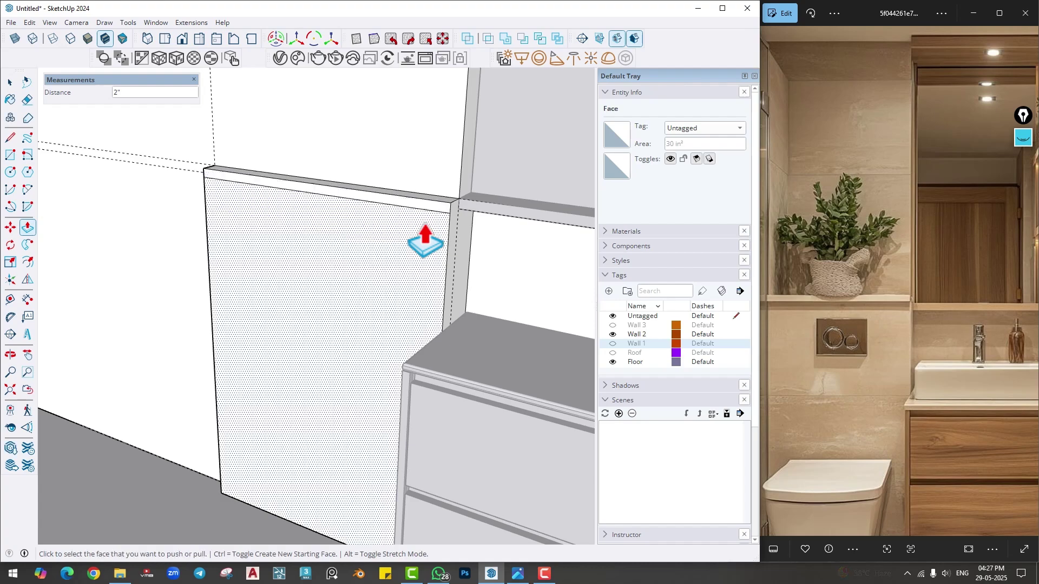
# - Pull the thin top strip out another 1 inch so it overhangs the panel below as a ledge
pyautogui.click(422, 208)
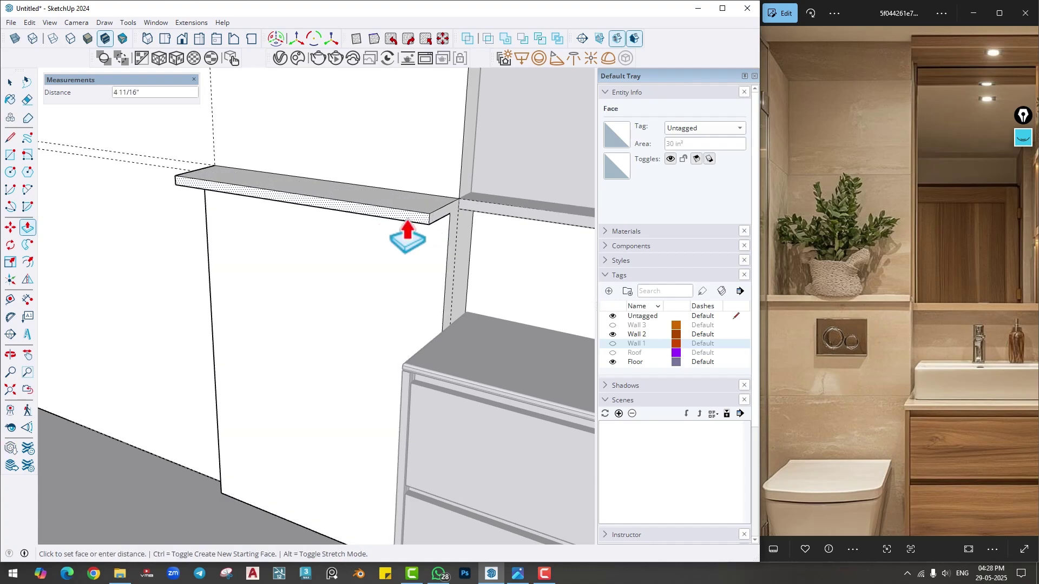
pyautogui.write('1')
pyautogui.press('Return')
pyautogui.moveTo(399, 278)
pyautogui.mouseDown(button='middle')
pyautogui.moveTo(285, 216)
pyautogui.moveTo(417, 245)
pyautogui.moveTo(344, 472)
pyautogui.moveTo(541, 411)
pyautogui.mouseUp(button='middle')
pyautogui.press('space')
pyautogui.scroll(-3, 348, 348)
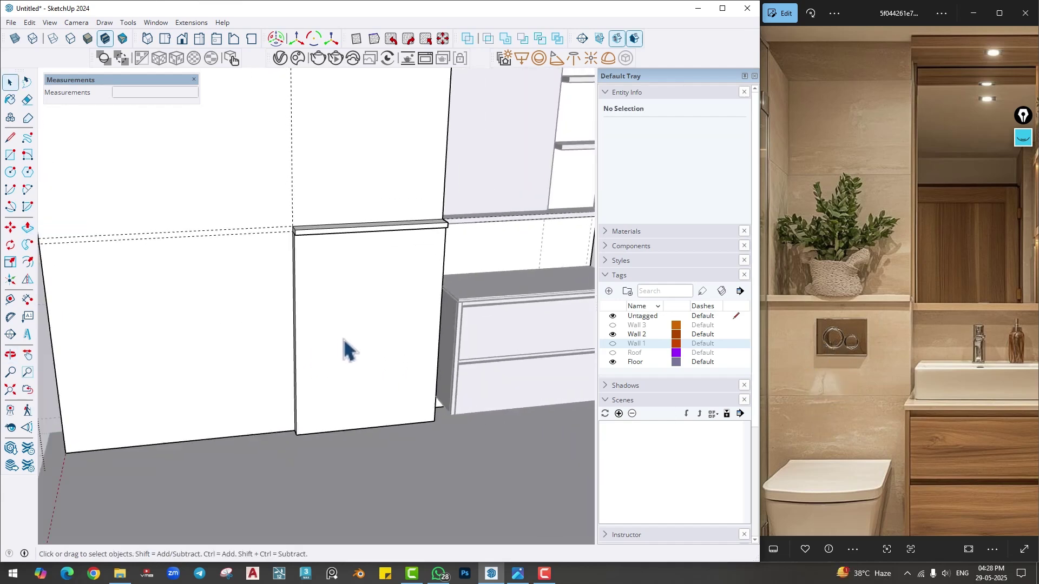
# - Place a guide 4 inches out from the ledge's back edge at the wall
pyautogui.moveTo(347, 348)
pyautogui.mouseDown(button='middle')
pyautogui.moveTo(336, 382)
pyautogui.moveTo(401, 353)
pyautogui.moveTo(366, 320)
pyautogui.moveTo(355, 341)
pyautogui.mouseUp(button='middle')
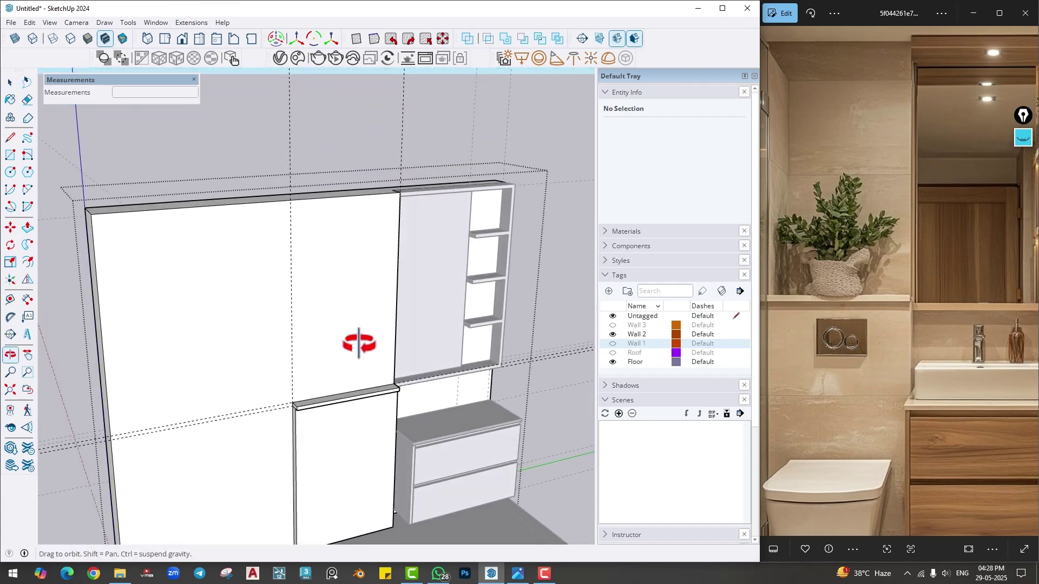
pyautogui.scroll(5, 281, 408)
pyautogui.press('t')
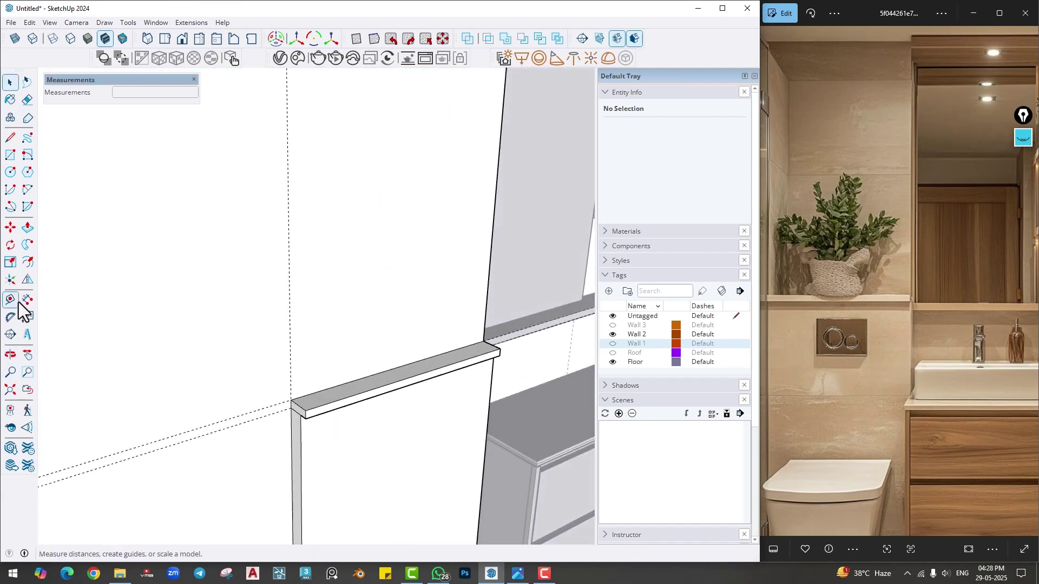
pyautogui.click(321, 392)
pyautogui.scroll(1, 323, 376)
pyautogui.click(326, 391)
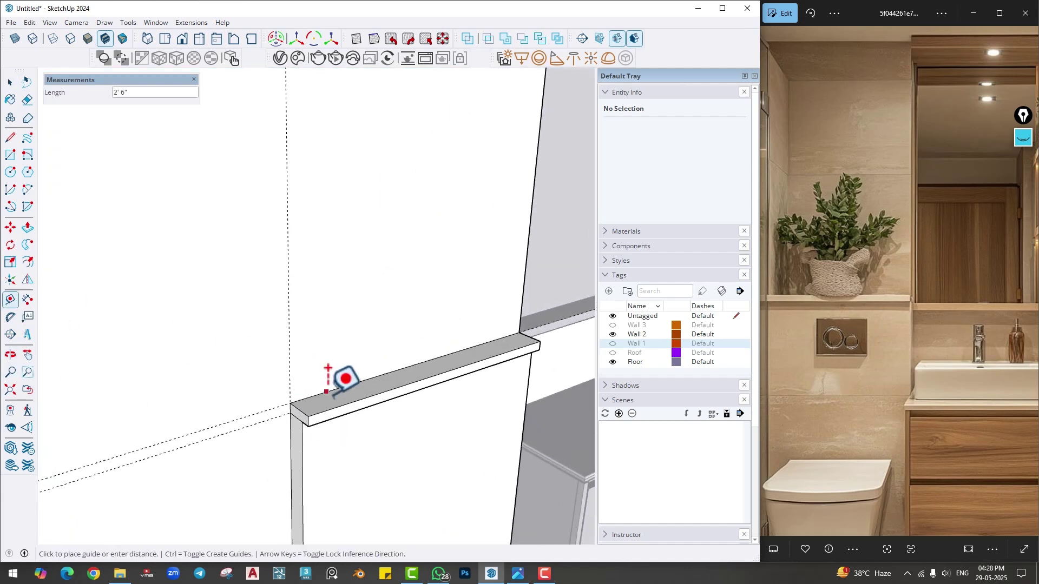
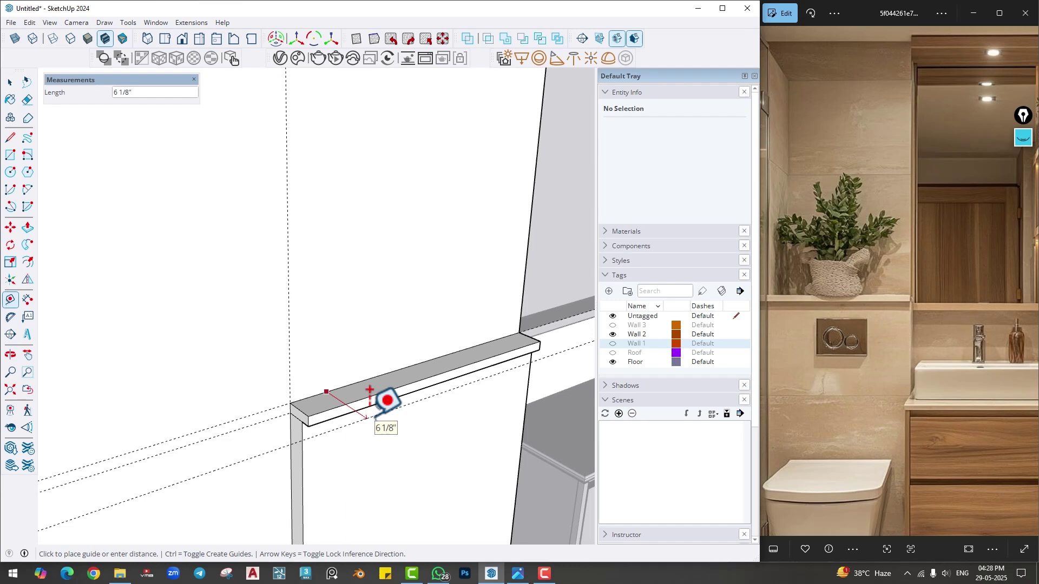
pyautogui.write('4')
pyautogui.press('Return')
pyautogui.scroll(2, 362, 394)
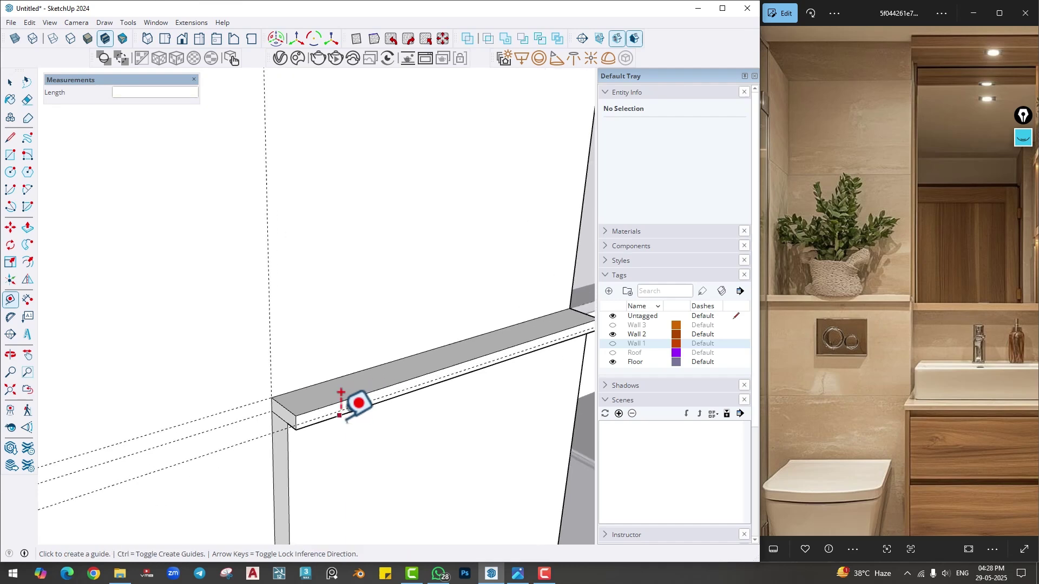
# - Pull the ledge's front face out to the 4-inch guide
pyautogui.press('p')
pyautogui.click(320, 422)
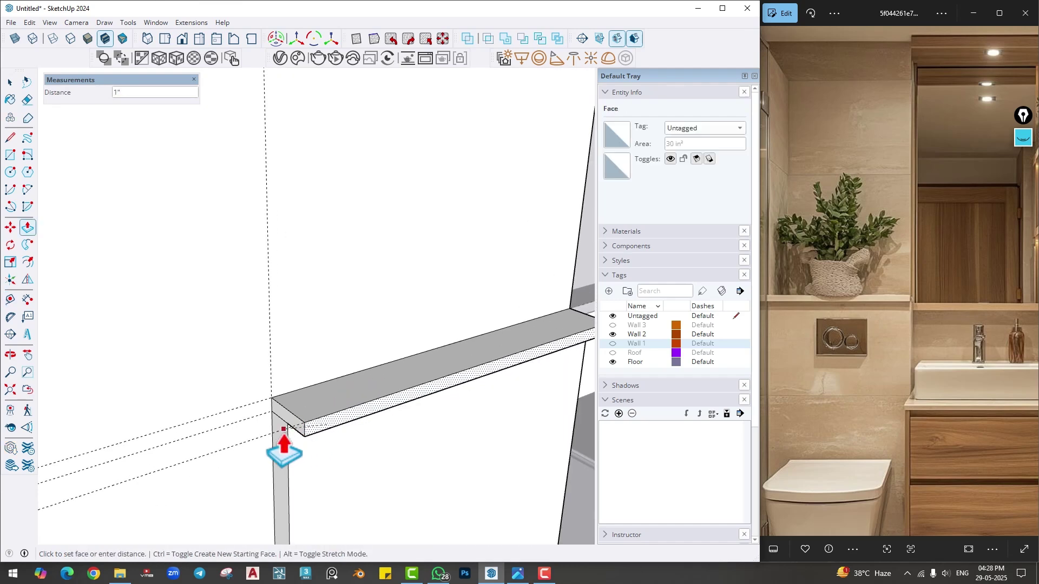
pyautogui.click(284, 449)
pyautogui.moveTo(284, 449); pyautogui.dragTo(325, 430, button='middle')
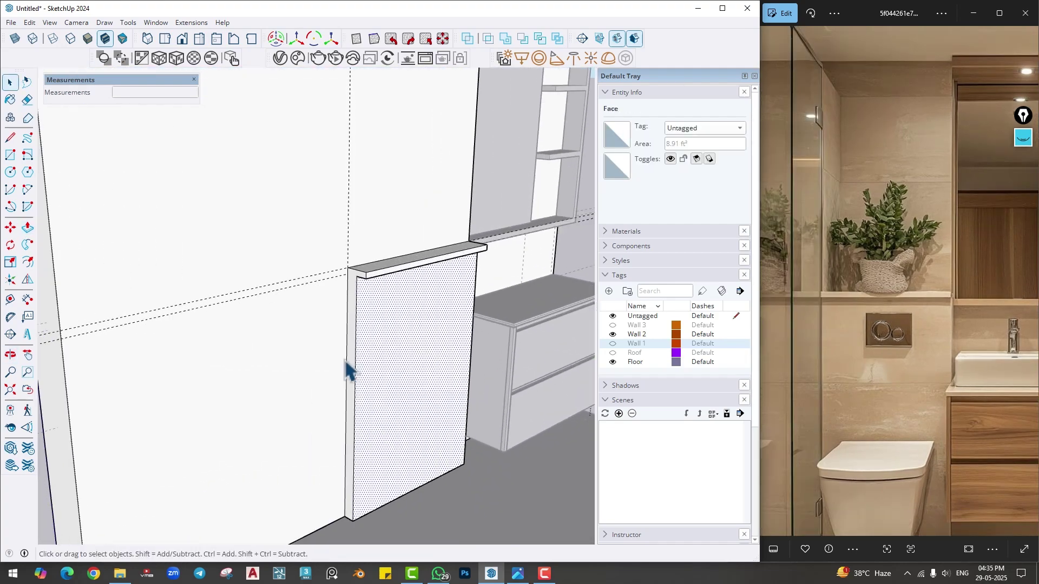
# - Extend the raised panel and its ledge sideways along the wall to the wall's far end
pyautogui.scroll(5, 347, 370)
pyautogui.press('p')
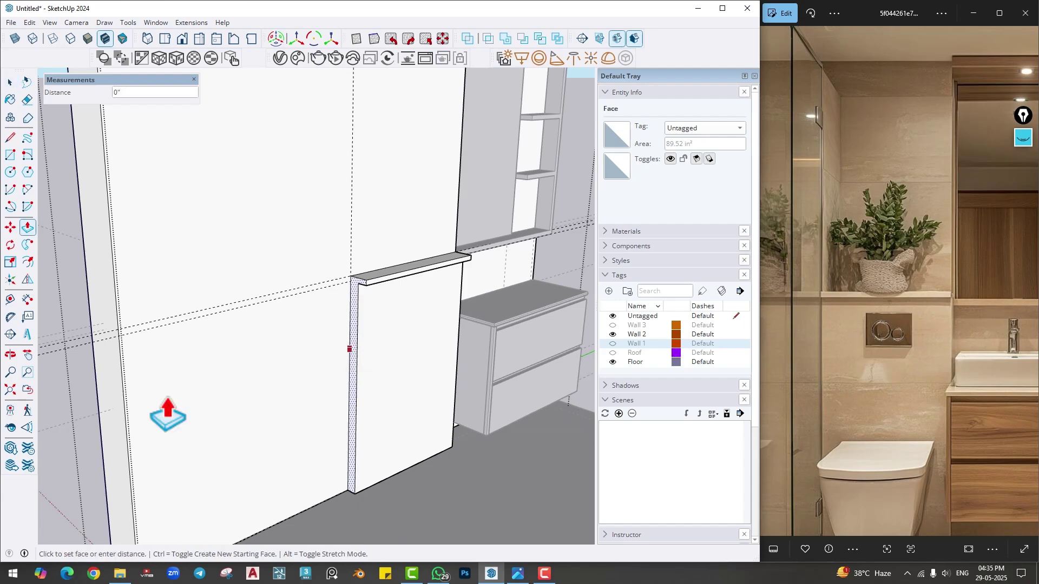
pyautogui.moveTo(285, 348); pyautogui.dragTo(301, 375, button='middle')
pyautogui.press('space')
# - Pull the front face of the panel below the ledge out 2 inches, flush with the ledge's front
pyautogui.scroll(2, 320, 369)
pyautogui.press('p')
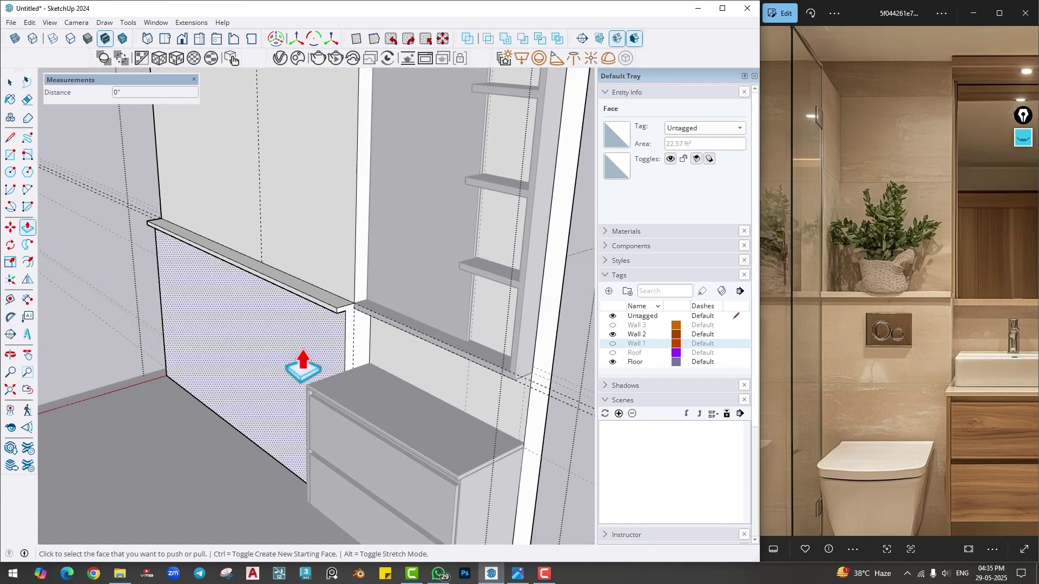
pyautogui.click(302, 370)
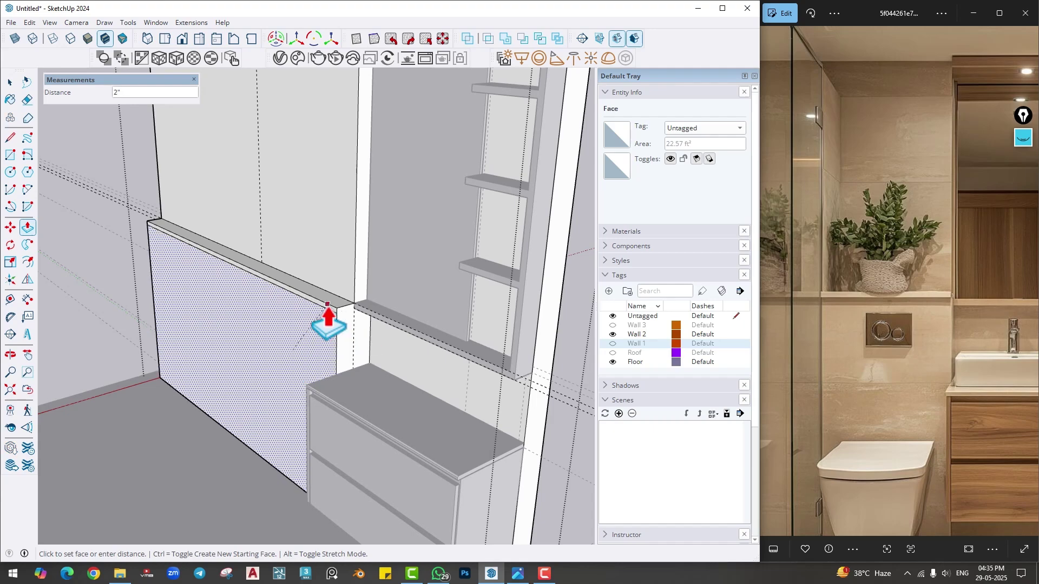
# - Pull the ledge's front face out 1 inch so it overhangs the widened panel
pyautogui.scroll(2, 325, 321)
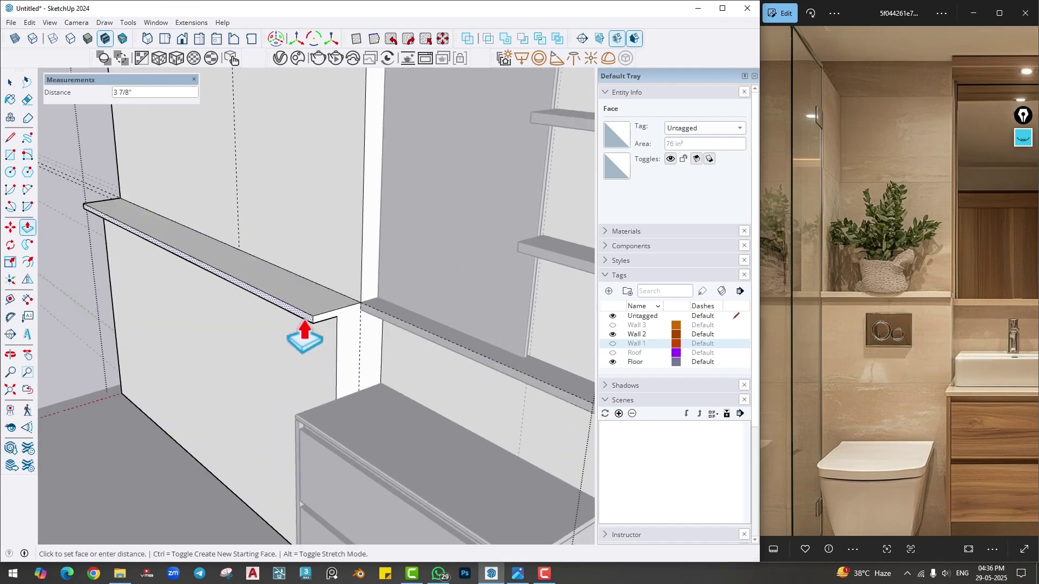
pyautogui.write('1')
pyautogui.press('Return')
pyautogui.scroll(-3, 301, 376)
pyautogui.moveTo(301, 376); pyautogui.dragTo(288, 390, button='middle')
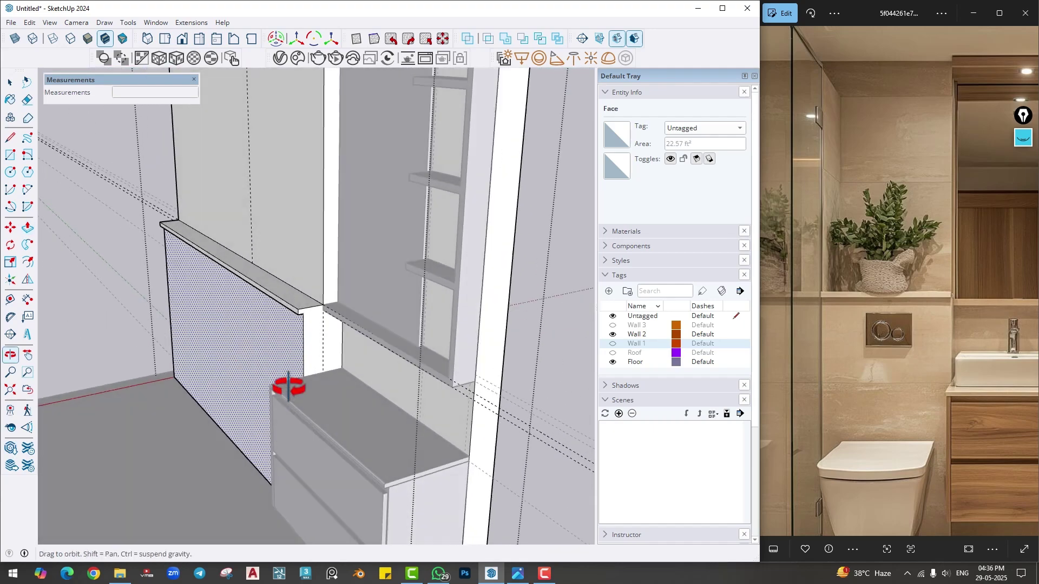
# - Measure the ledge's depth from its front corner to the wall
pyautogui.scroll(3, 316, 331)
pyautogui.click(27, 299)
pyautogui.scroll(2, 342, 283)
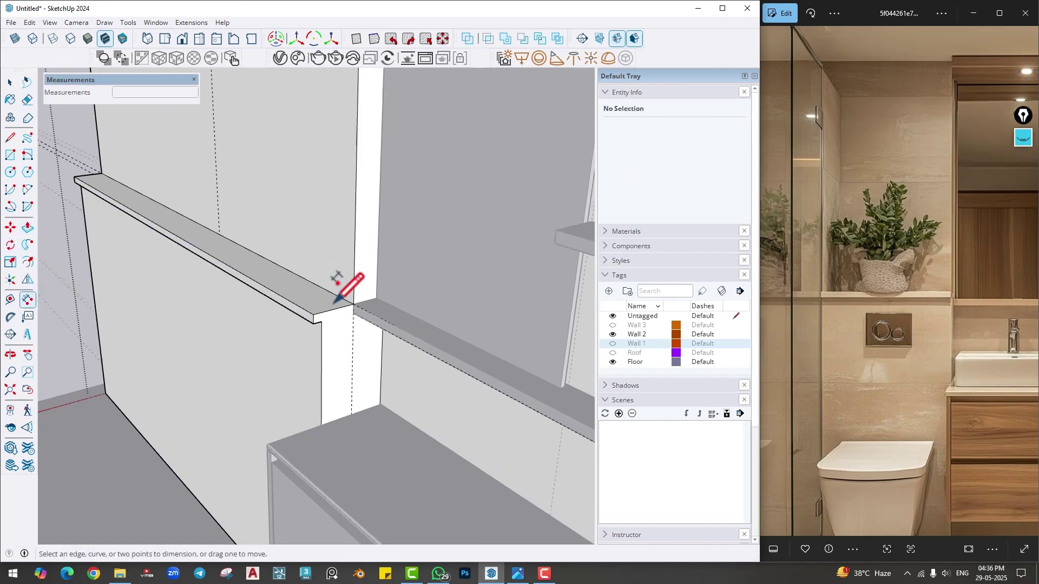
pyautogui.click(311, 317)
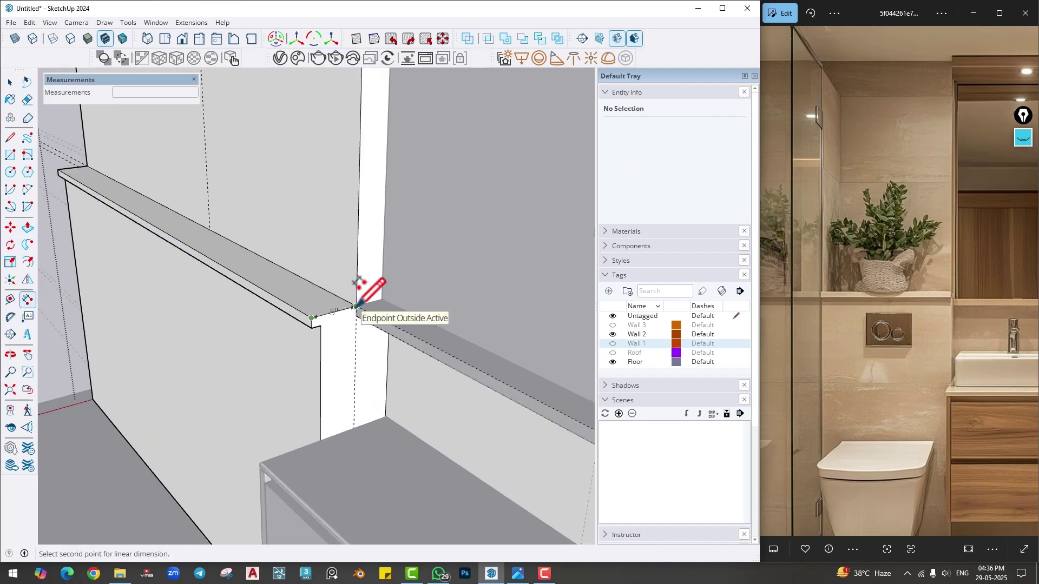
pyautogui.scroll(-2, 308, 322)
pyautogui.scroll(2, 306, 336)
# - Pull the ledge's front face out another 1 inch to deepen the overhang
pyautogui.press('p')
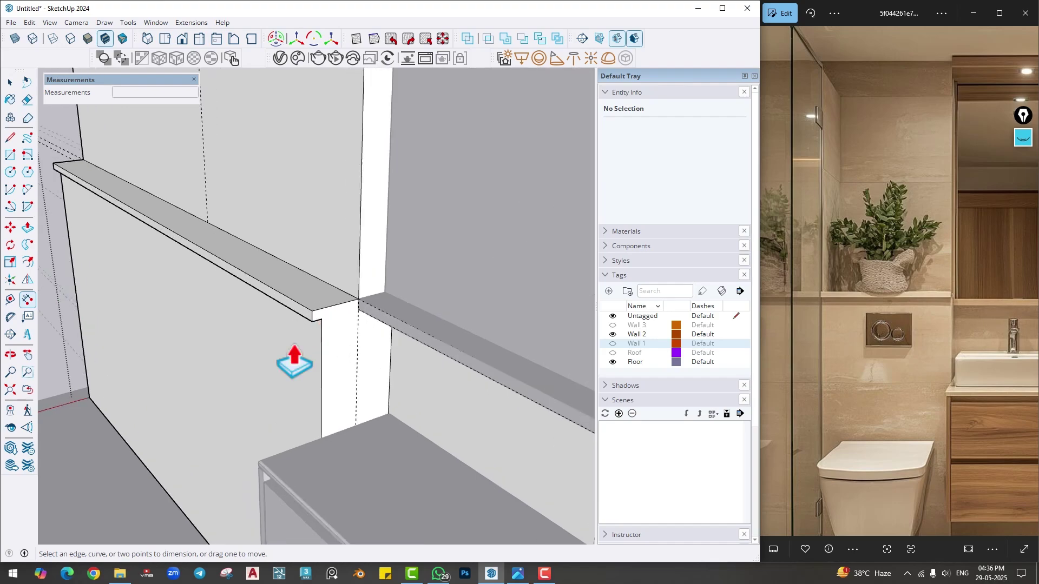
pyautogui.click(299, 331)
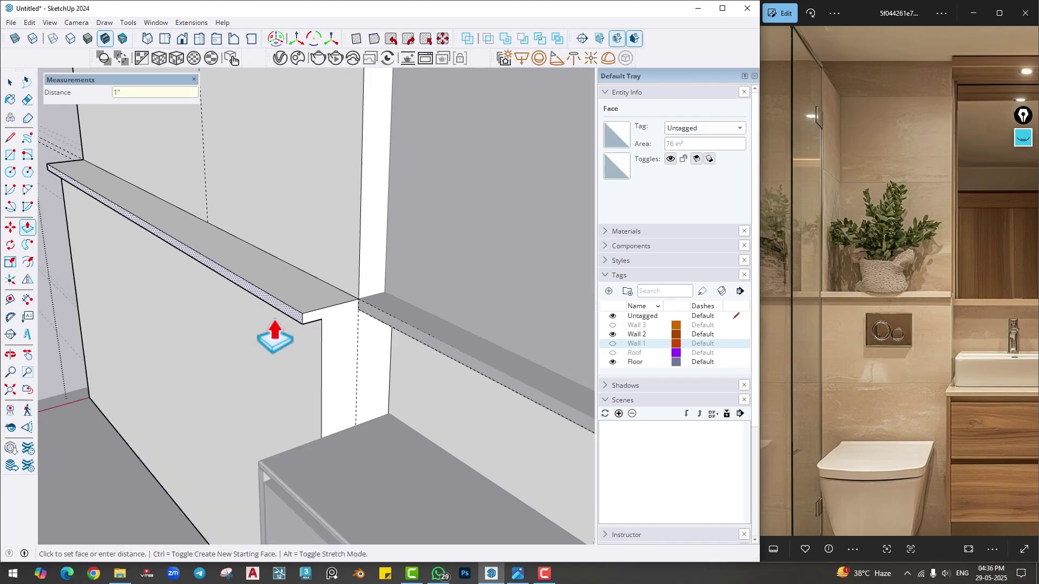
pyautogui.press('Escape')
pyautogui.moveTo(297, 371); pyautogui.dragTo(422, 346, button='middle')
# - Place a vertical guide on the panel, 2'6" from its edge beside the vanity
pyautogui.press('space')
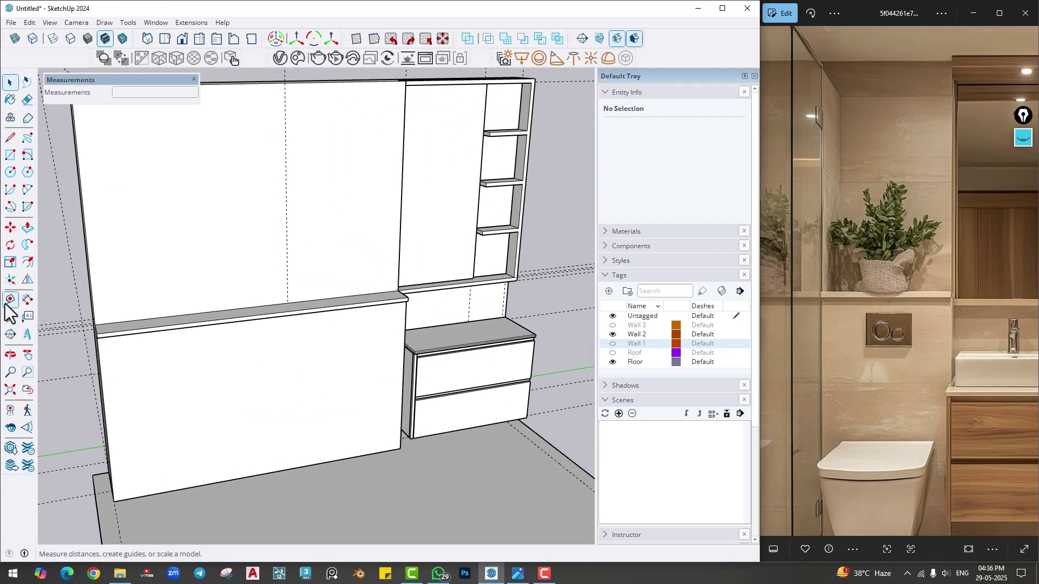
pyautogui.click(11, 299)
pyautogui.click(407, 390)
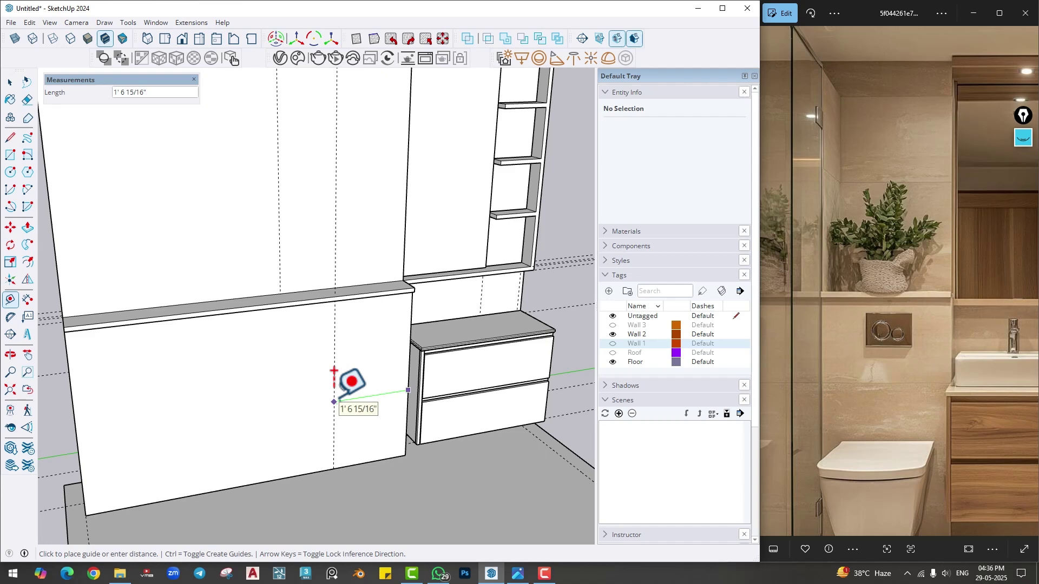
pyautogui.write("2'6")
pyautogui.press('Return')
# - Place a floor guide running out from the vertical guide's base and another 6 feet out, parallel to the panel's base
pyautogui.scroll(-4, 332, 373)
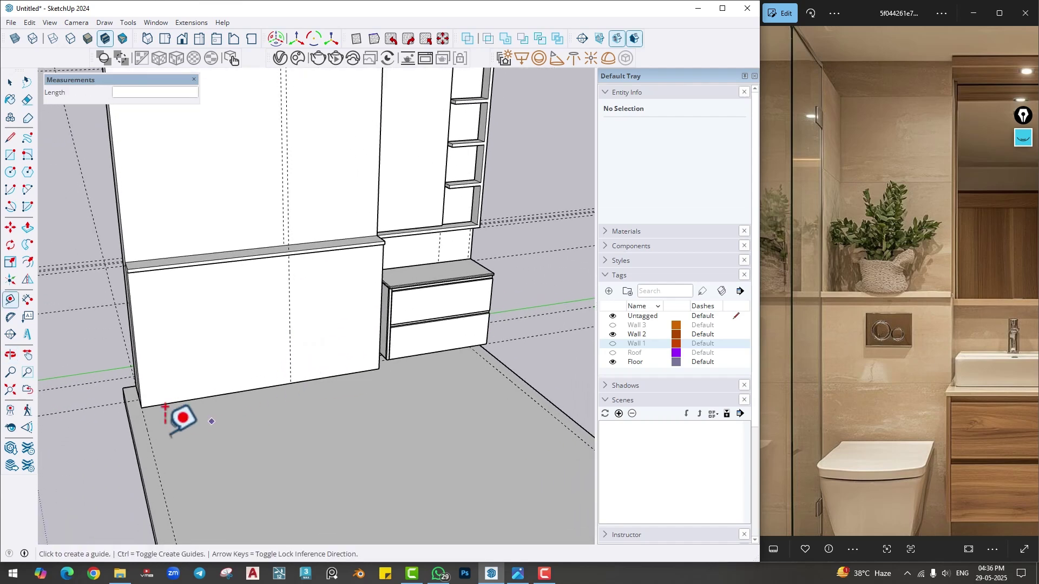
pyautogui.click(290, 383)
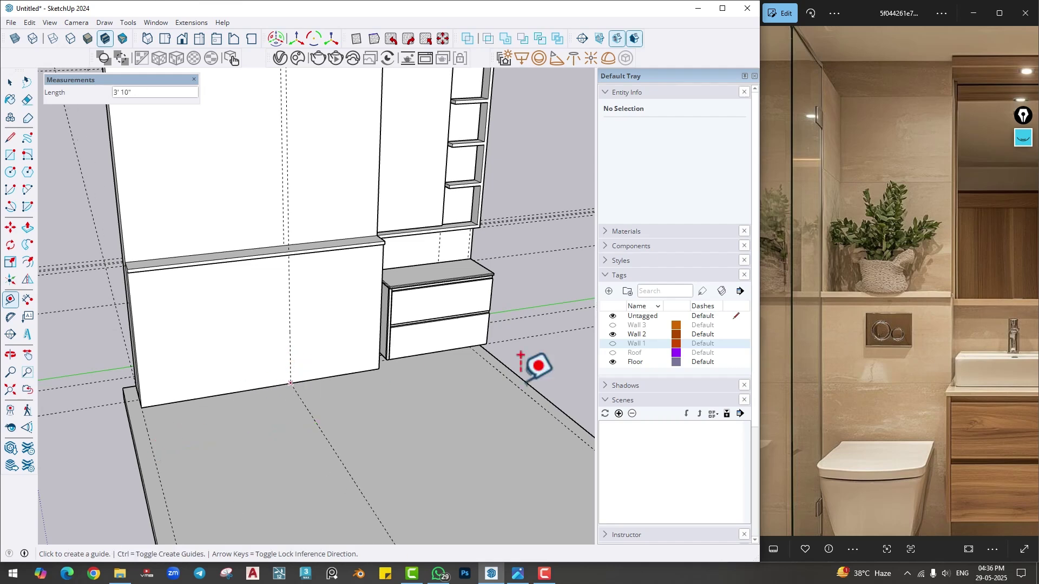
pyautogui.scroll(-3, 292, 378)
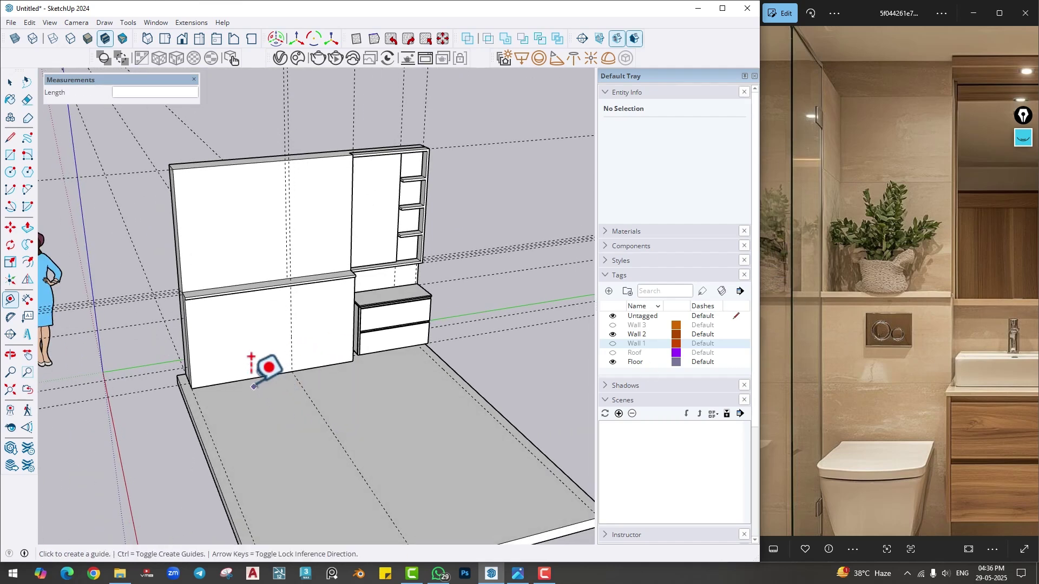
pyautogui.click(282, 393)
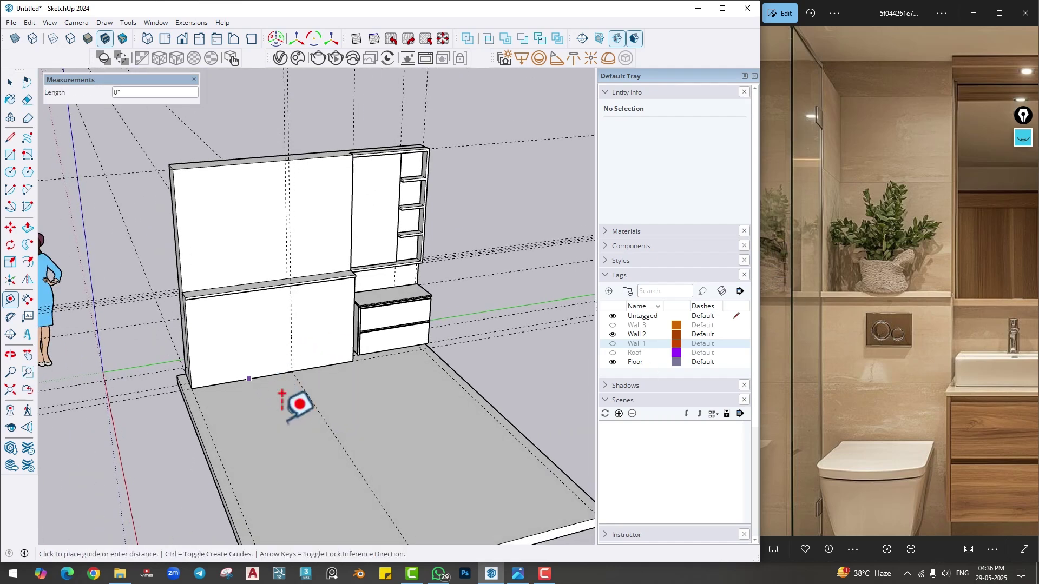
pyautogui.click(285, 421)
# - Add a parallel guide 2 inches inside each of the two floor guides to mark the curb's width
pyautogui.scroll(2, 283, 420)
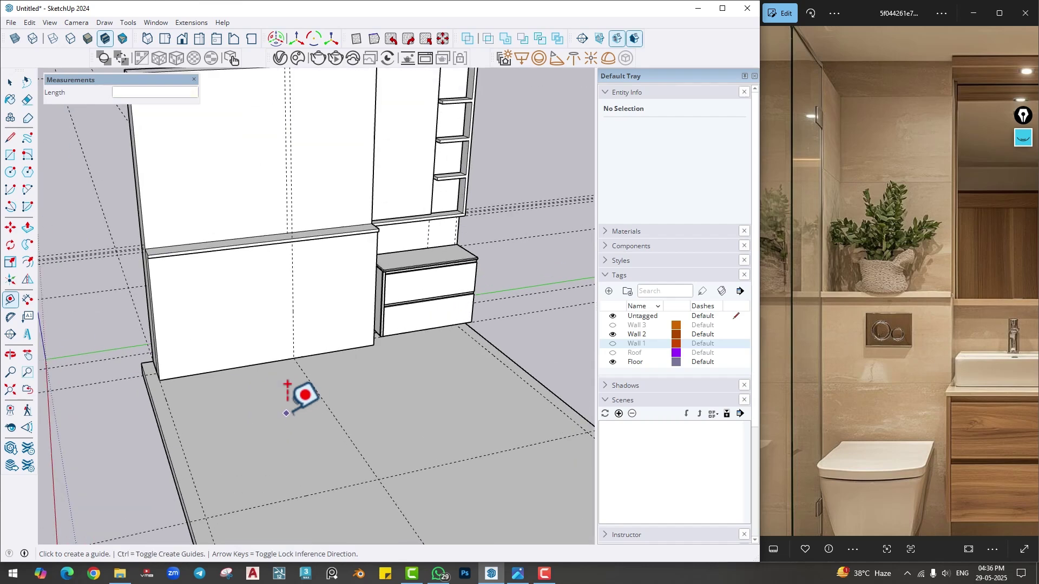
pyautogui.click(317, 399)
pyautogui.press('Return')
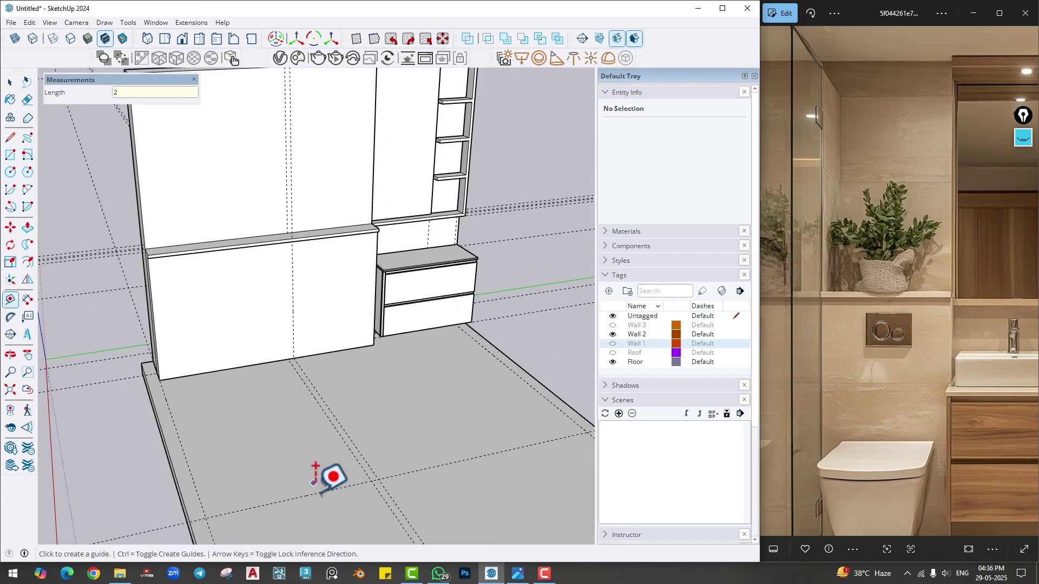
pyautogui.press('Return')
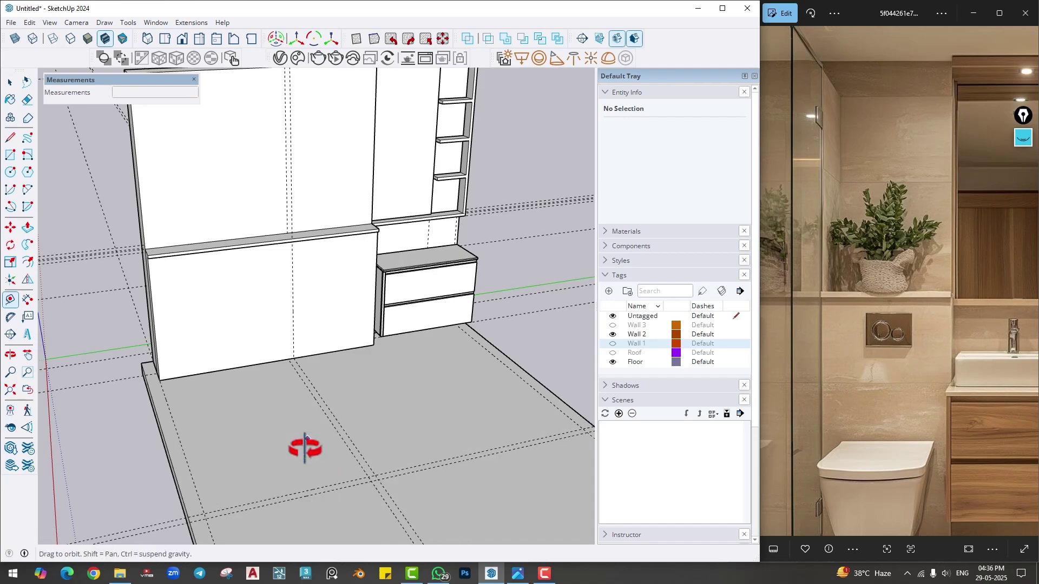
# - Exit editing of the wall group
pyautogui.press('r')
pyautogui.scroll(2, 292, 357)
pyautogui.press('space')
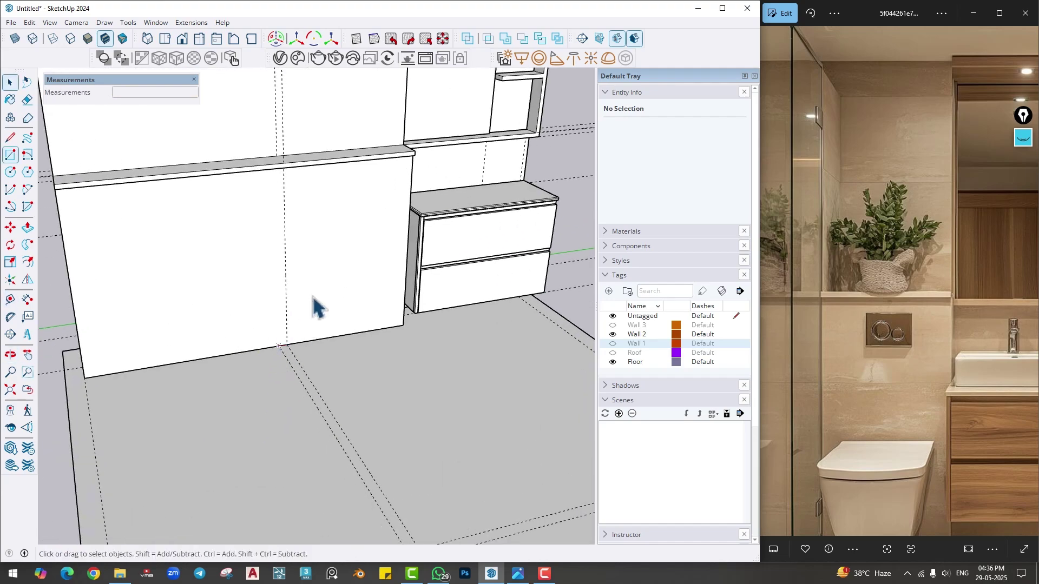
pyautogui.hotkey('ctrl', 'a')
pyautogui.press('Escape')
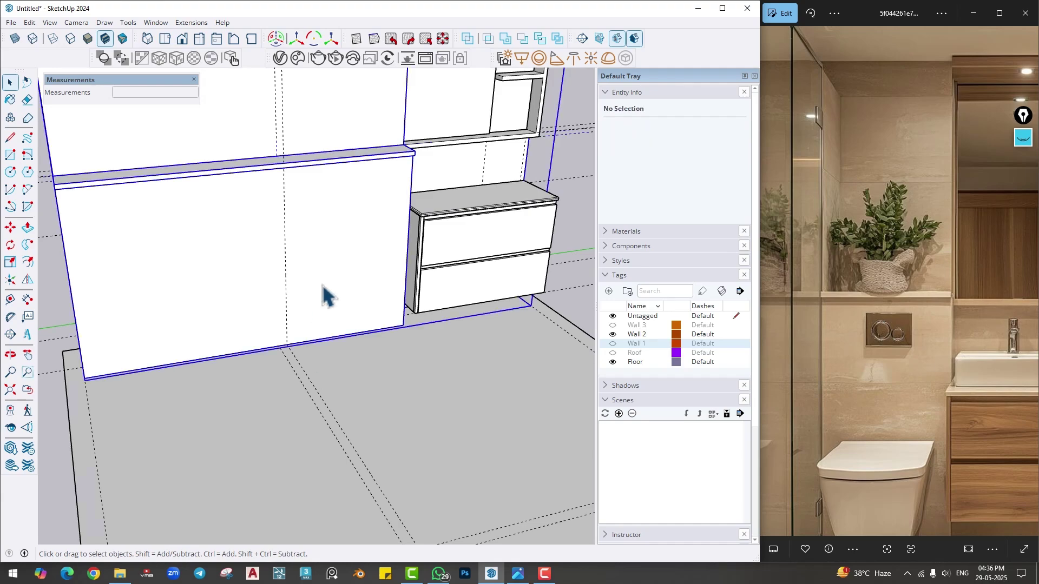
pyautogui.click(320, 332)
# - Draw a 6' by 2" floor rectangle out from the panel and a 2" by 3'8" rectangle across its outer end
pyautogui.press('r')
pyautogui.scroll(5, 273, 342)
pyautogui.click(280, 339)
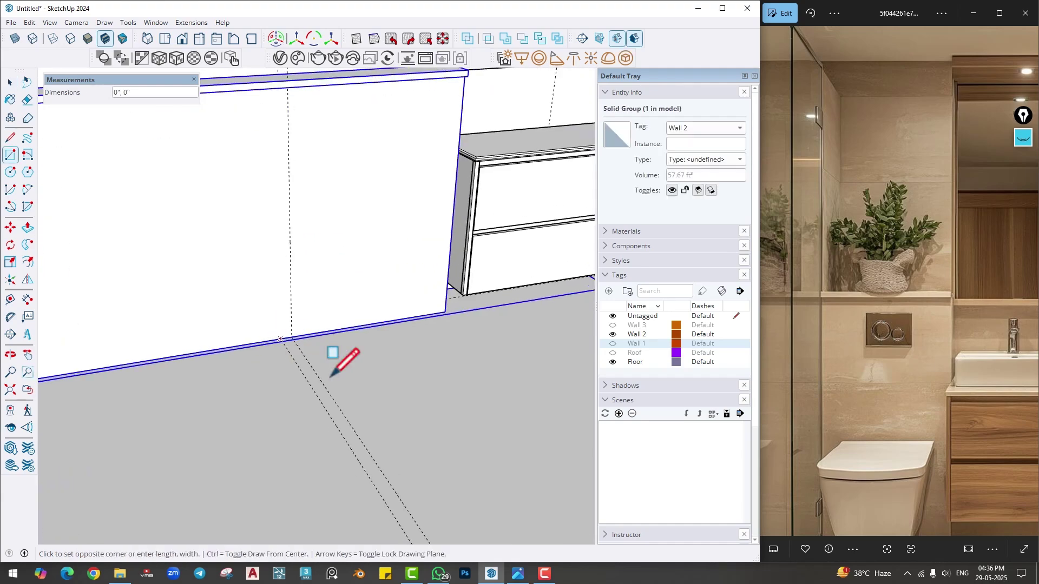
pyautogui.scroll(-3, 418, 476)
pyautogui.scroll(3, 371, 406)
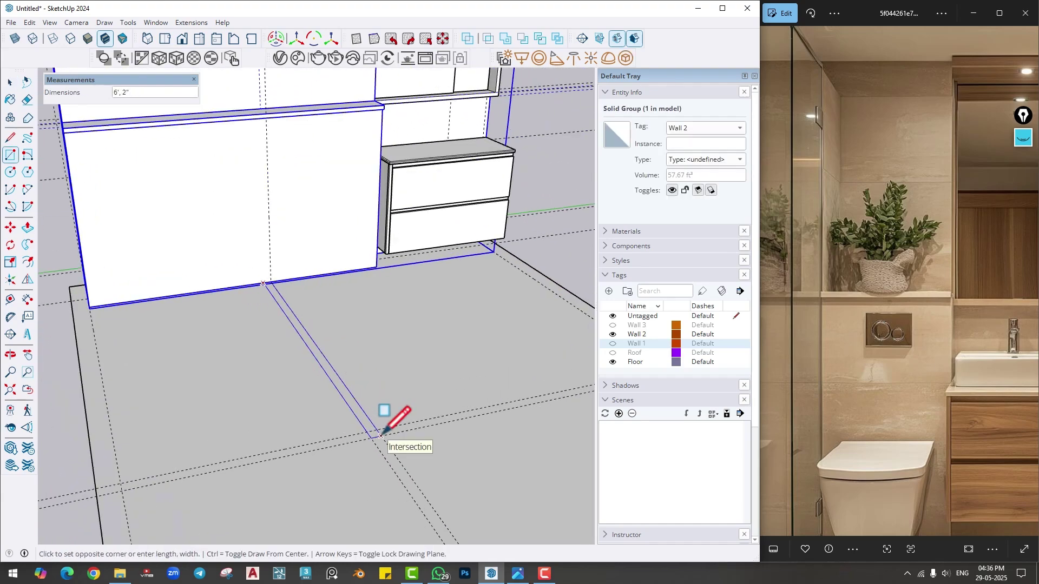
pyautogui.click(381, 436)
pyautogui.click(119, 490)
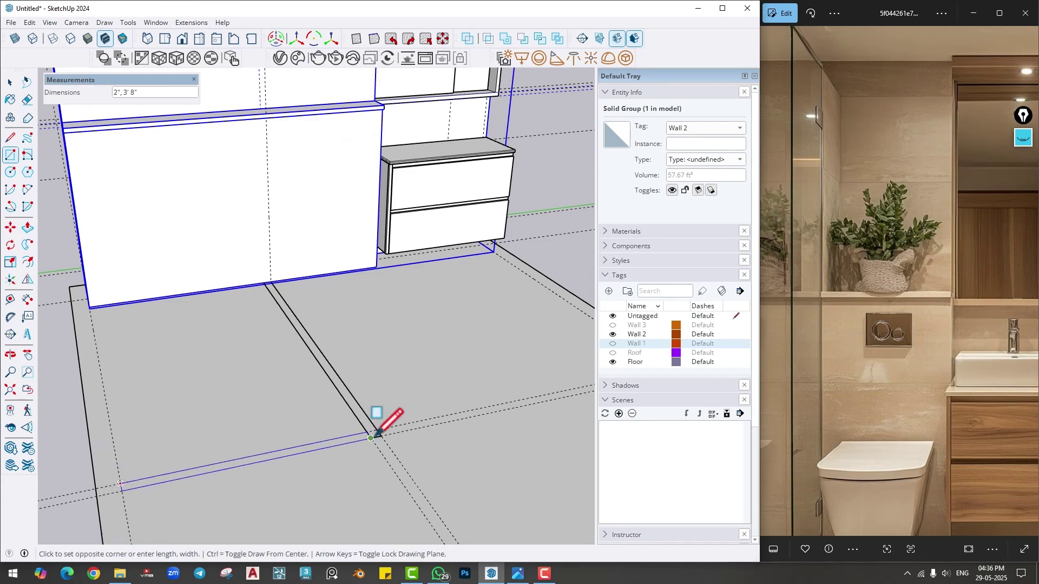
pyautogui.click(372, 432)
# - Erase the edge between the two floor rectangles to merge them into one L-shaped strip
pyautogui.press('e')
pyautogui.scroll(3, 372, 433)
pyautogui.scroll(-4, 372, 427)
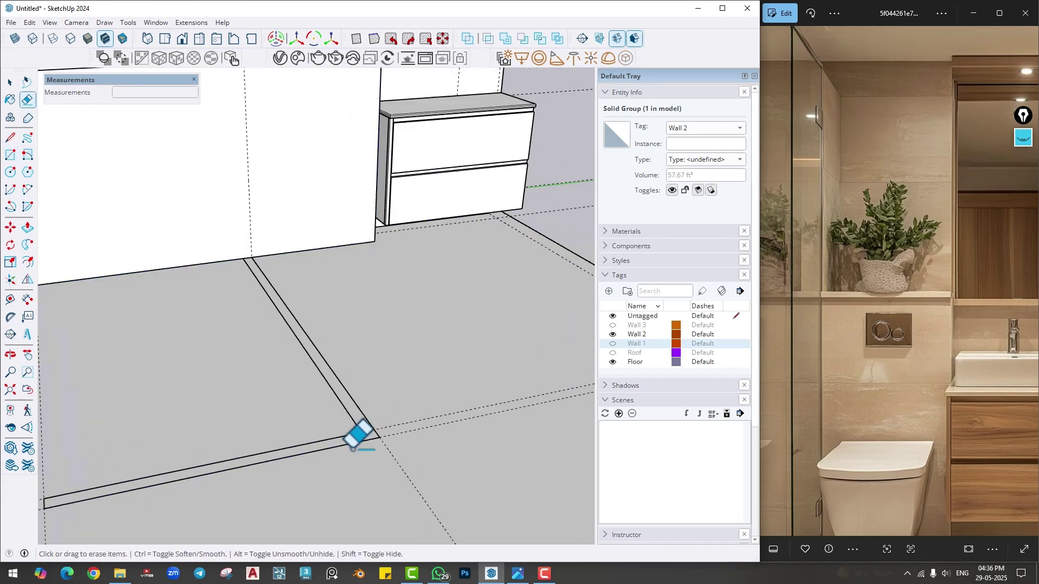
pyautogui.moveTo(359, 433); pyautogui.dragTo(355, 395, button='middle')
pyautogui.press('p')
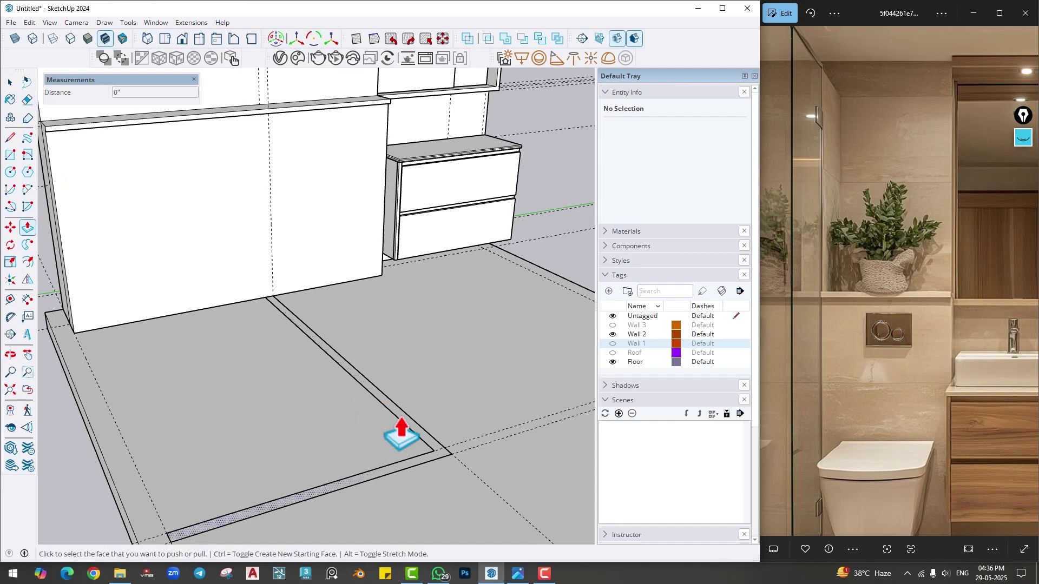
pyautogui.click(399, 429)
pyautogui.click(302, 347)
pyautogui.keyDown('shift'); pyautogui.moveTo(301, 348); pyautogui.dragTo(295, 424, button='middle'); pyautogui.keyUp('shift')
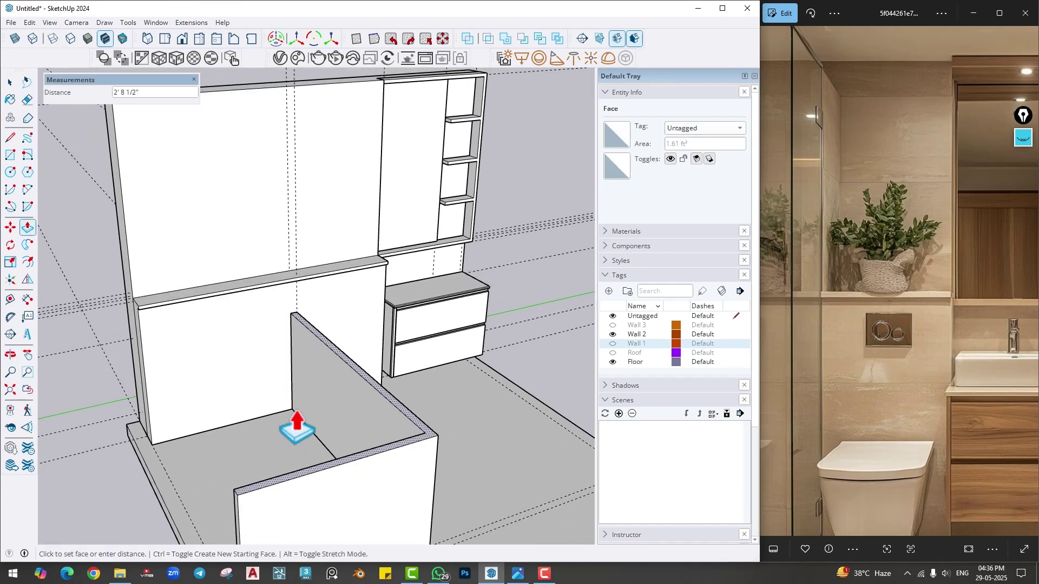
pyautogui.hotkey('ctrl', 'z')
# - Pull the L-shaped floor strip up 2 inches to form a curb
pyautogui.click(352, 487)
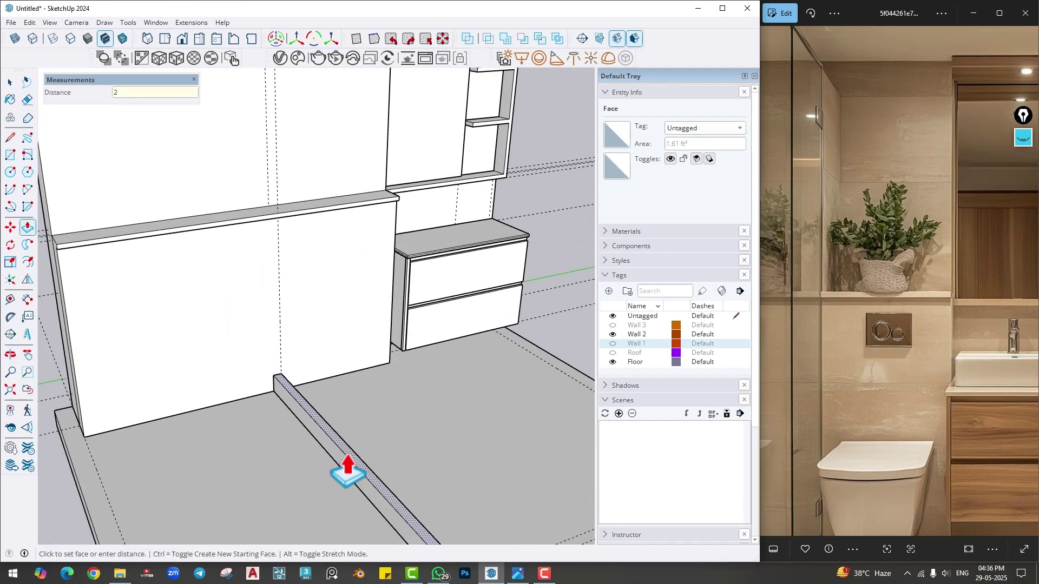
pyautogui.write('2')
pyautogui.press('Return')
pyautogui.keyDown('shift'); pyautogui.moveTo(348, 482); pyautogui.dragTo(297, 383, button='middle'); pyautogui.keyUp('shift')
pyautogui.scroll(-2, 313, 425)
# - Select all geometry of the L-shaped curb and make it a group
pyautogui.press('space')
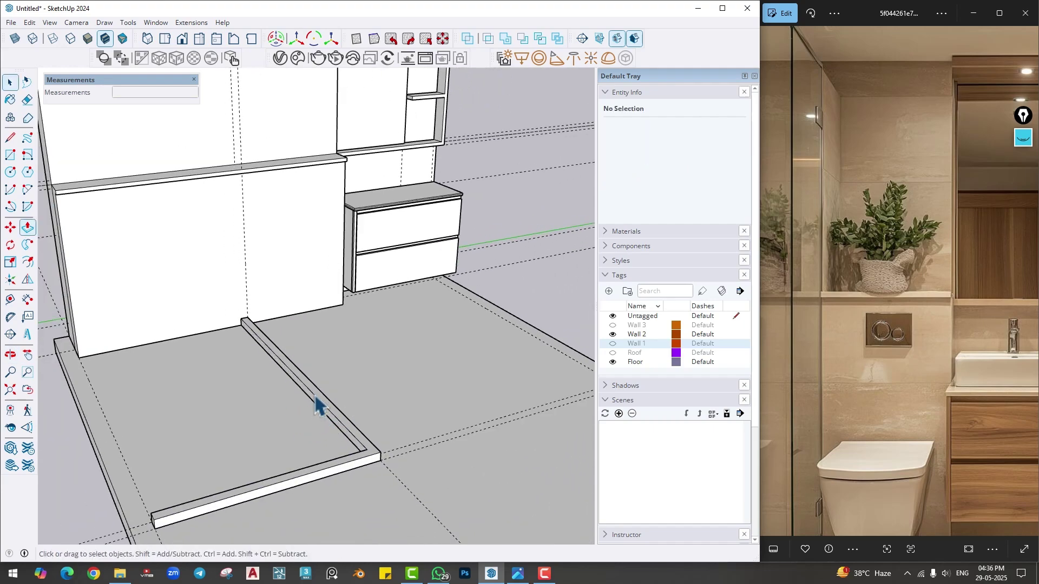
pyautogui.click(318, 403)
pyautogui.rightClick(318, 403)
pyautogui.click(345, 242)
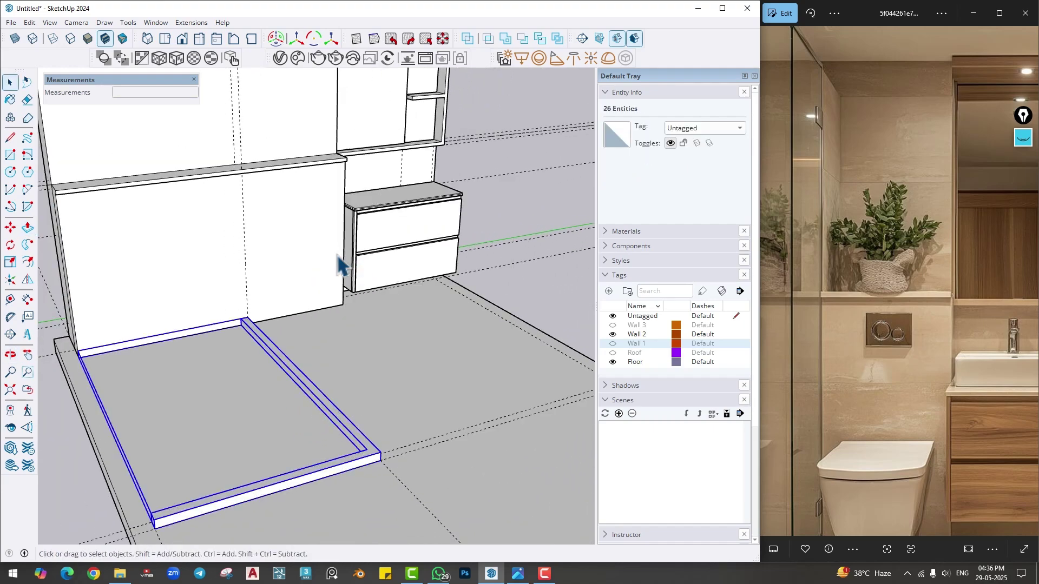
# - Place a guide along the top of the curb's long leg, just inside its outer edge
pyautogui.scroll(5, 252, 325)
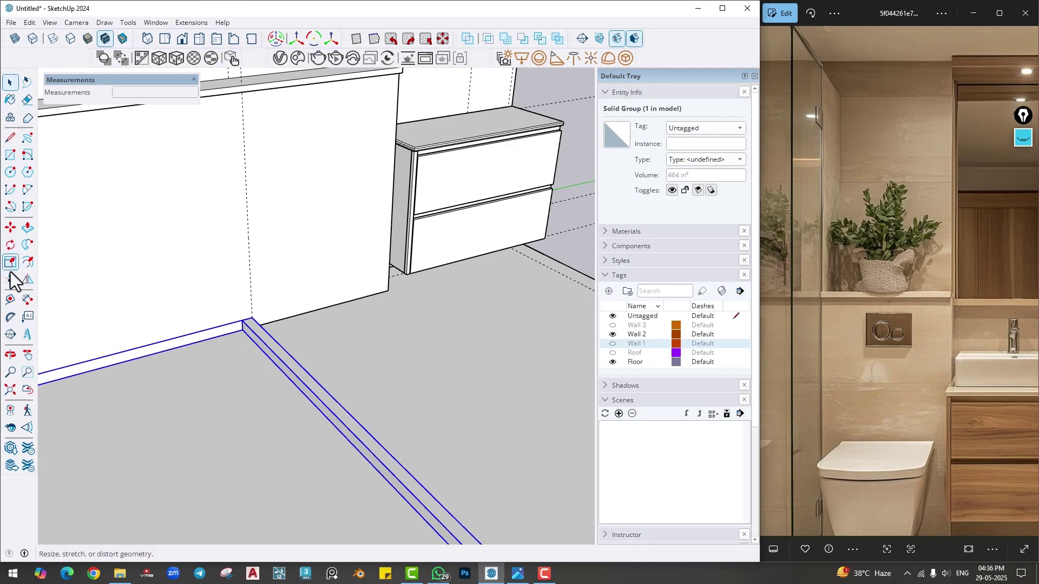
pyautogui.click(10, 299)
pyautogui.scroll(2, 260, 327)
pyautogui.click(290, 345)
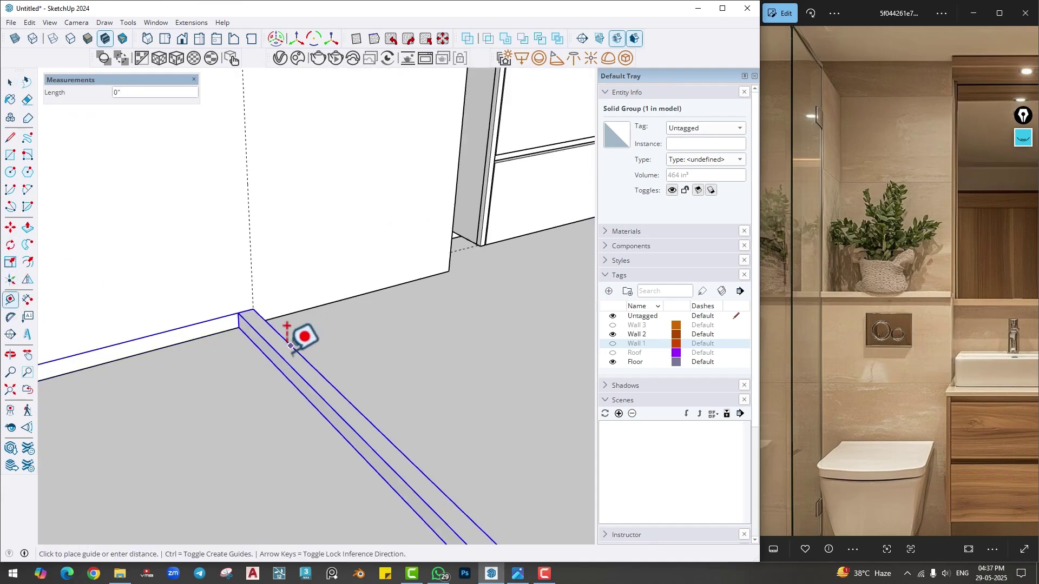
pyautogui.scroll(5, 281, 333)
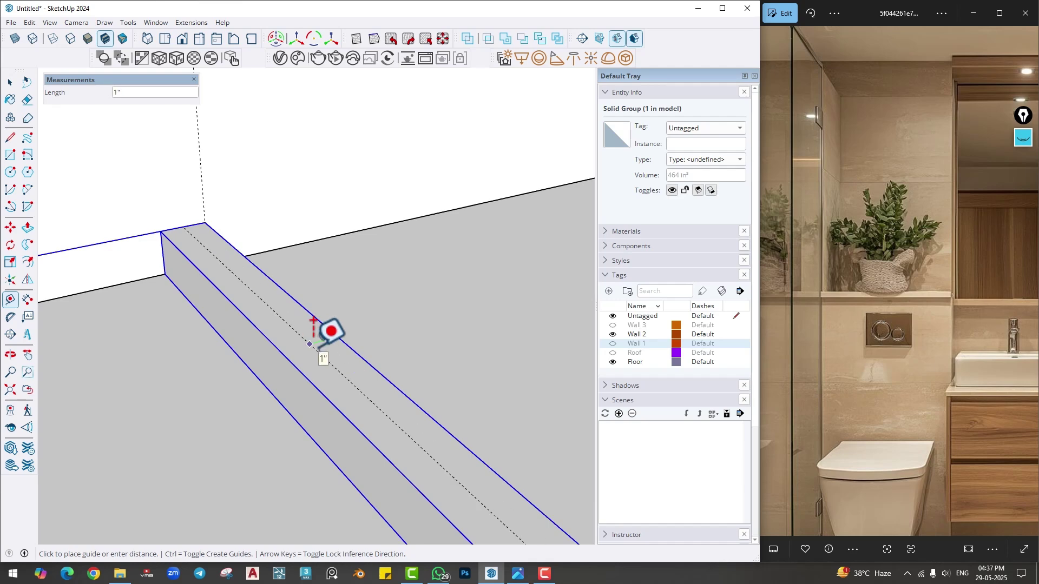
# - Place a matching guide along the top of the curb's short leg, parallel to its outer edge
pyautogui.moveTo(327, 331); pyautogui.dragTo(371, 366, button='middle')
pyautogui.scroll(3, 461, 391)
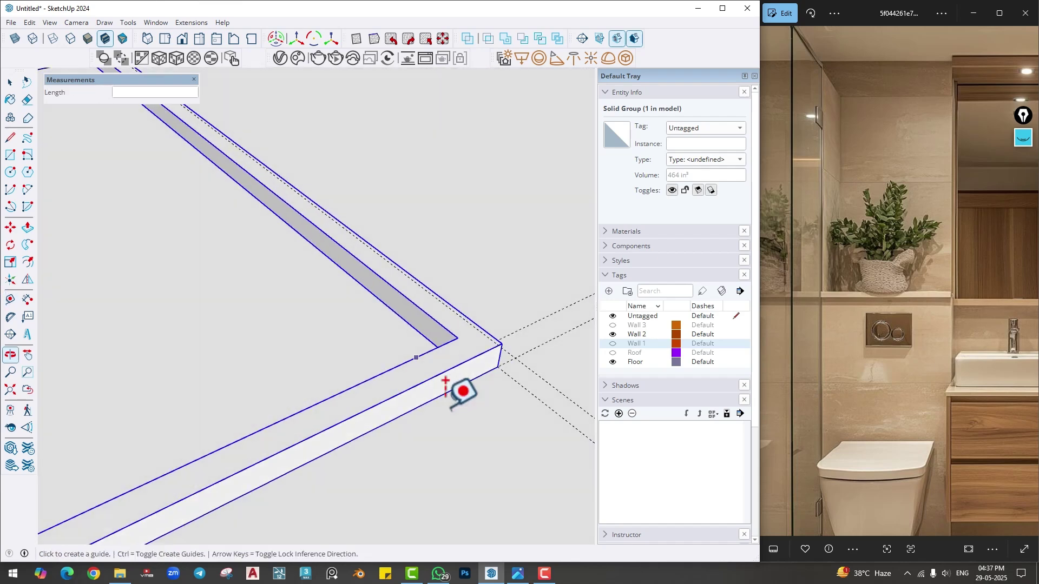
pyautogui.click(401, 373)
pyautogui.moveTo(399, 371); pyautogui.dragTo(313, 294, button='middle')
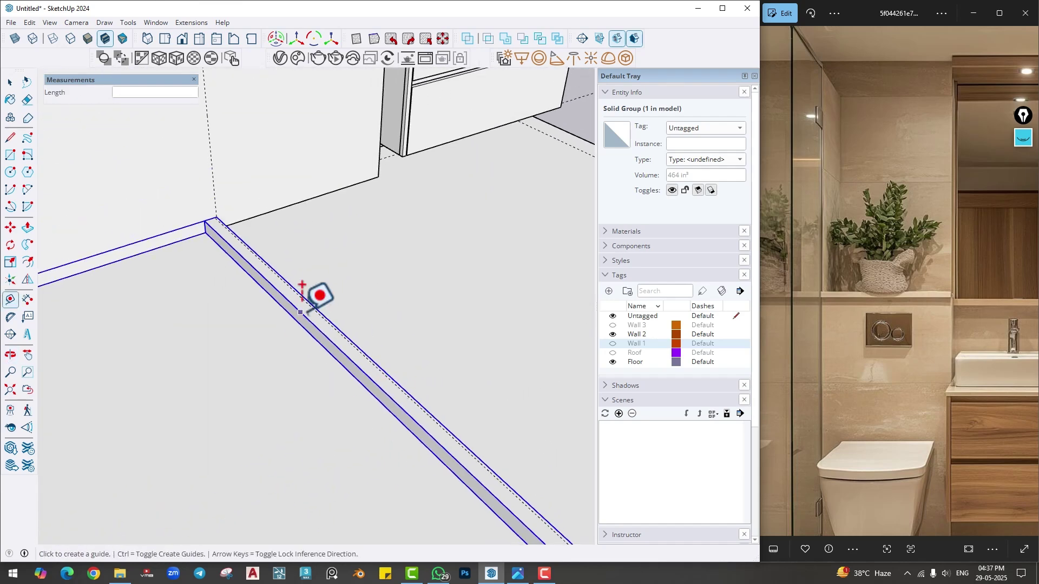
pyautogui.scroll(3, 266, 277)
pyautogui.scroll(-3, 338, 366)
pyautogui.scroll(3, 458, 399)
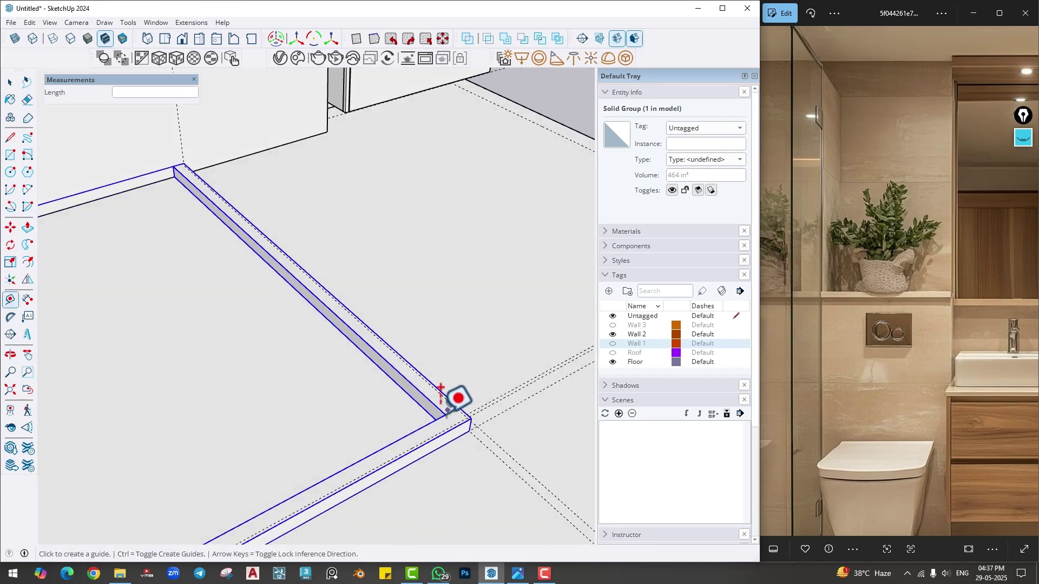
# - Place a guide across the curb's long leg, 3' from the inner edge of the short leg
pyautogui.scroll(2, 465, 427)
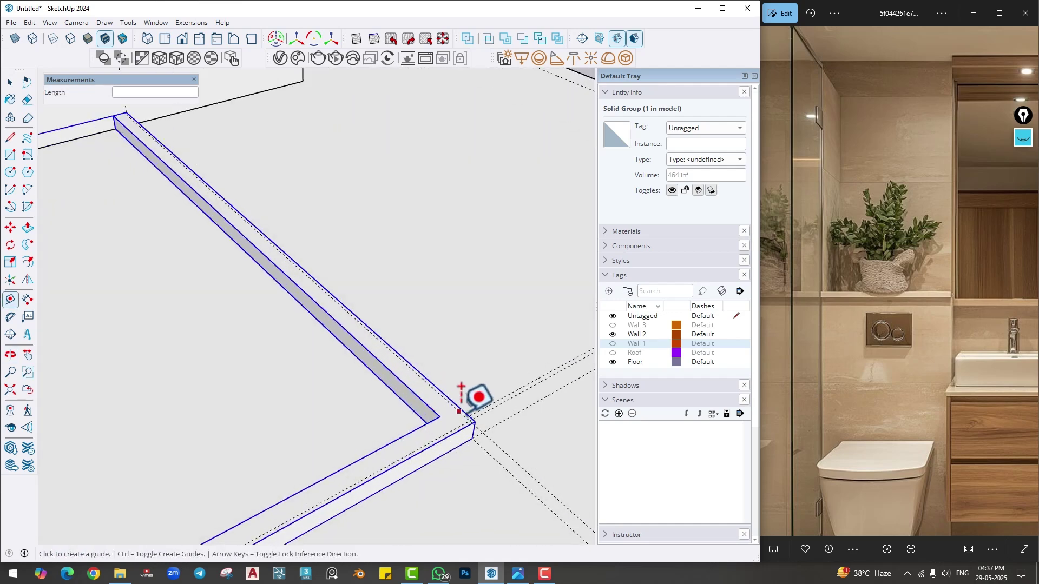
pyautogui.click(422, 426)
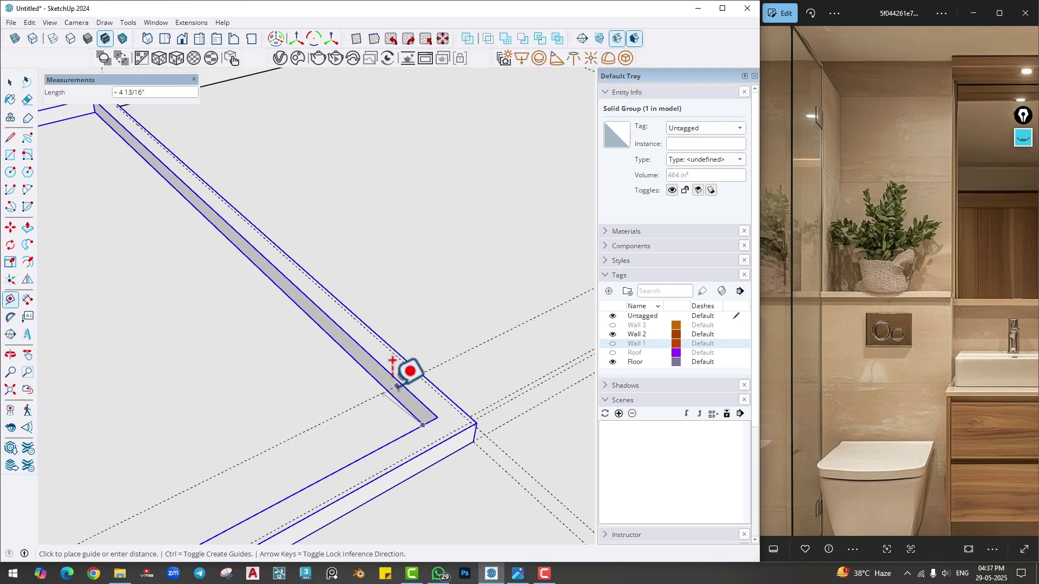
pyautogui.write("3'")
pyautogui.press('Return')
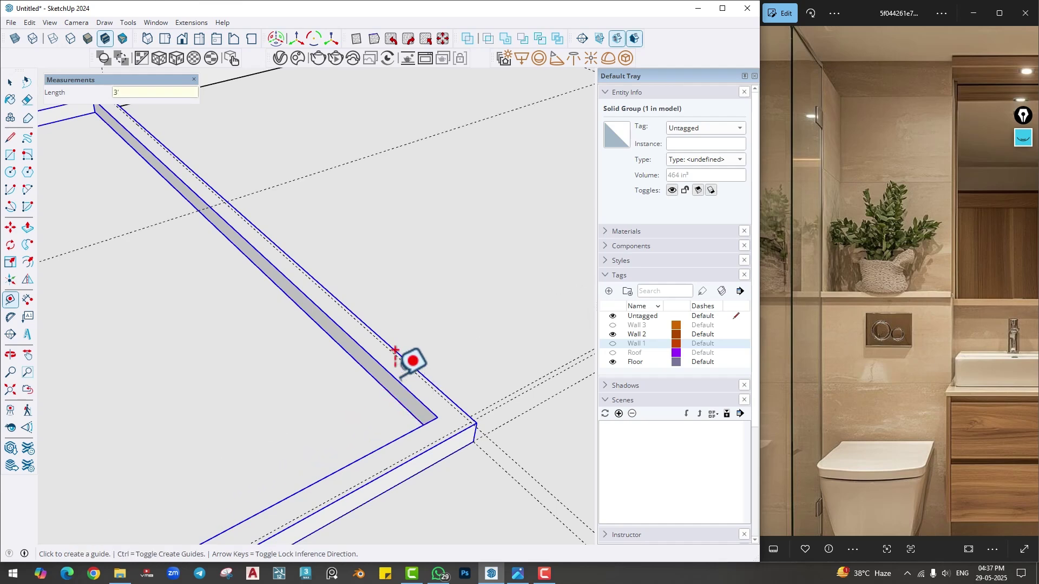
# - Draw a narrow rectangle on the curb's long leg between its guide and outer edge, from the wall to the 3' guide
pyautogui.moveTo(187, 258); pyautogui.dragTo(238, 271, button='middle')
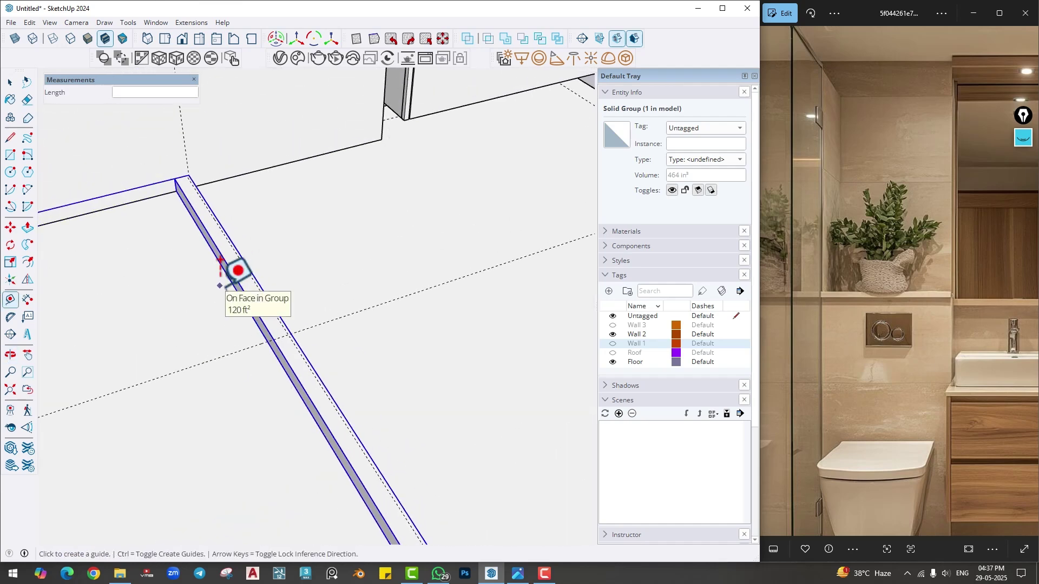
pyautogui.press('r')
pyautogui.scroll(3, 184, 157)
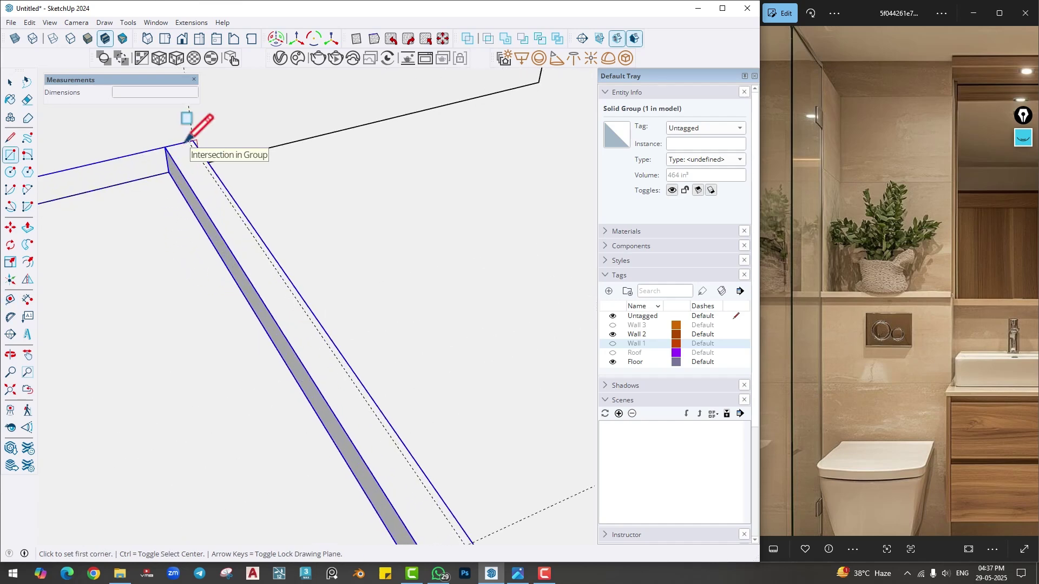
pyautogui.click(186, 142)
pyautogui.moveTo(458, 527); pyautogui.dragTo(404, 458, button='middle')
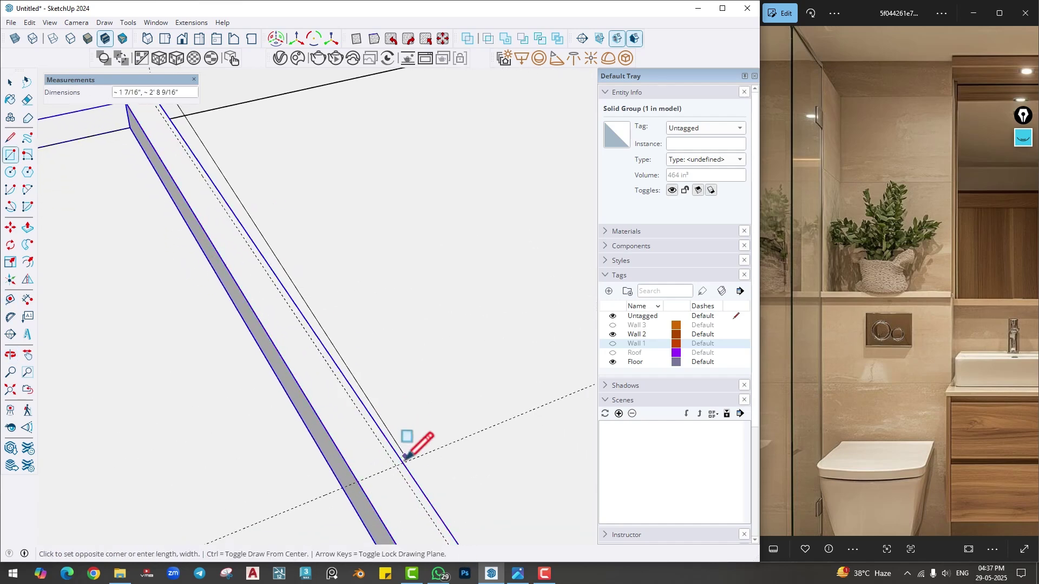
pyautogui.click(404, 459)
# - Pull the narrow rectangle up 7' 10" to form the shower glass panel
pyautogui.press('p')
pyautogui.click(393, 467)
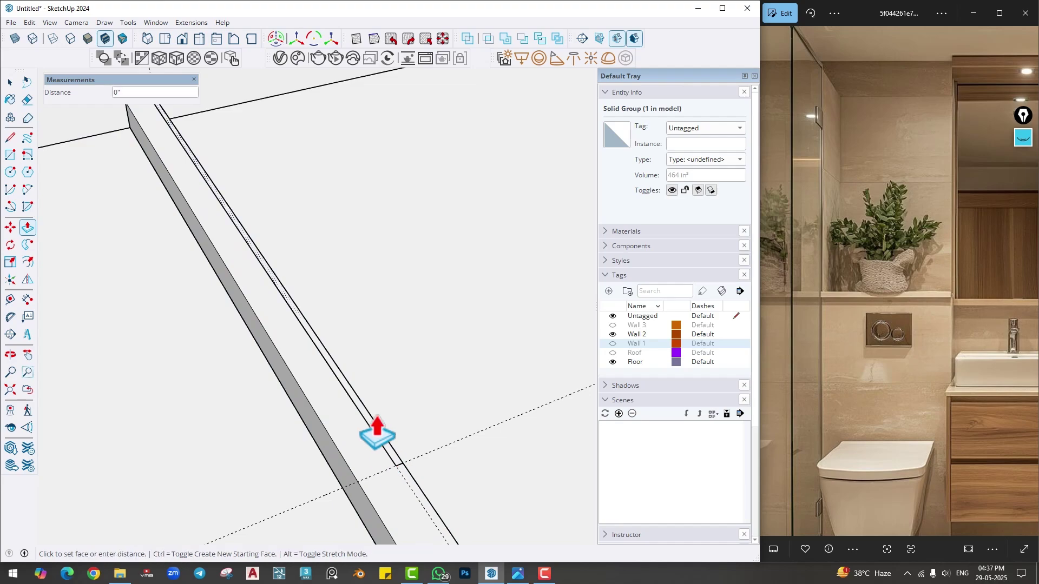
pyautogui.scroll(-4, 353, 298)
pyautogui.moveTo(353, 296); pyautogui.dragTo(213, 204, button='middle')
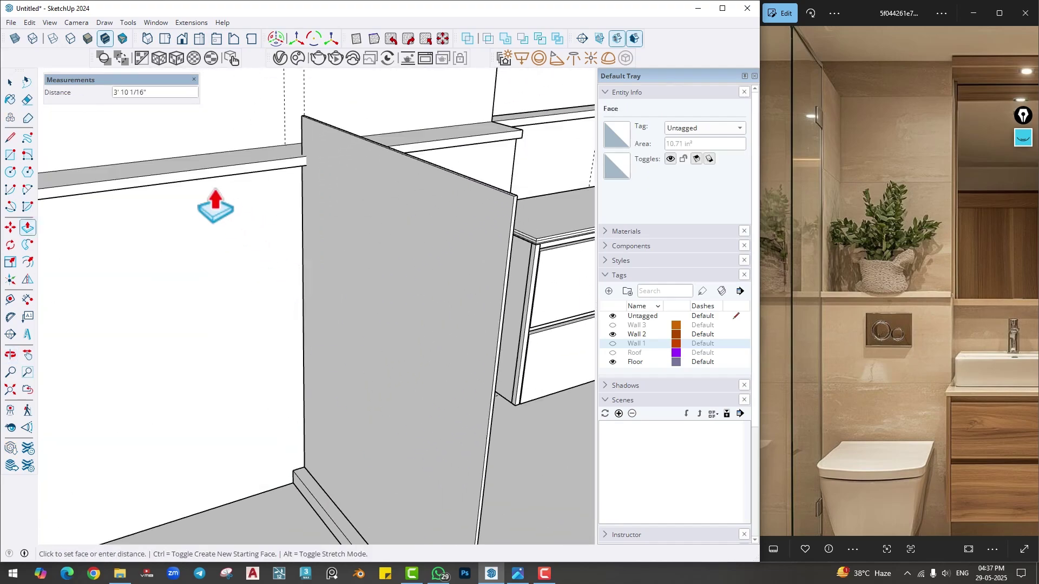
pyautogui.scroll(-4, 271, 254)
pyautogui.scroll(3, 271, 243)
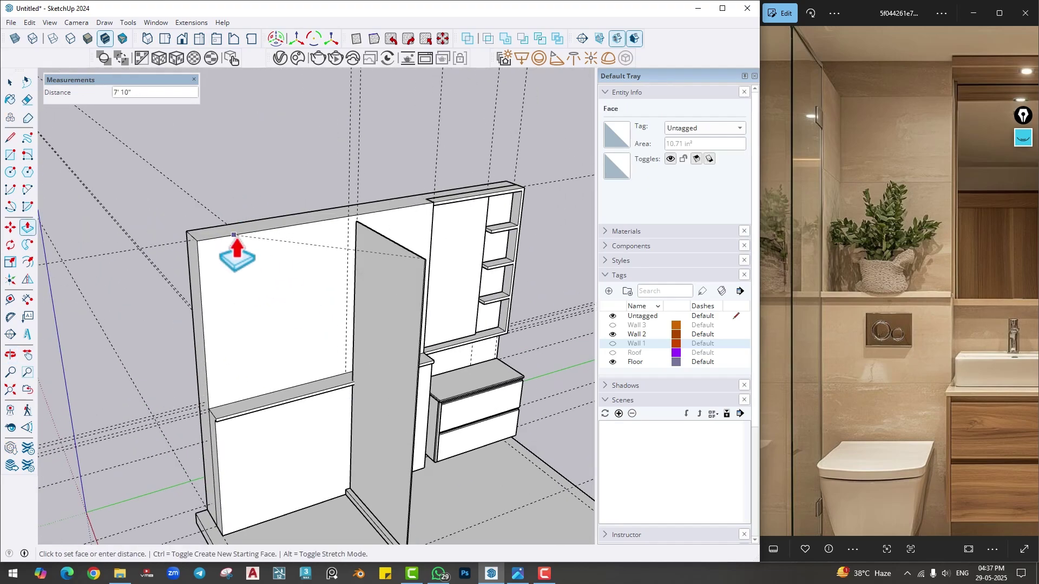
# - Draw lines on the glass panel's face outlining the end of the wall ledge where the two meet
pyautogui.scroll(5, 370, 392)
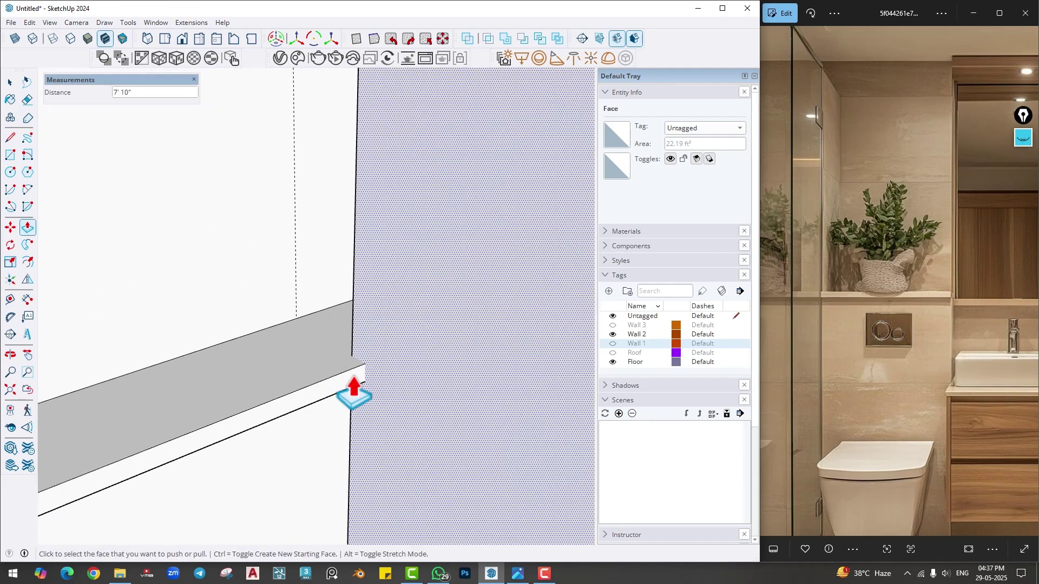
pyautogui.press('l')
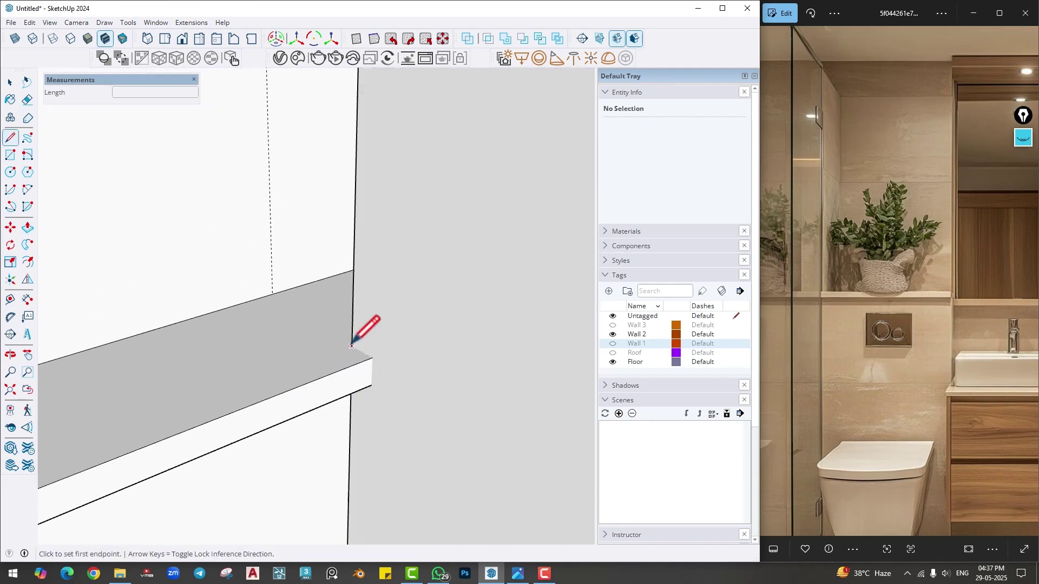
pyautogui.click(352, 346)
pyautogui.moveTo(376, 383)
pyautogui.mouseDown(button='middle')
pyautogui.moveTo(376, 274)
pyautogui.moveTo(396, 332)
pyautogui.moveTo(360, 381)
pyautogui.mouseUp(button='middle')
pyautogui.click(355, 384)
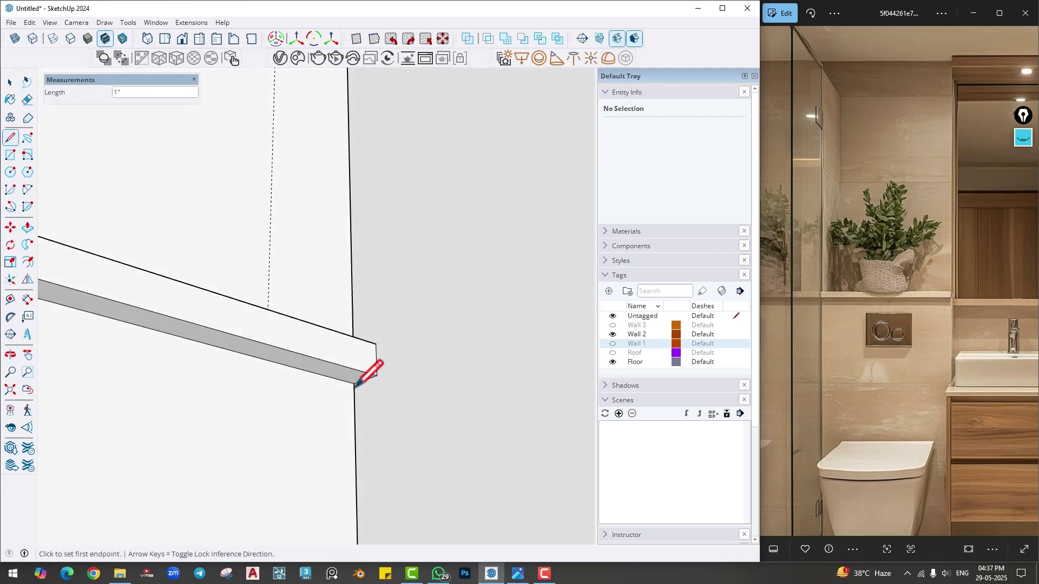
# - Select all geometry of the glass panel and make it a group
pyautogui.press('space')
pyautogui.tripleClick(424, 387)
pyautogui.rightClick(424, 387)
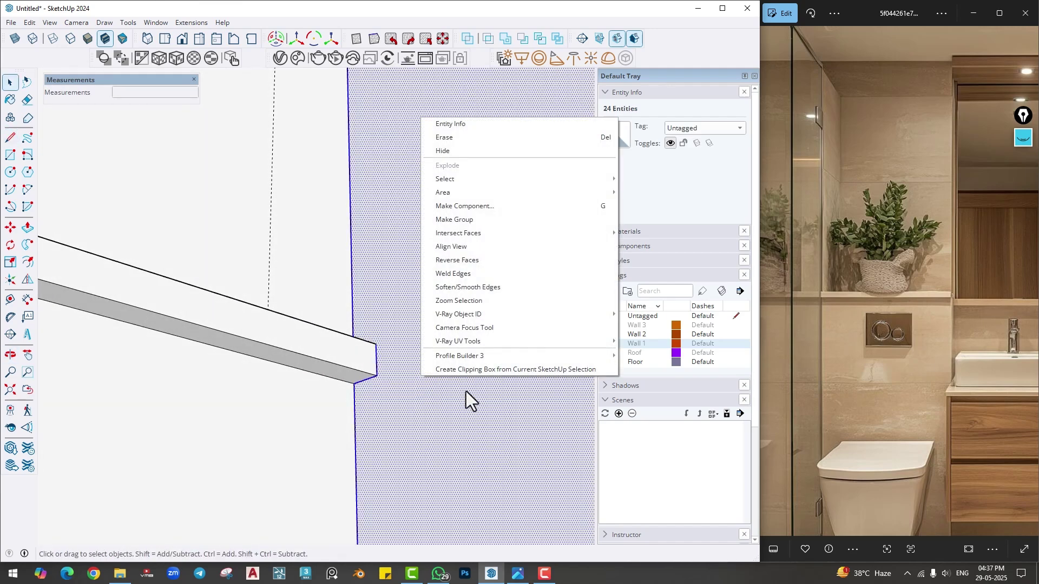
pyautogui.click(457, 220)
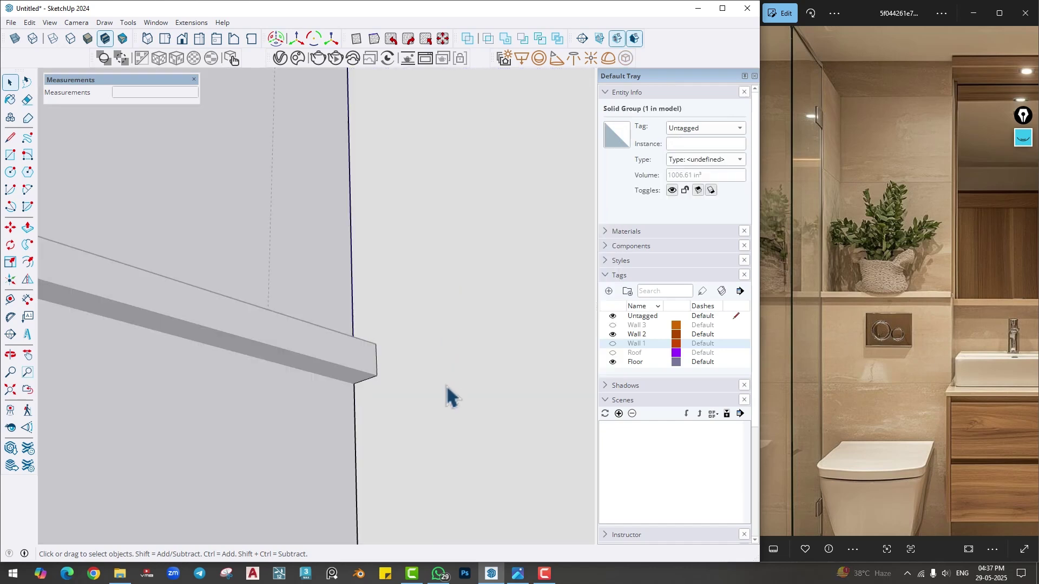
# - Inside the panel group, push the ledge-sized square through the 5/16" thickness to cut a notch around the ledge
pyautogui.doubleClick(414, 404)
pyautogui.press('p')
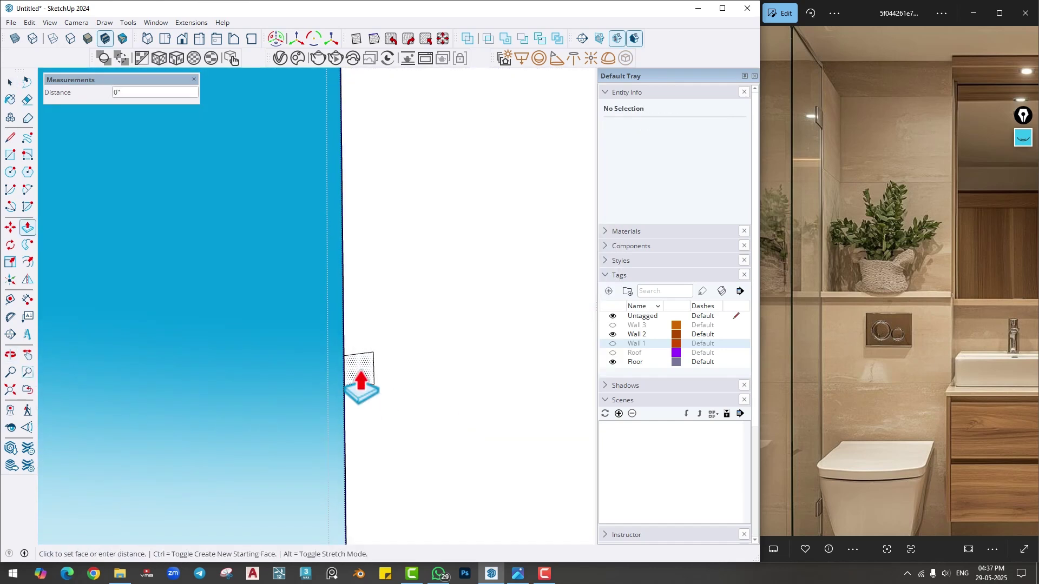
pyautogui.click(360, 375)
pyautogui.moveTo(376, 375); pyautogui.dragTo(355, 398)
pyautogui.press('p')
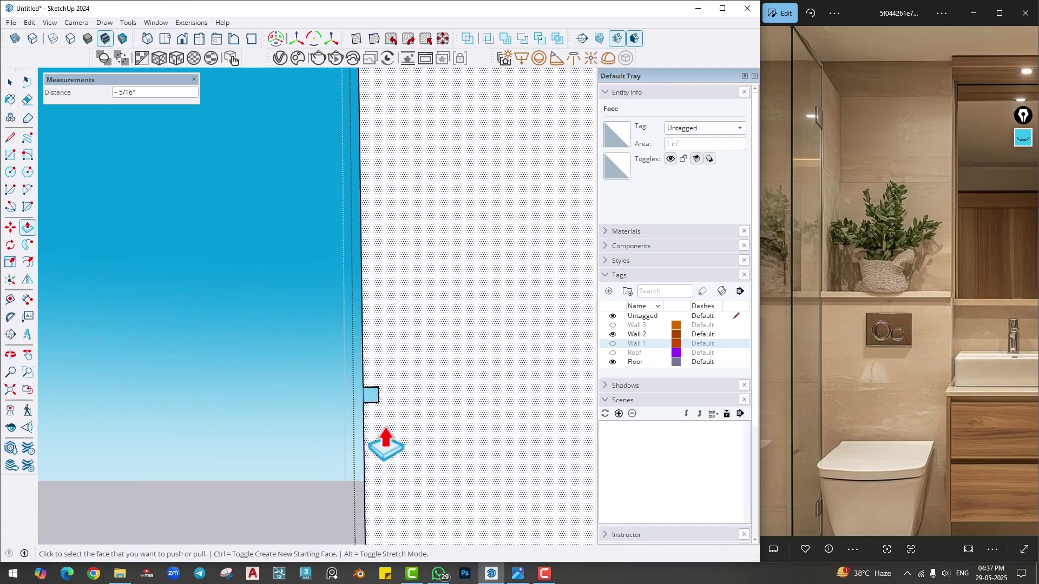
pyautogui.press('space')
# - Place a guide across the ledge top in line with the wall's vertical guide, and a parallel guide 4" from it
pyautogui.scroll(-5, 383, 416)
pyautogui.scroll(-4, 397, 403)
pyautogui.moveTo(397, 403)
pyautogui.mouseDown(button='middle')
pyautogui.moveTo(398, 441)
pyautogui.moveTo(139, 466)
pyautogui.moveTo(151, 501)
pyautogui.mouseUp(button='middle')
pyautogui.scroll(5, 238, 419)
pyautogui.moveTo(242, 414); pyautogui.dragTo(241, 457, button='middle')
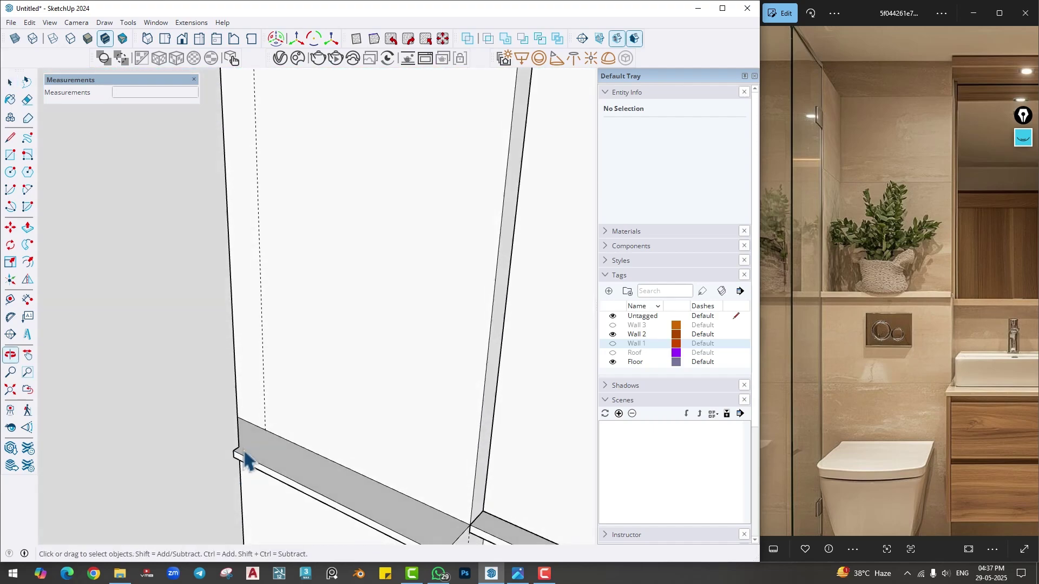
pyautogui.scroll(3, 262, 448)
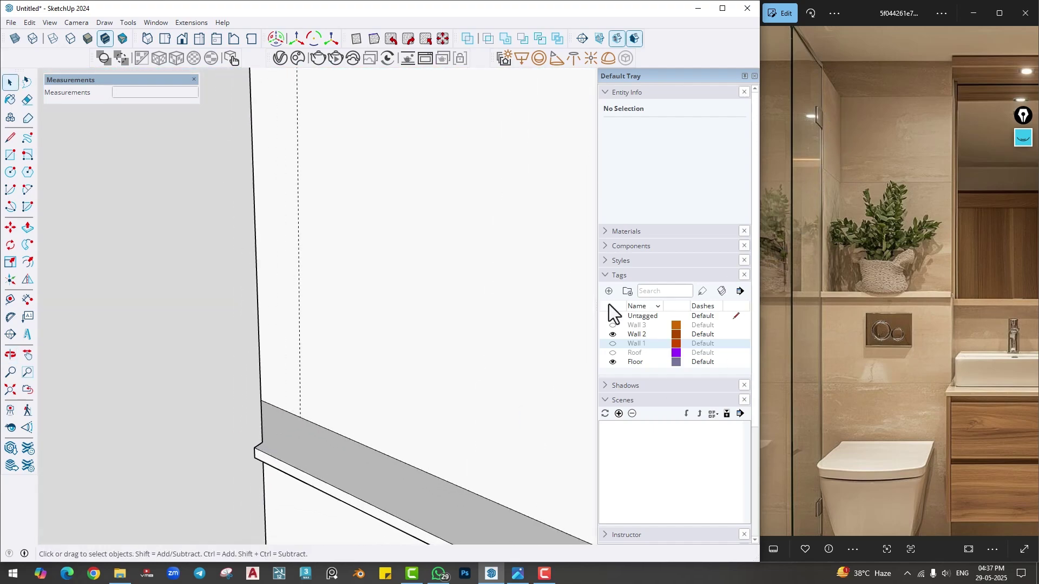
pyautogui.click(11, 299)
pyautogui.scroll(-4, 352, 429)
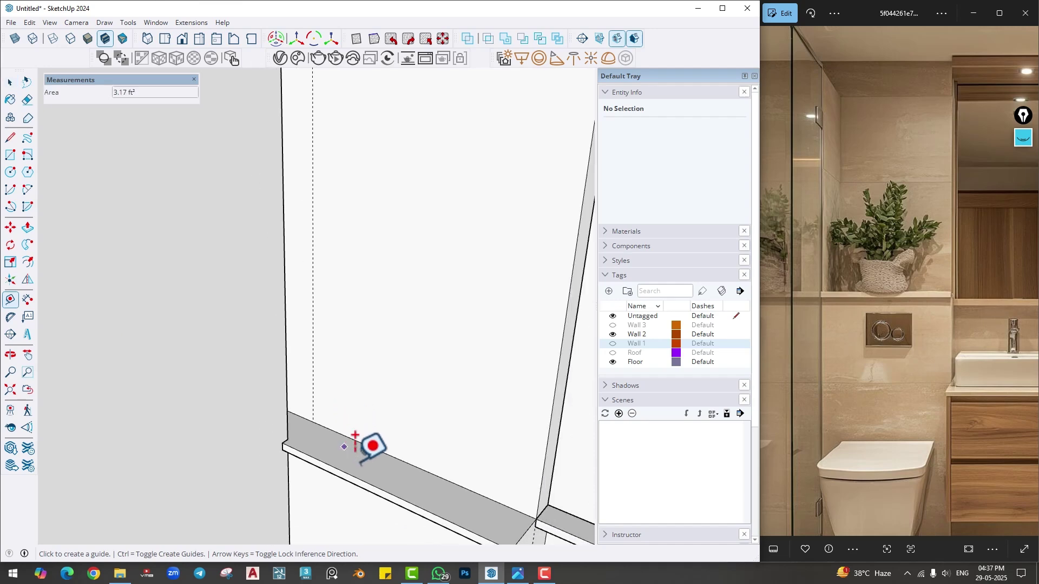
pyautogui.click(445, 501)
pyautogui.scroll(3, 319, 426)
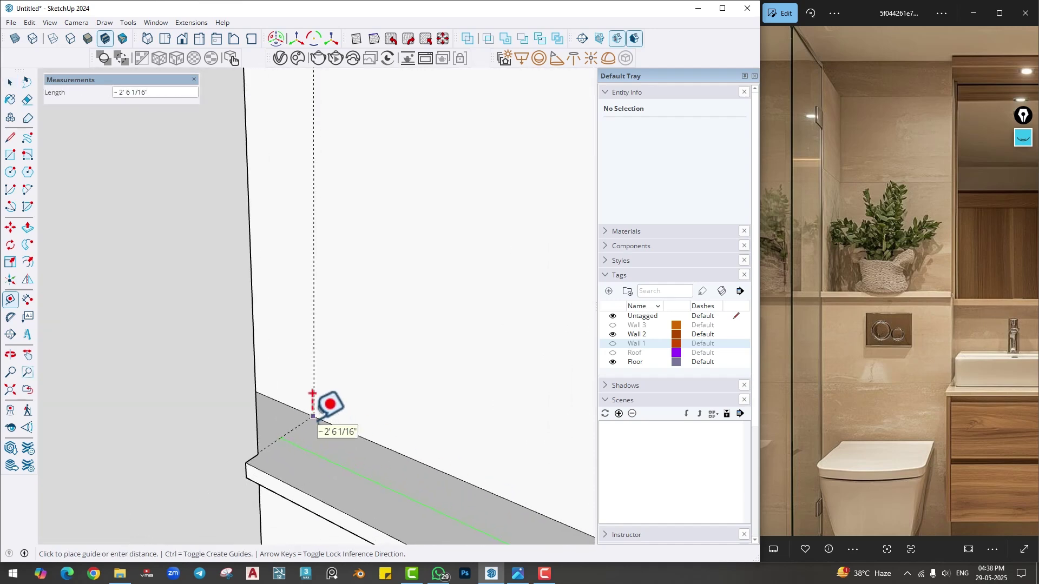
pyautogui.scroll(2, 279, 425)
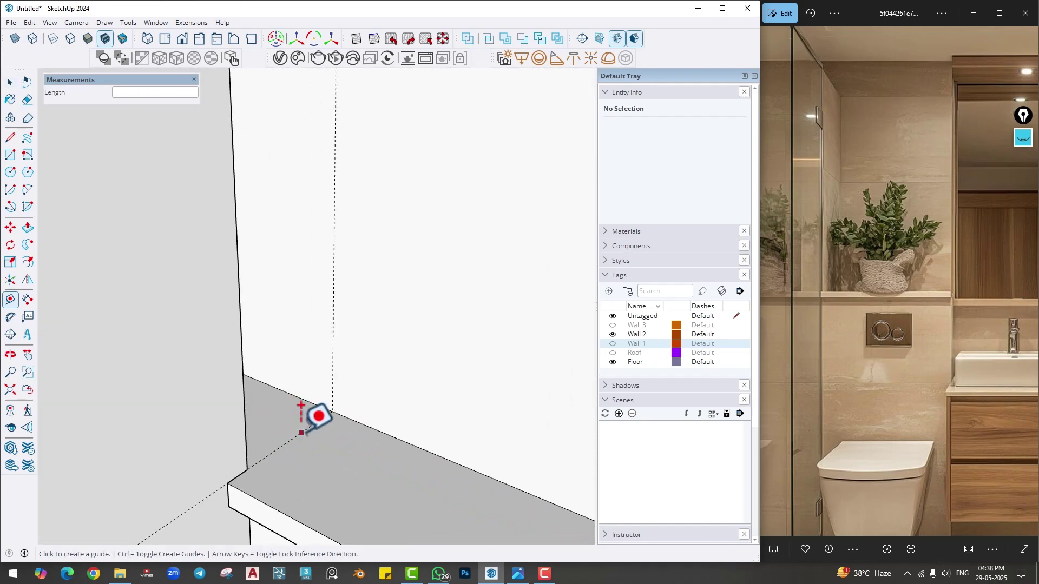
pyautogui.click(302, 433)
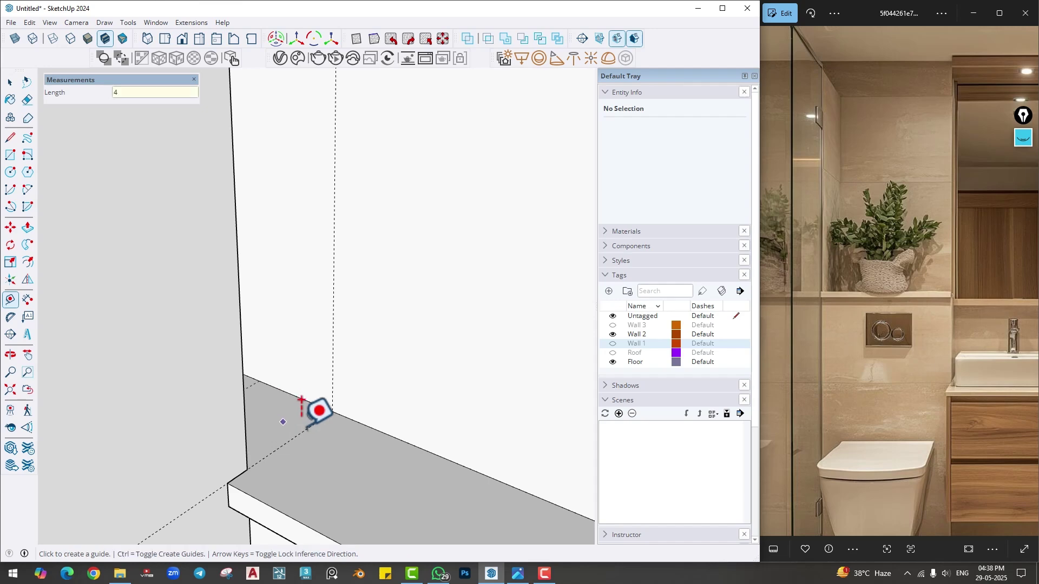
pyautogui.moveTo(302, 400); pyautogui.dragTo(324, 419, button='middle')
pyautogui.press('r')
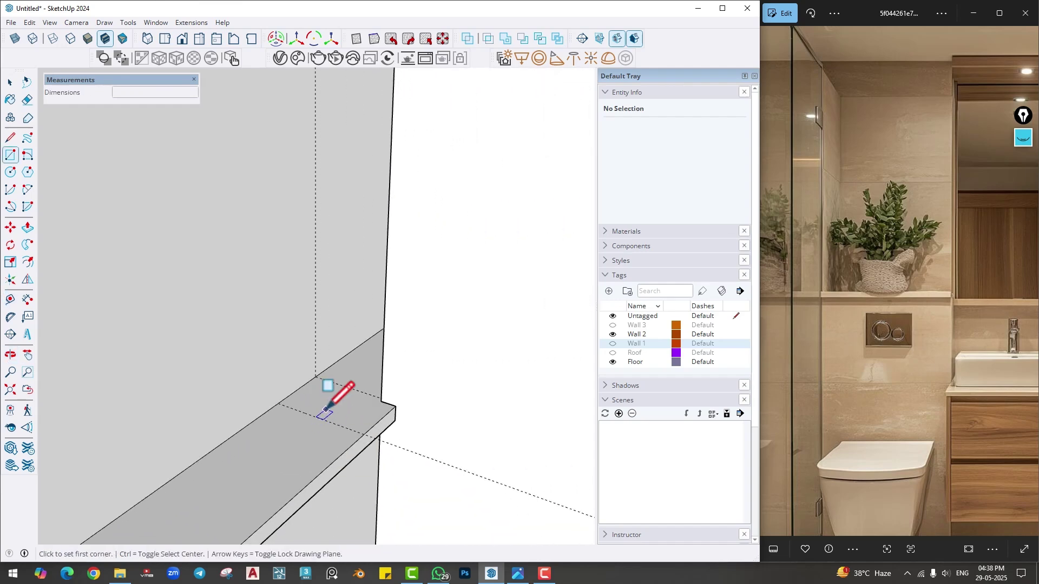
pyautogui.press('l')
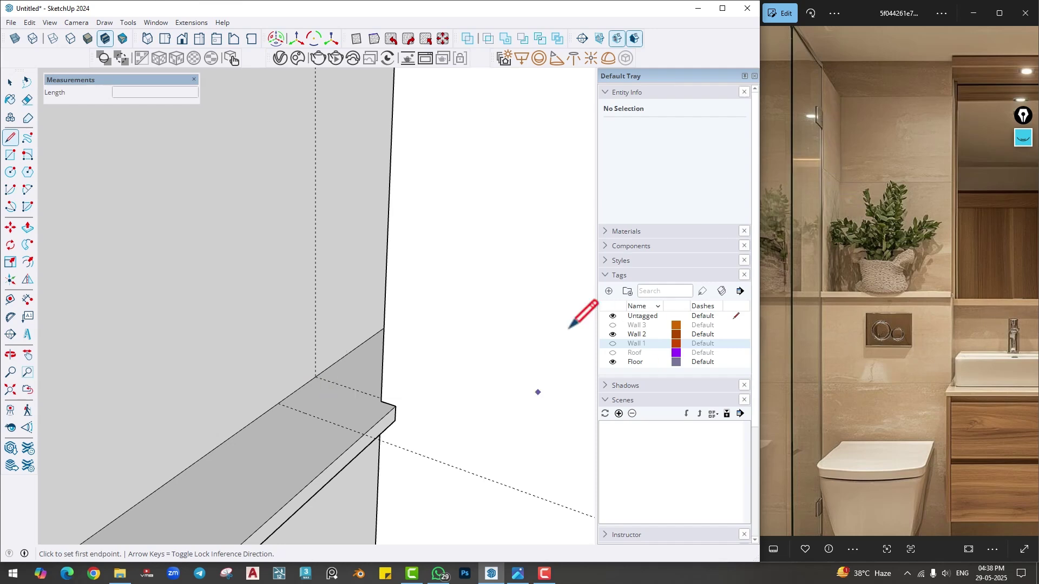
pyautogui.keyDown('shift'); pyautogui.moveTo(329, 411); pyautogui.dragTo(378, 403, button='middle'); pyautogui.keyUp('shift')
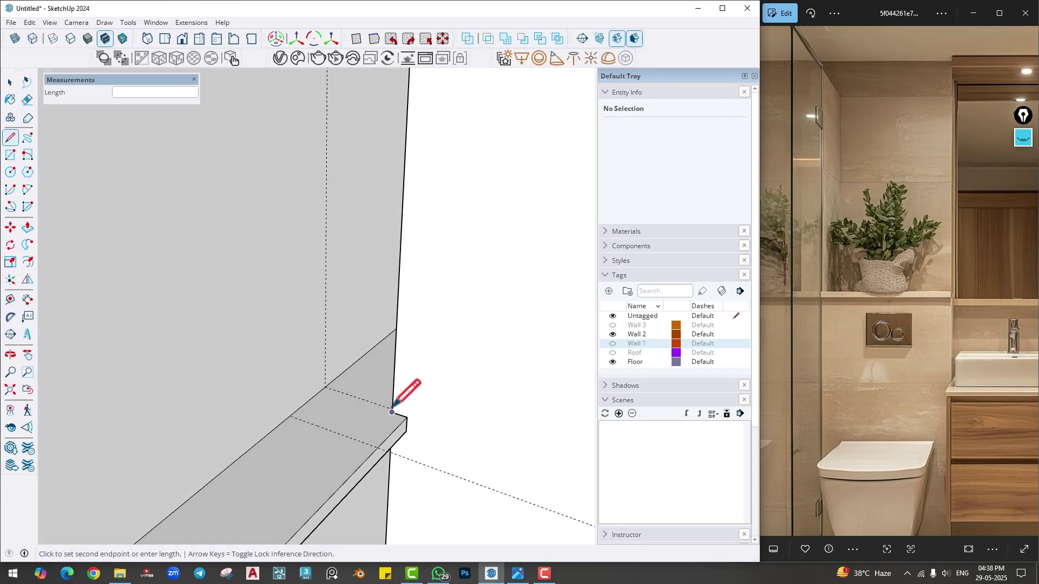
pyautogui.press('r')
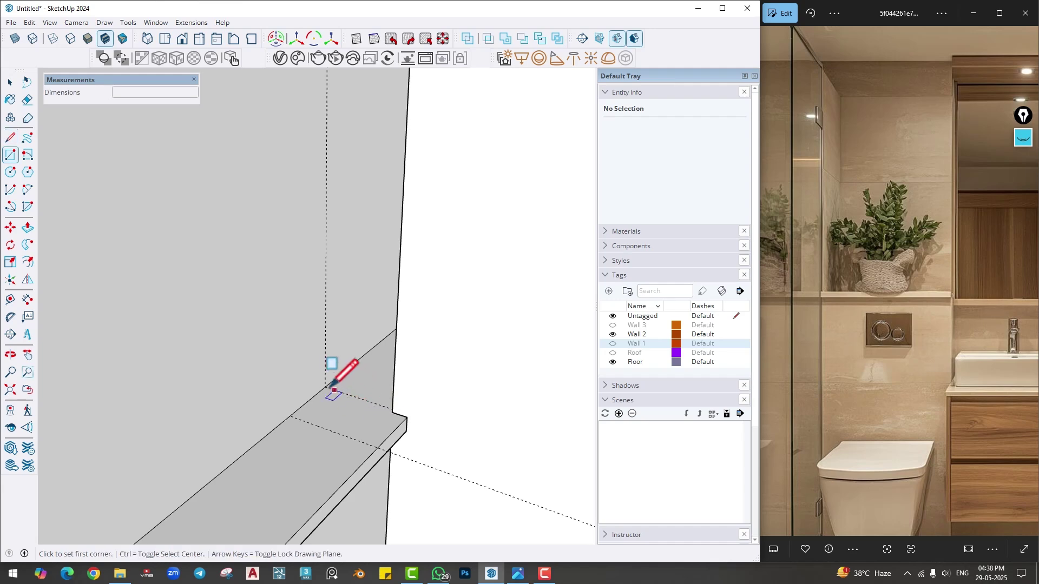
pyautogui.scroll(5, 392, 412)
pyautogui.moveTo(547, 417); pyautogui.dragTo(269, 433, button='middle')
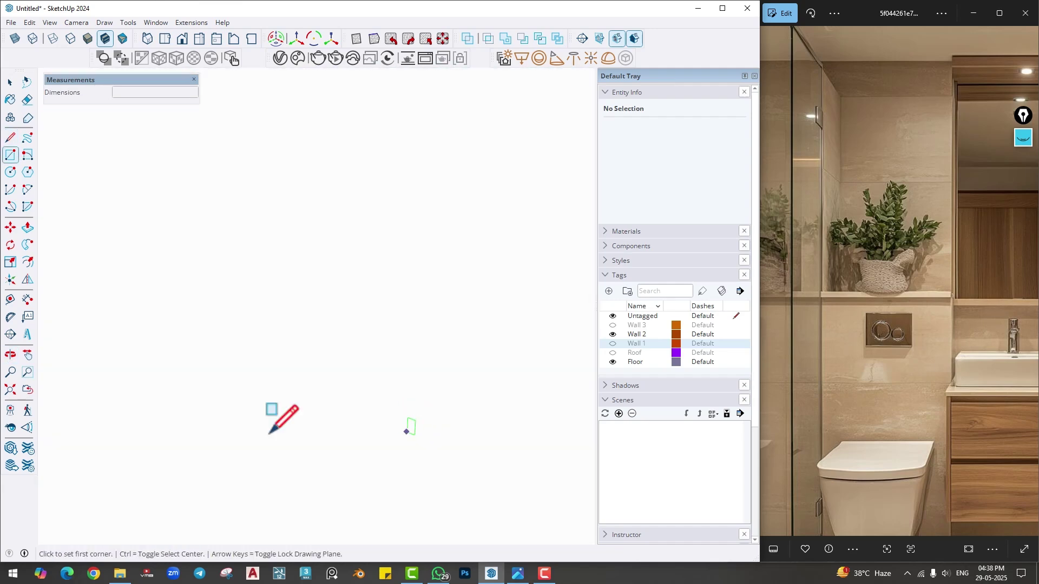
pyautogui.click(11, 390)
pyautogui.scroll(8, 308, 271)
pyautogui.moveTo(308, 204); pyautogui.dragTo(243, 340, button='middle')
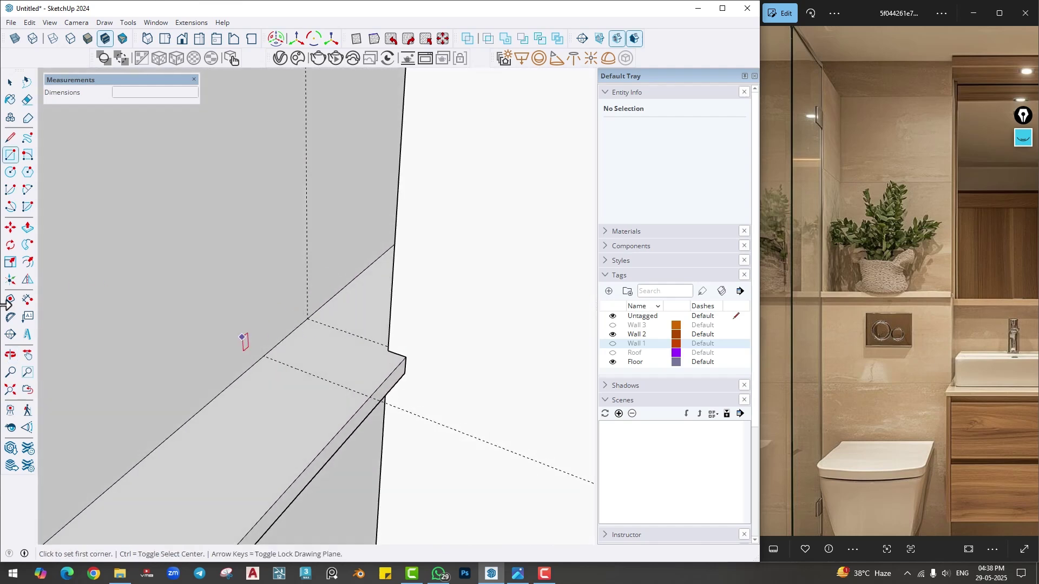
pyautogui.click(384, 379)
pyautogui.press('Escape')
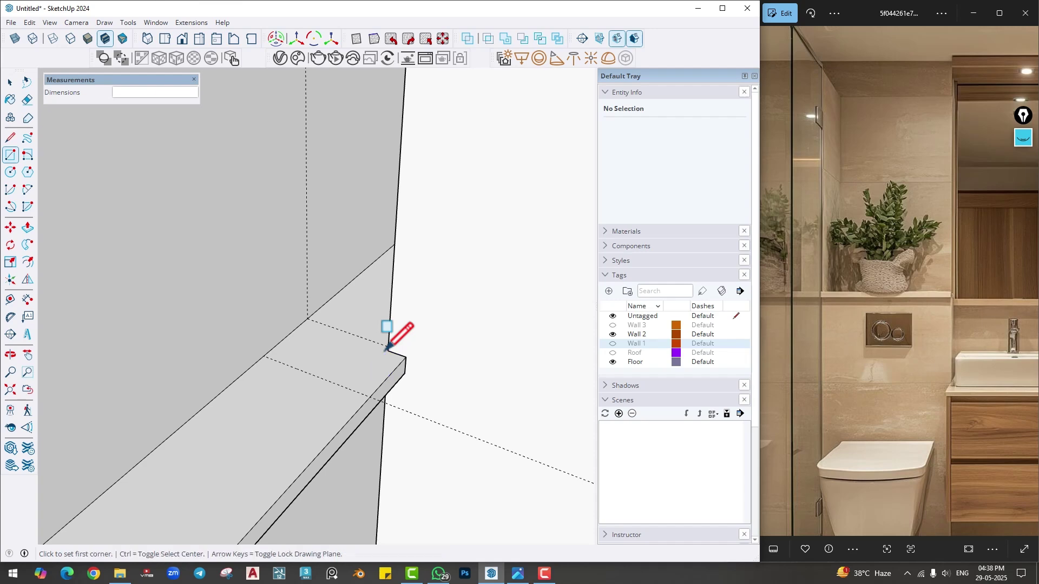
# - Place a guide along the ledge top, 1" in from its front edge
pyautogui.press('t')
pyautogui.click(384, 380)
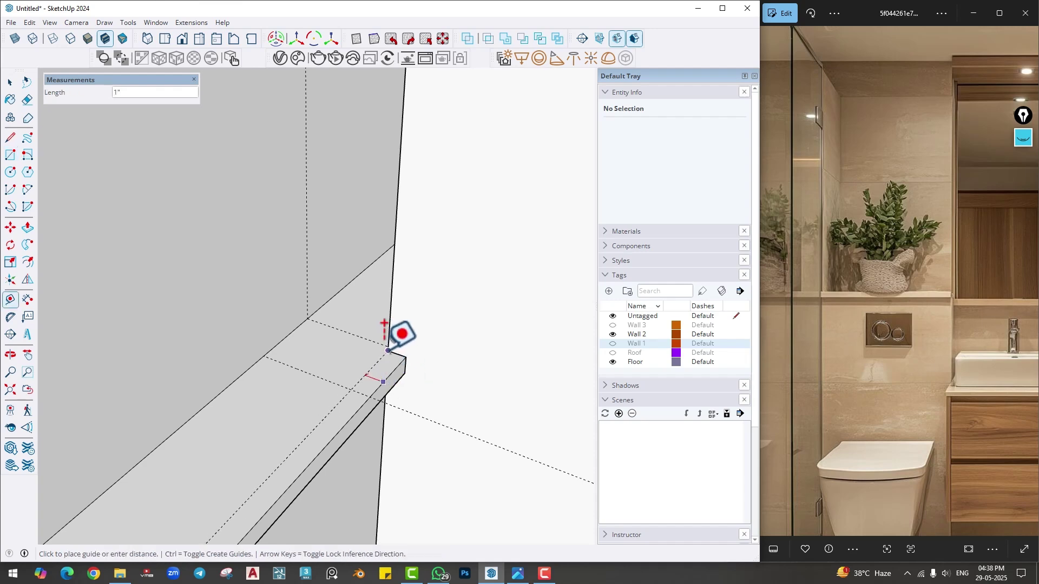
pyautogui.press('Escape')
# - Draw a rectangle between the guides on the ledge beside the glass panel and pull it up to the panel's top
pyautogui.press('r')
pyautogui.click(307, 319)
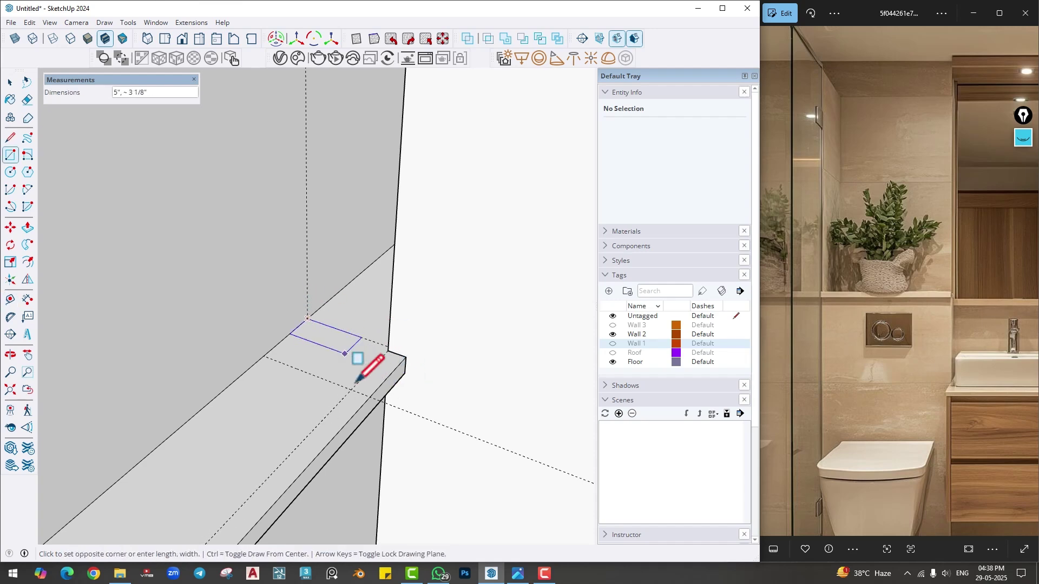
pyautogui.click(351, 389)
pyautogui.press('p')
pyautogui.moveTo(332, 371); pyautogui.dragTo(343, 259)
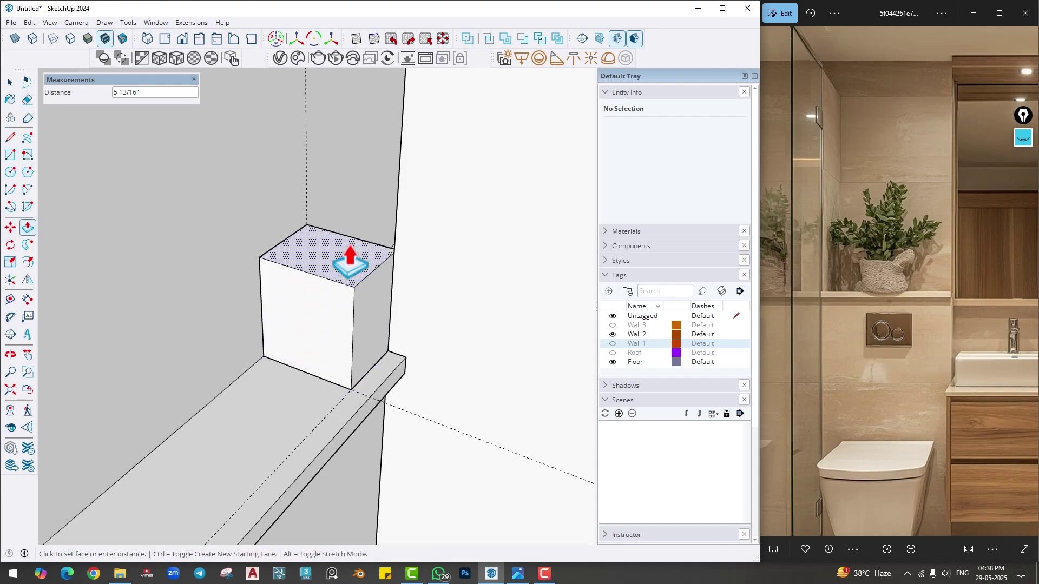
pyautogui.moveTo(343, 259); pyautogui.dragTo(359, 278, button='middle')
pyautogui.moveTo(353, 361); pyautogui.dragTo(359, 193)
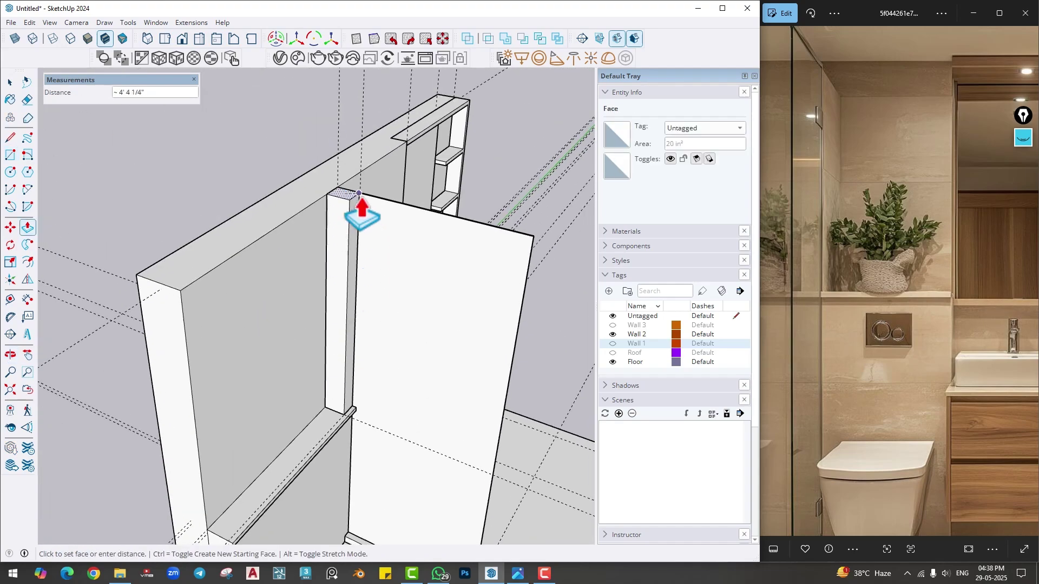
pyautogui.moveTo(358, 193); pyautogui.dragTo(269, 395, button='middle')
# - Push the side face of the column on the ledge inward to narrow it
pyautogui.click(271, 392)
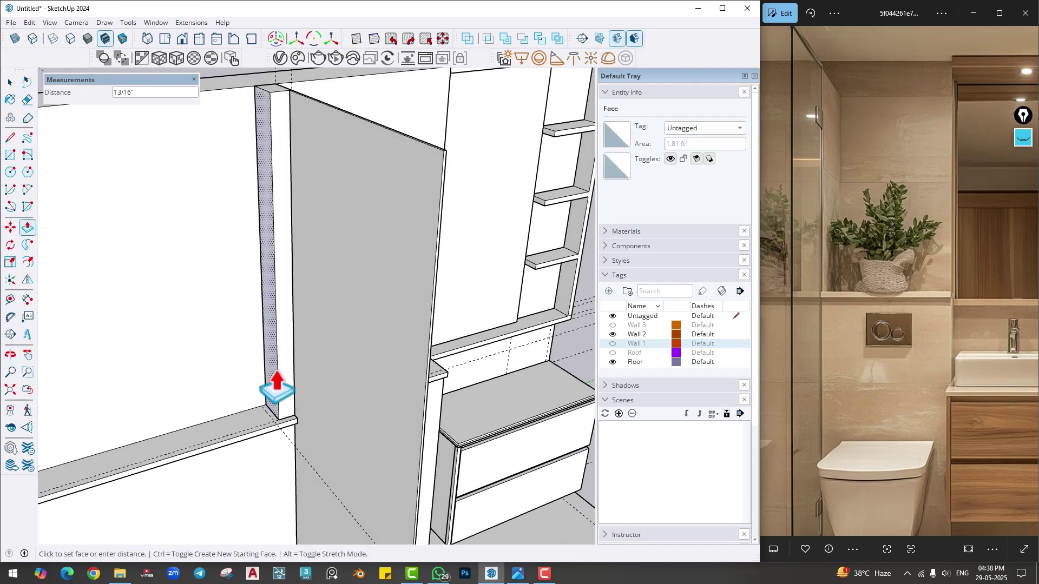
pyautogui.press('Return')
# - Turn the narrow column on the wall ledge beside the glass panel into a group
pyautogui.scroll(-5, 325, 424)
pyautogui.moveTo(325, 424); pyautogui.dragTo(290, 348, button='middle')
pyautogui.press('space')
pyautogui.rightClick(290, 348)
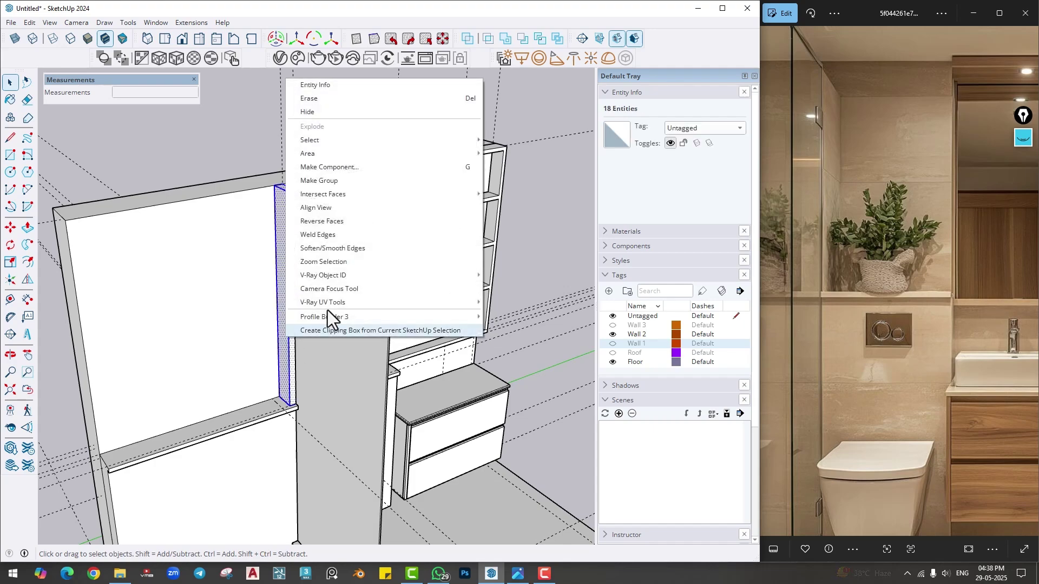
pyautogui.click(323, 180)
# - Paint the shower's glass panel with the Translucent Glass Gray material
pyautogui.moveTo(228, 139); pyautogui.dragTo(245, 346, button='middle')
pyautogui.press('space')
pyautogui.click(628, 232)
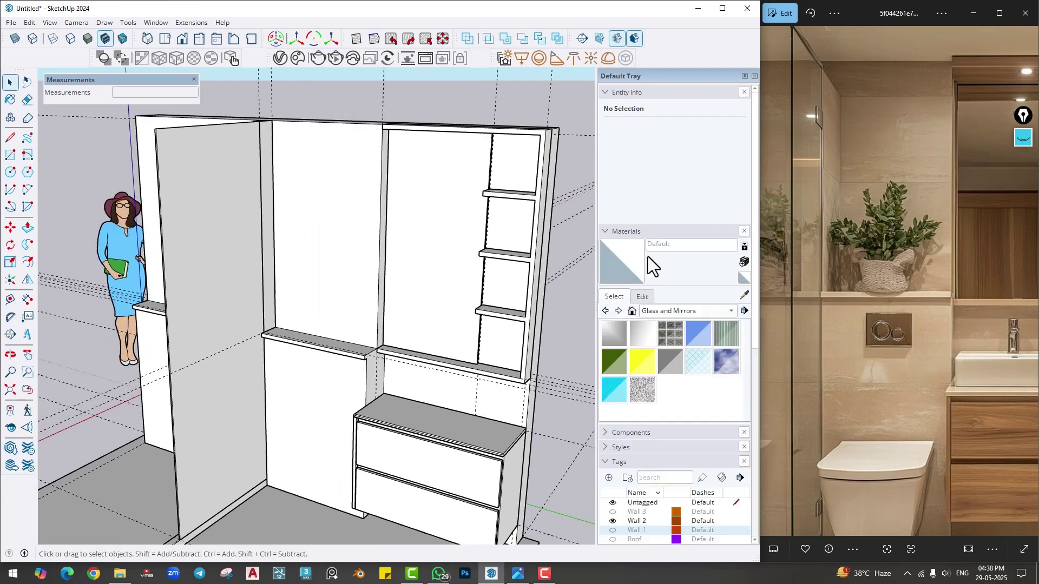
pyautogui.click(670, 363)
pyautogui.click(262, 327)
pyautogui.moveTo(262, 327)
pyautogui.mouseDown(button='middle')
pyautogui.moveTo(390, 283)
pyautogui.moveTo(334, 360)
pyautogui.moveTo(364, 331)
pyautogui.mouseUp(button='middle')
pyautogui.press('space')
# - Copy the glass panel 1' 1 7/8" along the shower curb, starting from its bottom front corner
pyautogui.scroll(2, 355, 364)
pyautogui.click(342, 379)
pyautogui.scroll(3, 339, 394)
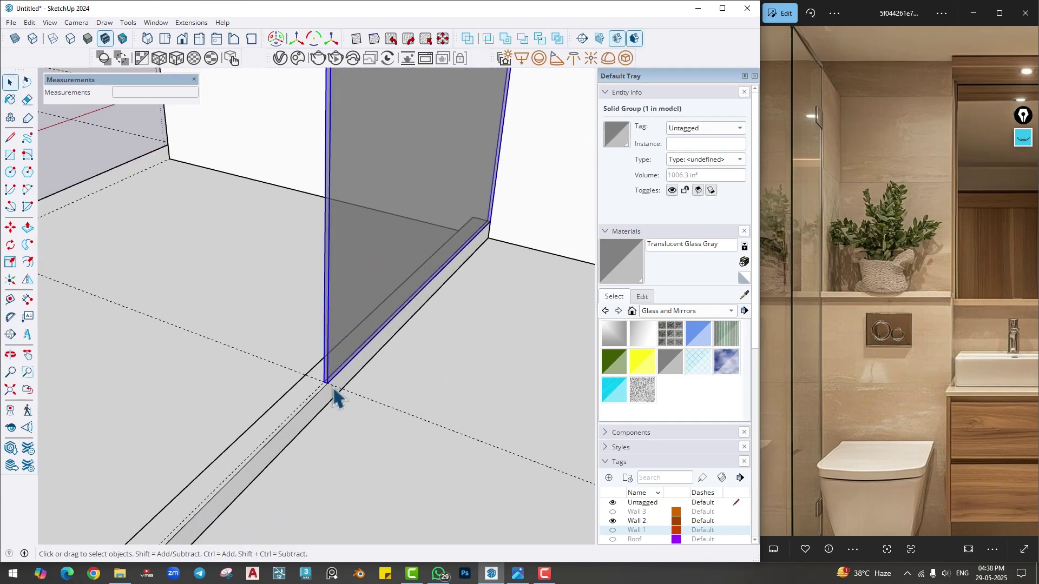
pyautogui.press('m')
pyautogui.scroll(3, 324, 388)
pyautogui.press('ctrl')
pyautogui.click(305, 378)
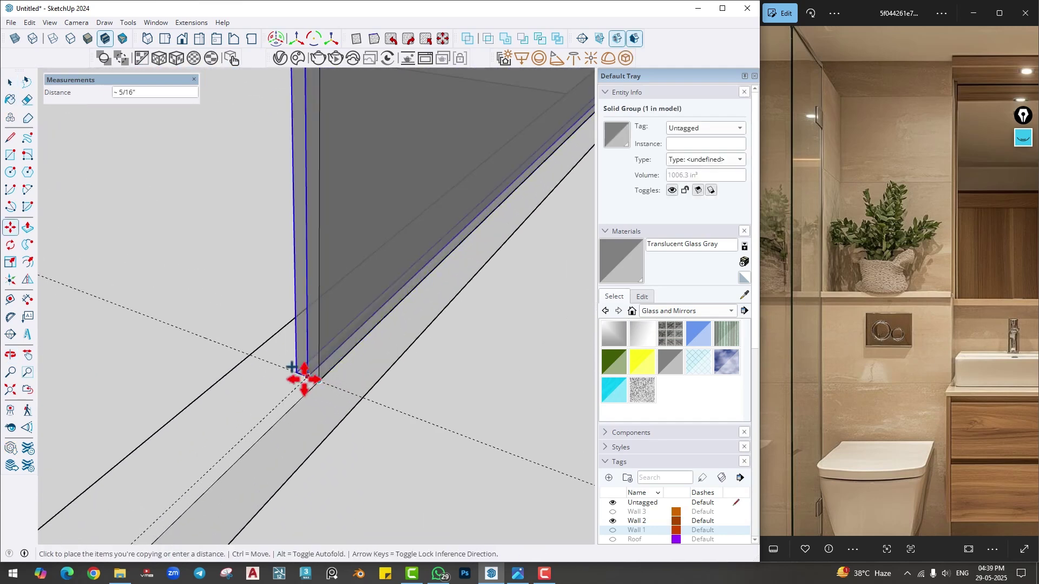
pyautogui.press('Escape')
pyautogui.click(306, 379)
pyautogui.scroll(-4, 239, 420)
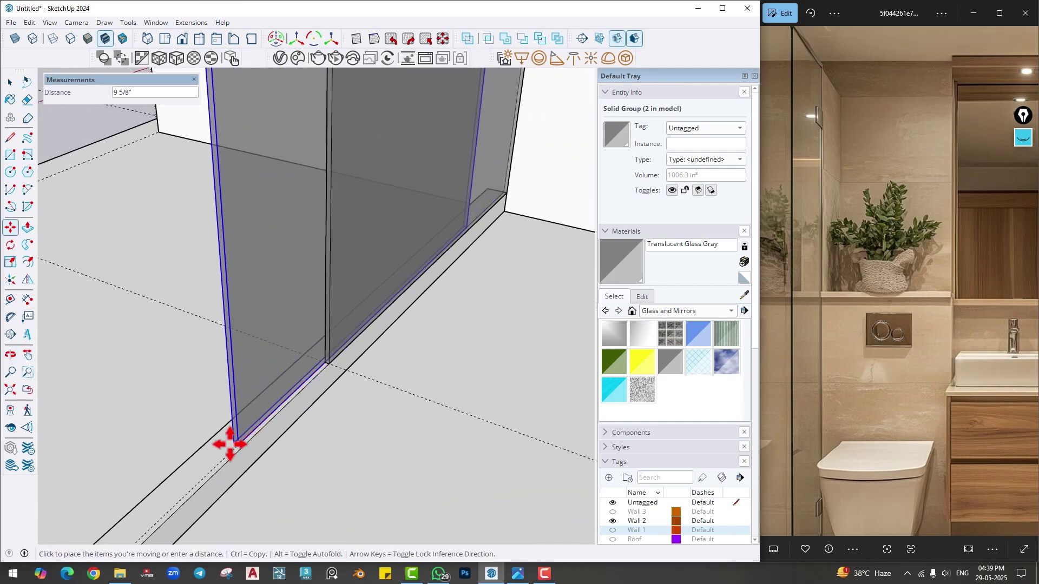
pyautogui.click(189, 489)
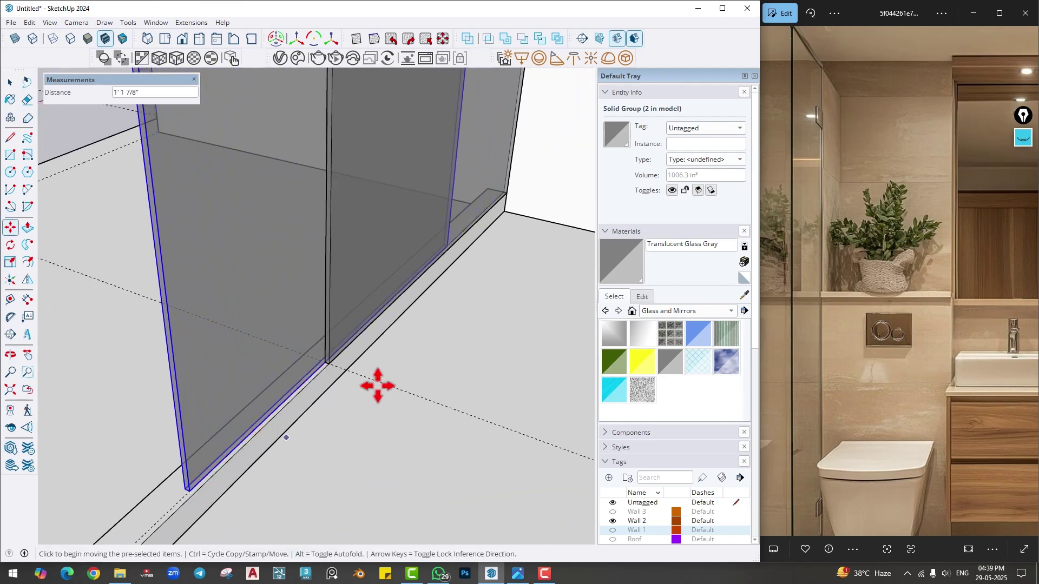
# - Move the copied glass panel further along the curb toward the shower's outer corner
pyautogui.moveTo(378, 385); pyautogui.dragTo(336, 407, button='middle')
pyautogui.scroll(5, 303, 419)
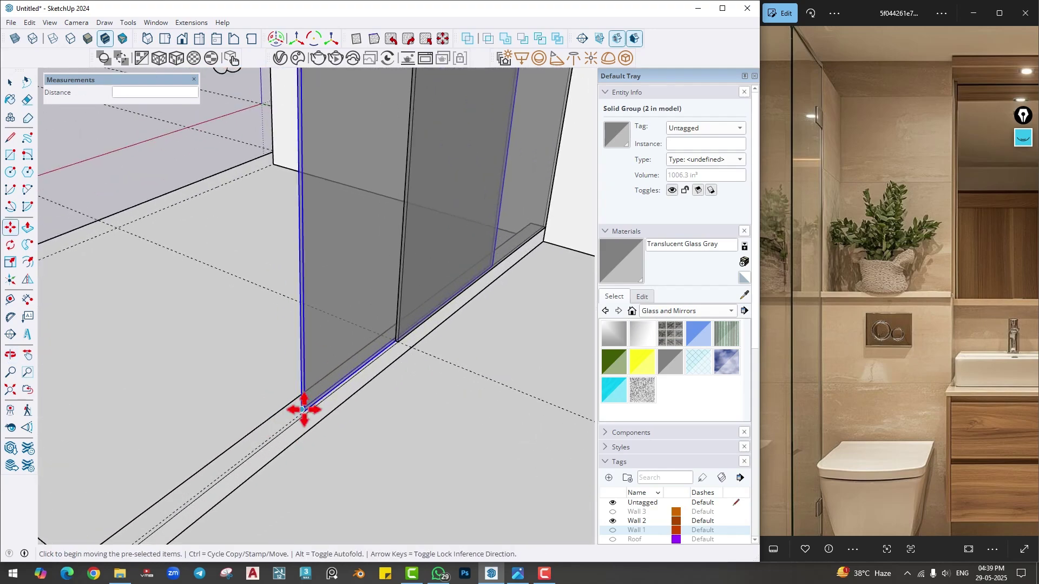
pyautogui.click(242, 453)
pyautogui.scroll(-5, 364, 394)
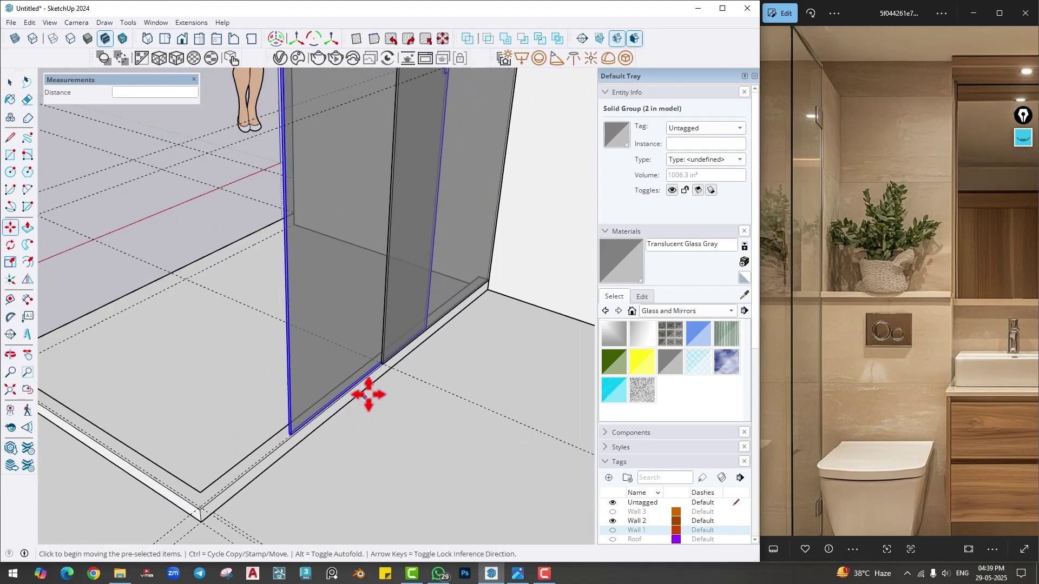
# - Draw a thin rectangle along the top of the shower's other curb, from its outer end to the curb corner
pyautogui.scroll(5, 184, 374)
pyautogui.press('r')
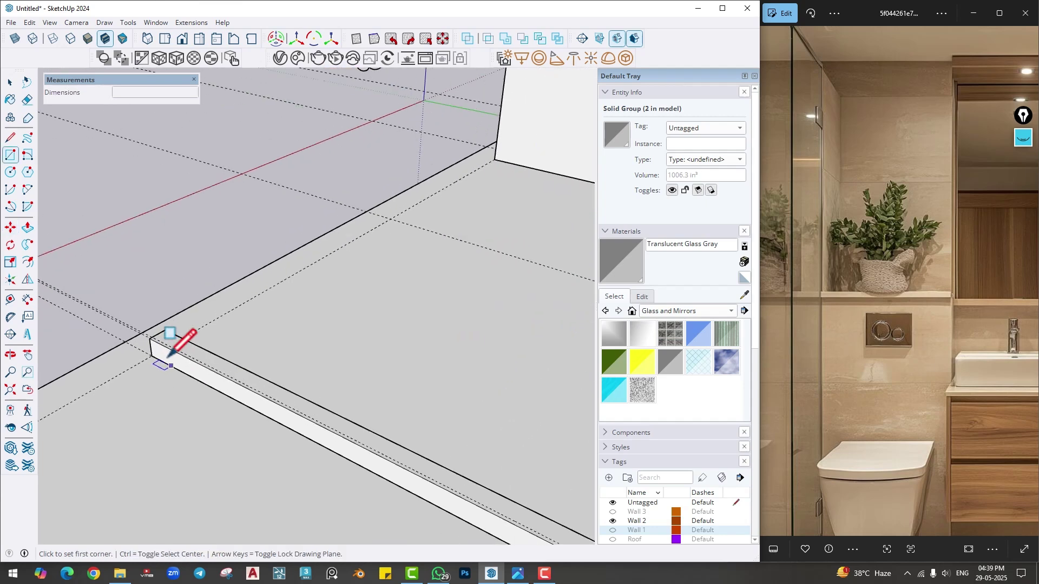
pyautogui.click(129, 327)
pyautogui.keyDown('shift'); pyautogui.moveTo(398, 417); pyautogui.dragTo(169, 282, button='middle'); pyautogui.keyUp('shift')
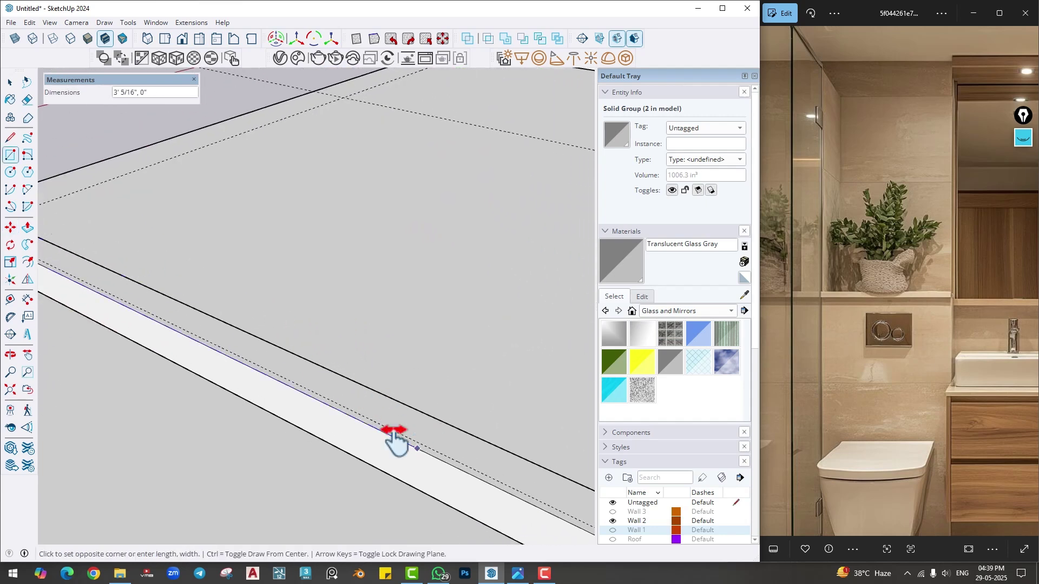
pyautogui.keyDown('shift'); pyautogui.moveTo(394, 436); pyautogui.dragTo(135, 308, button='middle'); pyautogui.keyUp('shift')
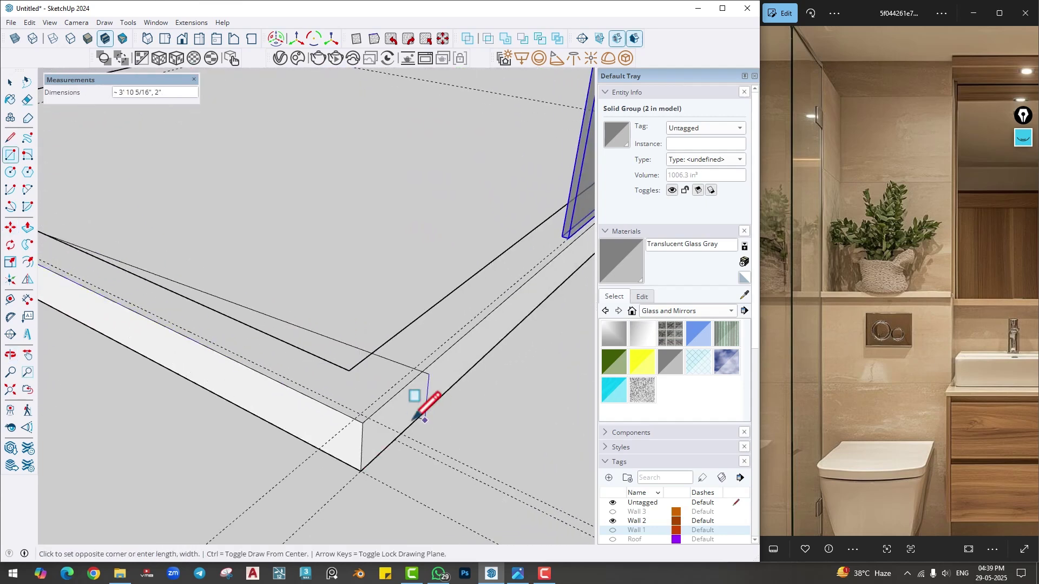
pyautogui.click(368, 418)
# - Pull the thin curb rectangle up 7' 10" to form the shower's second glass side
pyautogui.press('p')
pyautogui.moveTo(359, 433); pyautogui.dragTo(457, 247, button='middle')
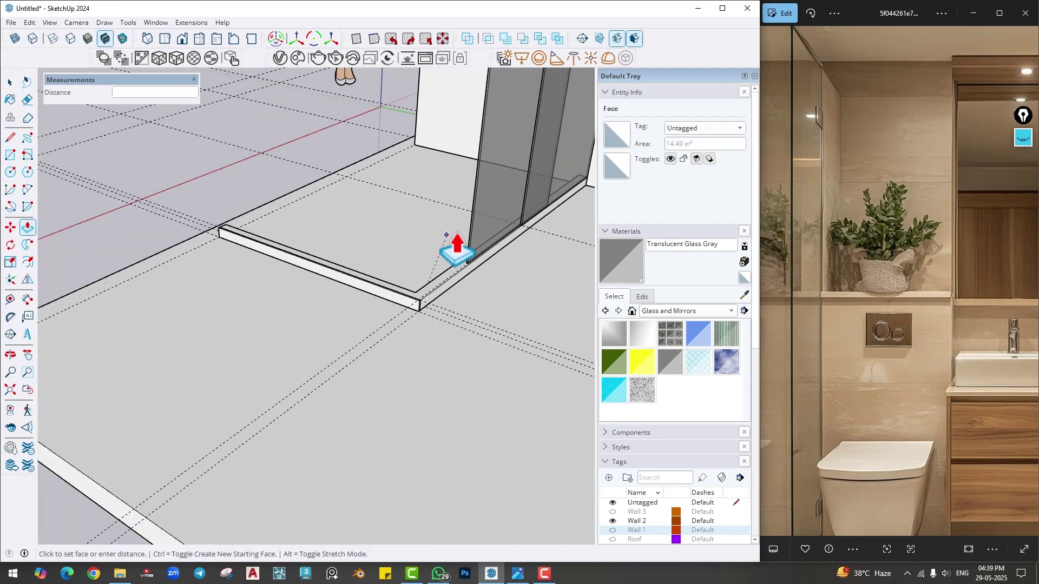
pyautogui.scroll(-6, 458, 246)
pyautogui.click(476, 205)
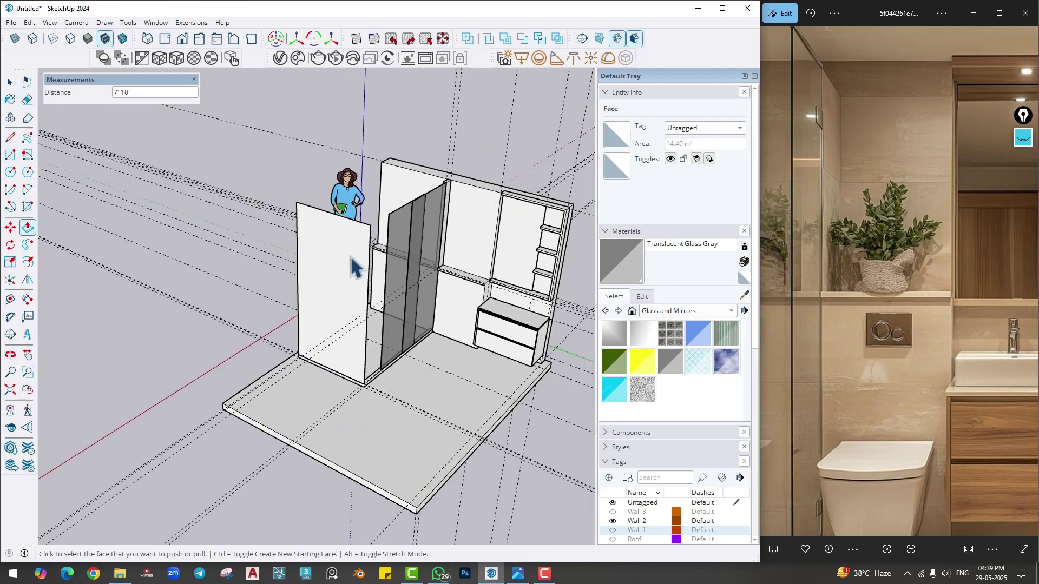
# - Group the new shower side panel and paint it with Translucent Glass Gray
pyautogui.press('space')
pyautogui.click(346, 266)
pyautogui.tripleClick(351, 265)
pyautogui.rightClick(354, 261)
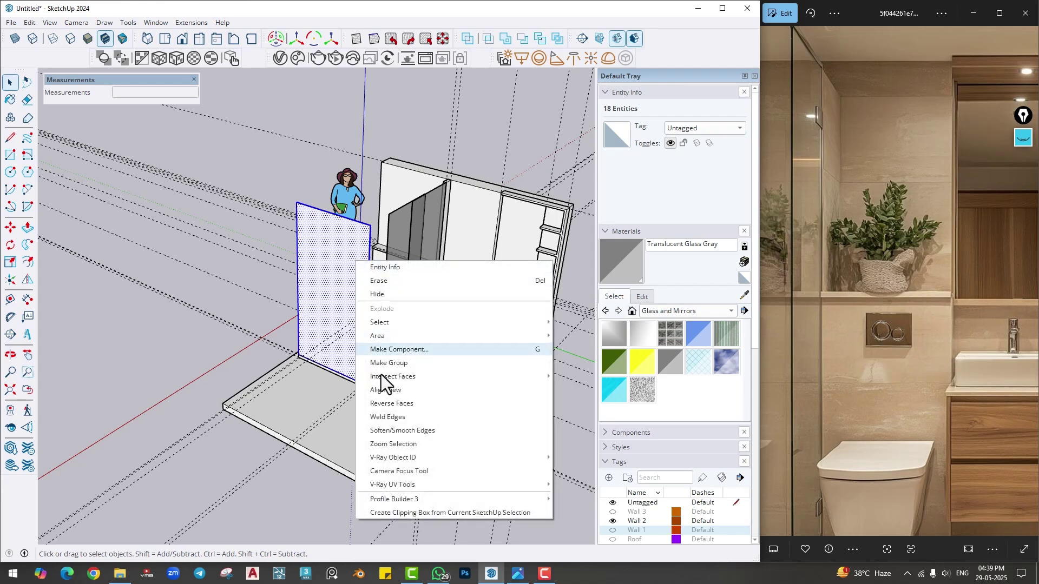
pyautogui.moveTo(382, 371)
pyautogui.click(584, 375)
pyautogui.press('b')
pyautogui.click(333, 262)
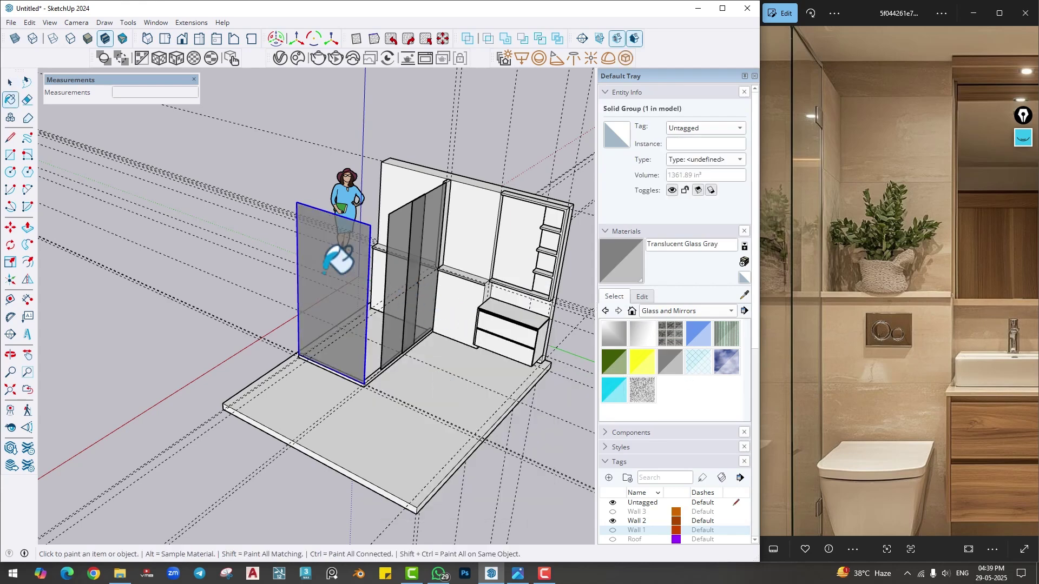
pyautogui.press('space')
# - Compare the shower glass panels with the reference photo and examine the hinge on the glass beside the toilet
pyautogui.moveTo(318, 198)
pyautogui.mouseDown(button='middle')
pyautogui.moveTo(407, 258)
pyautogui.moveTo(379, 318)
pyautogui.moveTo(405, 341)
pyautogui.mouseUp(button='middle')
pyautogui.scroll(5, 384, 324)
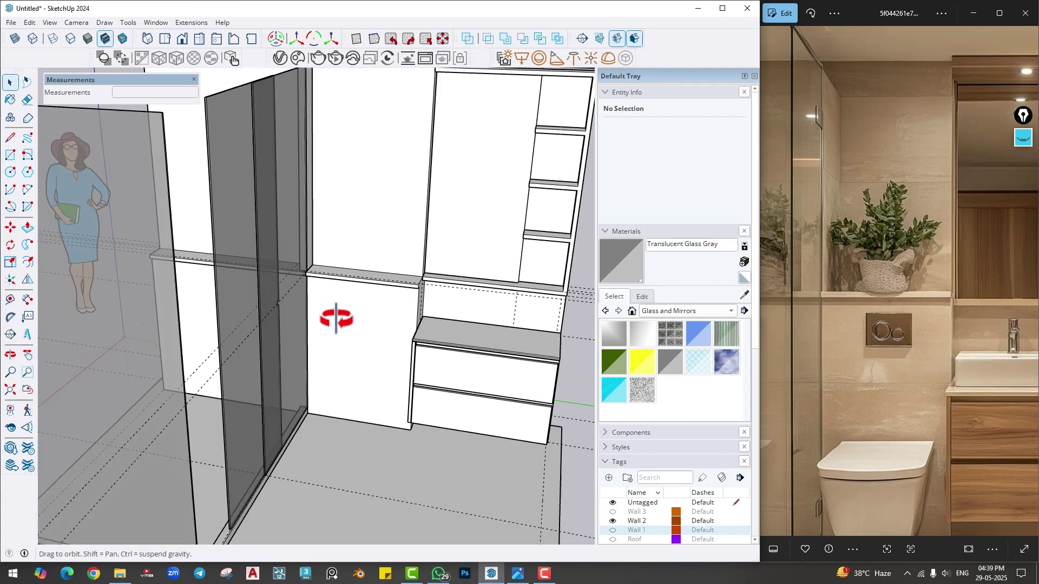
pyautogui.moveTo(335, 313)
pyautogui.mouseDown(button='middle')
pyautogui.moveTo(347, 340)
pyautogui.moveTo(339, 367)
pyautogui.moveTo(303, 314)
pyautogui.moveTo(354, 316)
pyautogui.moveTo(367, 338)
pyautogui.moveTo(404, 328)
pyautogui.mouseUp(button='middle')
pyautogui.scroll(3, 339, 366)
pyautogui.scroll(-3, 303, 314)
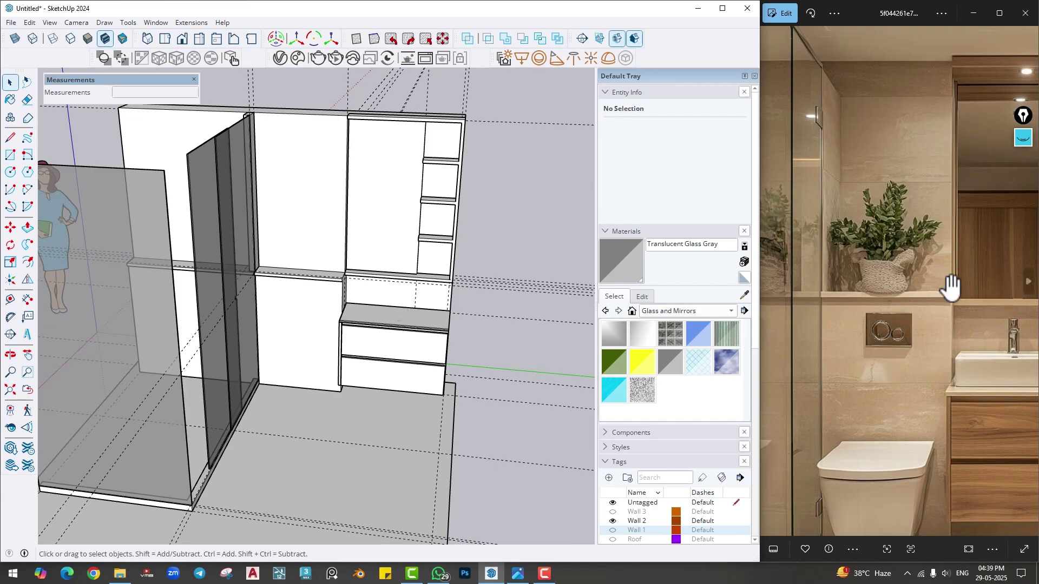
pyautogui.scroll(-3, 763, 280)
pyautogui.moveTo(364, 309); pyautogui.dragTo(595, 281, button='middle')
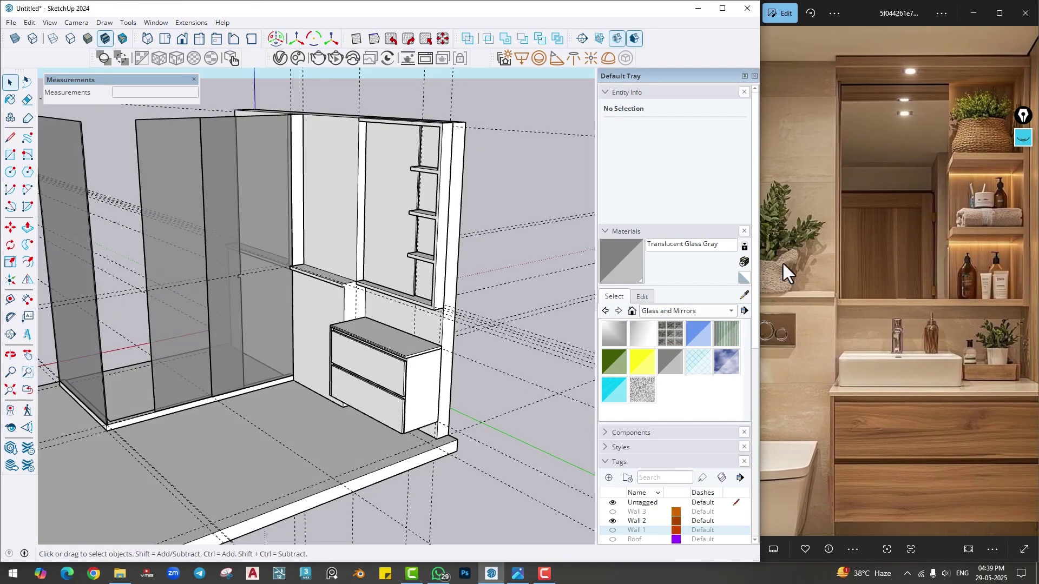
pyautogui.scroll(3, 881, 431)
pyautogui.scroll(3, 822, 510)
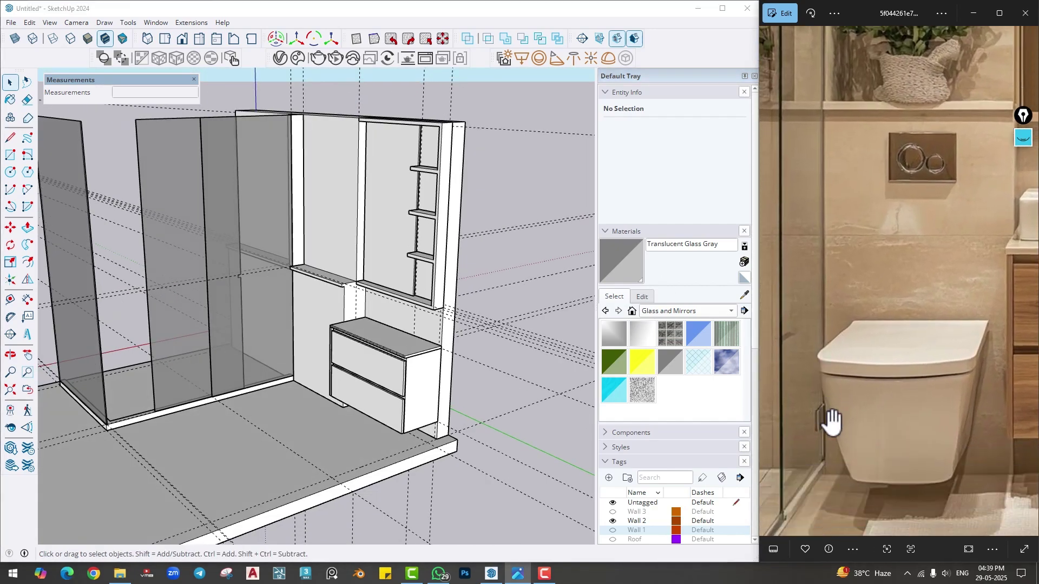
pyautogui.scroll(2, 831, 421)
pyautogui.moveTo(287, 370); pyautogui.dragTo(338, 322, button='middle')
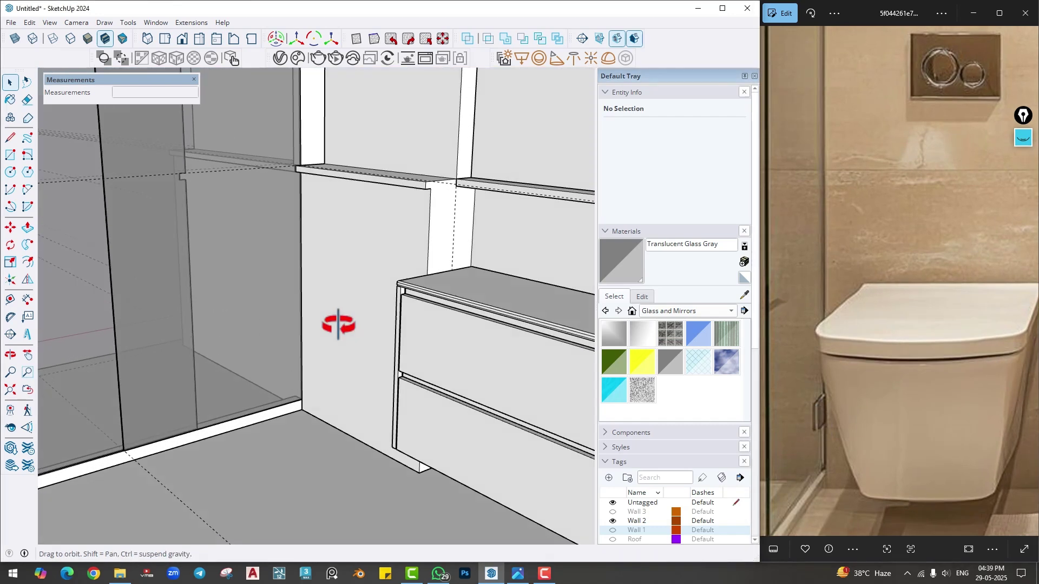
# - Place a guide 1' above the bottom edge of the glass panel next to the wall, and a parallel guide below it
pyautogui.scroll(5, 274, 399)
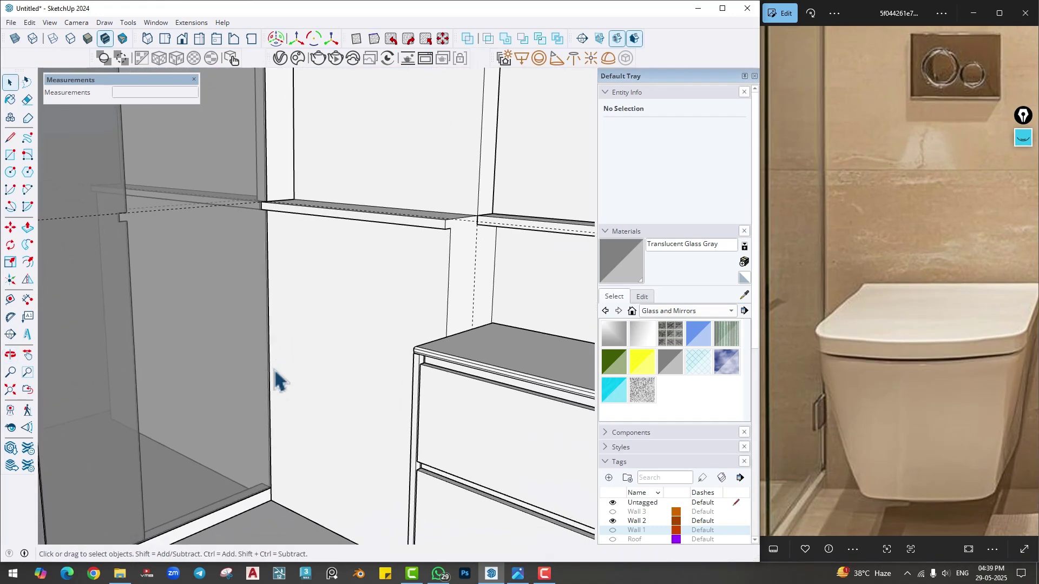
pyautogui.click(8, 301)
pyautogui.scroll(3, 267, 433)
pyautogui.click(265, 508)
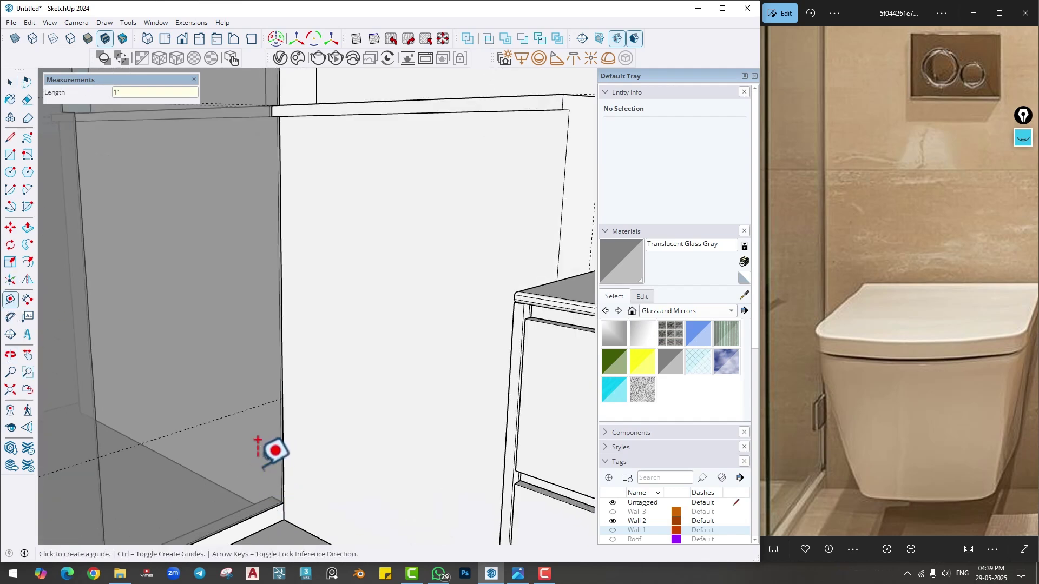
pyautogui.click(237, 412)
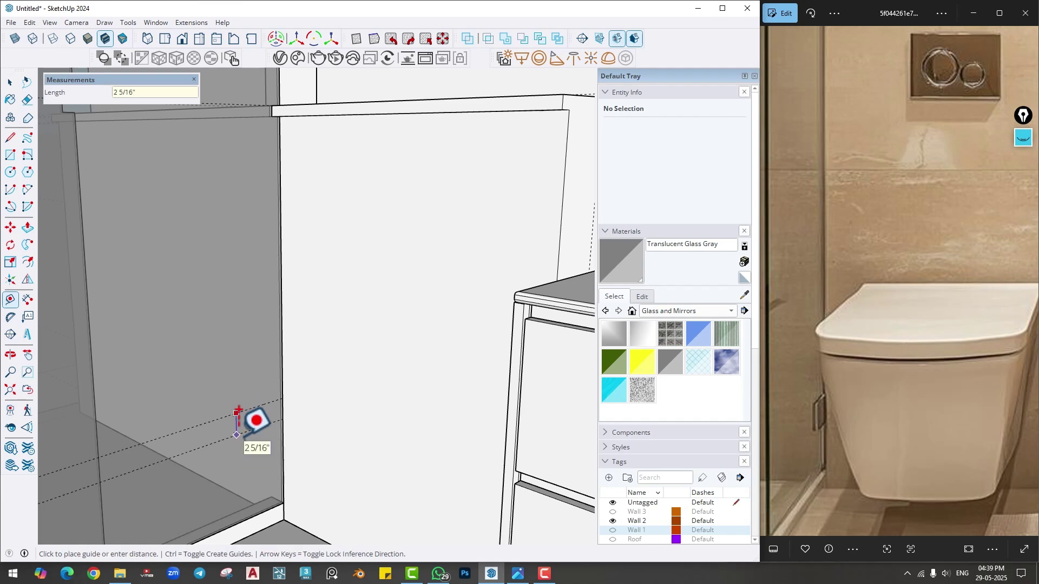
pyautogui.press('Return')
# - Place a vertical guide in from the glass panel's wall-side edge and draw a rectangle between the guides and that edge
pyautogui.scroll(2, 249, 417)
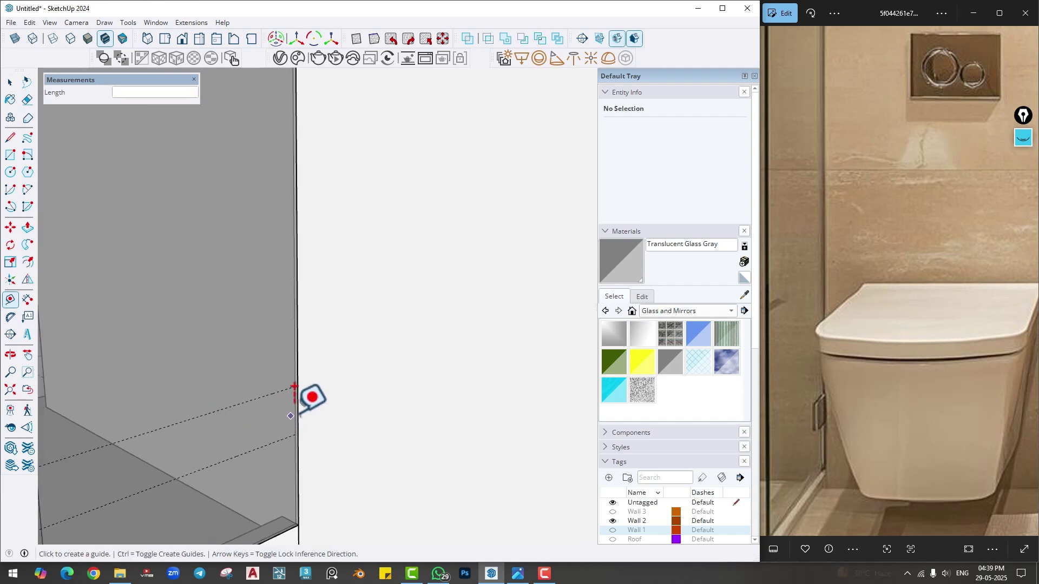
pyautogui.click(296, 385)
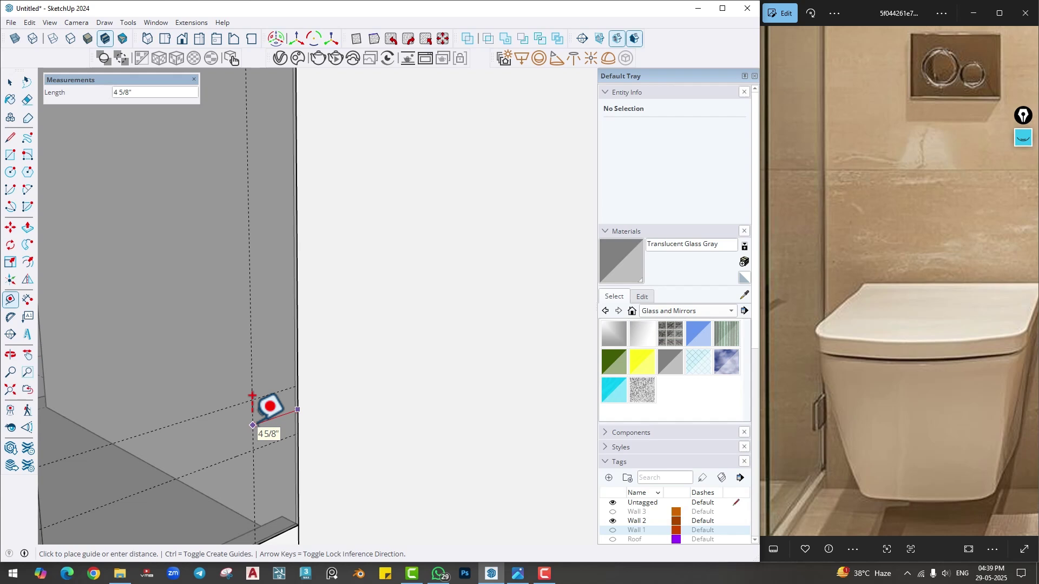
pyautogui.press('r')
pyautogui.scroll(2, 254, 397)
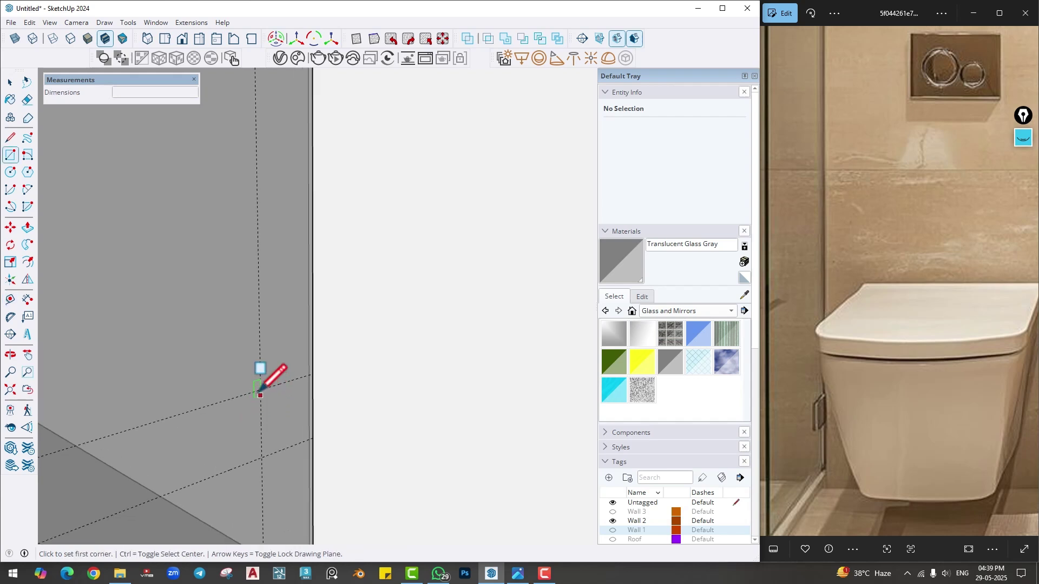
pyautogui.click(261, 390)
pyautogui.click(311, 438)
# - Pull the small hinge rectangle out into a thin plate and make it a group
pyautogui.press('p')
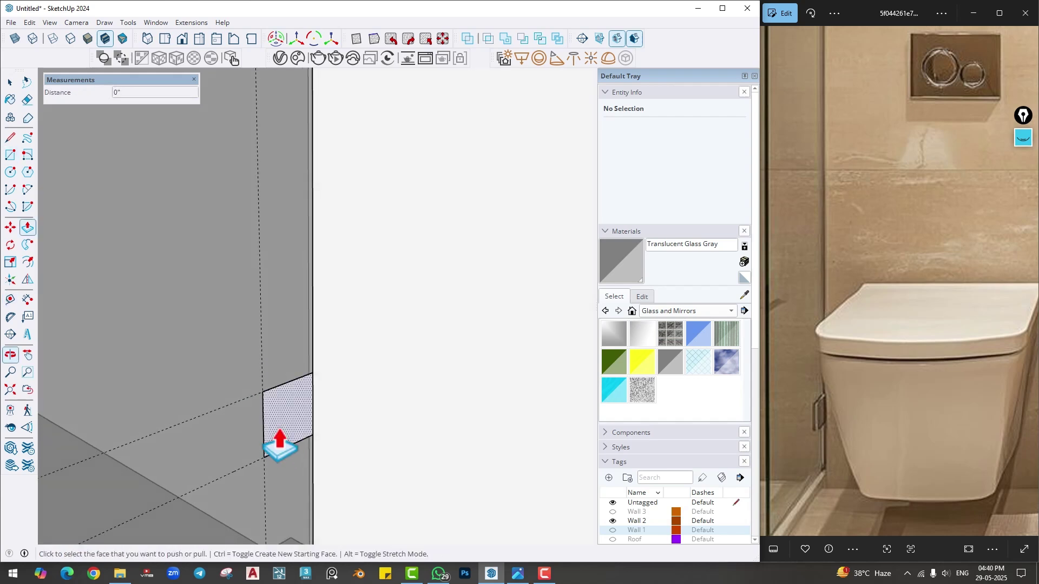
pyautogui.click(280, 445)
pyautogui.click(282, 441)
pyautogui.press('space')
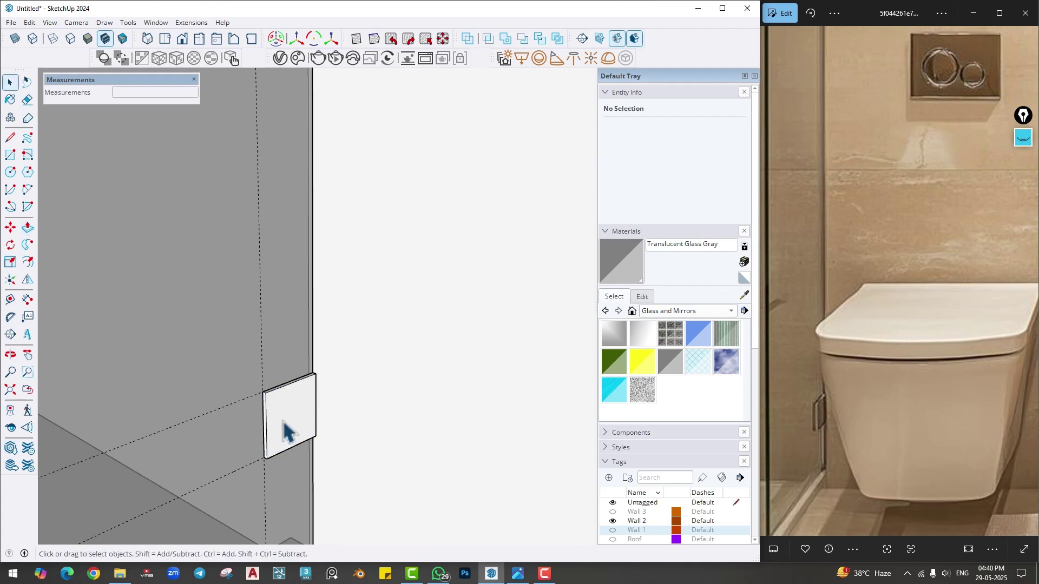
pyautogui.rightClick(284, 424)
pyautogui.click(331, 267)
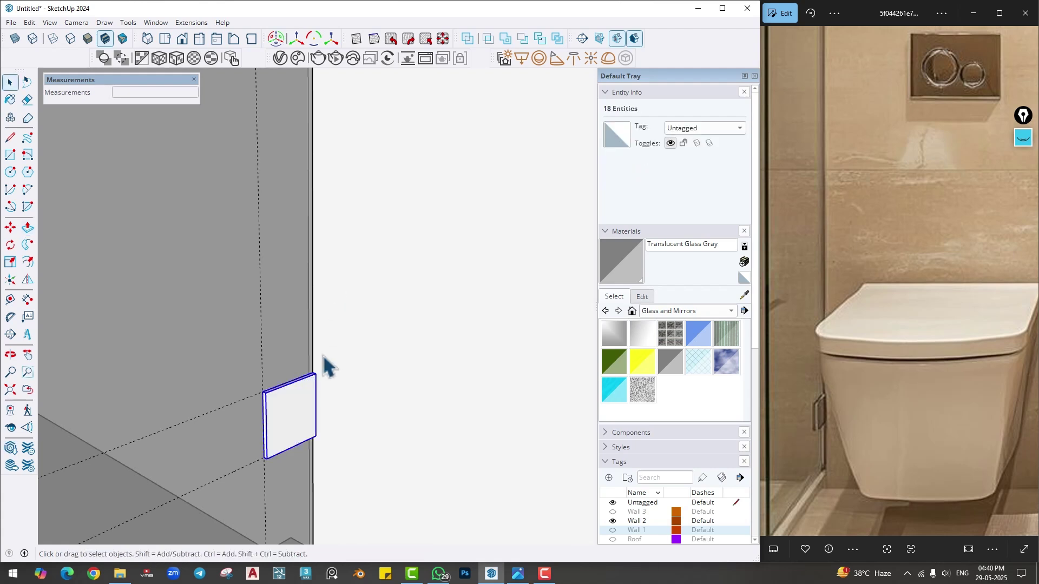
# - Copy the hinge plate straight up along the panel edge to near the top of the glass, as in the reference photo
pyautogui.scroll(-2, 322, 408)
pyautogui.press('m')
pyautogui.moveTo(317, 406); pyautogui.dragTo(317, 422, button='middle')
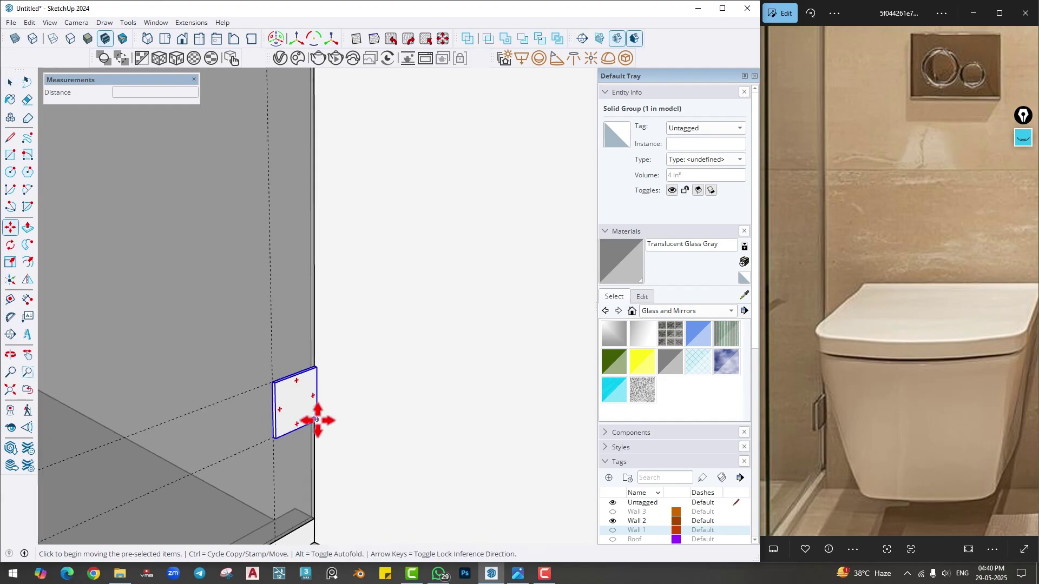
pyautogui.press('ctrl')
pyautogui.scroll(-3, 318, 367)
pyautogui.moveTo(302, 204); pyautogui.dragTo(372, 345, button='middle')
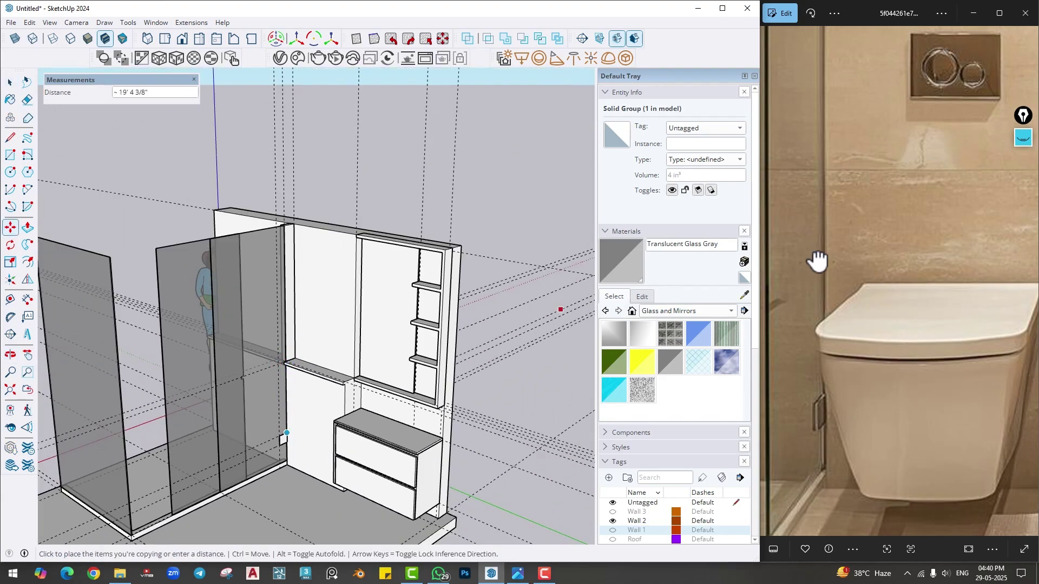
pyautogui.moveTo(817, 261); pyautogui.dragTo(801, 130)
pyautogui.scroll(-3, 853, 267)
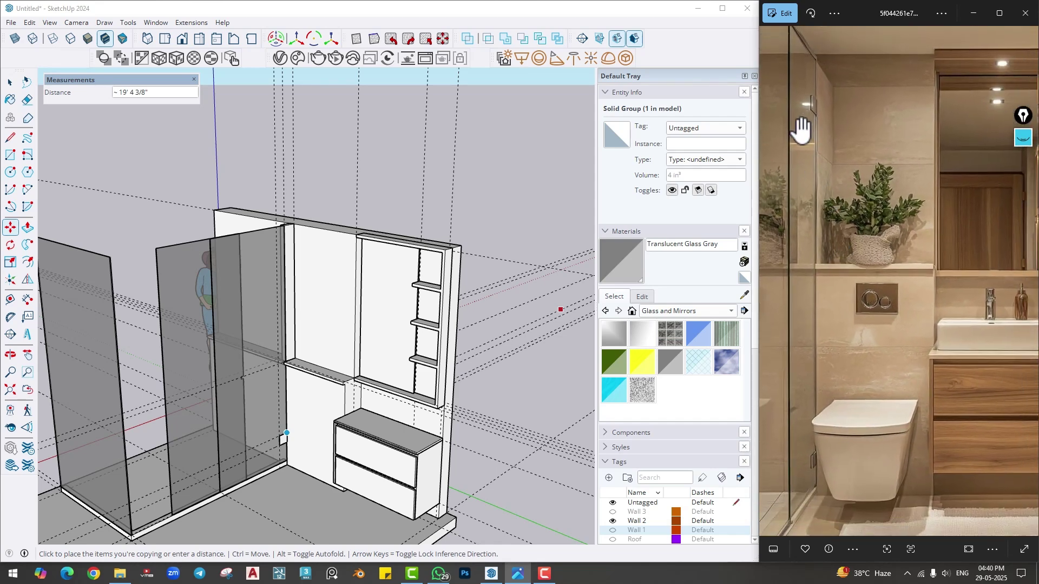
pyautogui.scroll(5, 261, 279)
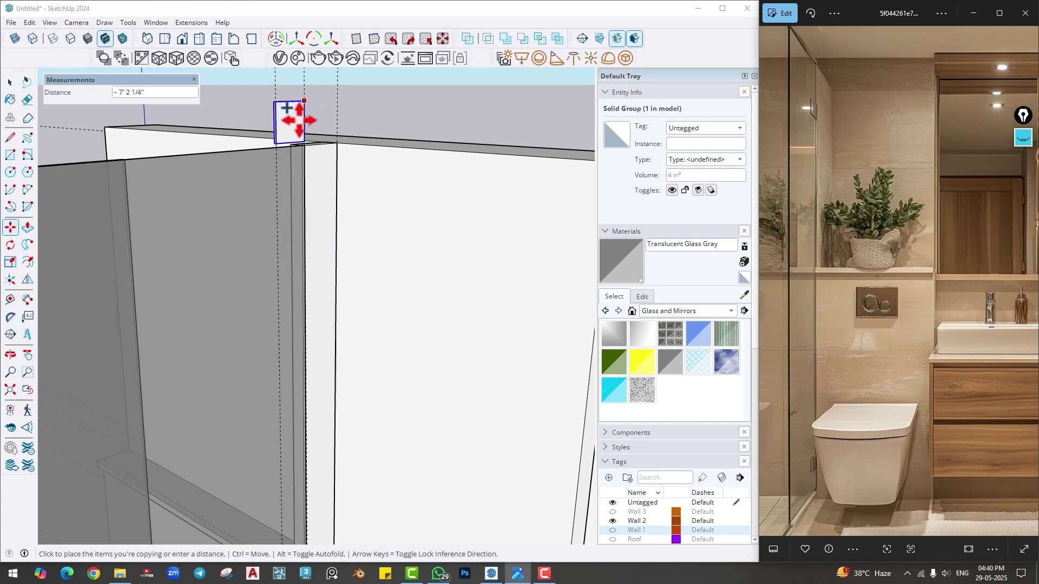
pyautogui.scroll(2, 302, 254)
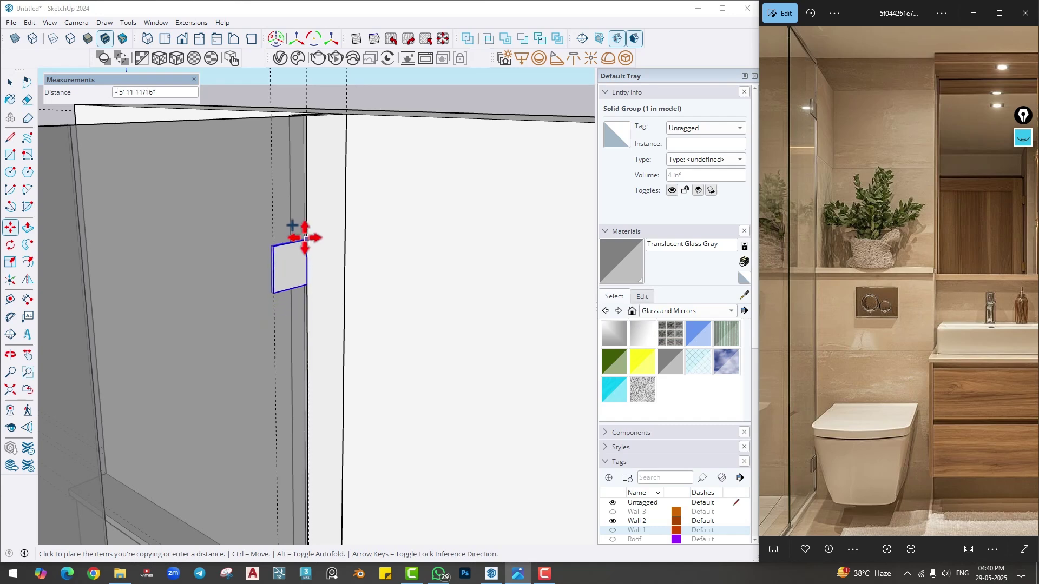
pyautogui.click(313, 206)
pyautogui.scroll(-8, 332, 282)
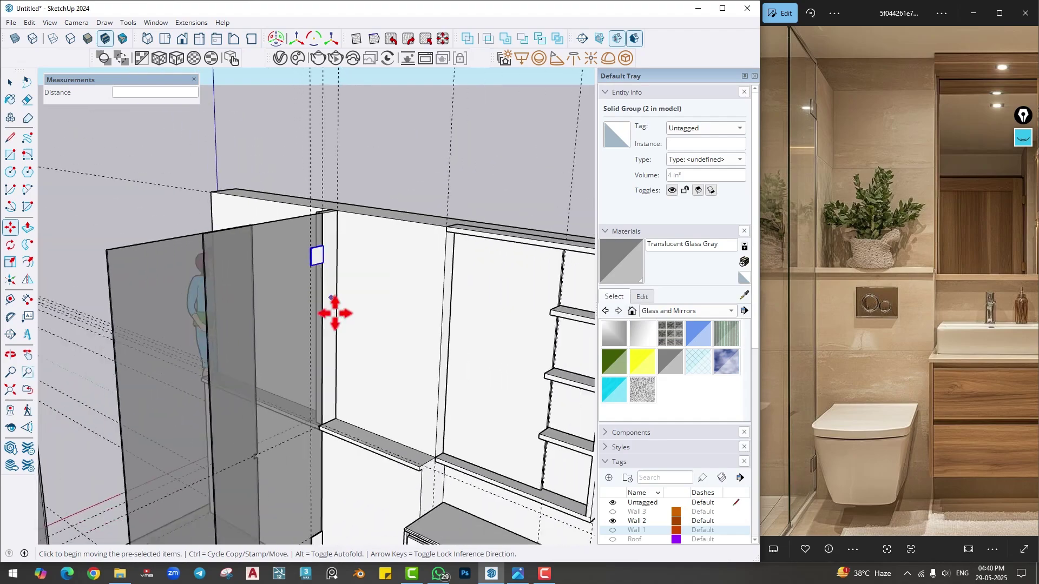
pyautogui.press('space')
# - Open 3D Warehouse to look for bathroom models
pyautogui.moveTo(359, 313)
pyautogui.mouseDown(button='middle')
pyautogui.moveTo(360, 262)
pyautogui.moveTo(383, 297)
pyautogui.moveTo(373, 322)
pyautogui.mouseUp(button='middle')
pyautogui.scroll(6, 373, 322)
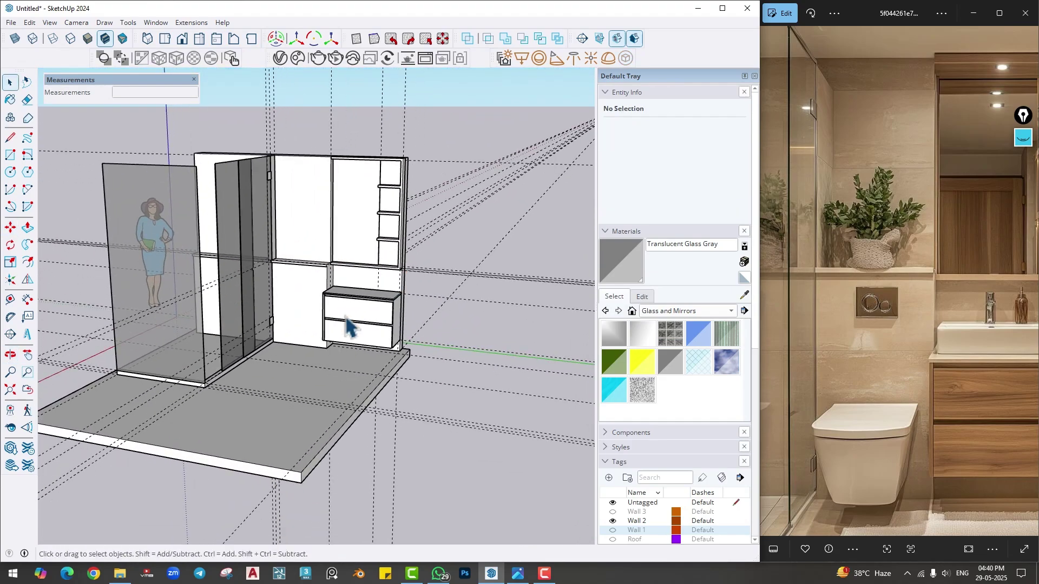
pyautogui.scroll(-2, 291, 342)
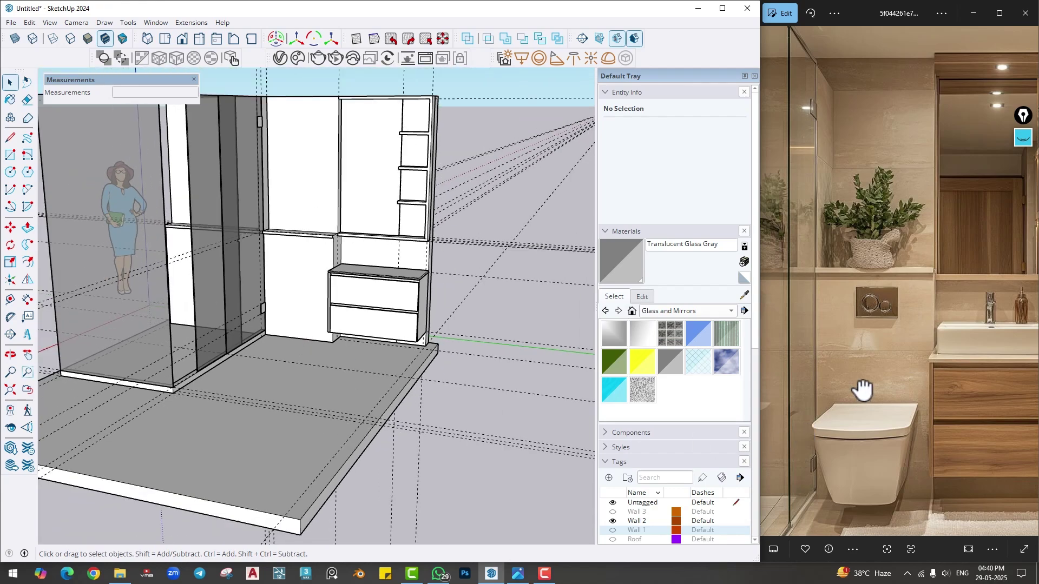
pyautogui.scroll(-3, 863, 389)
pyautogui.moveTo(257, 427)
pyautogui.mouseDown(button='middle')
pyautogui.moveTo(279, 447)
pyautogui.moveTo(339, 294)
pyautogui.moveTo(302, 332)
pyautogui.moveTo(336, 342)
pyautogui.mouseUp(button='middle')
pyautogui.scroll(2, 325, 338)
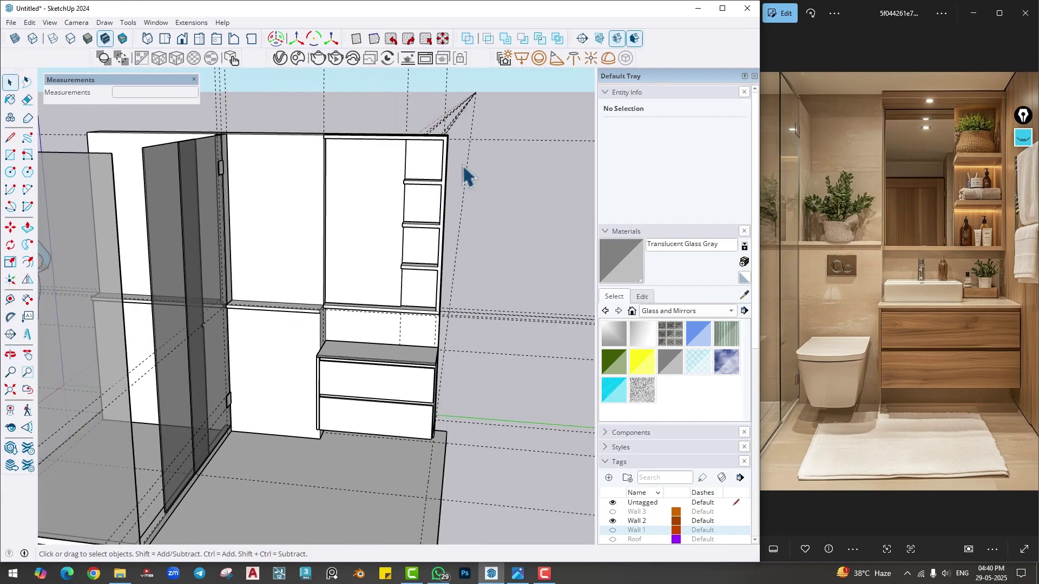
pyautogui.click(154, 21)
pyautogui.click(166, 104)
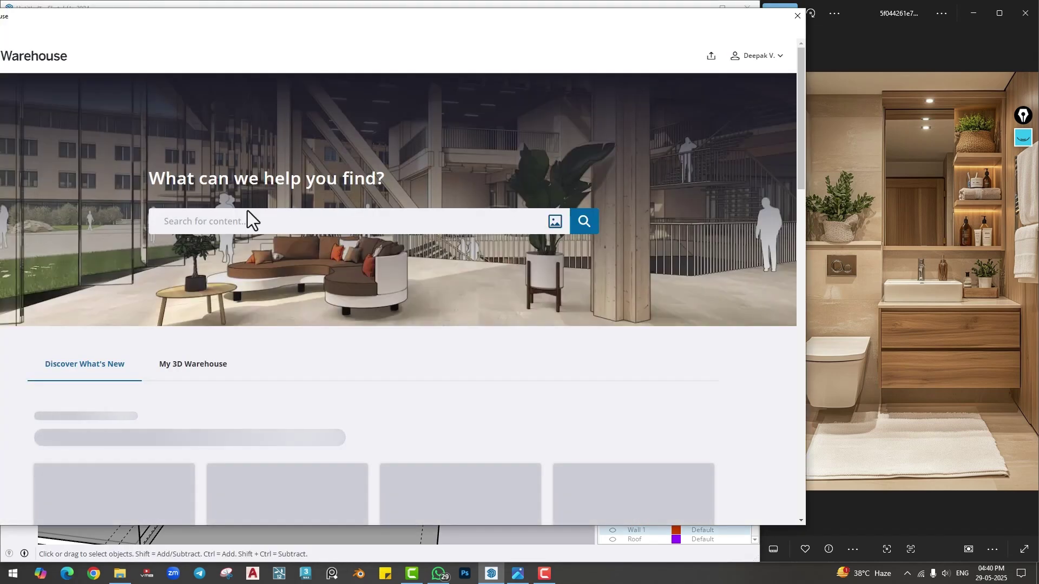
# - Search 3D Warehouse for "toilet" models
pyautogui.click(246, 227)
pyautogui.write('toilet')
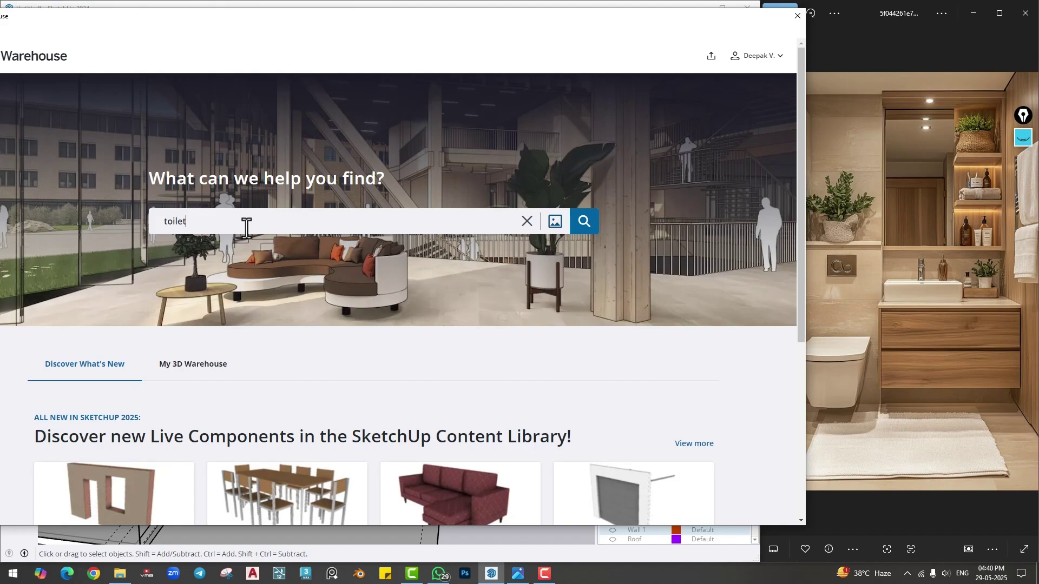
pyautogui.press('Return')
# - Browse the toilet models for a wall-hung one that resembles the reference bathroom photo
pyautogui.scroll(-3, 235, 238)
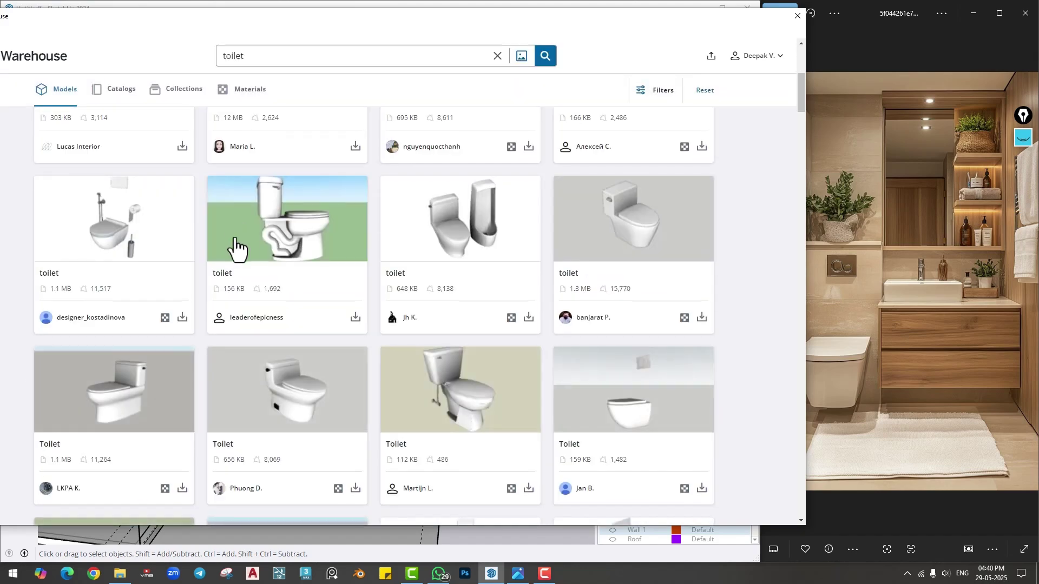
pyautogui.scroll(-4, 234, 248)
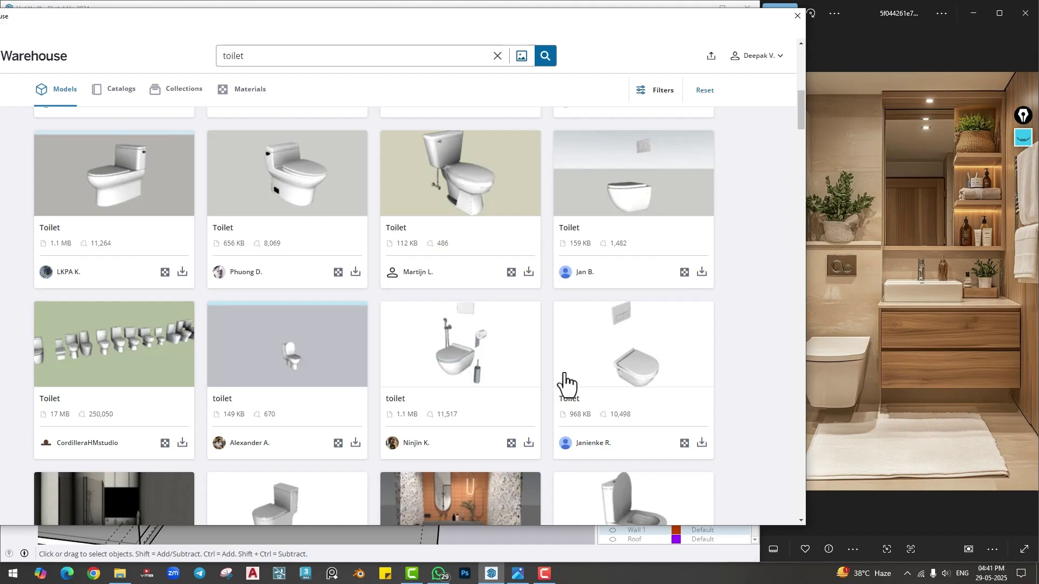
pyautogui.scroll(-6, 564, 384)
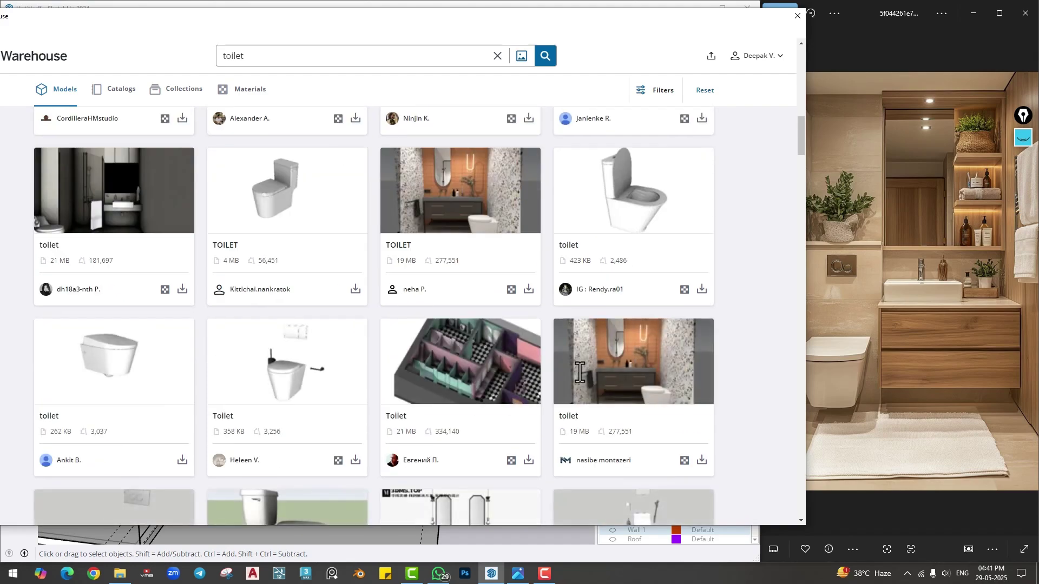
pyautogui.scroll(2, 581, 378)
pyautogui.scroll(-6, 582, 382)
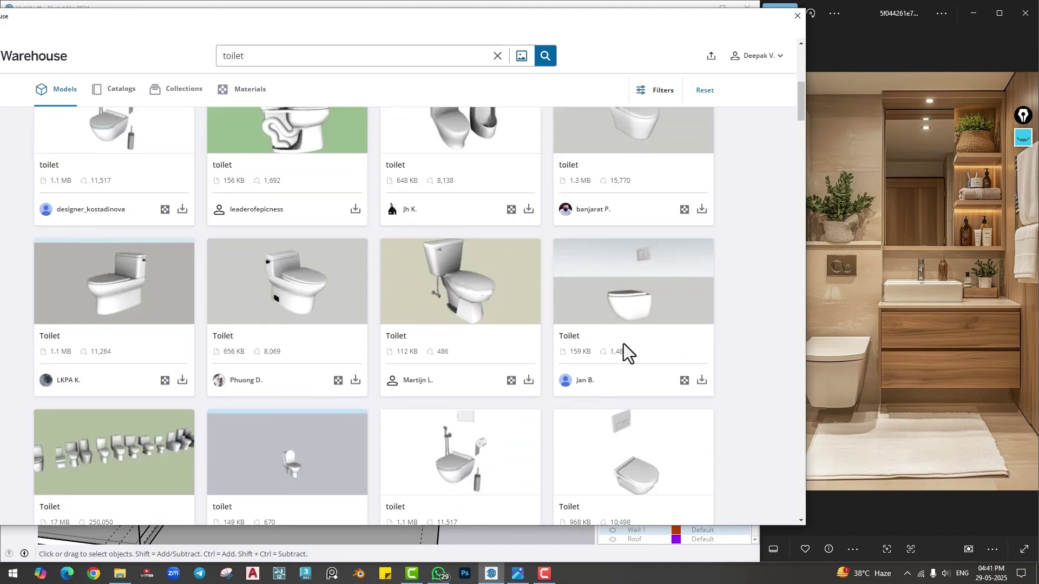
pyautogui.scroll(-4, 649, 331)
pyautogui.scroll(6, 657, 281)
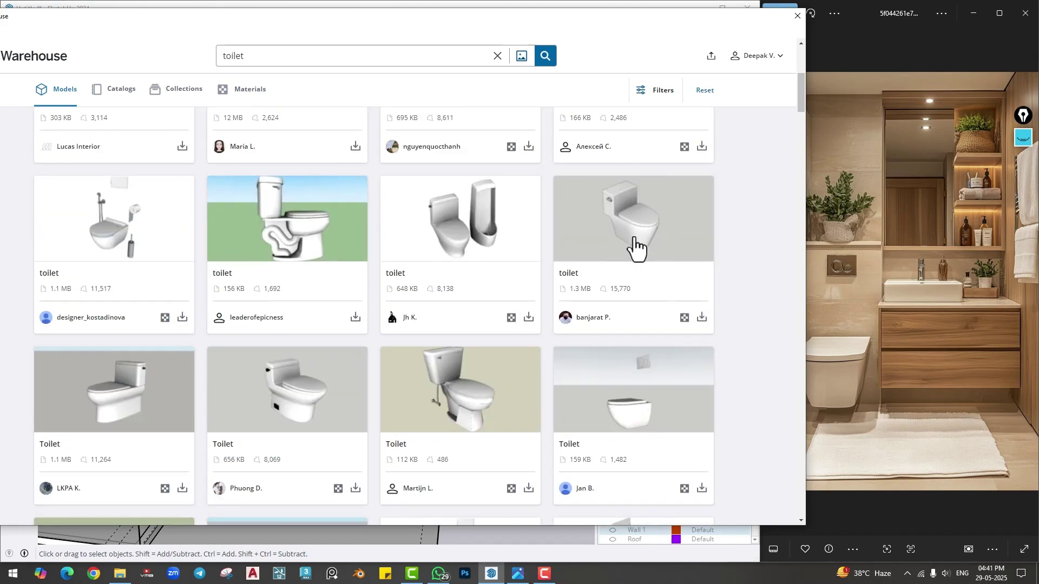
pyautogui.scroll(3, 638, 259)
pyautogui.scroll(-3, 650, 325)
pyautogui.scroll(-2, 646, 382)
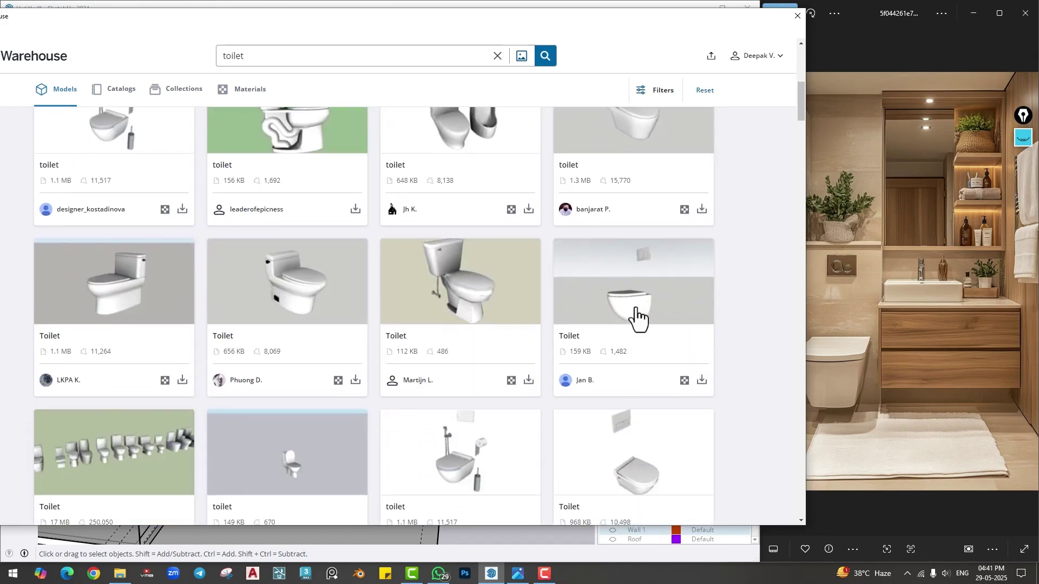
# - Download the 159 KB wall-hung Toilet model into the scene and place it on the floor in front of the vanity
pyautogui.click(701, 381)
pyautogui.click(337, 280)
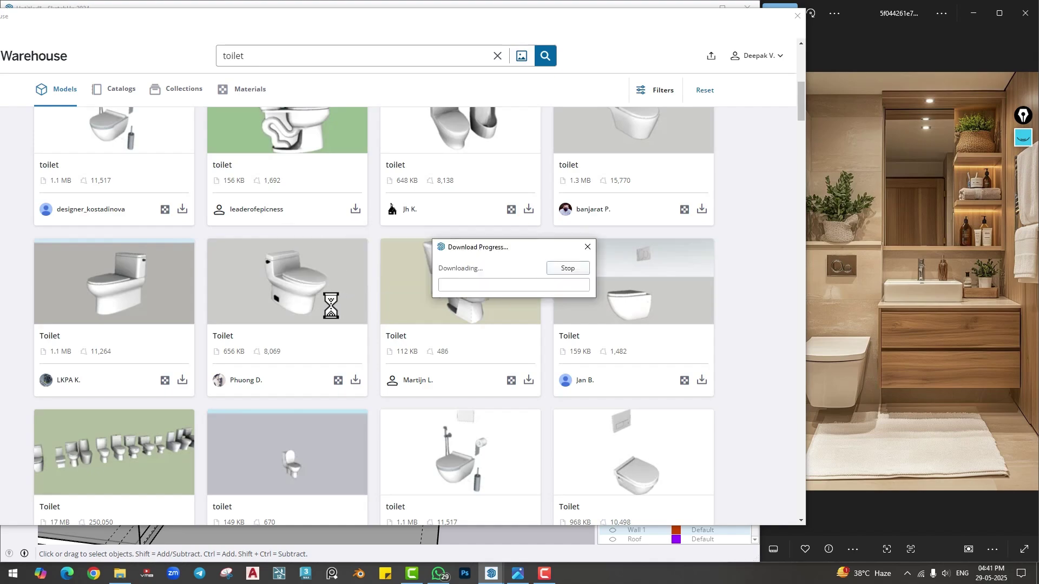
pyautogui.scroll(-5, 273, 422)
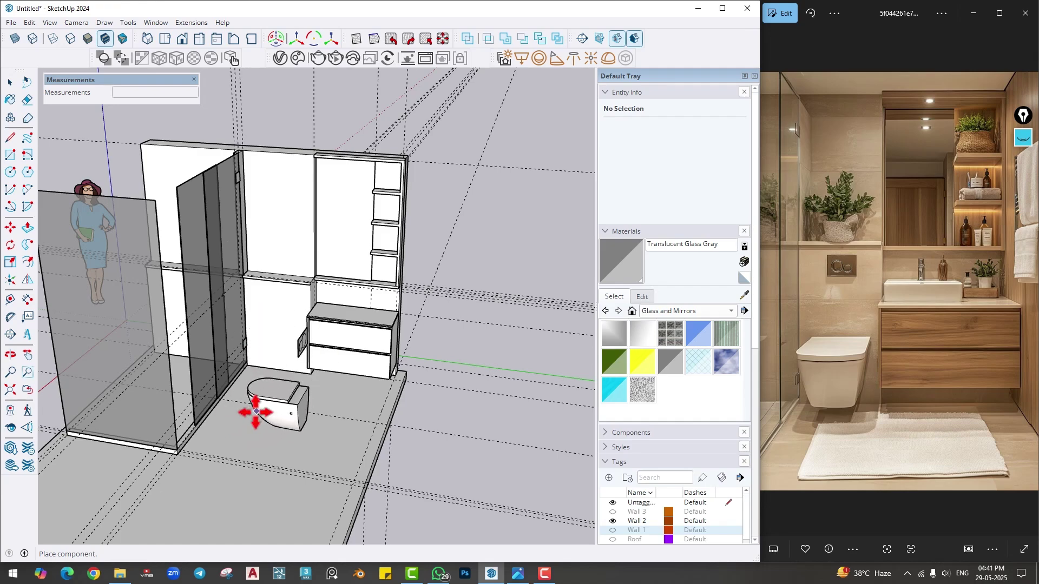
pyautogui.click(256, 412)
# - Rotate the toilet component 90° on the floor plane so that its back is parallel to the vanity wall
pyautogui.click(11, 245)
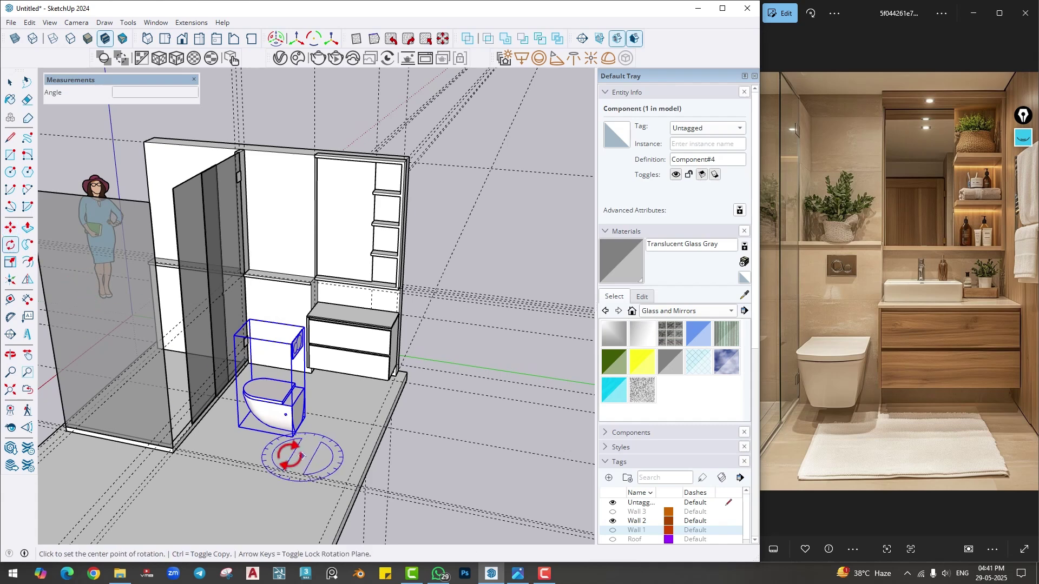
pyautogui.click(271, 450)
pyautogui.click(321, 460)
pyautogui.write('90')
pyautogui.press('Return')
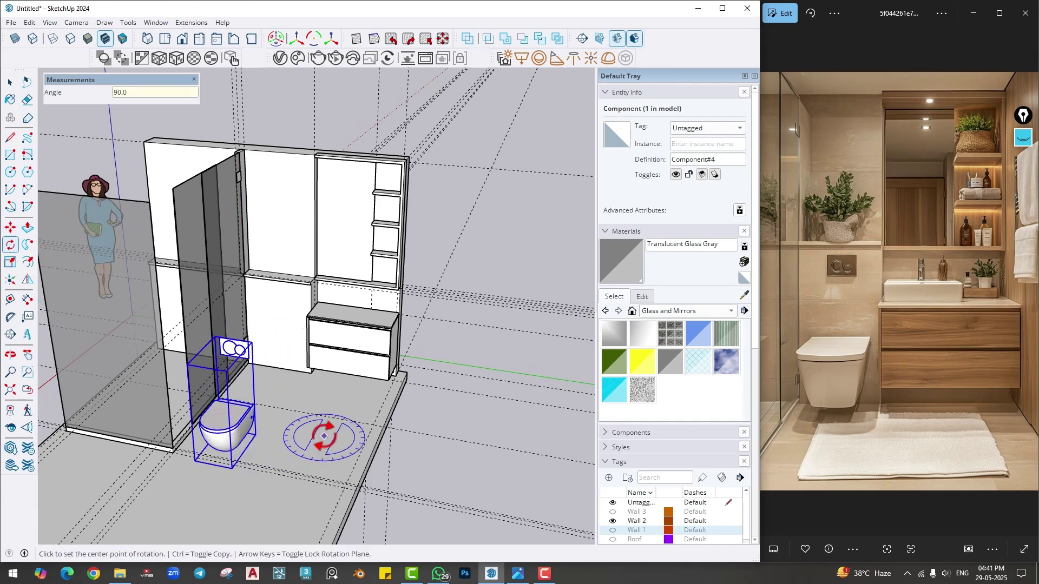
# - Move the toilet about 4' 5 13/16" to the back wall, between the glass partition and the vanity
pyautogui.press('m')
pyautogui.scroll(1, 267, 419)
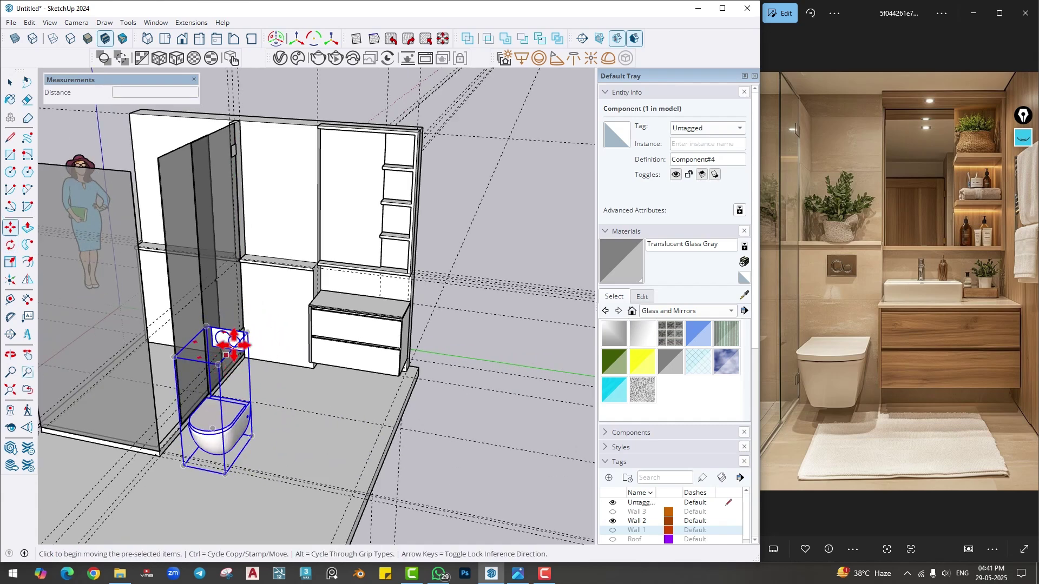
pyautogui.click(250, 433)
pyautogui.click(296, 364)
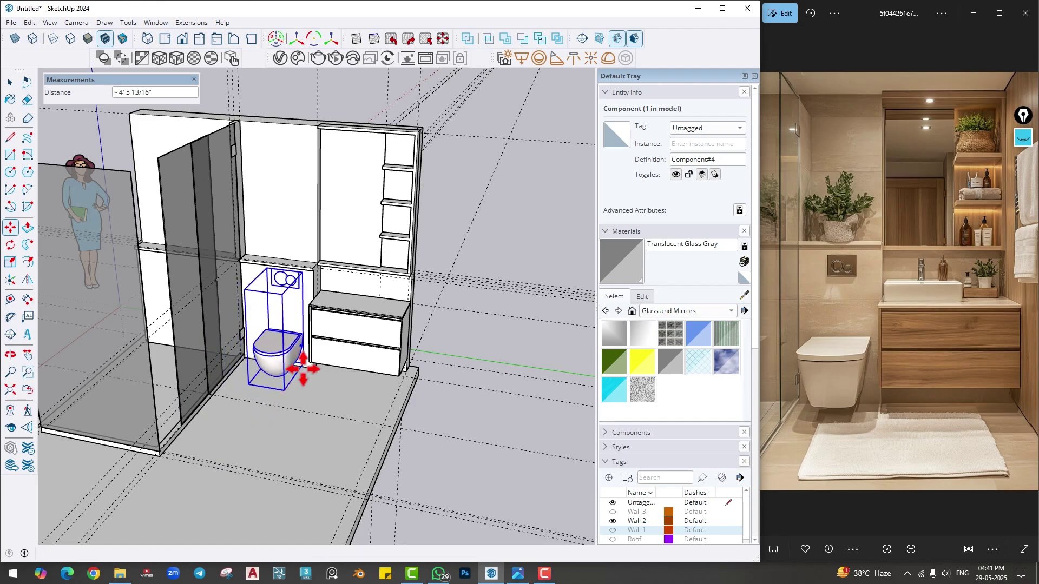
# - Shift the toilet along the back wall about 3 15/16" away from the vanity
pyautogui.moveTo(303, 371)
pyautogui.mouseDown(button='middle')
pyautogui.moveTo(382, 346)
pyautogui.moveTo(317, 372)
pyautogui.mouseUp(button='middle')
pyautogui.scroll(2, 310, 377)
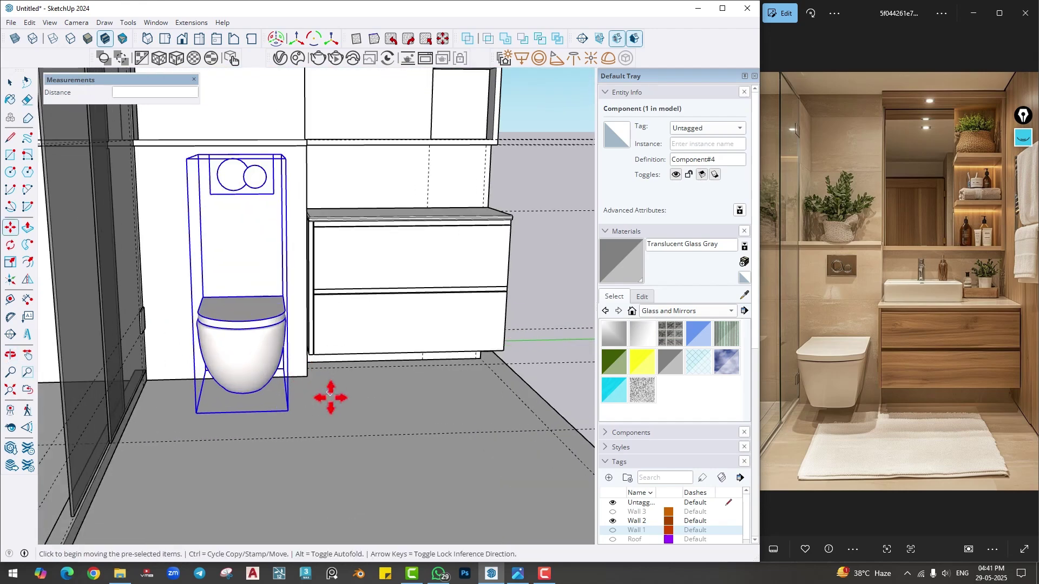
pyautogui.click(336, 412)
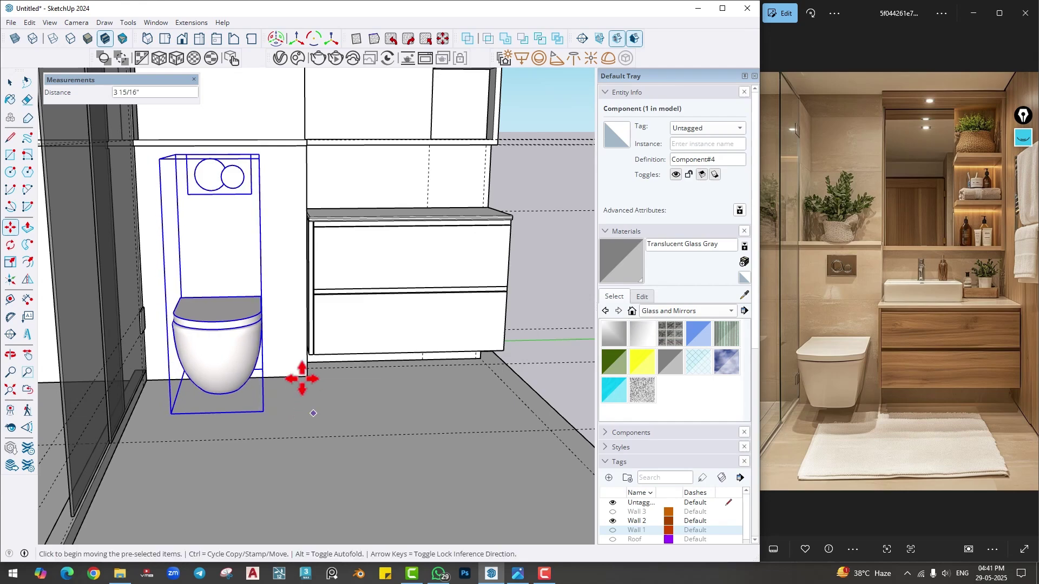
pyautogui.click(302, 376)
# - Open the toilet component and its nested flush plate for editing
pyautogui.moveTo(301, 376); pyautogui.dragTo(287, 157, button='middle')
pyautogui.scroll(6, 286, 157)
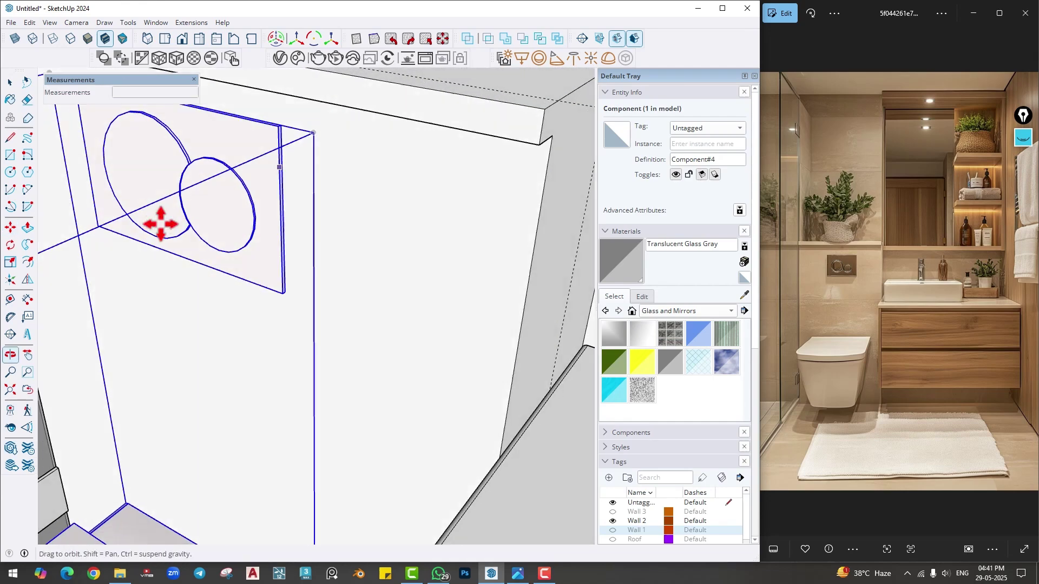
pyautogui.press('space')
pyautogui.moveTo(259, 196); pyautogui.dragTo(297, 232, button='middle')
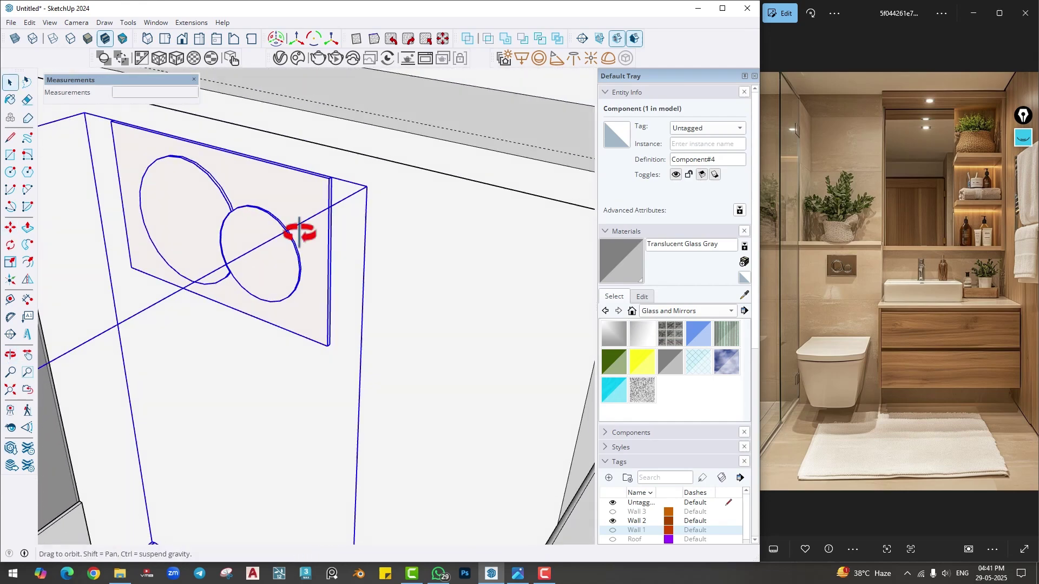
pyautogui.scroll(3, 300, 230)
pyautogui.keyDown('shift'); pyautogui.moveTo(249, 265); pyautogui.dragTo(238, 320, button='middle'); pyautogui.keyUp('shift')
pyautogui.scroll(3, 288, 313)
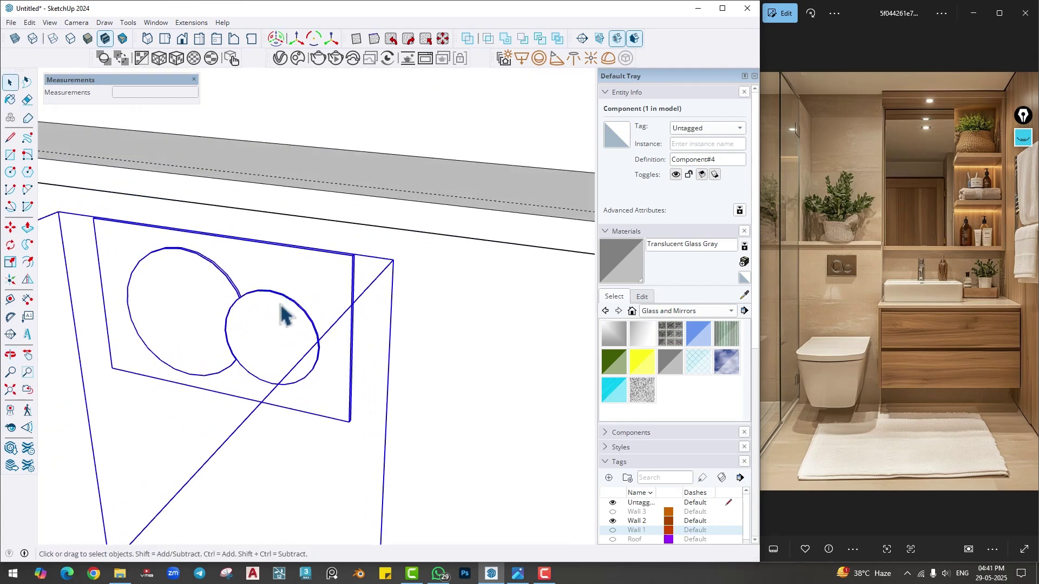
pyautogui.doubleClick(265, 333)
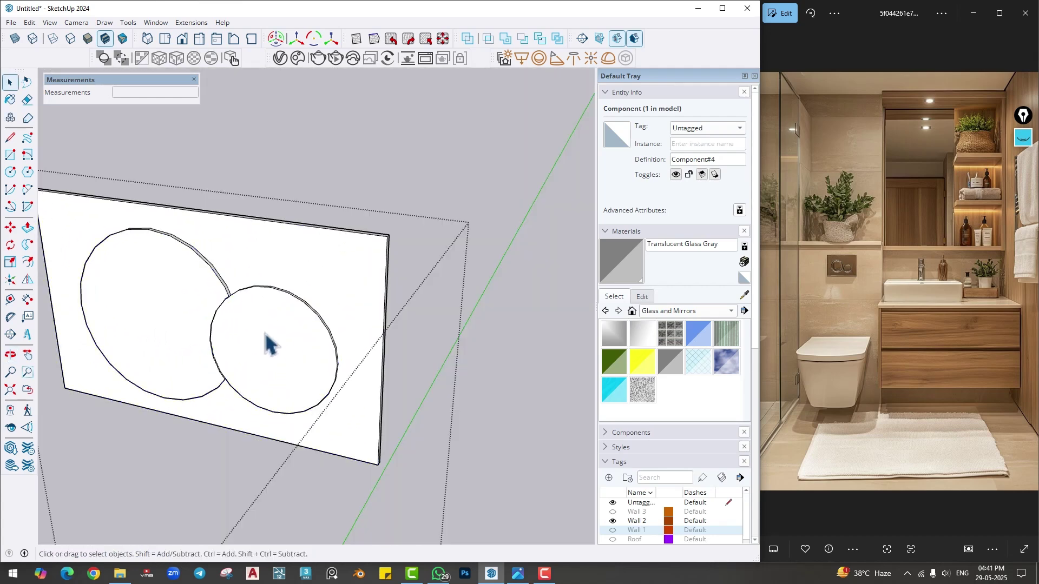
pyautogui.scroll(-1, 265, 334)
pyautogui.click(294, 333)
pyautogui.scroll(2, 294, 332)
pyautogui.doubleClick(293, 333)
pyautogui.moveTo(312, 347); pyautogui.dragTo(364, 352, button='middle')
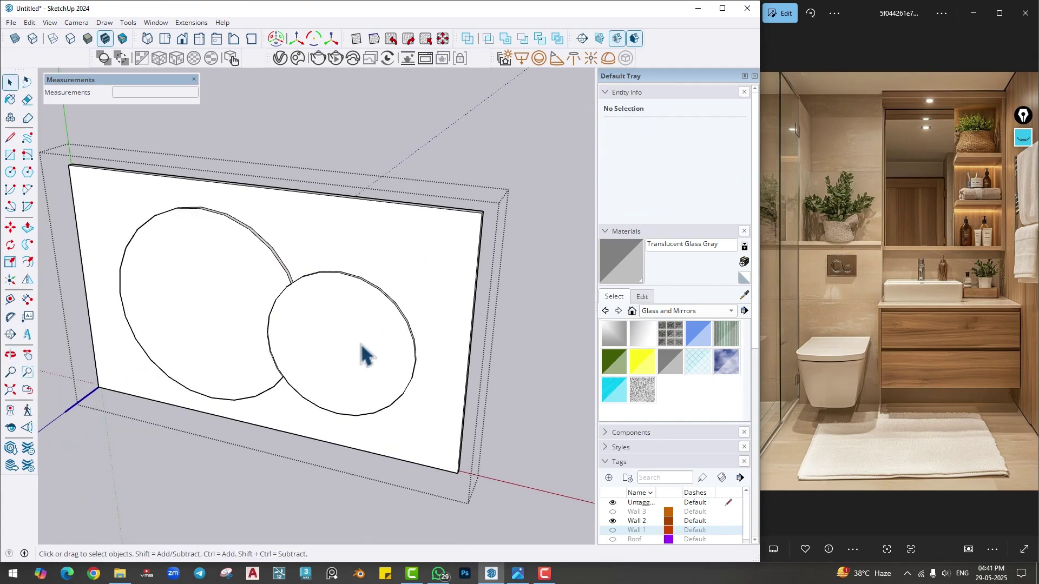
pyautogui.click(365, 352)
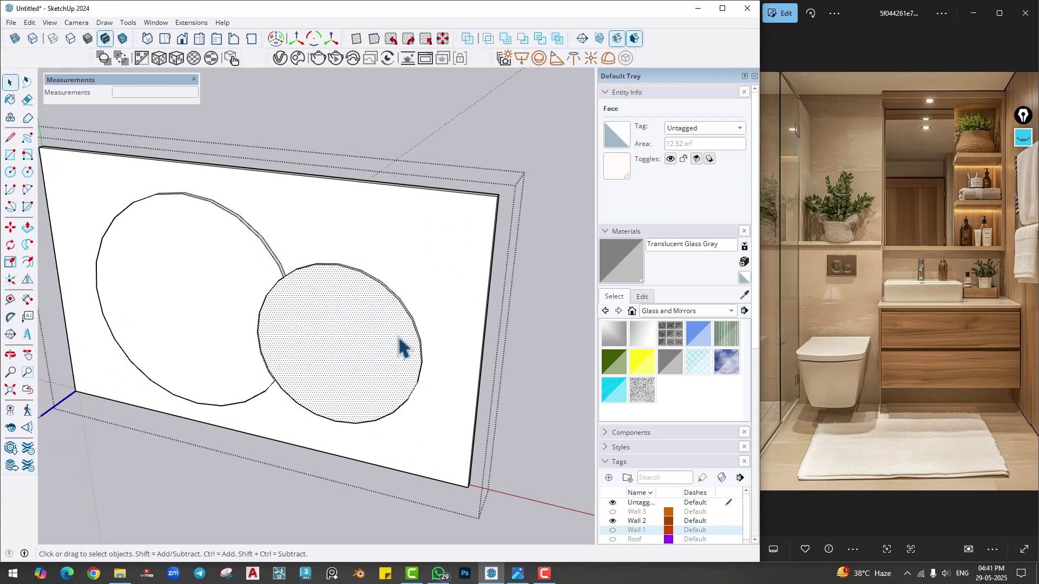
pyautogui.moveTo(352, 330); pyautogui.dragTo(354, 285, button='middle')
pyautogui.press('space')
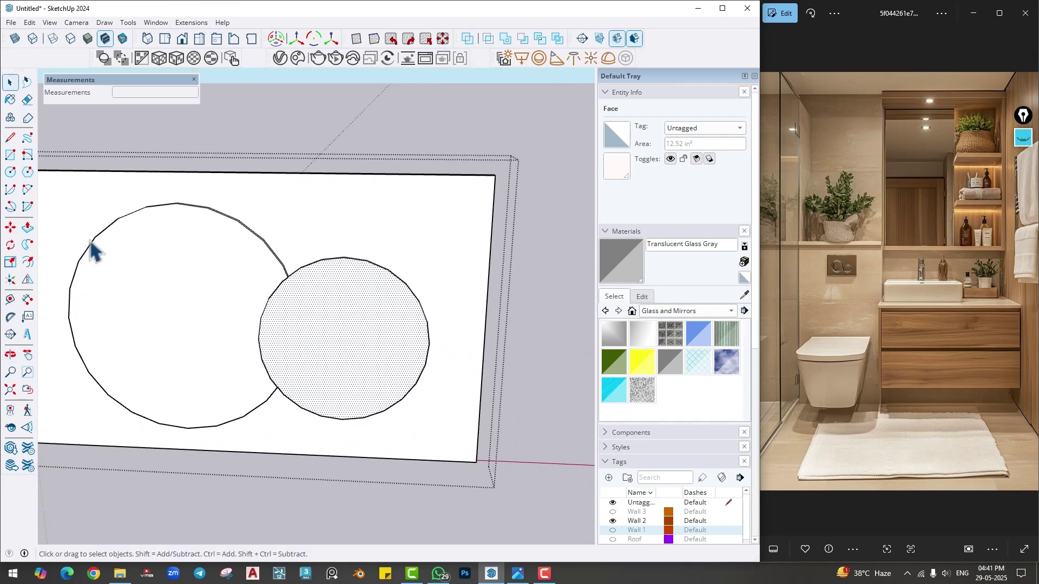
pyautogui.press('space')
pyautogui.click(349, 242)
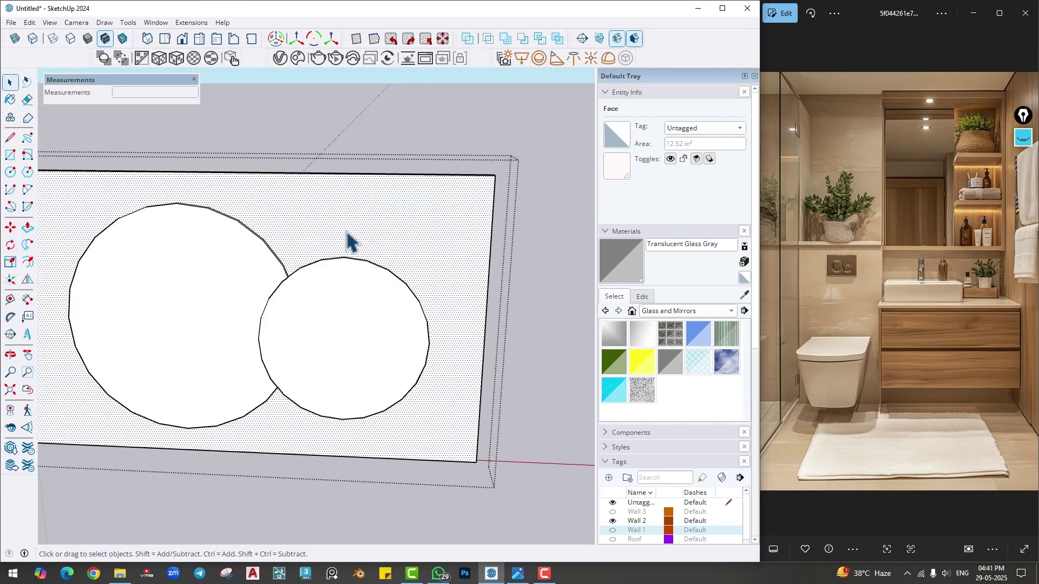
pyautogui.click(314, 241)
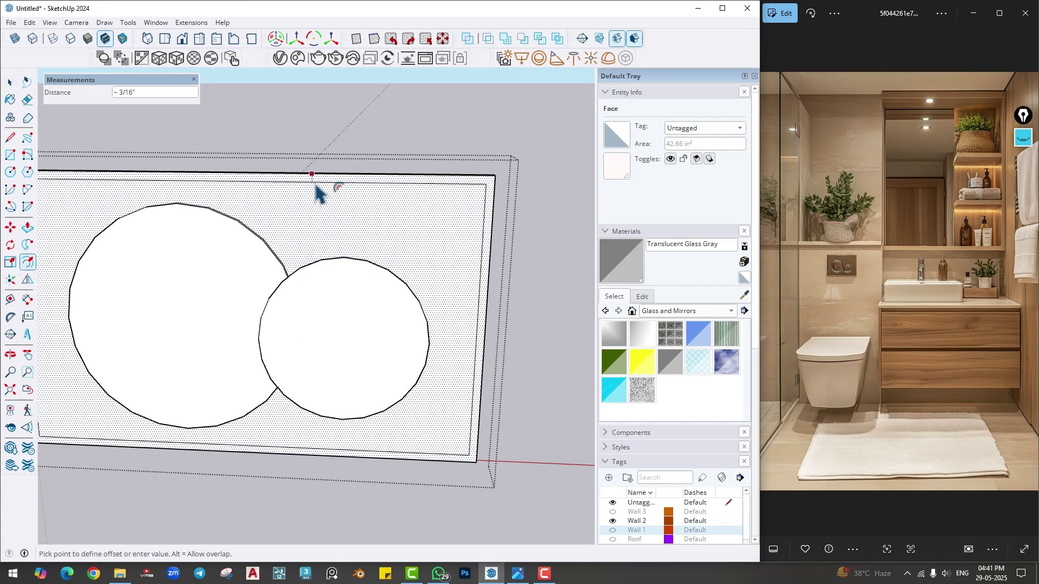
pyautogui.moveTo(319, 192); pyautogui.dragTo(343, 302, button='middle')
pyautogui.press('space')
# - Offset the larger flush button's arc outward by about 1/16" on the plate face
pyautogui.scroll(3, 310, 254)
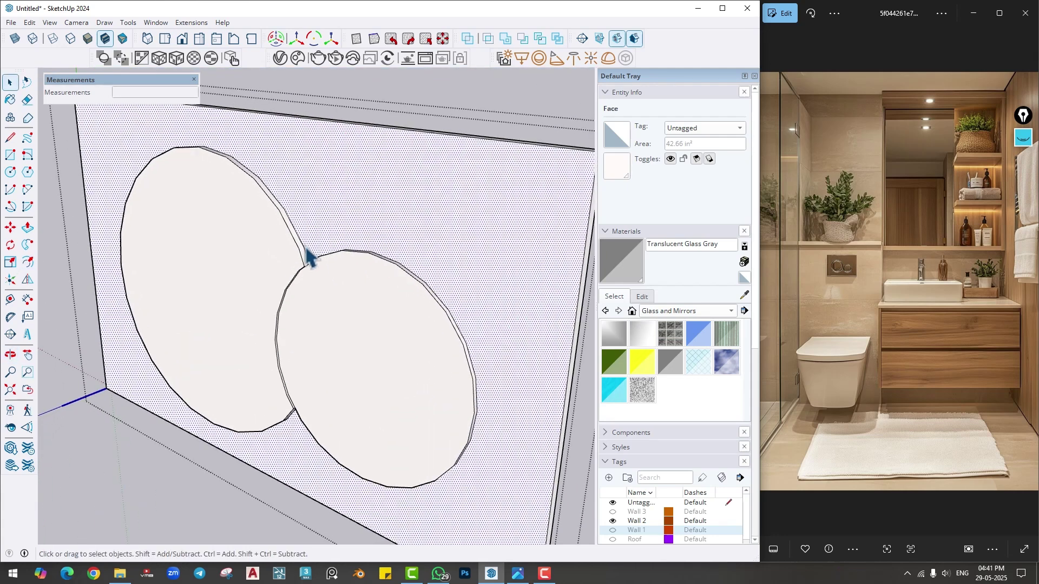
pyautogui.click(303, 247)
pyautogui.scroll(-3, 303, 254)
pyautogui.moveTo(301, 266); pyautogui.dragTo(333, 270, button='middle')
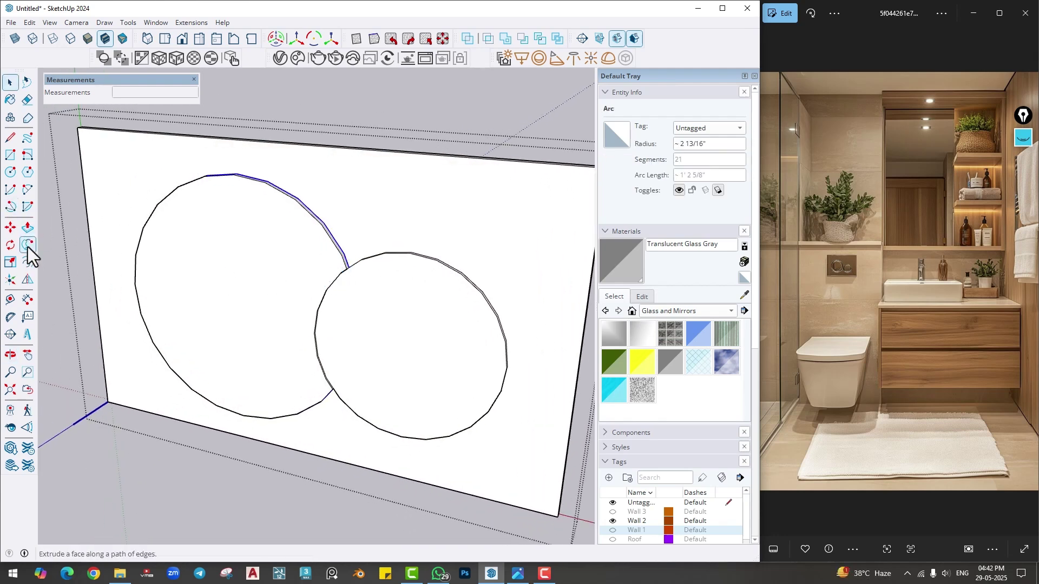
pyautogui.click(28, 261)
pyautogui.scroll(2, 388, 264)
pyautogui.click(320, 256)
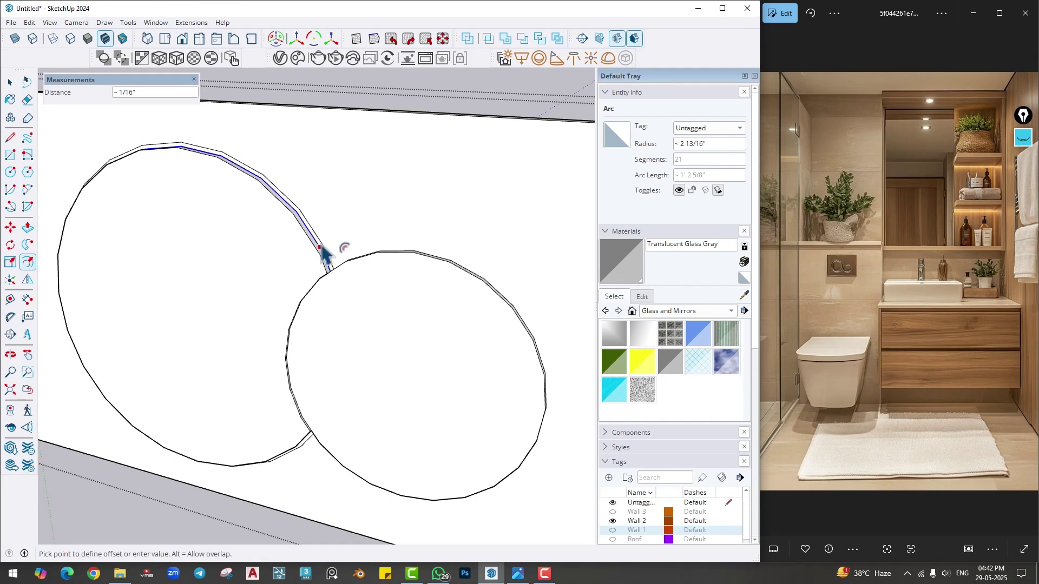
pyautogui.click(324, 252)
# - Offset the smaller flush button's arc slightly outward to form a matching thin ring
pyautogui.scroll(2, 506, 273)
pyautogui.press('space')
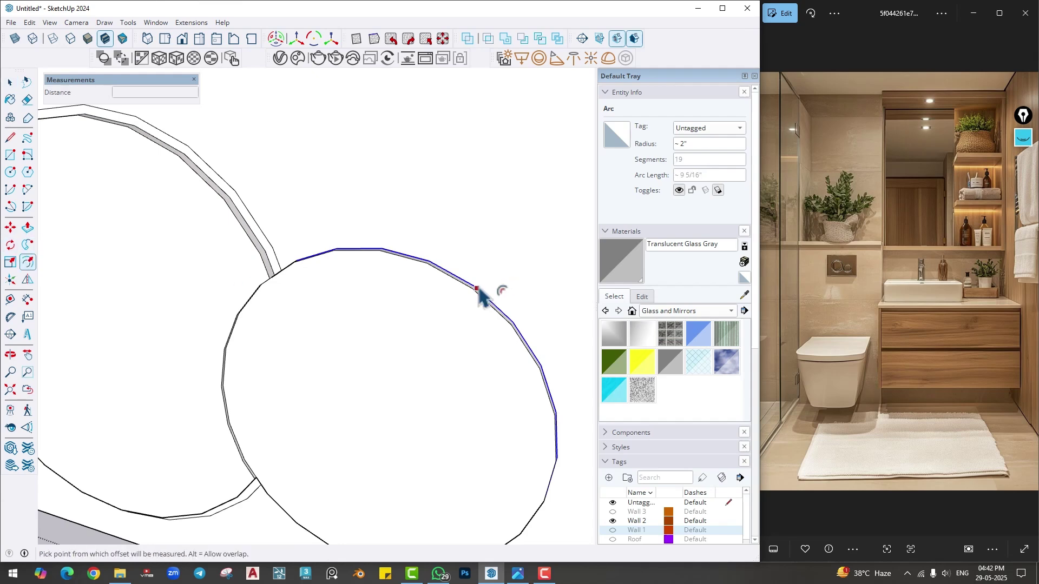
pyautogui.click(476, 288)
pyautogui.scroll(2, 452, 278)
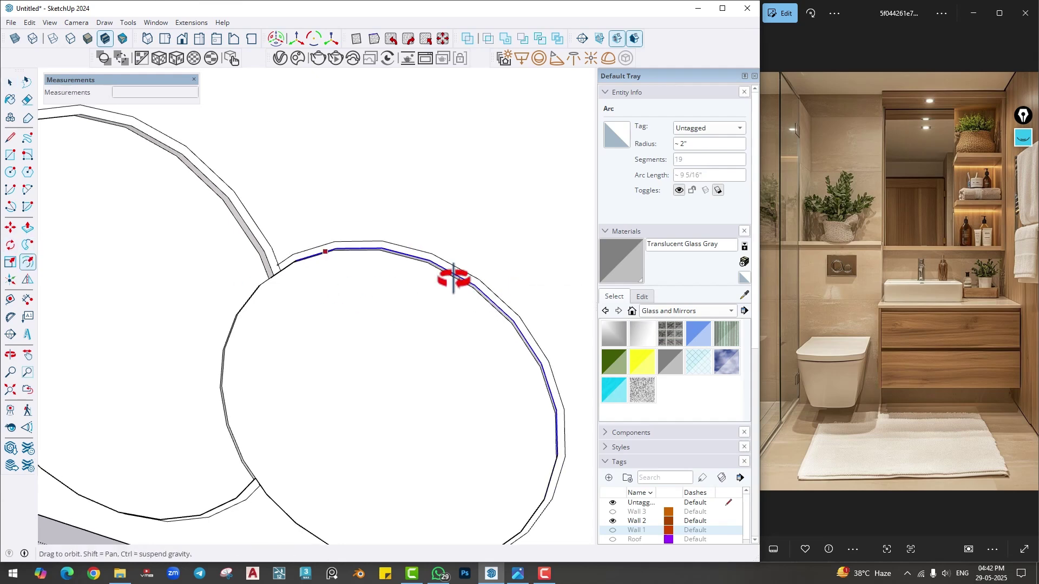
pyautogui.press('space')
# - Paint the thin rings around both flush buttons with Color M05 from the Colors collection
pyautogui.click(278, 263)
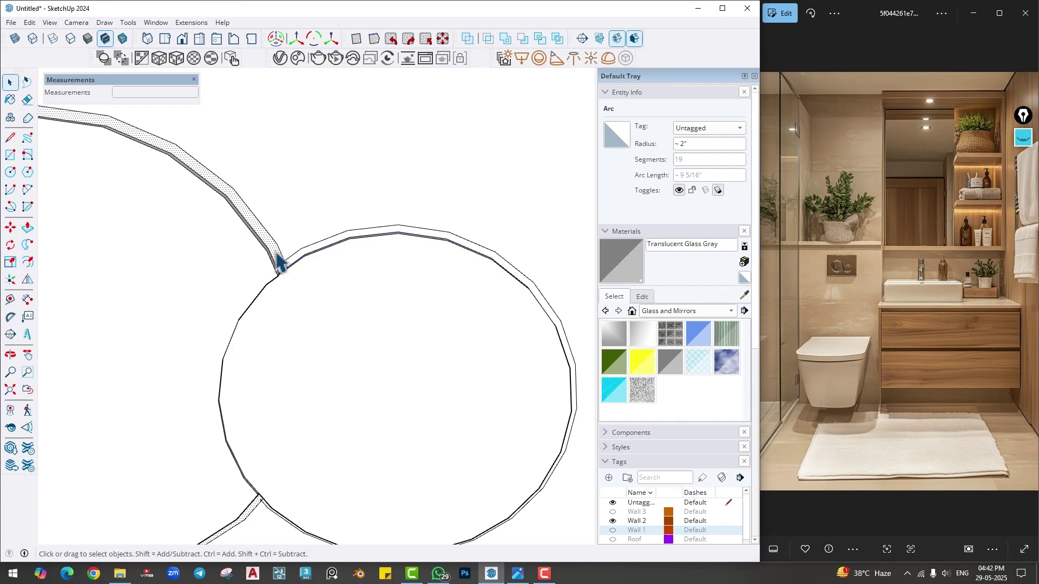
pyautogui.click(304, 257)
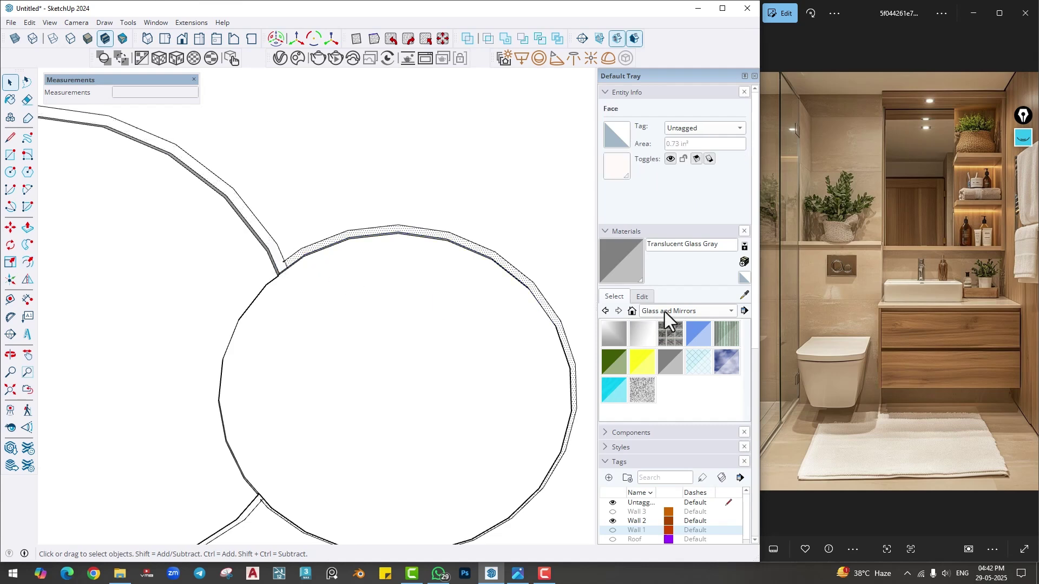
pyautogui.click(702, 313)
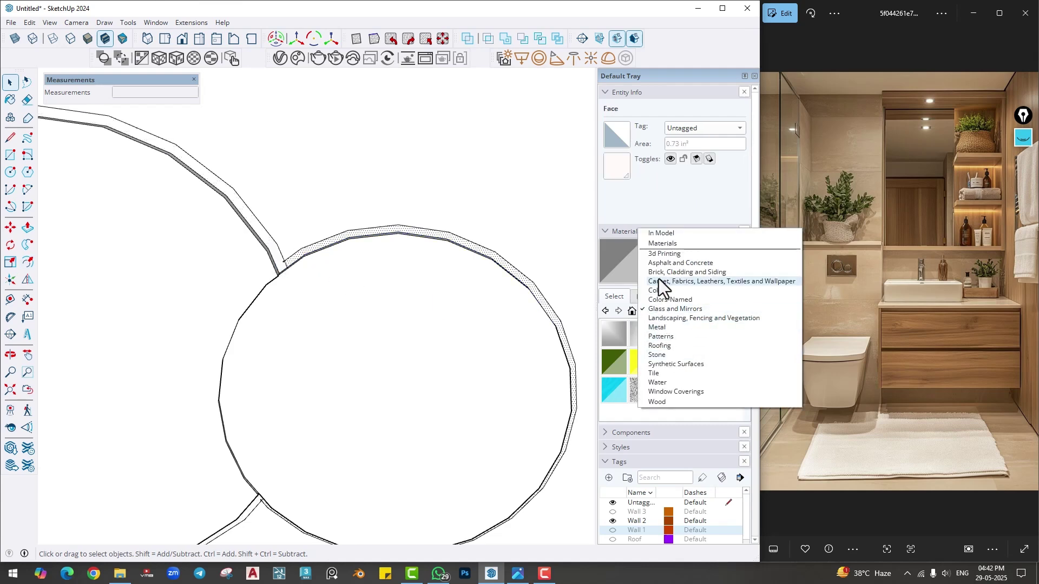
pyautogui.click(661, 308)
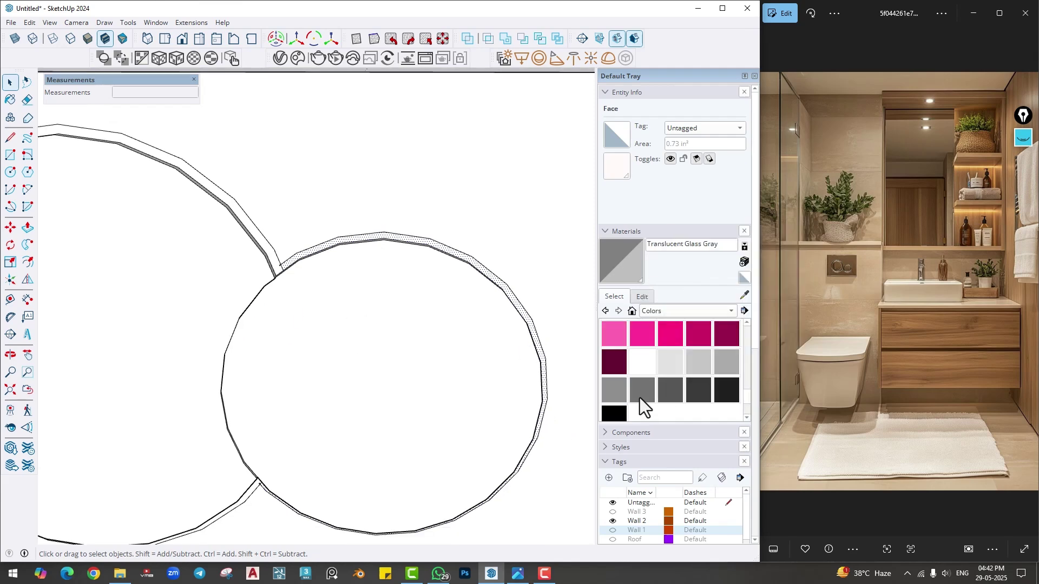
pyautogui.click(641, 392)
pyautogui.scroll(2, 318, 235)
pyautogui.click(270, 250)
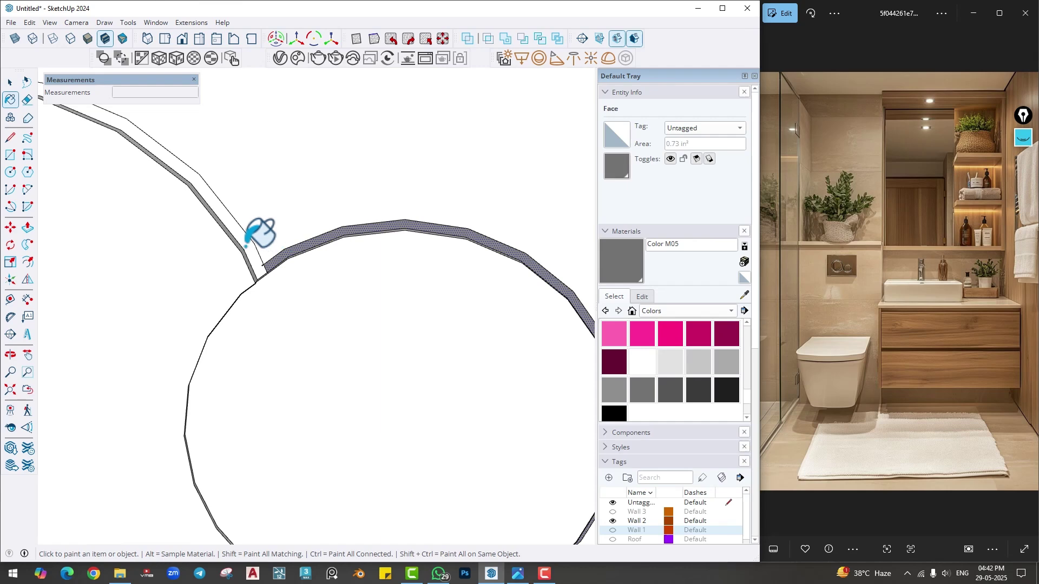
pyautogui.scroll(-6, 406, 262)
pyautogui.moveTo(420, 274)
pyautogui.mouseDown(button='middle')
pyautogui.moveTo(359, 313)
pyautogui.moveTo(368, 295)
pyautogui.moveTo(399, 283)
pyautogui.moveTo(436, 201)
pyautogui.mouseUp(button='middle')
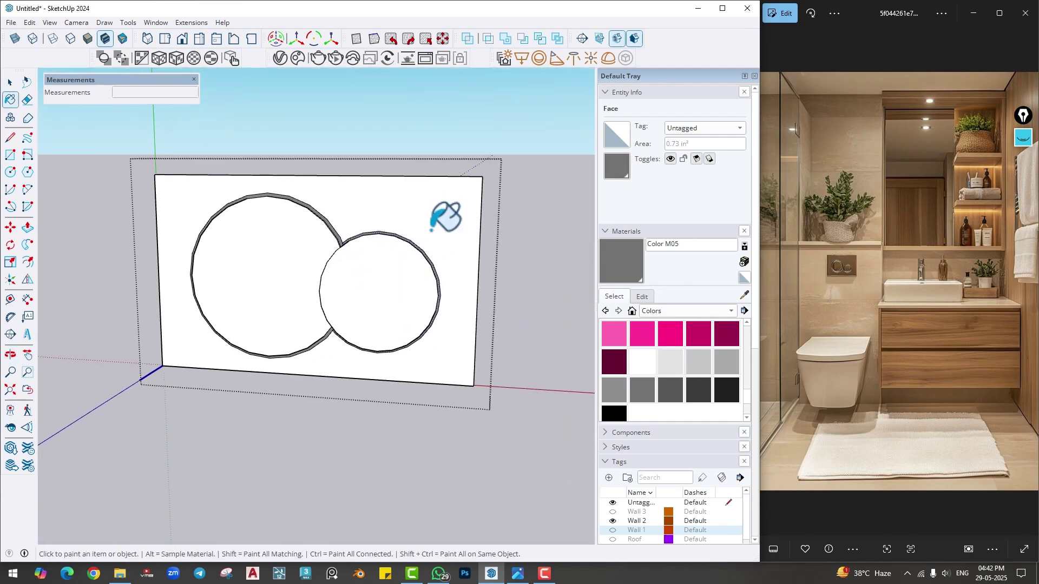
# - Leave the flush plate and filter the Chaos Cosmos assets to the Bathroom category
pyautogui.press('space')
pyautogui.scroll(-3, 524, 278)
pyautogui.moveTo(524, 278)
pyautogui.mouseDown(button='middle')
pyautogui.moveTo(454, 331)
pyautogui.moveTo(478, 311)
pyautogui.moveTo(411, 336)
pyautogui.moveTo(440, 220)
pyautogui.moveTo(427, 302)
pyautogui.moveTo(255, 332)
pyautogui.moveTo(395, 390)
pyautogui.moveTo(328, 371)
pyautogui.moveTo(290, 399)
pyautogui.mouseUp(button='middle')
pyautogui.scroll(-2, 478, 312)
pyautogui.scroll(-2, 448, 318)
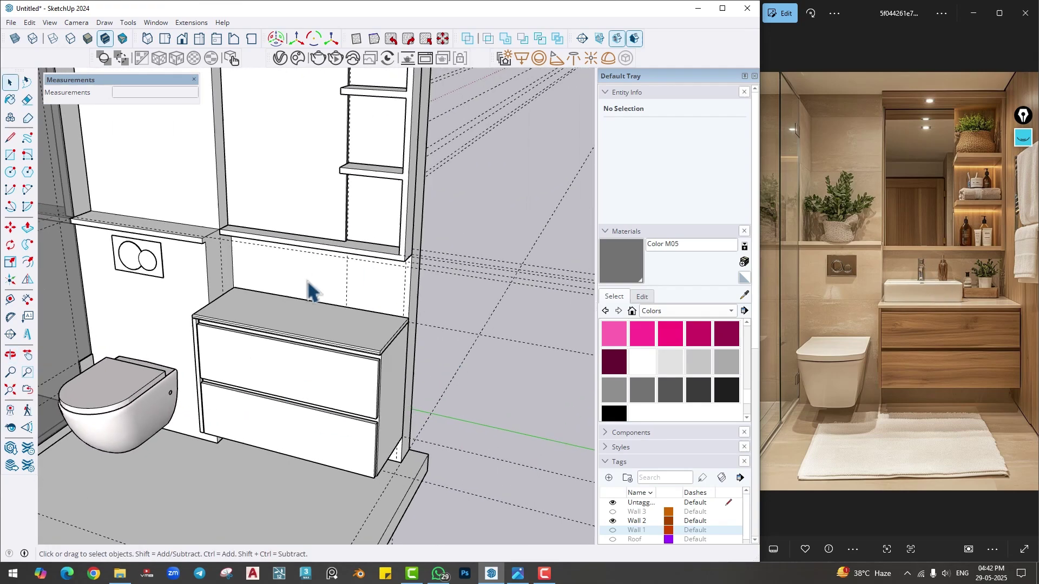
pyautogui.moveTo(289, 296); pyautogui.dragTo(311, 308, button='middle')
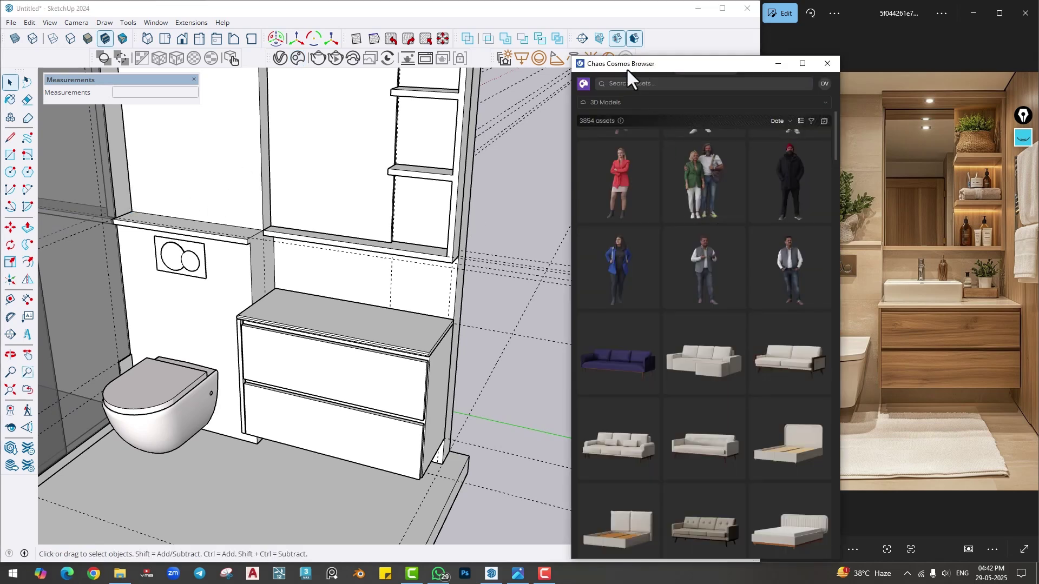
pyautogui.click(584, 85)
pyautogui.click(611, 273)
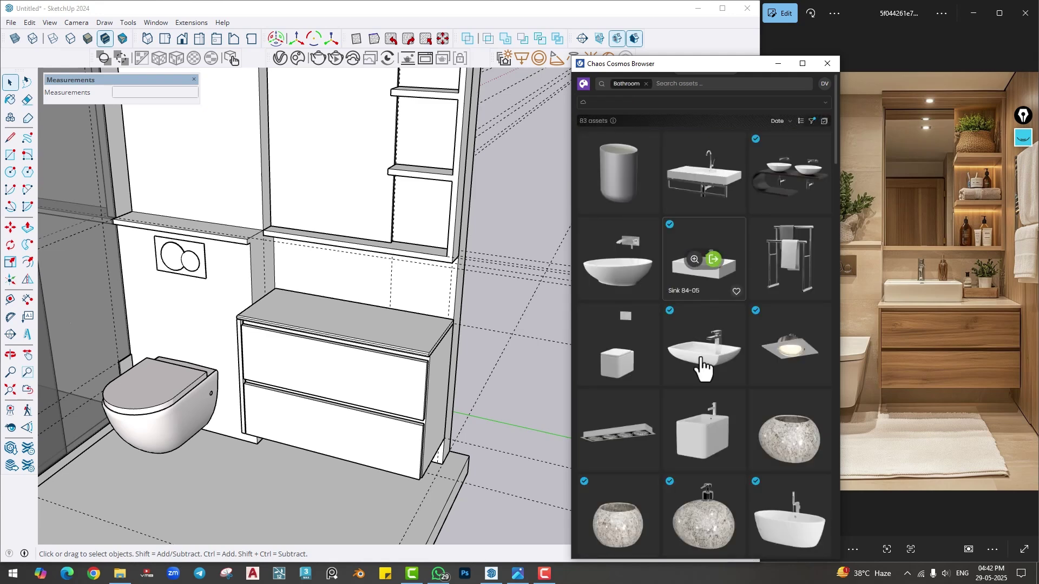
# - Import Washbasin 84-13 from Chaos Cosmos and place it on the vanity countertop
pyautogui.moveTo(723, 353)
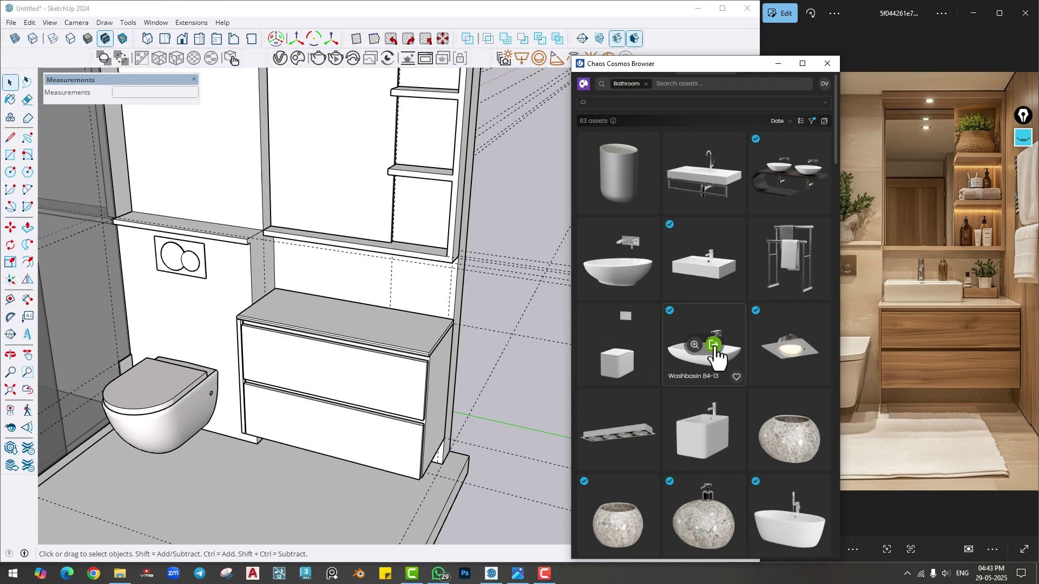
pyautogui.click(714, 345)
pyautogui.click(306, 312)
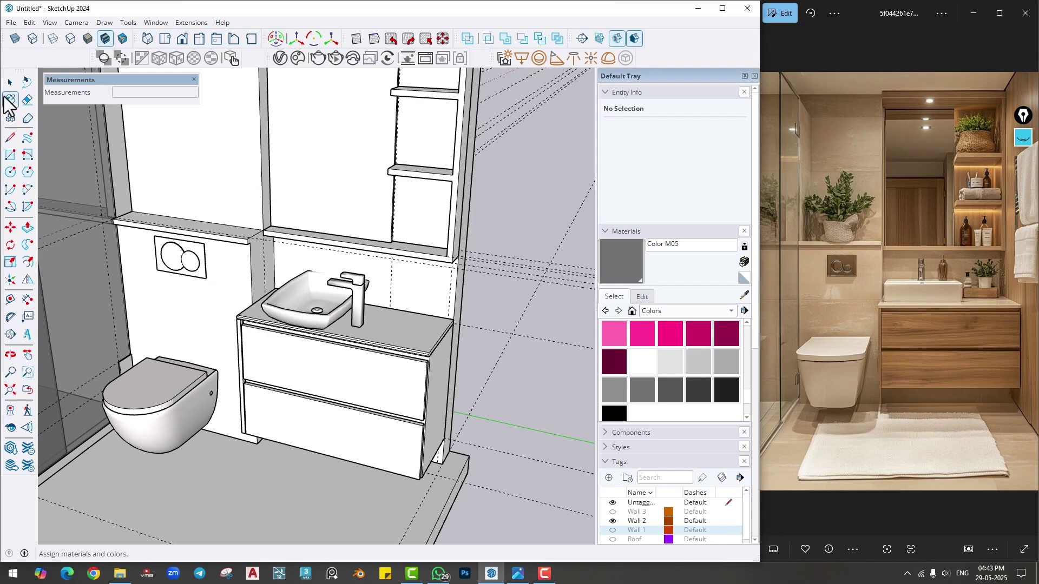
# - Rotate the washbasin 90 degrees on the countertop so its faucet sits toward the back wall
pyautogui.click(331, 322)
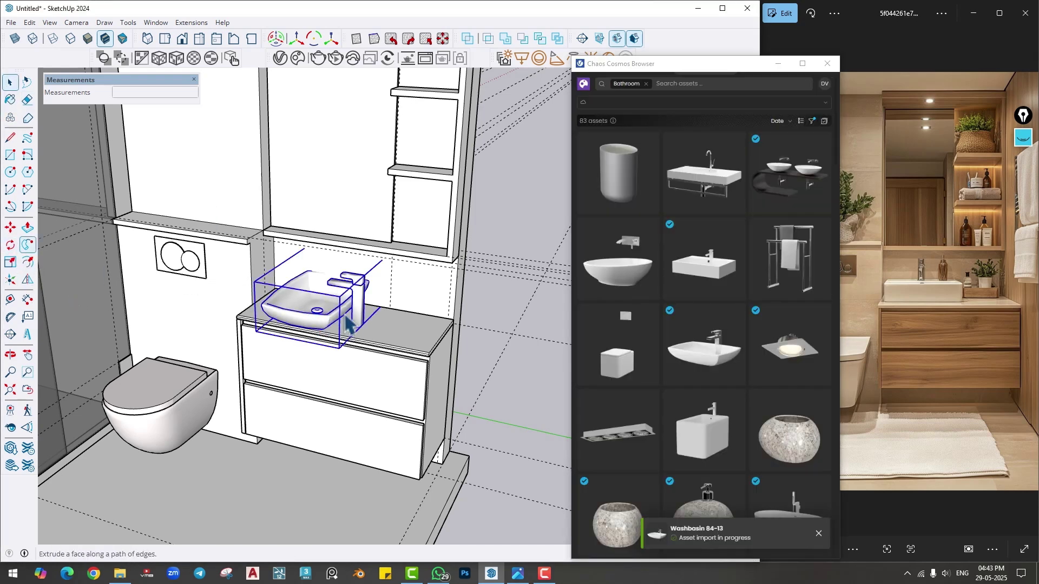
pyautogui.click(10, 244)
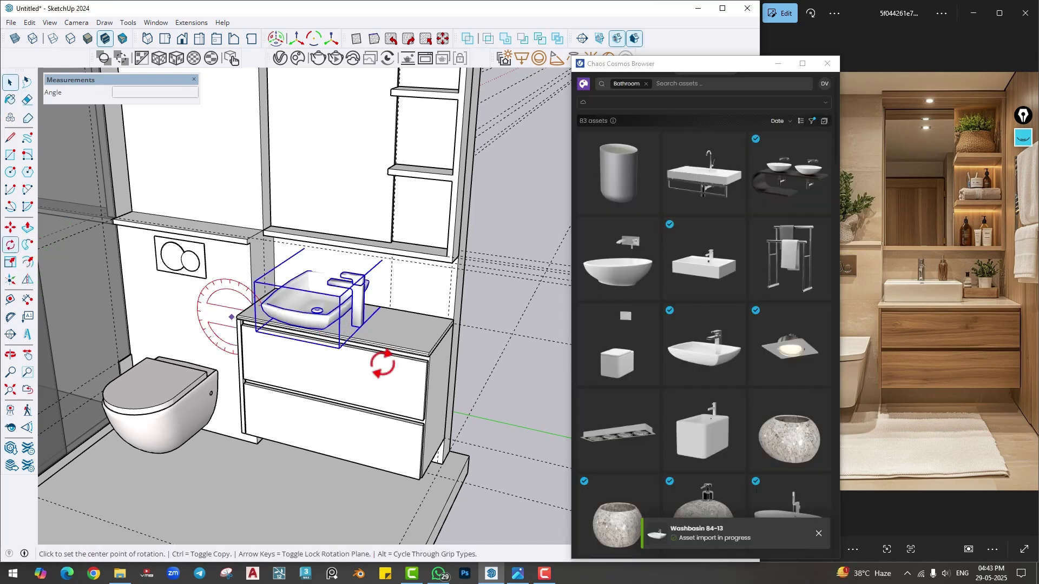
pyautogui.click(347, 327)
pyautogui.click(397, 336)
pyautogui.write('90')
pyautogui.press('Return')
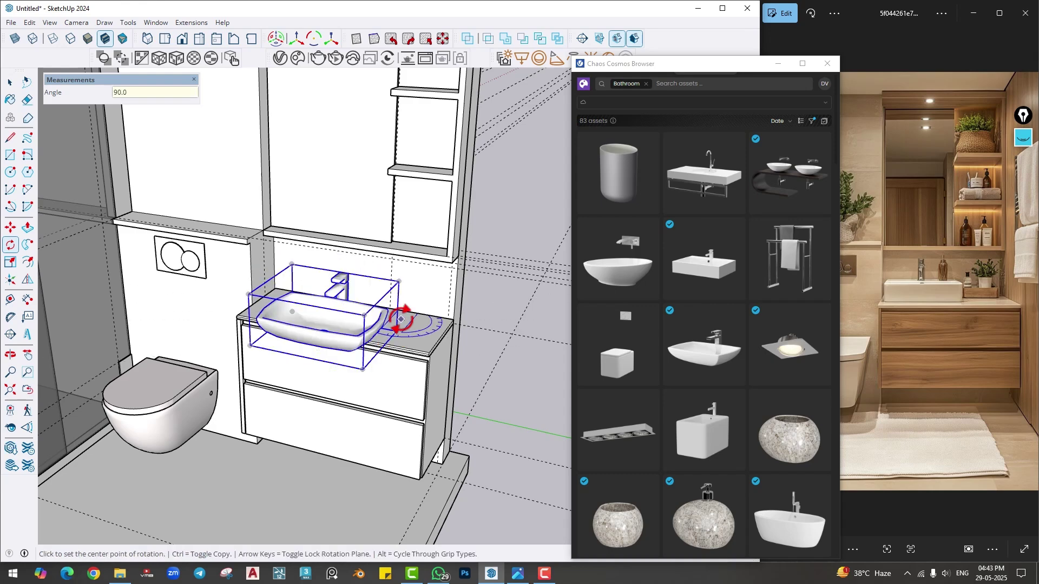
# - Move the washbasin by its lower front corner onto the countertop's front corner farthest from the toilet
pyautogui.scroll(2, 455, 352)
pyautogui.press('m')
pyautogui.click(338, 373)
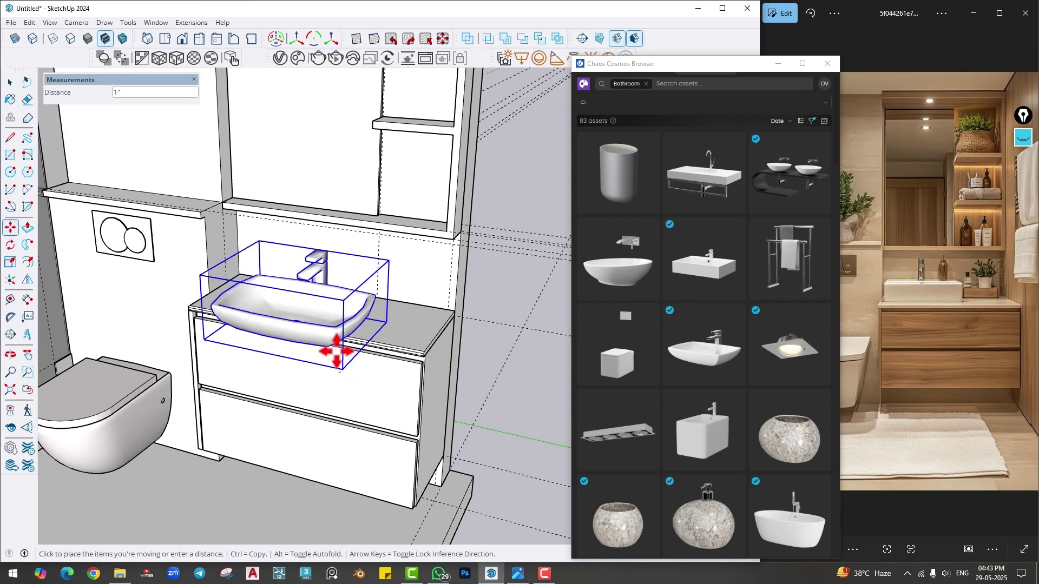
pyautogui.click(341, 331)
pyautogui.moveTo(371, 336); pyautogui.dragTo(313, 262, button='middle')
pyautogui.scroll(3, 313, 263)
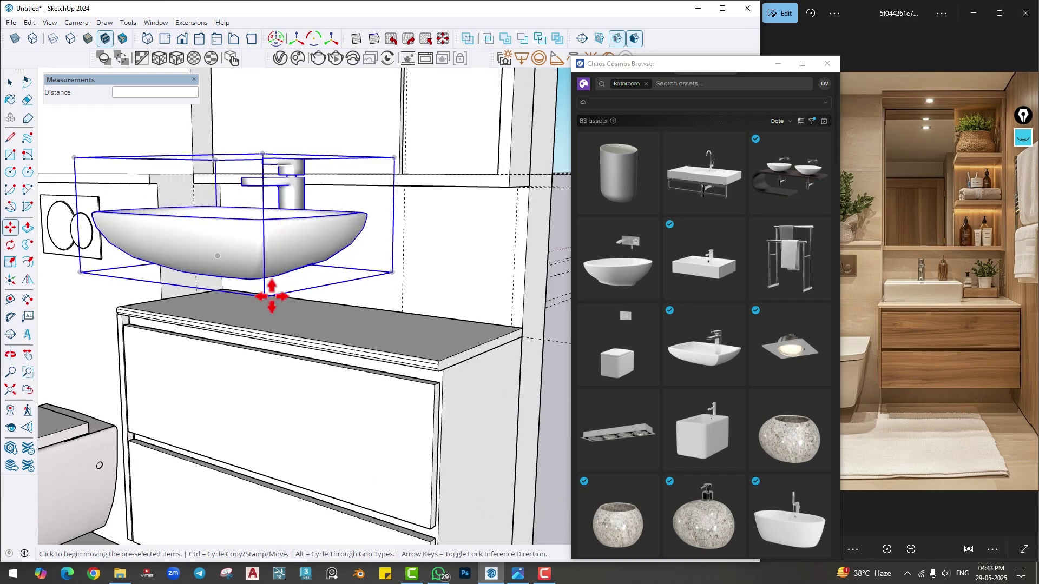
pyautogui.click(263, 293)
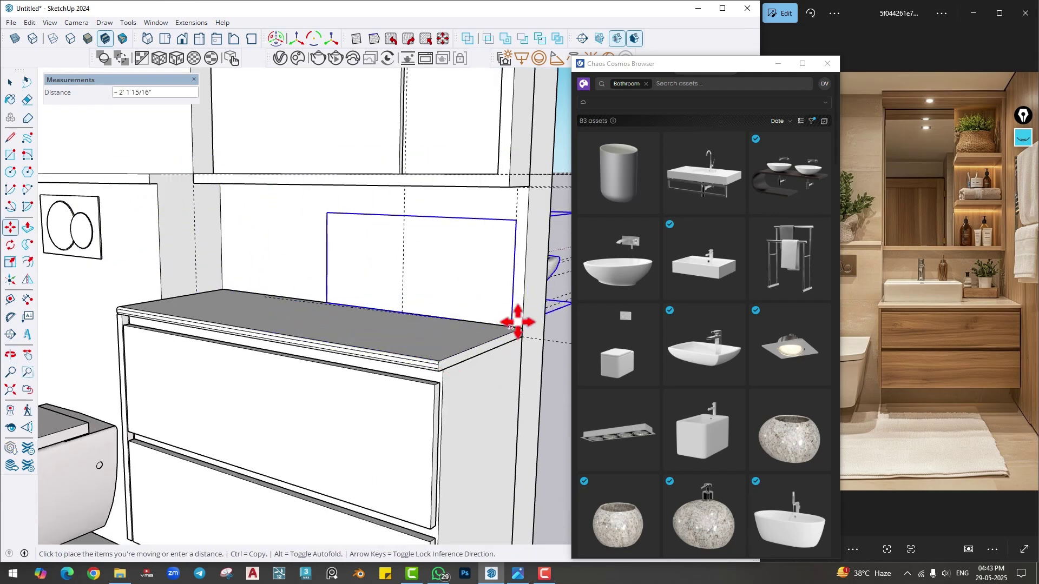
pyautogui.click(440, 360)
pyautogui.moveTo(441, 360); pyautogui.dragTo(470, 327, button='middle')
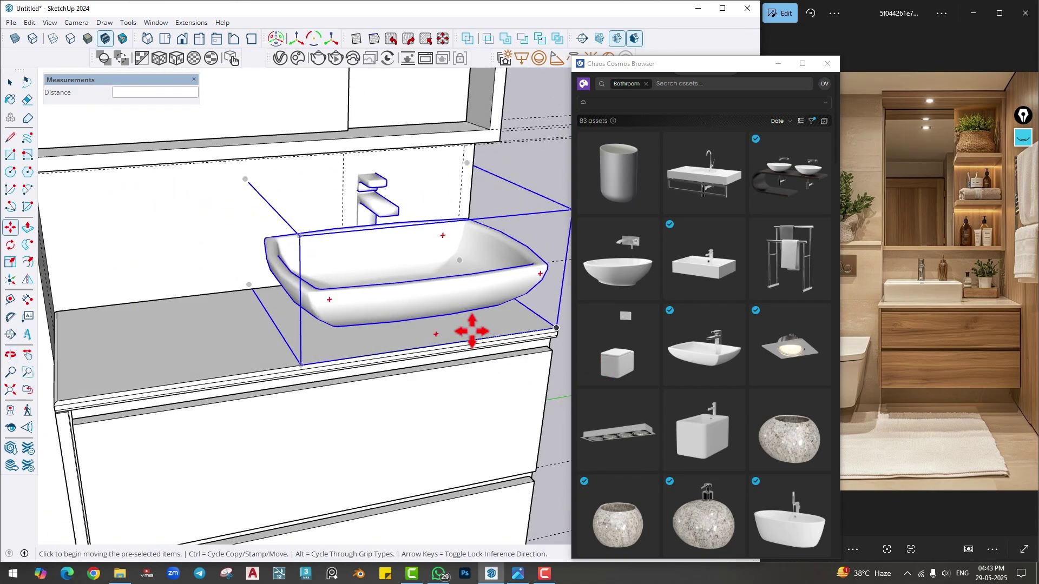
# - Slide the washbasin along the countertop to the end nearest the toilet
pyautogui.click(274, 371)
pyautogui.moveTo(273, 371); pyautogui.dragTo(340, 337, button='middle')
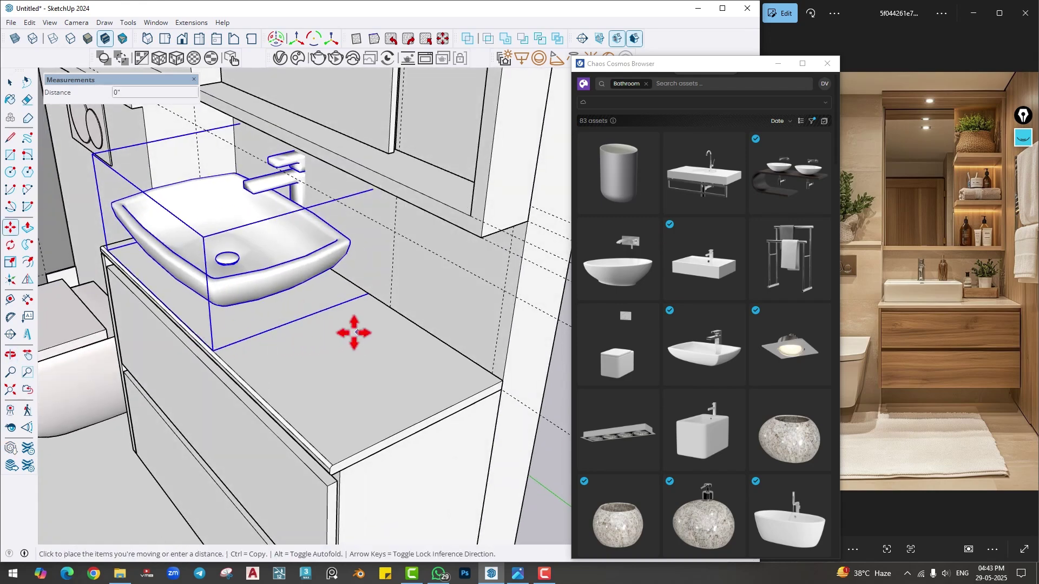
pyautogui.moveTo(248, 327); pyautogui.dragTo(352, 327, button='middle')
# - Shift the washbasin slightly inward from the countertop's toilet-side edge and clear the selection
pyautogui.press('s')
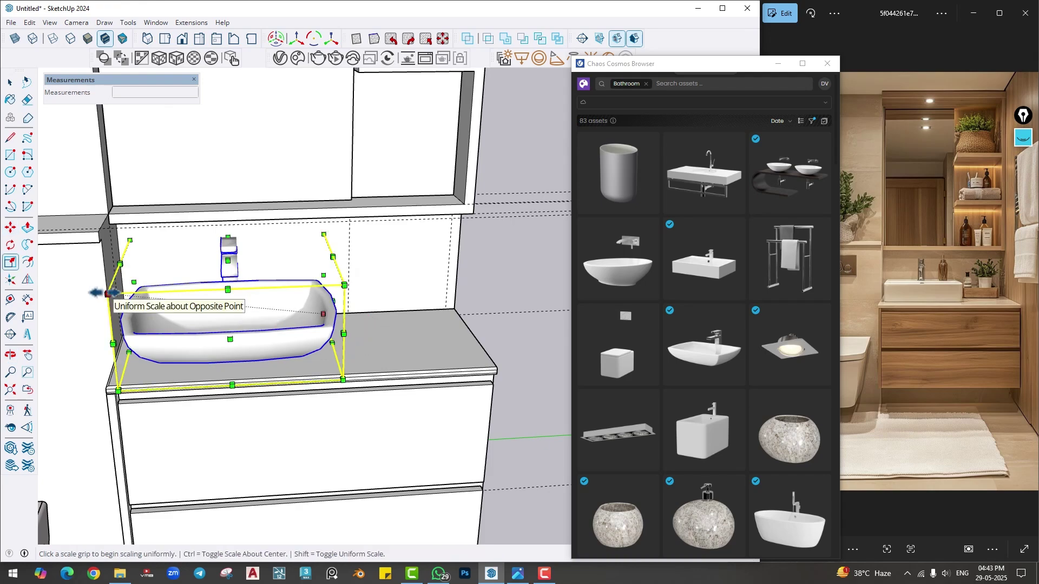
pyautogui.moveTo(429, 339); pyautogui.dragTo(373, 336, button='middle')
pyautogui.press('m')
pyautogui.scroll(-3, 508, 341)
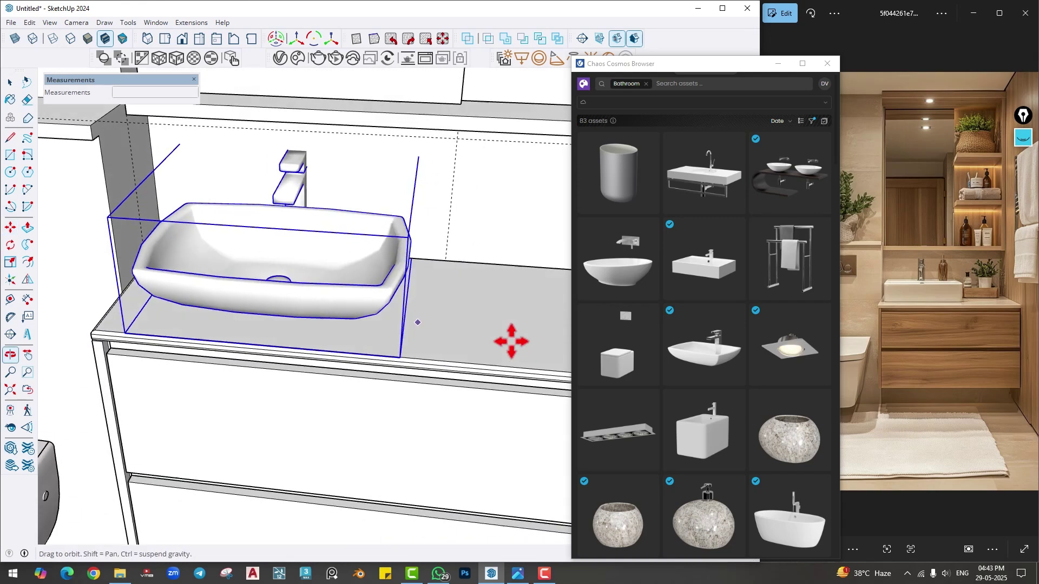
pyautogui.moveTo(508, 341); pyautogui.dragTo(479, 294, button='middle')
pyautogui.scroll(-2, 481, 289)
pyautogui.scroll(4, 366, 326)
pyautogui.moveTo(366, 326); pyautogui.dragTo(294, 372, button='middle')
pyautogui.scroll(2, 319, 294)
pyautogui.moveTo(698, 64)
pyautogui.mouseDown()
pyautogui.moveTo(546, 61)
pyautogui.moveTo(579, 56)
pyautogui.mouseUp()
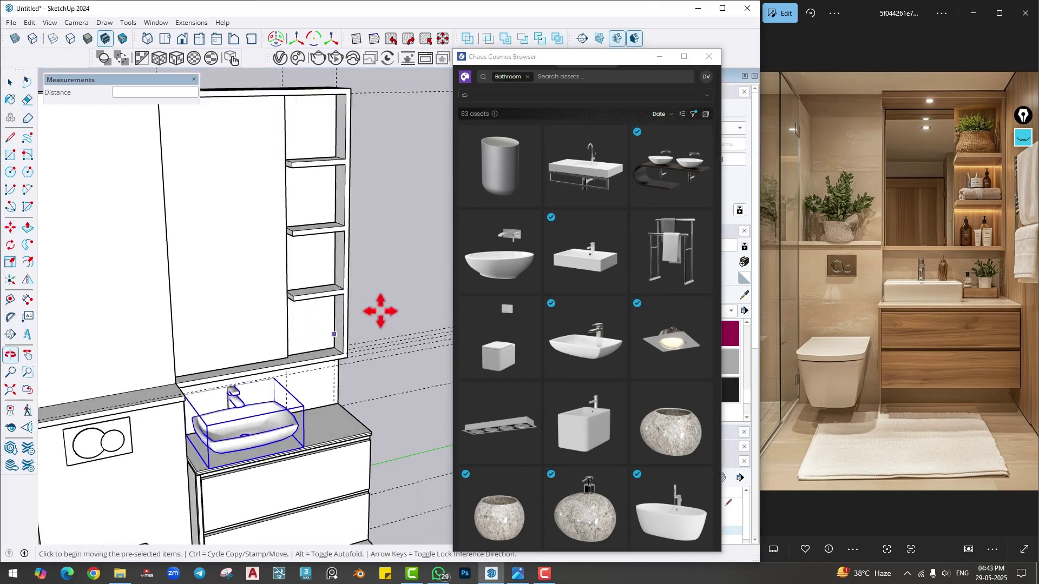
pyautogui.press('space')
pyautogui.press('Escape')
# - Import Toothbrushes 22-61 from Chaos Cosmos and place the cup on the countertop beside the washbasin
pyautogui.scroll(3, 309, 391)
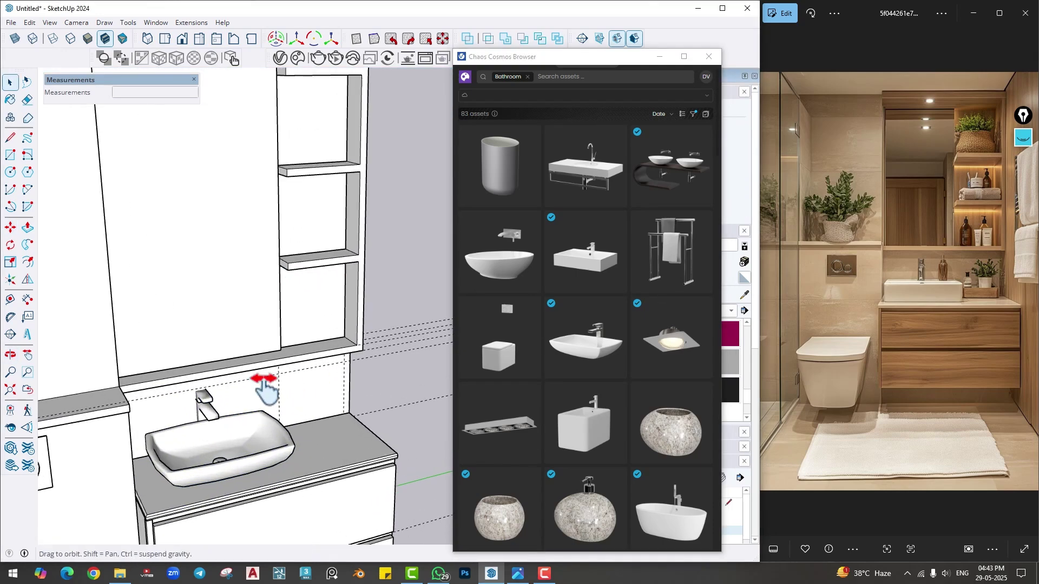
pyautogui.moveTo(267, 389); pyautogui.dragTo(303, 381, button='middle')
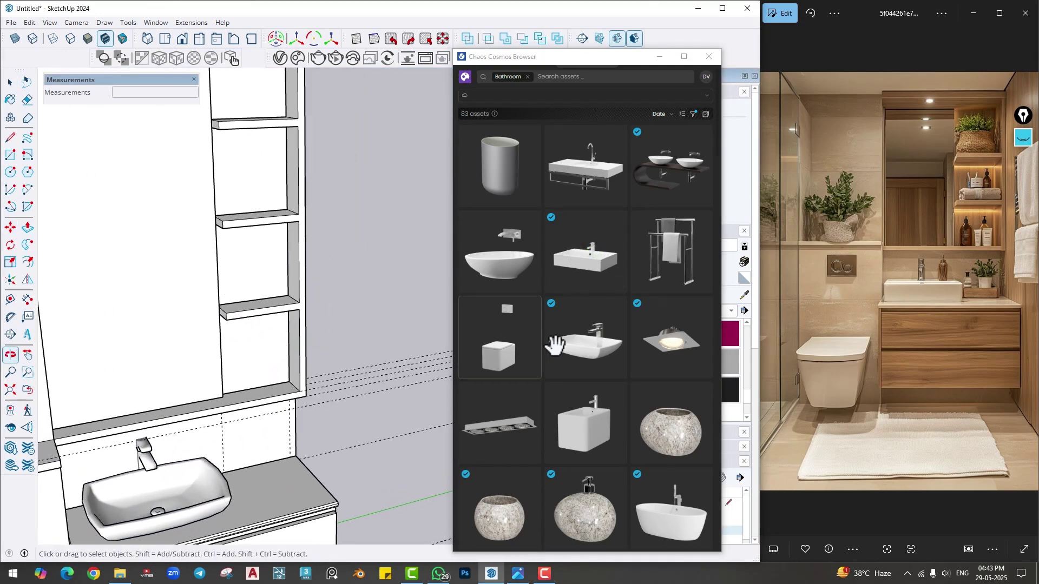
pyautogui.scroll(-8, 552, 342)
pyautogui.scroll(-8, 551, 340)
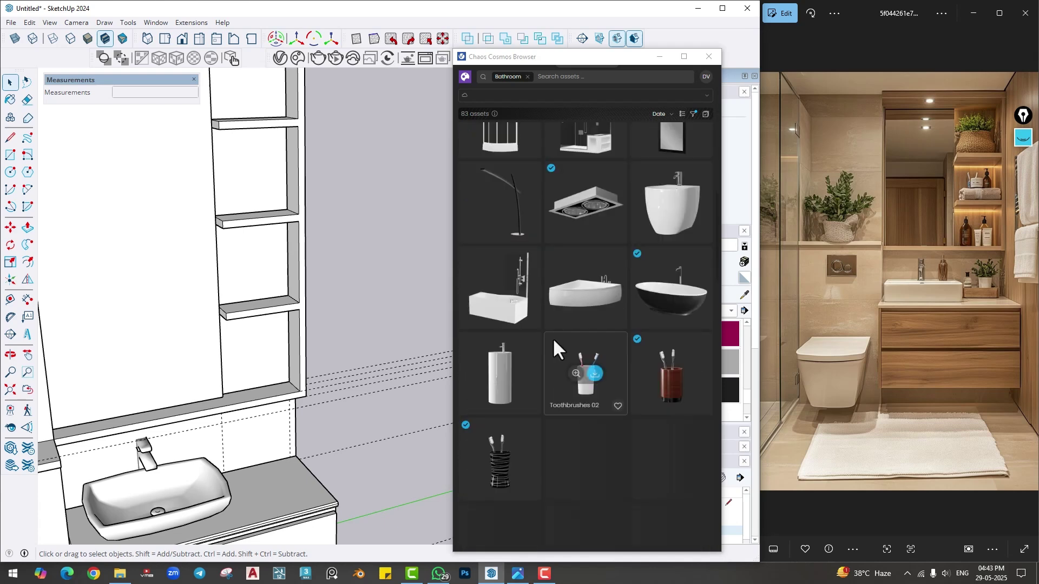
pyautogui.scroll(2, 508, 346)
pyautogui.scroll(-2, 509, 349)
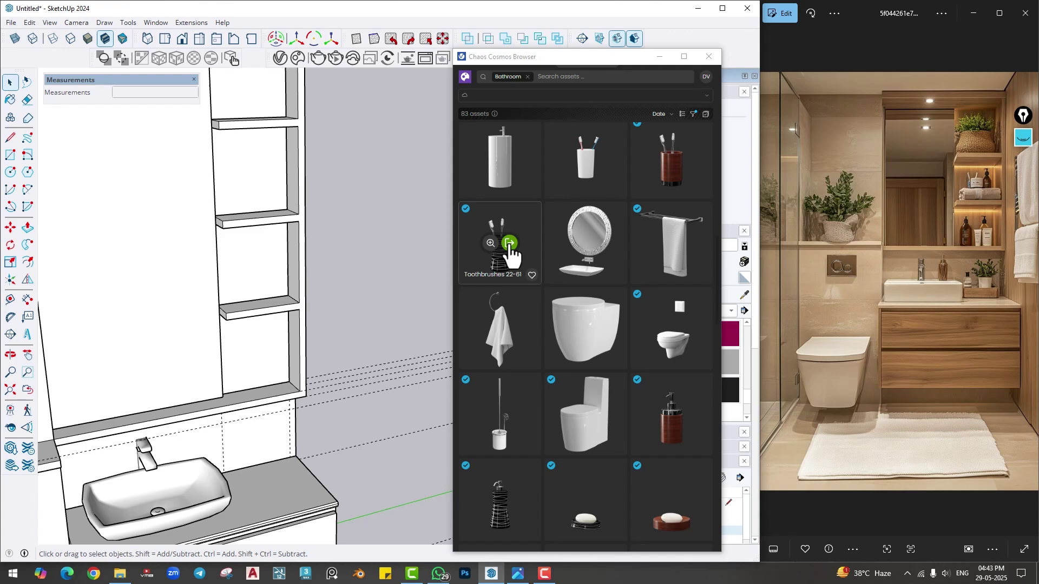
pyautogui.click(509, 244)
pyautogui.scroll(5, 238, 487)
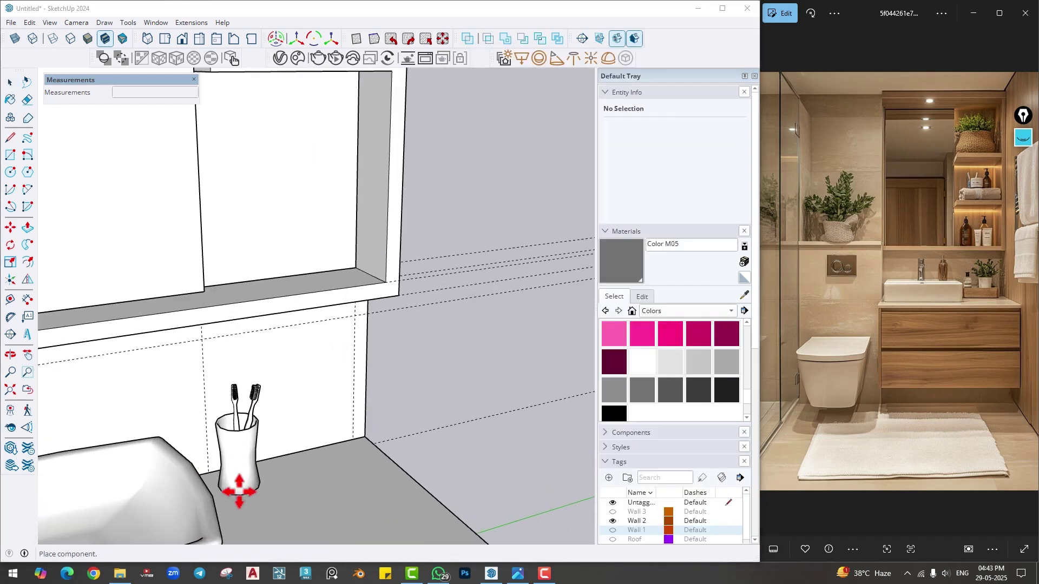
pyautogui.click(241, 491)
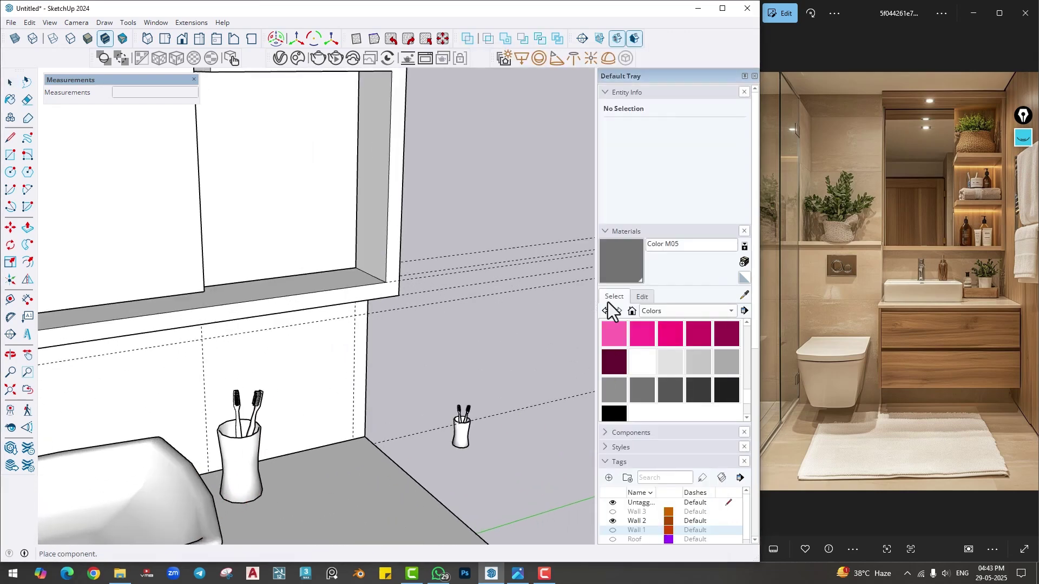
# - Import Soap Dispenser 22-61 from Chaos Cosmos and place it on the countertop next to the toothbrush cup
pyautogui.click(297, 58)
pyautogui.scroll(-4, 598, 320)
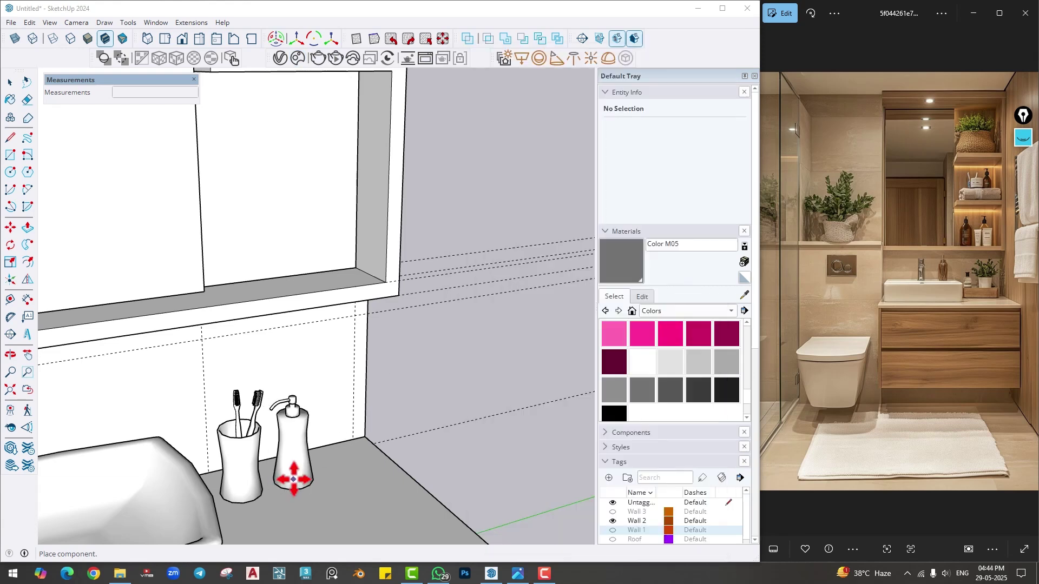
pyautogui.click(296, 480)
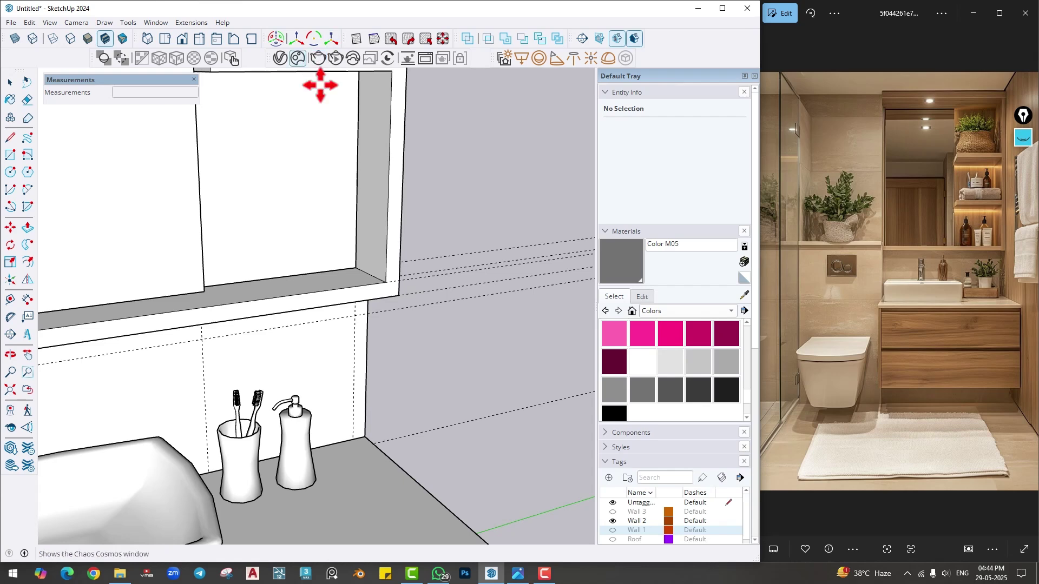
# - Import Soap 22-61 from Chaos Cosmos and place the soap dish on the countertop beside the dispenser
pyautogui.click(297, 58)
pyautogui.click(595, 285)
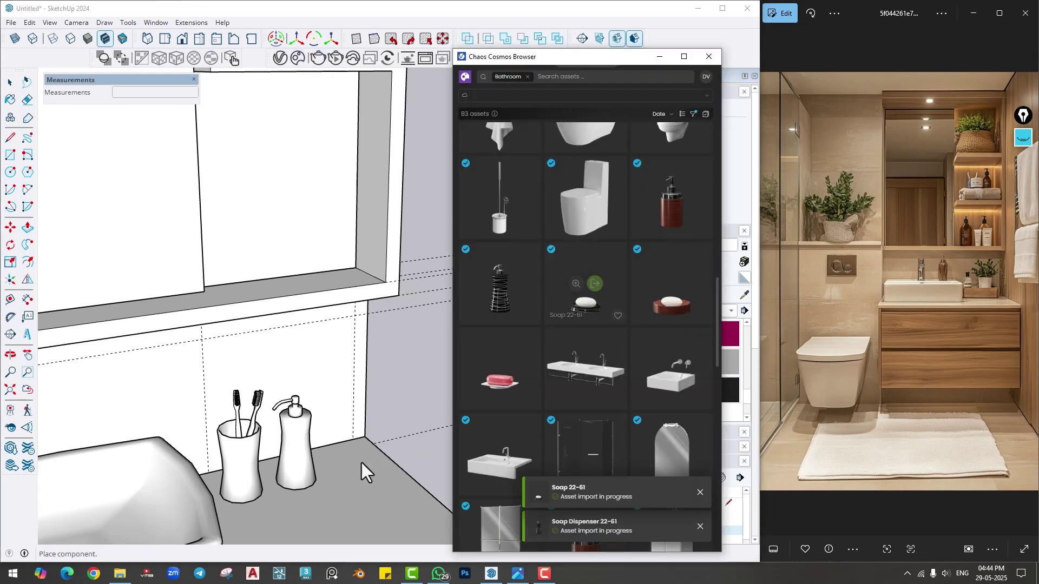
pyautogui.click(350, 463)
# - Find the Bath Accessories 002 pump bottle among the Chaos Cosmos bathroom assets and import it
pyautogui.scroll(-3, 368, 352)
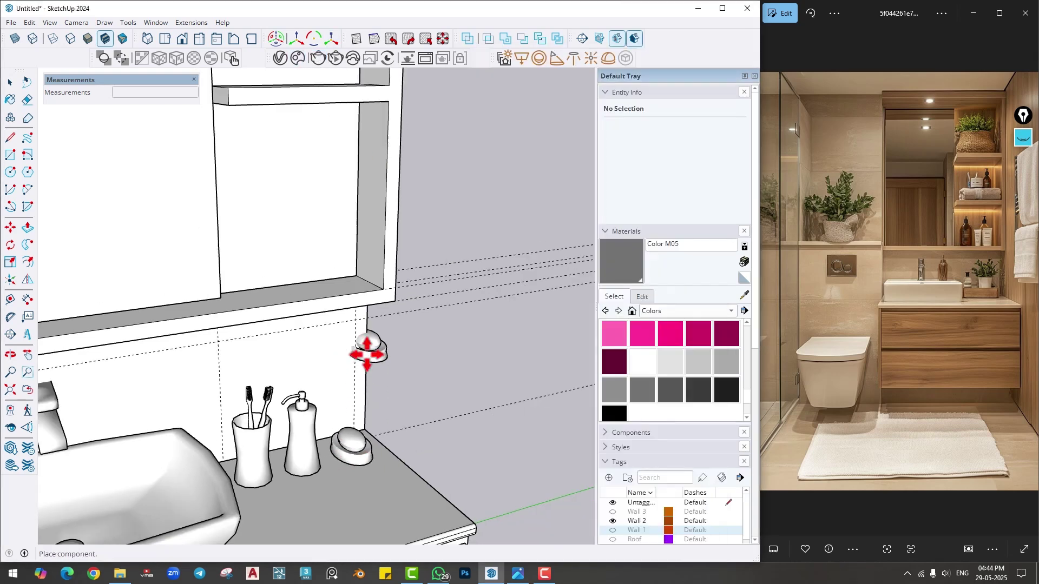
pyautogui.keyDown('shift'); pyautogui.moveTo(368, 352); pyautogui.dragTo(350, 454, button='middle'); pyautogui.keyUp('shift')
pyautogui.click(298, 58)
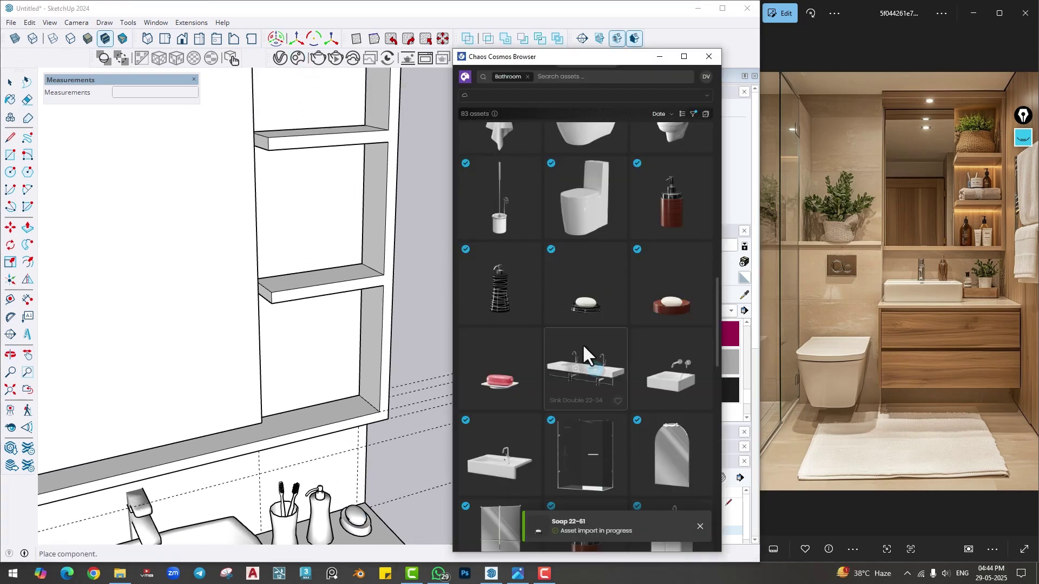
pyautogui.scroll(-5, 583, 346)
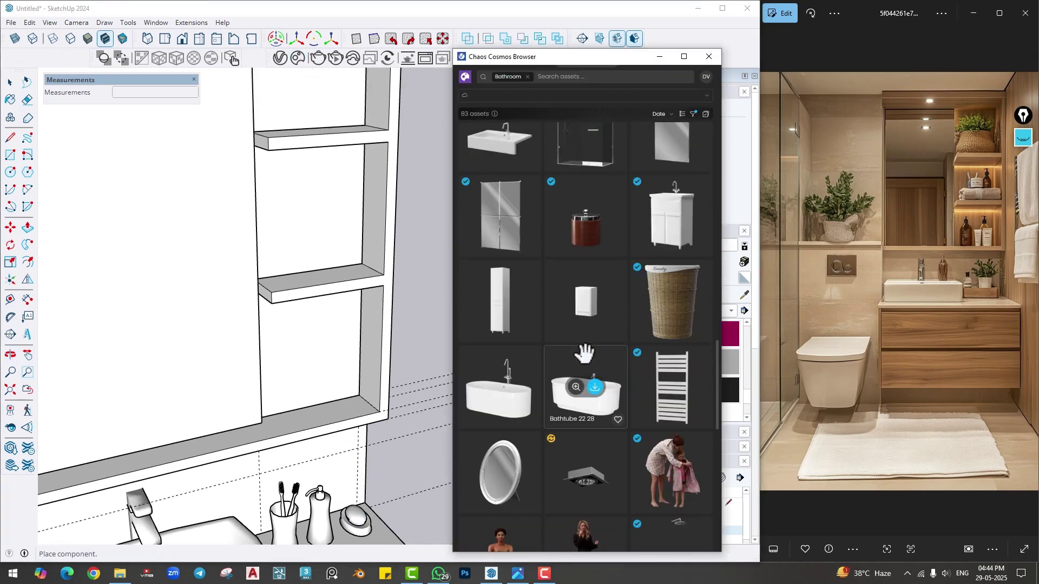
pyautogui.scroll(-4, 585, 355)
pyautogui.scroll(2, 606, 285)
pyautogui.scroll(2, 606, 286)
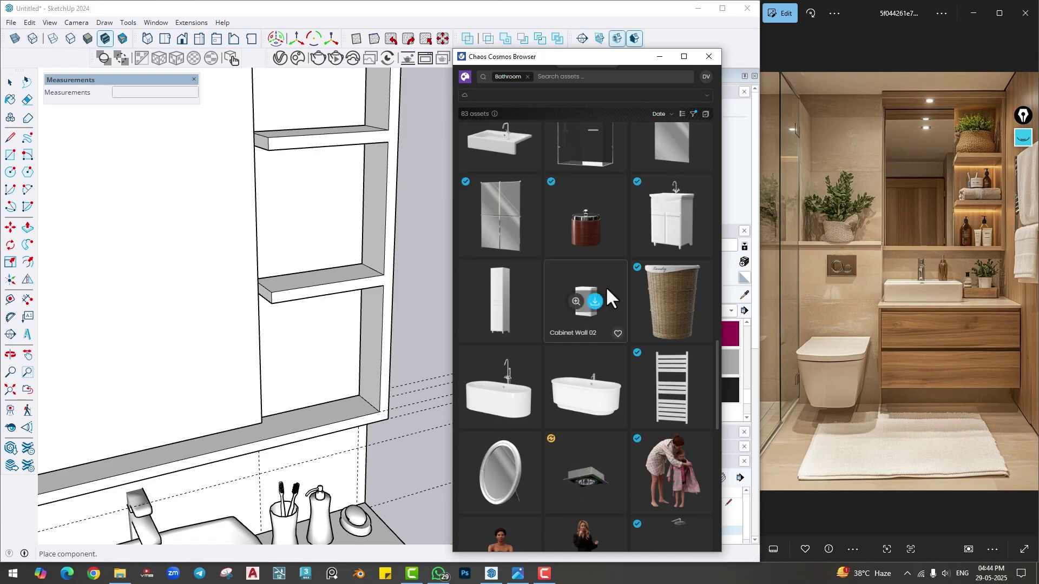
pyautogui.scroll(-4, 606, 290)
pyautogui.scroll(-2, 605, 294)
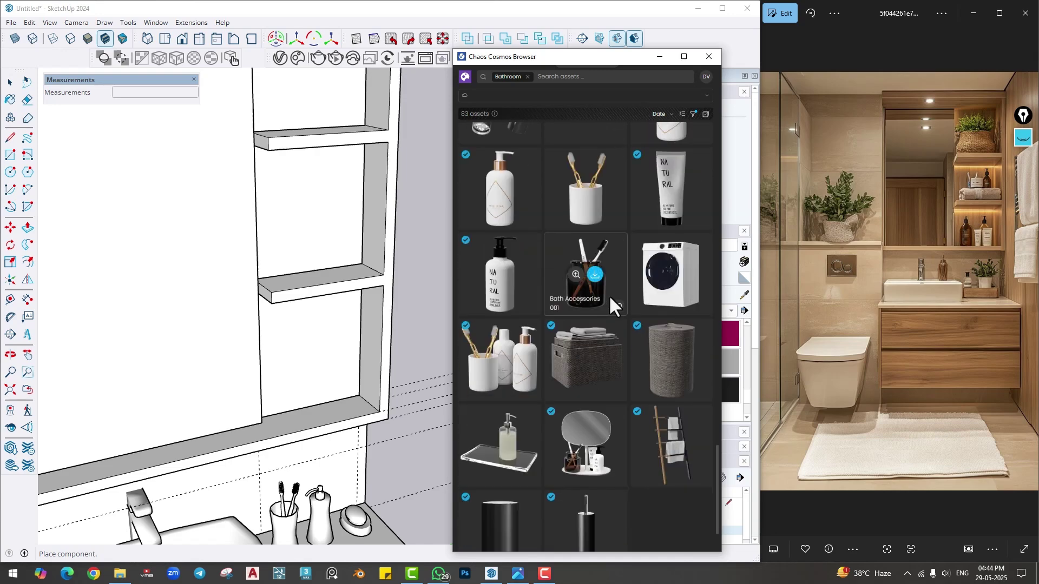
pyautogui.click(507, 276)
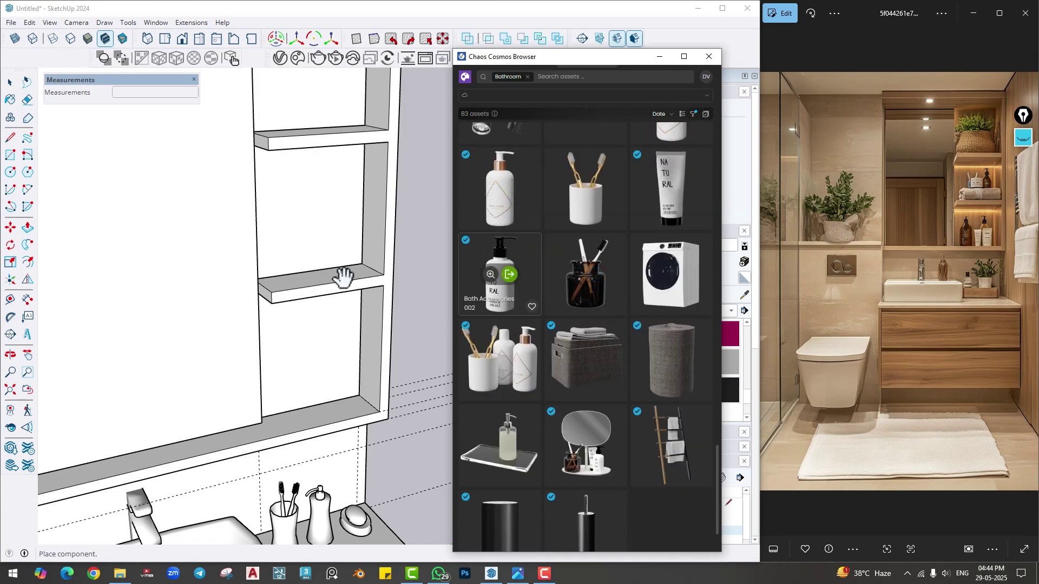
# - Place the pump bottle on the lowest level of the open shelving beside the mirror
pyautogui.scroll(5, 286, 288)
pyautogui.moveTo(300, 288); pyautogui.dragTo(301, 315, button='middle')
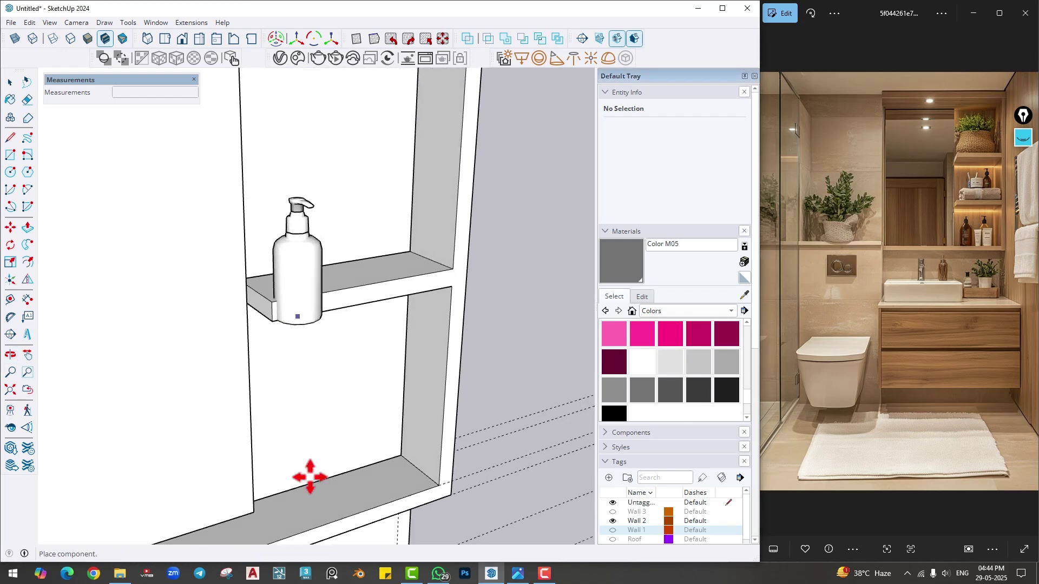
pyautogui.keyDown('shift'); pyautogui.moveTo(313, 475); pyautogui.dragTo(311, 354, button='middle'); pyautogui.keyUp('shift')
pyautogui.scroll(2, 311, 354)
pyautogui.click(278, 405)
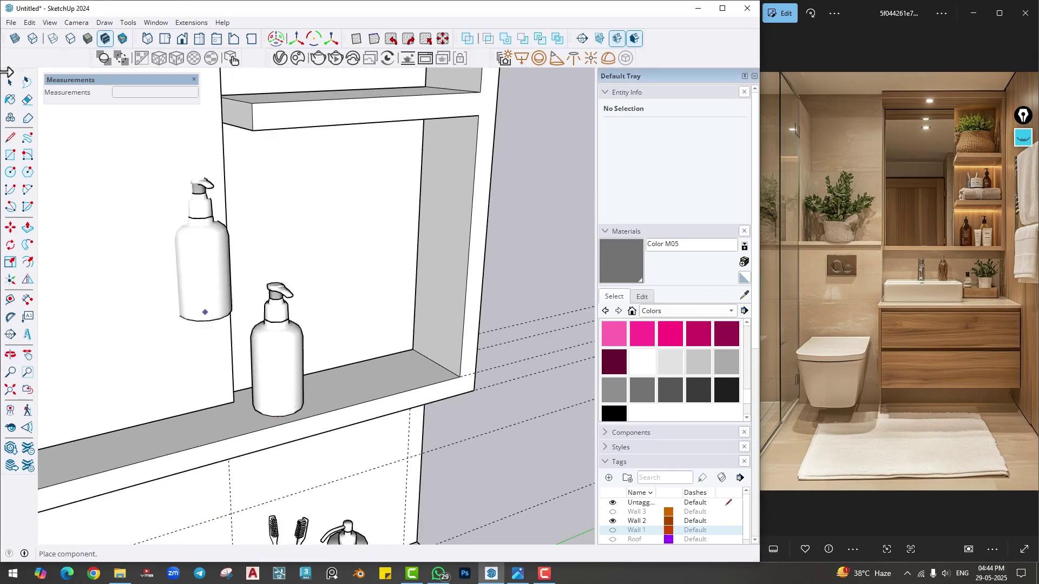
# - Rotate the pump bottle 90 degrees, shift it back along the lowest shelf, and check it in an interactive render
pyautogui.click(10, 85)
pyautogui.click(286, 388)
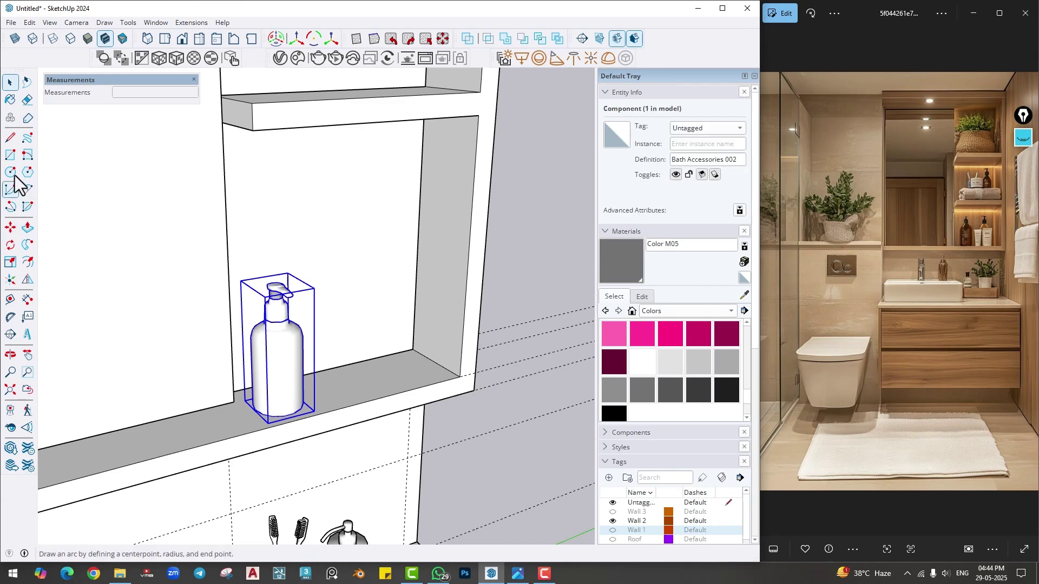
pyautogui.click(10, 244)
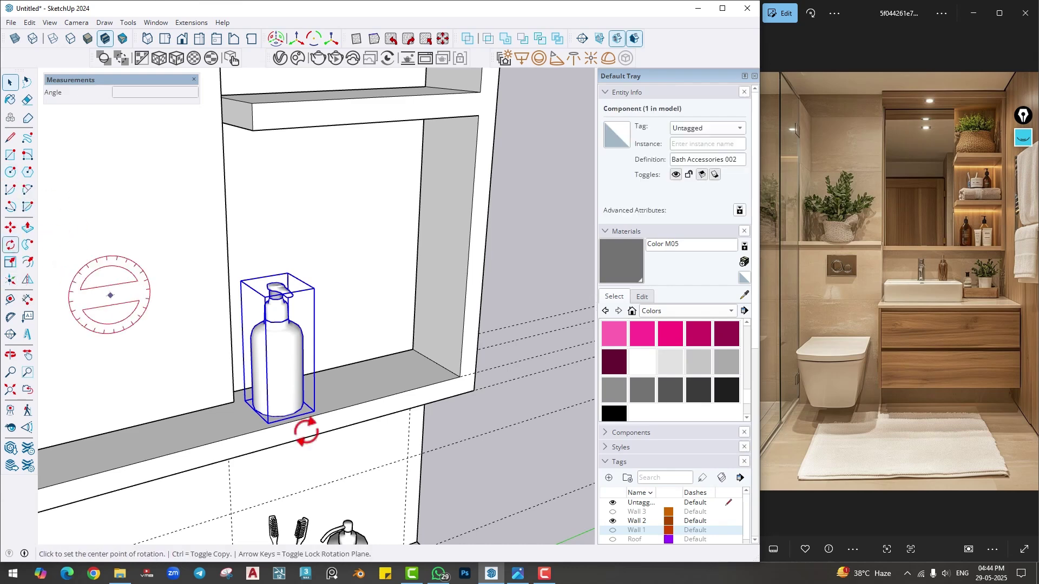
pyautogui.click(285, 404)
pyautogui.click(340, 387)
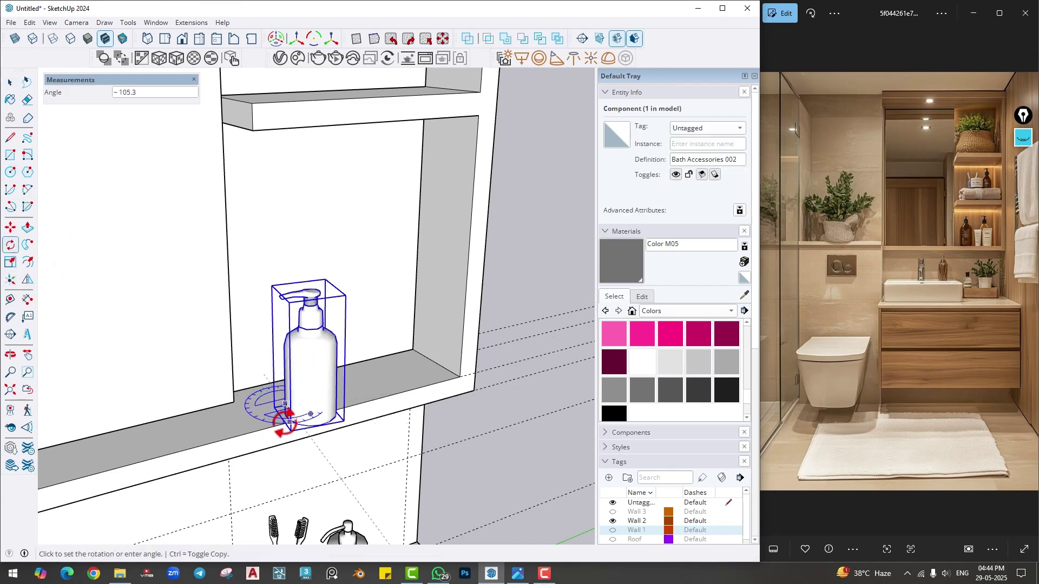
pyautogui.click(306, 422)
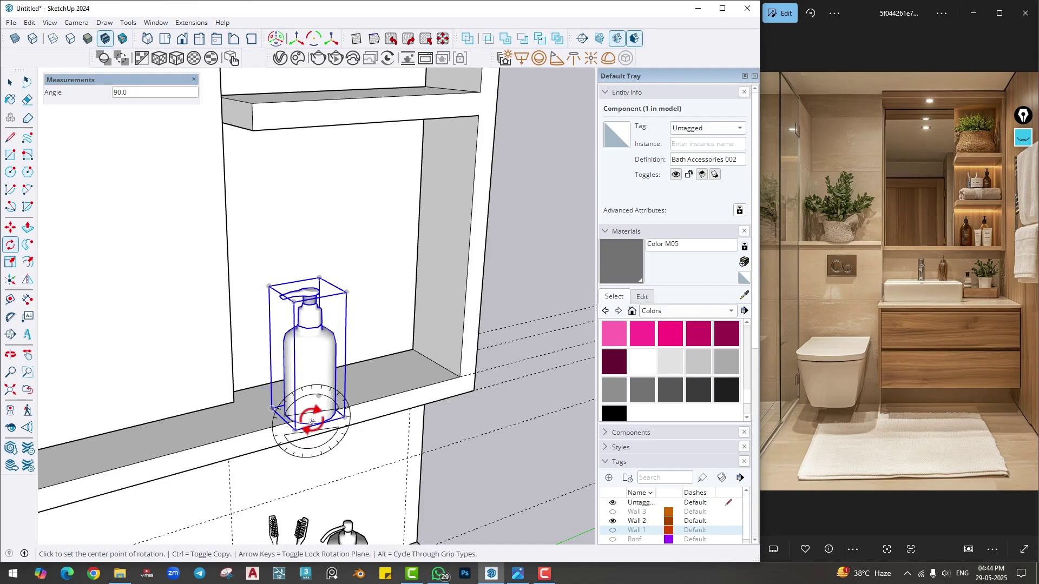
pyautogui.press('m')
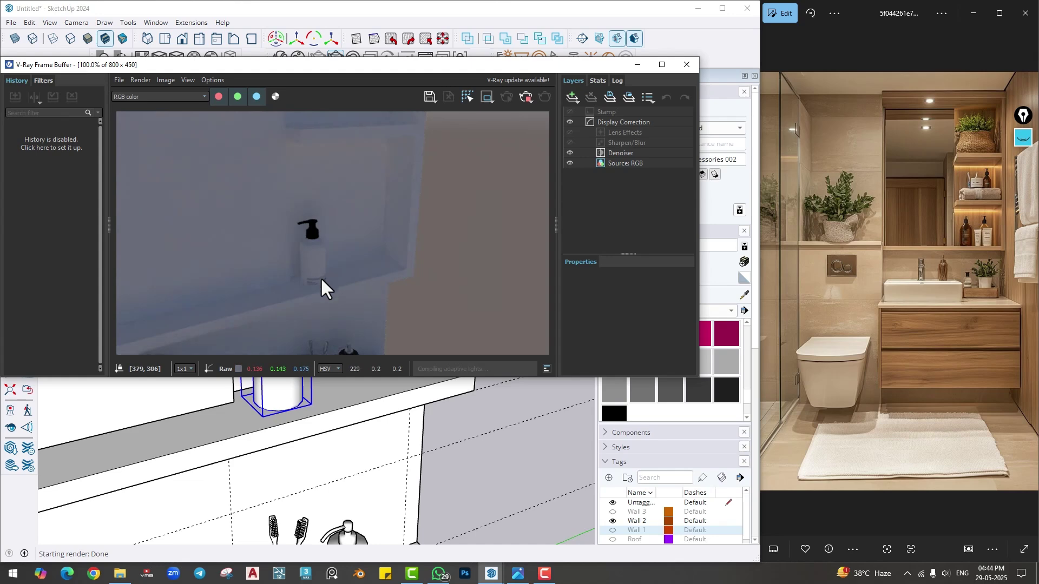
pyautogui.click(526, 99)
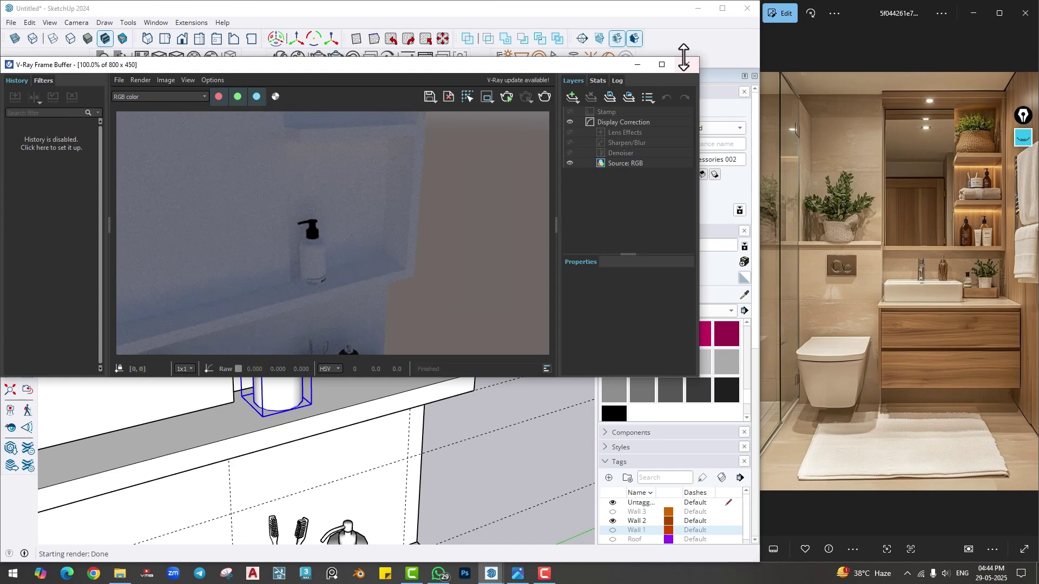
pyautogui.click(684, 65)
# - Flip the pump bottle on the lowest shelf and preview its label side in a V-Ray interactive render
pyautogui.click(28, 261)
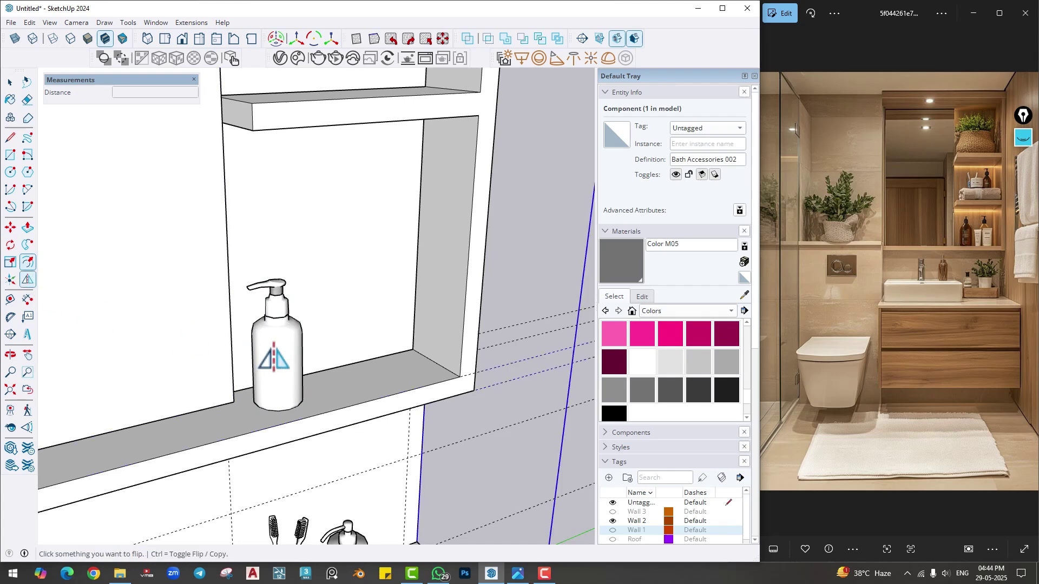
pyautogui.click(274, 358)
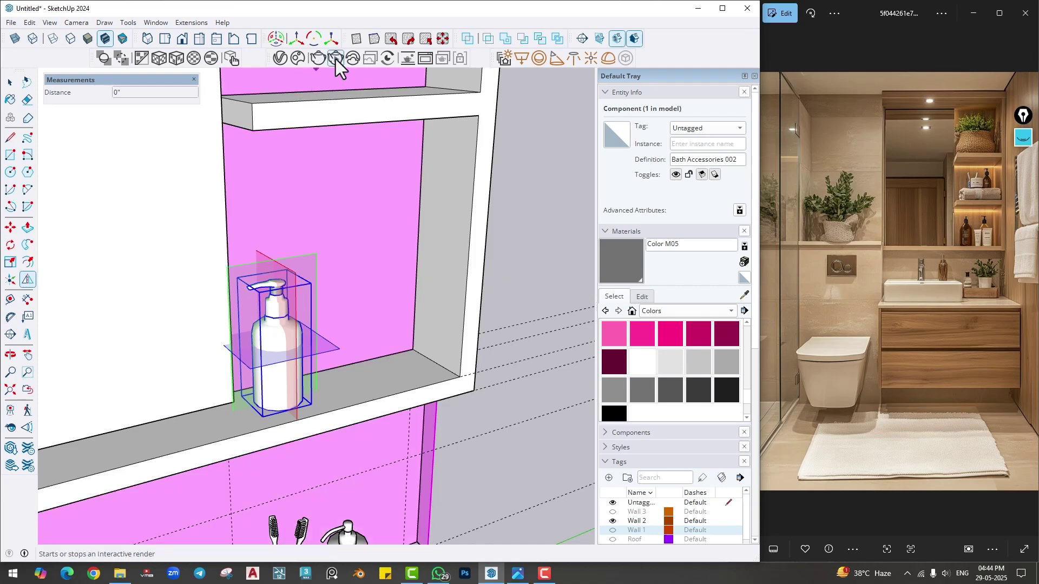
pyautogui.click(335, 60)
pyautogui.moveTo(303, 76); pyautogui.dragTo(664, 65)
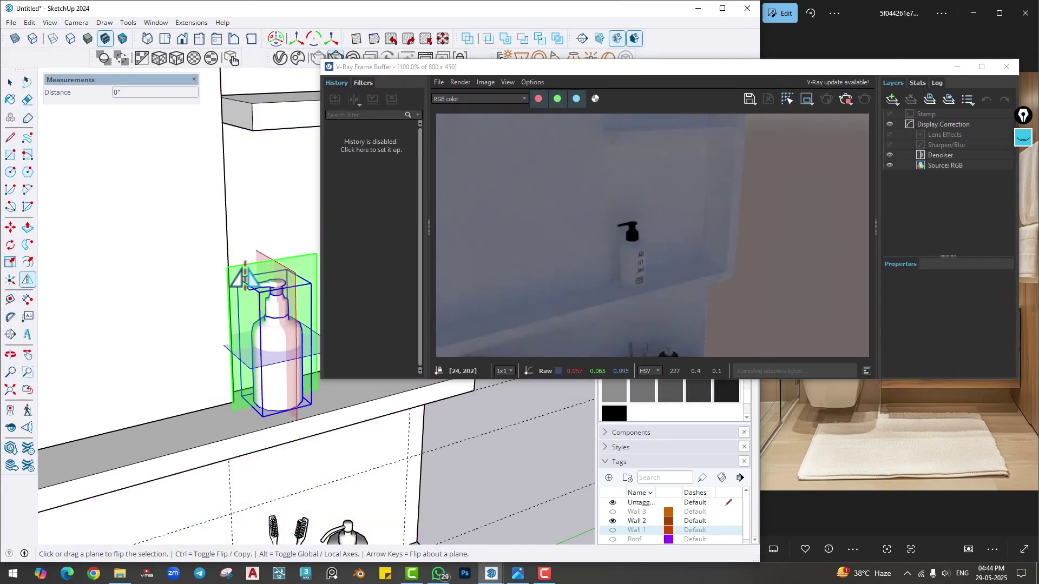
pyautogui.click(244, 277)
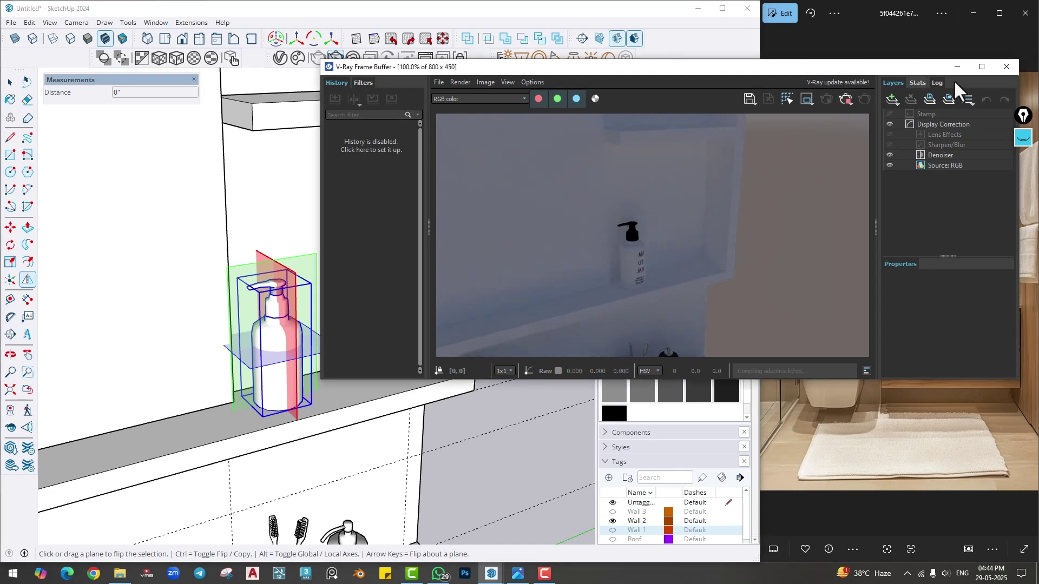
pyautogui.click(1005, 67)
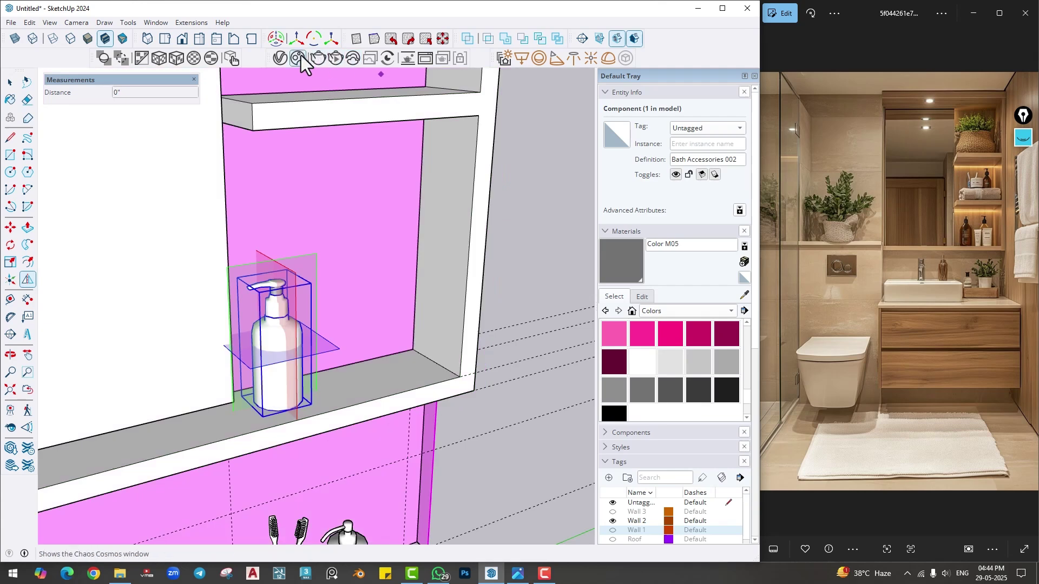
# - Import the Bath Accessories 003 tube from Chaos Cosmos and place it on the shelf beside the pump bottle
pyautogui.click(298, 56)
pyautogui.moveTo(528, 261)
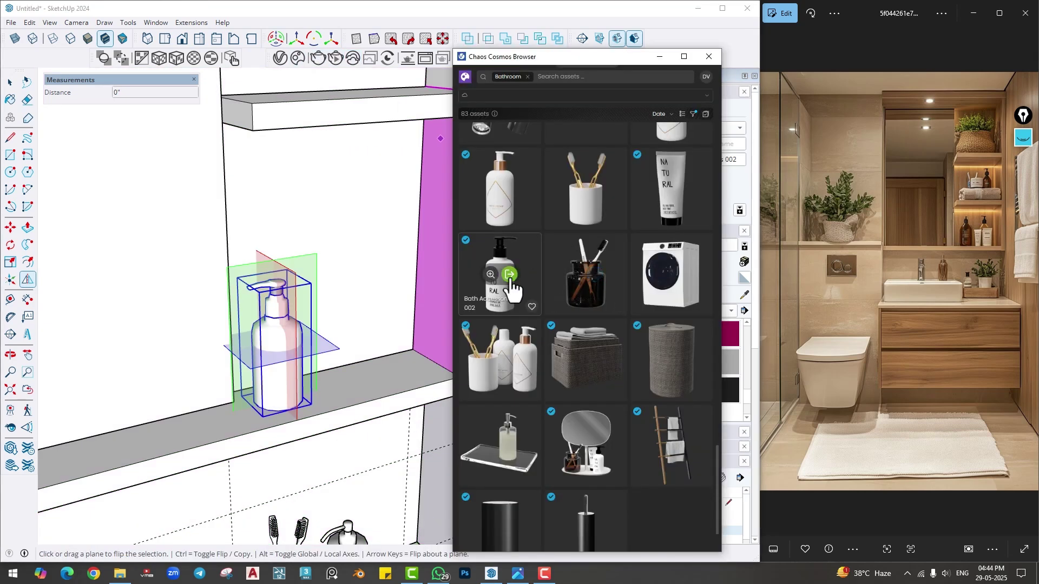
pyautogui.moveTo(514, 189)
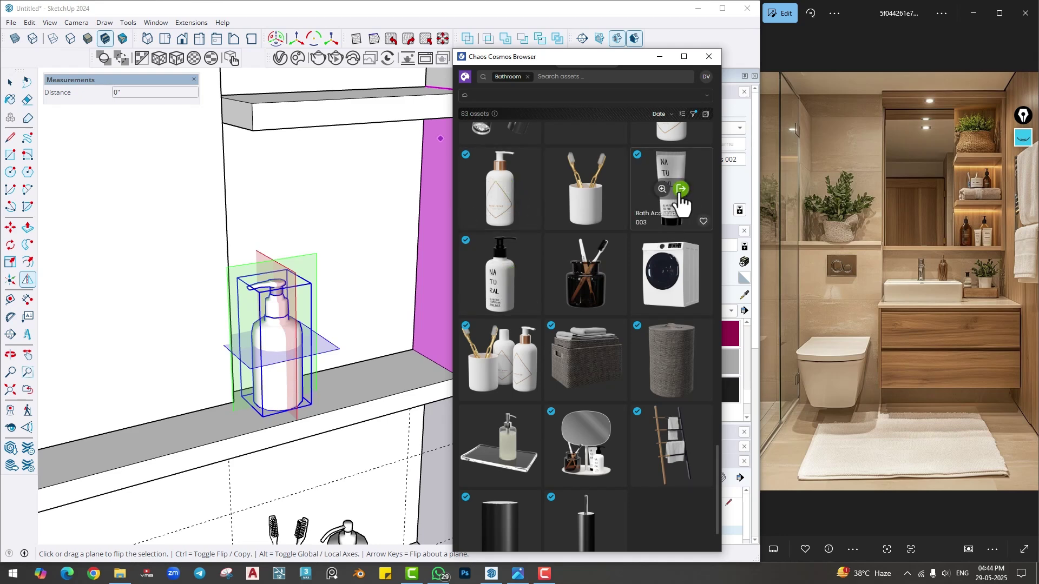
pyautogui.click(680, 189)
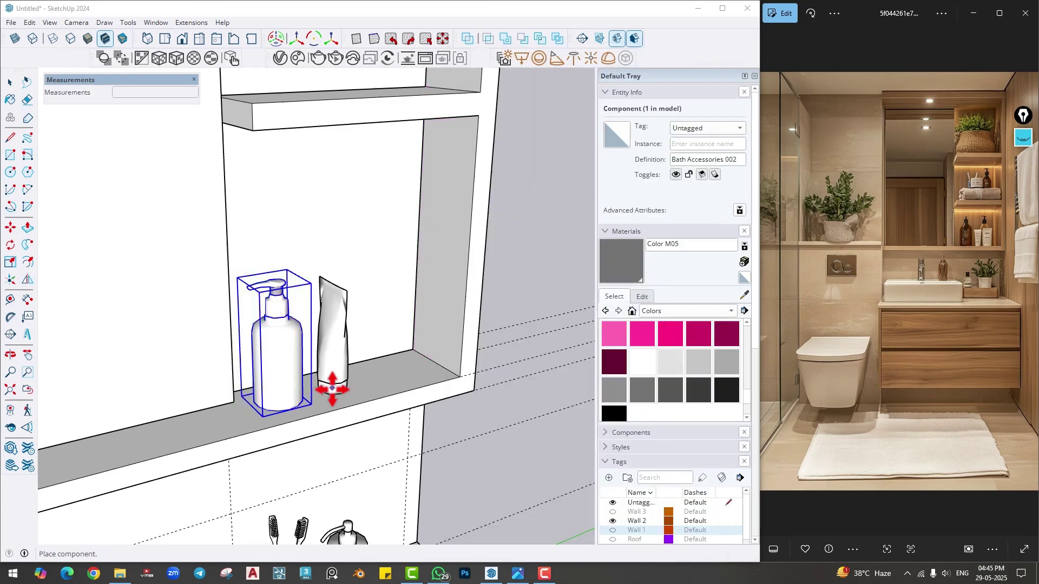
pyautogui.click(330, 389)
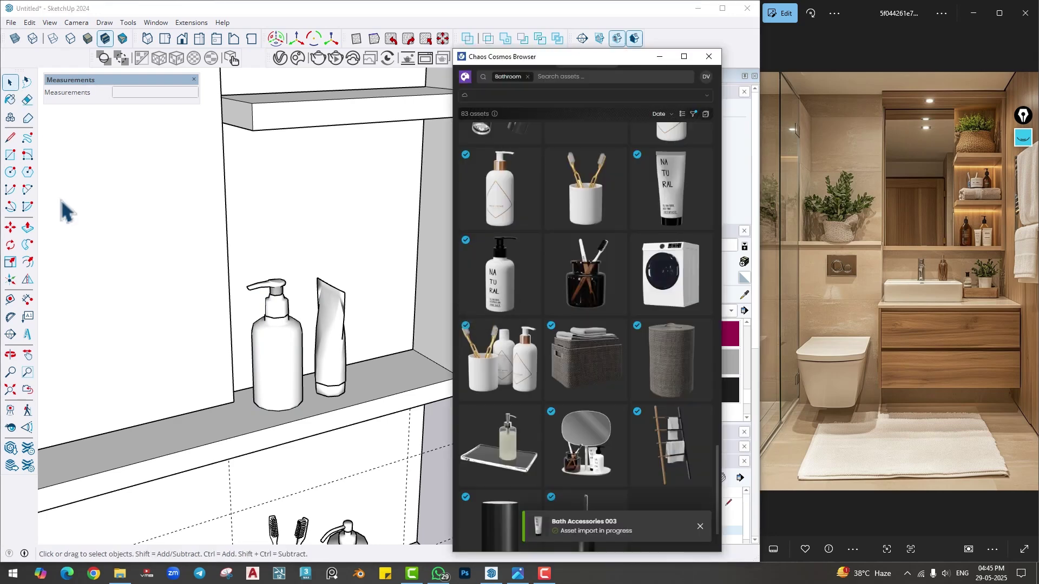
# - Rotate the Bath Accessories 003 tube 90 degrees on the shelf and preview it in an interactive render
pyautogui.click(9, 246)
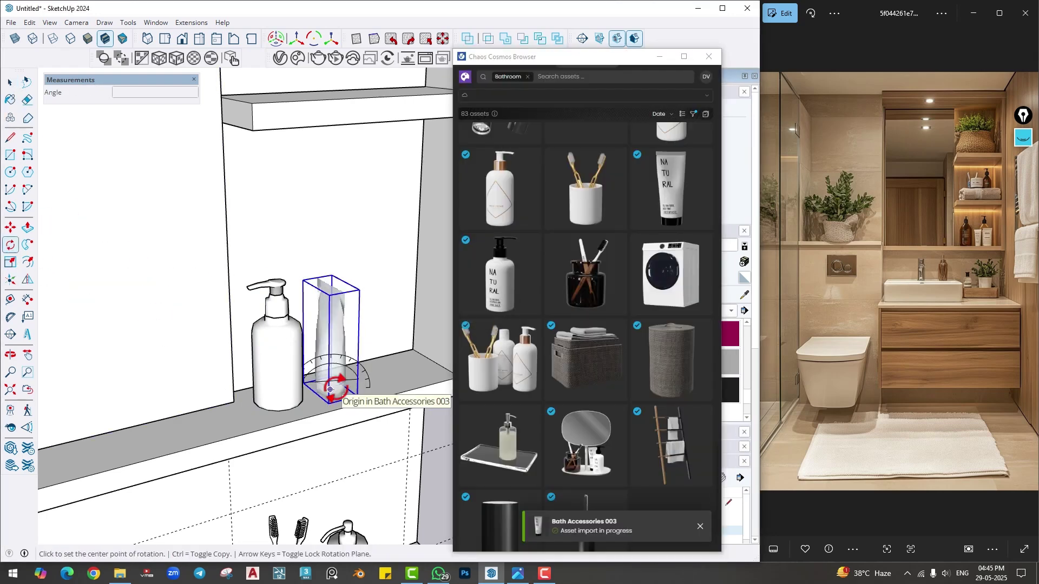
pyautogui.click(330, 390)
pyautogui.click(382, 371)
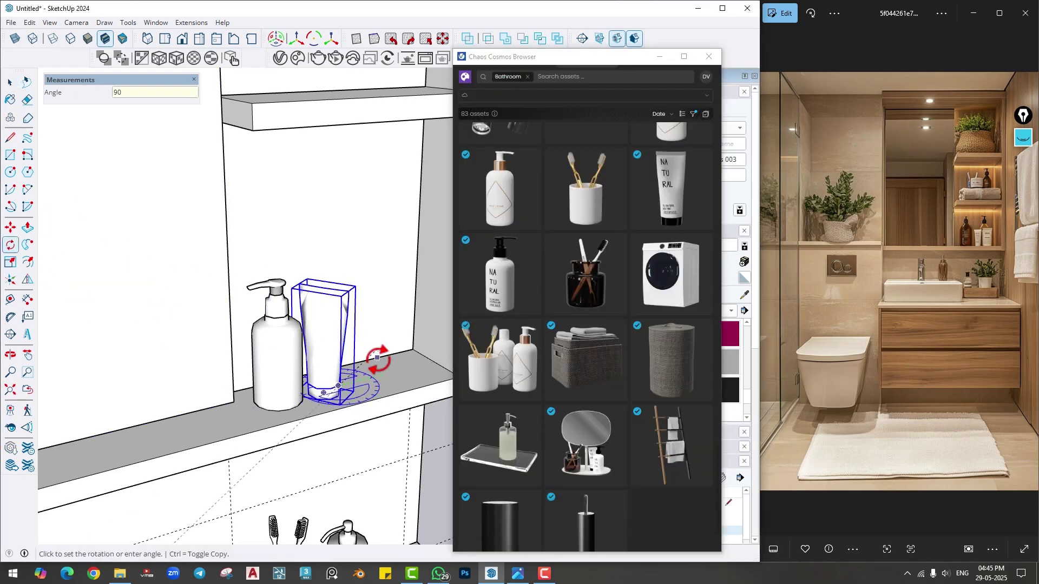
pyautogui.click(377, 358)
pyautogui.moveTo(377, 358); pyautogui.dragTo(346, 381, button='middle')
pyautogui.press('m')
pyautogui.press('Escape')
pyautogui.click(336, 58)
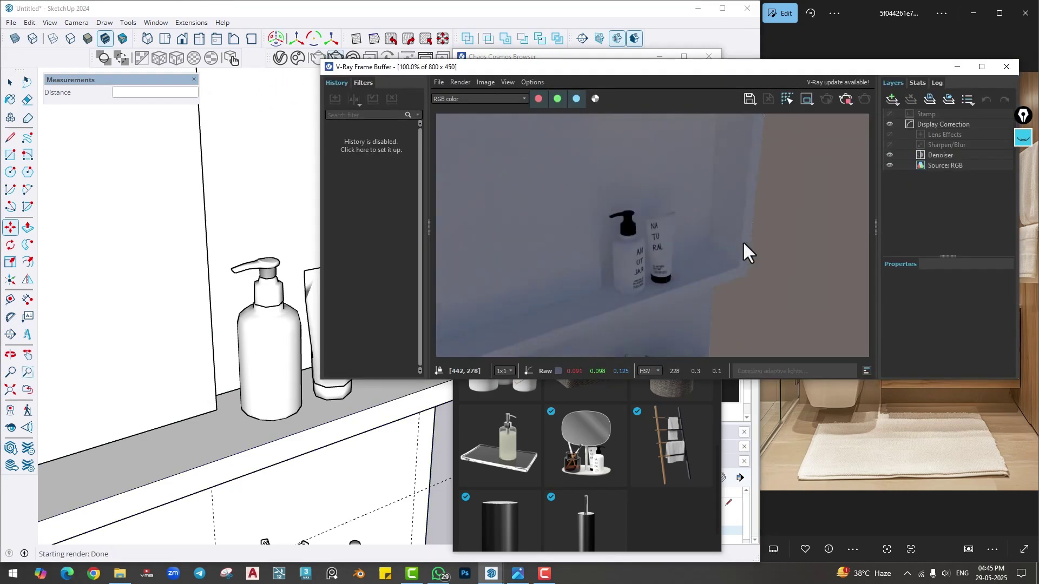
pyautogui.click(1006, 67)
# - Import the white cup with toothbrushes from the Chaos Cosmos bathroom assets and place it on the lowest shelf beside the tube
pyautogui.scroll(5, 301, 371)
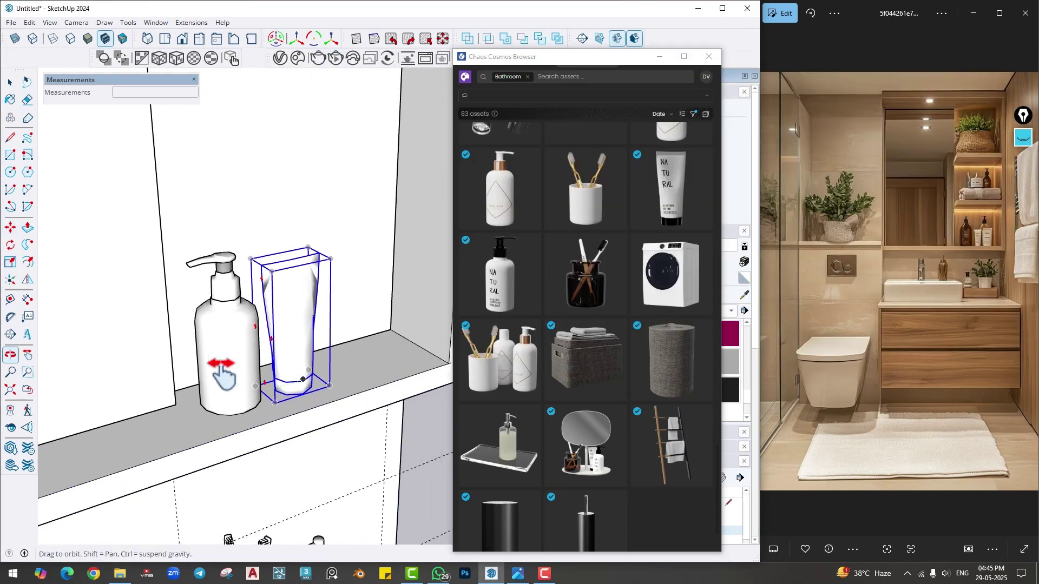
pyautogui.scroll(-2, 628, 295)
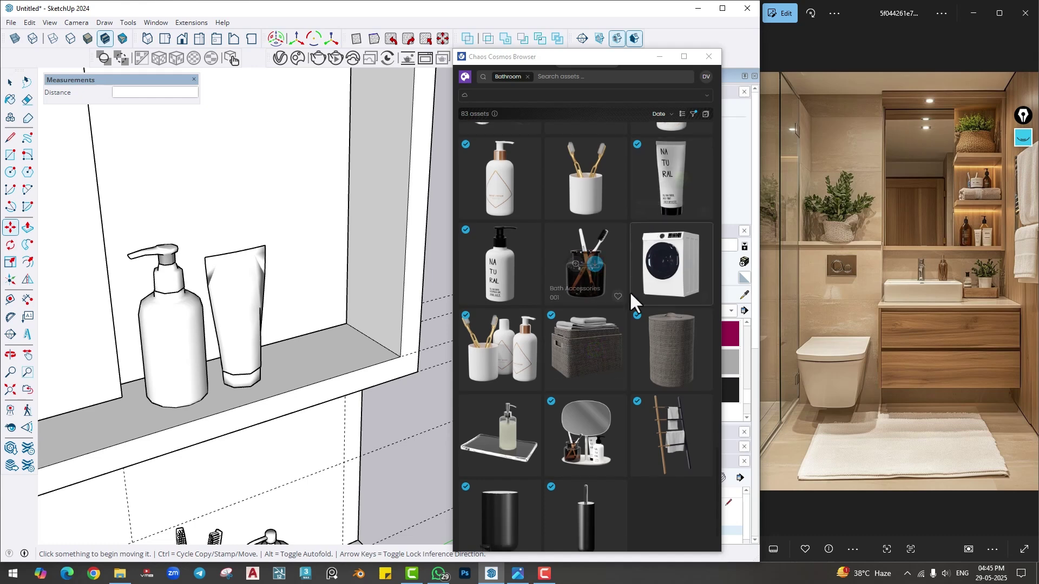
pyautogui.scroll(3, 578, 341)
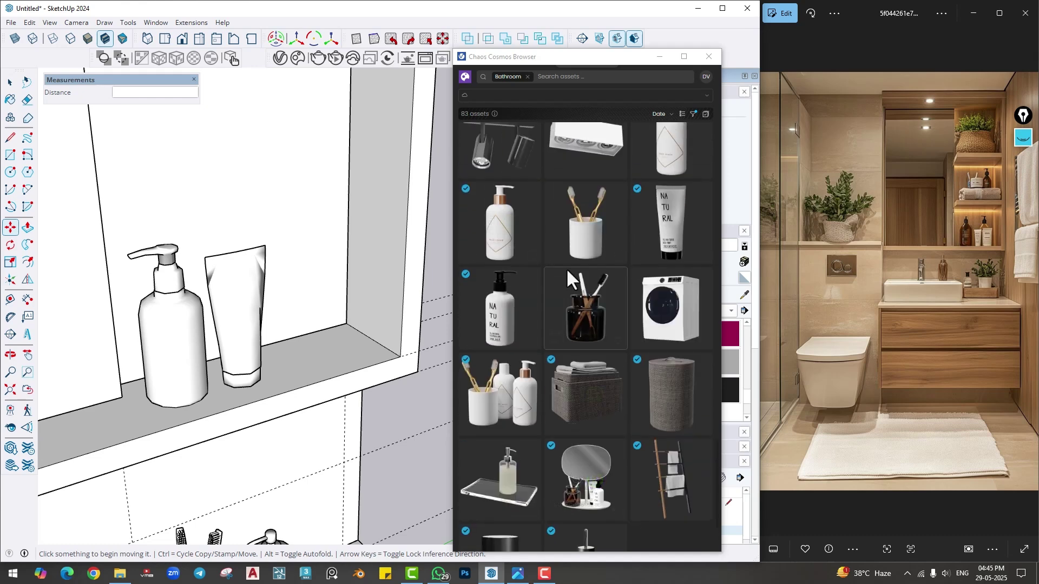
pyautogui.scroll(3, 569, 355)
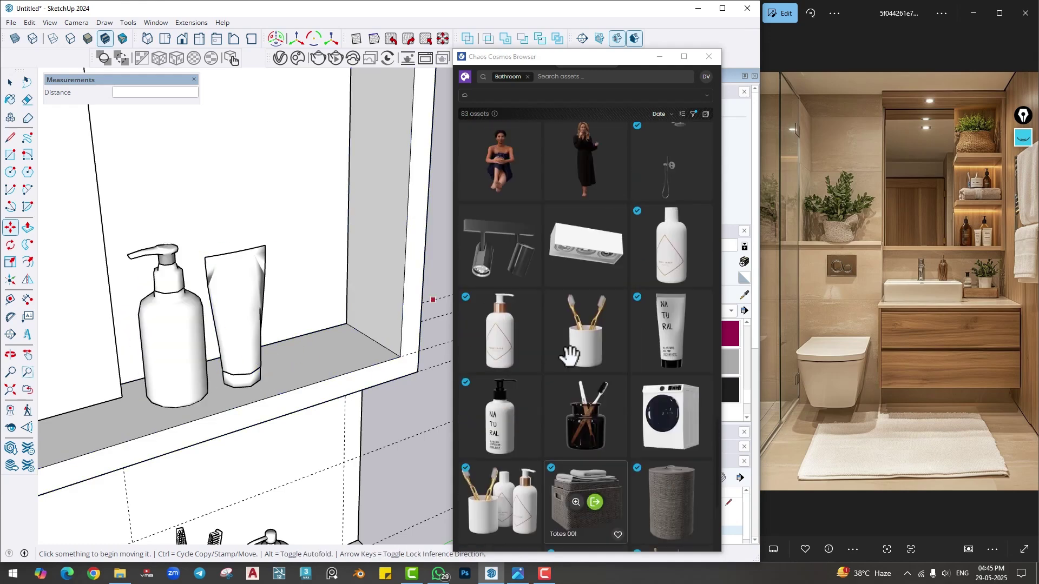
pyautogui.scroll(10, 569, 355)
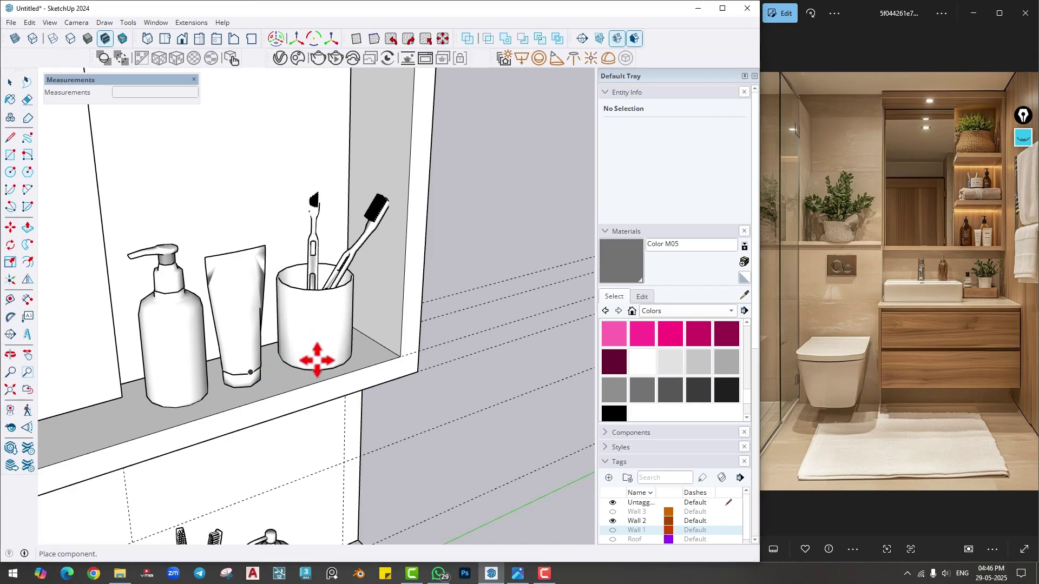
pyautogui.click(311, 362)
# - Import Container 22-65 from Chaos Cosmos and place it on the shelf above the toothbrush cup
pyautogui.moveTo(311, 361); pyautogui.dragTo(334, 209, button='middle')
pyautogui.scroll(-4, 422, 367)
pyautogui.click(297, 59)
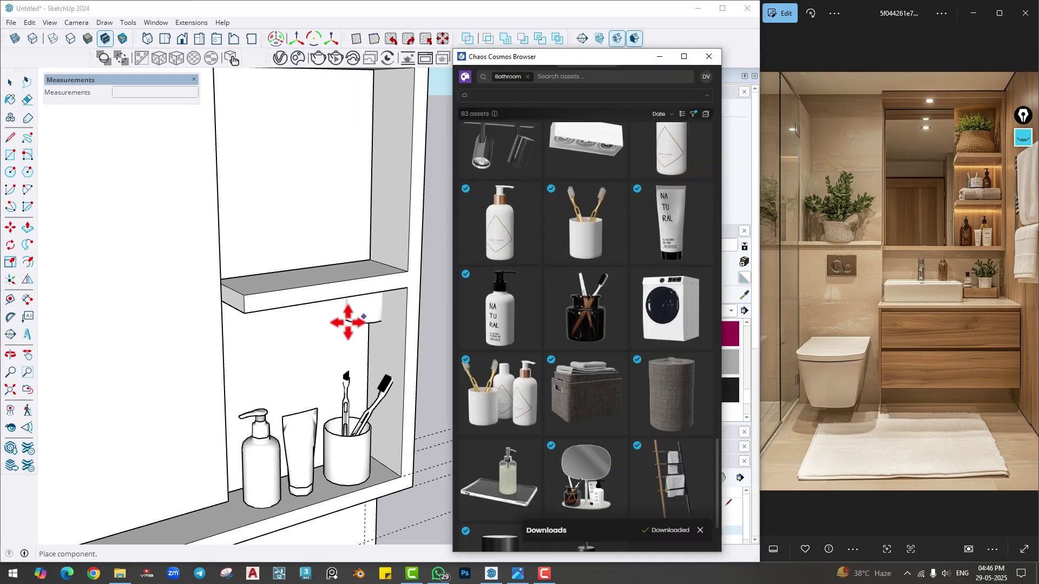
pyautogui.keyDown('shift'); pyautogui.moveTo(348, 322); pyautogui.dragTo(311, 373, button='middle'); pyautogui.keyUp('shift')
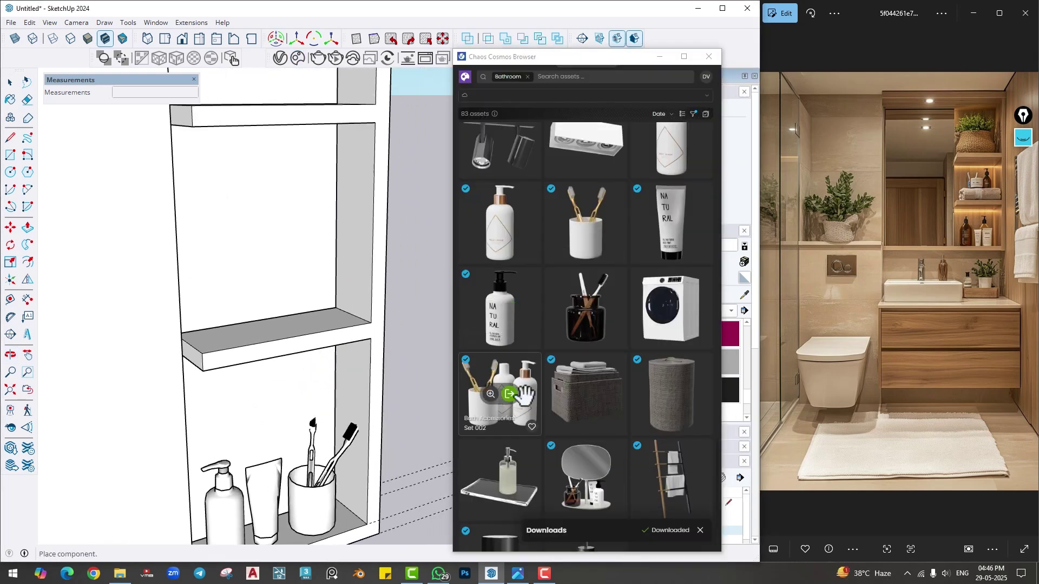
pyautogui.scroll(-2, 583, 347)
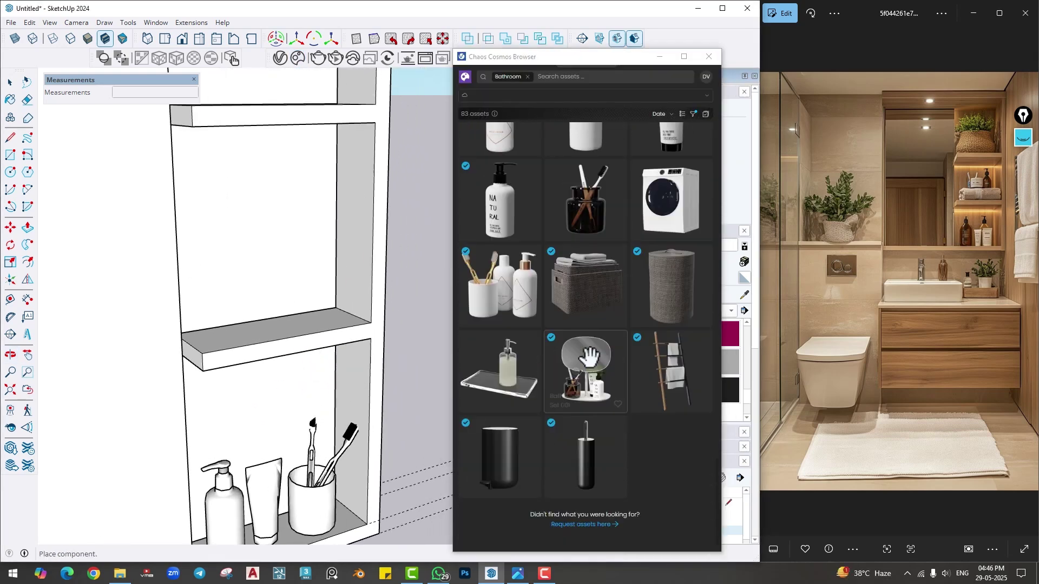
pyautogui.scroll(3, 584, 350)
pyautogui.scroll(6, 591, 355)
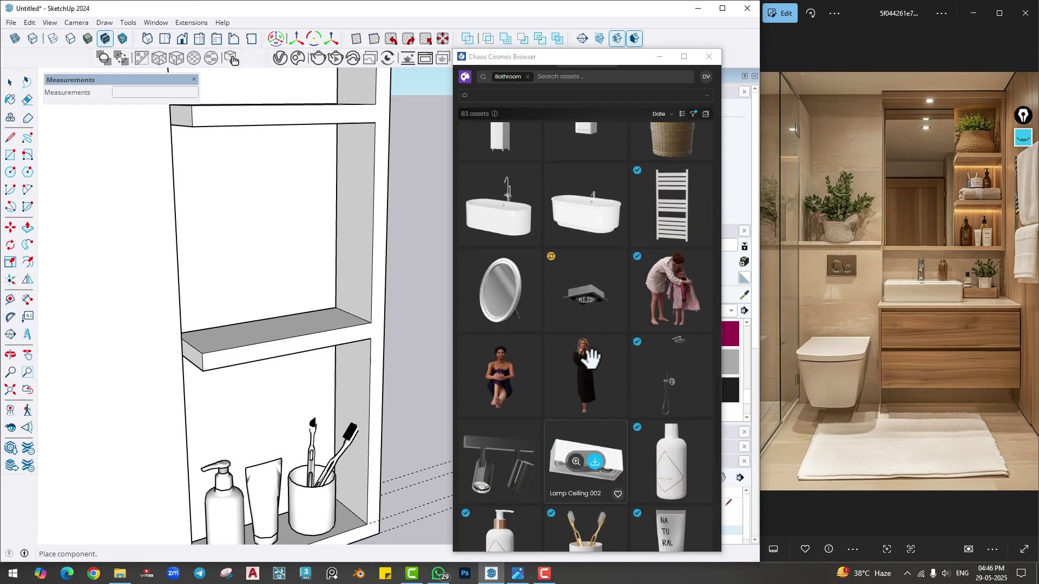
pyautogui.scroll(2, 591, 356)
pyautogui.click(595, 360)
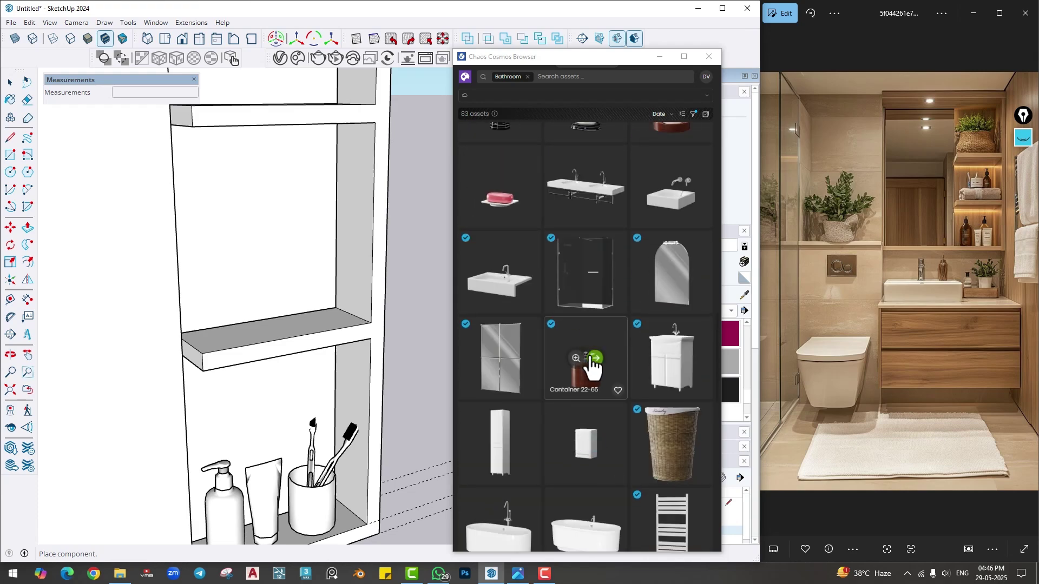
pyautogui.click(230, 337)
pyautogui.moveTo(230, 337); pyautogui.dragTo(137, 248, button='middle')
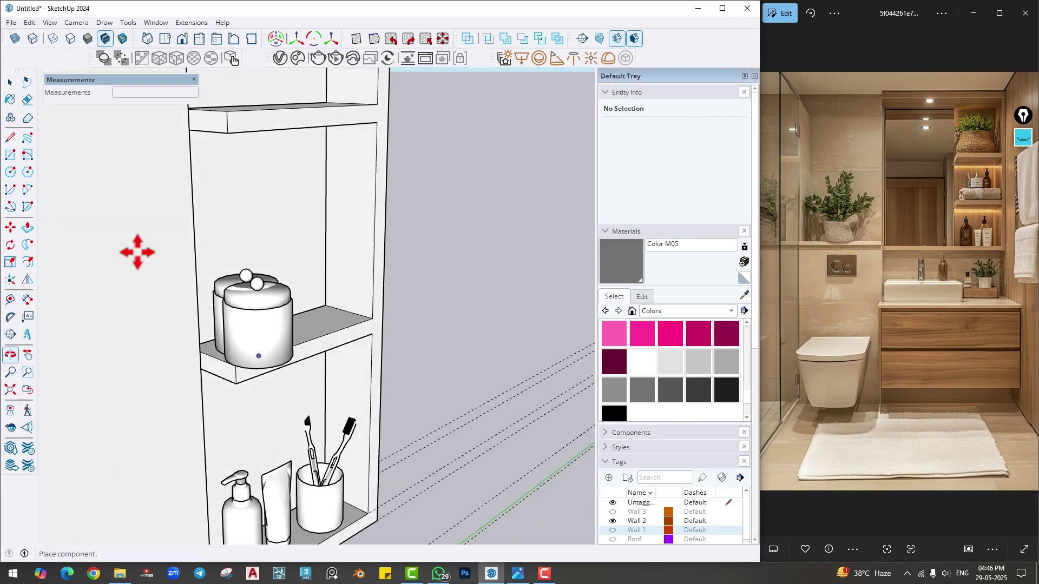
# - Scale down Container 22-65 uniformly so it fits on its shelf
pyautogui.click(9, 83)
pyautogui.click(10, 262)
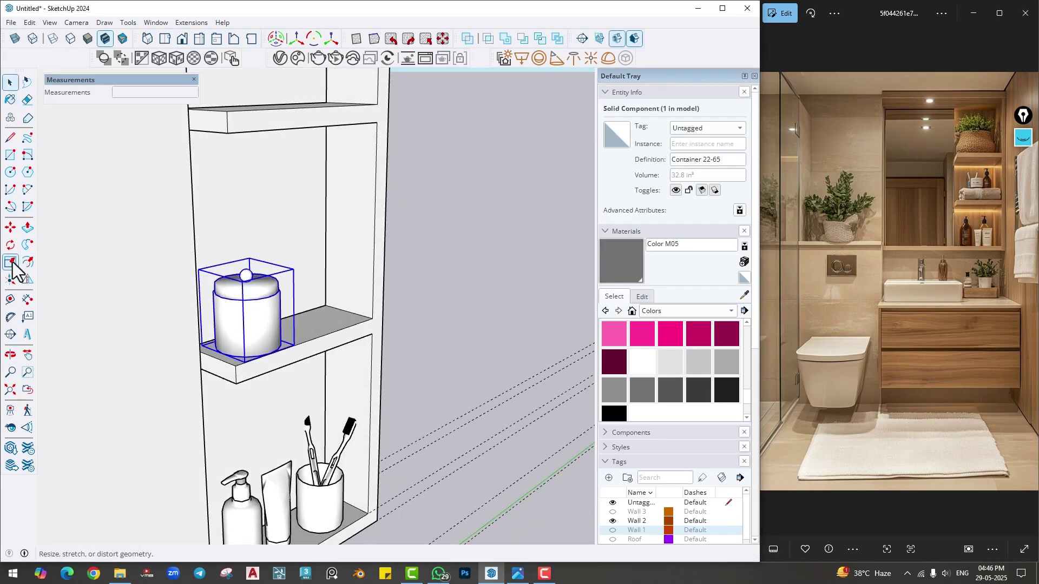
pyautogui.click(293, 268)
pyautogui.click(276, 284)
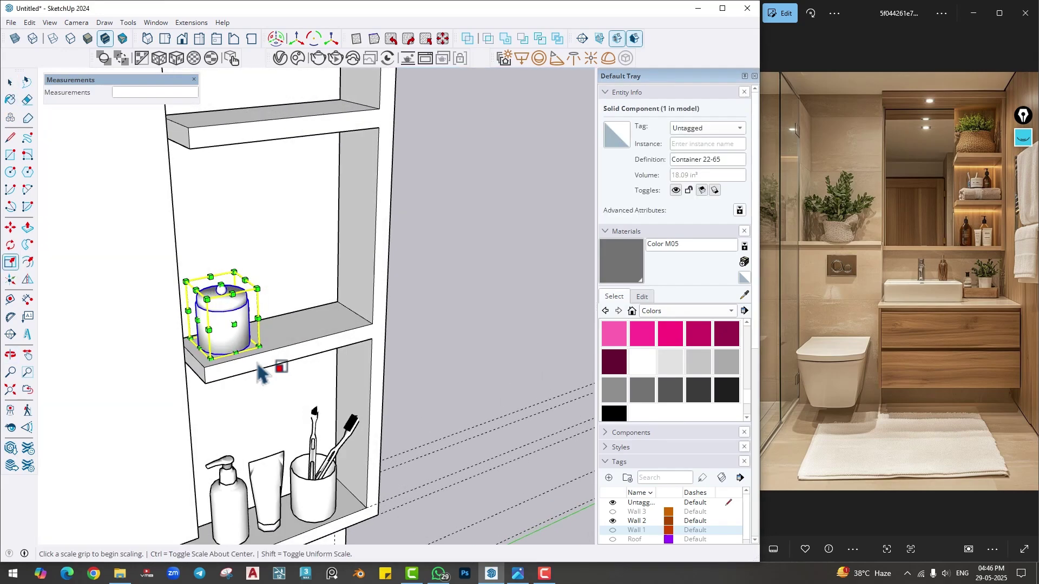
pyautogui.scroll(3, 262, 357)
pyautogui.press('m')
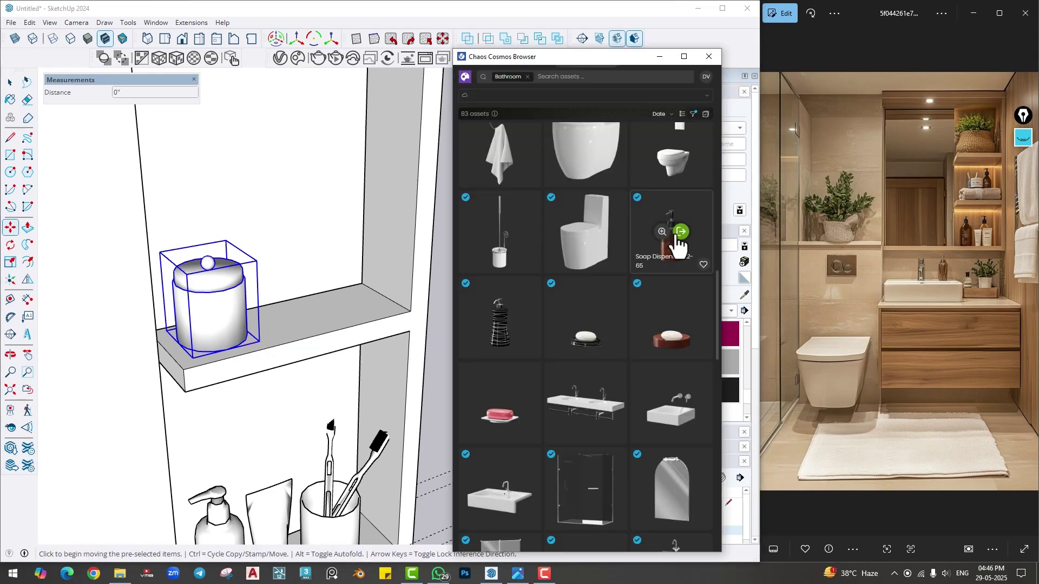
# - Import Soap Dispenser 22-65 from Chaos Cosmos and place it on the shelf beside the container
pyautogui.click(680, 235)
pyautogui.click(292, 319)
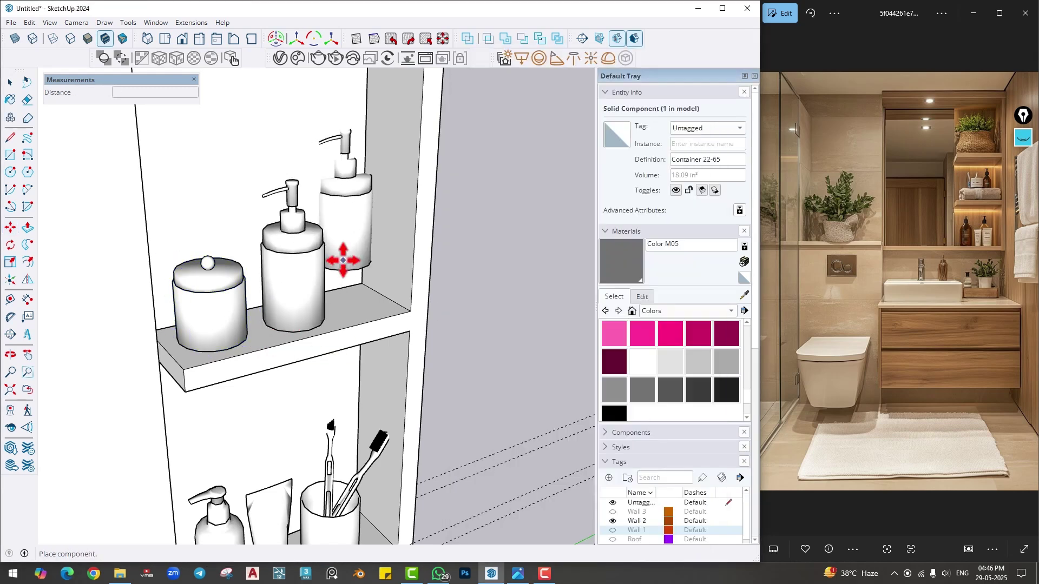
# - Import Toilet Paper 22-70 from the Chaos Cosmos bathroom assets and place it on the wall beside the toilet
pyautogui.scroll(-1, 631, 314)
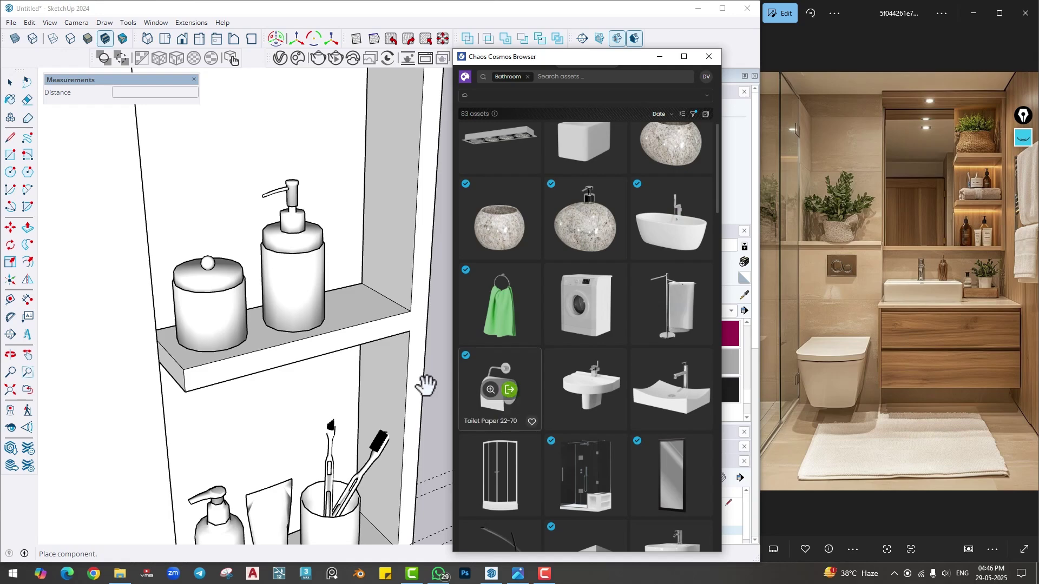
pyautogui.scroll(-2, 270, 341)
pyautogui.scroll(6, 324, 292)
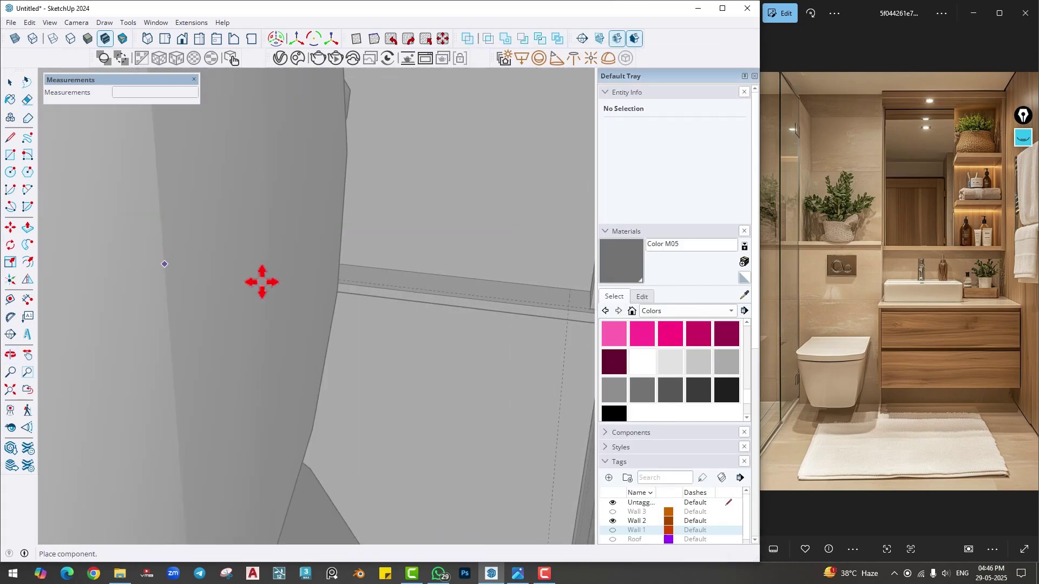
pyautogui.scroll(-6, 46, 387)
pyautogui.scroll(1, 379, 255)
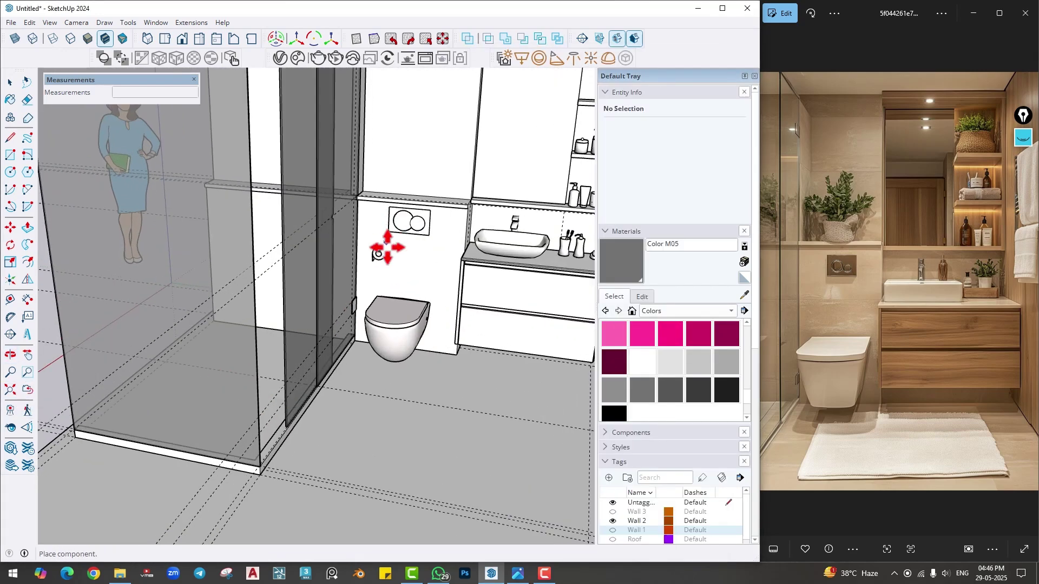
pyautogui.scroll(4, 387, 248)
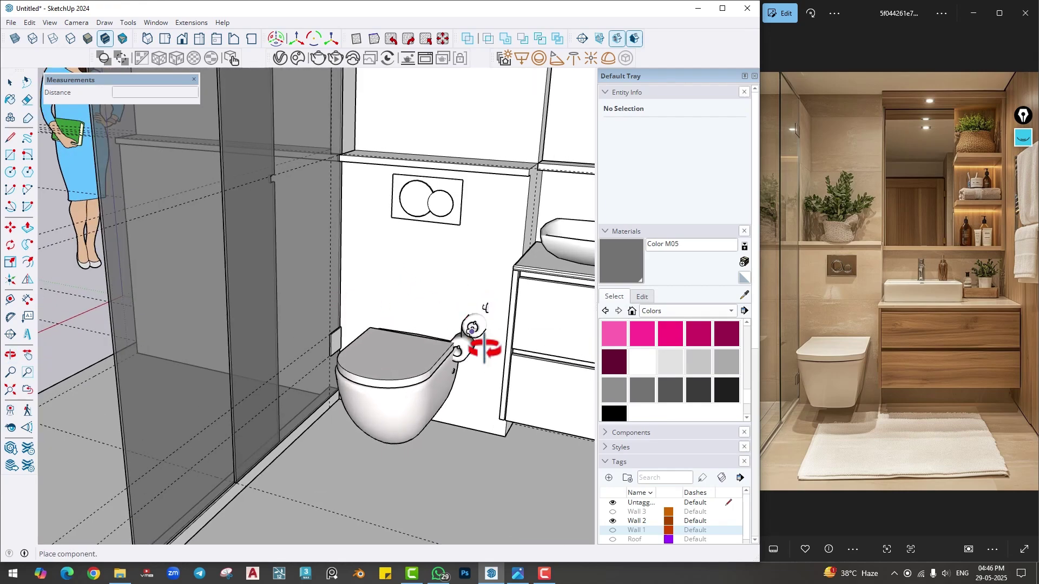
pyautogui.click(471, 329)
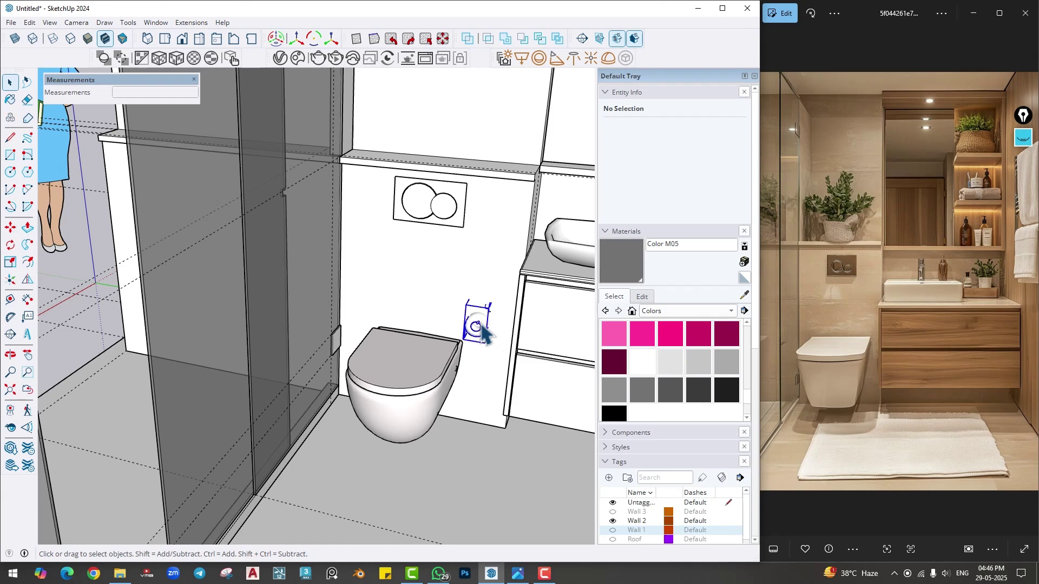
# - Rotate the toilet paper holder horizontally so its front faces out from the wall behind the toilet
pyautogui.click(482, 331)
pyautogui.press('q')
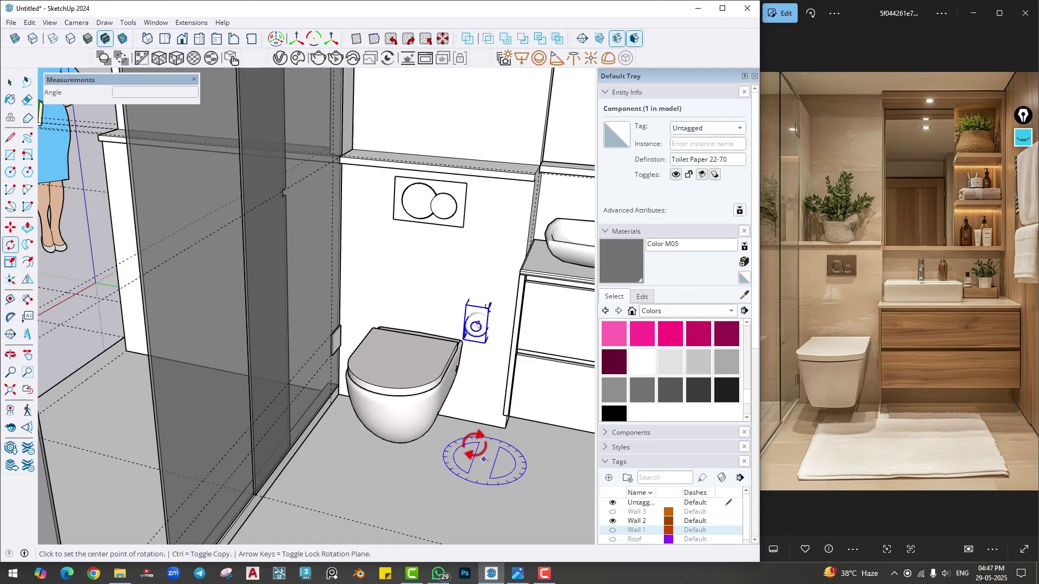
pyautogui.click(460, 468)
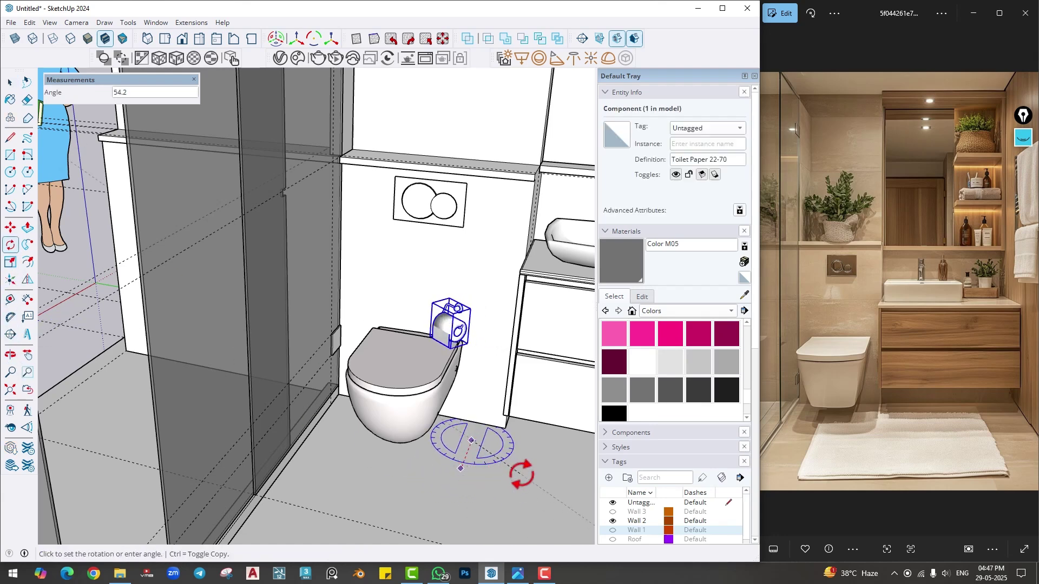
pyautogui.click(498, 487)
# - Move the toilet paper holder along the wall into the gap between the toilet and the vanity
pyautogui.press('m')
pyautogui.scroll(2, 429, 448)
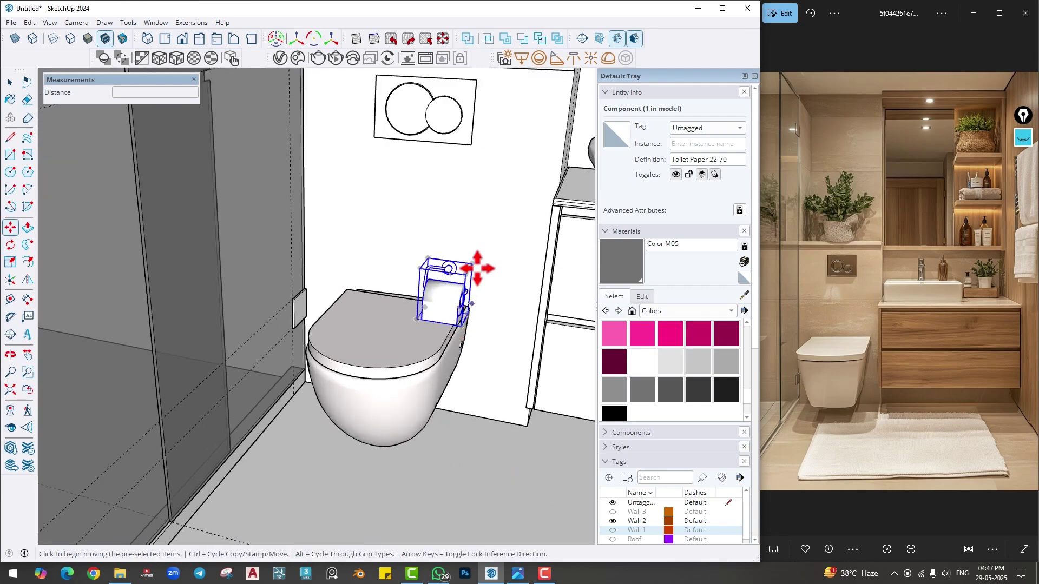
pyautogui.click(472, 263)
pyautogui.moveTo(528, 263); pyautogui.dragTo(505, 325, button='middle')
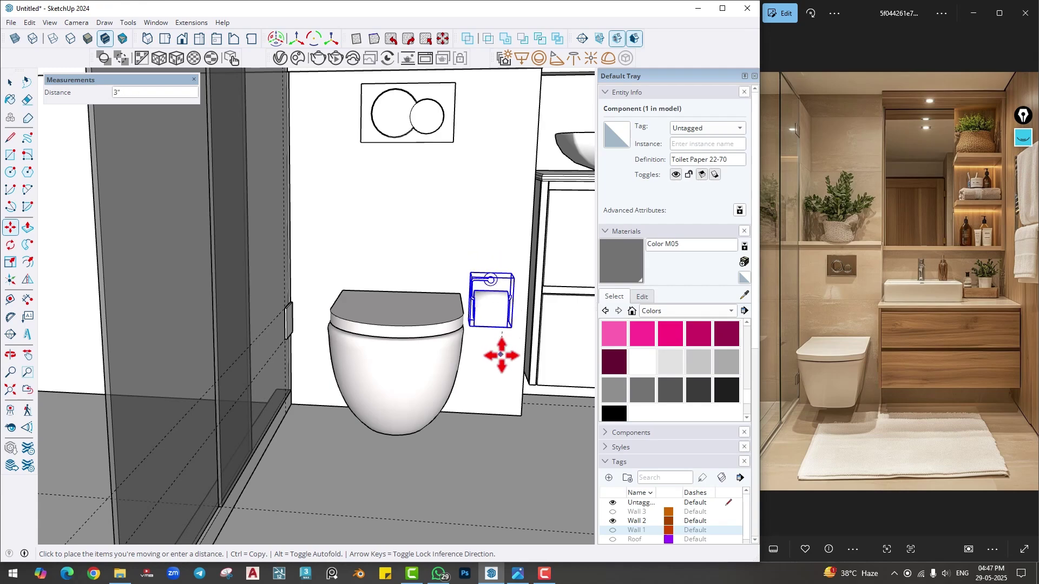
pyautogui.click(501, 375)
pyautogui.scroll(-3, 501, 375)
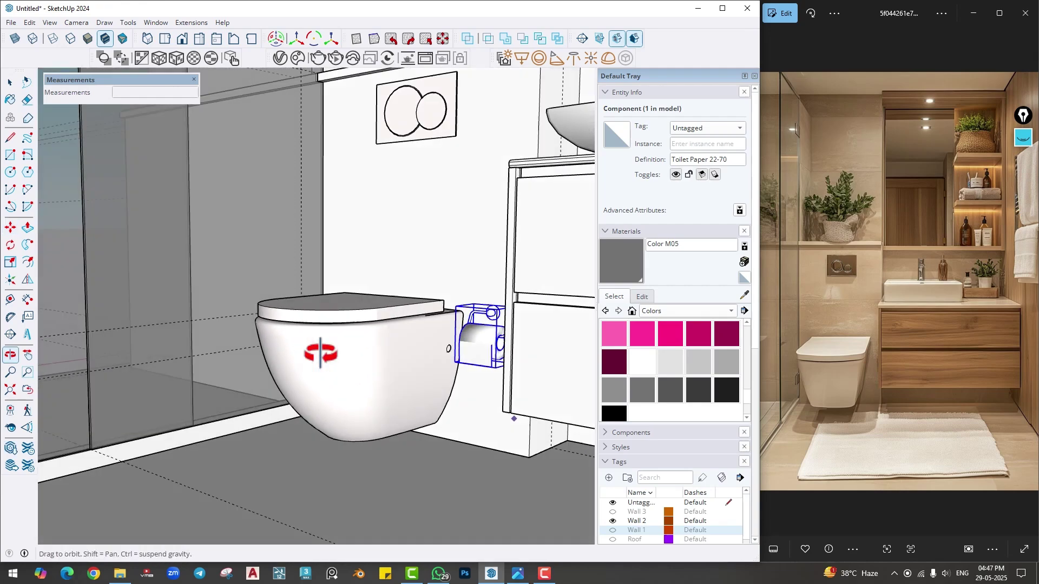
pyautogui.press('space')
# - Import Bath Accessories 005 and Bath Accessories 006 from Chaos Cosmos and place them side by side on the shelf above the soap dispenser
pyautogui.moveTo(409, 384); pyautogui.dragTo(373, 357, button='middle')
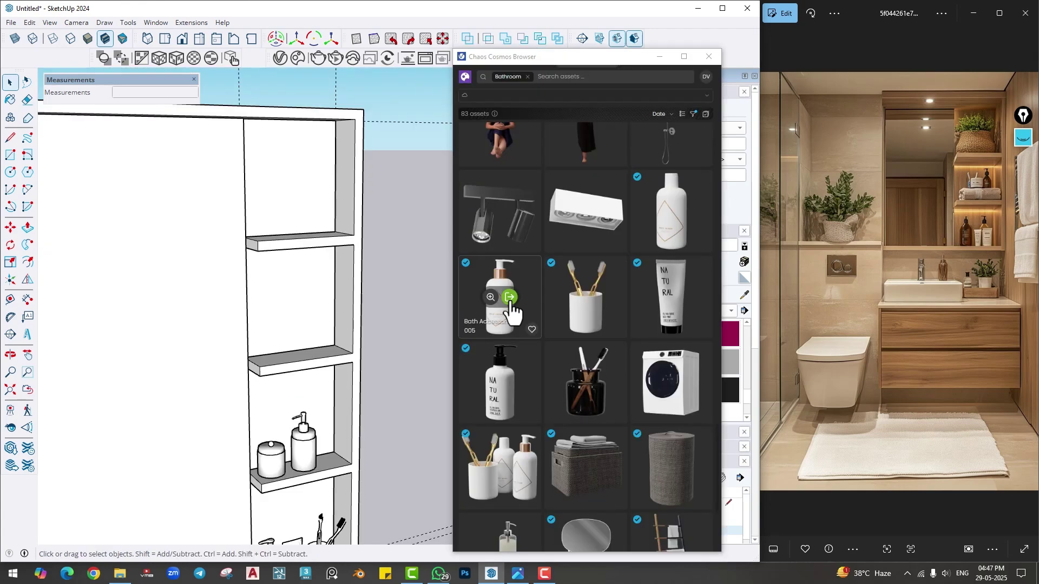
pyautogui.click(505, 303)
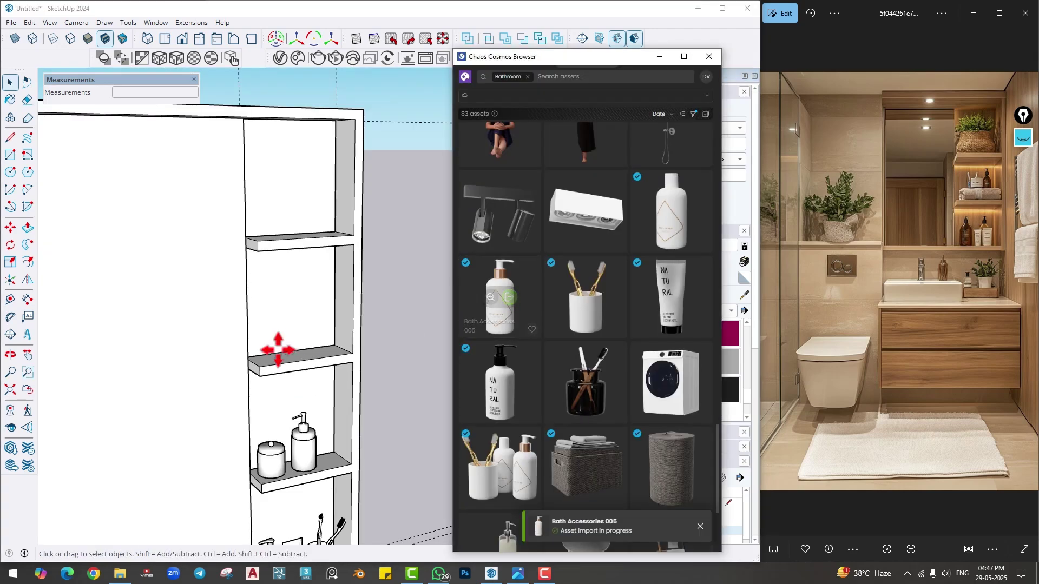
pyautogui.scroll(3, 273, 357)
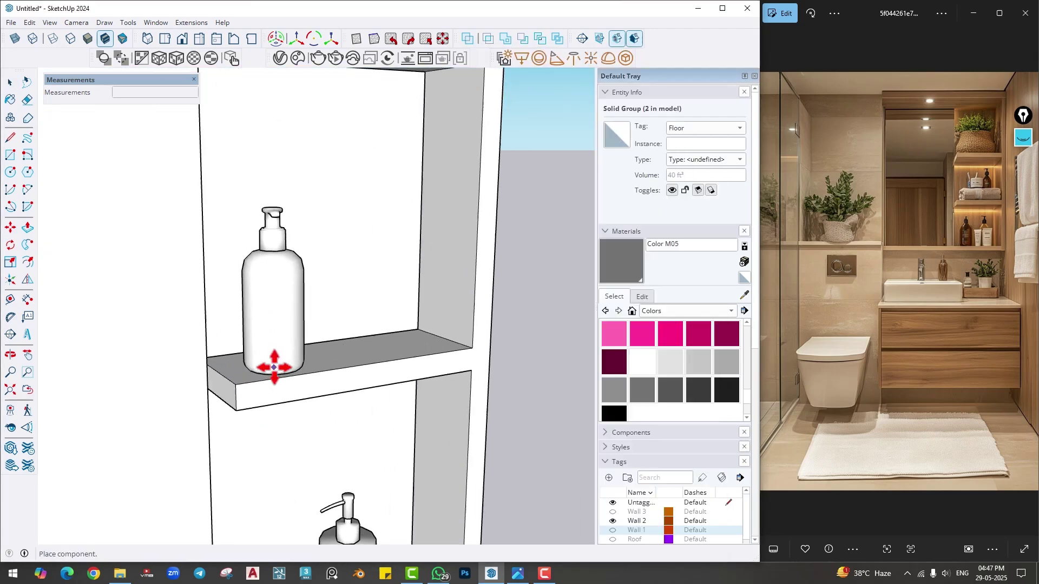
pyautogui.click(274, 371)
pyautogui.click(297, 58)
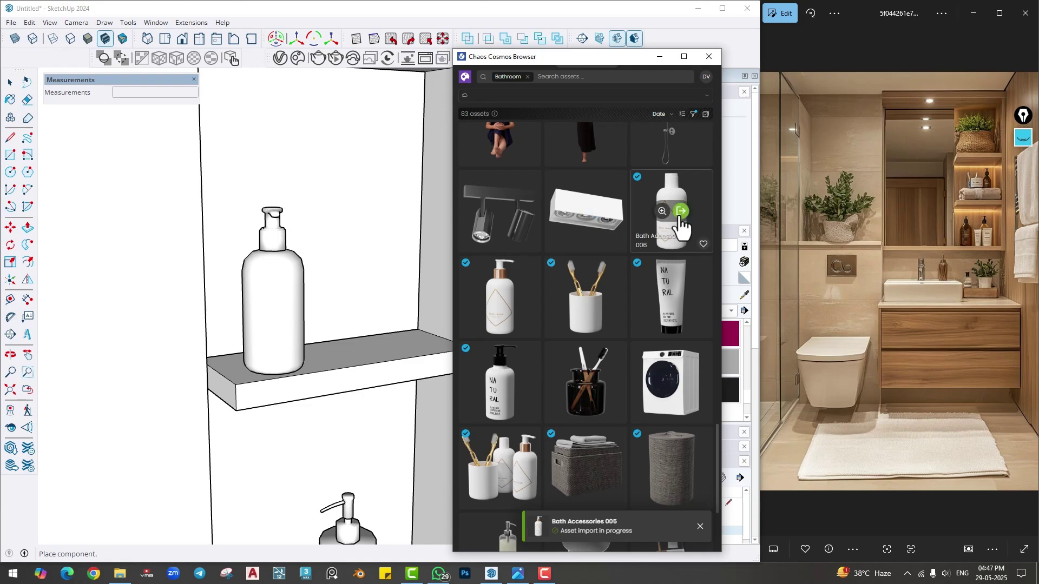
pyautogui.click(679, 213)
pyautogui.click(344, 357)
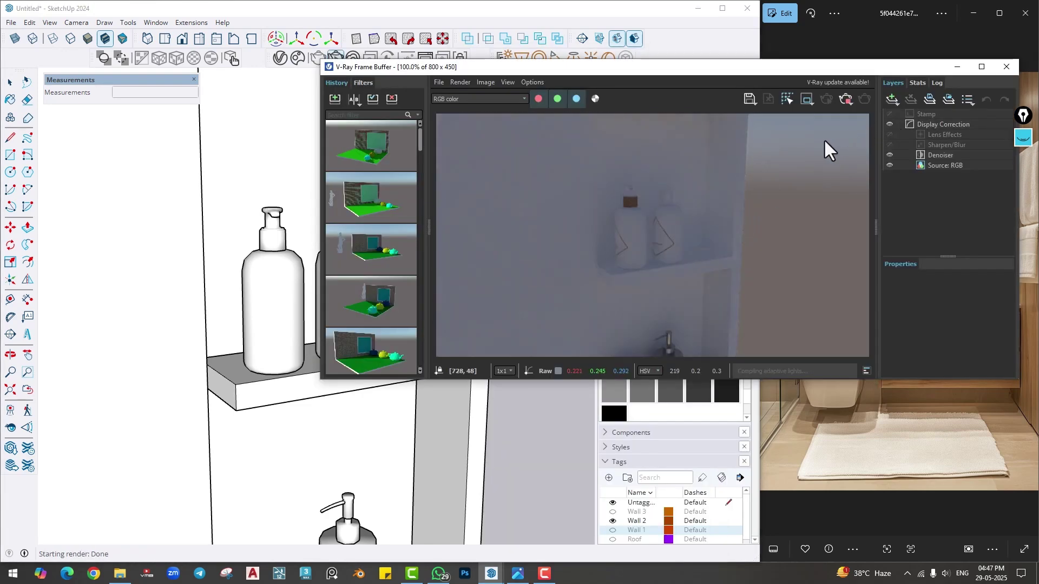
# - Check the two bottles in a V-Ray render, minimize the frame buffer, and cancel placing an extra bottle
pyautogui.click(957, 67)
pyautogui.click(315, 314)
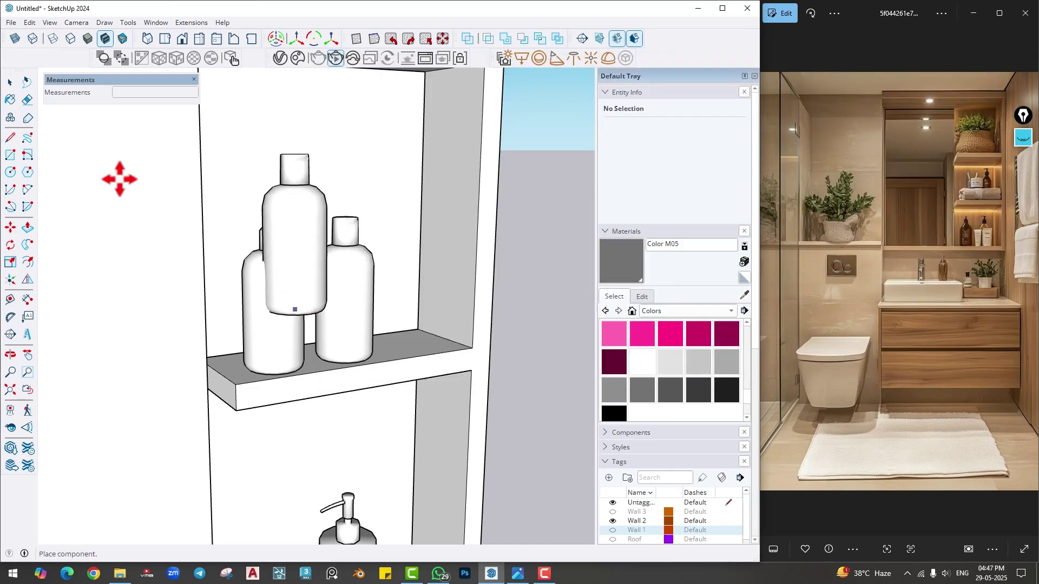
pyautogui.click(11, 82)
# - Rotate the Bath Accessories 005 pump bottle 90 degrees horizontally on its shelf
pyautogui.keyDown('ctrl'); pyautogui.click(337, 332); pyautogui.keyUp('ctrl')
pyautogui.keyDown('ctrl'); pyautogui.click(338, 331); pyautogui.keyUp('ctrl')
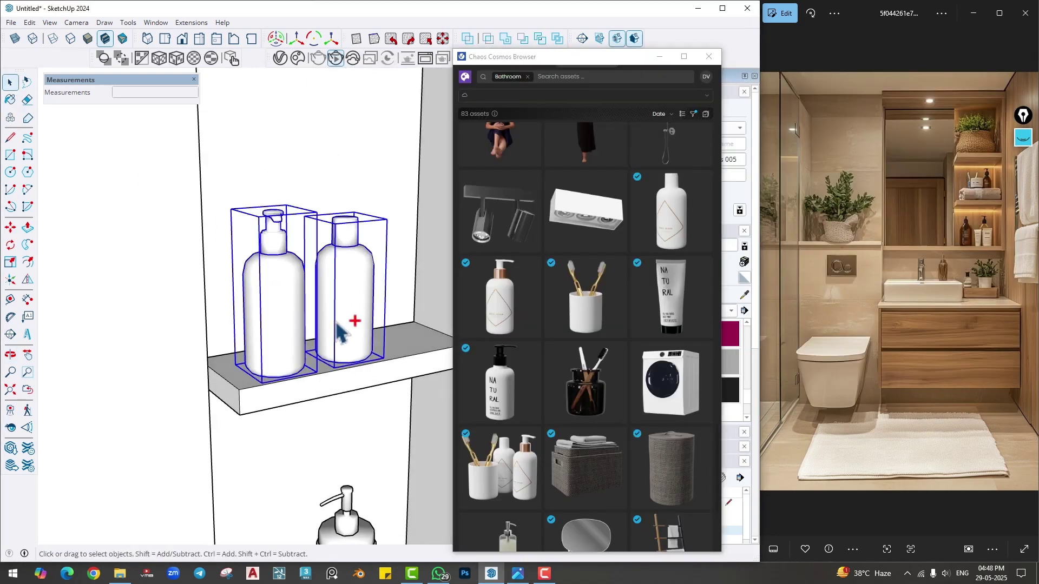
pyautogui.click(7, 248)
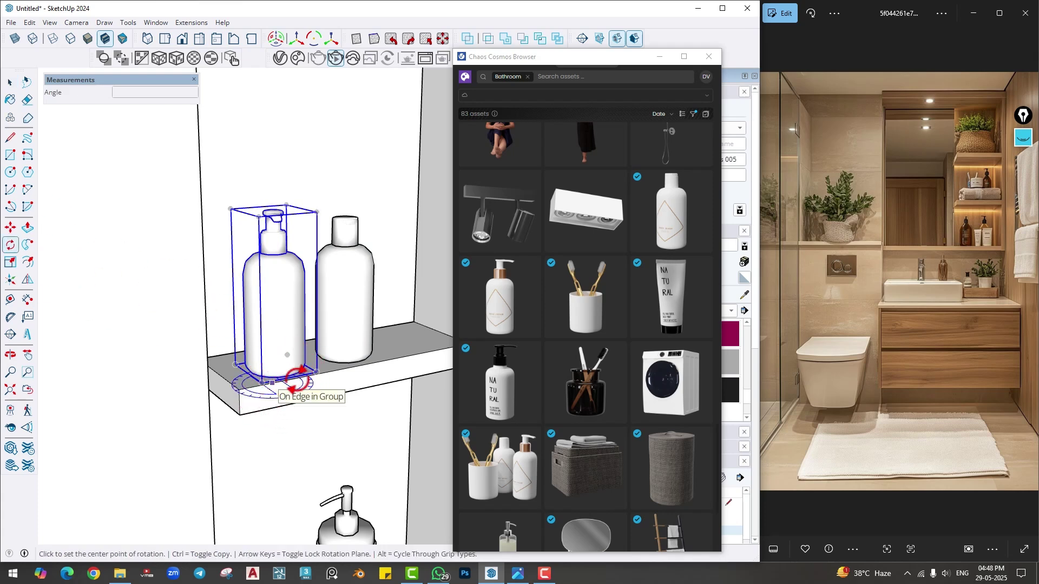
pyautogui.click(292, 381)
pyautogui.click(299, 356)
pyautogui.write('90')
pyautogui.press('Return')
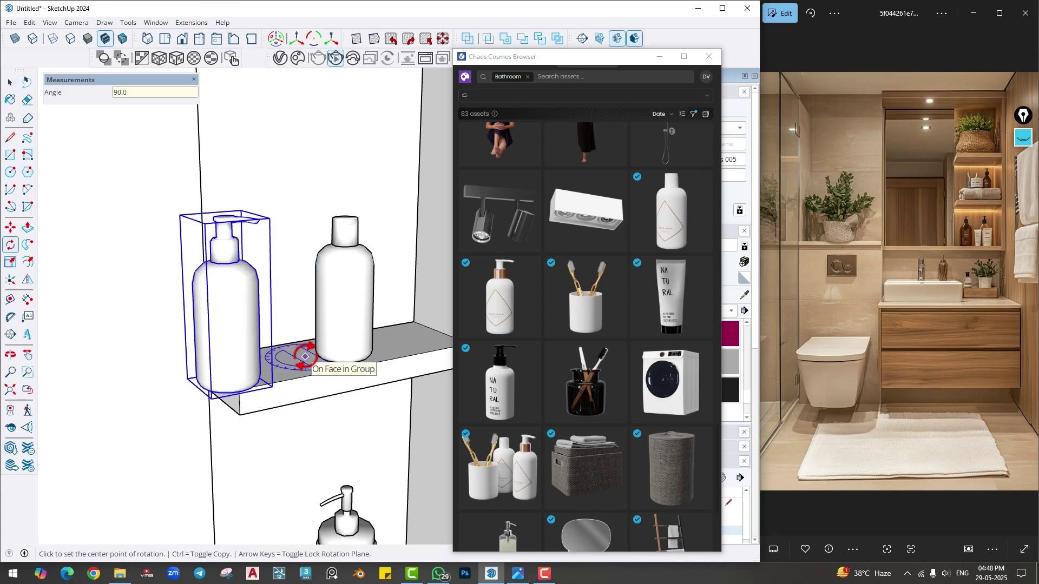
# - Rotate the Bath Accessories 006 capped bottle 90 degrees horizontally on its shelf
pyautogui.click(346, 302)
pyautogui.click(10, 244)
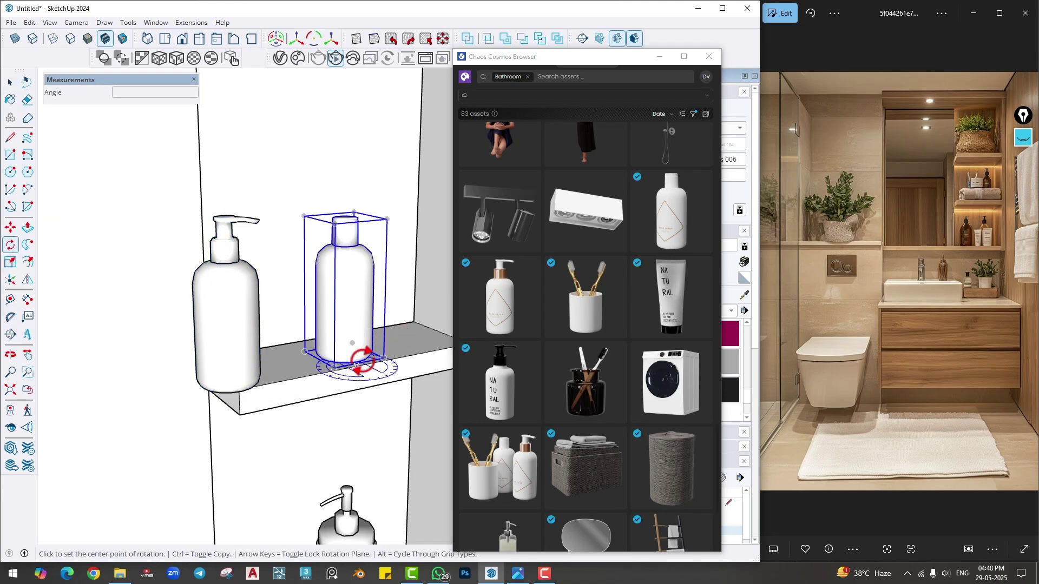
pyautogui.click(357, 367)
pyautogui.click(399, 337)
pyautogui.write('90')
pyautogui.press('Return')
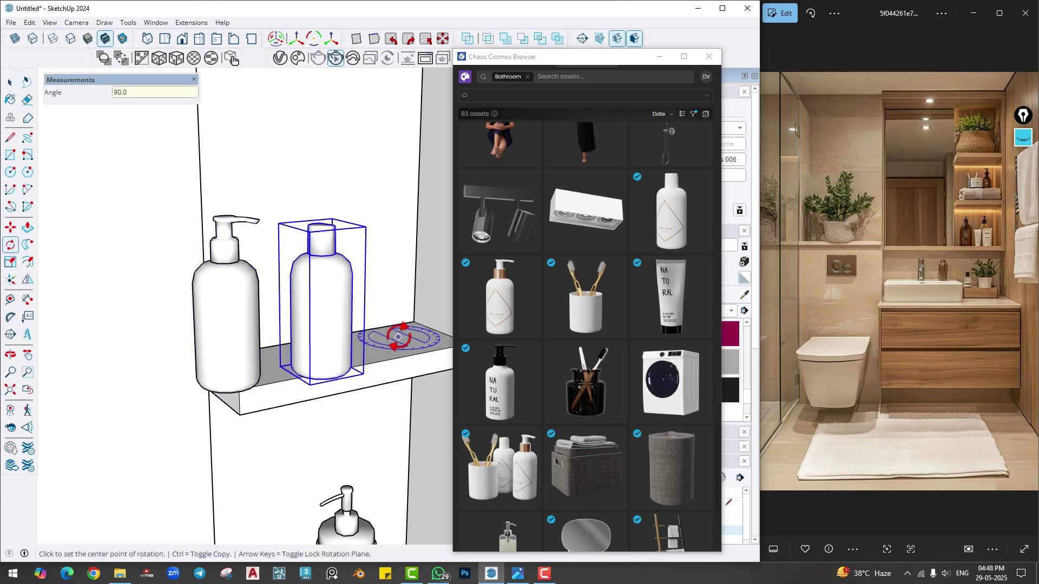
# - Move the pump bottle back fully onto the shelf, close to the shelf's open end
pyautogui.press('space')
pyautogui.click(230, 372)
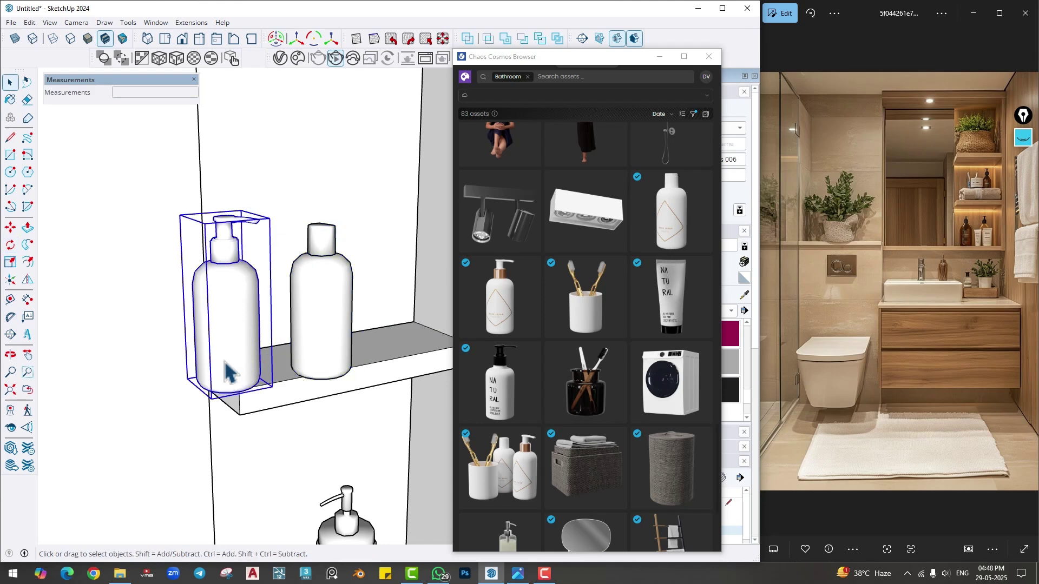
pyautogui.scroll(2, 236, 378)
pyautogui.press('m')
pyautogui.click(283, 389)
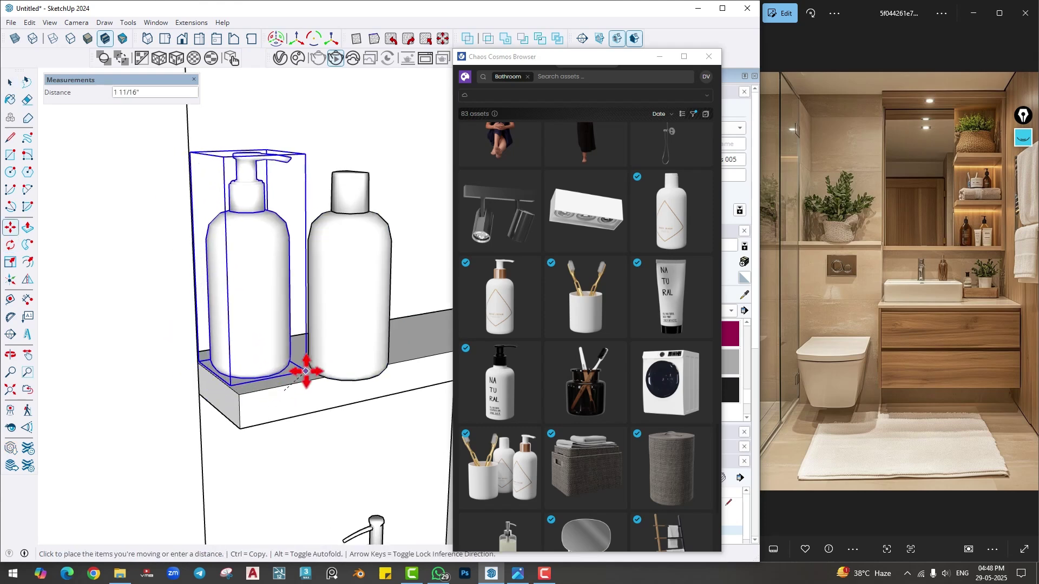
pyautogui.click(302, 366)
# - Move the capped bottle back on the shelf so it stands beside the pump bottle
pyautogui.press('space')
pyautogui.click(349, 345)
pyautogui.press('m')
pyautogui.click(379, 346)
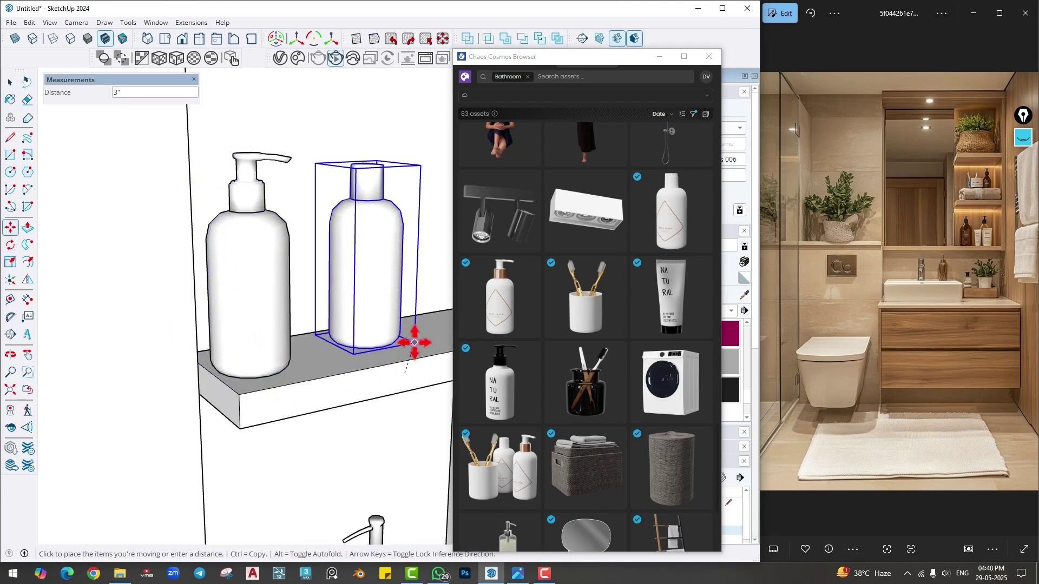
pyautogui.click(404, 352)
pyautogui.moveTo(406, 353); pyautogui.dragTo(313, 265, button='middle')
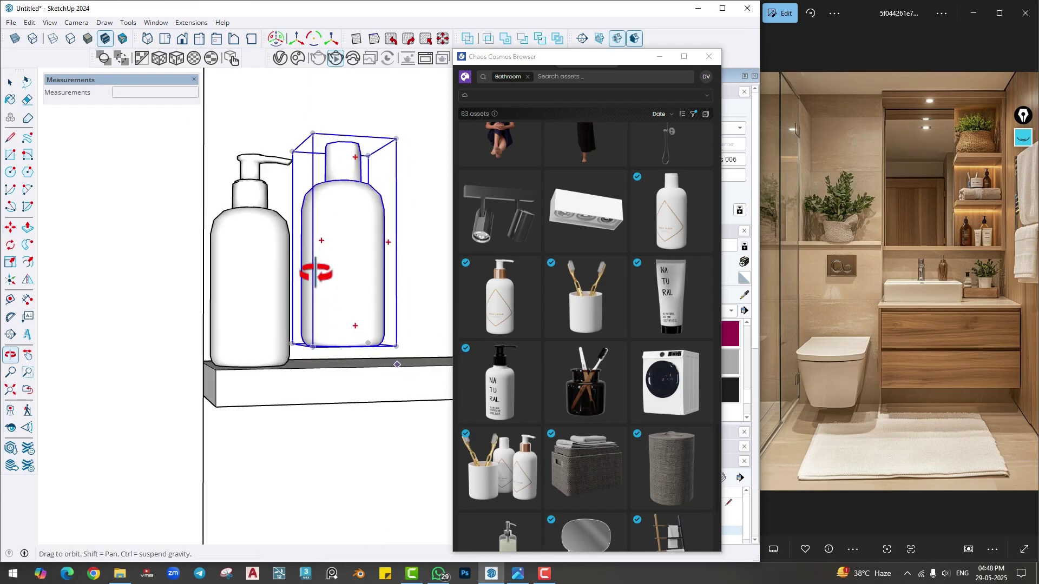
pyautogui.moveTo(396, 364); pyautogui.dragTo(235, 393, button='middle')
pyautogui.scroll(3, 325, 374)
pyautogui.click(303, 368)
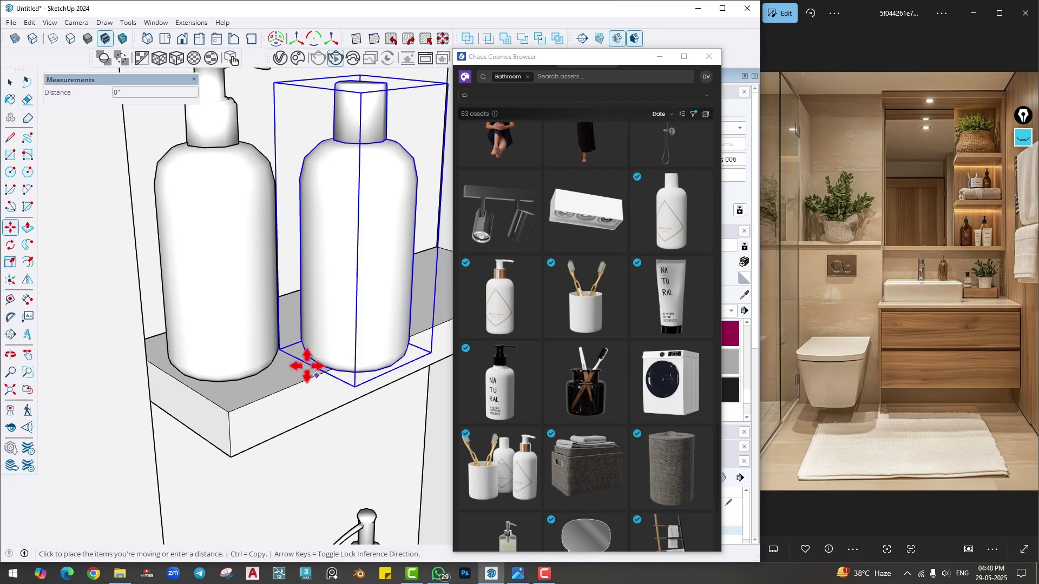
pyautogui.click(296, 355)
# - Select both bottles and shift them together slightly along the shelf
pyautogui.moveTo(294, 352)
pyautogui.mouseDown(button='middle')
pyautogui.moveTo(173, 359)
pyautogui.moveTo(330, 377)
pyautogui.moveTo(353, 367)
pyautogui.moveTo(297, 371)
pyautogui.moveTo(307, 322)
pyautogui.moveTo(411, 312)
pyautogui.moveTo(147, 405)
pyautogui.mouseUp(button='middle')
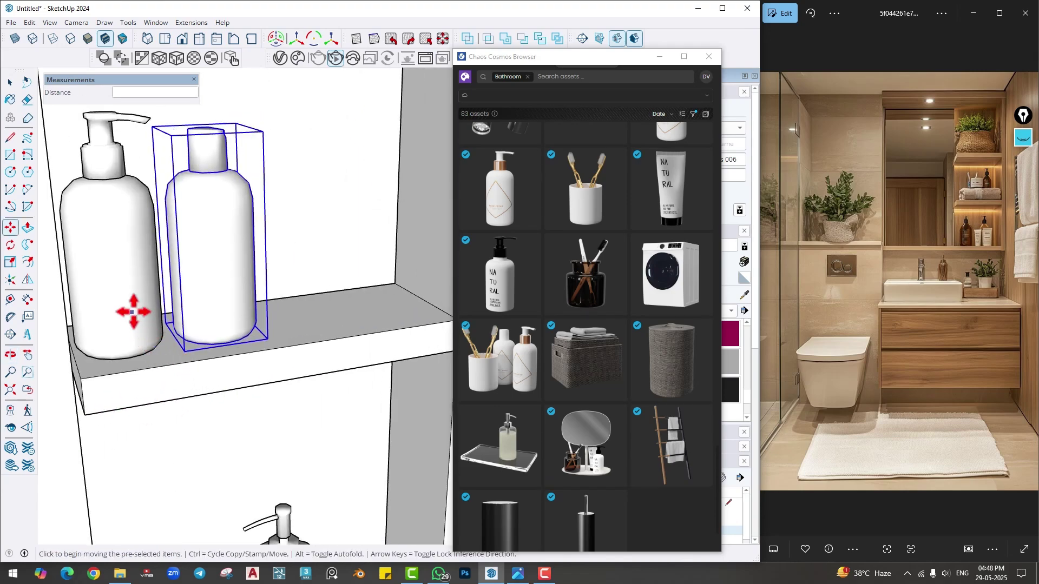
pyautogui.press('space')
pyautogui.keyDown('ctrl'); pyautogui.click(148, 308); pyautogui.keyUp('ctrl')
pyautogui.press('m')
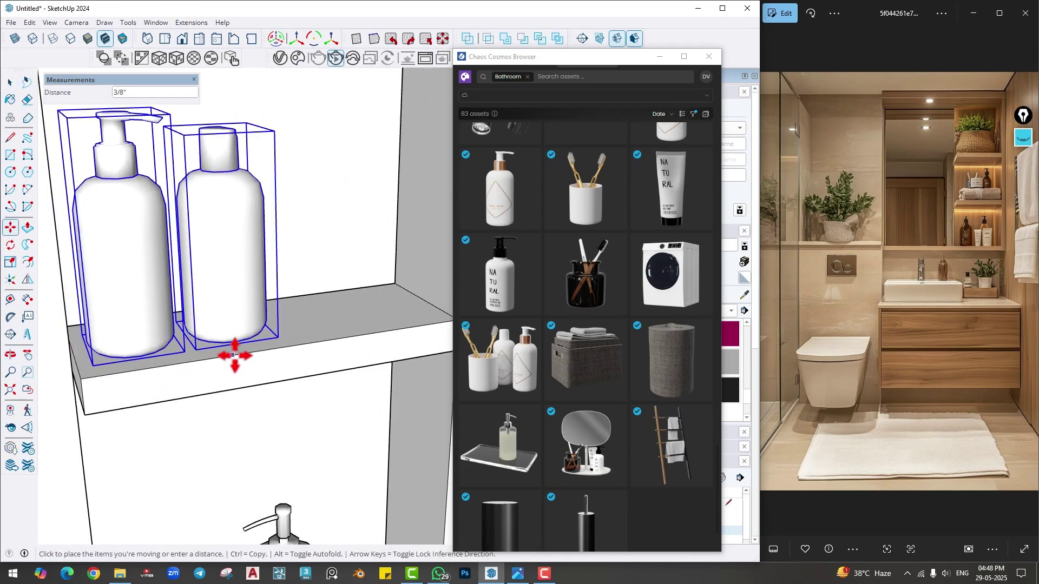
pyautogui.moveTo(218, 348)
pyautogui.mouseDown(button='middle')
pyautogui.moveTo(271, 347)
pyautogui.moveTo(339, 100)
pyautogui.mouseUp(button='middle')
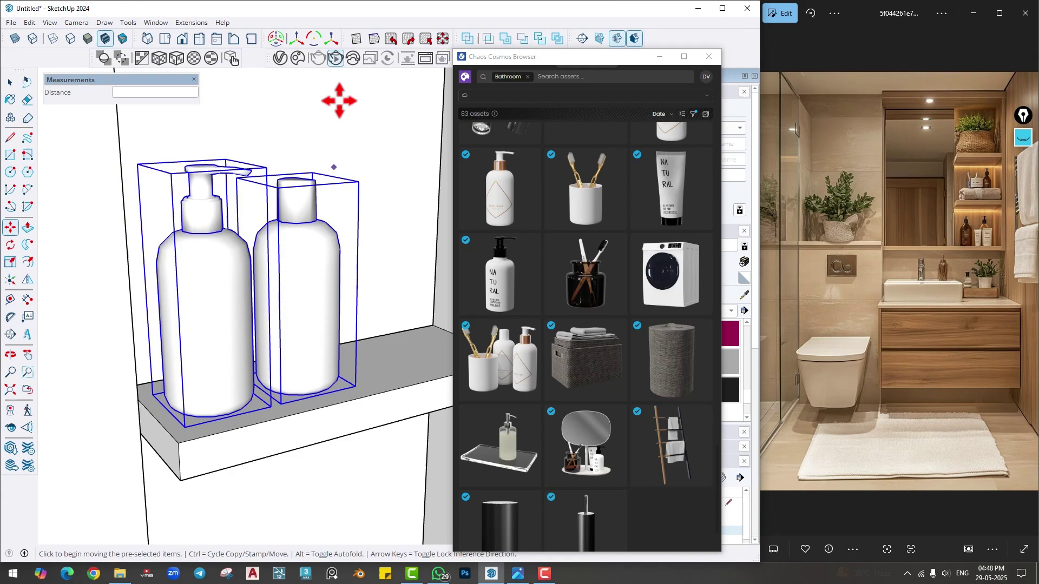
# - Preview the rotated bottles in a V-Ray render, then close the frame buffer and clear the selection
pyautogui.click(335, 58)
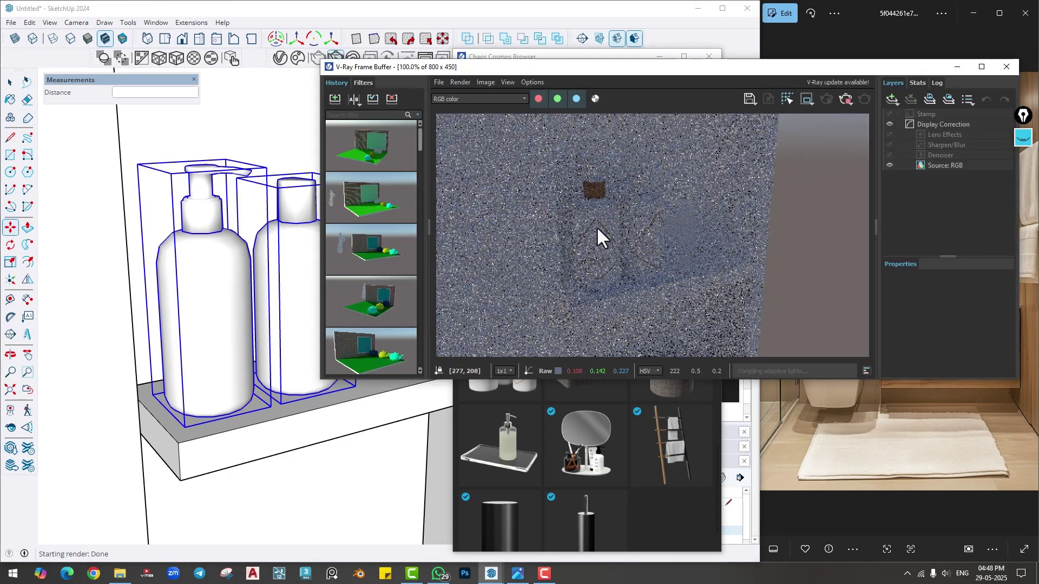
pyautogui.click(1006, 66)
pyautogui.scroll(-5, 283, 308)
pyautogui.press('space')
pyautogui.scroll(-1, 314, 387)
pyautogui.keyDown('shift'); pyautogui.moveTo(344, 323); pyautogui.dragTo(340, 277, button='middle'); pyautogui.keyUp('shift')
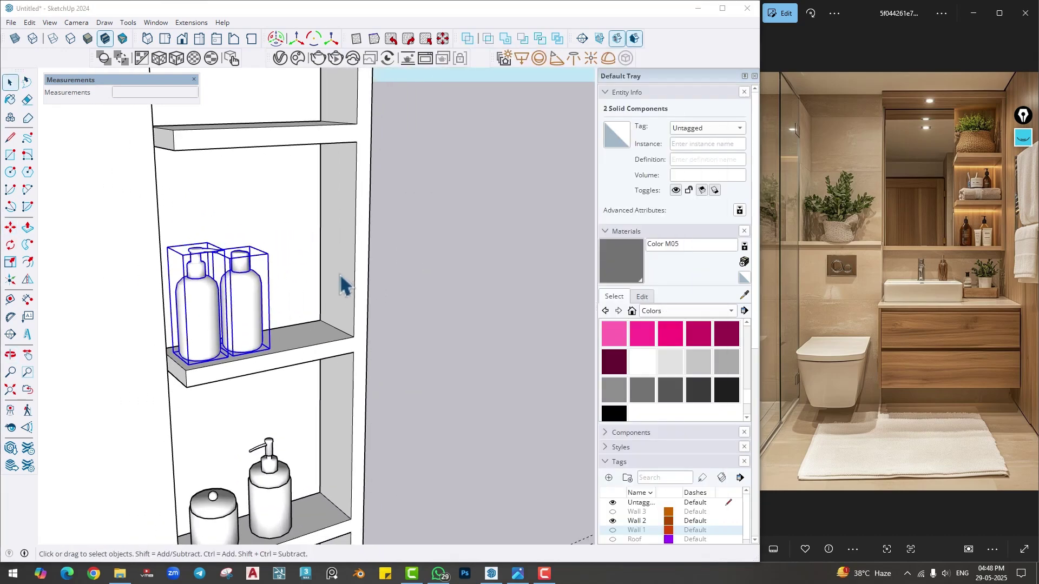
pyautogui.scroll(-4, 374, 292)
pyautogui.click(394, 332)
pyautogui.keyDown('shift'); pyautogui.moveTo(395, 333); pyautogui.dragTo(363, 329, button='middle'); pyautogui.keyUp('shift')
# - Open 3D Warehouse and search its models for "bathroom"
pyautogui.click(156, 22)
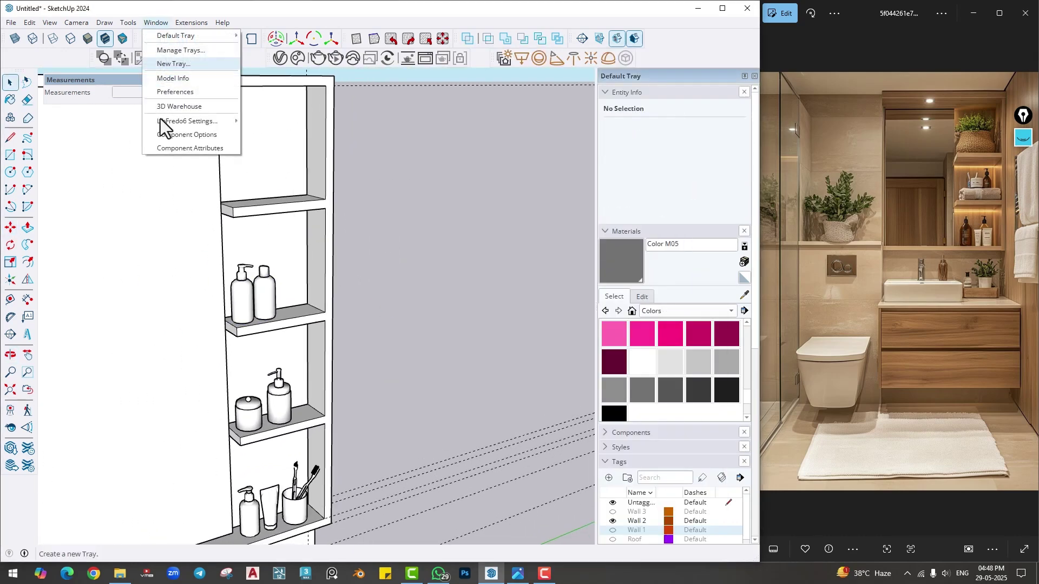
pyautogui.click(160, 118)
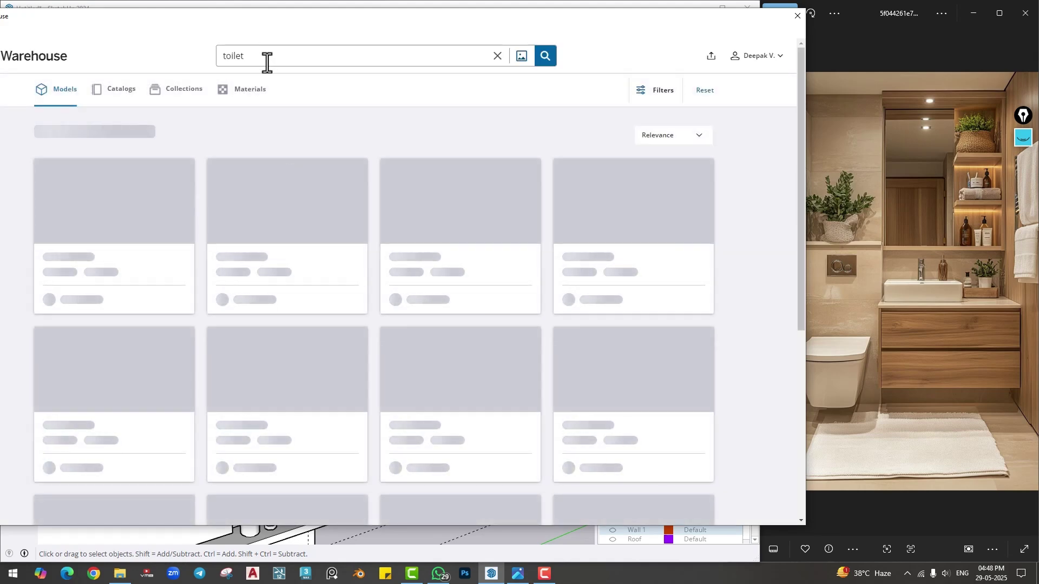
pyautogui.doubleClick(267, 62)
pyautogui.write('bathroom')
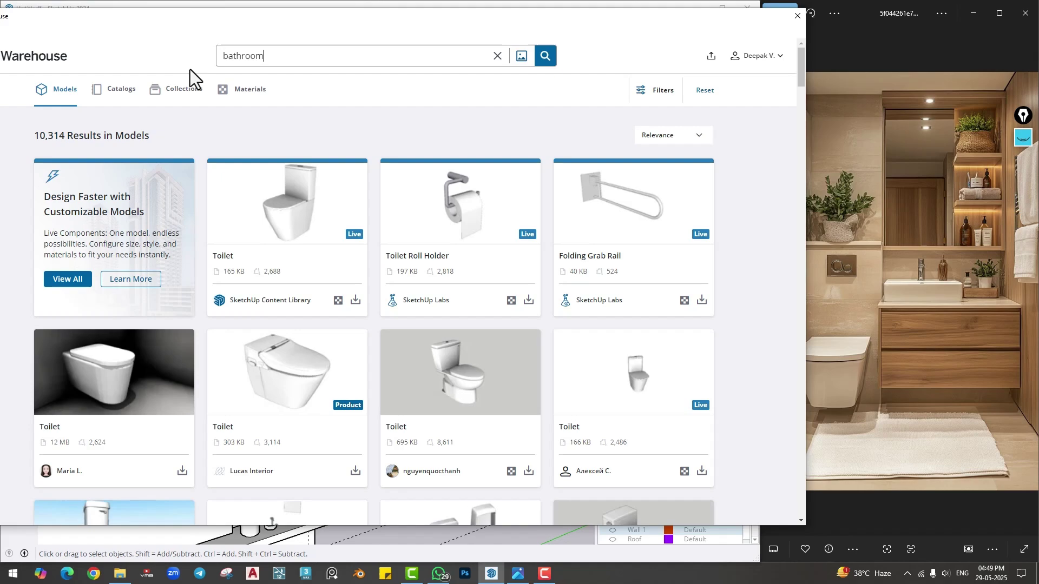
pyautogui.press('Return')
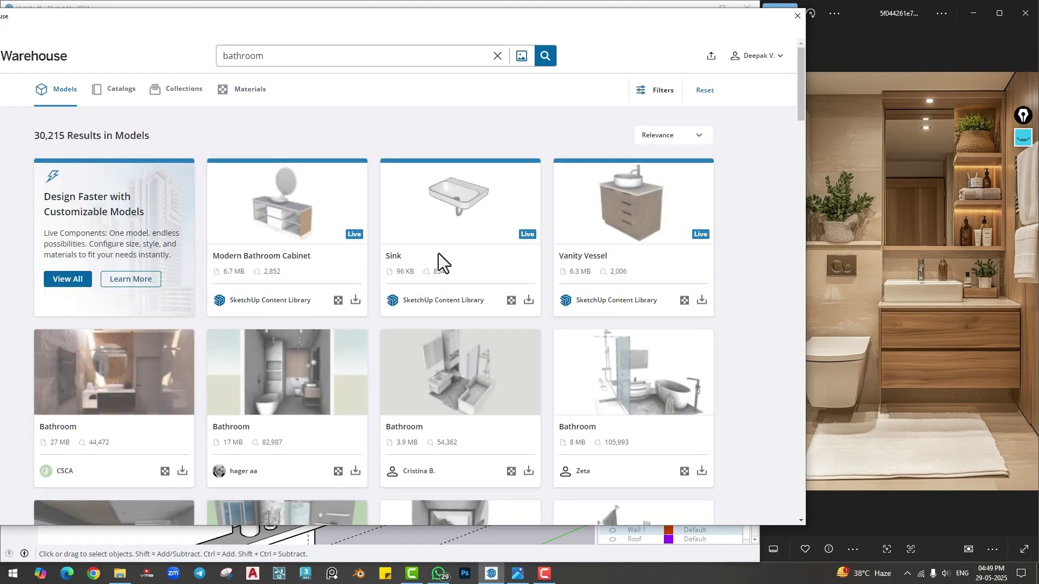
# - Download the Dove toiletries model from the bathroom results and place it at the top open shelf
pyautogui.scroll(-4, 446, 264)
pyautogui.scroll(-10, 446, 264)
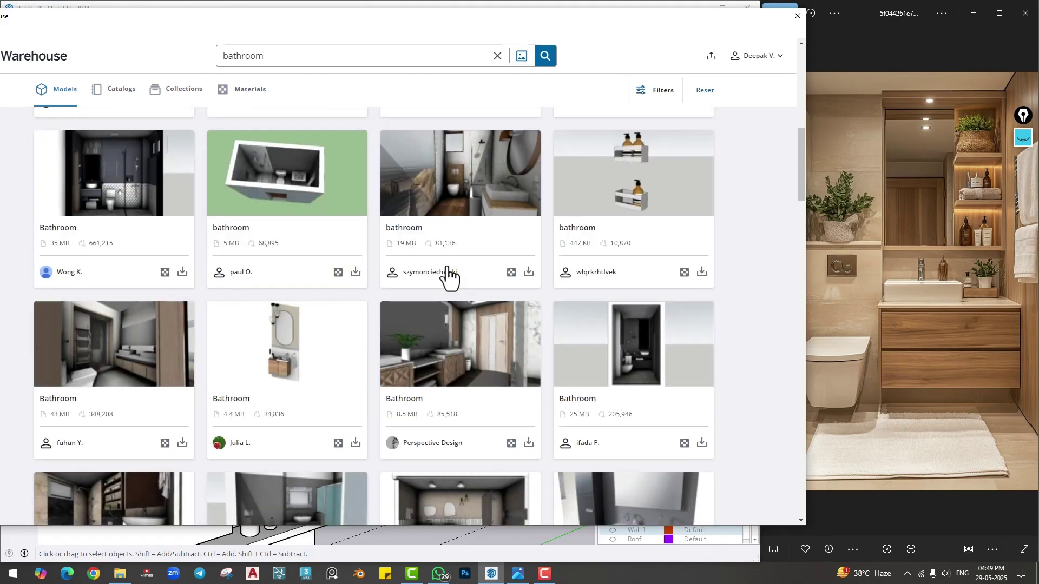
pyautogui.scroll(-4, 455, 273)
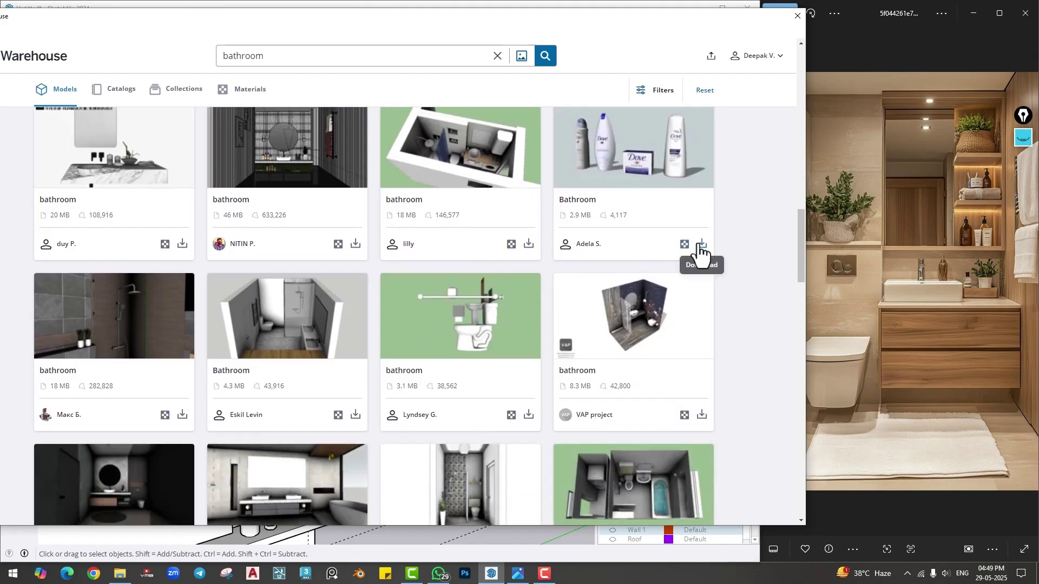
pyautogui.click(702, 246)
pyautogui.click(339, 278)
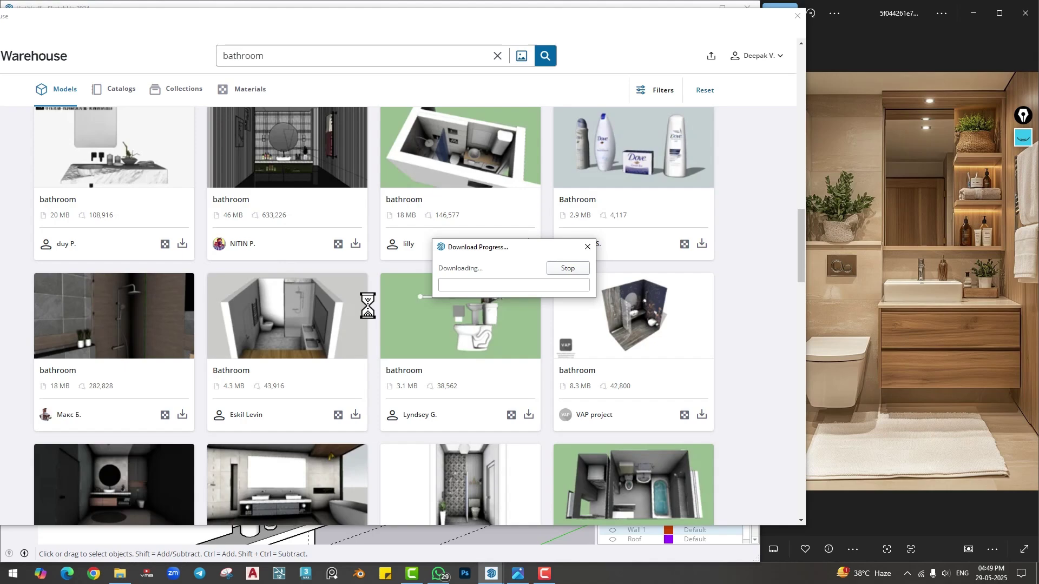
pyautogui.scroll(-3, 379, 341)
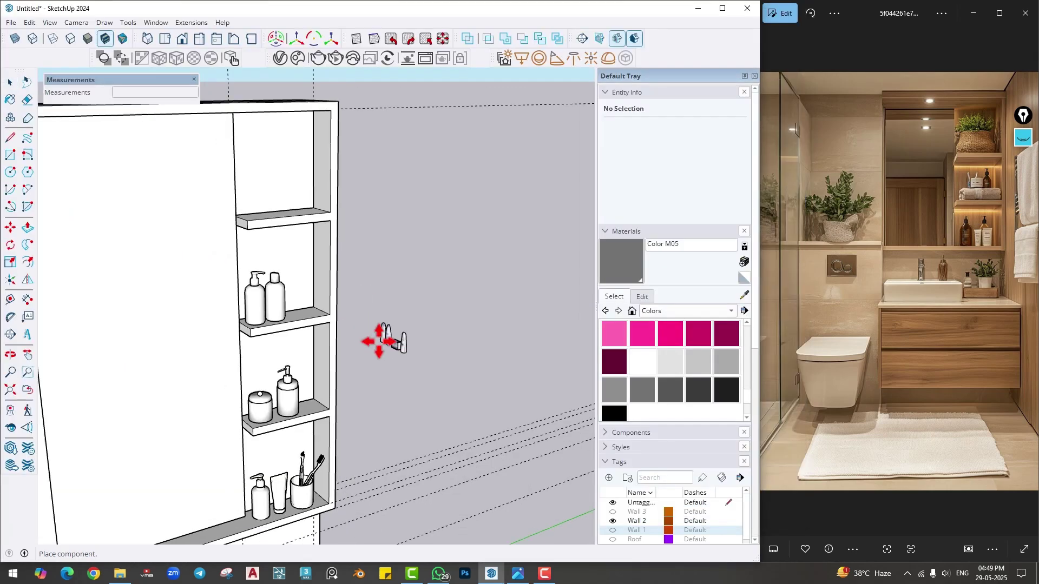
pyautogui.scroll(5, 259, 227)
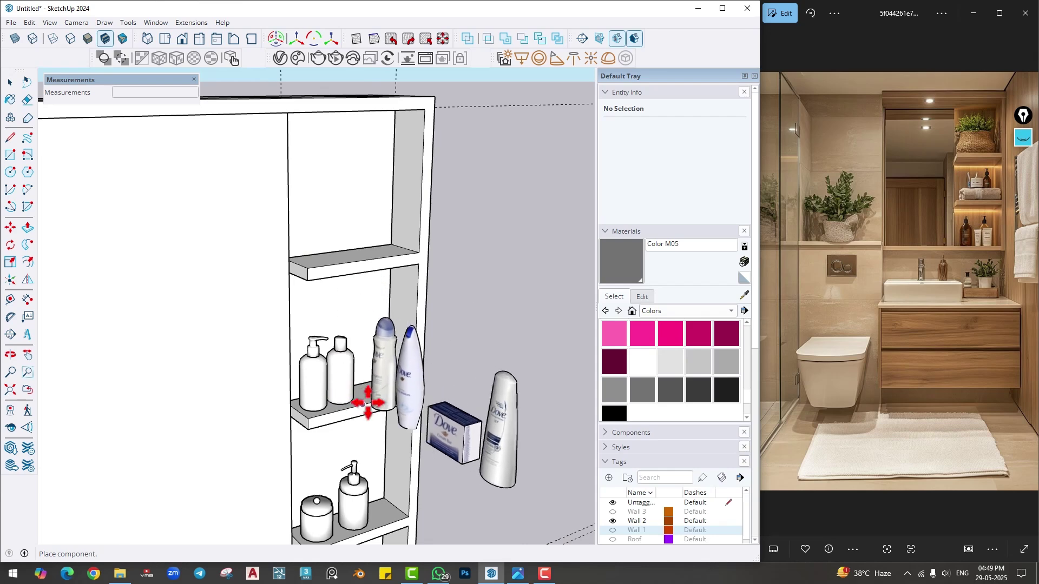
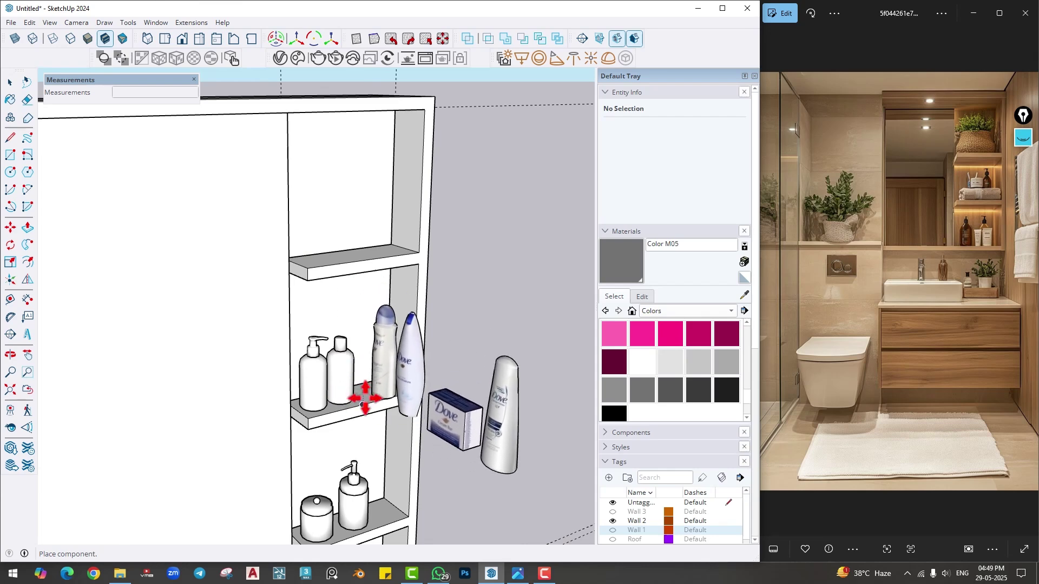
pyautogui.click(319, 269)
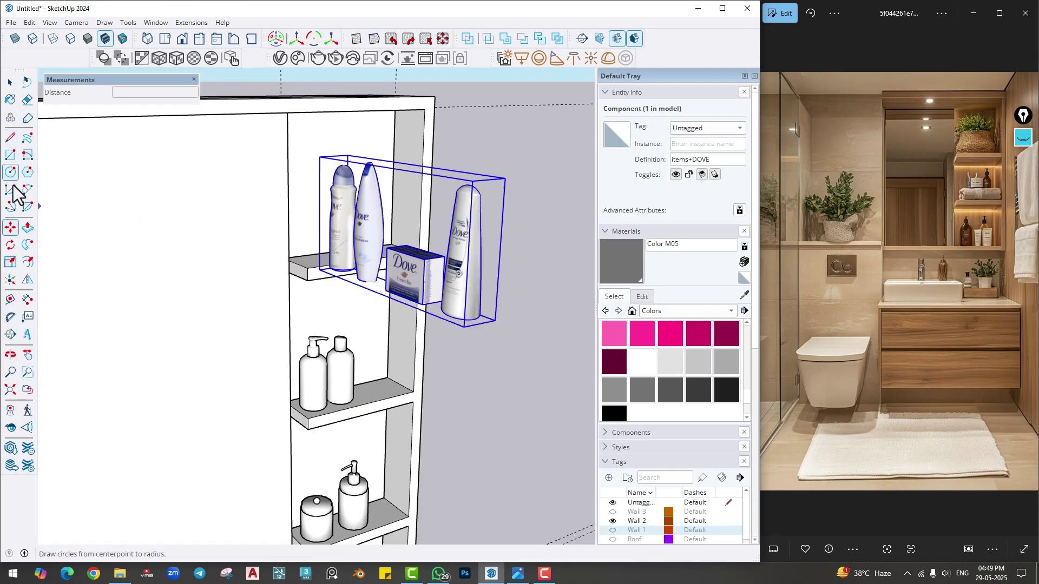
# - Rotate the Dove toiletries set 90 degrees horizontally so it runs parallel to the shelf
pyautogui.click(11, 244)
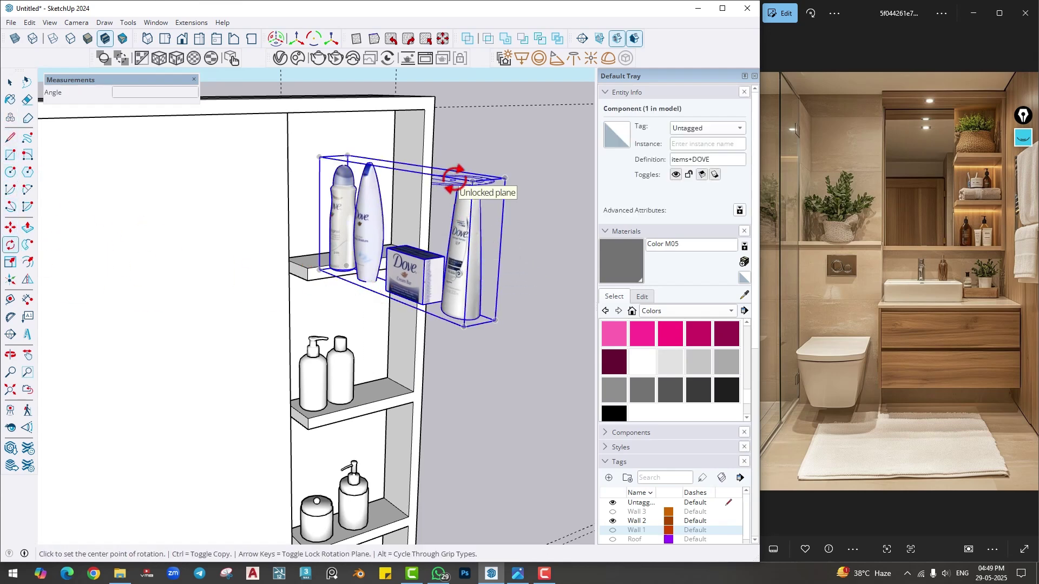
pyautogui.click(472, 181)
pyautogui.click(520, 171)
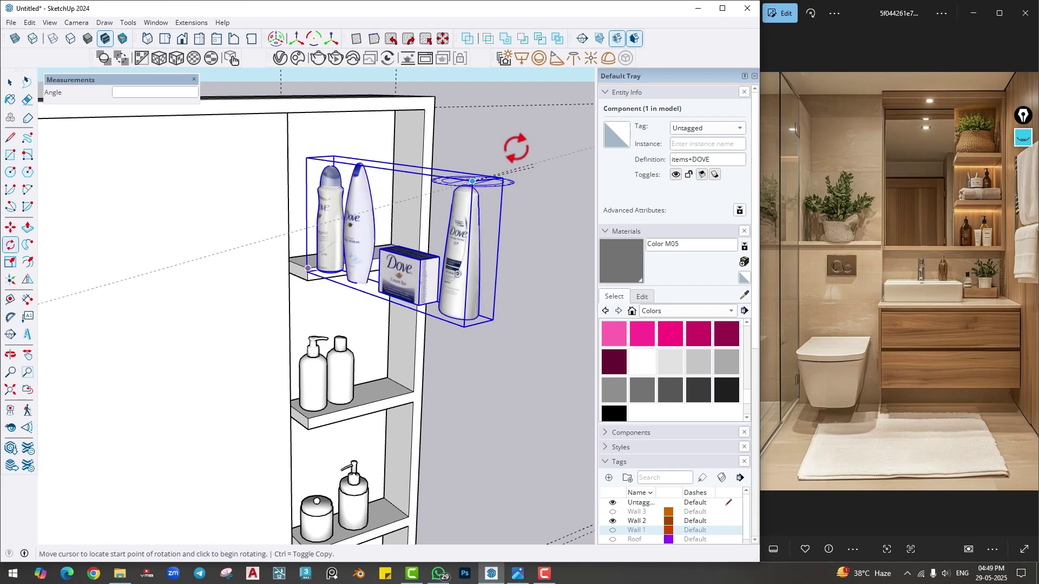
pyautogui.write('90')
pyautogui.press('Return')
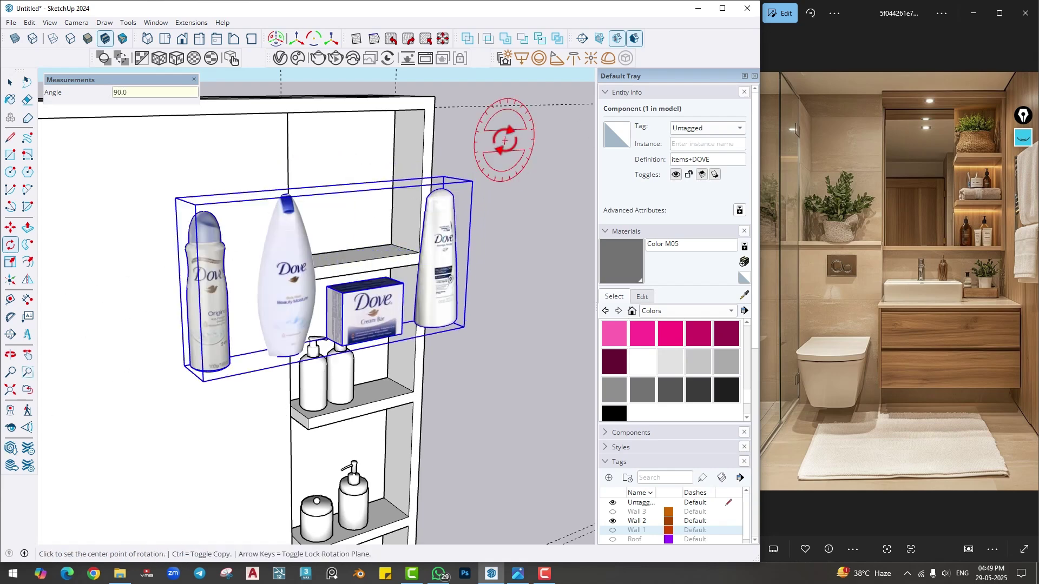
# - Move the Dove set by its lower corner so it rests on the top open shelf
pyautogui.press('m')
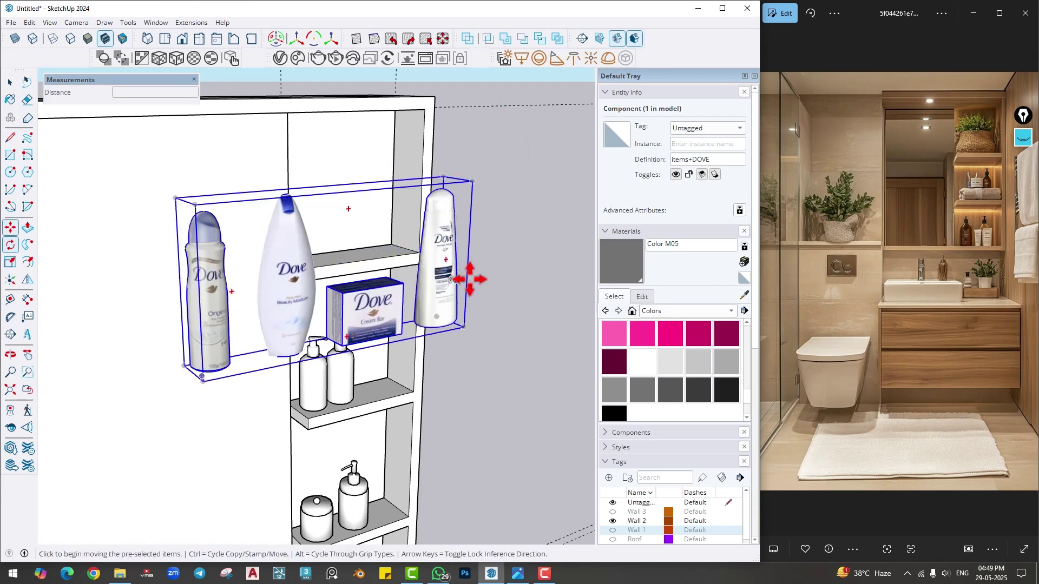
pyautogui.click(464, 324)
pyautogui.scroll(3, 401, 234)
pyautogui.click(454, 255)
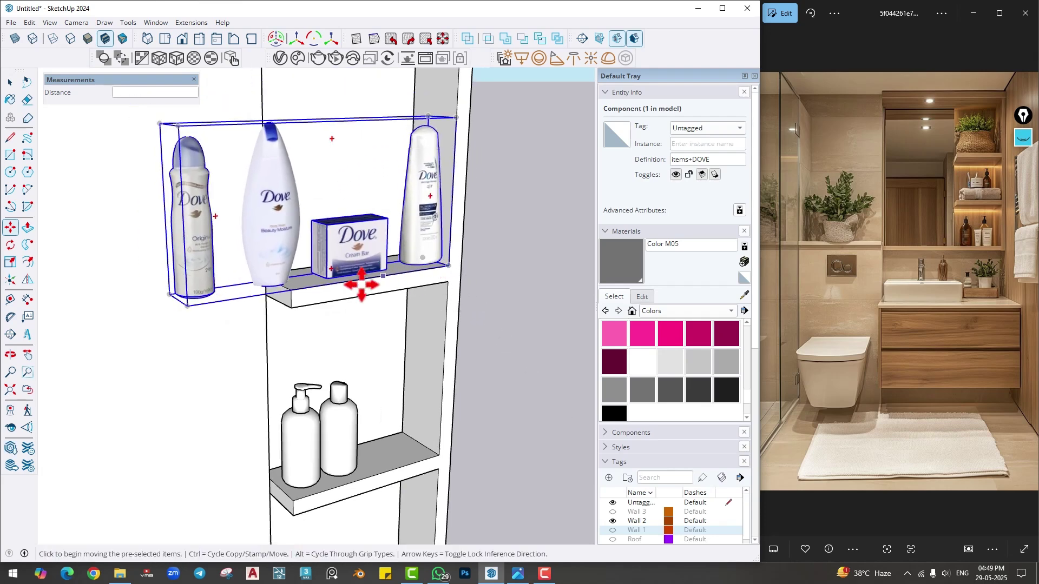
# - Scale the Dove set down uniformly to about 0.58 so it fits the shelf, then clear the selection
pyautogui.scroll(-2, 361, 285)
pyautogui.click(11, 264)
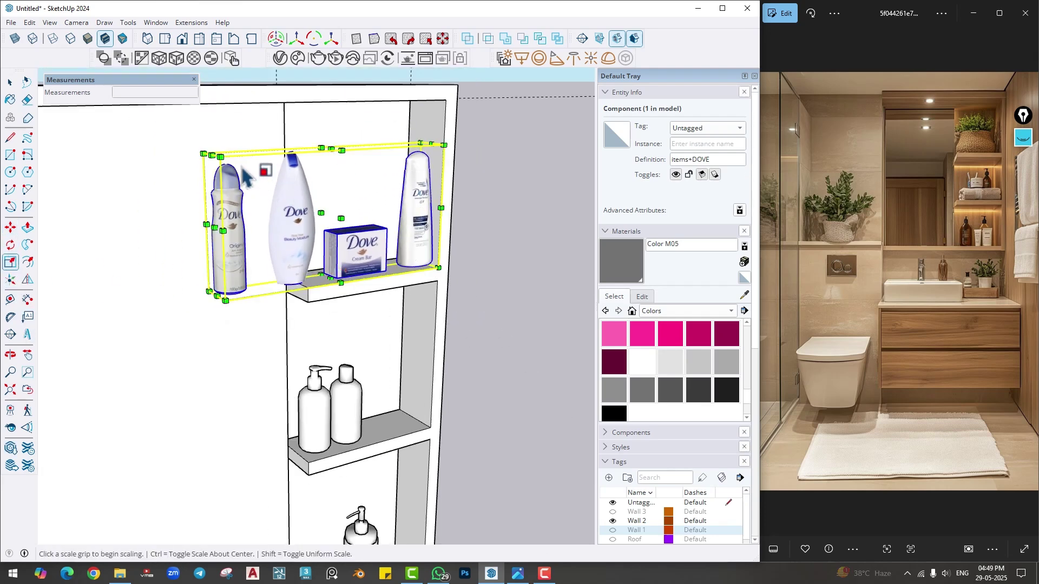
pyautogui.click(221, 156)
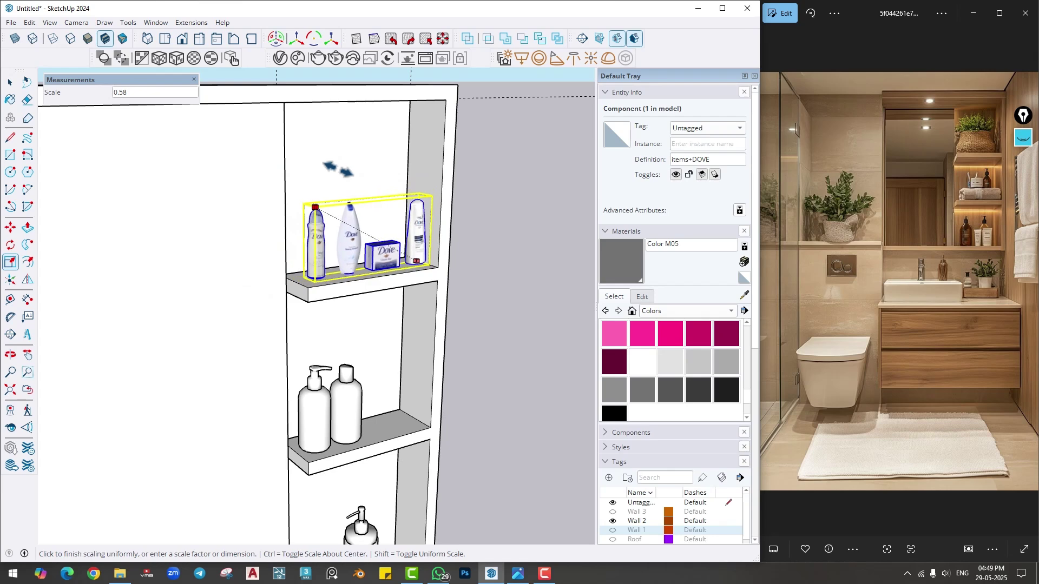
pyautogui.click(324, 169)
pyautogui.moveTo(389, 249); pyautogui.dragTo(438, 298, button='middle')
pyautogui.press('space')
pyautogui.click(487, 344)
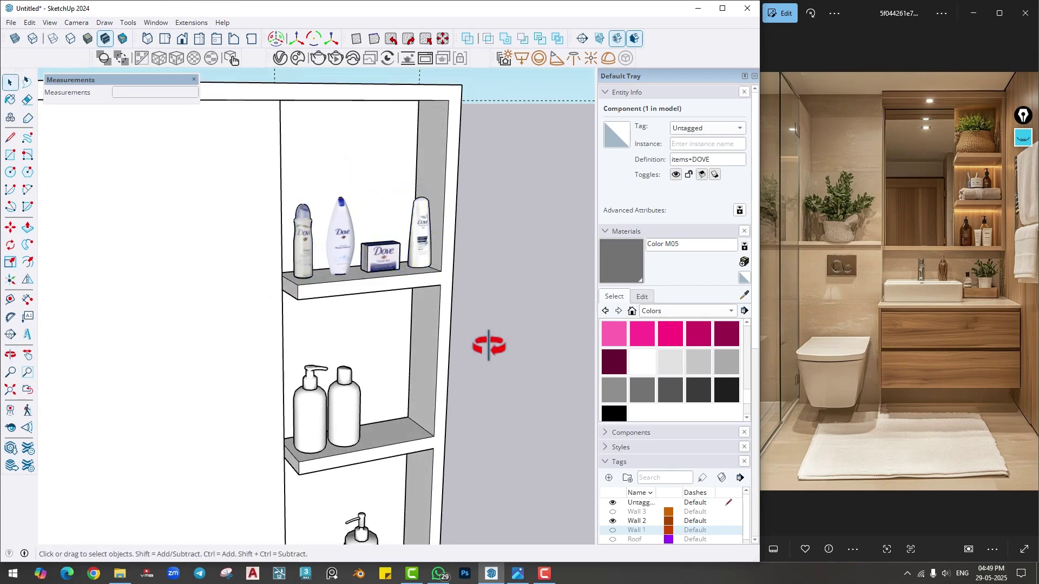
pyautogui.moveTo(488, 345); pyautogui.dragTo(400, 335, button='middle')
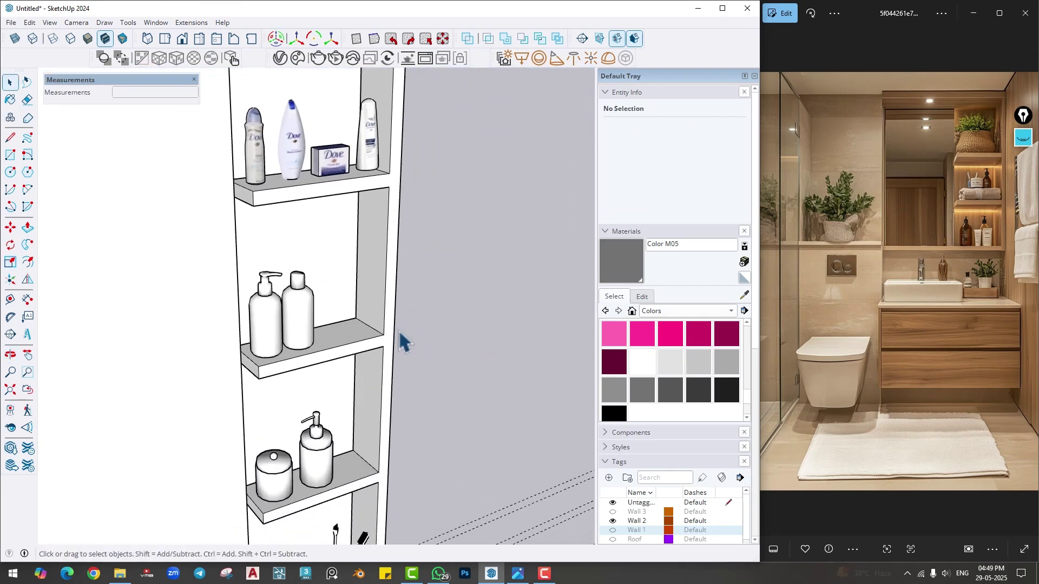
# - Search Chaos Cosmos for "pot" and place Potted Plant 50-24 beside the two bottles on the second shelf
pyautogui.click(298, 60)
pyautogui.click(466, 79)
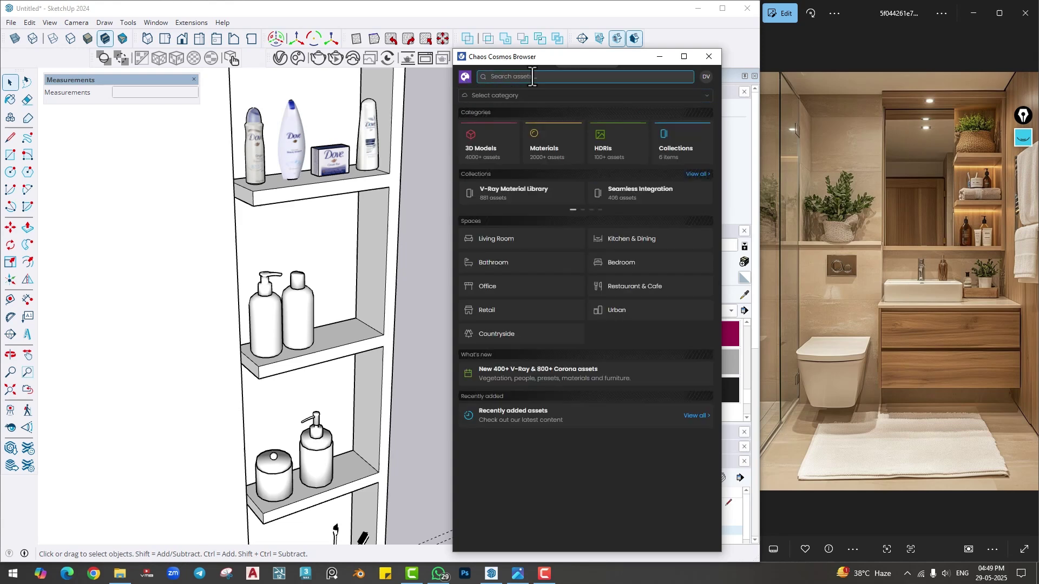
pyautogui.click(532, 76)
pyautogui.write('pot')
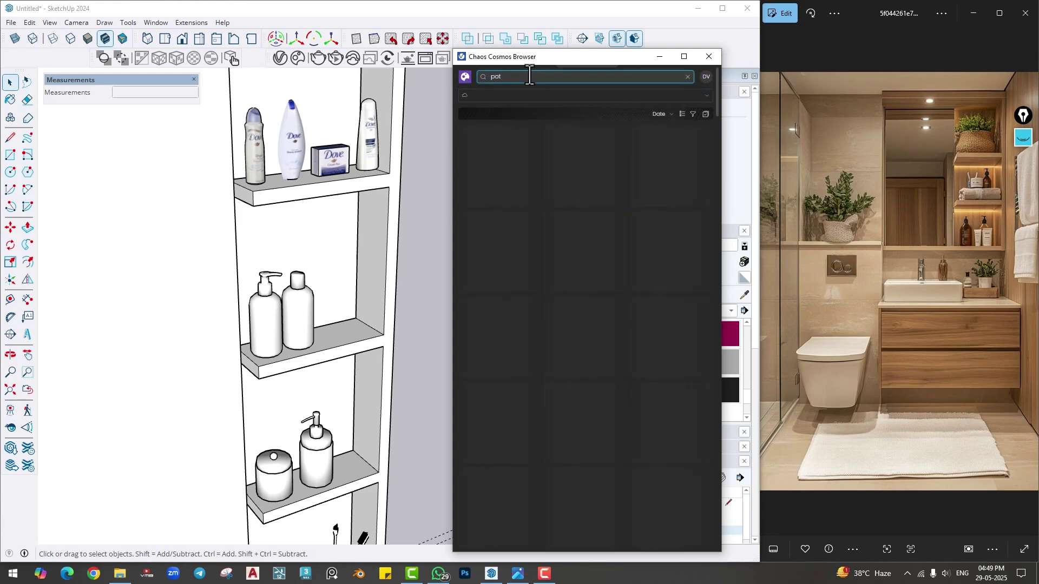
pyautogui.scroll(-3, 573, 238)
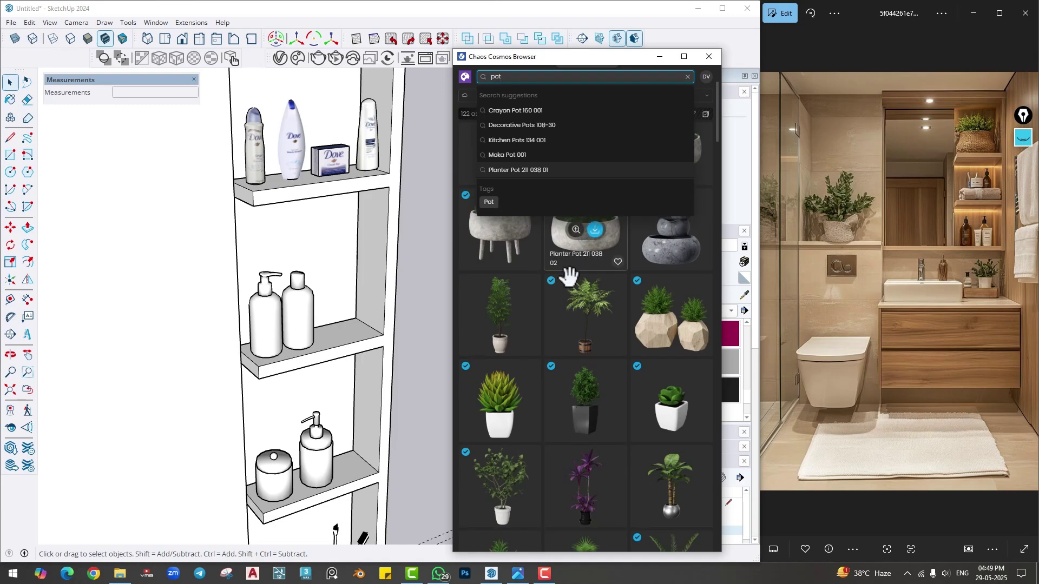
pyautogui.click(682, 292)
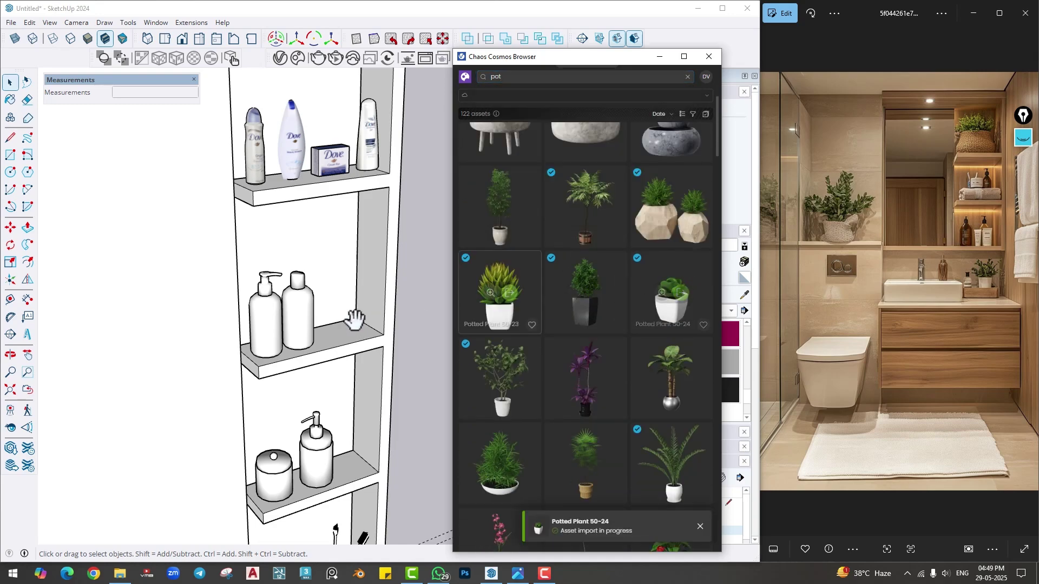
pyautogui.click(338, 336)
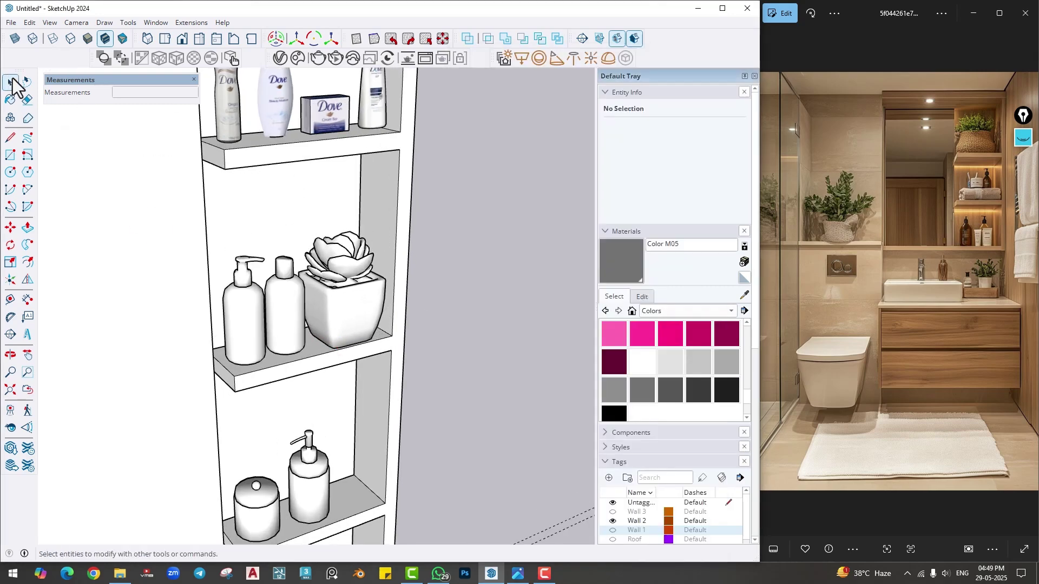
# - Scale the potted succulent down uniformly to suit the neighbouring bottles and clear the selection
pyautogui.press('s')
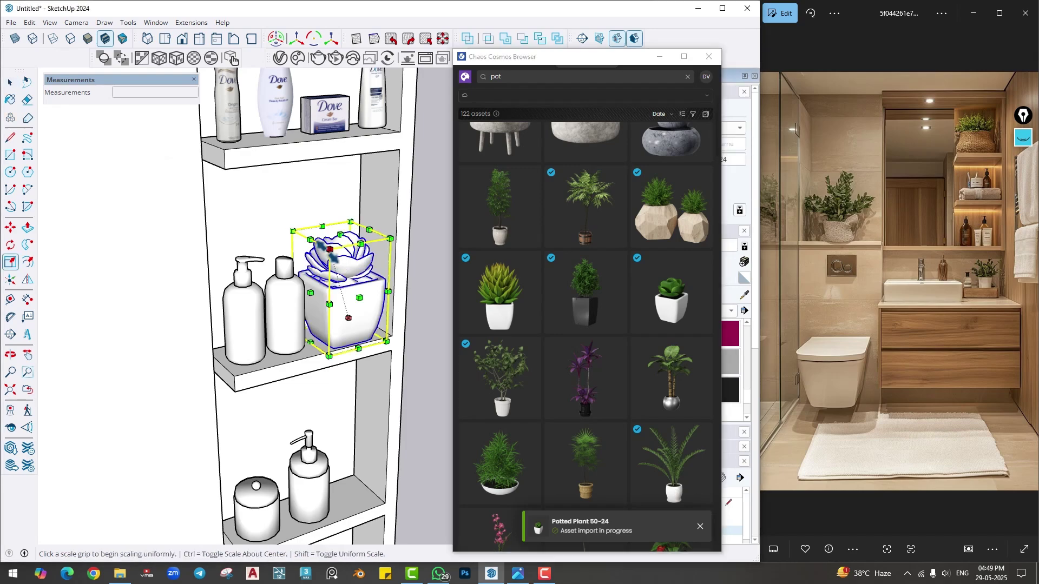
pyautogui.moveTo(329, 250); pyautogui.dragTo(337, 281)
pyautogui.keyDown('shift'); pyautogui.moveTo(432, 370); pyautogui.dragTo(359, 323, button='middle'); pyautogui.keyUp('shift')
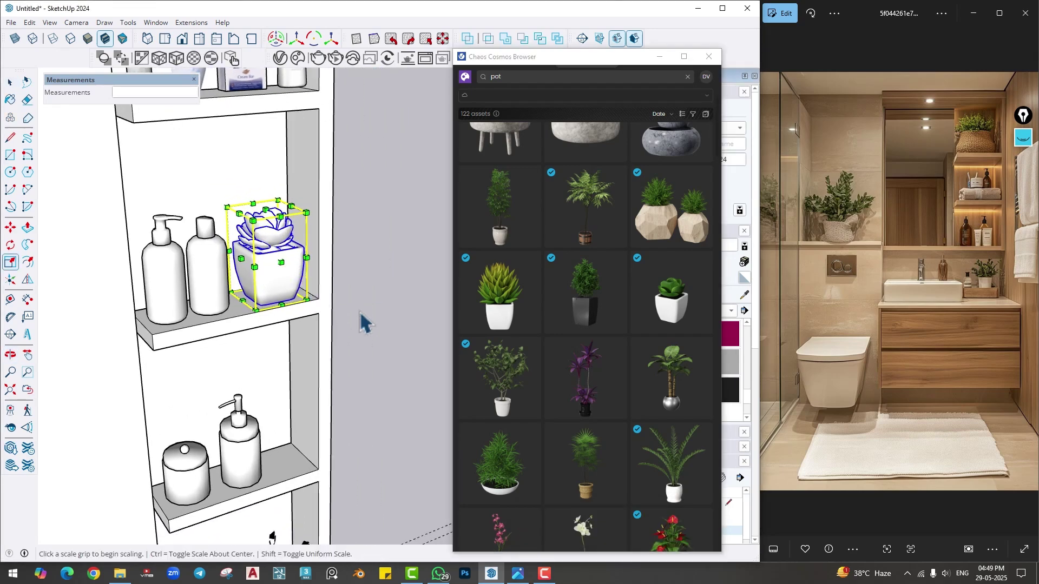
pyautogui.press('space')
pyautogui.click(359, 323)
# - Select the lidded jar and pump bottle on the third shelf and move them together toward its middle
pyautogui.keyDown('shift'); pyautogui.moveTo(277, 469); pyautogui.dragTo(286, 390, button='middle'); pyautogui.keyUp('shift')
pyautogui.click(295, 289)
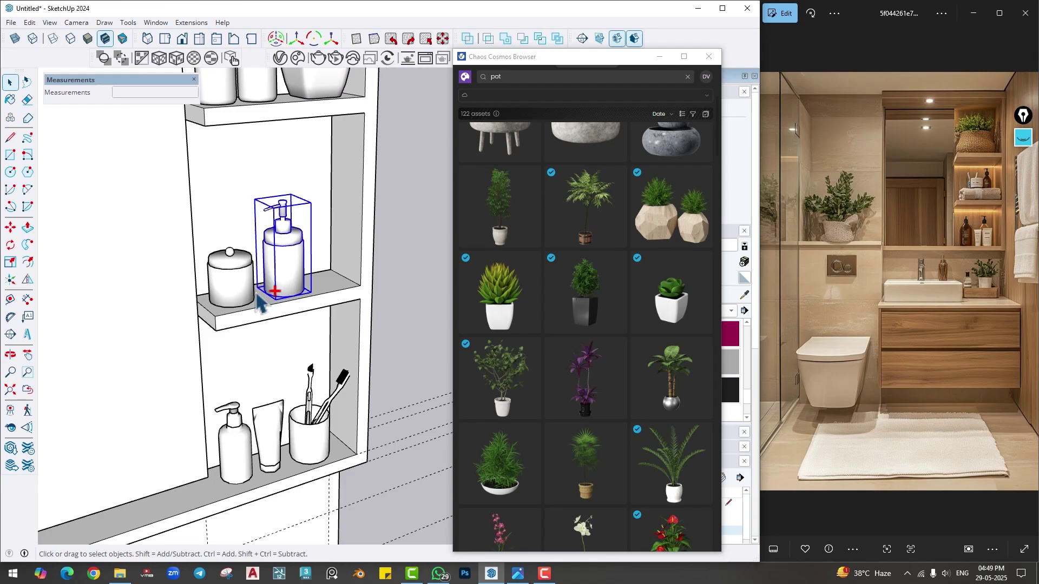
pyautogui.scroll(2, 301, 341)
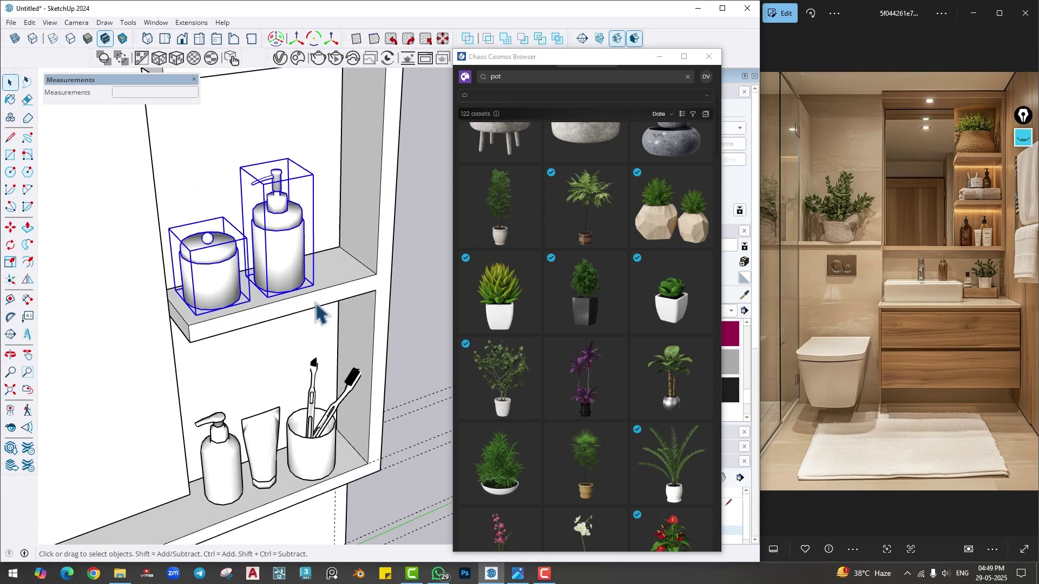
pyautogui.press('m')
pyautogui.moveTo(332, 283)
pyautogui.mouseDown(button='middle')
pyautogui.moveTo(387, 356)
pyautogui.moveTo(352, 331)
pyautogui.moveTo(307, 407)
pyautogui.moveTo(278, 314)
pyautogui.moveTo(219, 324)
pyautogui.moveTo(216, 352)
pyautogui.moveTo(241, 378)
pyautogui.moveTo(128, 378)
pyautogui.moveTo(172, 416)
pyautogui.moveTo(127, 360)
pyautogui.moveTo(332, 371)
pyautogui.mouseUp(button='middle')
pyautogui.press('space')
# - Browse the Cosmos pot assets for another plant and turn on the visibility of the Roof tag
pyautogui.scroll(-4, 321, 405)
pyautogui.scroll(-5, 555, 351)
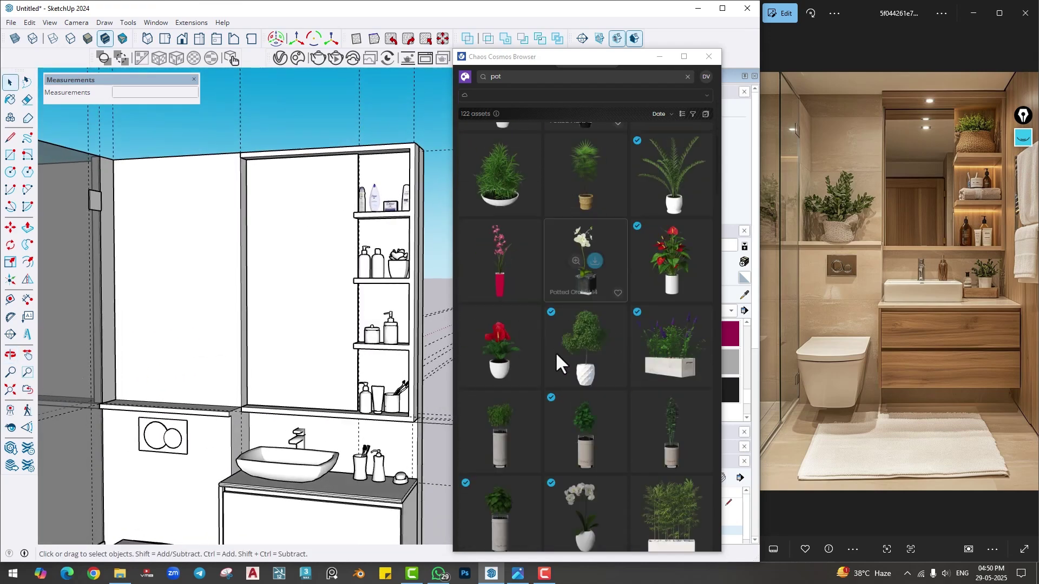
pyautogui.scroll(-8, 555, 352)
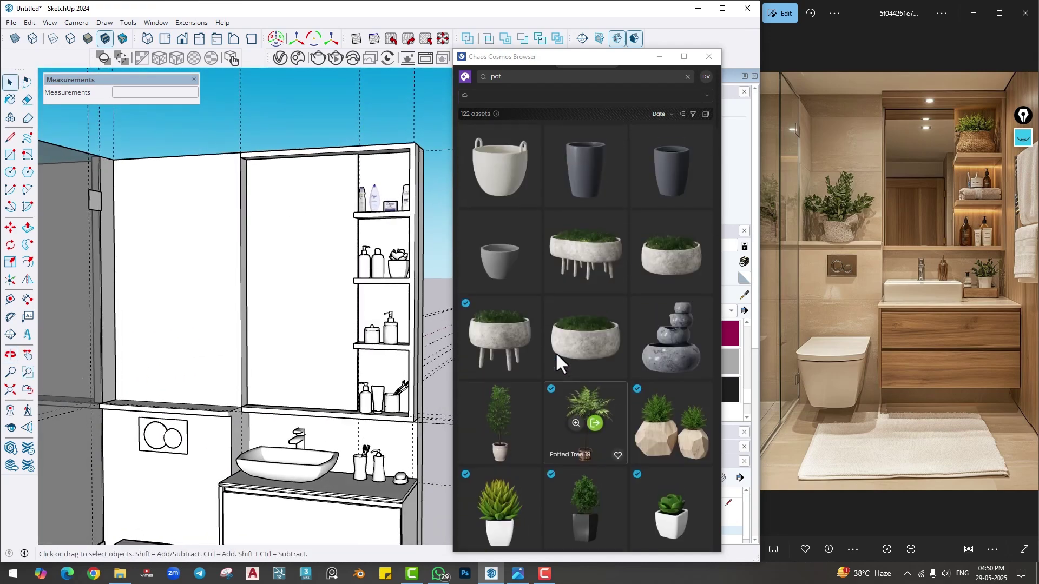
pyautogui.scroll(-10, 555, 352)
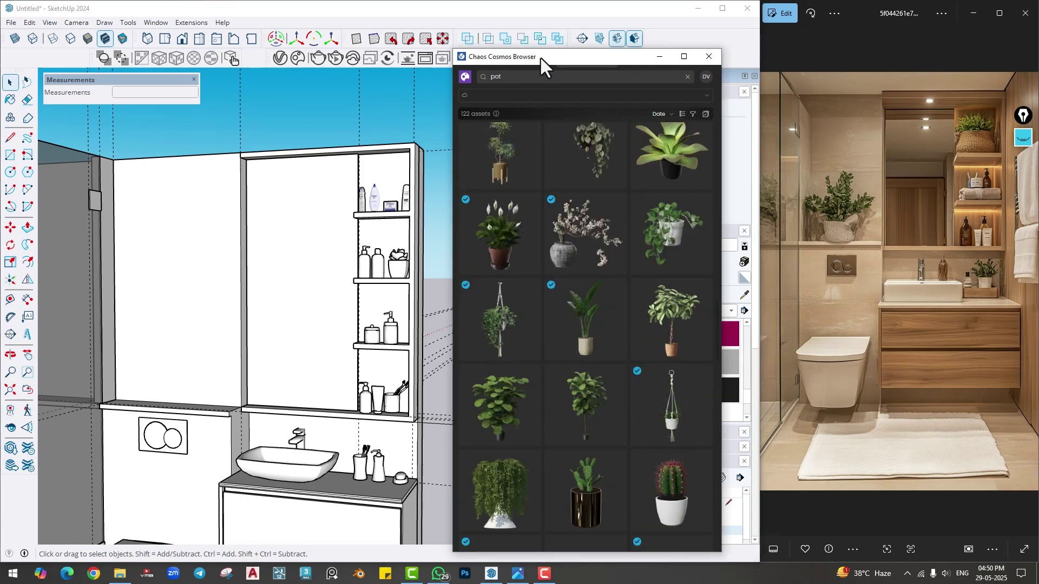
pyautogui.moveTo(540, 56); pyautogui.dragTo(359, 33)
pyautogui.click(622, 231)
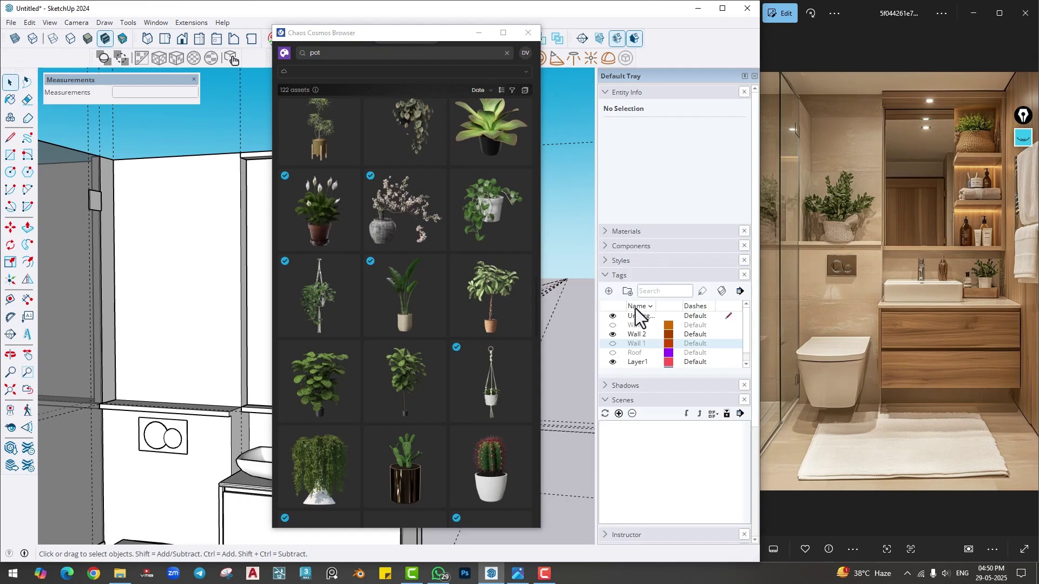
pyautogui.click(613, 353)
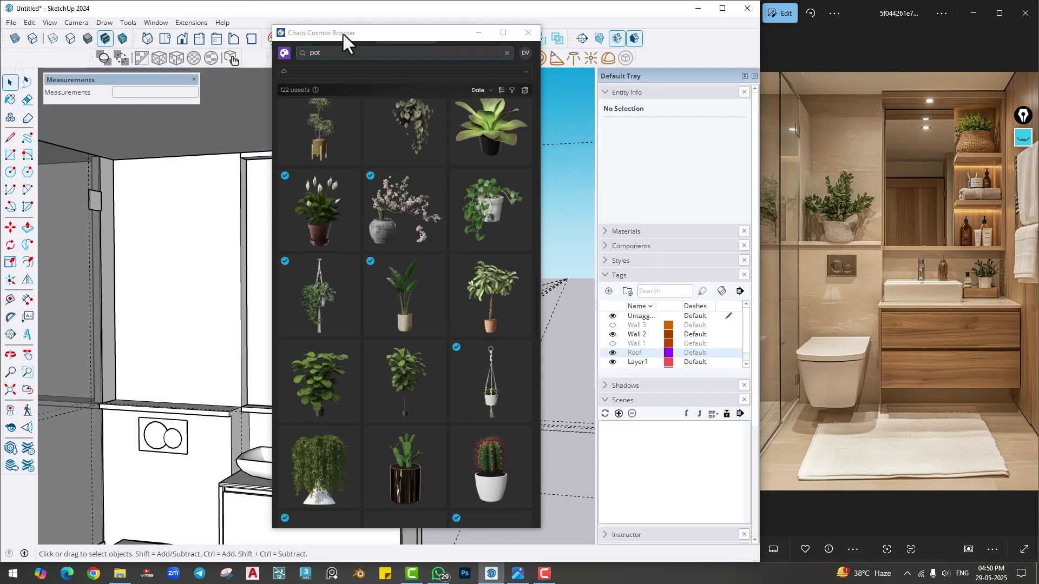
pyautogui.moveTo(342, 32); pyautogui.dragTo(610, 59)
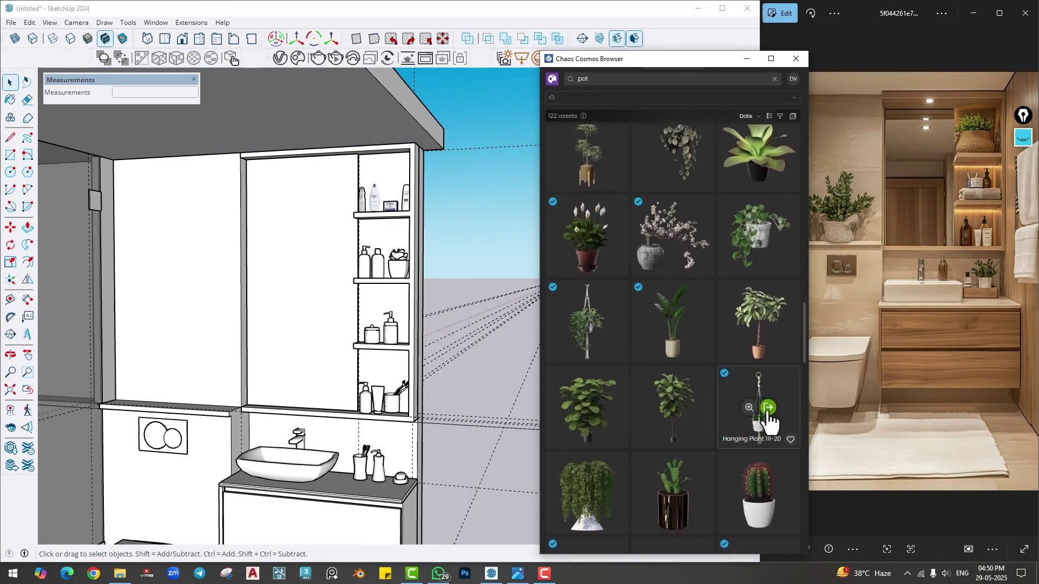
# - Import Hanging Plant 111-20 from Cosmos and place it against the wall above the toilet ledge
pyautogui.click(768, 407)
pyautogui.scroll(3, 139, 179)
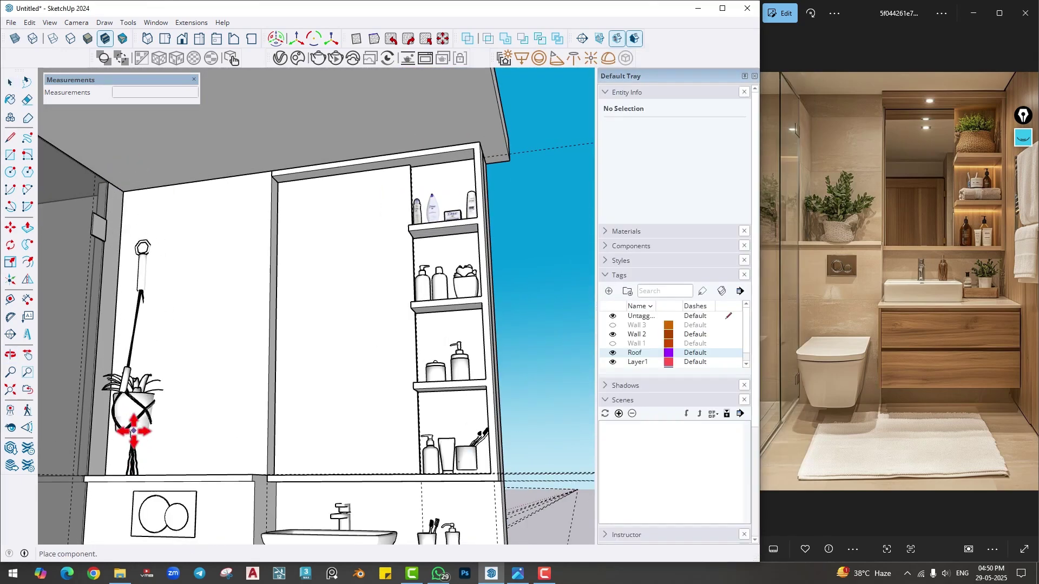
pyautogui.click(136, 421)
pyautogui.moveTo(160, 264); pyautogui.dragTo(163, 338, button='middle')
# - Move the hanging plant from the wall above the toilet ledge up to the ceiling near the corner
pyautogui.click(10, 82)
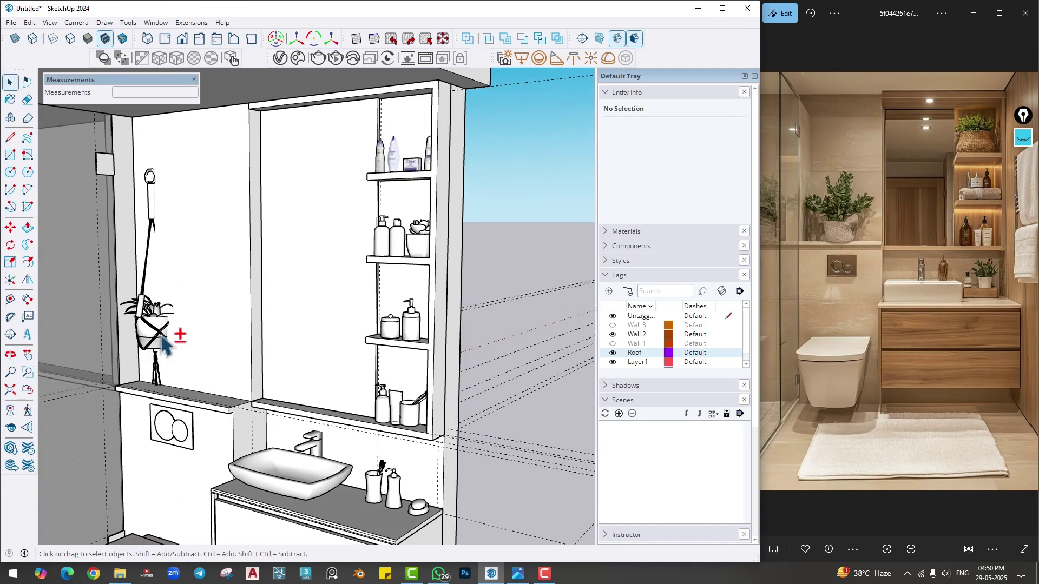
pyautogui.press('m')
pyautogui.scroll(4, 162, 344)
pyautogui.click(167, 387)
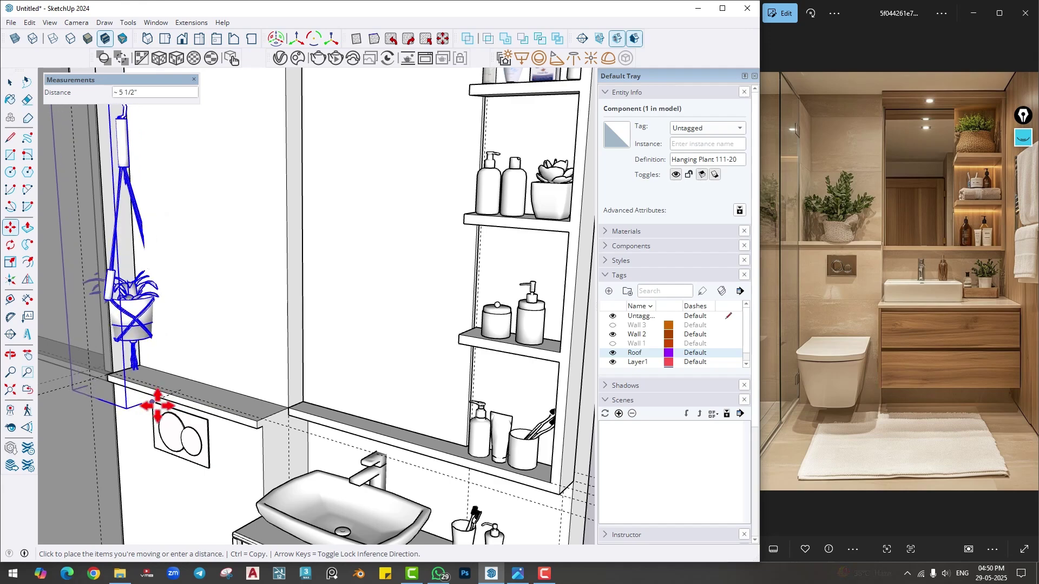
pyautogui.moveTo(173, 381); pyautogui.dragTo(154, 258, button='middle')
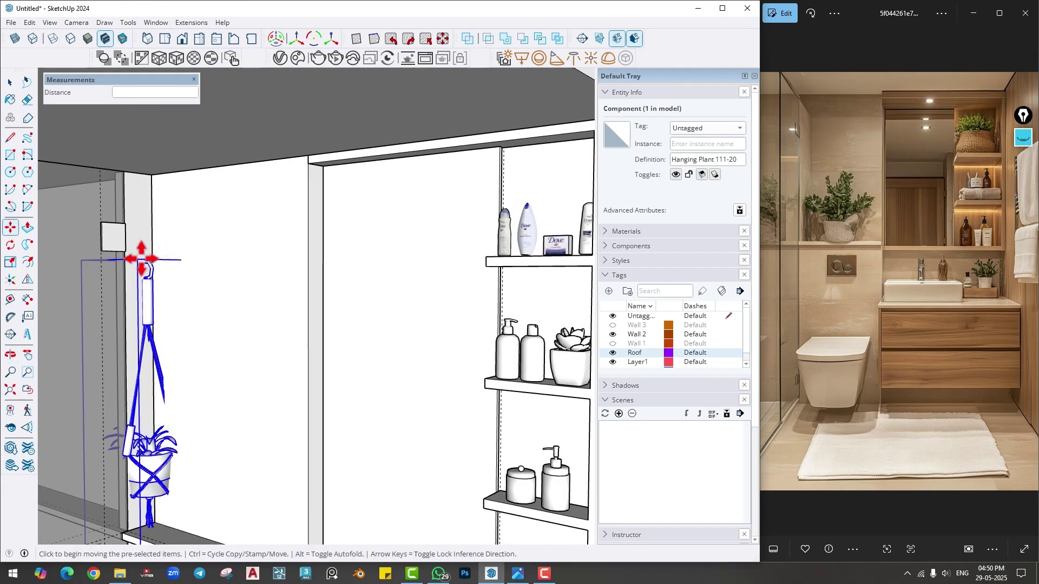
pyautogui.click(137, 260)
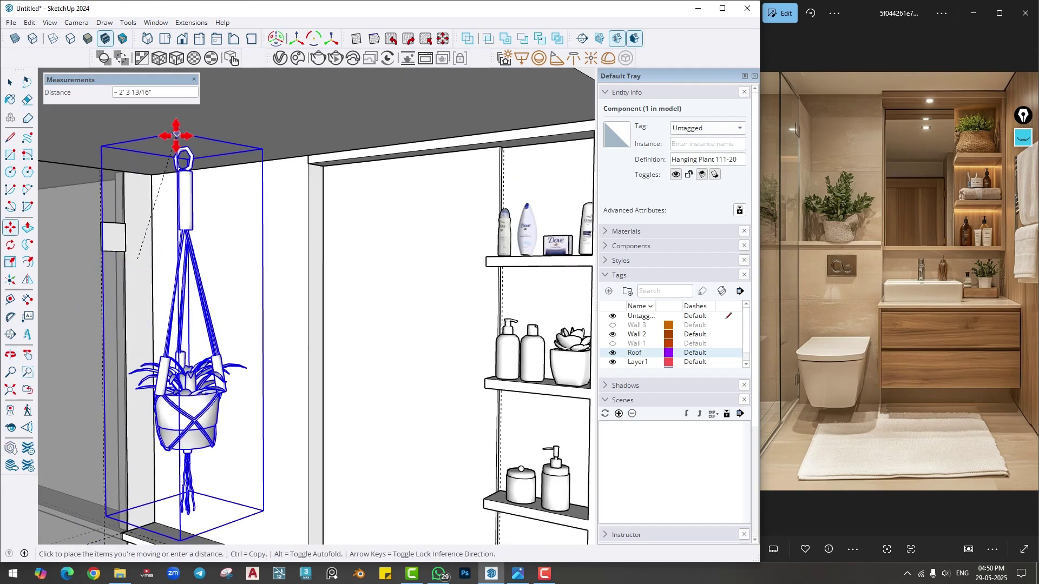
pyautogui.click(155, 153)
# - Raise the hanging plant about 3 inches so its ring sinks into the roof slab
pyautogui.scroll(5, 216, 232)
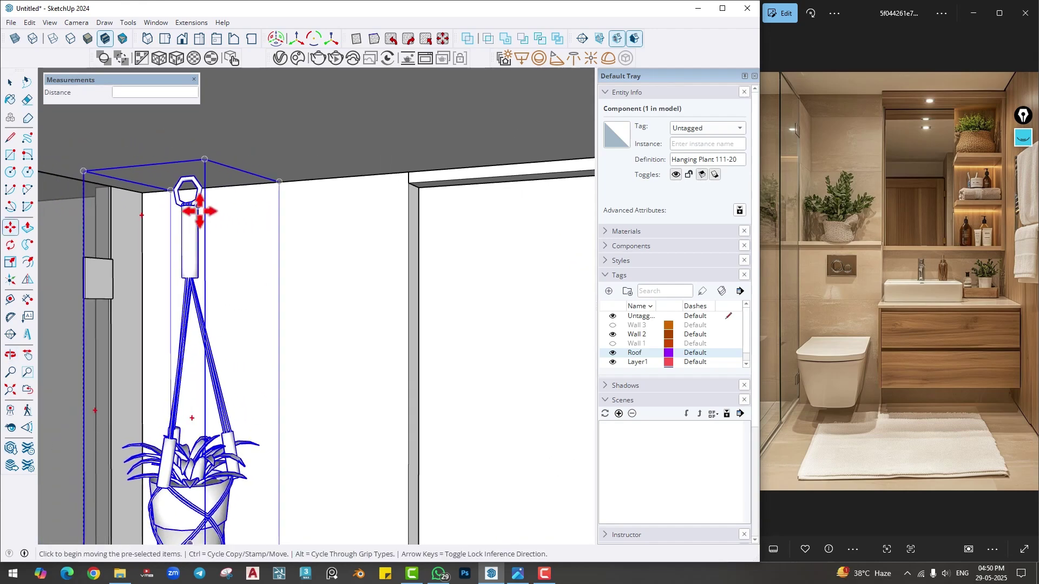
pyautogui.click(204, 229)
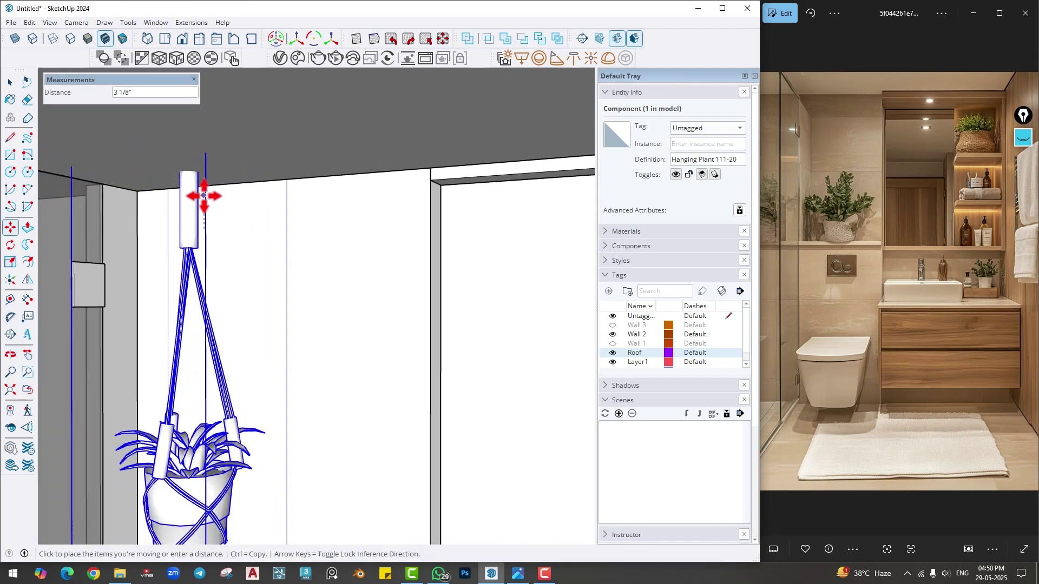
pyautogui.click(204, 199)
pyautogui.moveTo(204, 199); pyautogui.dragTo(92, 324, button='middle')
# - Scale the hanging plant down uniformly to about 0.75 from its bottom corner, keeping its top at the ceiling
pyautogui.click(389, 348)
pyautogui.press('s')
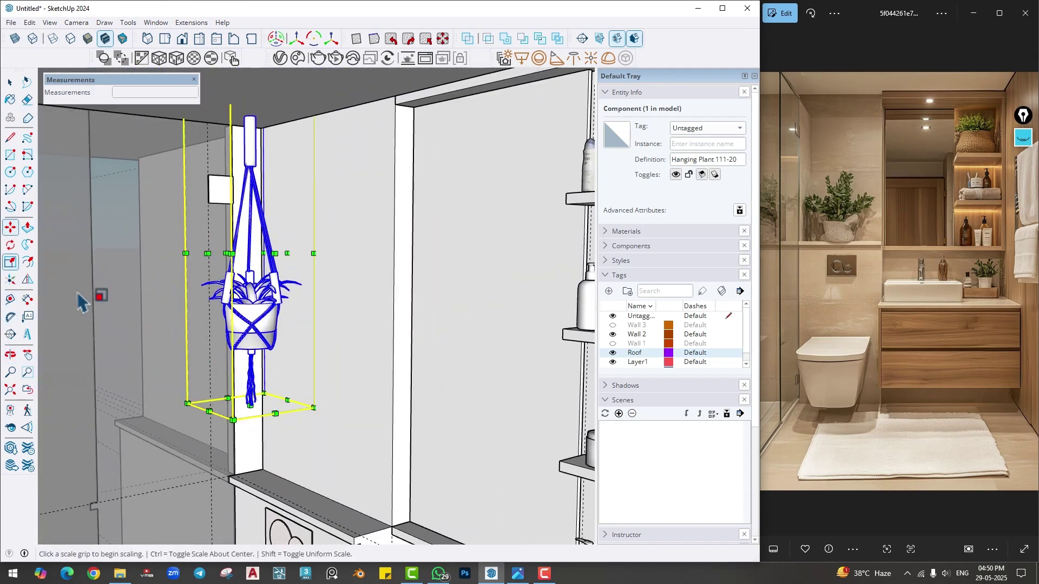
pyautogui.click(233, 420)
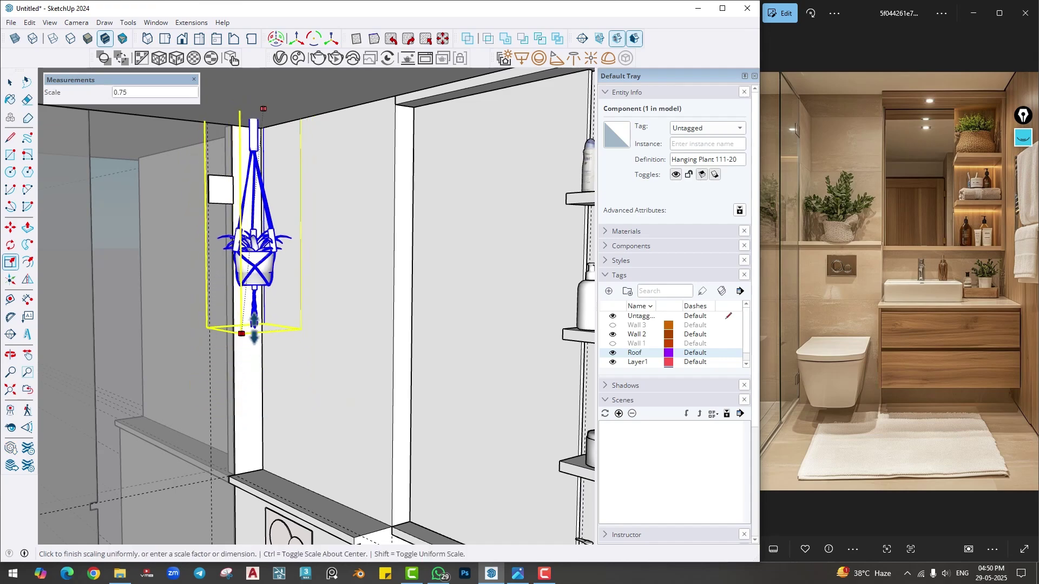
pyautogui.click(255, 325)
pyautogui.moveTo(254, 325); pyautogui.dragTo(194, 174, button='middle')
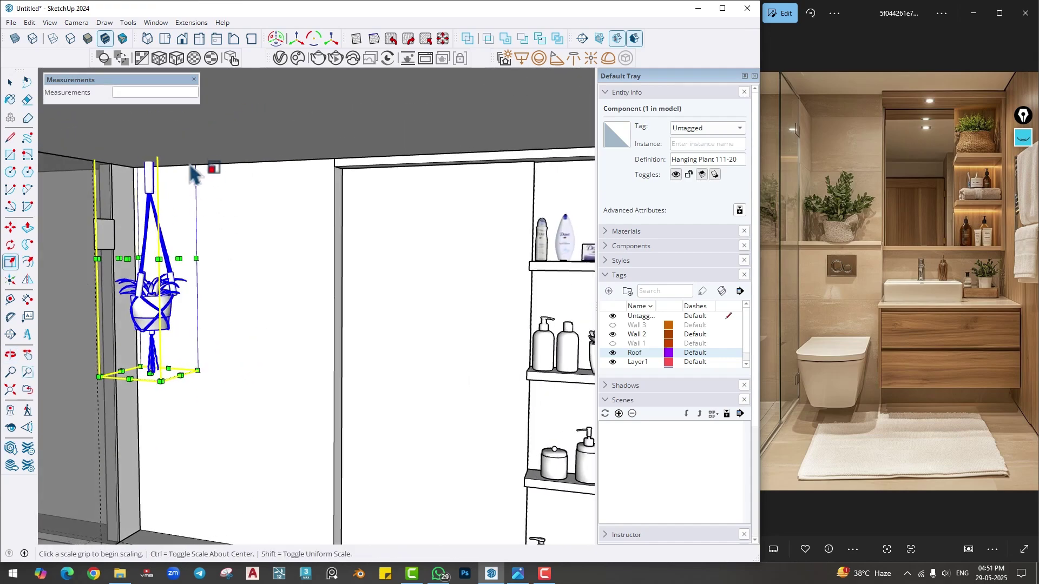
# - Slide the hanging plant along the toilet wall toward the mirror and shift it 1 inch closer to the wall
pyautogui.press('m')
pyautogui.click(169, 146)
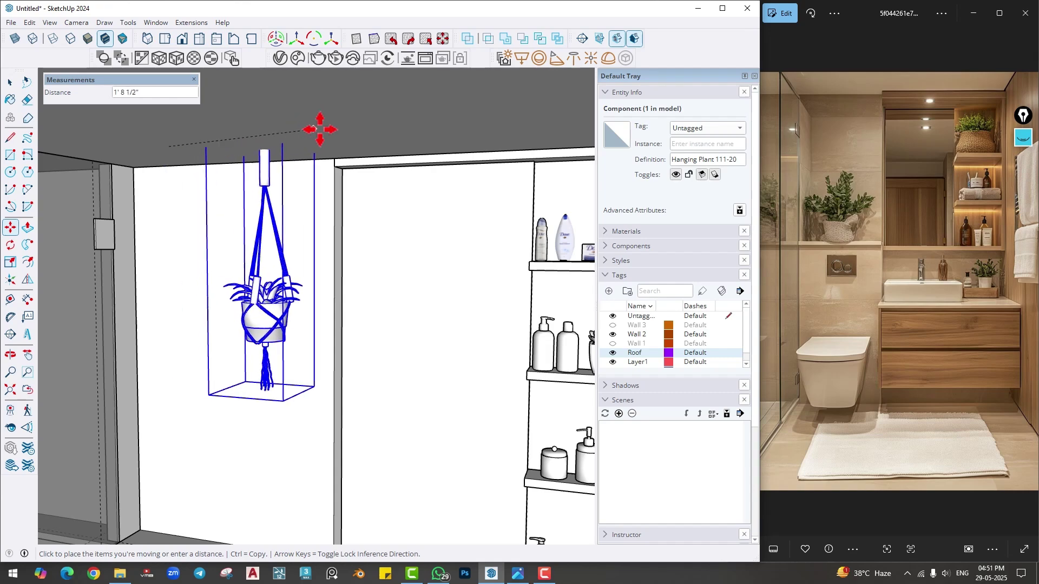
pyautogui.click(344, 140)
pyautogui.moveTo(344, 140); pyautogui.dragTo(359, 297, button='middle')
pyautogui.press('o')
pyautogui.moveTo(359, 297); pyautogui.dragTo(540, 299)
pyautogui.moveTo(539, 299); pyautogui.dragTo(278, 431, button='middle')
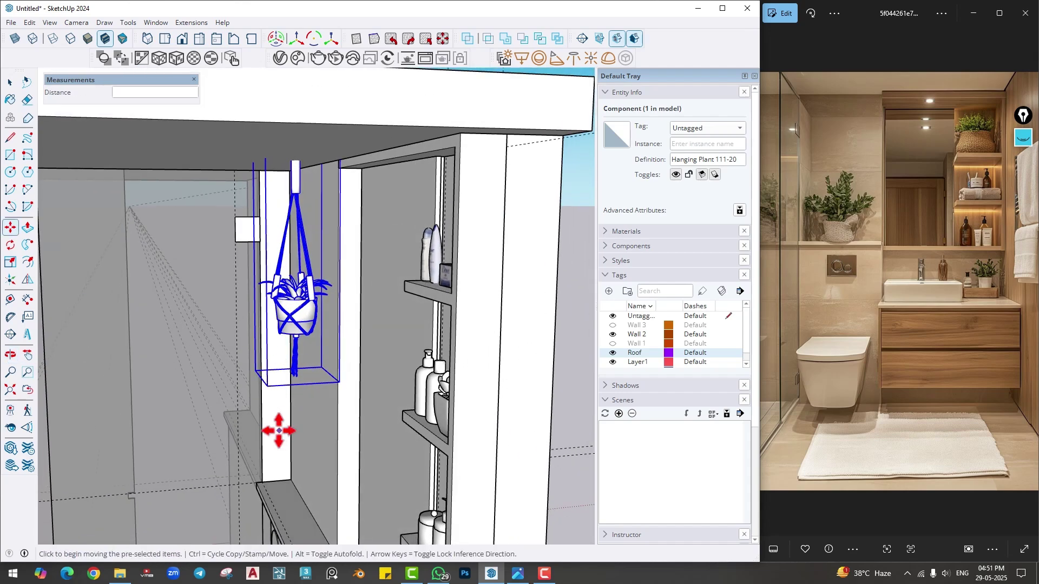
pyautogui.click(272, 489)
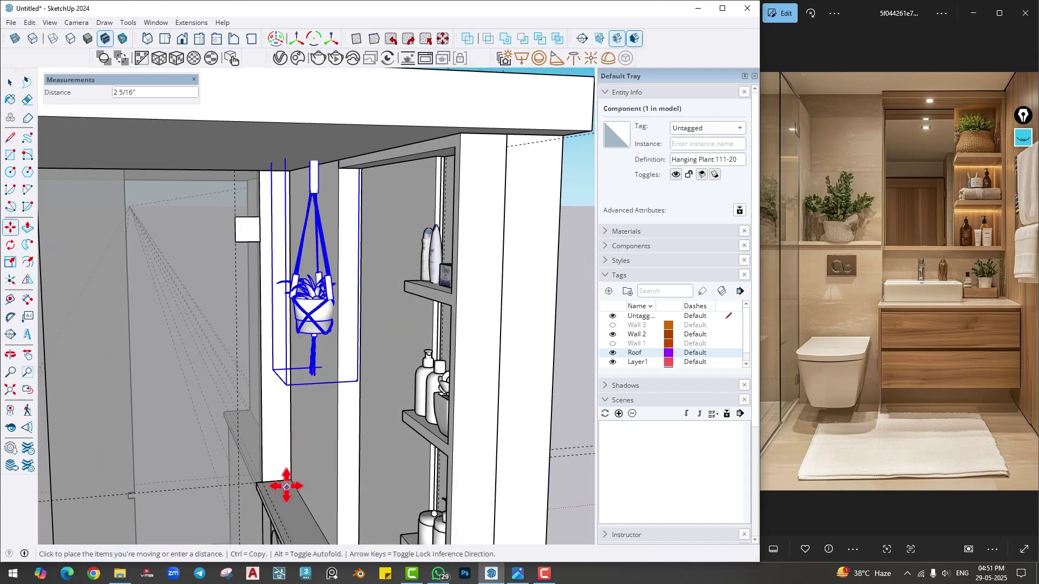
pyautogui.click(281, 487)
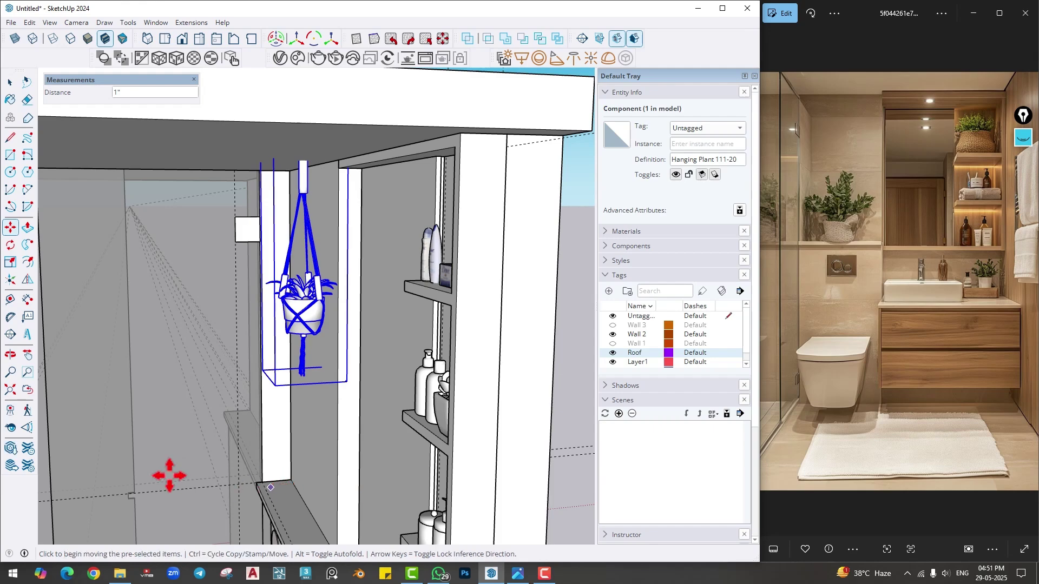
pyautogui.moveTo(168, 476); pyautogui.dragTo(316, 62, button='middle')
# - Import Plant 260 031 01 from Cosmos and hang it from the ceiling between the corner and the first hanging plant
pyautogui.click(318, 58)
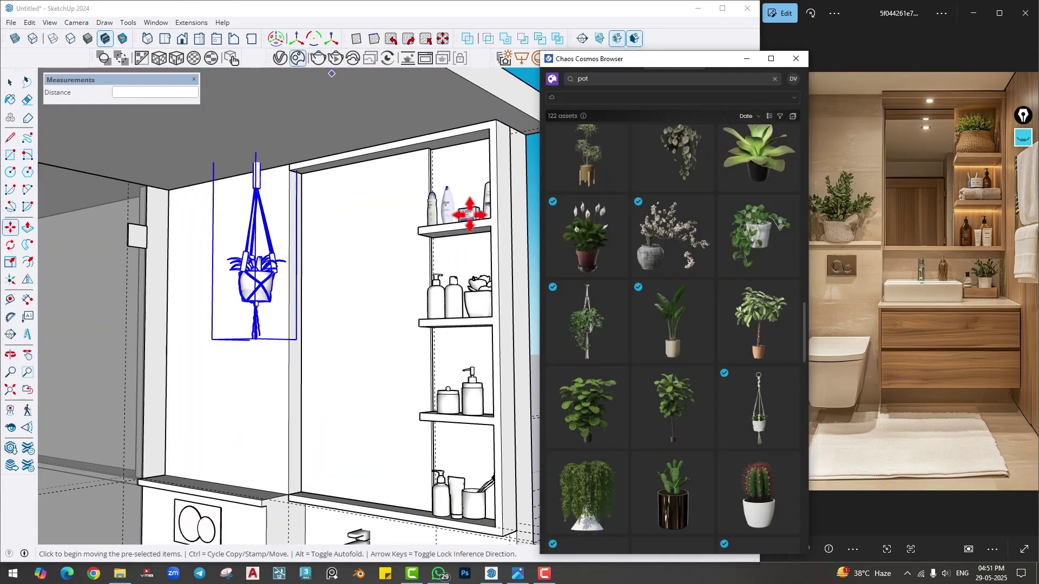
pyautogui.scroll(3, 588, 364)
pyautogui.scroll(-2, 589, 365)
pyautogui.scroll(-5, 591, 373)
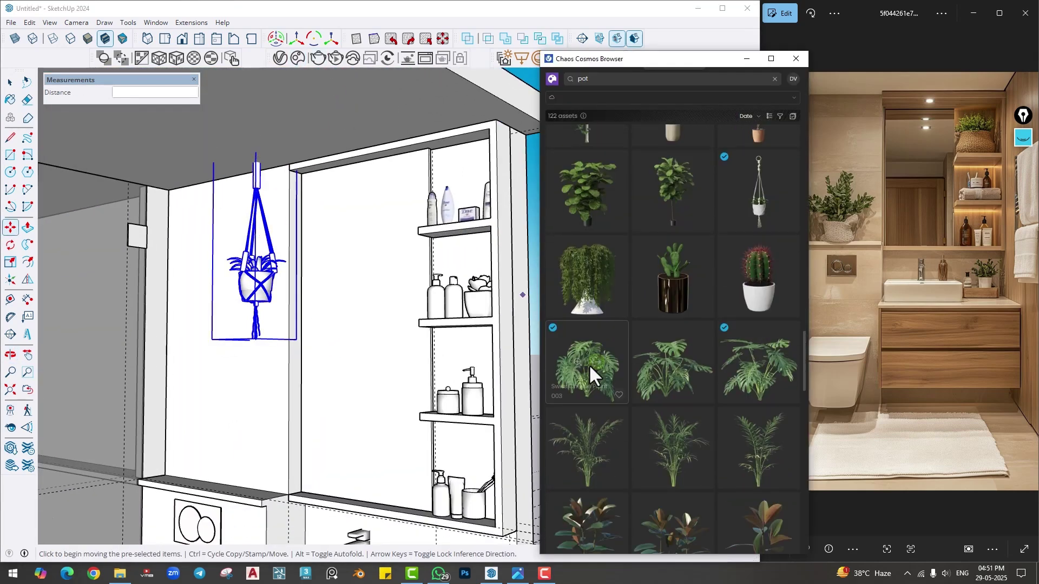
pyautogui.scroll(4, 598, 300)
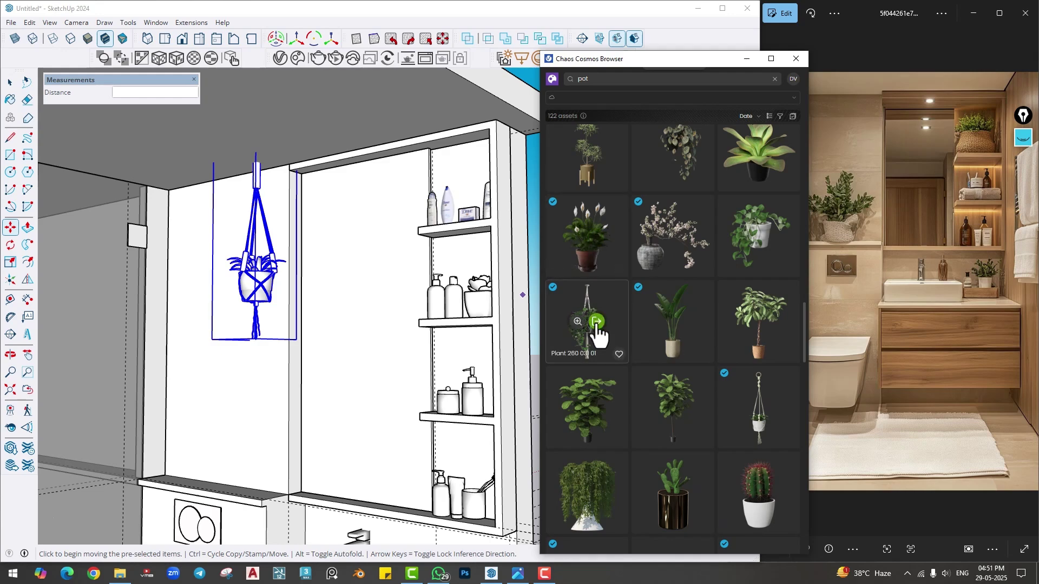
pyautogui.click(596, 321)
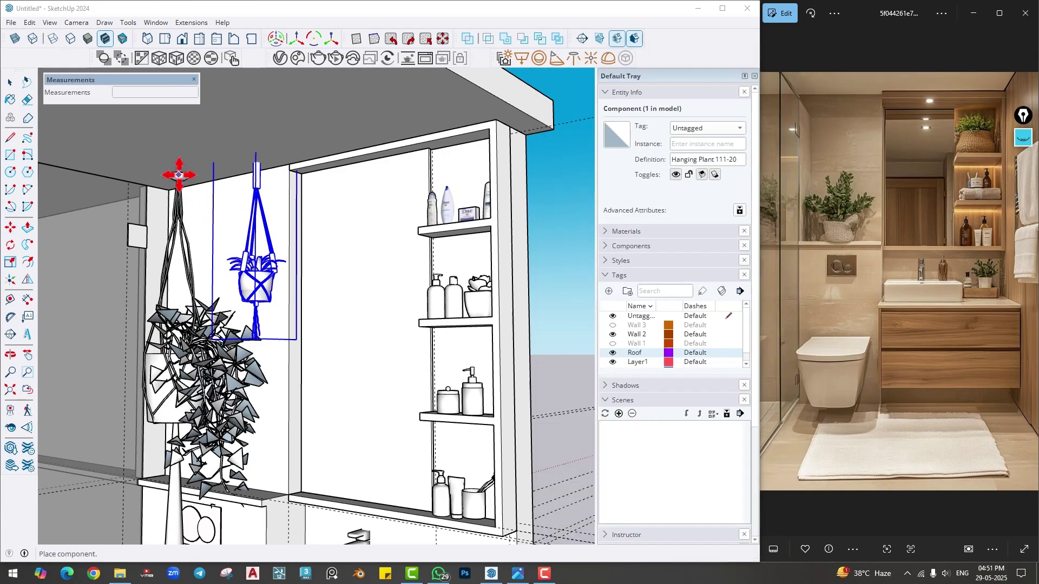
pyautogui.click(178, 174)
# - Scale the trailing hanging plant down uniformly to about 0.67 from its bottom corner
pyautogui.press('s')
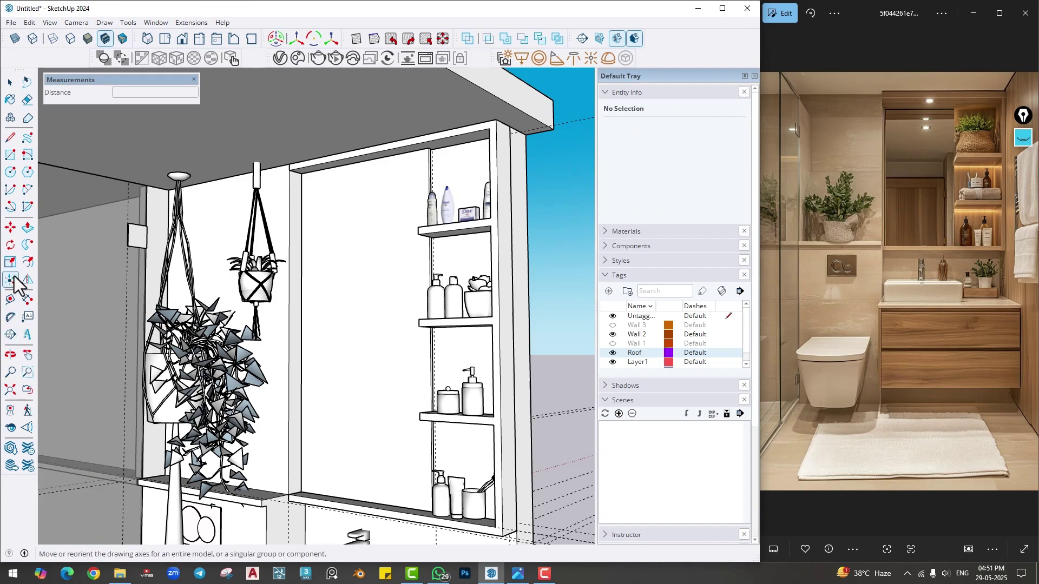
pyautogui.click(180, 365)
pyautogui.scroll(-3, 185, 474)
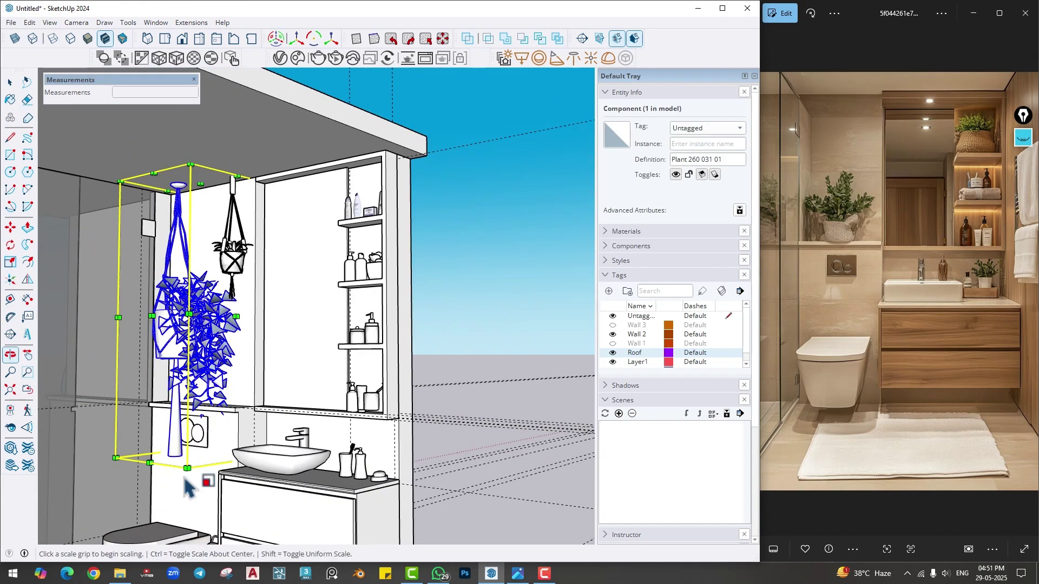
pyautogui.click(186, 468)
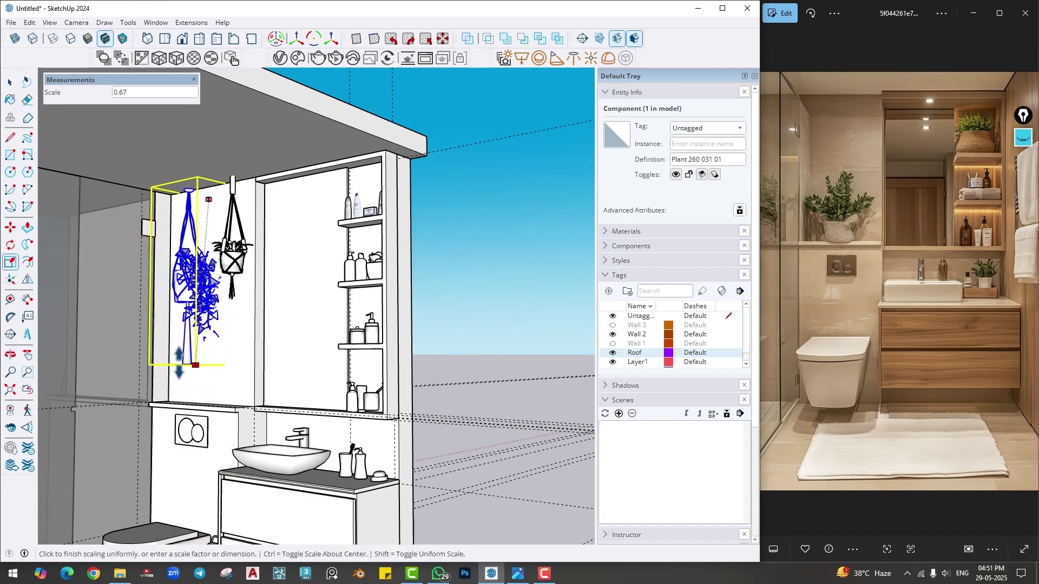
pyautogui.click(179, 359)
# - Move the trailing hanging plant about 2 inches out from the back wall along the ceiling and clear the selection
pyautogui.scroll(5, 162, 200)
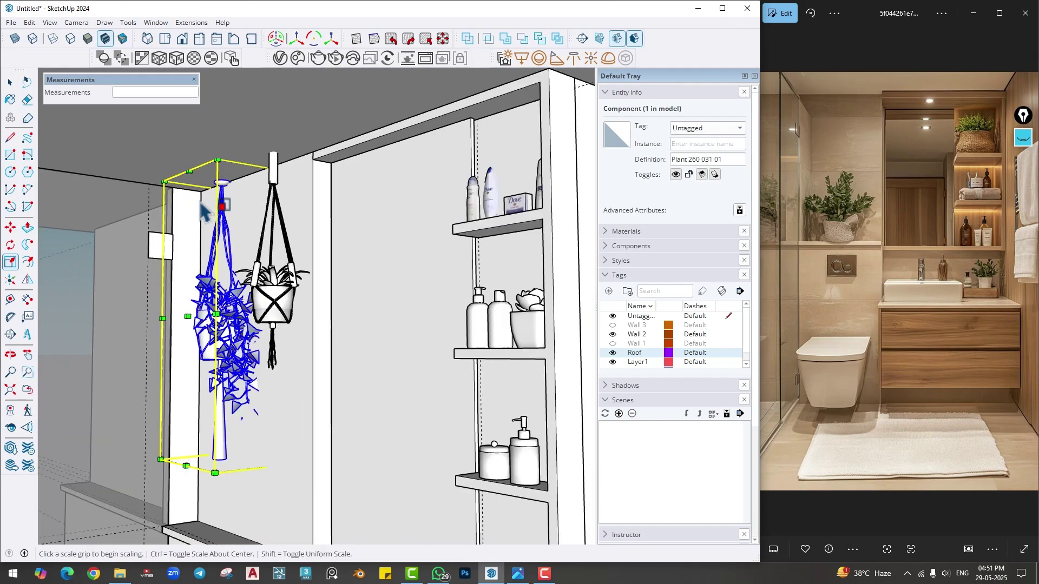
pyautogui.press('m')
pyautogui.click(228, 131)
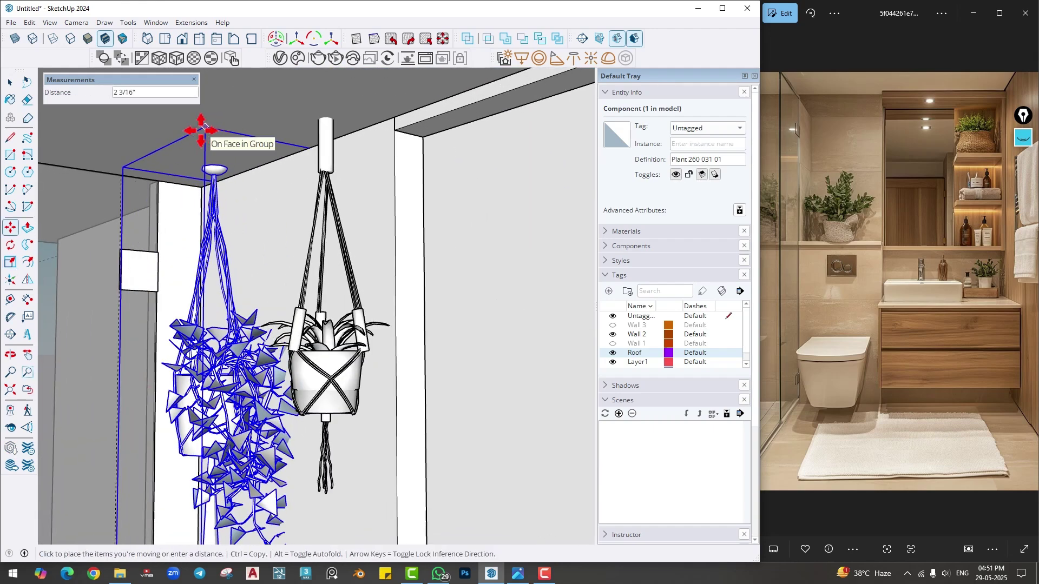
pyautogui.click(202, 129)
pyautogui.scroll(-6, 285, 255)
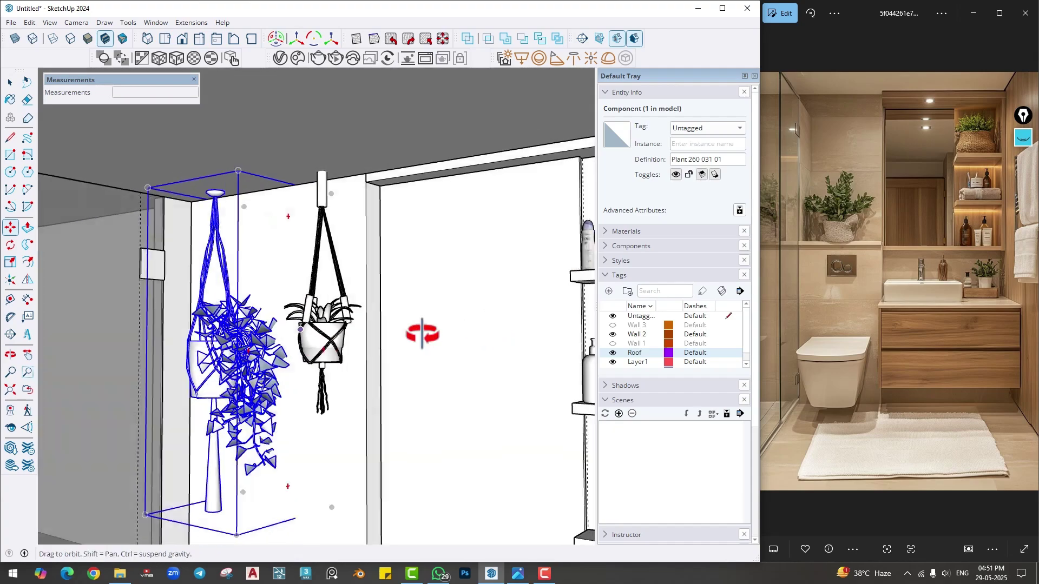
pyautogui.scroll(-3, 436, 352)
pyautogui.moveTo(436, 352); pyautogui.dragTo(332, 327, button='middle')
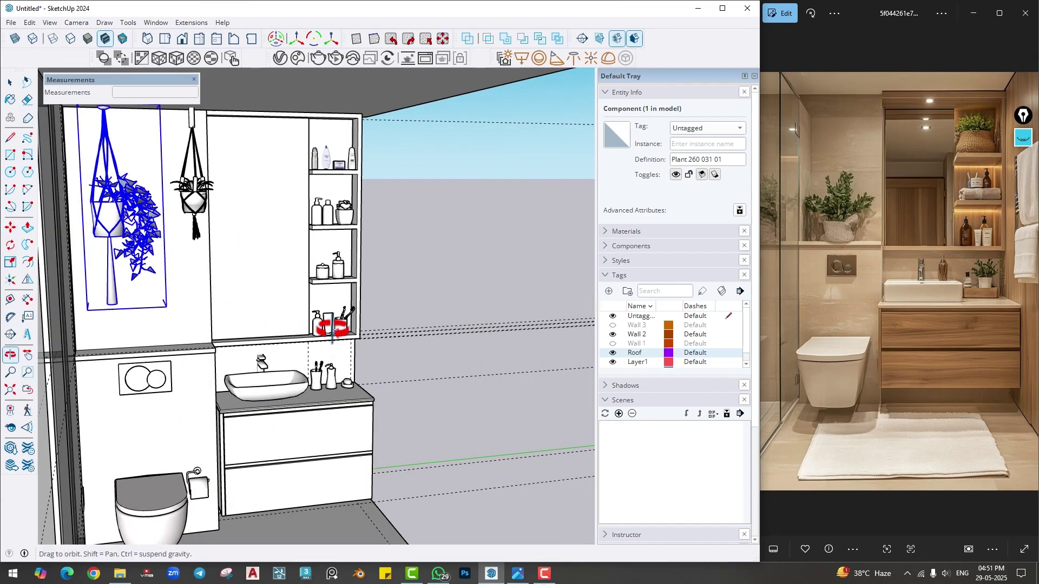
pyautogui.click(428, 300)
pyautogui.moveTo(318, 262); pyautogui.dragTo(267, 295, button='middle')
pyautogui.scroll(3, 257, 278)
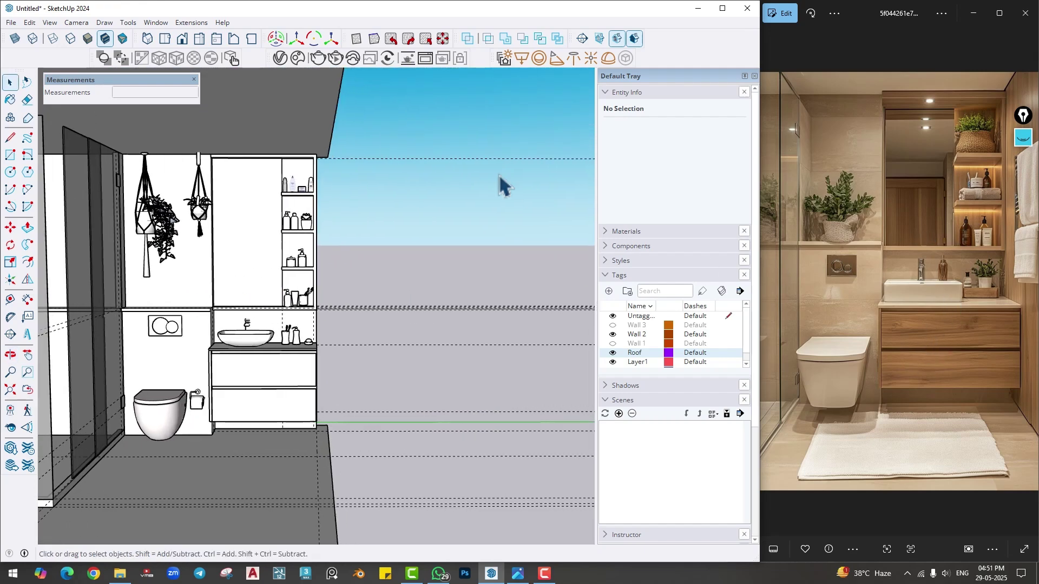
# - Open the V-Ray Asset Editor and the Chaos Cosmos browser and arrange them side by side
pyautogui.click(280, 57)
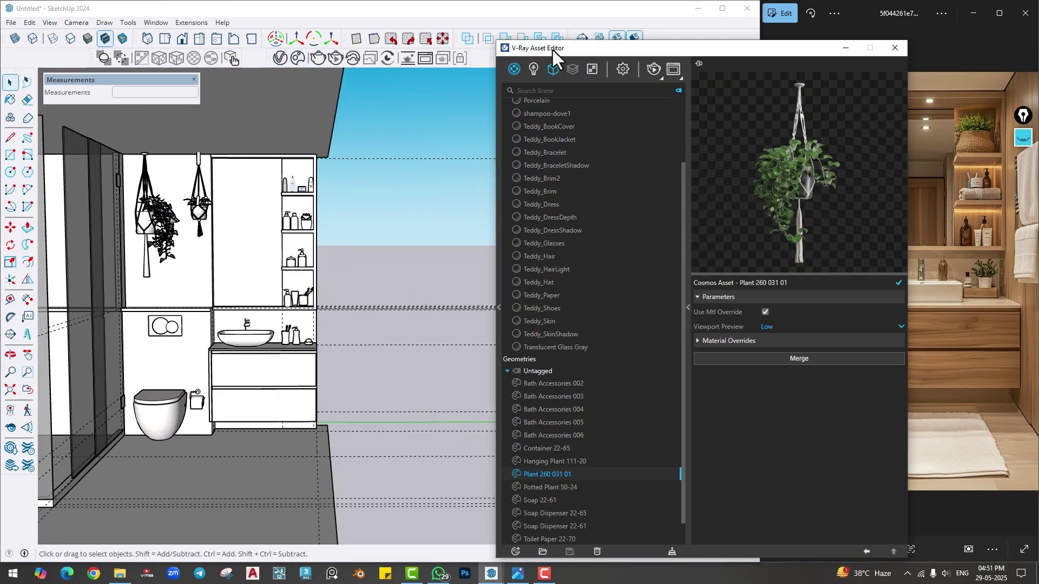
pyautogui.moveTo(551, 48); pyautogui.dragTo(494, 38)
pyautogui.click(298, 58)
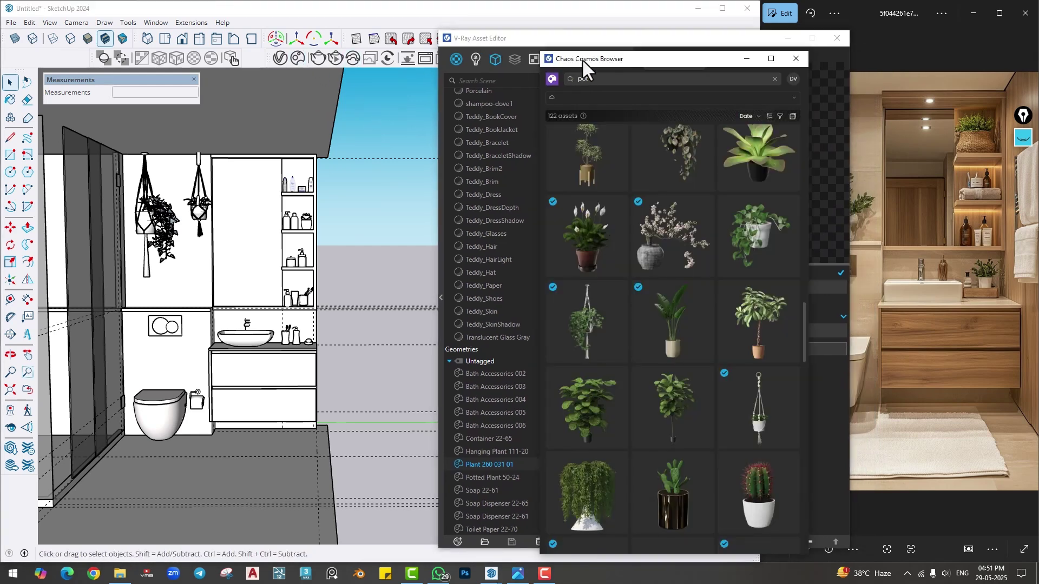
pyautogui.moveTo(582, 60); pyautogui.dragTo(81, 65)
# - Search the Cosmos Materials category for wood
pyautogui.click(50, 85)
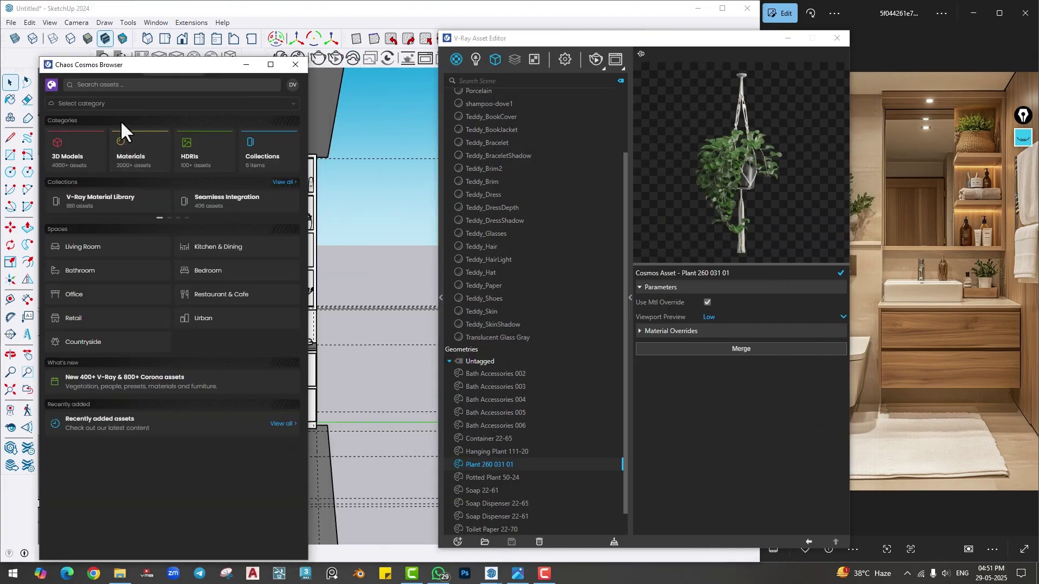
pyautogui.click(129, 169)
pyautogui.click(123, 87)
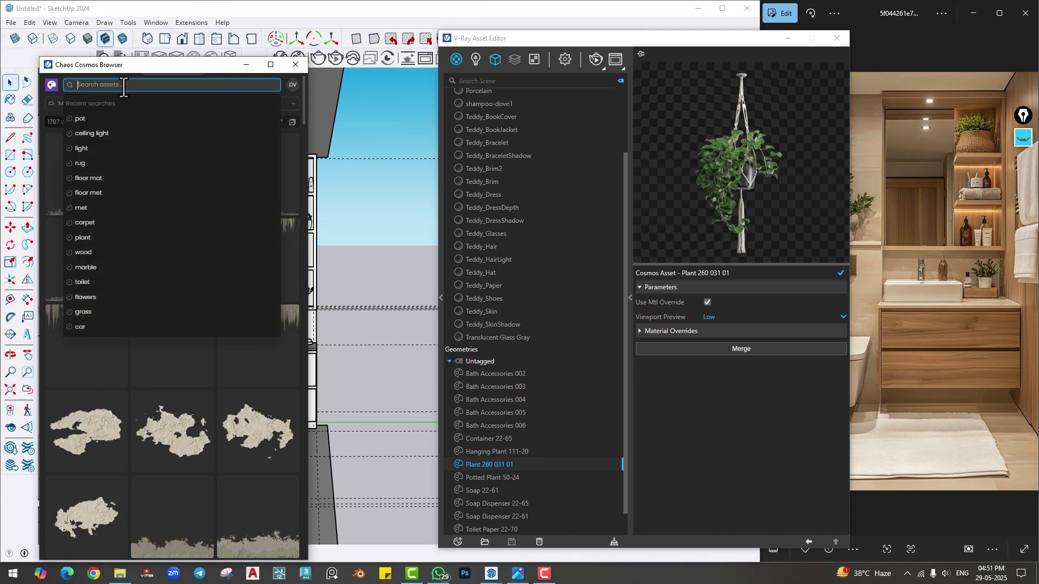
pyautogui.write('wood')
pyautogui.press('Return')
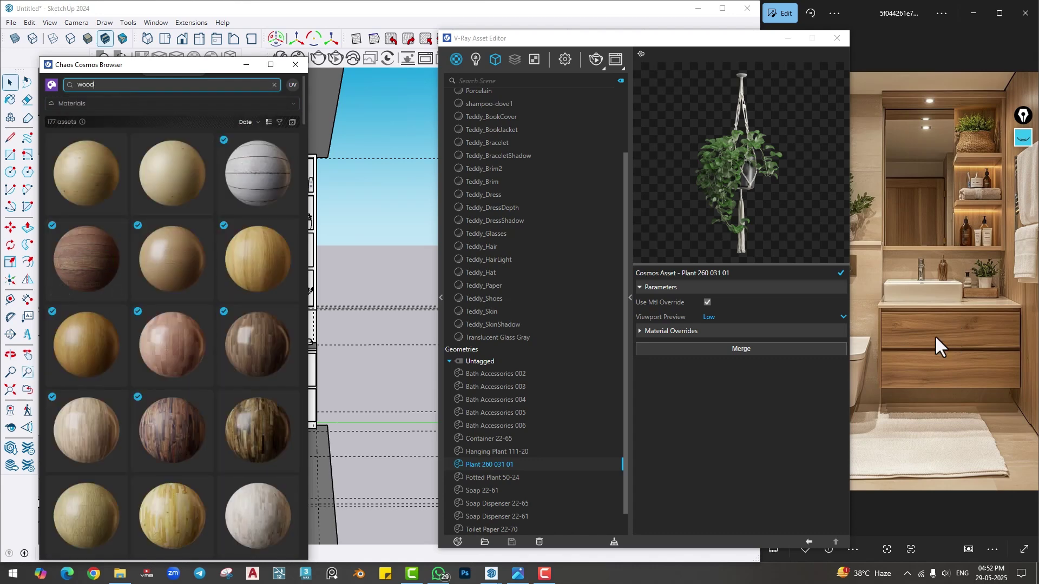
# - Import the Wood Elm 33-48 100cm material matching the reference vanity, then close and reopen the Cosmos browser
pyautogui.moveTo(116, 341)
pyautogui.scroll(-6, 142, 336)
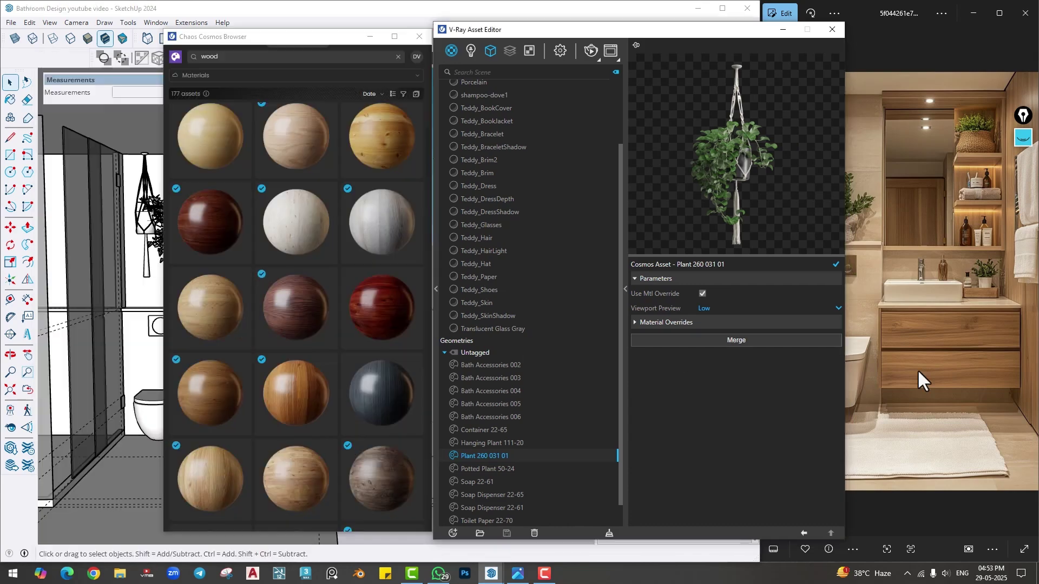
pyautogui.moveTo(201, 383)
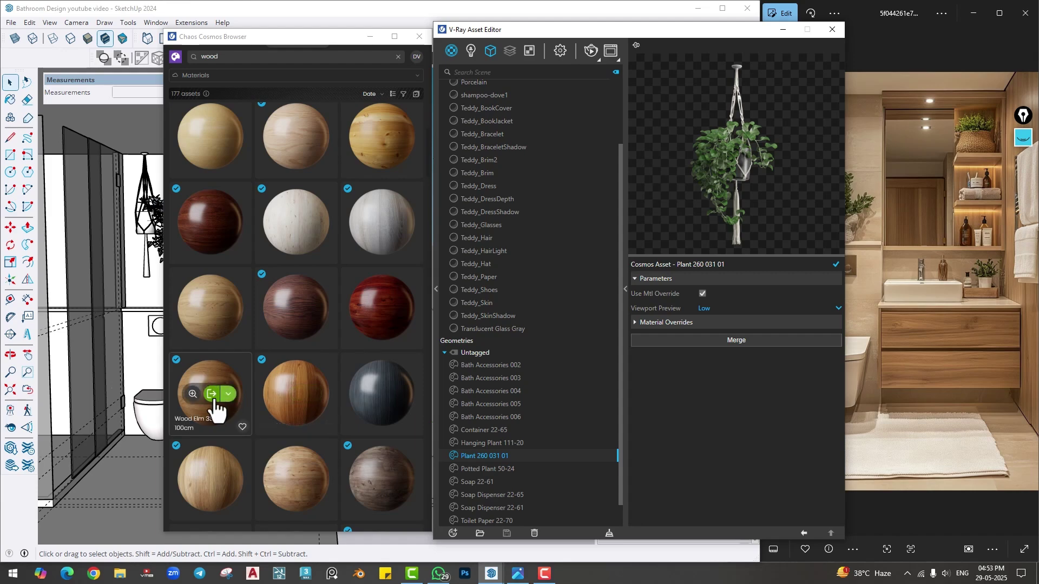
pyautogui.click(213, 397)
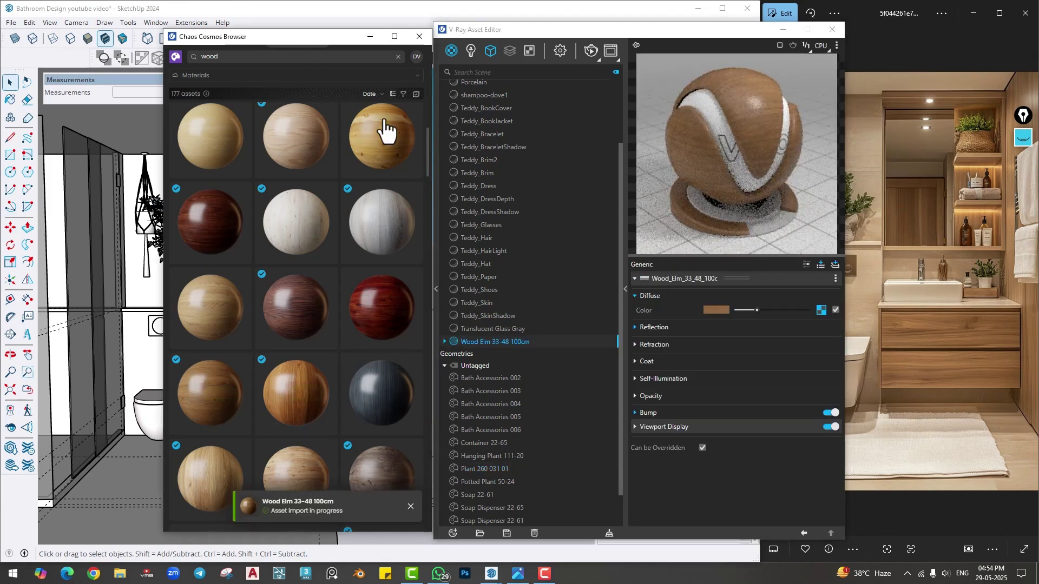
pyautogui.click(418, 36)
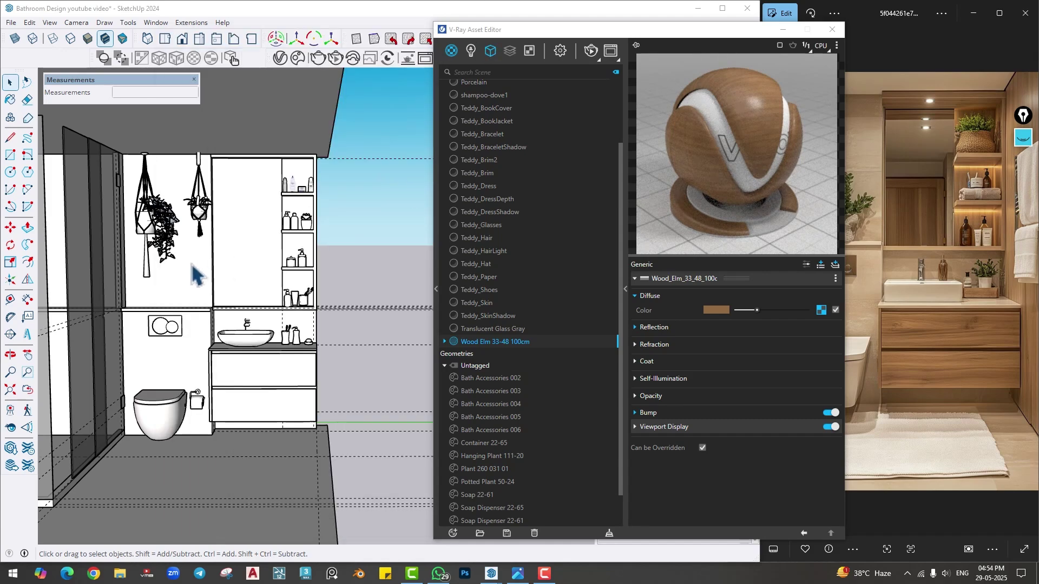
pyautogui.click(298, 58)
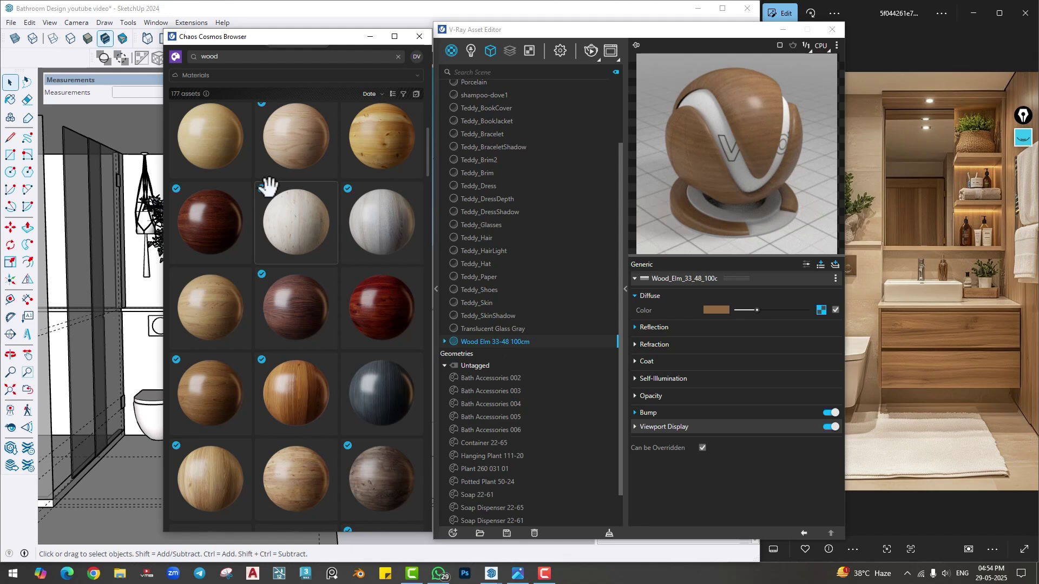
# - Search the Cosmos materials for marble, import Marble Beige 23-86 150cm and close the Cosmos browser
pyautogui.click(192, 57)
pyautogui.write('marble')
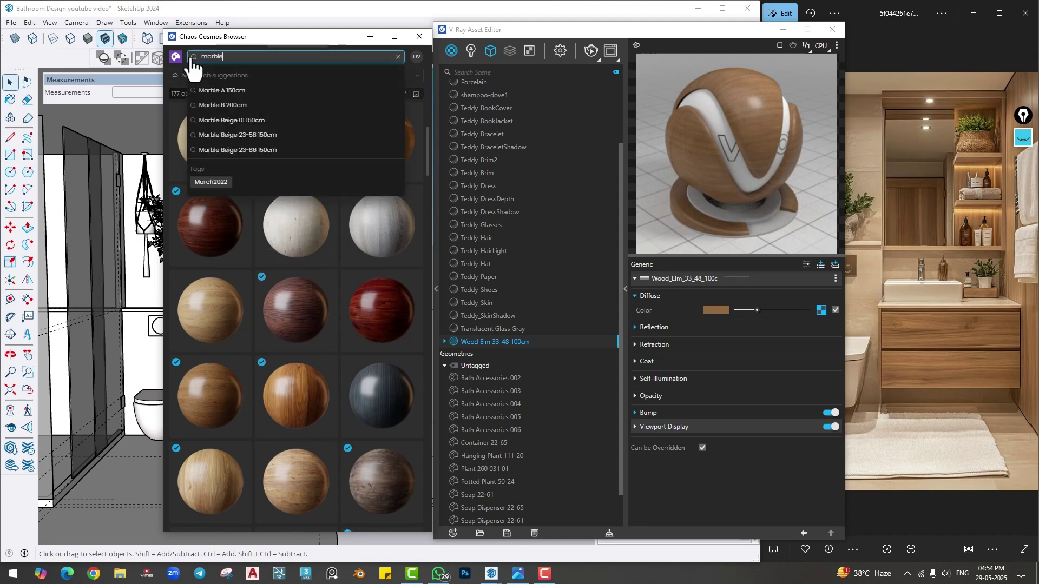
pyautogui.press('Return')
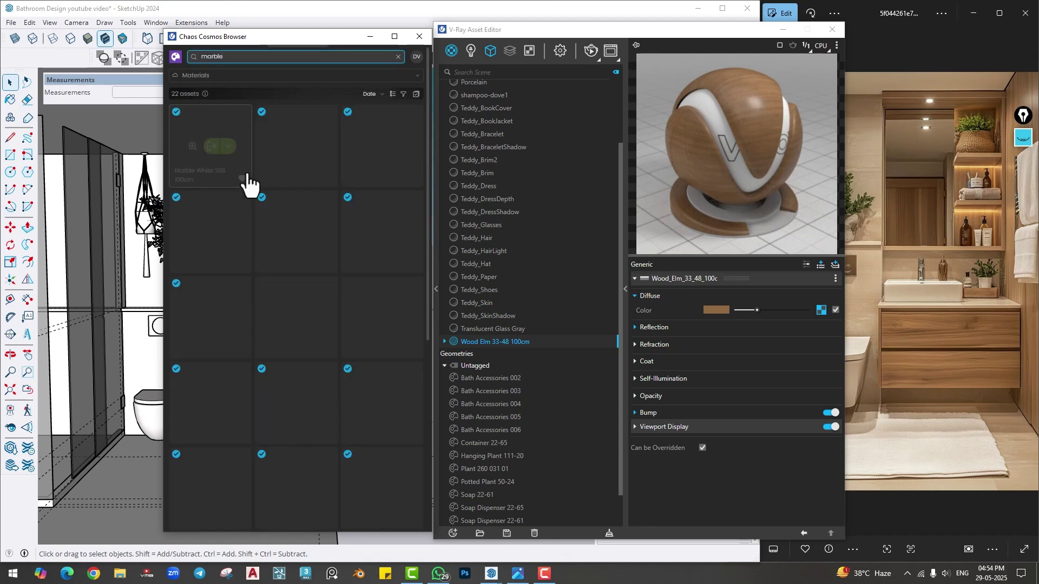
pyautogui.scroll(-3, 336, 348)
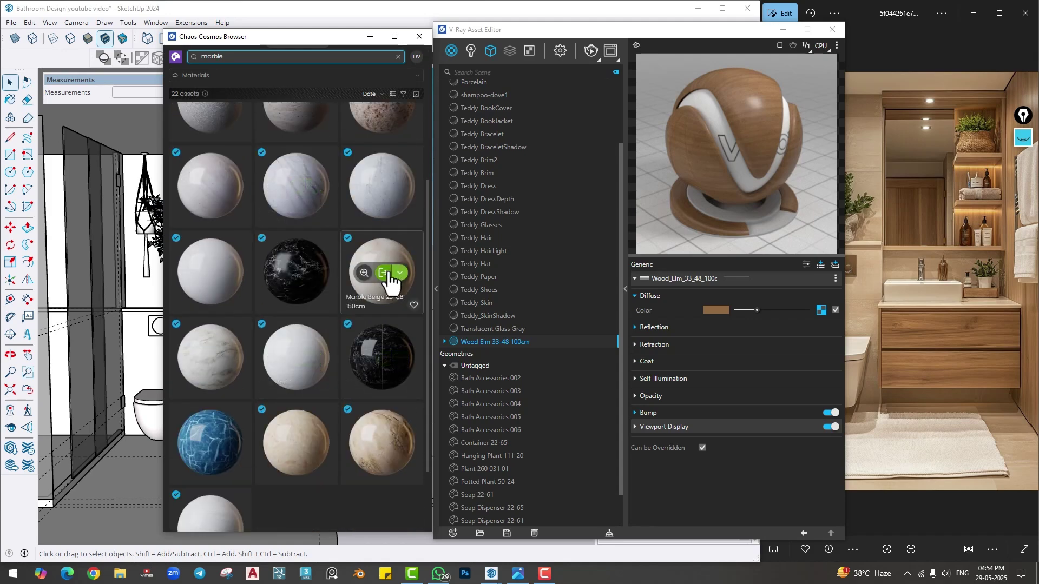
pyautogui.click(382, 274)
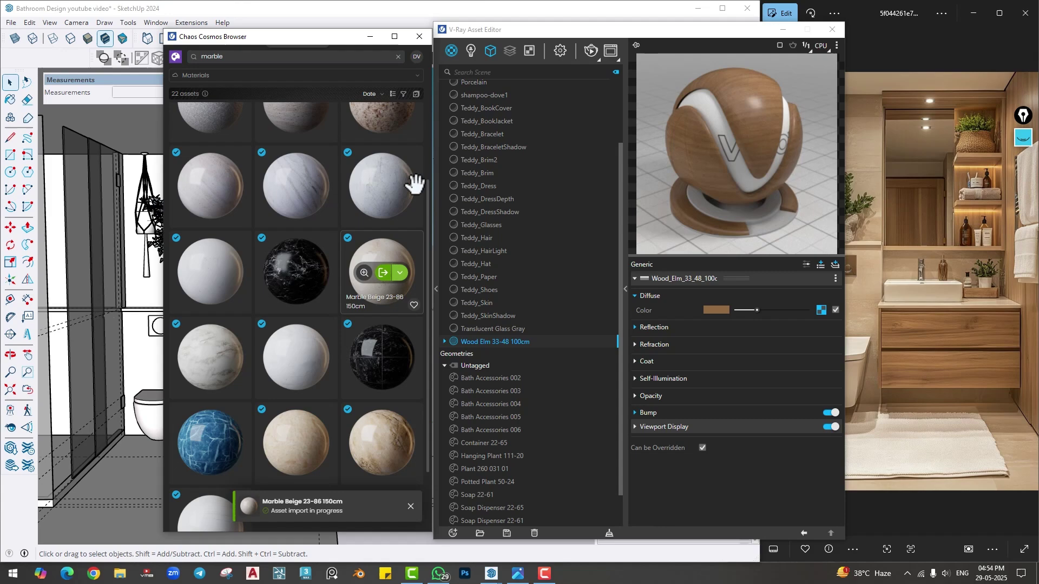
pyautogui.click(416, 35)
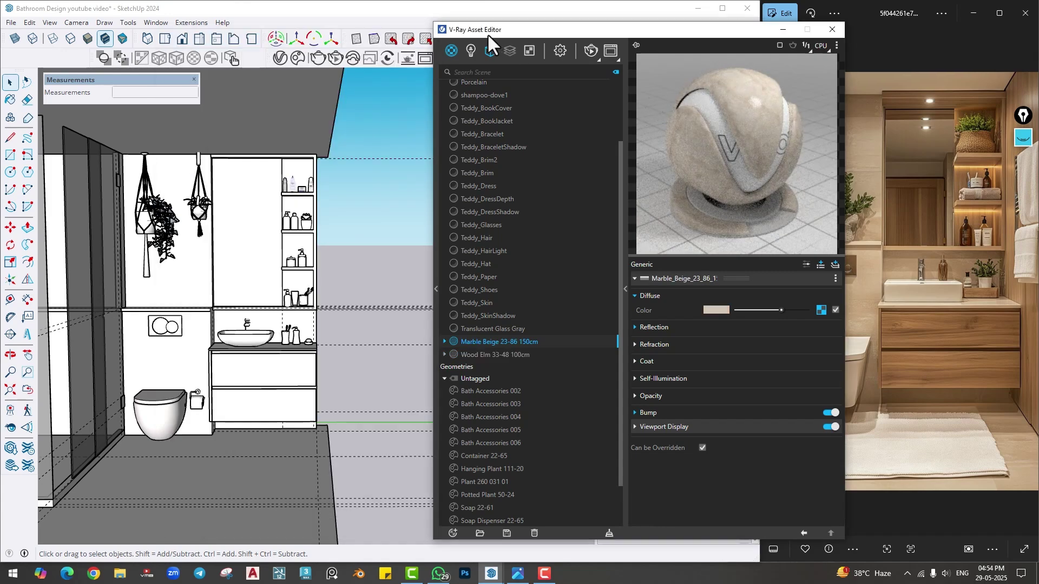
# - Open the vanity drawer-front group and apply the Wood Elm 33-48 100cm material to all of its geometry
pyautogui.moveTo(488, 33); pyautogui.dragTo(522, 37)
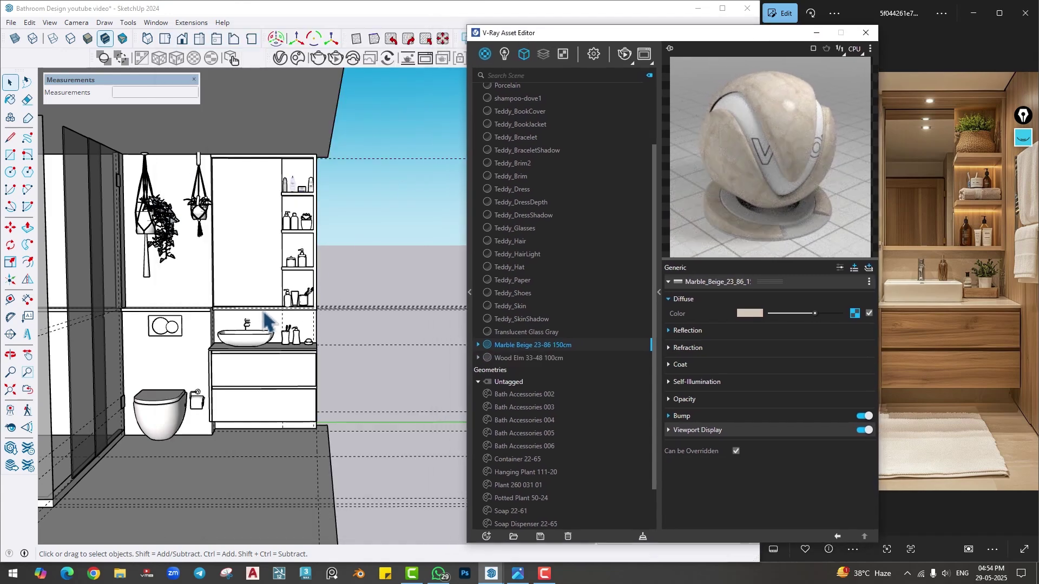
pyautogui.scroll(8, 238, 333)
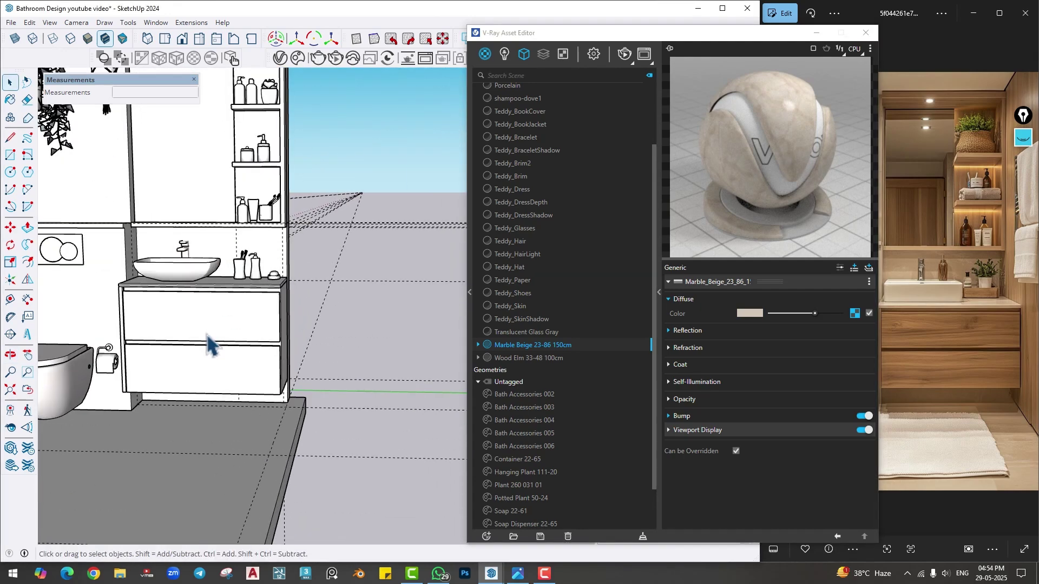
pyautogui.moveTo(208, 331)
pyautogui.mouseDown(button='middle')
pyautogui.moveTo(183, 314)
pyautogui.moveTo(206, 314)
pyautogui.mouseUp(button='middle')
pyautogui.moveTo(638, 33); pyautogui.dragTo(530, 31)
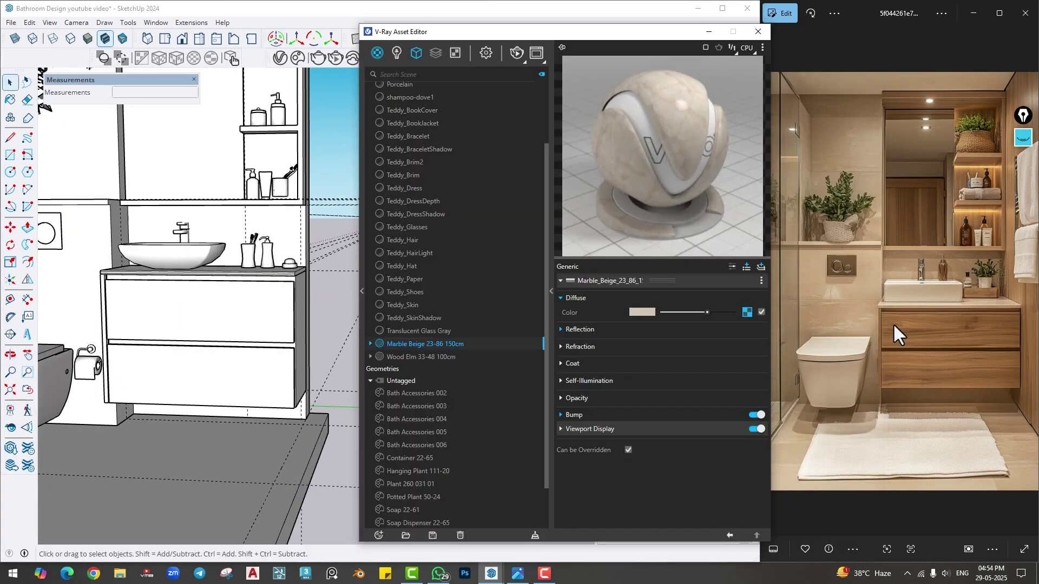
pyautogui.moveTo(1001, 324)
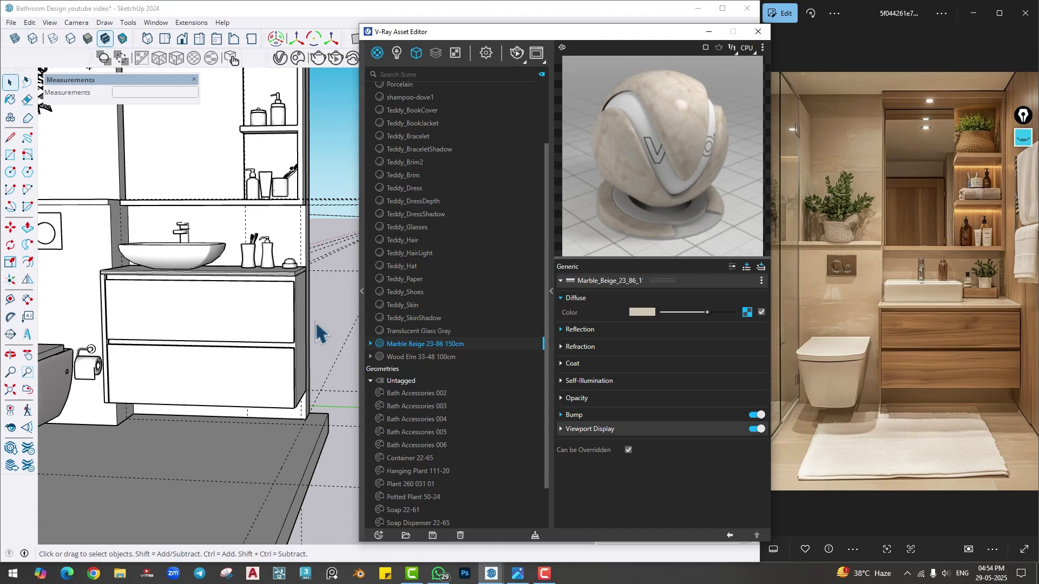
pyautogui.moveTo(216, 353)
pyautogui.mouseDown(button='middle')
pyautogui.moveTo(212, 312)
pyautogui.moveTo(225, 311)
pyautogui.mouseUp(button='middle')
pyautogui.scroll(2, 212, 312)
pyautogui.doubleClick(212, 312)
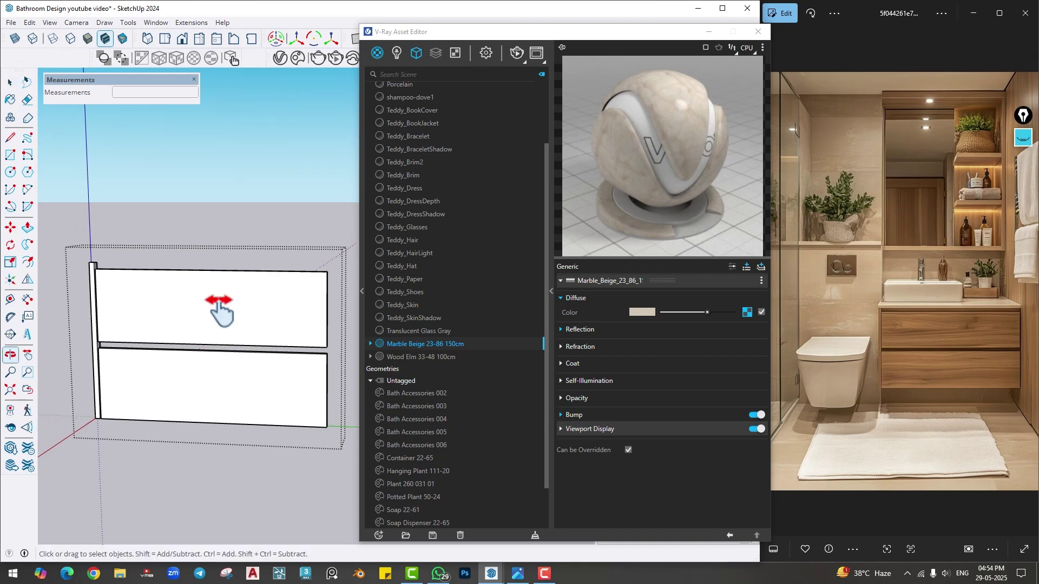
pyautogui.tripleClick(189, 304)
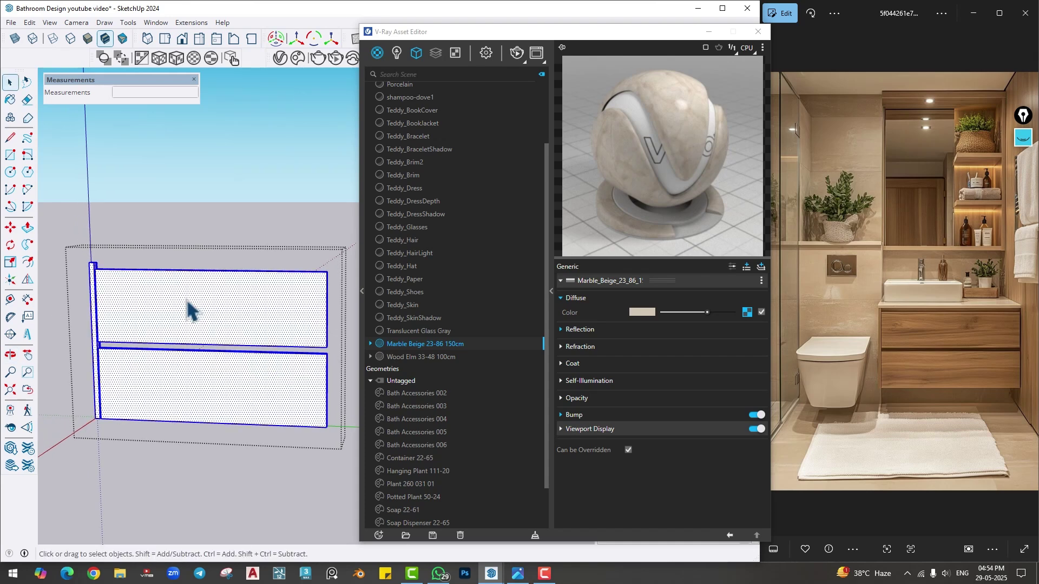
pyautogui.click(401, 356)
pyautogui.rightClick(402, 354)
pyautogui.click(420, 376)
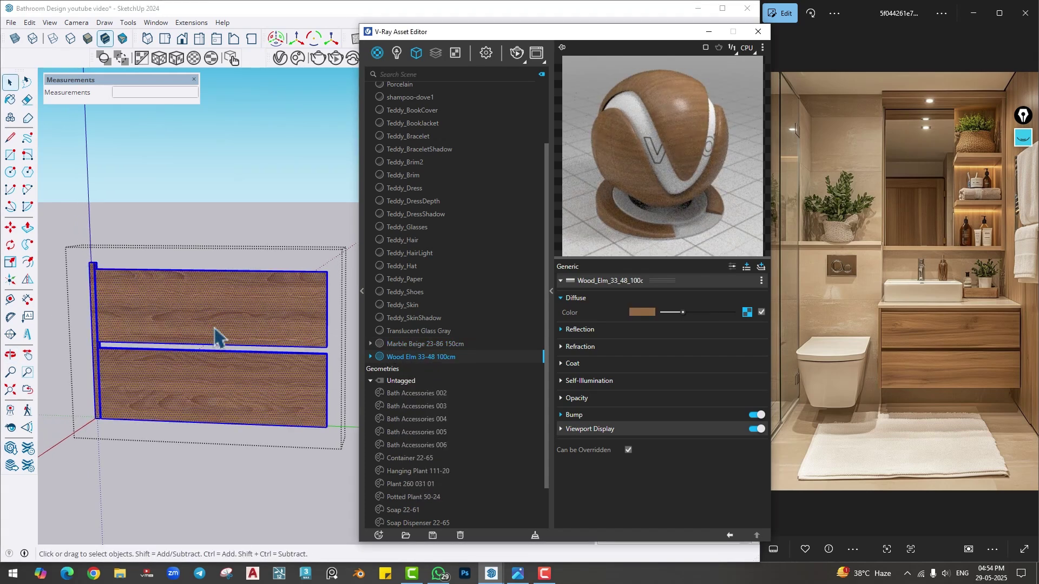
# - Rotate the wood texture on the narrow vertical side strip of the vanity drawer fronts
pyautogui.click(162, 367)
pyautogui.scroll(2, 145, 386)
pyautogui.scroll(5, 89, 319)
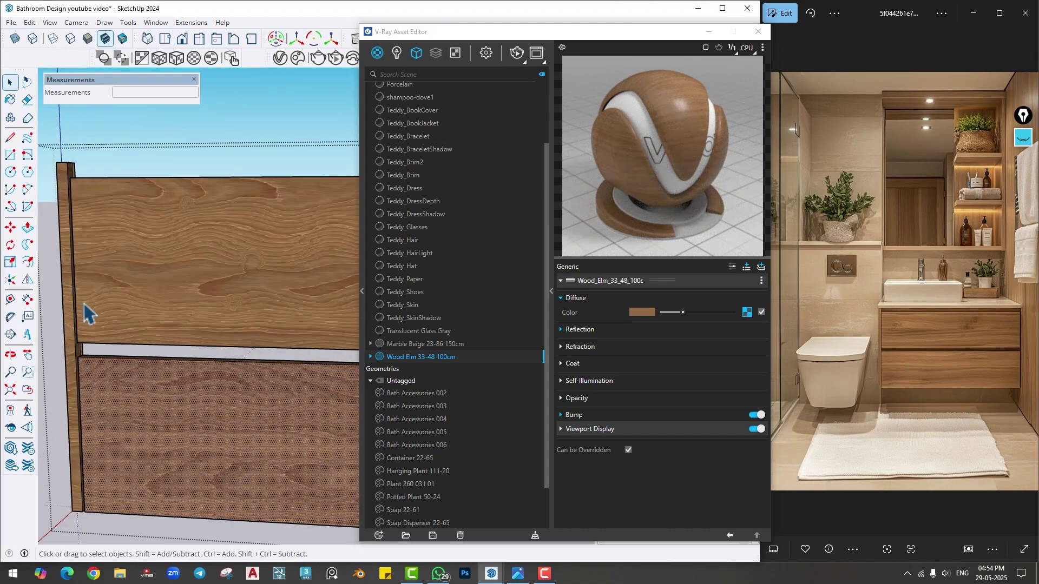
pyautogui.rightClick(65, 274)
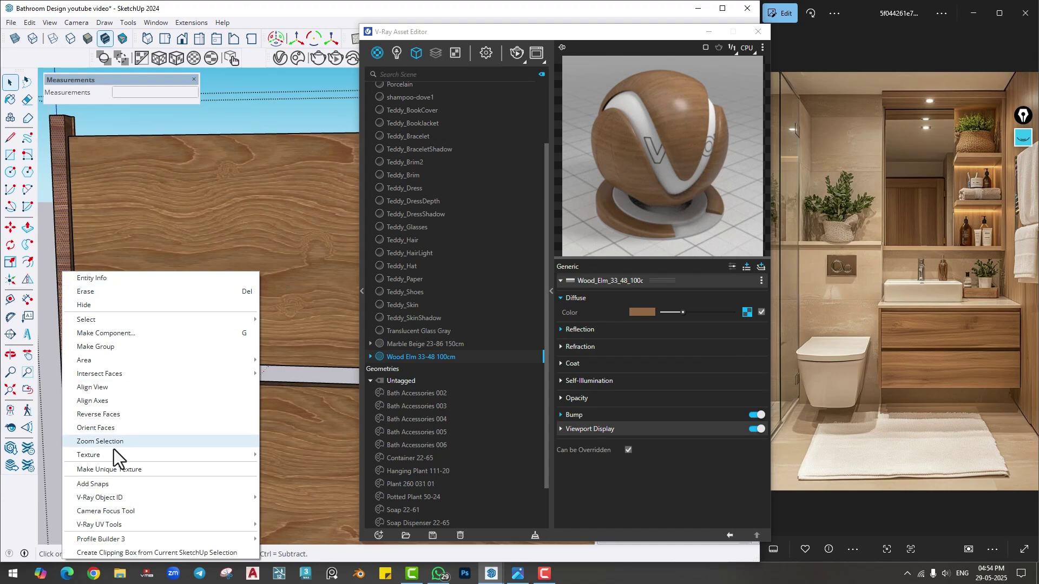
pyautogui.moveTo(113, 454)
pyautogui.click(277, 456)
pyautogui.rightClick(131, 269)
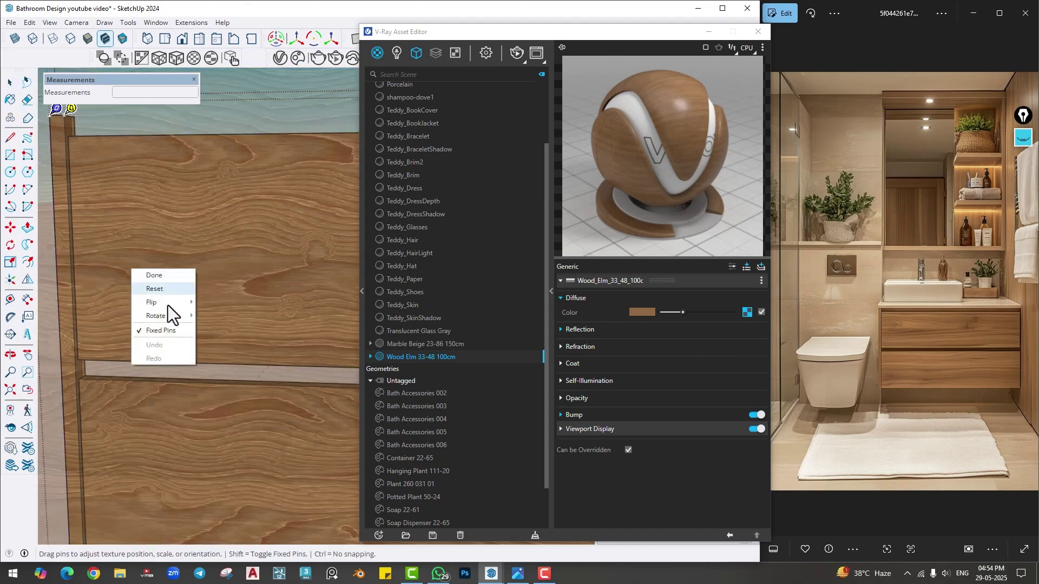
pyautogui.press('Escape')
pyautogui.scroll(-5, 211, 325)
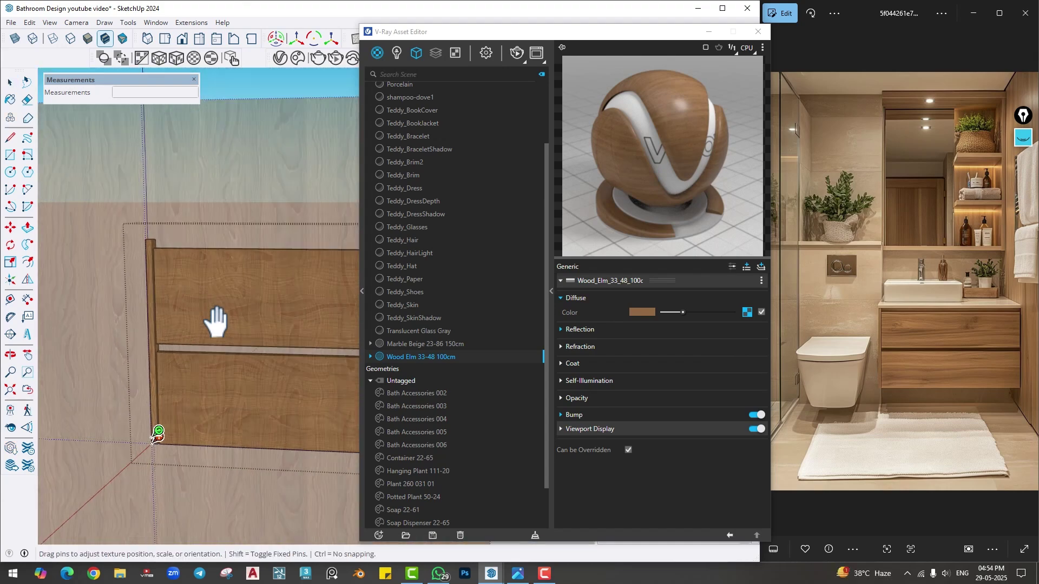
pyautogui.press('space')
# - Open the vanity cabinet body group and apply the Wood Elm 33-48 100cm material to all its faces
pyautogui.moveTo(223, 203)
pyautogui.mouseDown(button='middle')
pyautogui.moveTo(205, 382)
pyautogui.moveTo(196, 373)
pyautogui.moveTo(181, 406)
pyautogui.moveTo(257, 376)
pyautogui.mouseUp(button='middle')
pyautogui.moveTo(430, 41); pyautogui.dragTo(556, 42)
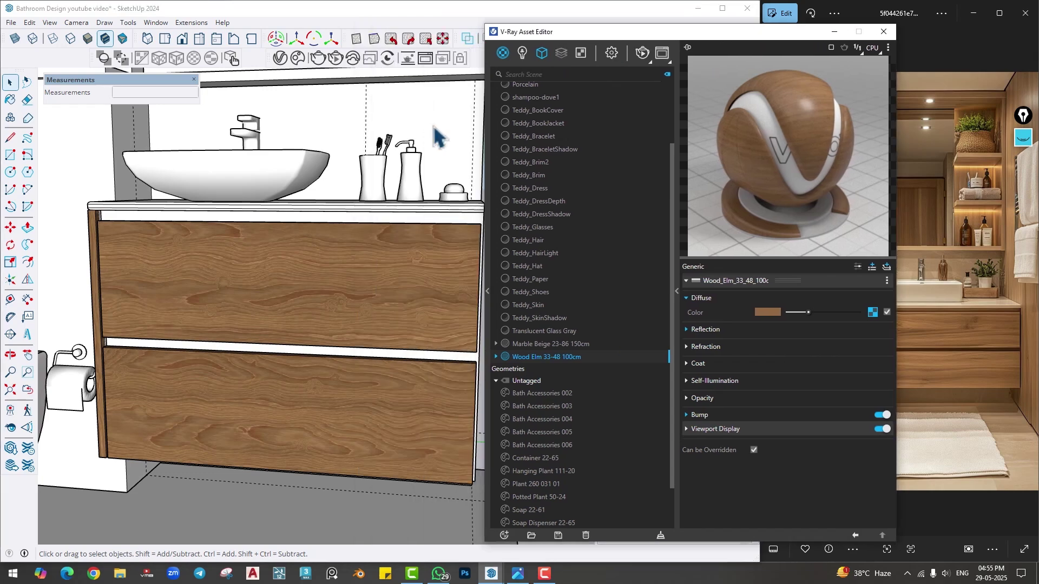
pyautogui.moveTo(277, 273); pyautogui.dragTo(347, 306, button='middle')
pyautogui.doubleClick(367, 275)
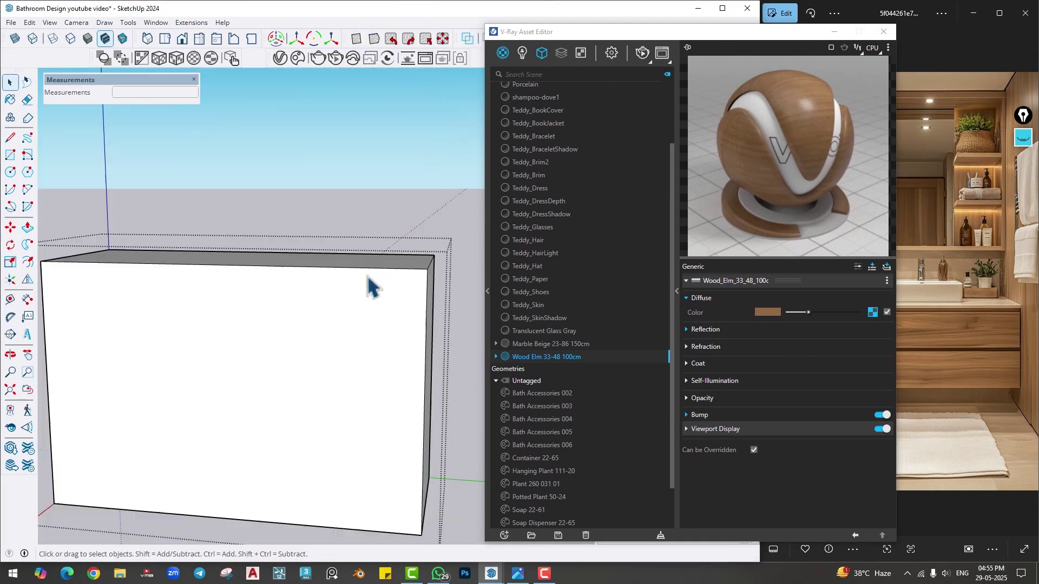
pyautogui.click(411, 308)
pyautogui.rightClick(531, 357)
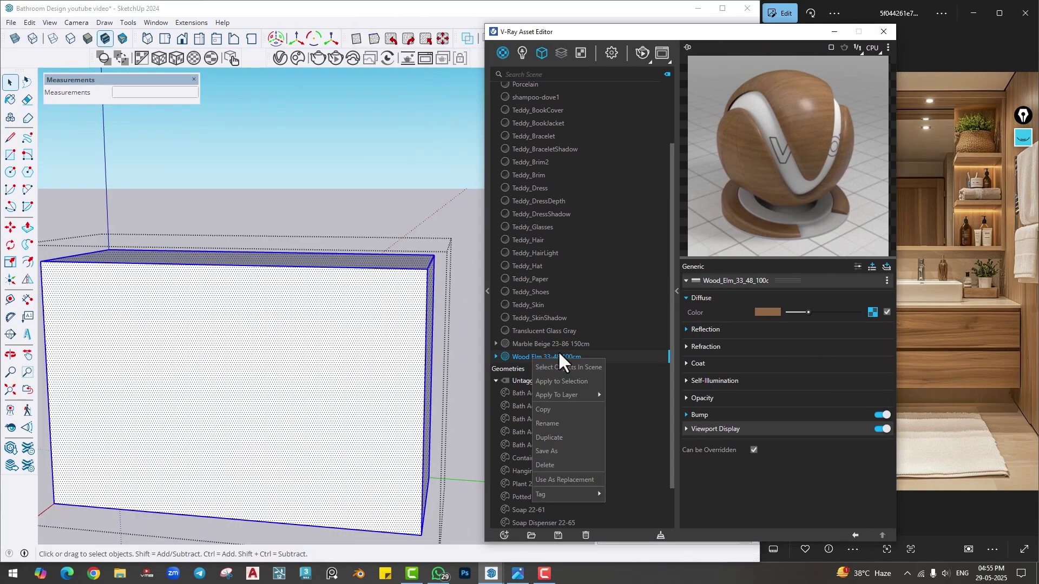
pyautogui.click(551, 380)
pyautogui.click(371, 192)
pyautogui.scroll(-2, 330, 279)
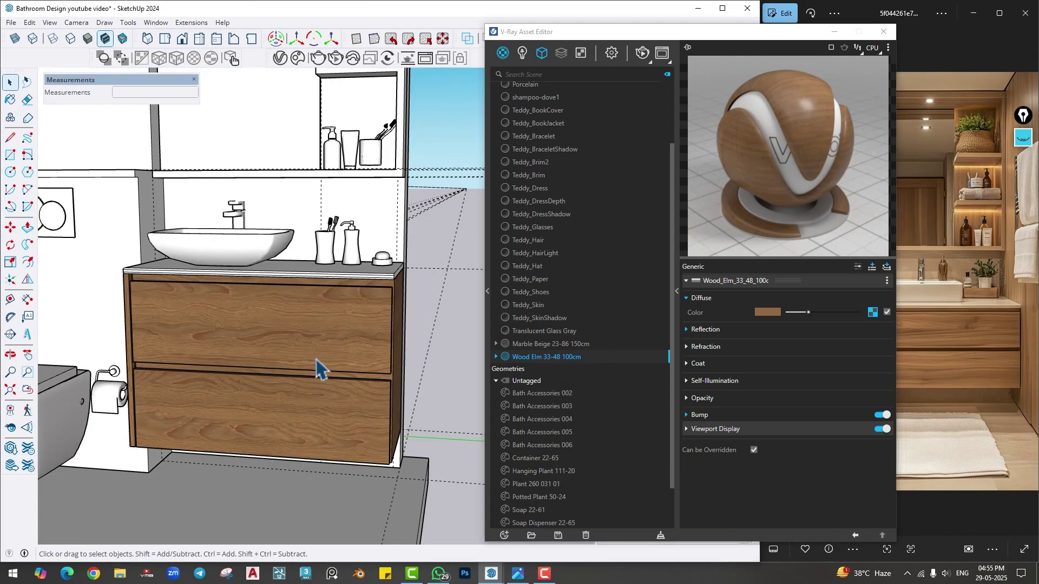
pyautogui.moveTo(318, 364)
pyautogui.mouseDown(button='middle')
pyautogui.moveTo(318, 290)
pyautogui.moveTo(297, 355)
pyautogui.moveTo(321, 389)
pyautogui.moveTo(399, 355)
pyautogui.mouseUp(button='middle')
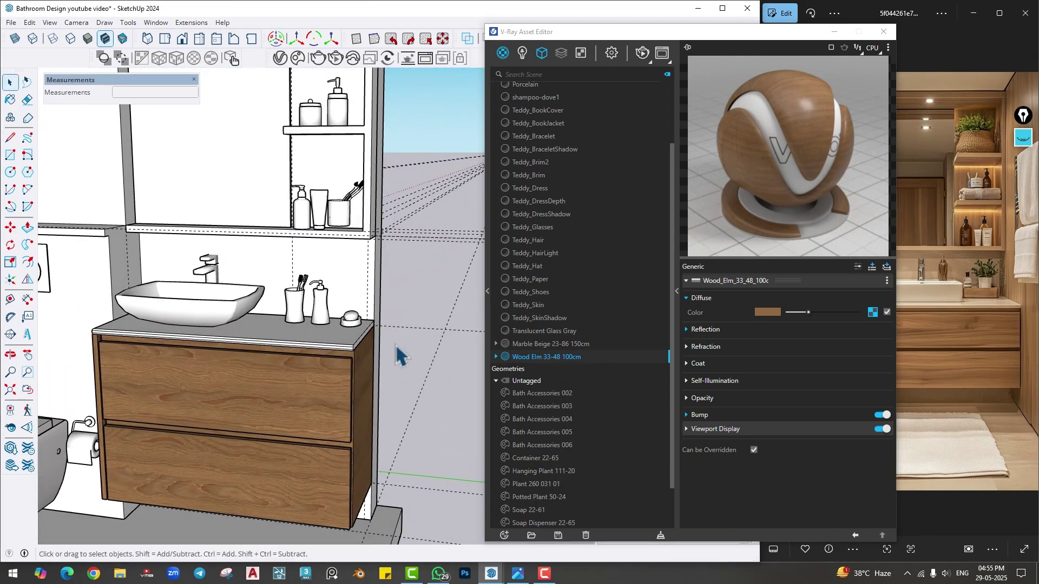
# - Apply the Wood Elm 33-48 100cm material to the whole mirror frame and shelf unit above the vanity
pyautogui.moveTo(541, 33); pyautogui.dragTo(493, 32)
pyautogui.moveTo(348, 231)
pyautogui.mouseDown(button='middle')
pyautogui.moveTo(303, 270)
pyautogui.moveTo(284, 354)
pyautogui.moveTo(324, 328)
pyautogui.mouseUp(button='middle')
pyautogui.click(325, 327)
pyautogui.scroll(2, 330, 319)
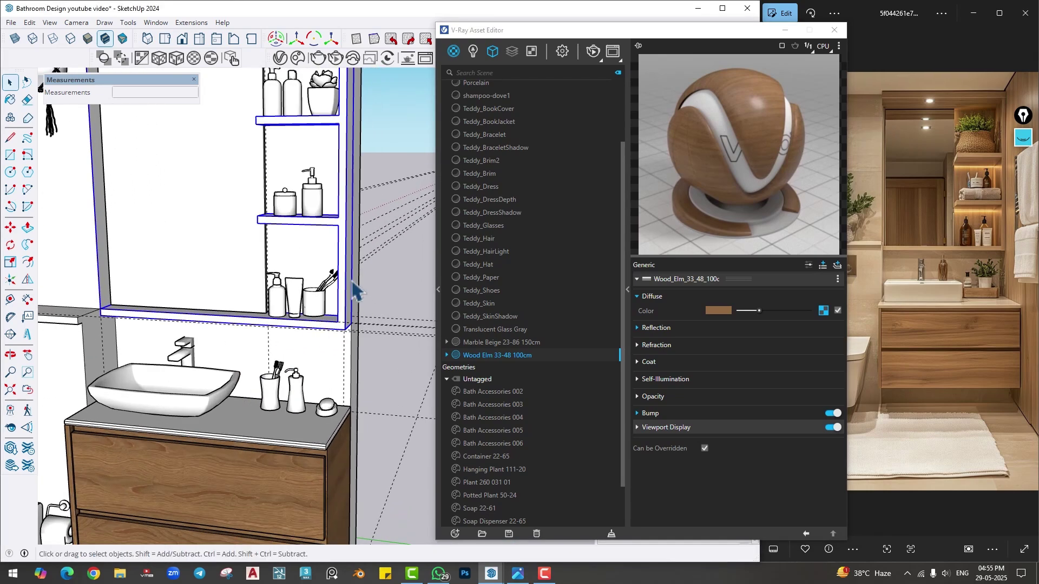
pyautogui.doubleClick(350, 286)
pyautogui.tripleClick(351, 285)
pyautogui.rightClick(467, 355)
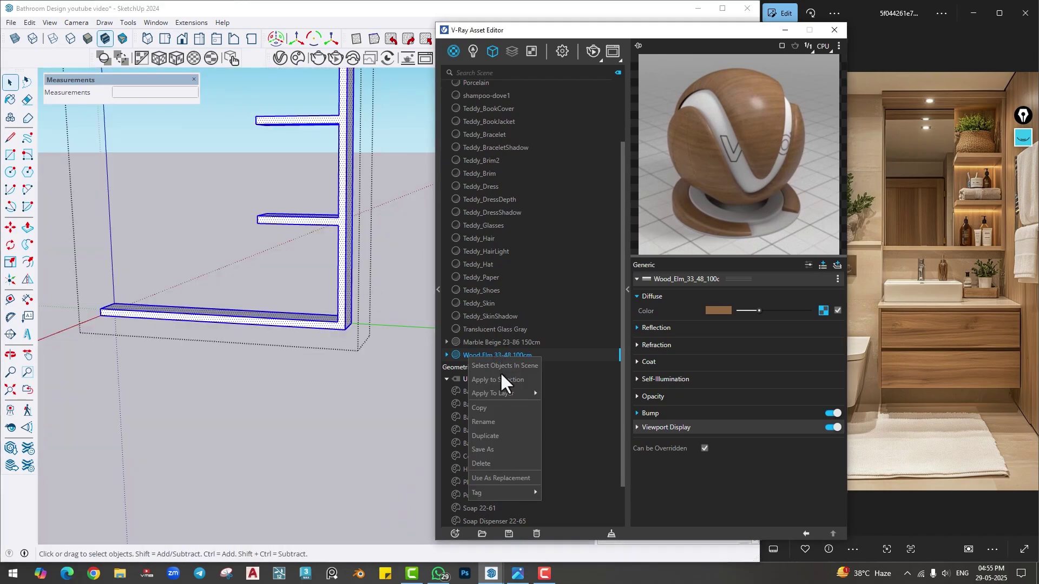
pyautogui.click(500, 372)
pyautogui.click(399, 286)
pyautogui.scroll(-3, 354, 283)
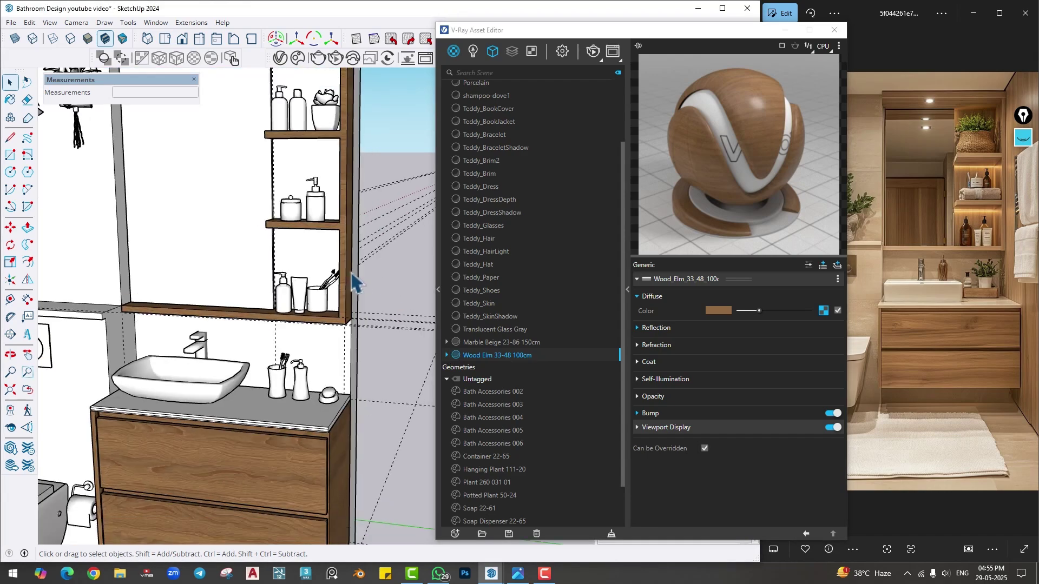
# - Open the wall group behind the mirror and shelves for editing and select its front face
pyautogui.moveTo(354, 282); pyautogui.dragTo(424, 257, button='middle')
pyautogui.moveTo(268, 266); pyautogui.dragTo(384, 283, button='middle')
pyautogui.press('space')
pyautogui.scroll(3, 380, 282)
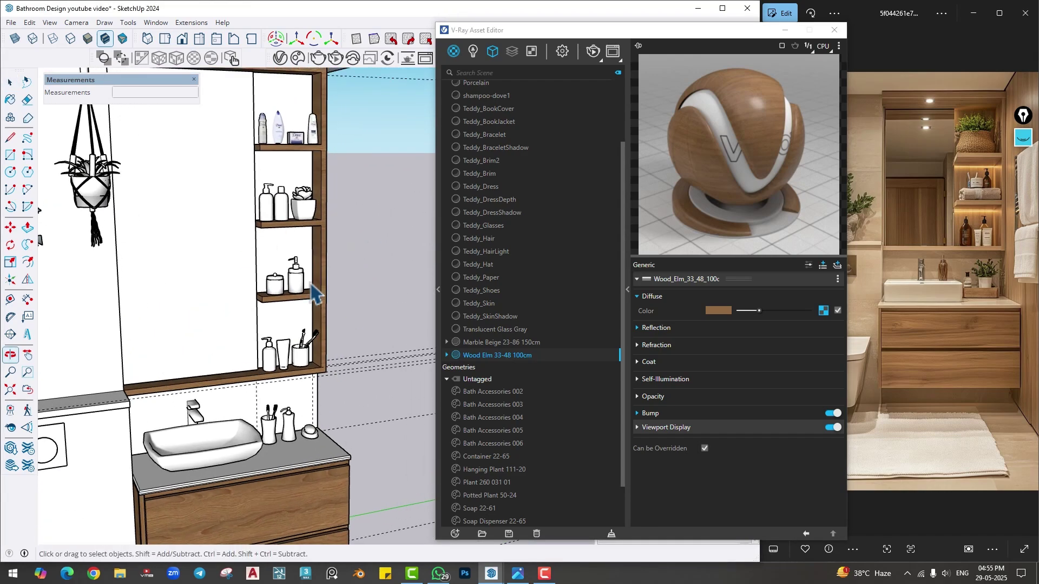
pyautogui.scroll(6, 291, 268)
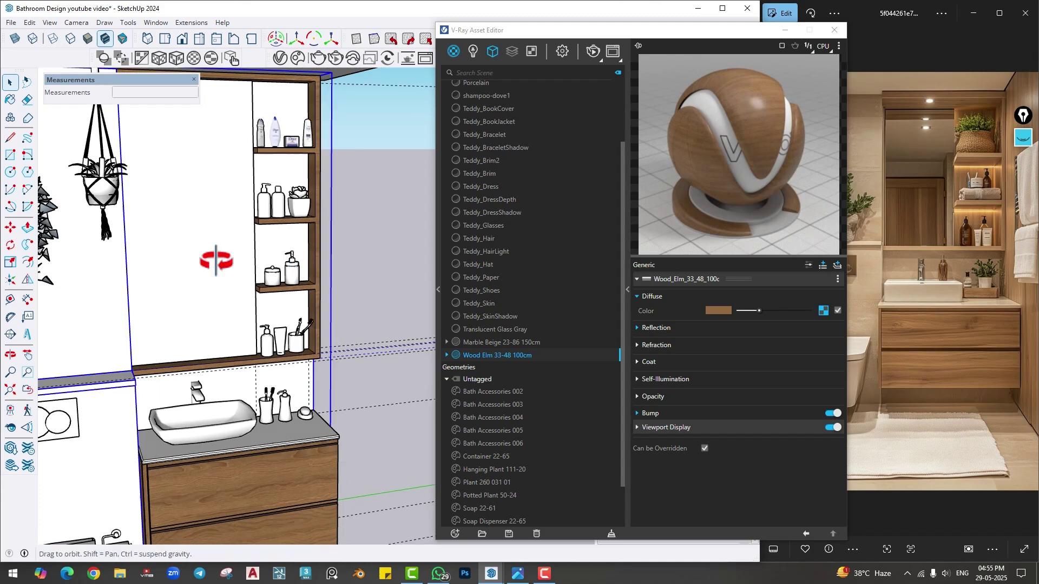
pyautogui.click(281, 249)
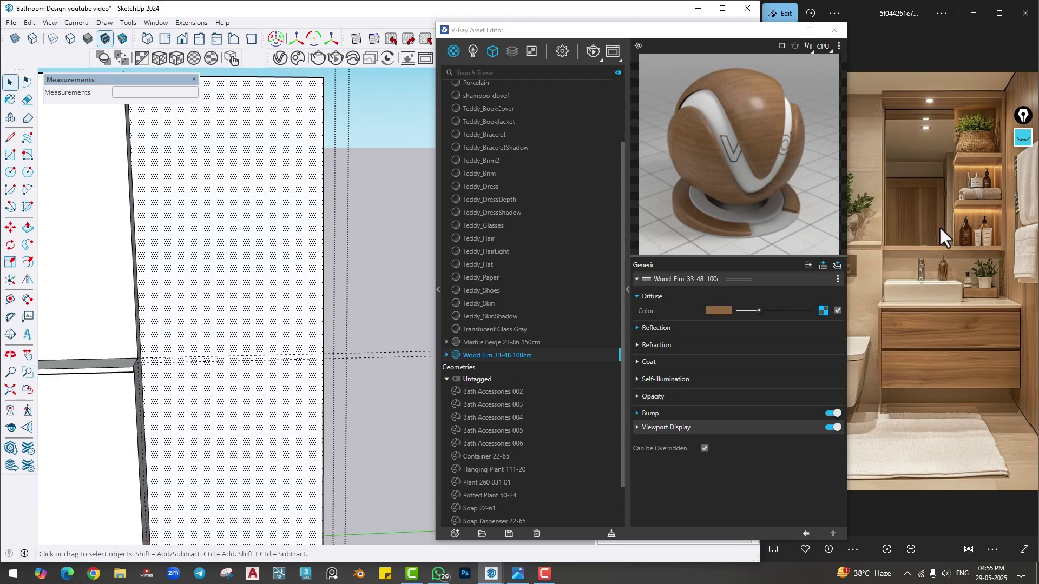
pyautogui.moveTo(279, 380)
pyautogui.mouseDown(button='middle')
pyautogui.moveTo(208, 366)
pyautogui.moveTo(153, 390)
pyautogui.mouseUp(button='middle')
pyautogui.press('l')
pyautogui.moveTo(141, 333); pyautogui.dragTo(209, 328, button='middle')
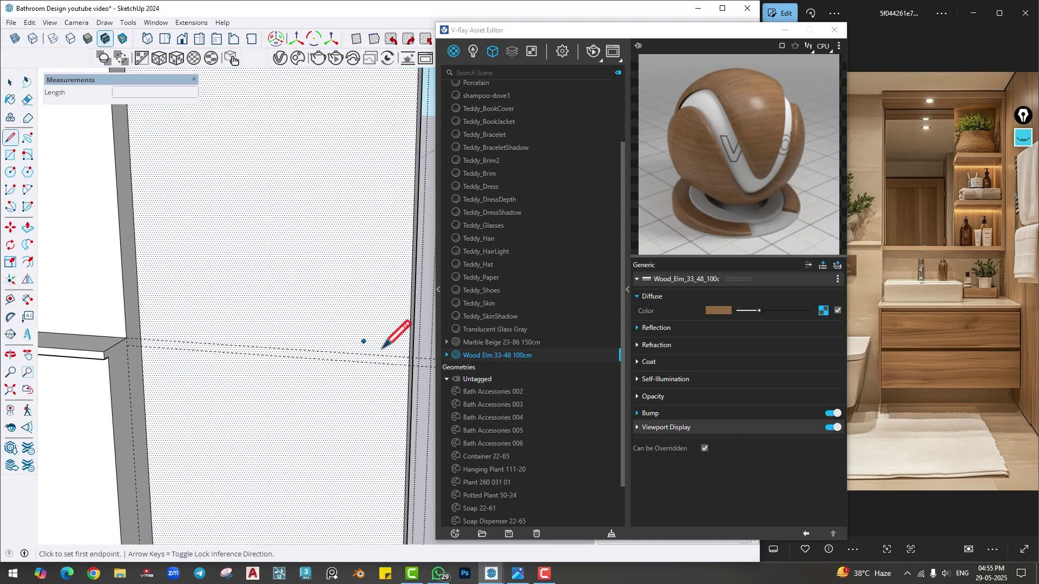
pyautogui.moveTo(394, 336)
pyautogui.mouseDown(button='middle')
pyautogui.moveTo(343, 360)
pyautogui.moveTo(216, 286)
pyautogui.mouseUp(button='middle')
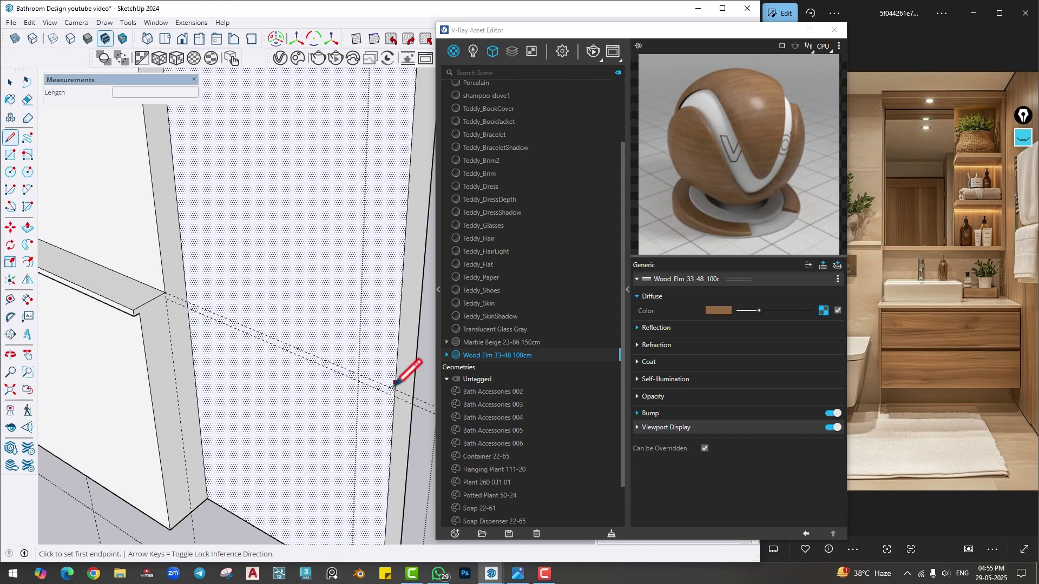
pyautogui.moveTo(348, 364)
pyautogui.mouseDown(button='middle')
pyautogui.moveTo(294, 332)
pyautogui.moveTo(271, 338)
pyautogui.moveTo(230, 295)
pyautogui.moveTo(163, 281)
pyautogui.mouseUp(button='middle')
# - Try to place a Tape Measure guide on the wall face, parallel to its top edge
pyautogui.click(11, 299)
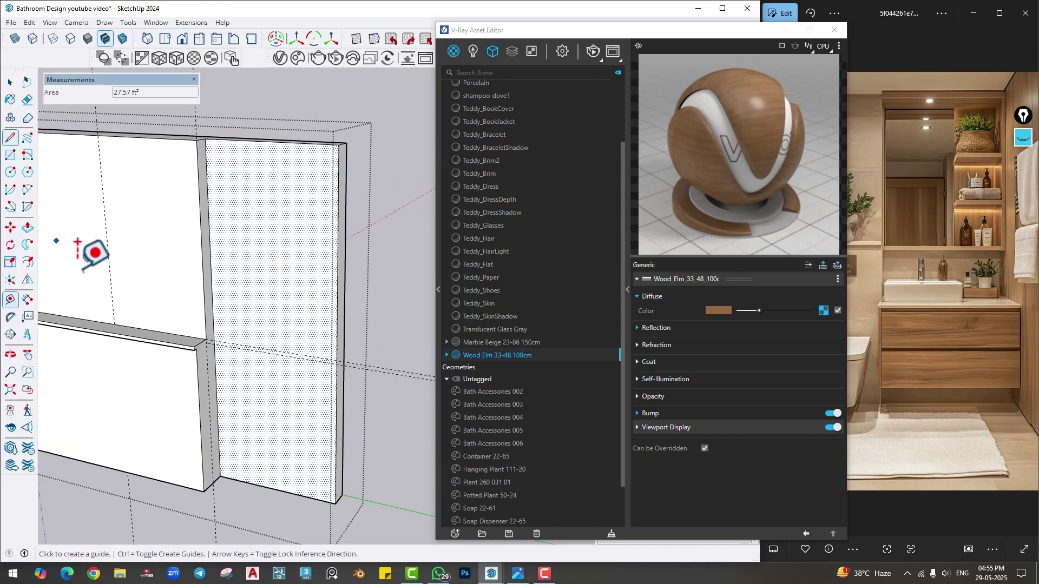
pyautogui.click(240, 143)
pyautogui.scroll(4, 233, 292)
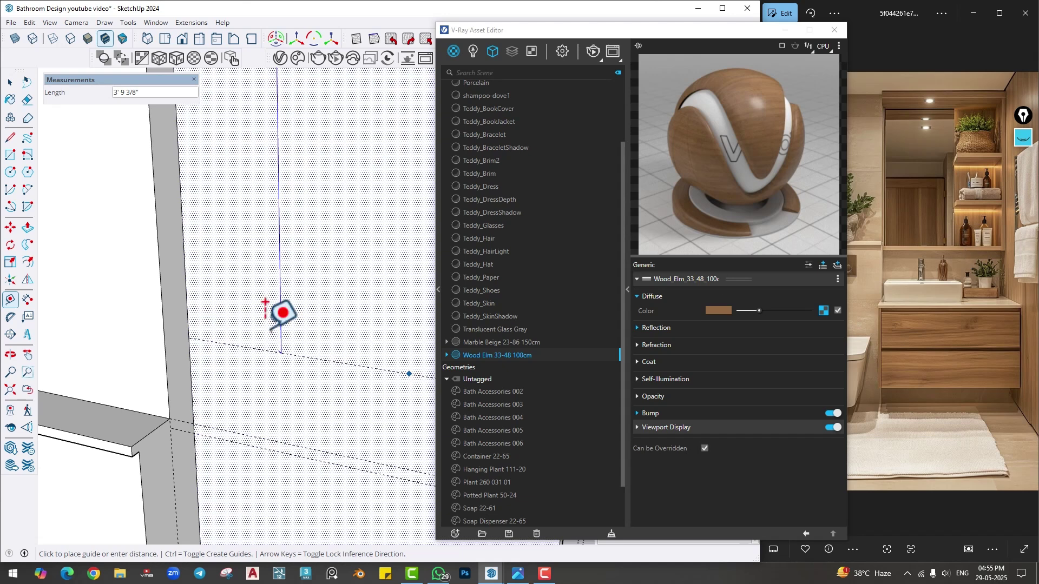
pyautogui.scroll(-2, 273, 314)
pyautogui.press('Escape')
# - Place a Tape Measure guide on the wall face 1' above the vanity countertop, level with the mirror unit's bottom corner
pyautogui.scroll(-3, 290, 331)
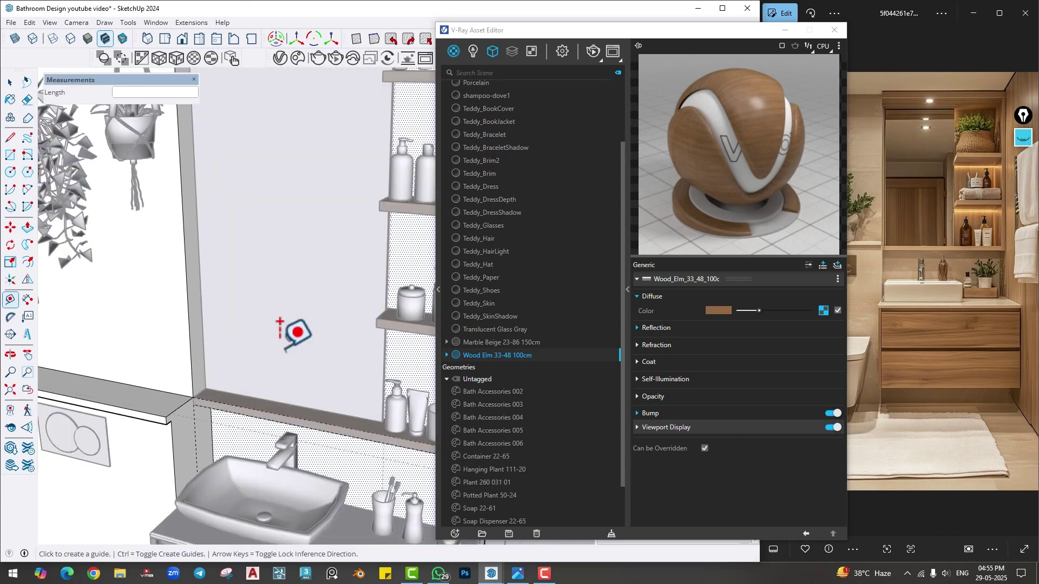
pyautogui.scroll(2, 108, 319)
pyautogui.scroll(2, 233, 335)
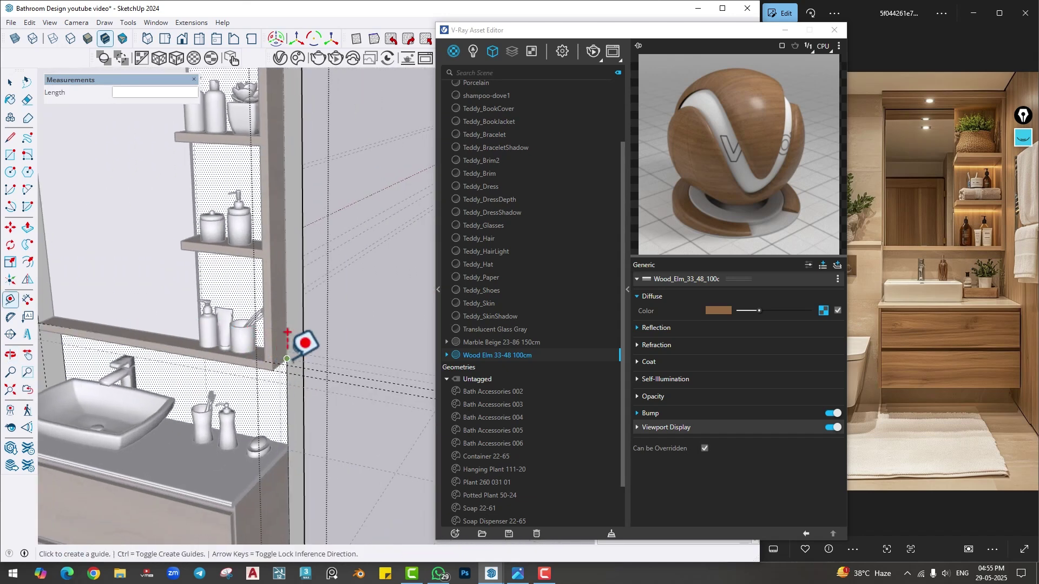
pyautogui.scroll(3, 303, 340)
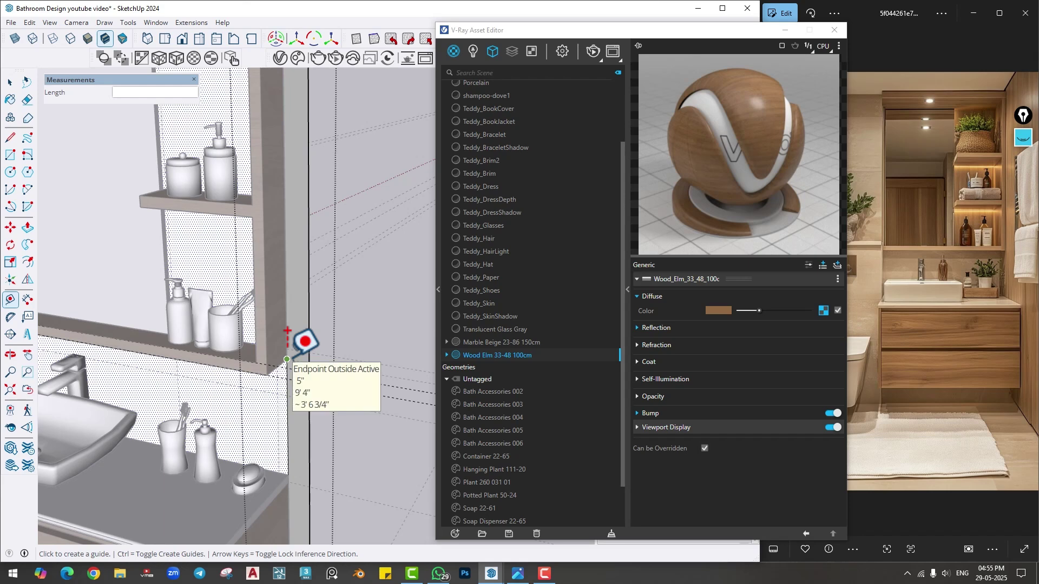
pyautogui.scroll(2, 268, 472)
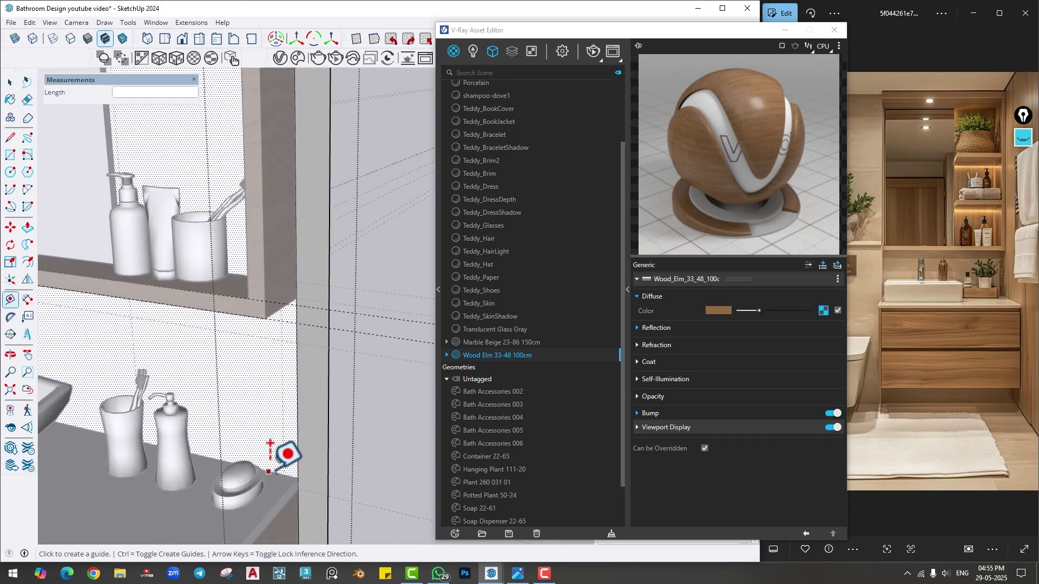
pyautogui.click(268, 472)
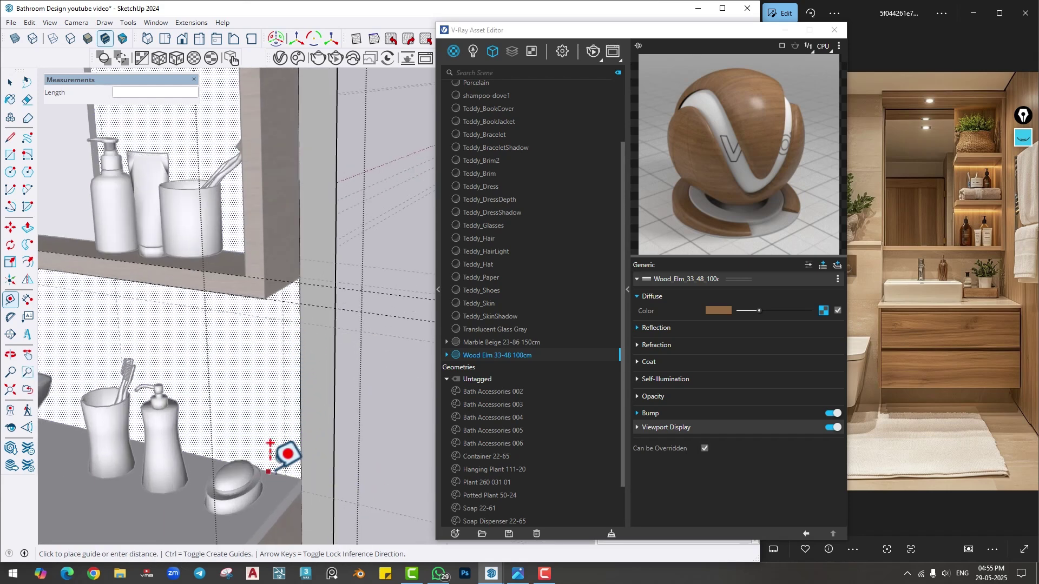
pyautogui.click(299, 277)
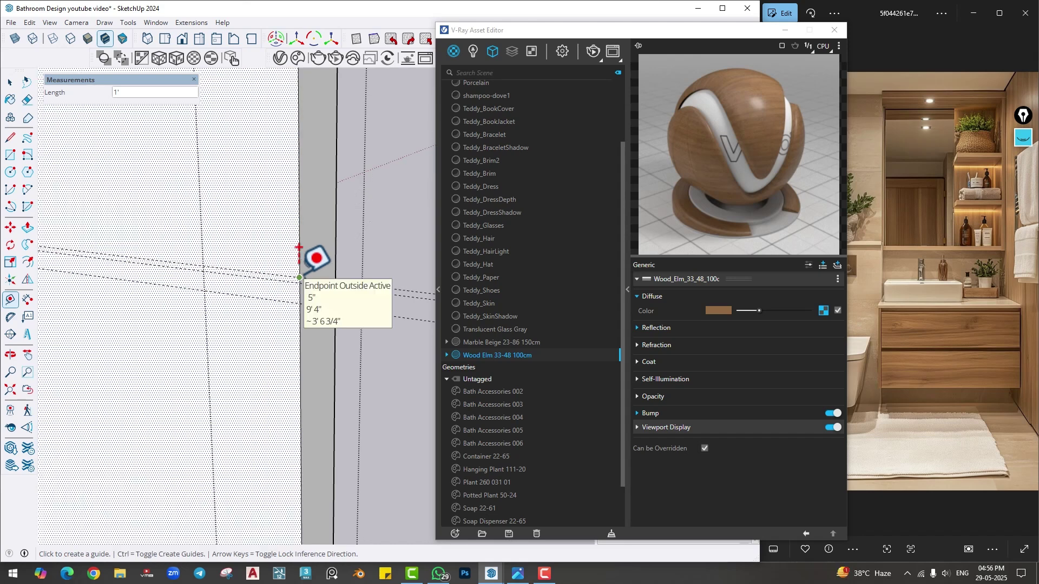
# - Draw a line across the wall face along the guide at the mirror unit's bottom edge, splitting it into upper and lower faces
pyautogui.click(299, 277)
pyautogui.scroll(3, 136, 230)
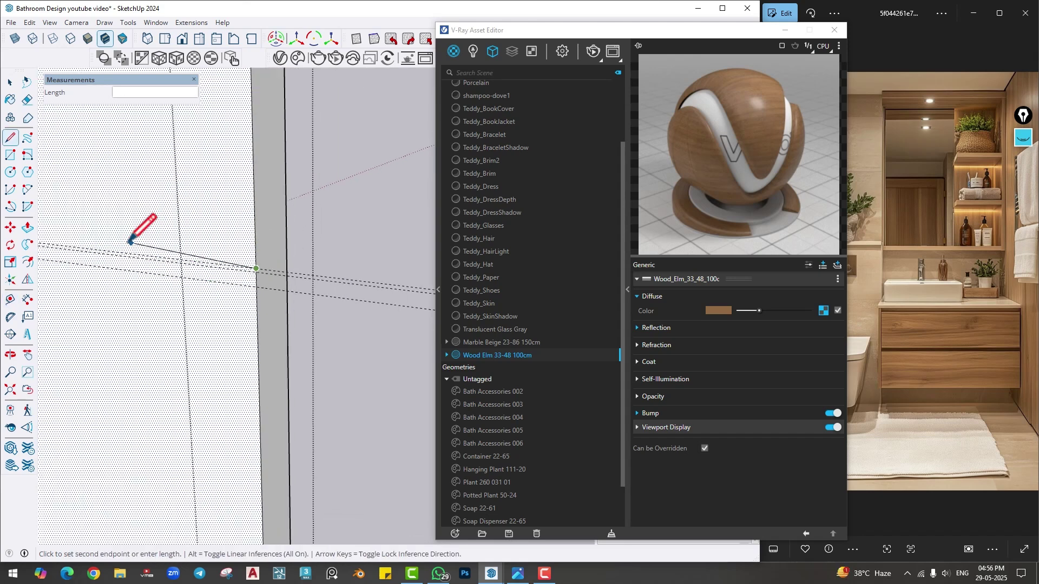
pyautogui.click(65, 261)
pyautogui.scroll(-2, 176, 266)
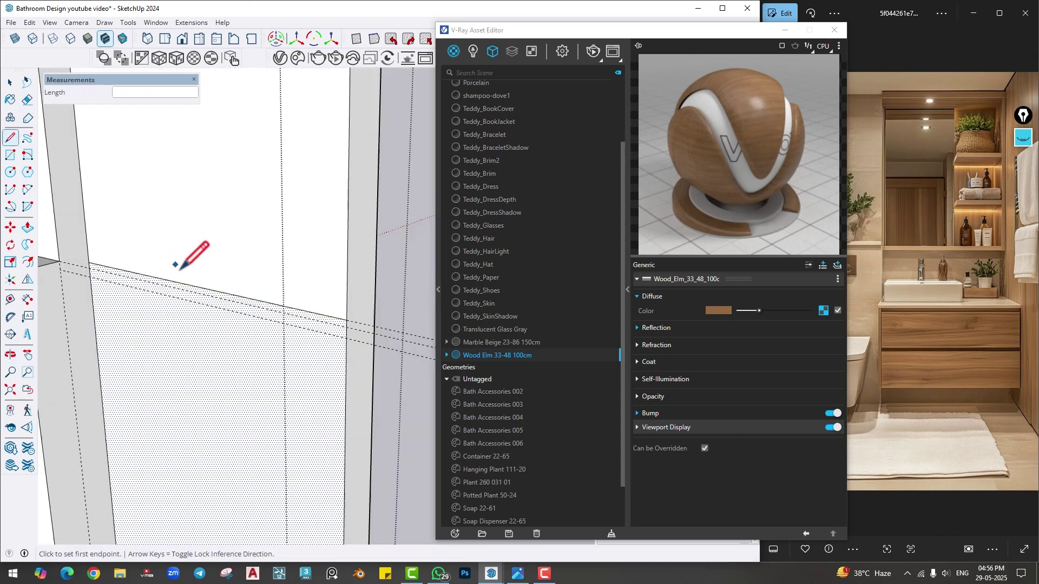
# - Apply the Wood Elm 33-48 100cm material to the upper wall face behind the mirror and shelves
pyautogui.press('space')
pyautogui.click(178, 254)
pyautogui.moveTo(177, 254); pyautogui.dragTo(216, 238, button='middle')
pyautogui.rightClick(532, 358)
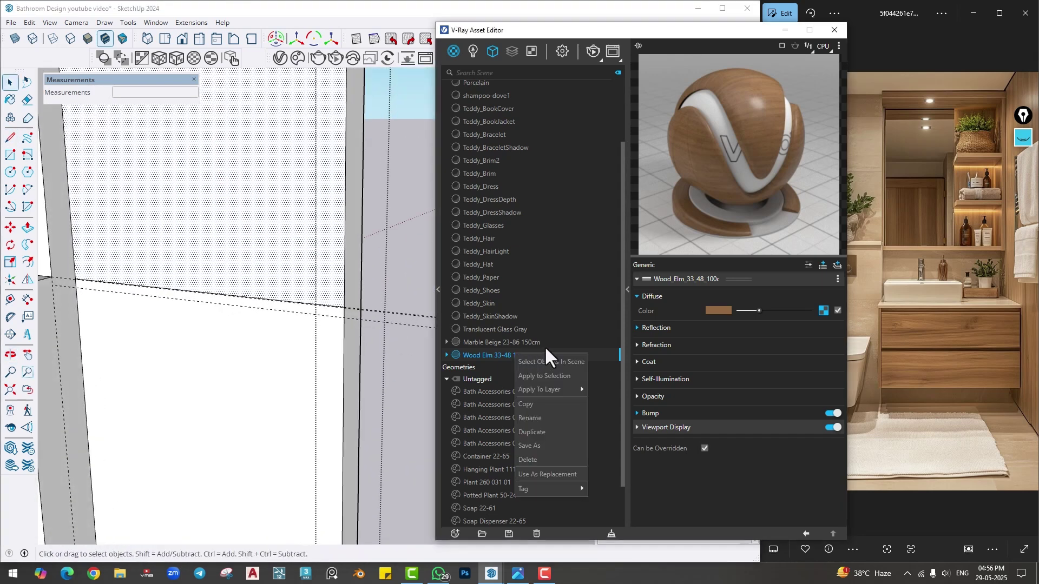
pyautogui.click(545, 376)
pyautogui.scroll(-2, 374, 300)
pyautogui.keyDown('shift'); pyautogui.moveTo(382, 296); pyautogui.dragTo(357, 266, button='middle'); pyautogui.keyUp('shift')
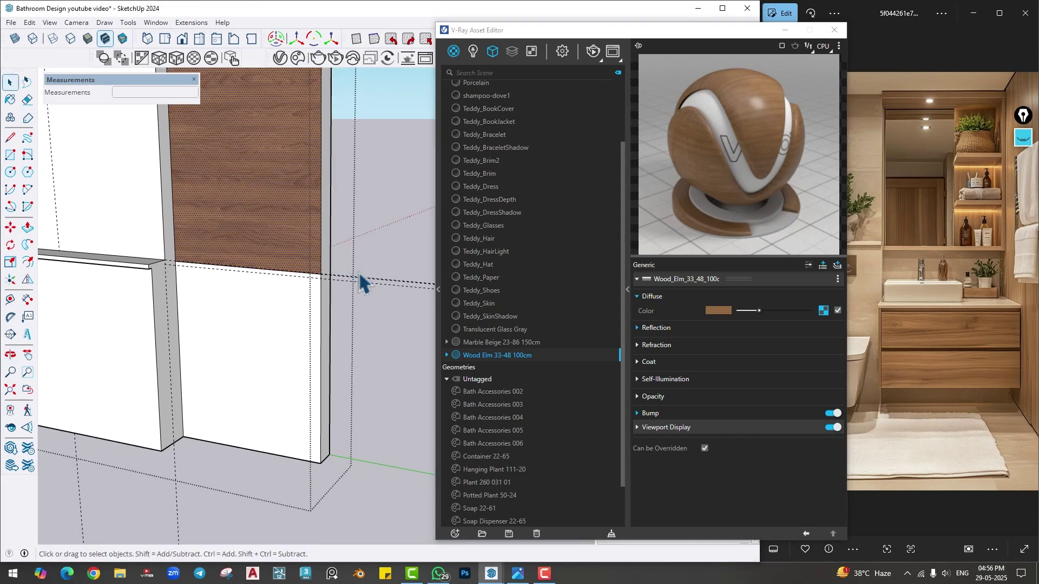
# - Apply the Marble Beige 23-86 150cm material to the lower wall face behind the vanity and close the wall group
pyautogui.click(275, 350)
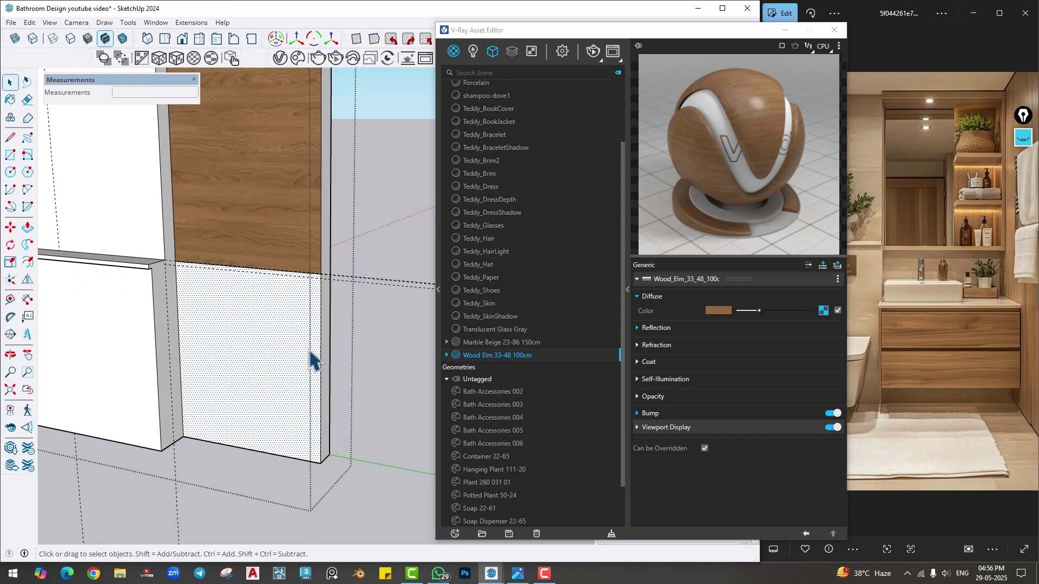
pyautogui.click(474, 342)
pyautogui.rightClick(474, 341)
pyautogui.click(489, 360)
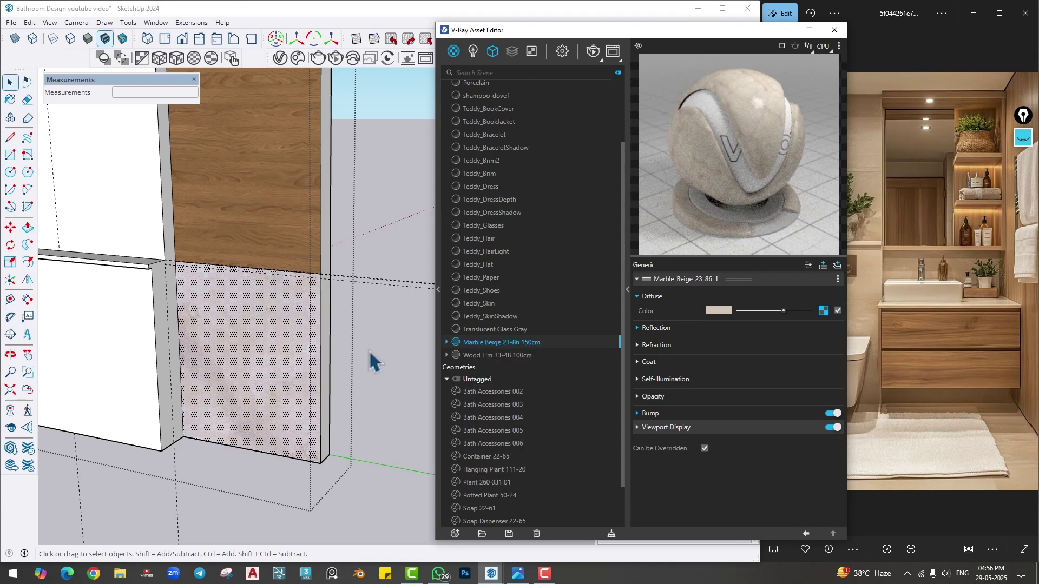
pyautogui.click(374, 361)
pyautogui.scroll(-5, 374, 361)
# - Create a Generic V-Ray material named Mirror with a white reflection color and Fresnel turned off
pyautogui.scroll(2, 301, 368)
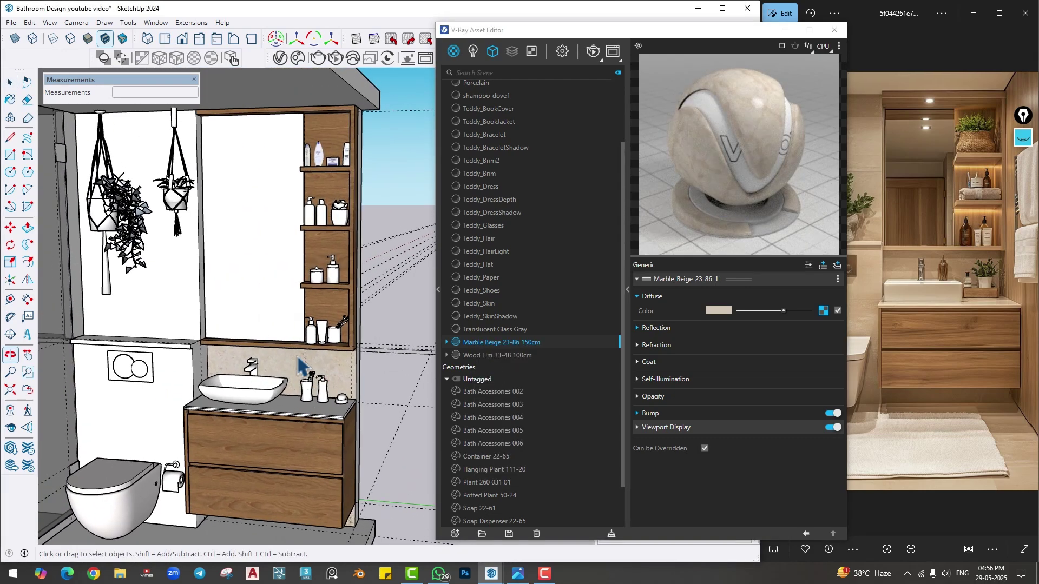
pyautogui.scroll(2, 246, 258)
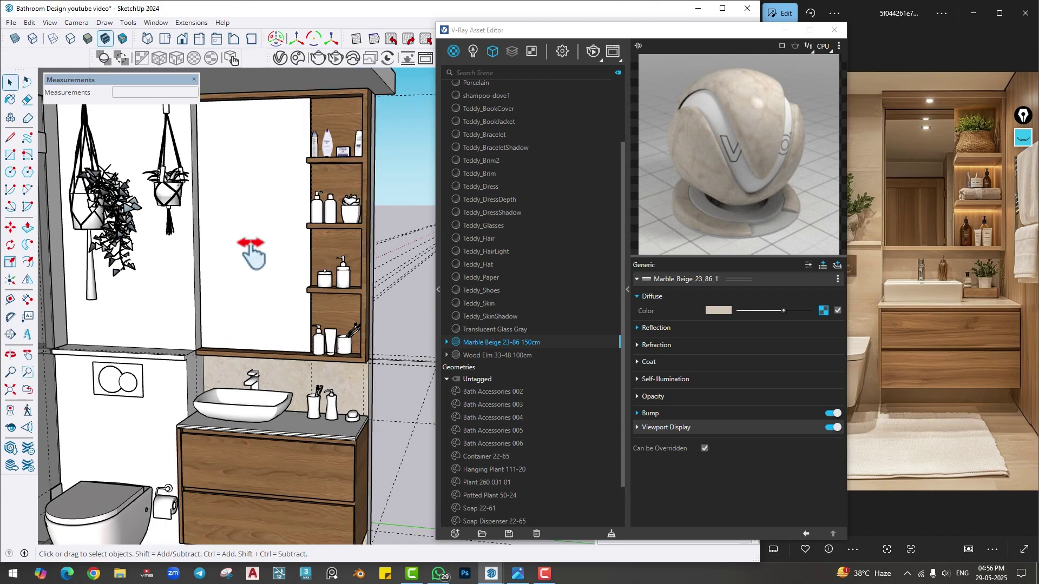
pyautogui.moveTo(453, 50)
pyautogui.click(479, 70)
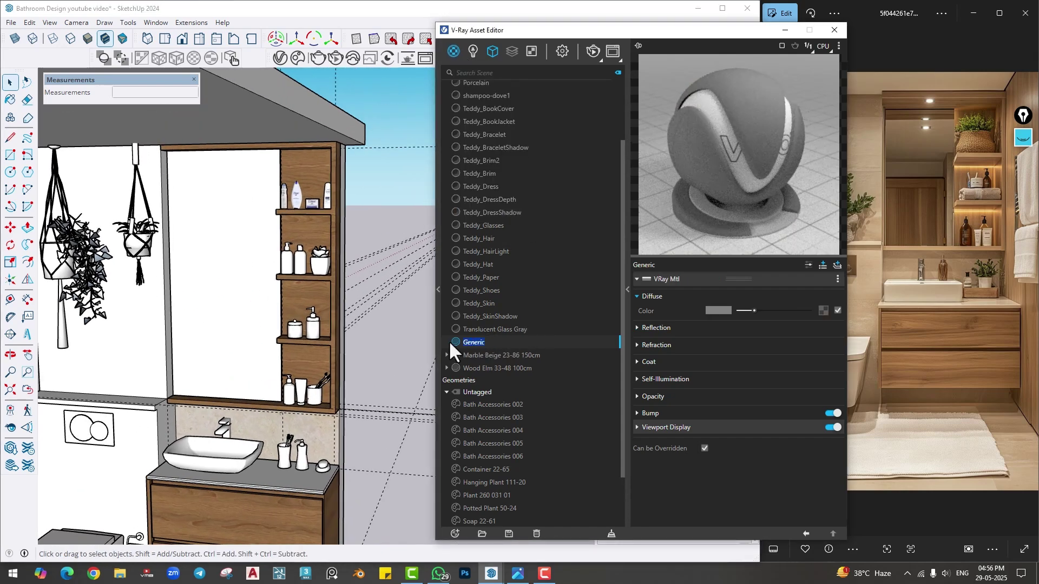
pyautogui.write('Mirror')
pyautogui.press('Return')
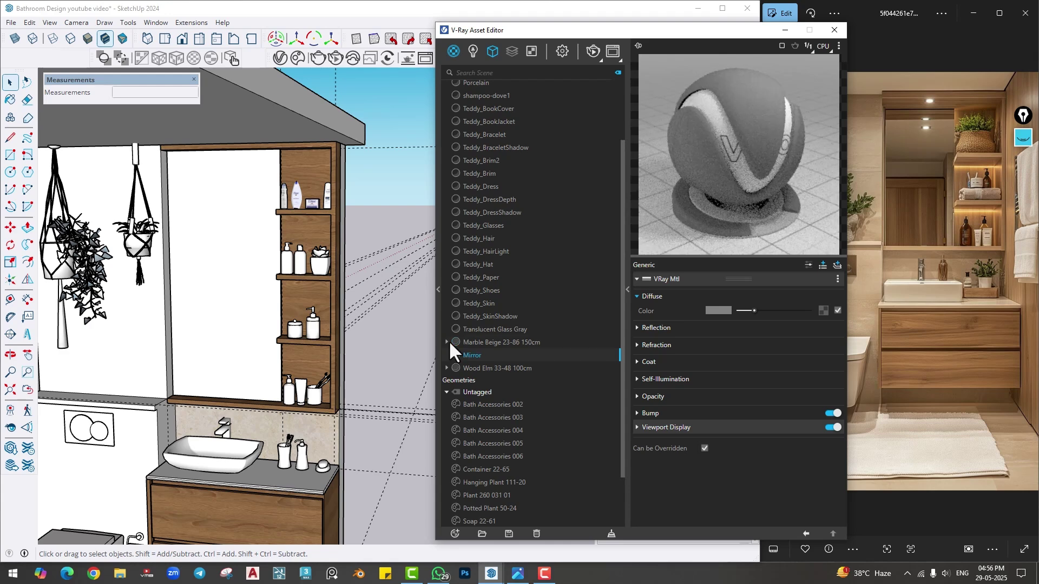
pyautogui.click(650, 328)
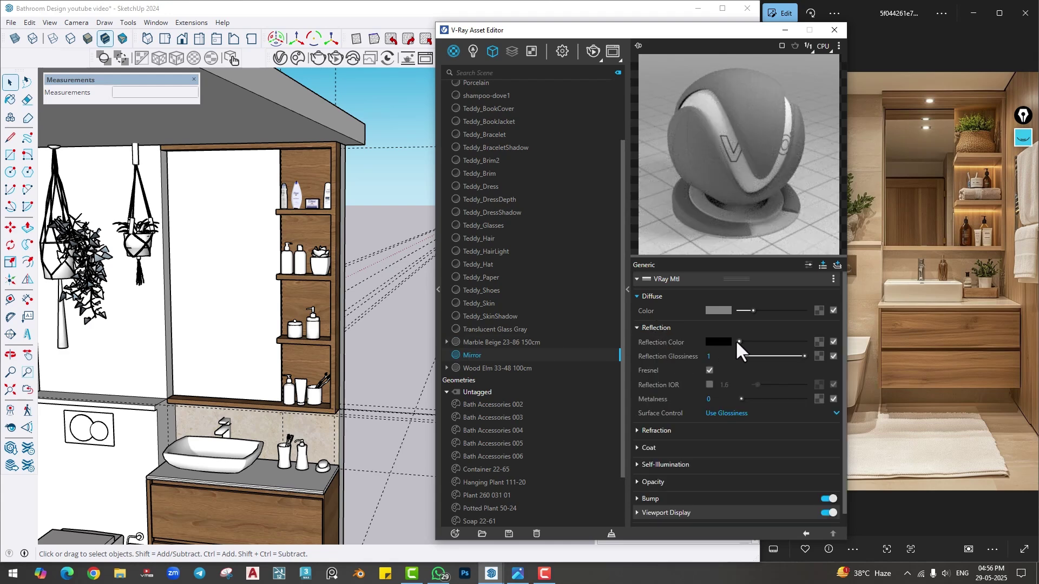
pyautogui.click(709, 370)
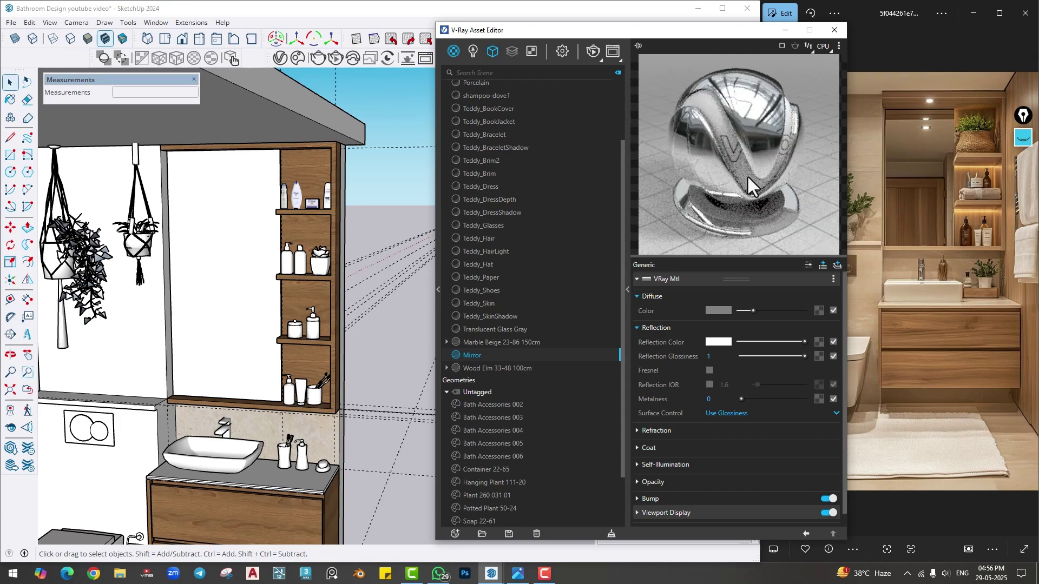
# - Open the mirror panel group, apply the Mirror material to its front face, and close the group
pyautogui.doubleClick(246, 262)
pyautogui.click(238, 259)
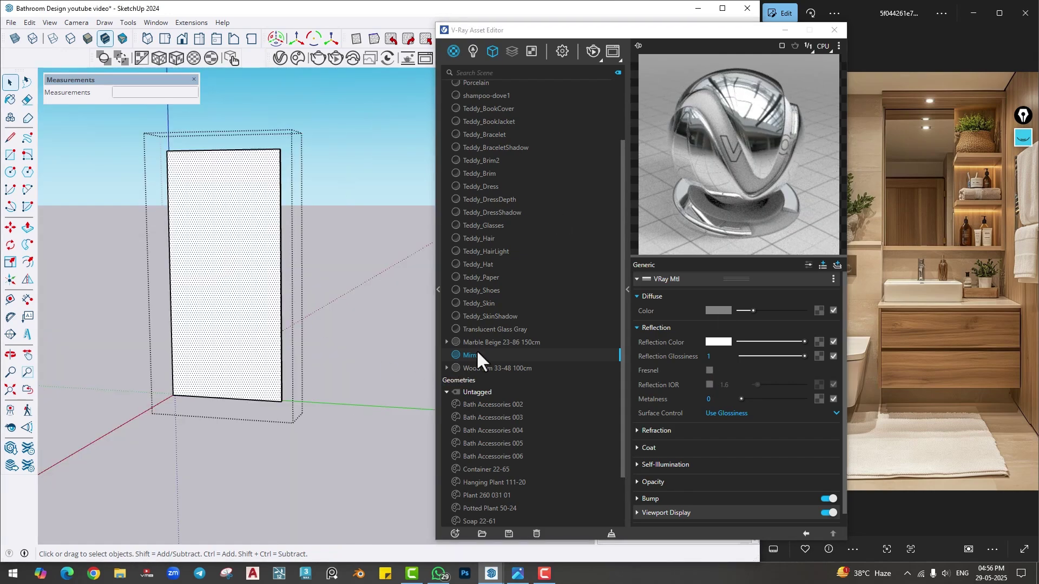
pyautogui.rightClick(478, 355)
pyautogui.click(491, 374)
pyautogui.click(377, 298)
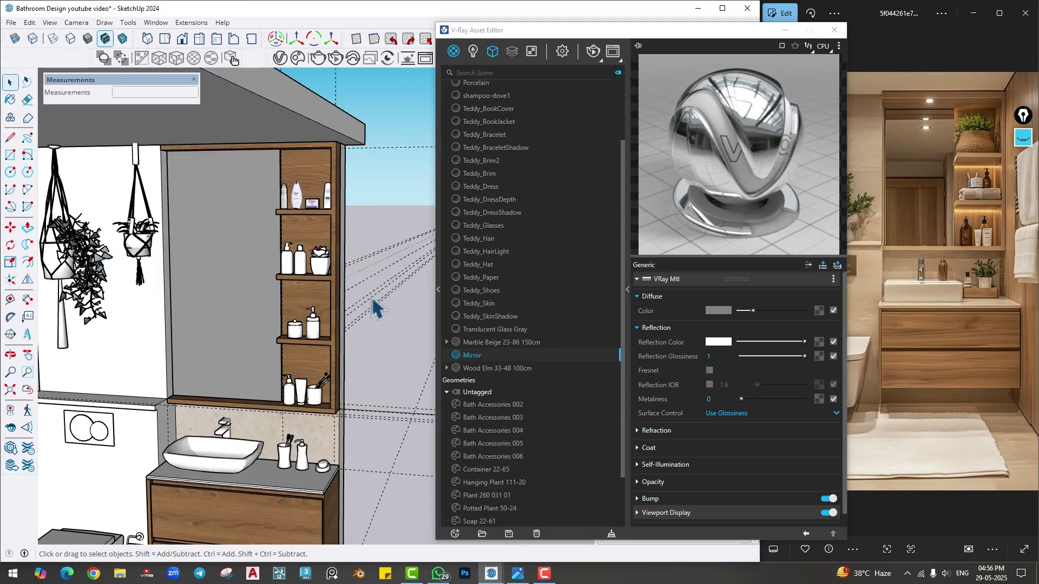
# - Reopen the mirror group, select the narrow strip face along its side edge, and create an Emissive V-Ray material
pyautogui.doubleClick(219, 284)
pyautogui.moveTo(364, 297); pyautogui.dragTo(197, 278, button='middle')
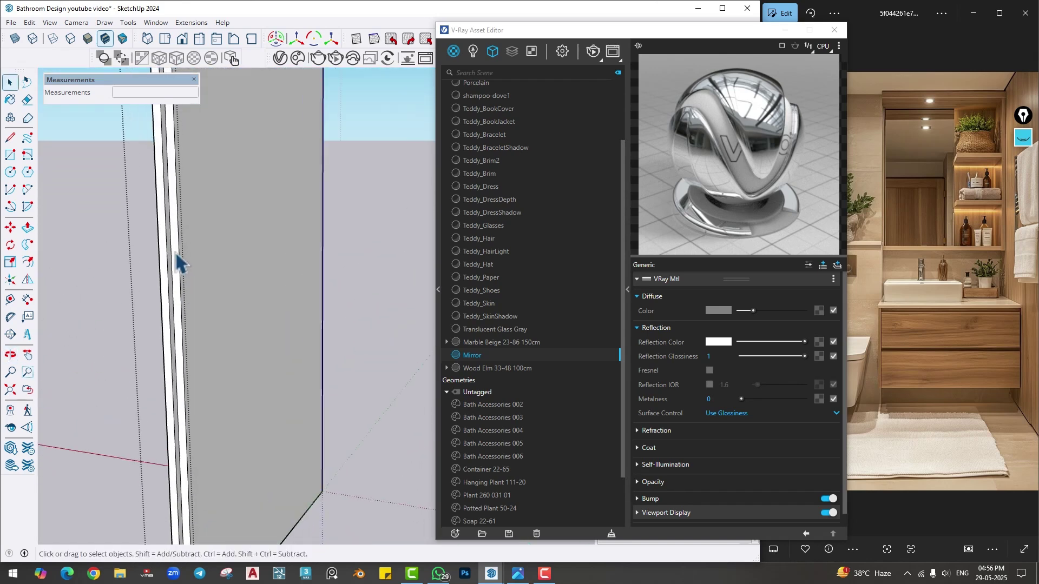
pyautogui.click(176, 254)
pyautogui.click(449, 51)
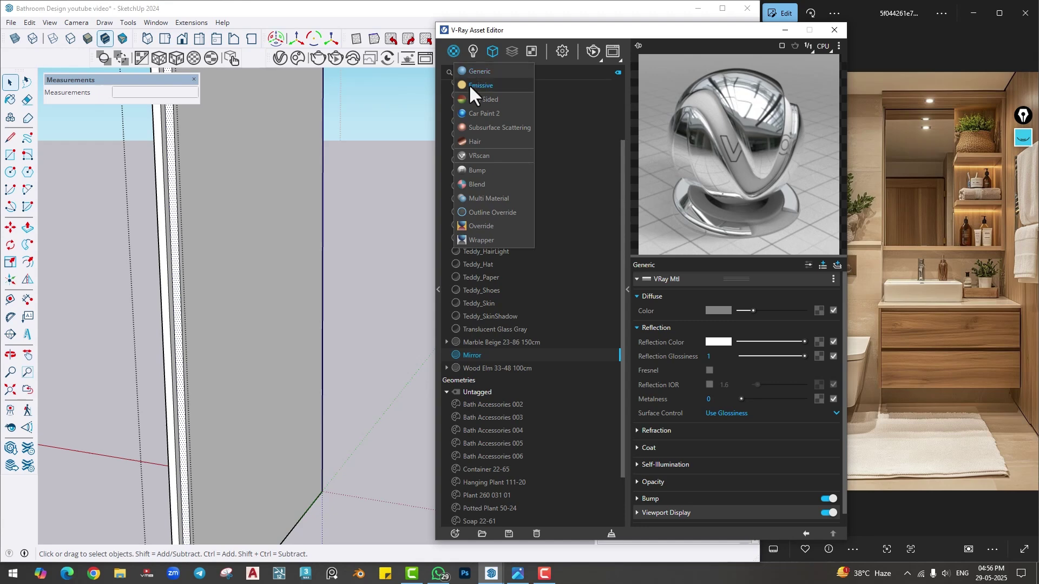
pyautogui.click(469, 84)
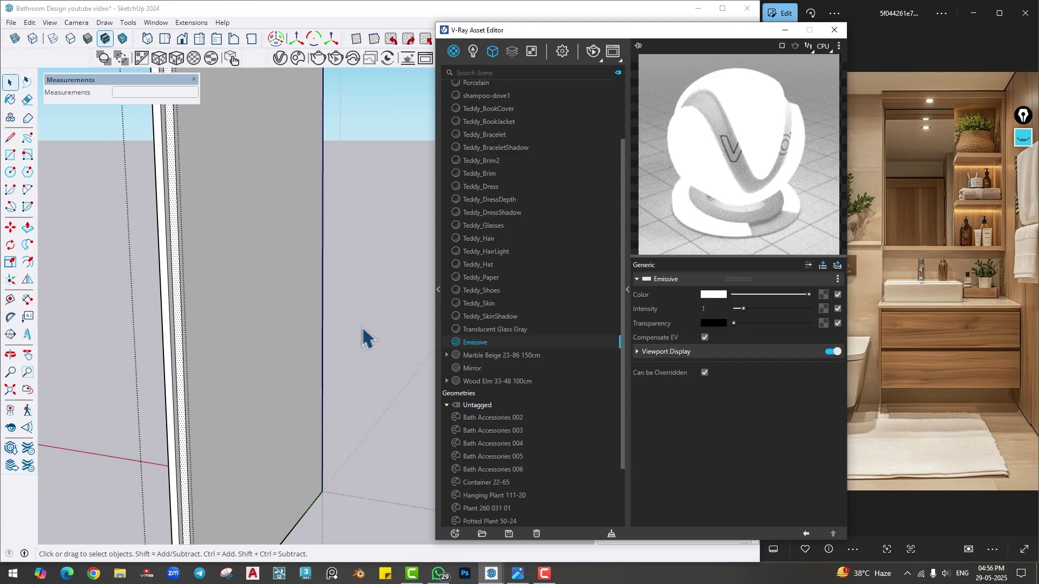
# - Apply the Emissive material to the selected strip face on the mirror's side
pyautogui.rightClick(466, 342)
pyautogui.click(488, 359)
pyautogui.doubleClick(711, 309)
pyautogui.rightClick(468, 342)
pyautogui.click(484, 360)
pyautogui.moveTo(360, 318); pyautogui.dragTo(239, 364, button='middle')
pyautogui.scroll(-8, 329, 309)
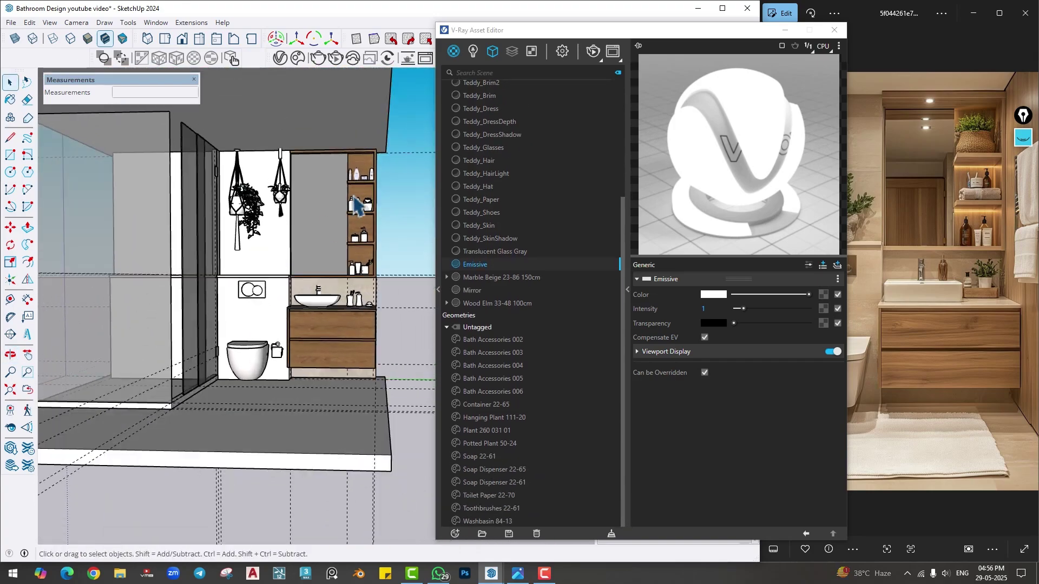
# - Open the back wall group and apply the Marble Beige 23-86 150cm material to all of its faces
pyautogui.scroll(3, 355, 206)
pyautogui.scroll(2, 330, 357)
pyautogui.moveTo(330, 357)
pyautogui.mouseDown(button='middle')
pyautogui.moveTo(301, 352)
pyautogui.moveTo(327, 348)
pyautogui.moveTo(260, 313)
pyautogui.mouseUp(button='middle')
pyautogui.moveTo(633, 34); pyautogui.dragTo(563, 28)
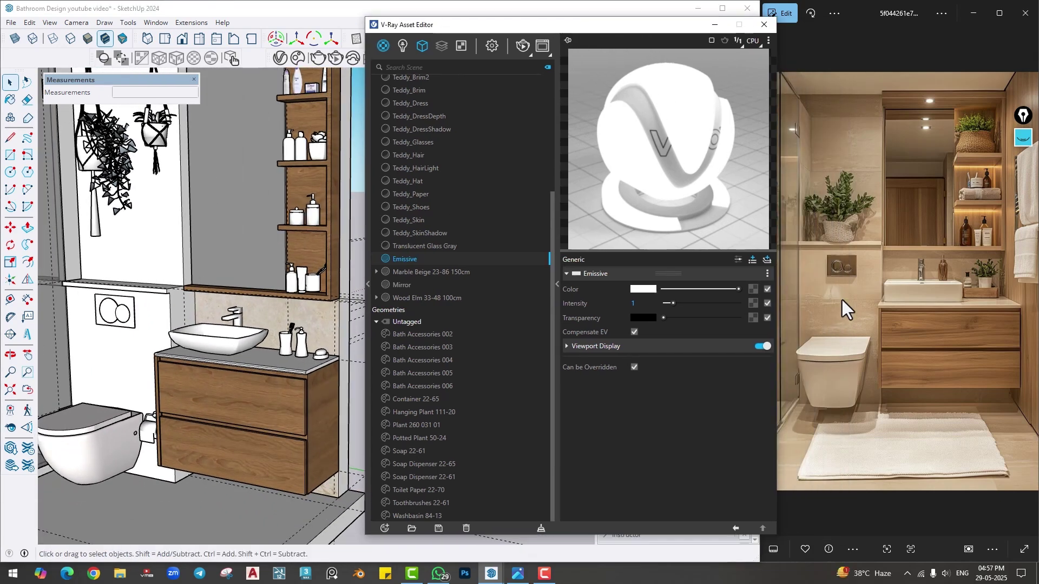
pyautogui.click(150, 341)
pyautogui.doubleClick(150, 340)
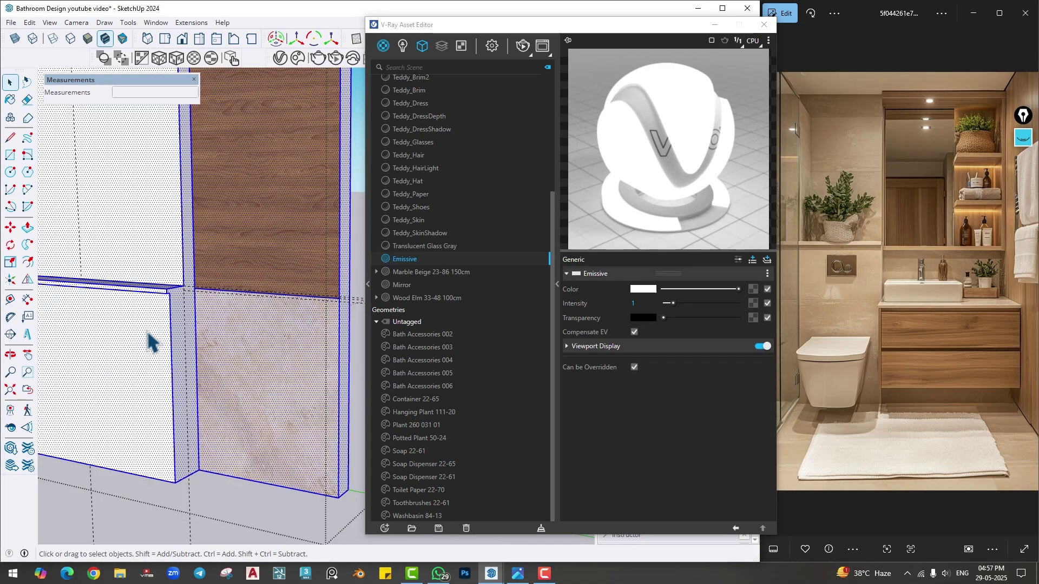
pyautogui.scroll(-2, 149, 341)
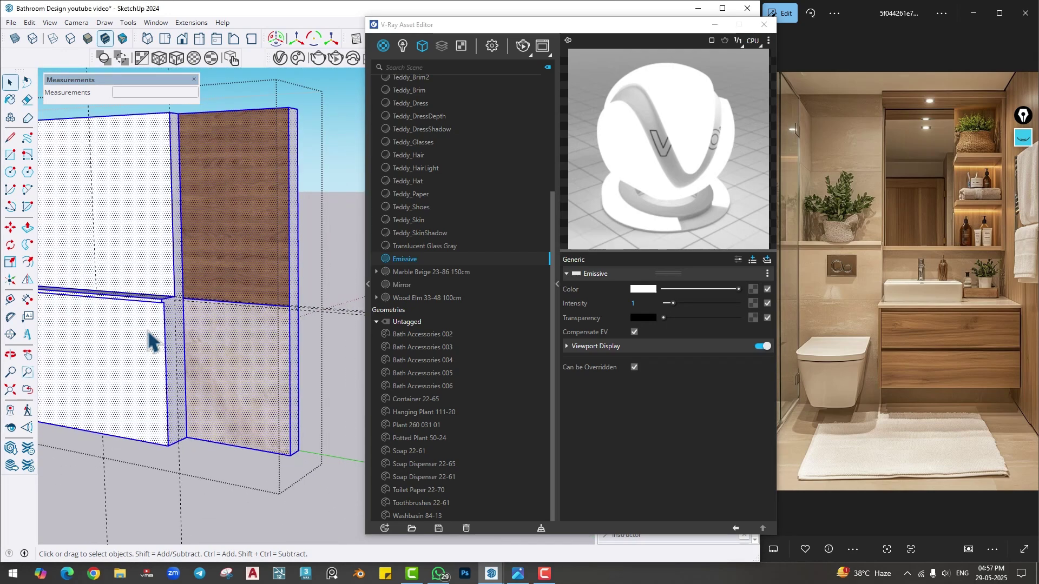
pyautogui.rightClick(405, 272)
pyautogui.click(418, 291)
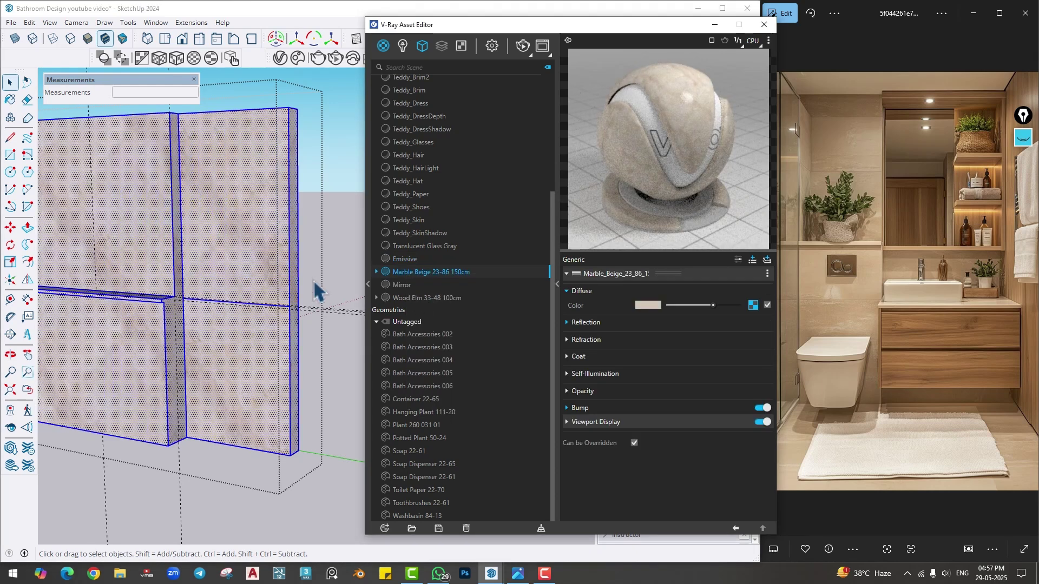
# - Apply the Wood Elm 33-48 100cm material to the upper wall face behind the mirror and shelves again
pyautogui.click(236, 235)
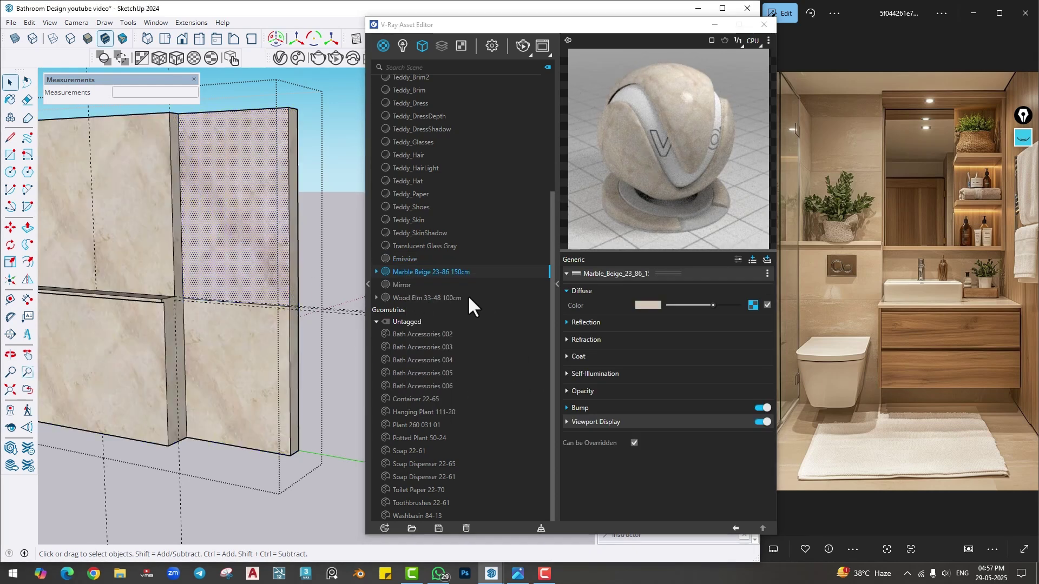
pyautogui.rightClick(408, 297)
pyautogui.click(426, 314)
pyautogui.moveTo(329, 273); pyautogui.dragTo(131, 189, button='middle')
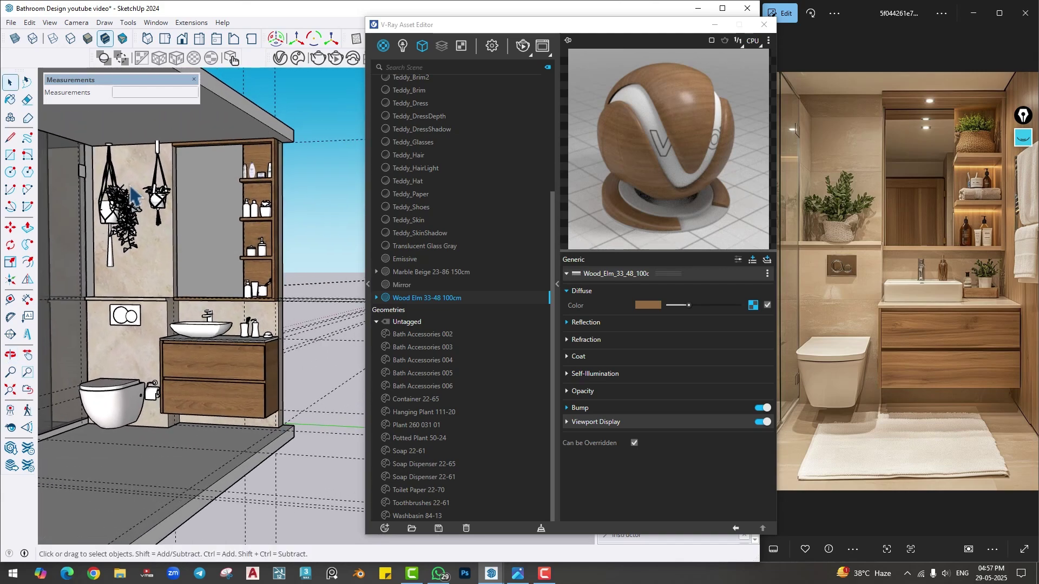
# - Open the narrow vertical post beside the shower glass and apply the Marble Beige 23-86 150cm material to all its faces
pyautogui.scroll(5, 129, 328)
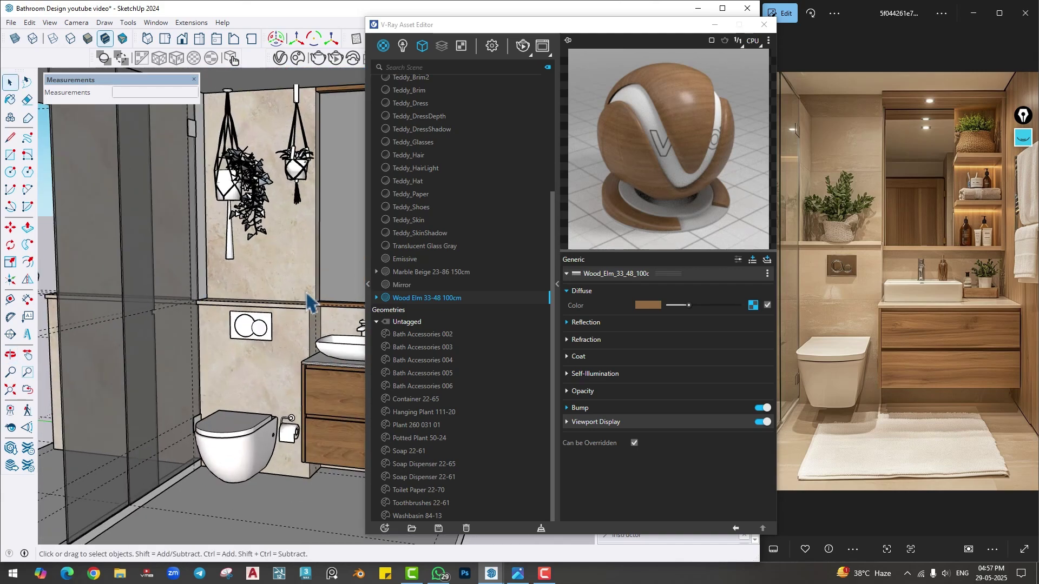
pyautogui.doubleClick(205, 265)
pyautogui.click(205, 265)
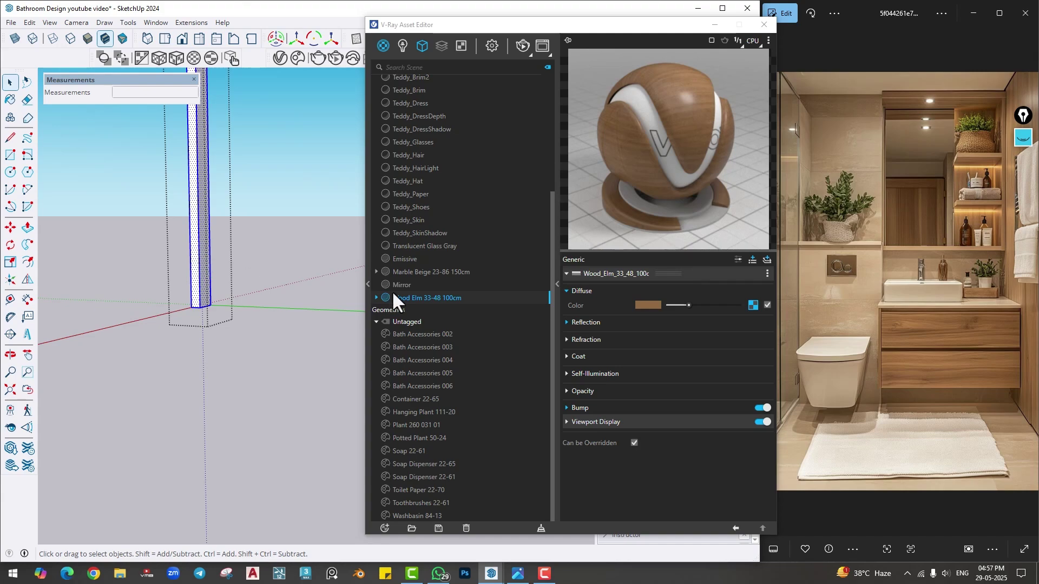
pyautogui.rightClick(399, 297)
pyautogui.click(407, 270)
pyautogui.rightClick(407, 271)
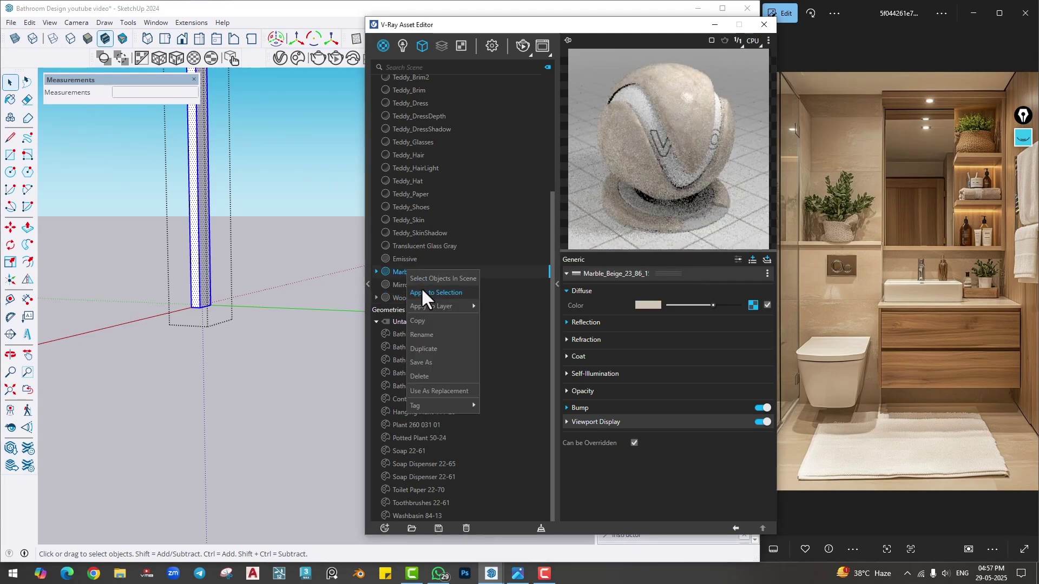
pyautogui.click(421, 292)
# - Sample the shower glass panel's material with Paint Bucket to bring up its settings in the V-Ray Asset Editor
pyautogui.moveTo(352, 259)
pyautogui.mouseDown(button='middle')
pyautogui.moveTo(273, 371)
pyautogui.moveTo(278, 359)
pyautogui.moveTo(243, 363)
pyautogui.moveTo(196, 290)
pyautogui.moveTo(190, 359)
pyautogui.moveTo(130, 302)
pyautogui.mouseUp(button='middle')
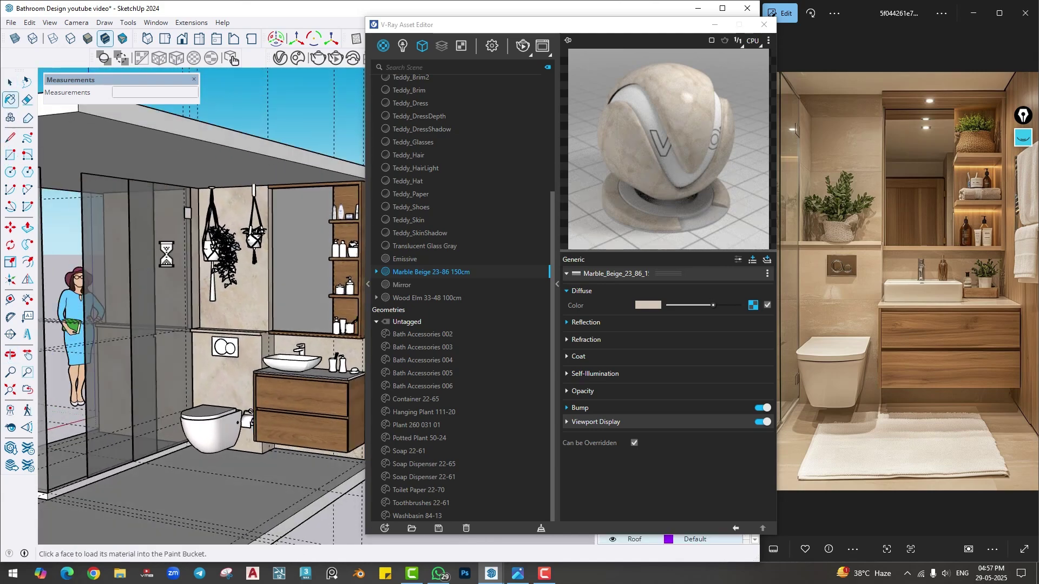
pyautogui.keyDown('alt'); pyautogui.click(169, 254); pyautogui.keyUp('alt')
pyautogui.click(660, 271)
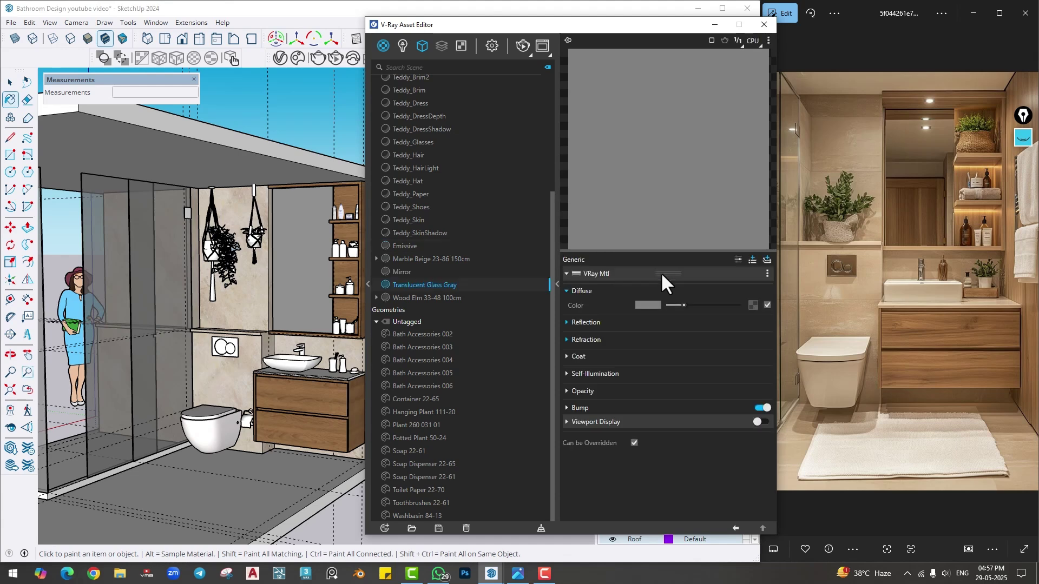
# - Set the Translucent Glass Gray material's refraction color to white and its refraction IOR to 1.2
pyautogui.moveTo(714, 353); pyautogui.dragTo(743, 352)
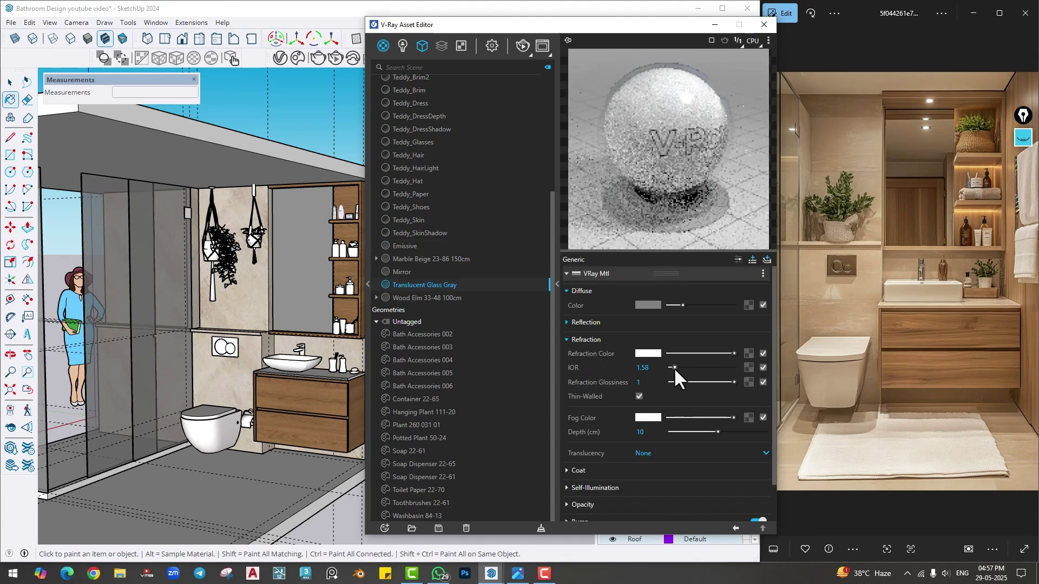
pyautogui.click(648, 367)
pyautogui.write('1.2')
pyautogui.press('Return')
# - Make the glass material's reflection color white, switch surface control to Use Glossiness and disable the separate Reflection IOR
pyautogui.click(585, 322)
pyautogui.moveTo(697, 336); pyautogui.dragTo(748, 337)
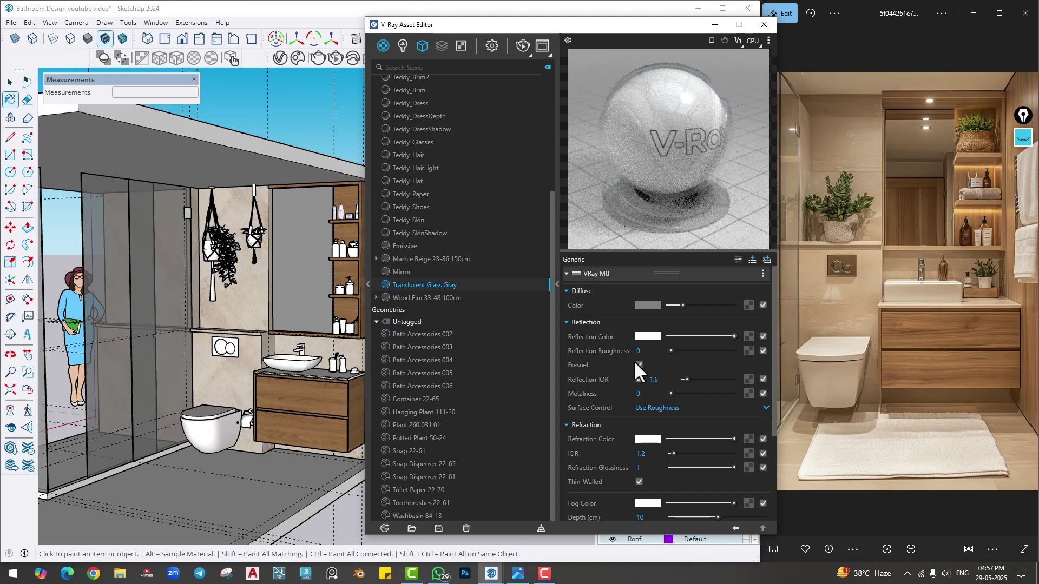
pyautogui.click(652, 407)
pyautogui.click(657, 422)
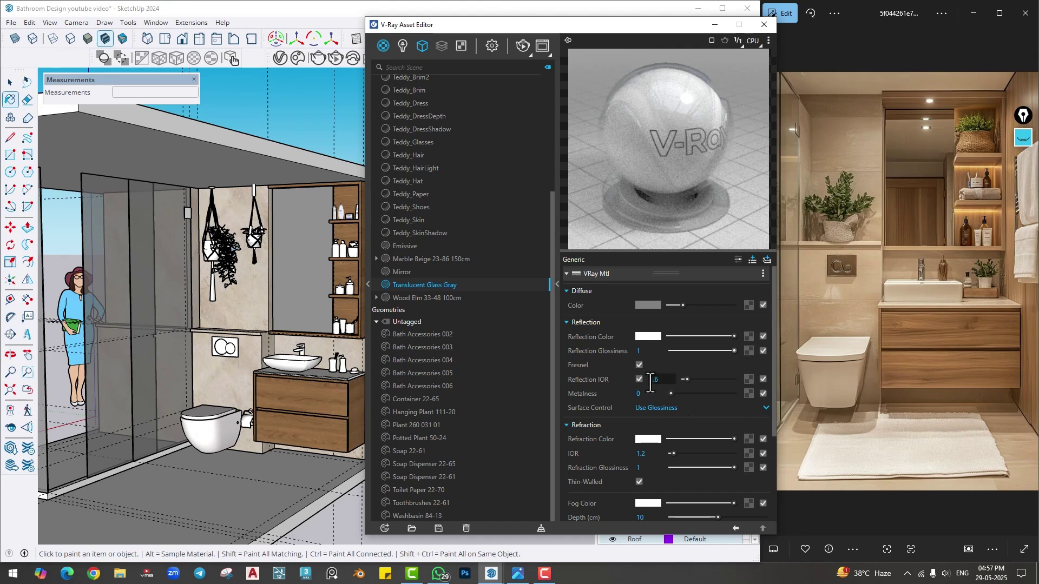
pyautogui.click(639, 379)
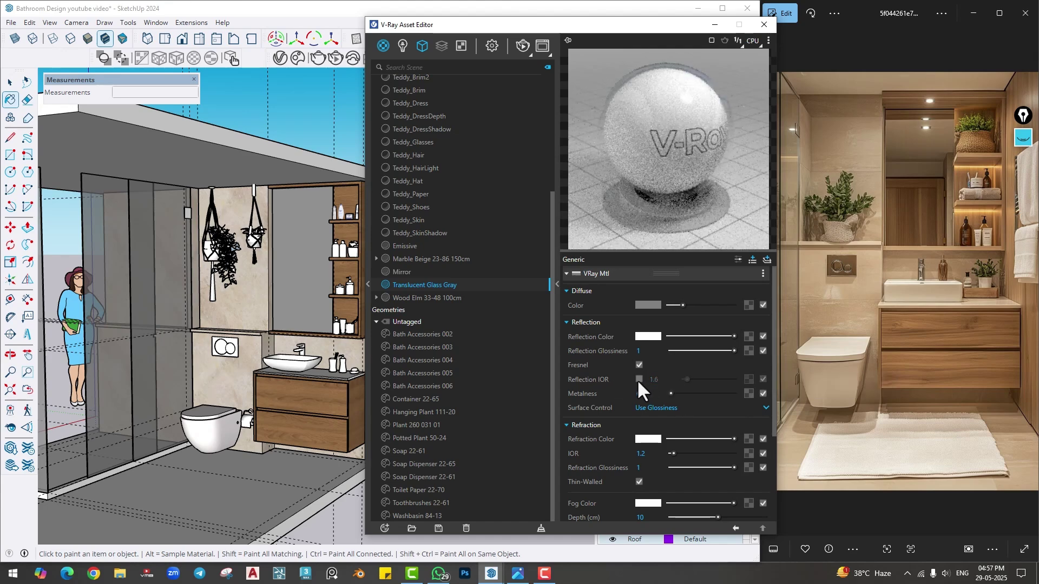
# - Set the glass material's fog color to a light gray of about 0.757 and its fog depth to 16.827 cm
pyautogui.scroll(-3, 614, 413)
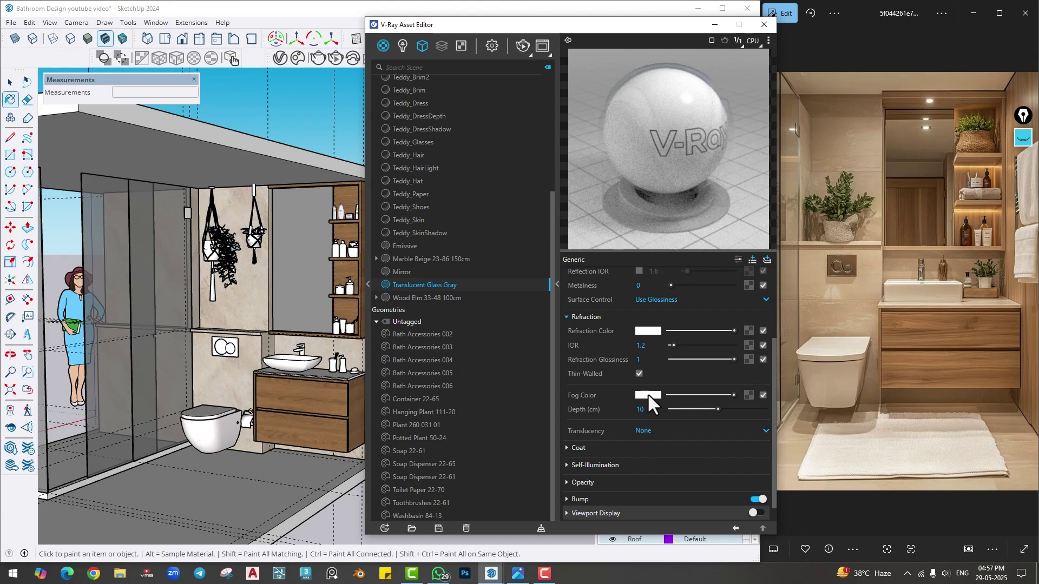
pyautogui.click(647, 395)
pyautogui.click(361, 282)
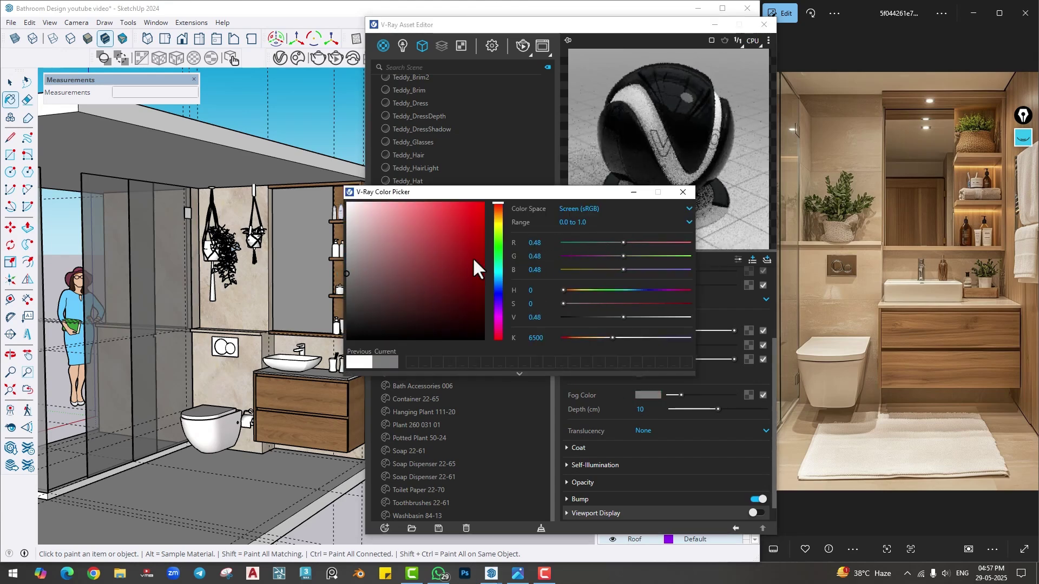
pyautogui.moveTo(478, 267); pyautogui.dragTo(342, 243)
pyautogui.click(681, 190)
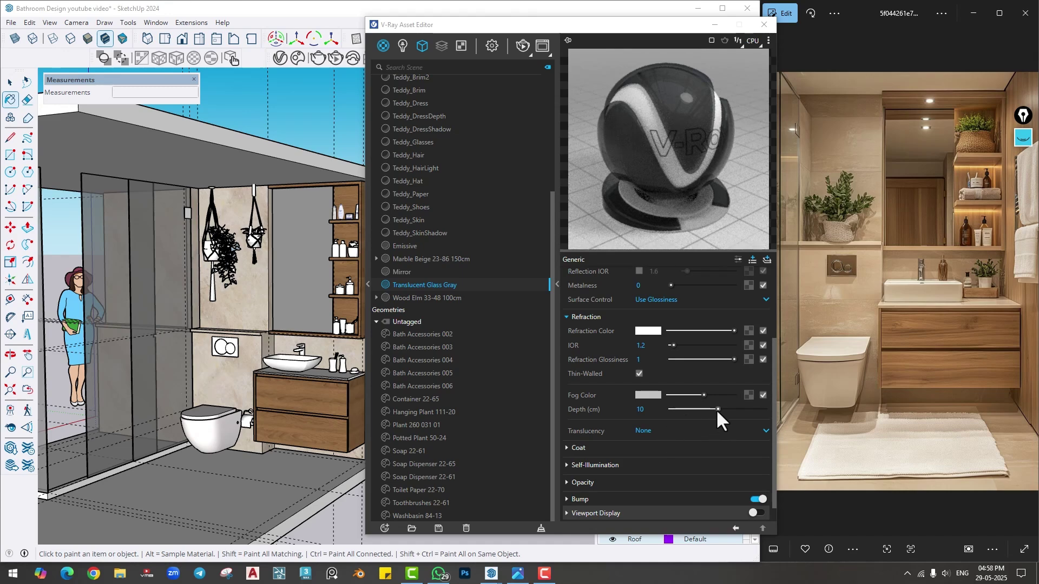
pyautogui.moveTo(715, 408); pyautogui.dragTo(749, 407)
# - Enable the glass material's separate Reflection IOR and set it to about 2.25
pyautogui.scroll(3, 736, 385)
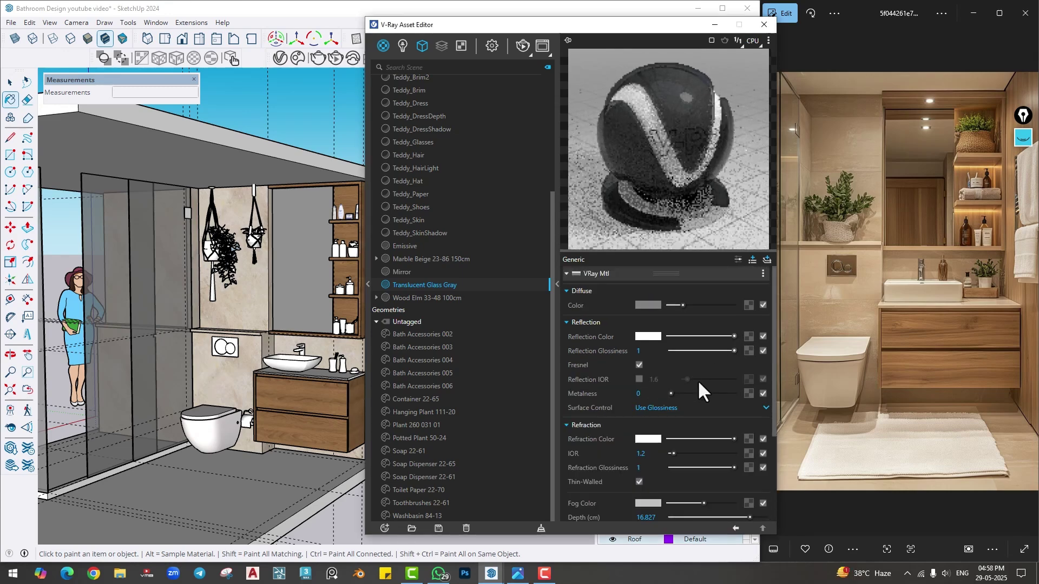
pyautogui.click(639, 379)
pyautogui.click(683, 379)
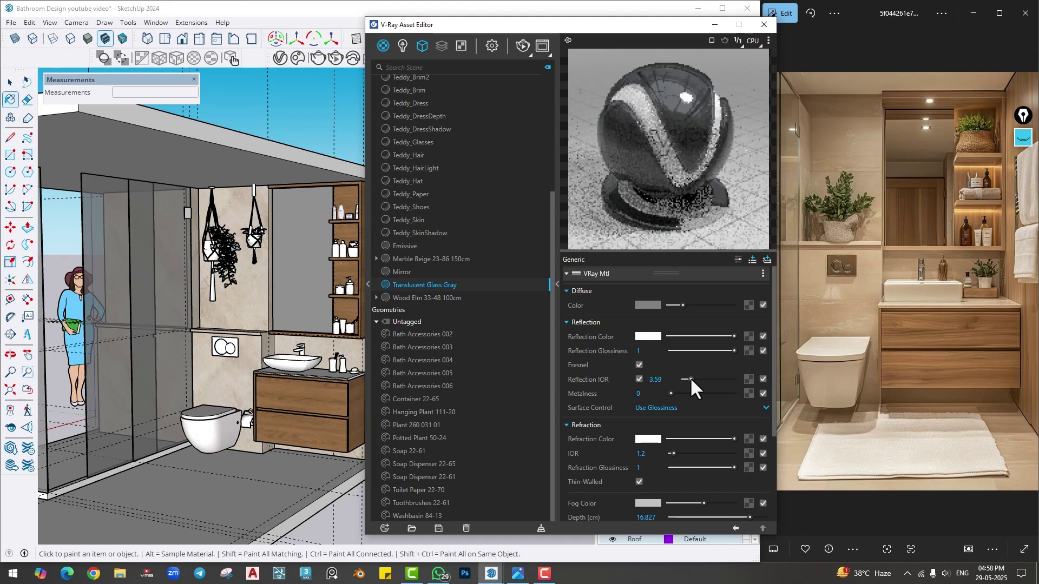
pyautogui.moveTo(683, 377); pyautogui.dragTo(687, 377)
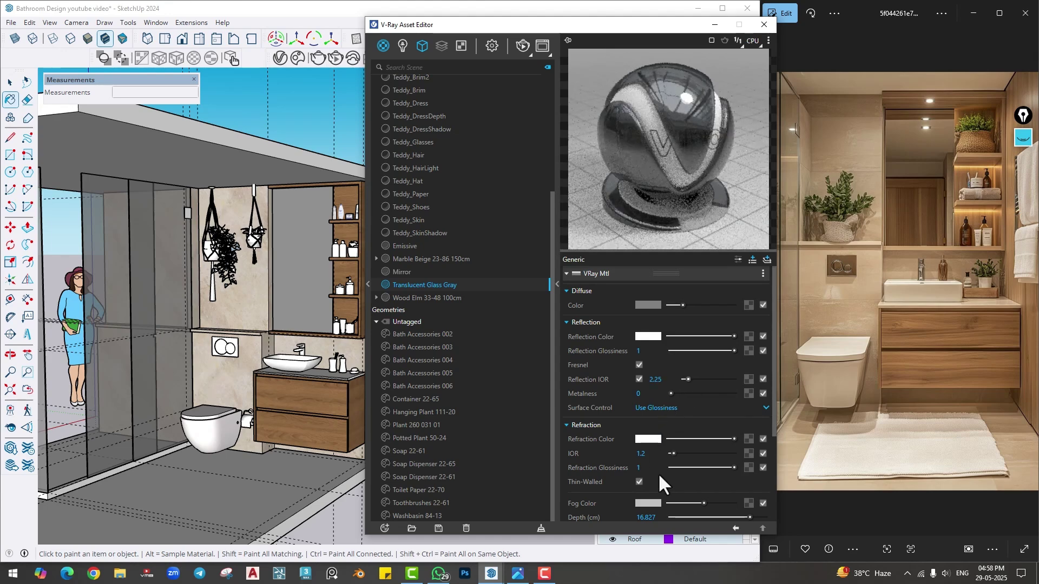
# - Set the glass material's fog depth to 30 cm and lighten its fog color to near white
pyautogui.scroll(-3, 613, 467)
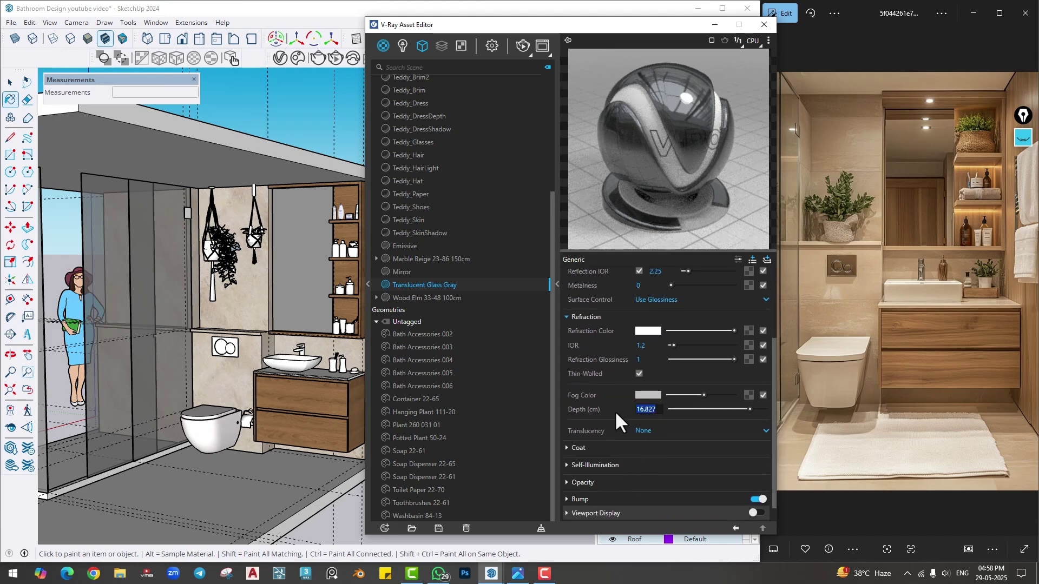
pyautogui.write('30')
pyautogui.press('Return')
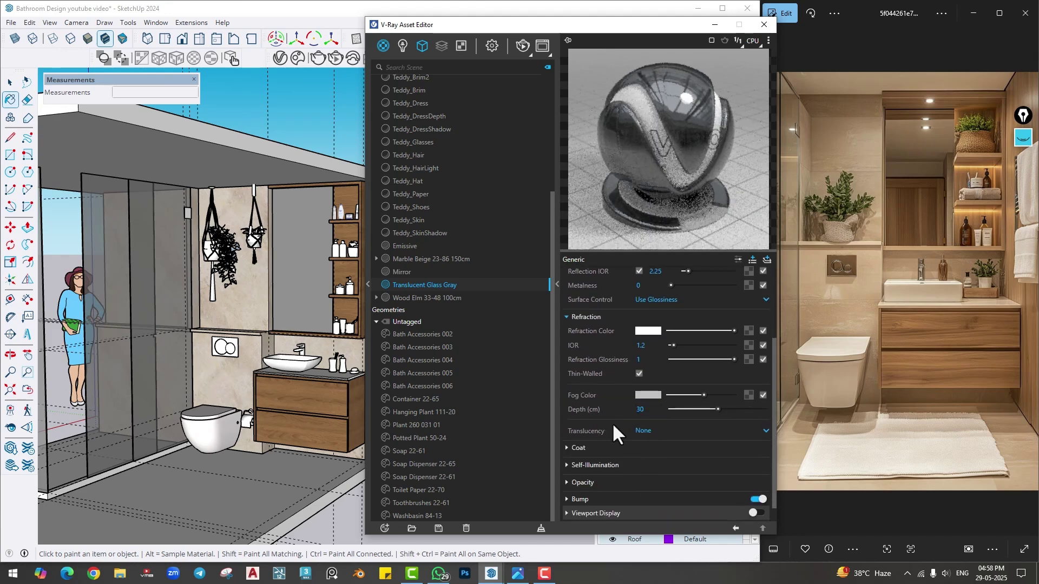
pyautogui.click(645, 395)
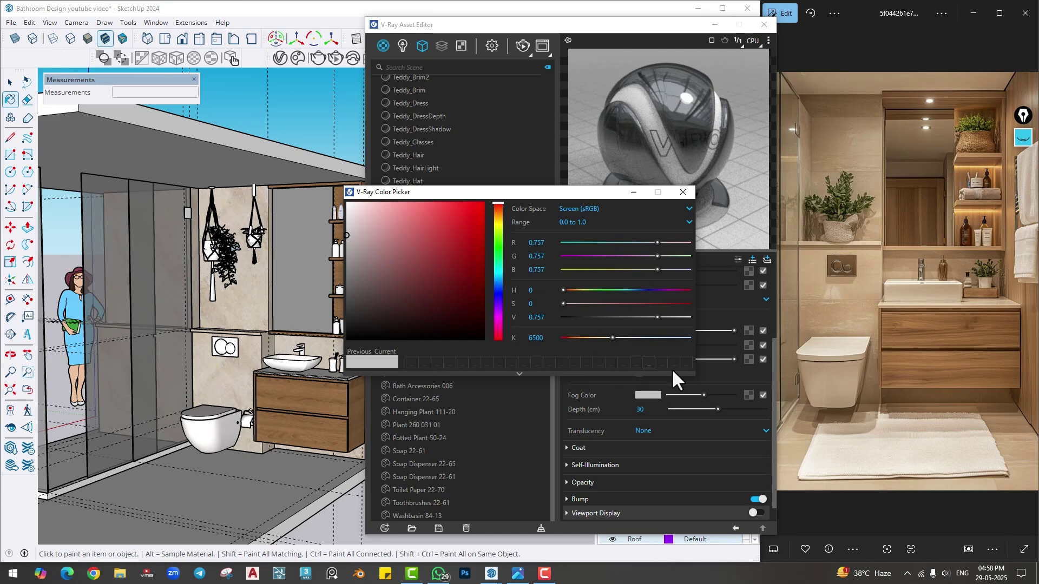
pyautogui.click(683, 192)
pyautogui.moveTo(705, 395); pyautogui.dragTo(721, 395)
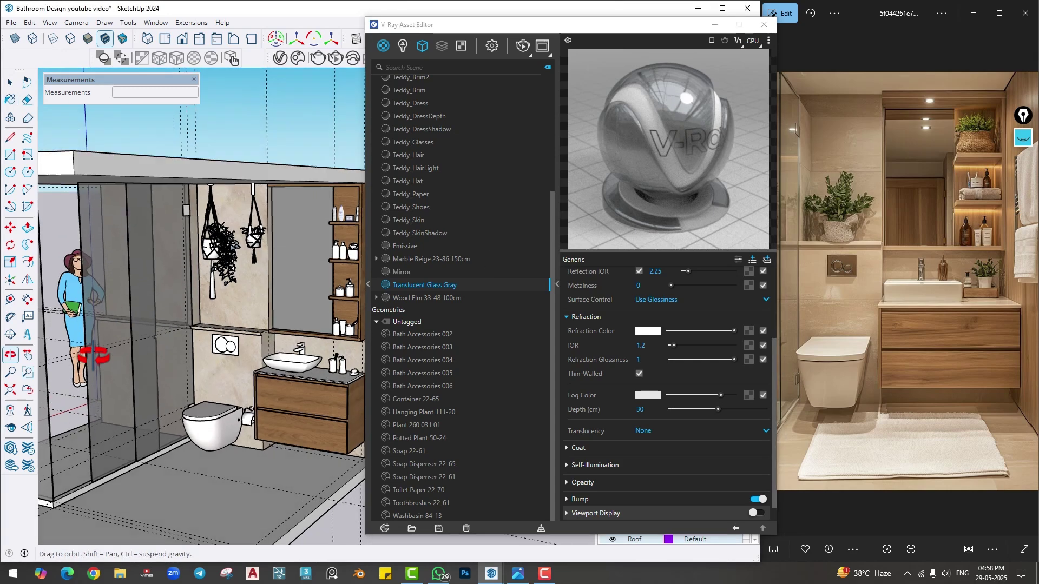
# - Create a new Generic V-Ray material and apply it to the upper bracket on the post beside the shower glass
pyautogui.scroll(3, 173, 265)
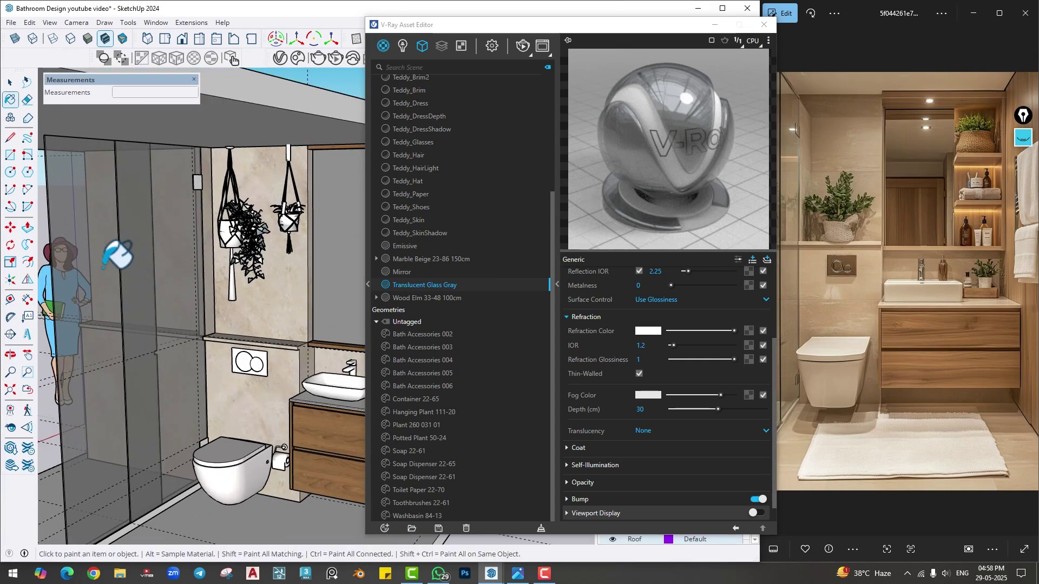
pyautogui.scroll(-3, 158, 310)
pyautogui.click(9, 82)
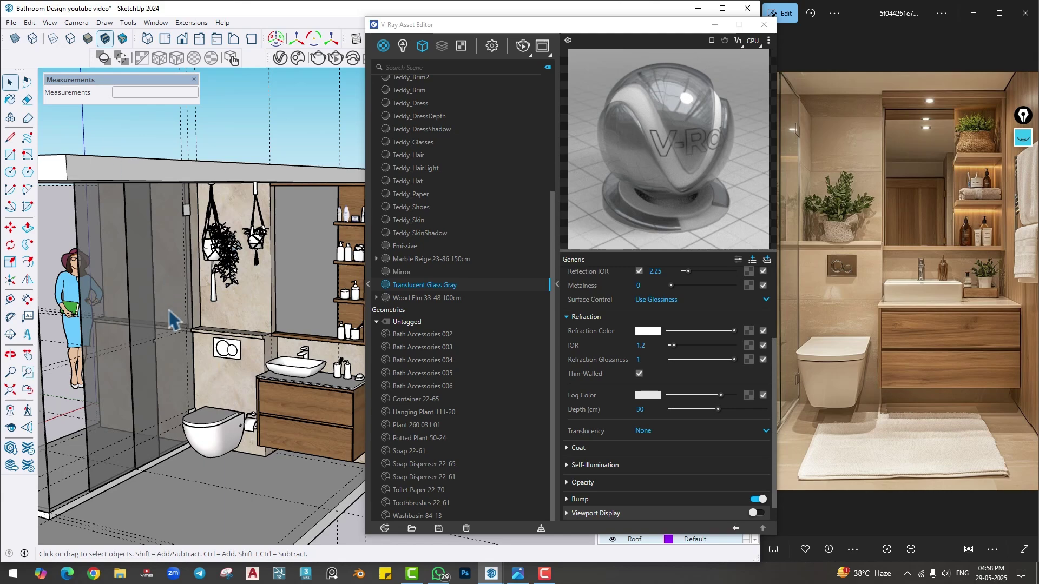
pyautogui.scroll(5, 169, 319)
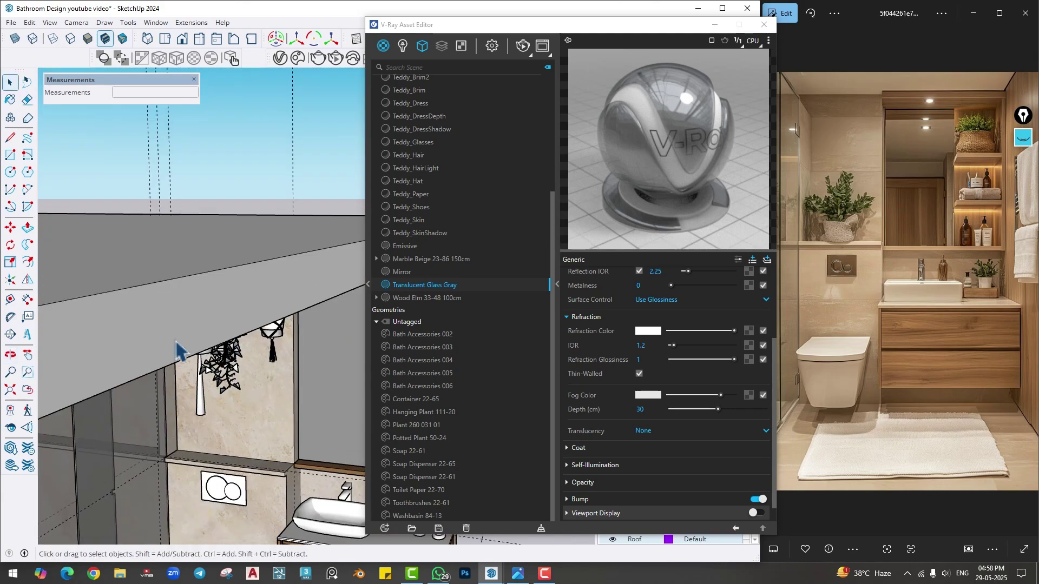
pyautogui.scroll(5, 175, 351)
pyautogui.moveTo(226, 407); pyautogui.dragTo(161, 353, button='middle')
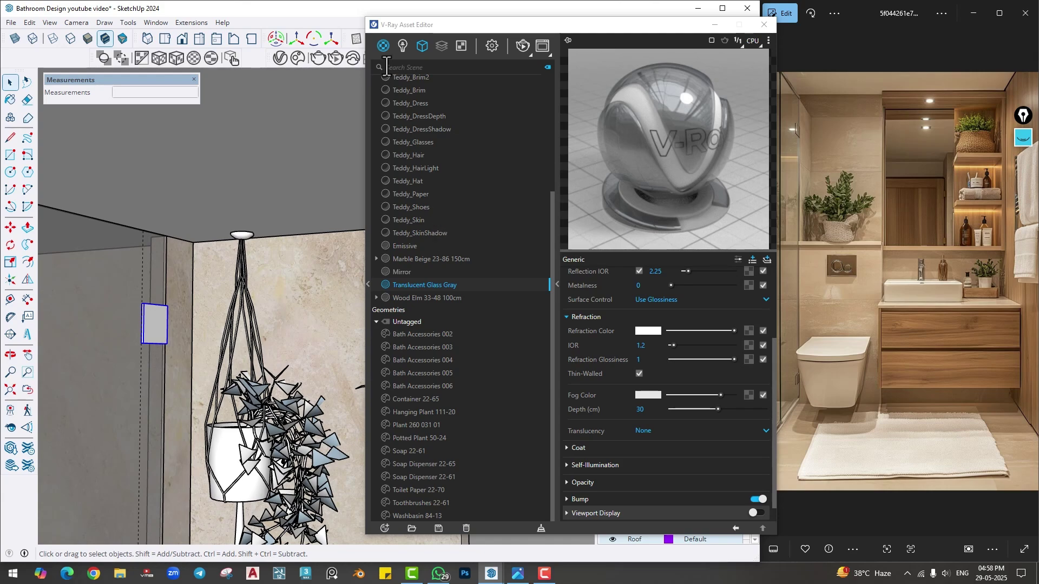
pyautogui.click(383, 46)
pyautogui.click(414, 91)
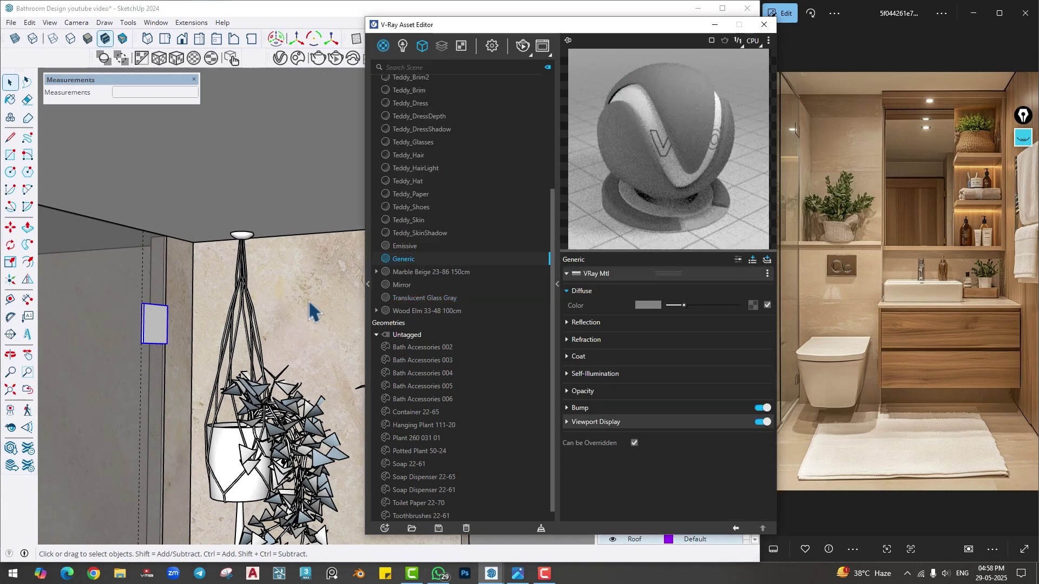
pyautogui.rightClick(405, 266)
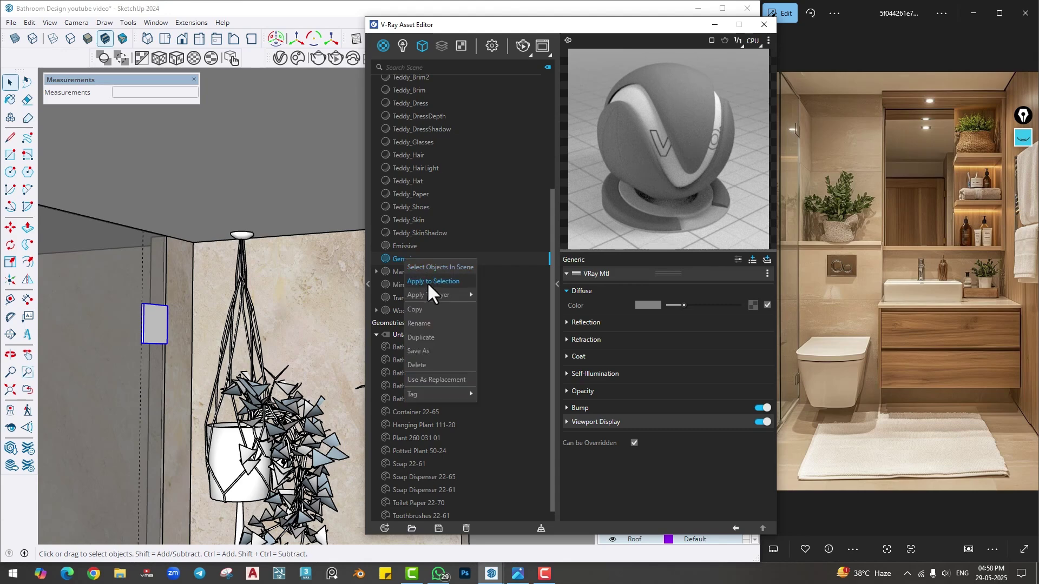
pyautogui.click(429, 282)
# - Give the bracket's Generic material a white reflection color, turn off Fresnel and set metalness to about 0.65
pyautogui.click(587, 323)
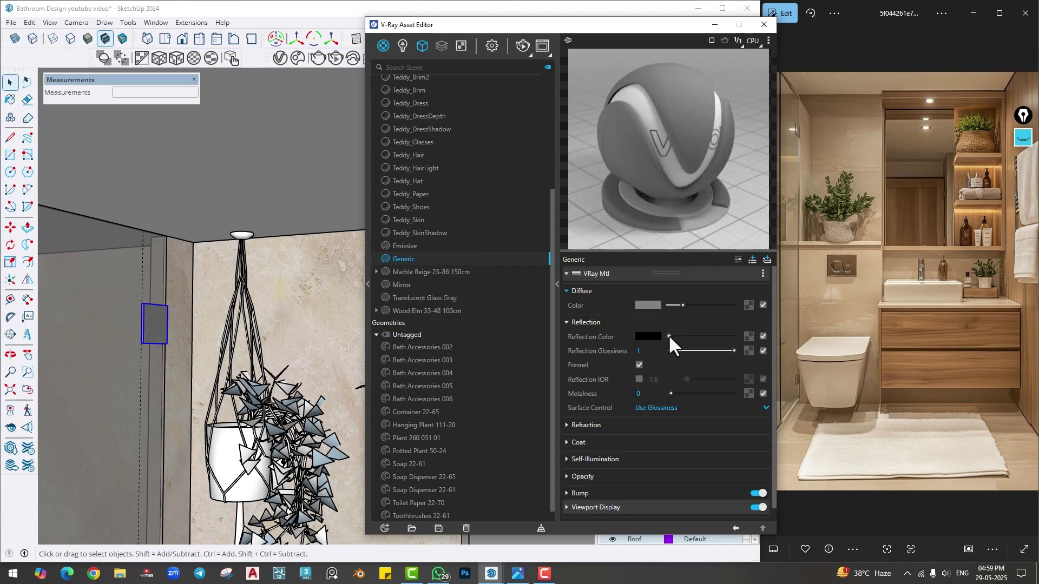
pyautogui.moveTo(670, 337); pyautogui.dragTo(733, 337)
pyautogui.click(639, 365)
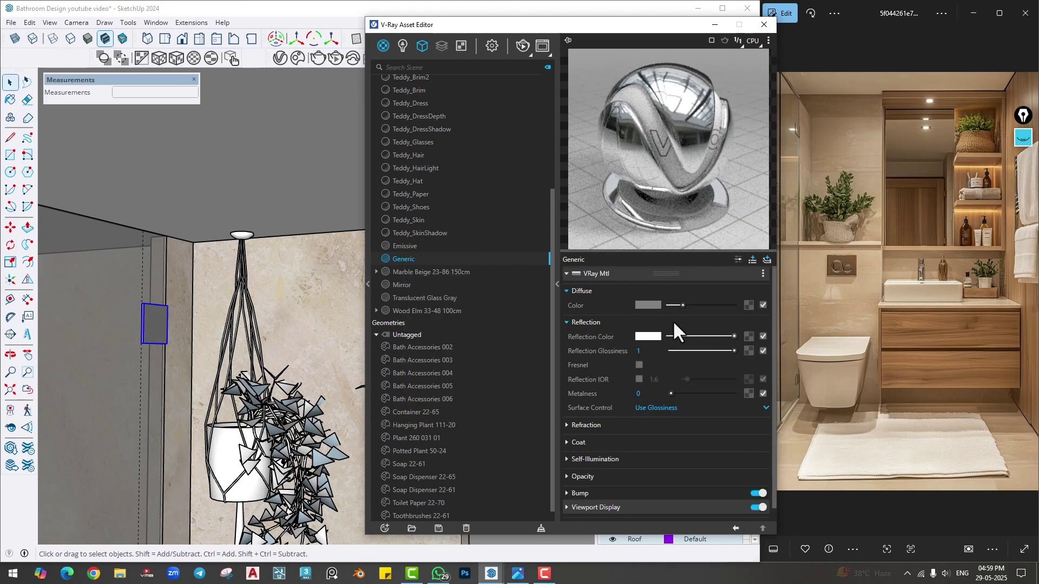
pyautogui.moveTo(671, 393); pyautogui.dragTo(711, 393)
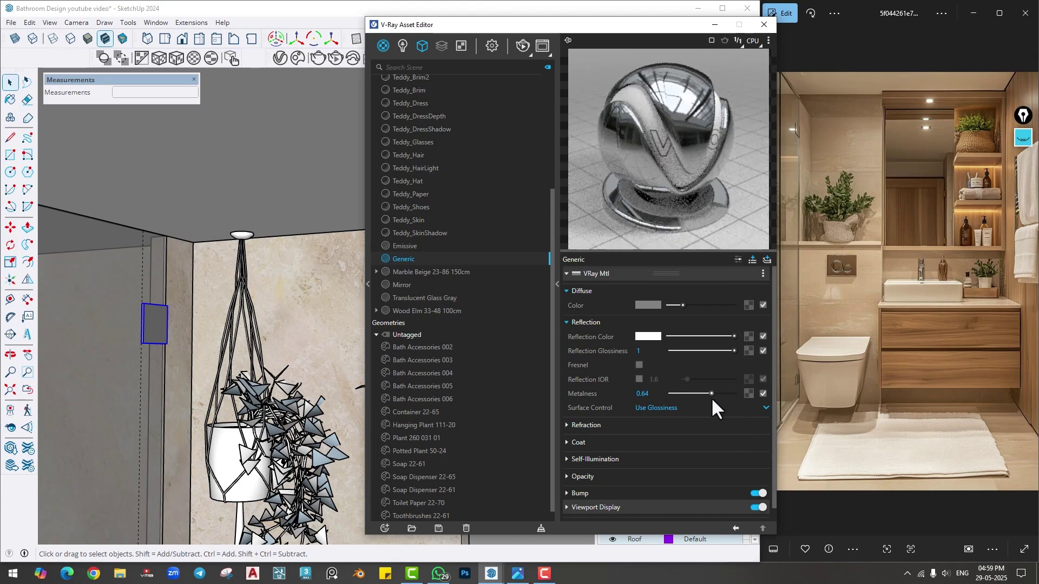
# - Apply the Generic metal material to the lower shower glass bracket beside the toilet
pyautogui.scroll(-3, 260, 351)
pyautogui.keyDown('shift'); pyautogui.moveTo(266, 460); pyautogui.dragTo(224, 238, button='middle'); pyautogui.keyUp('shift')
pyautogui.scroll(1, 197, 316)
pyautogui.moveTo(209, 319)
pyautogui.mouseDown(button='middle')
pyautogui.moveTo(239, 315)
pyautogui.moveTo(283, 397)
pyautogui.mouseUp(button='middle')
pyautogui.scroll(3, 232, 394)
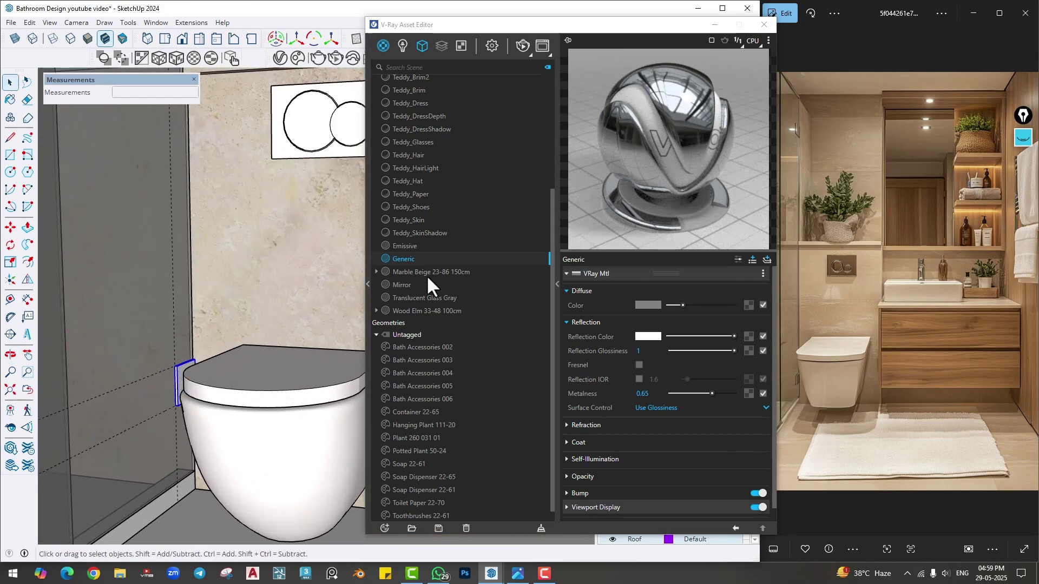
pyautogui.rightClick(407, 253)
pyautogui.click(419, 271)
# - Create a second Generic V-Ray material and apply it to all faces inside the flush plate component above the toilet
pyautogui.scroll(-2, 217, 390)
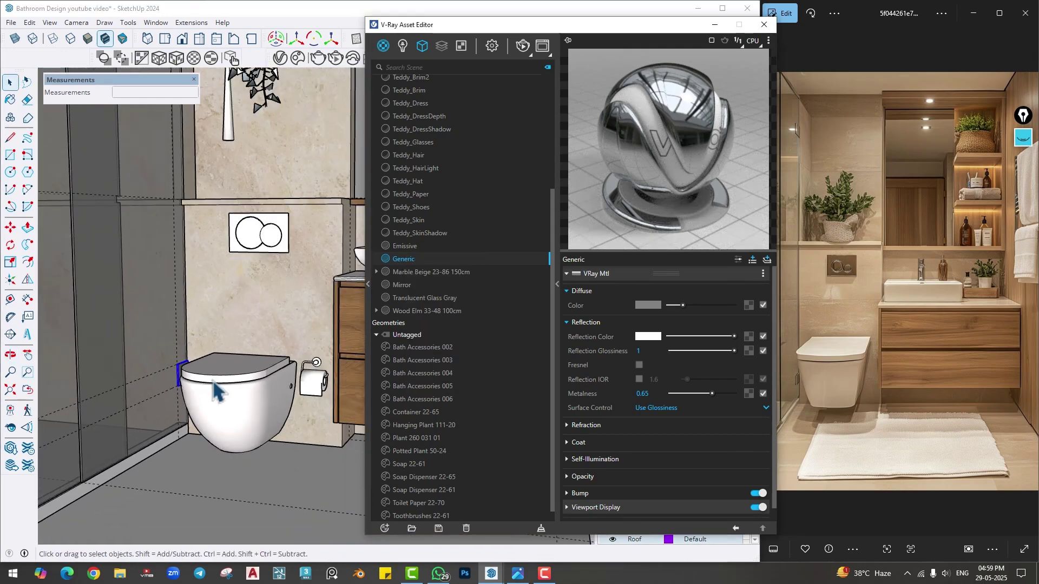
pyautogui.scroll(3, 238, 351)
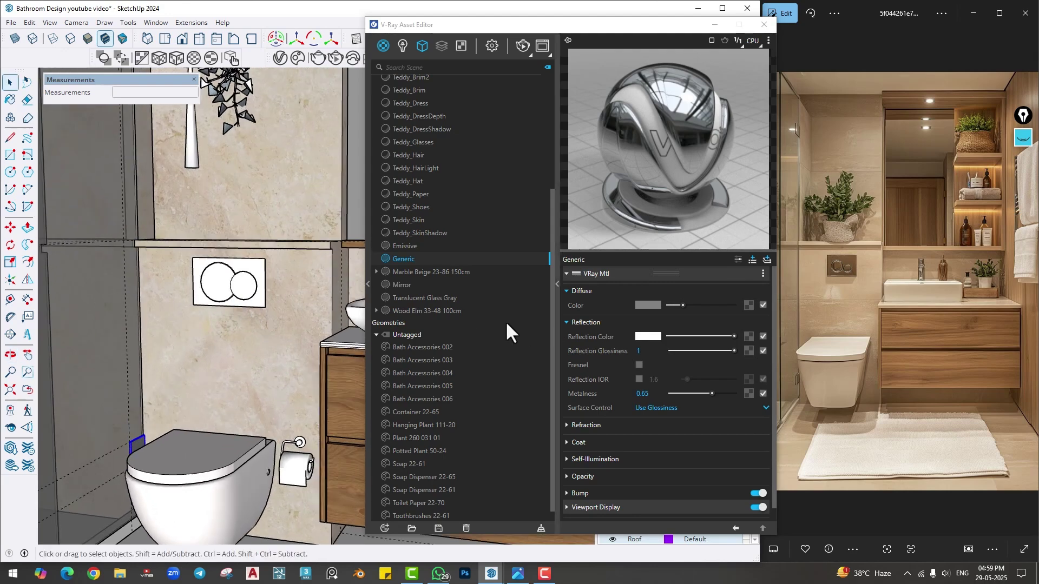
pyautogui.scroll(2, 238, 286)
pyautogui.scroll(1, 238, 276)
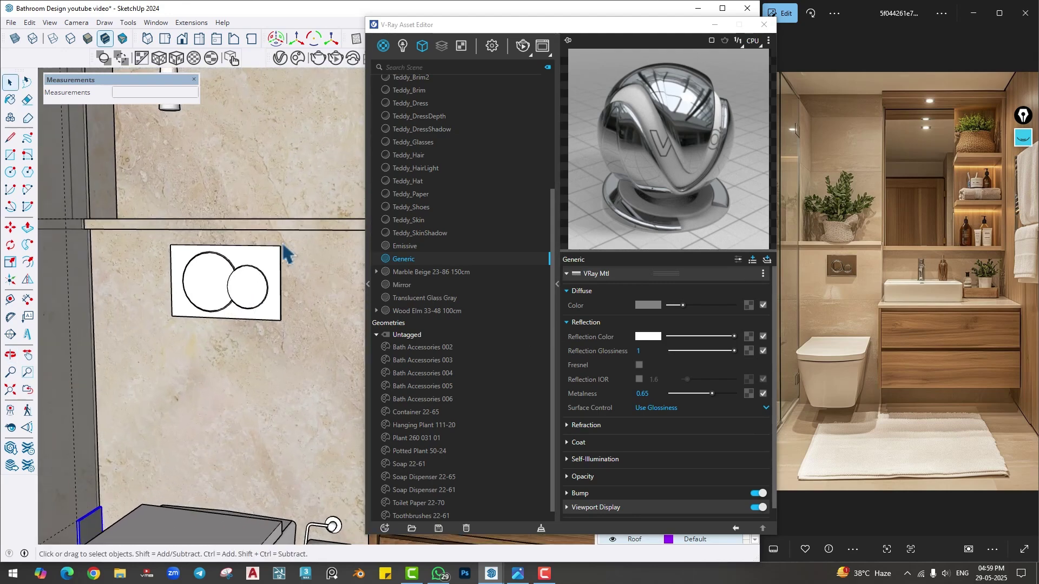
pyautogui.click(386, 47)
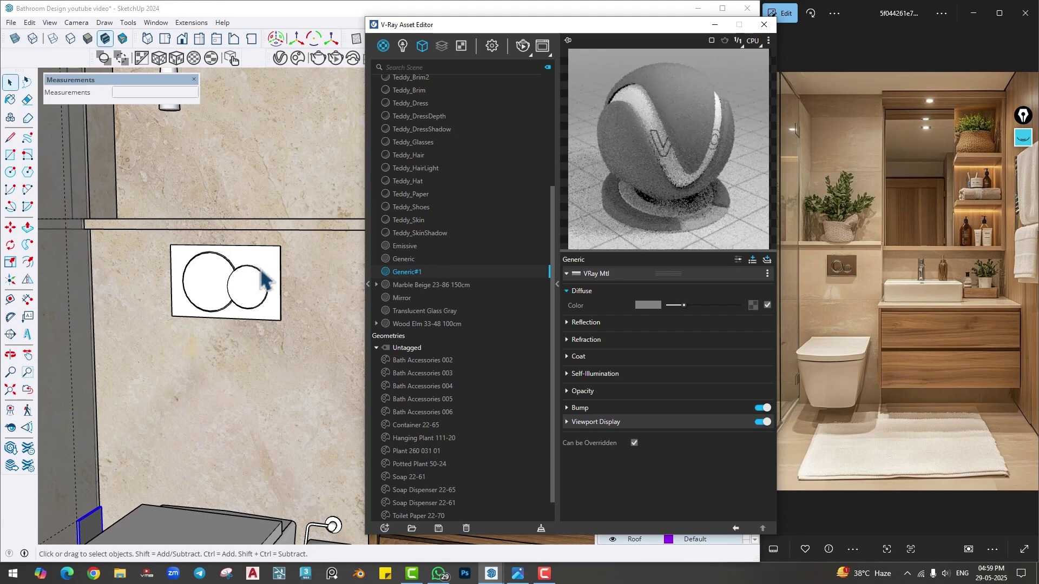
pyautogui.scroll(2, 267, 278)
pyautogui.click(262, 283)
pyautogui.doubleClick(238, 289)
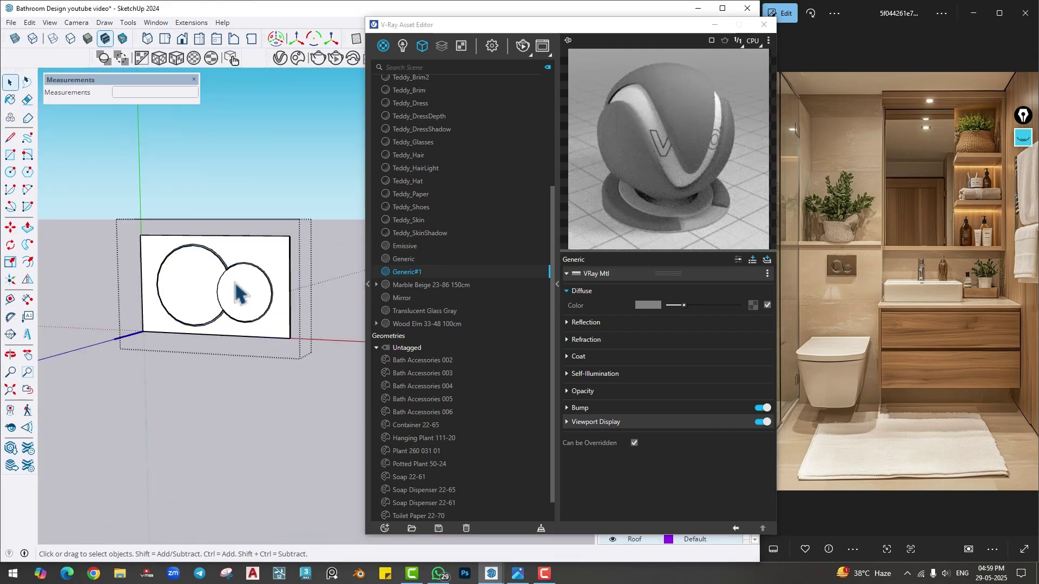
pyautogui.doubleClick(238, 289)
pyautogui.rightClick(411, 271)
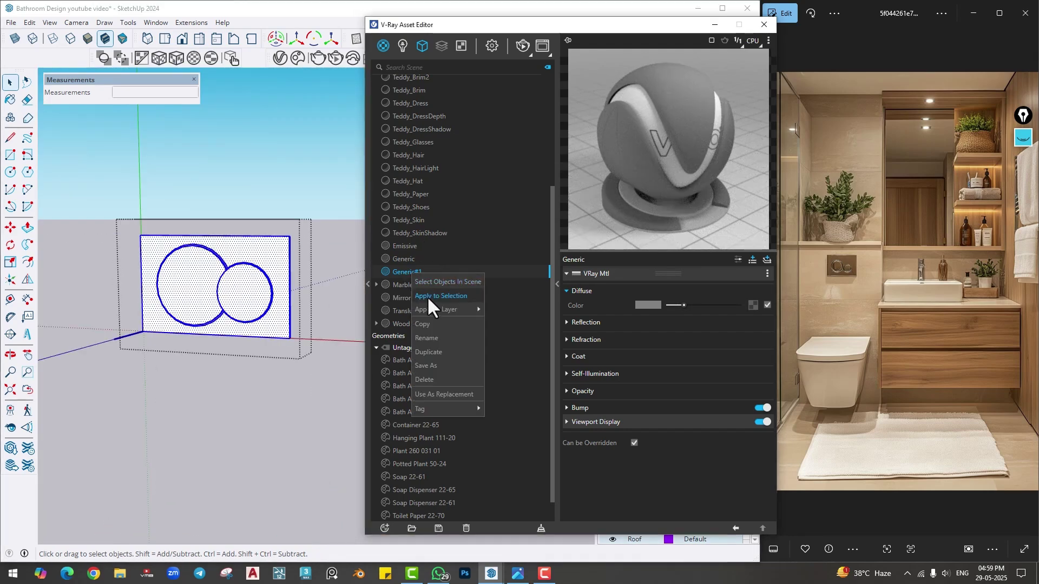
pyautogui.click(426, 296)
# - Try a white reflection color, metalness 1 and a separate Reflection IOR on the flush plate's Generic#1 material
pyautogui.click(591, 324)
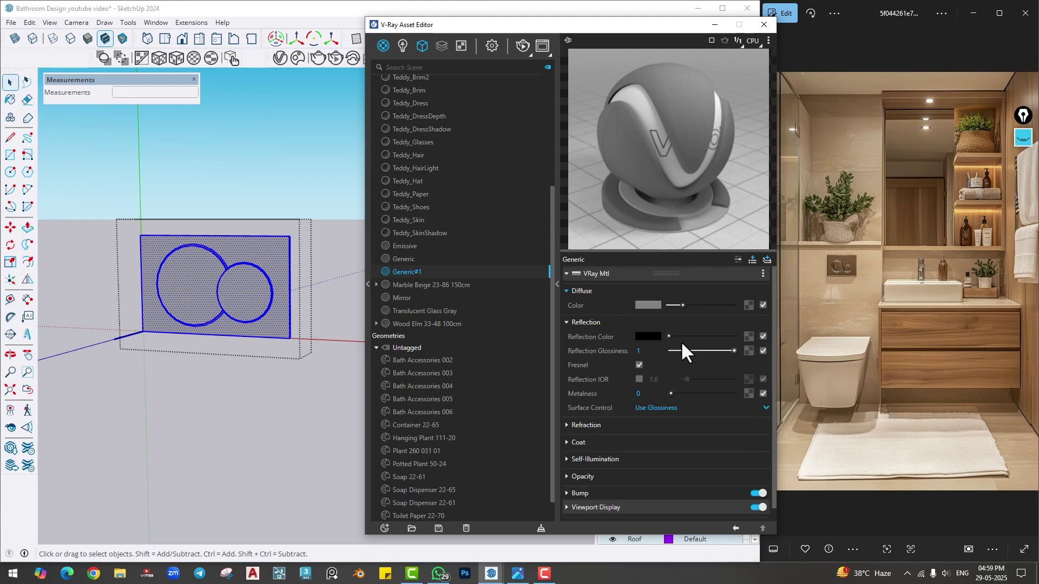
pyautogui.moveTo(665, 336); pyautogui.dragTo(741, 339)
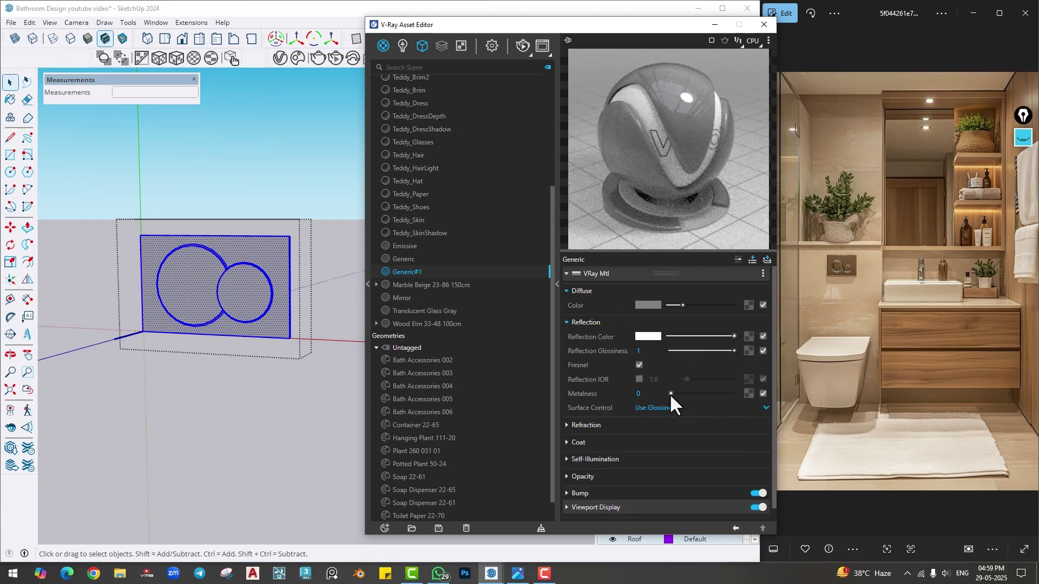
pyautogui.moveTo(671, 394); pyautogui.dragTo(737, 394)
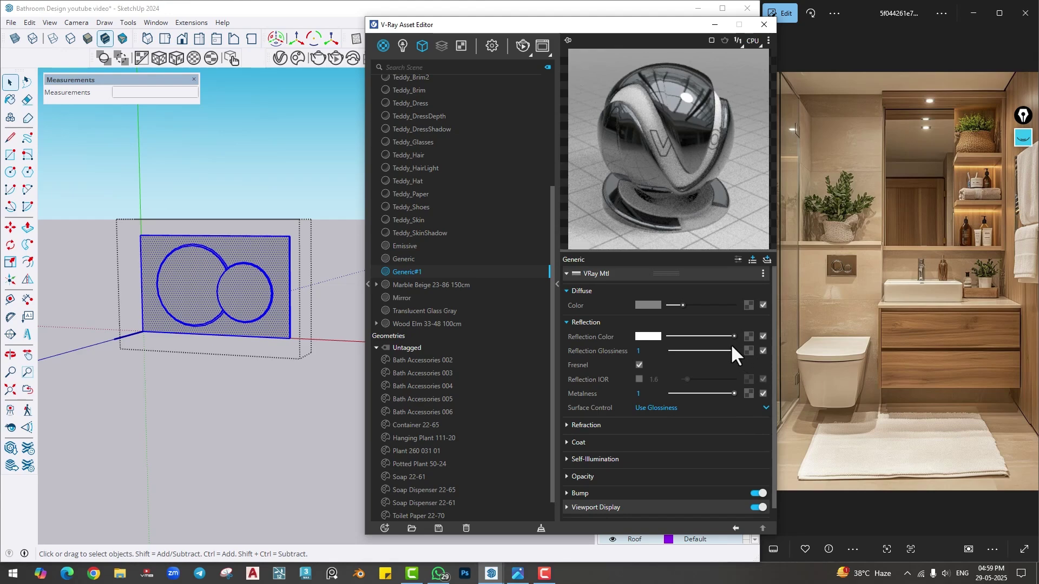
pyautogui.moveTo(733, 336); pyautogui.dragTo(663, 339)
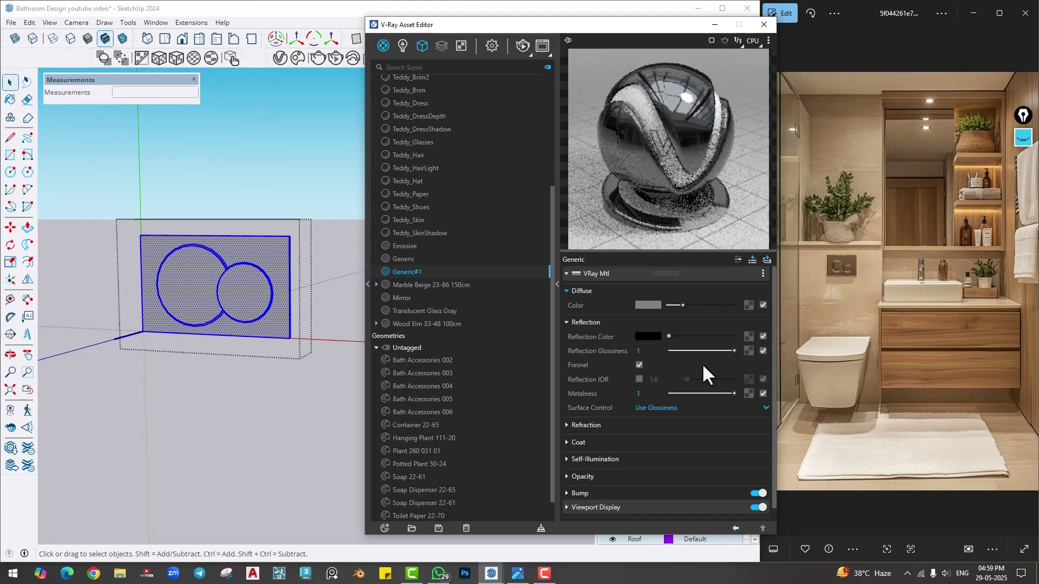
pyautogui.click(639, 379)
pyautogui.moveTo(686, 380); pyautogui.dragTo(659, 397)
pyautogui.click(639, 379)
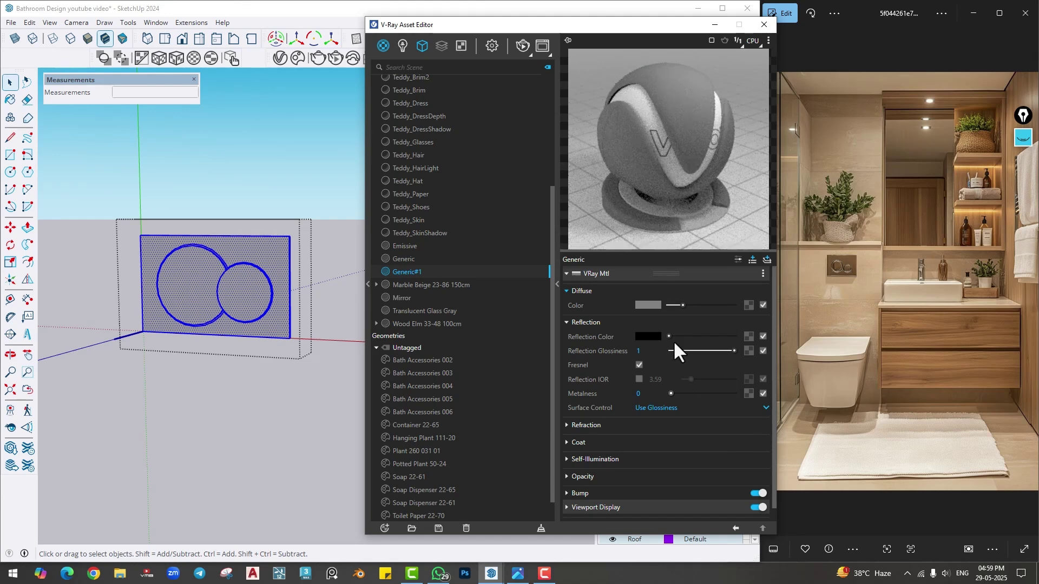
# - Give the flush plate's Generic#1 material a white reflection color, turn off Fresnel and set reflection glossiness to 0.98
pyautogui.moveTo(697, 335); pyautogui.dragTo(744, 332)
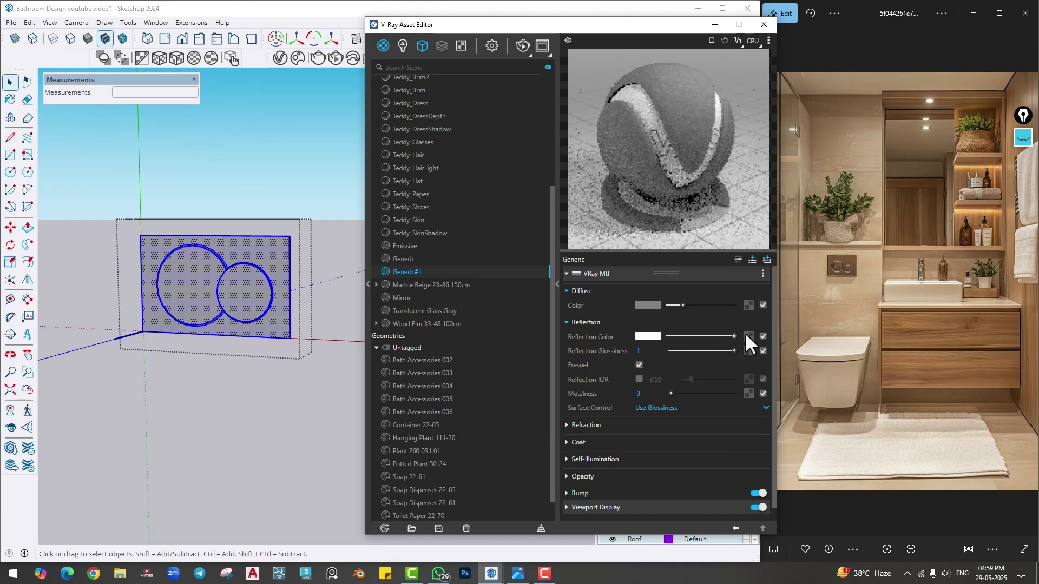
pyautogui.click(639, 365)
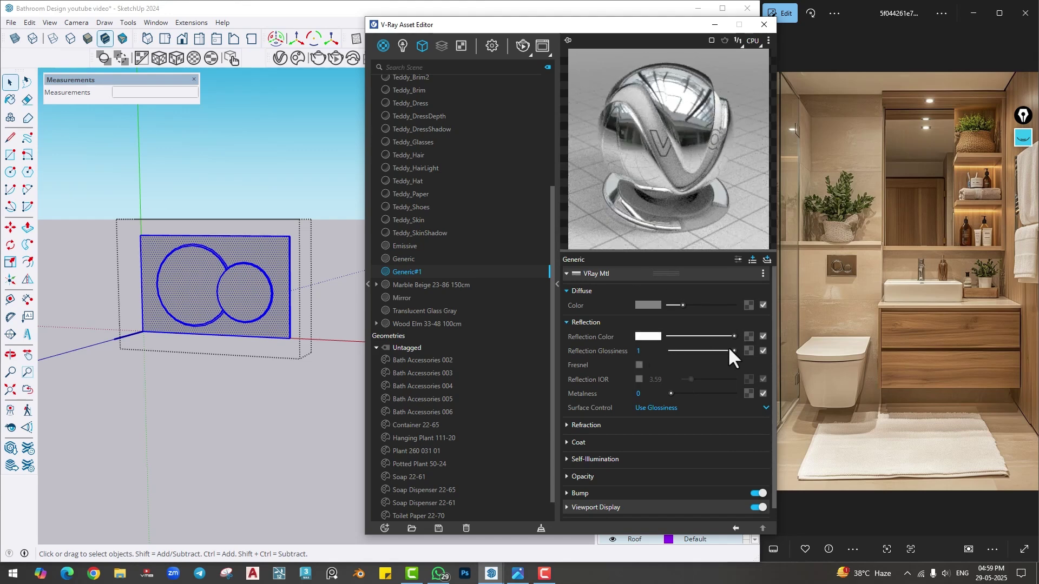
pyautogui.moveTo(730, 350); pyautogui.dragTo(727, 350)
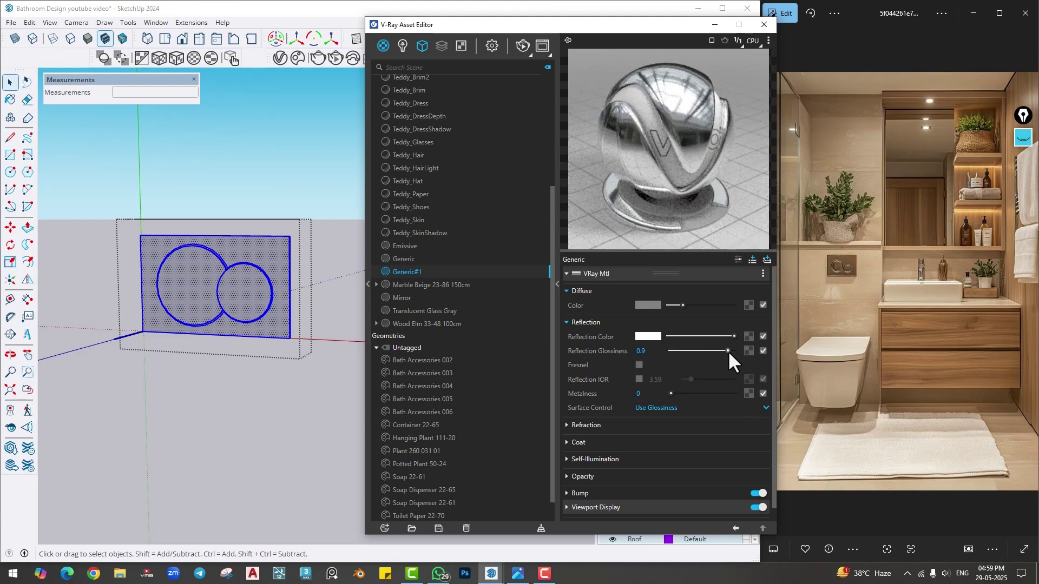
pyautogui.moveTo(728, 351); pyautogui.dragTo(732, 351)
pyautogui.scroll(-2, 249, 322)
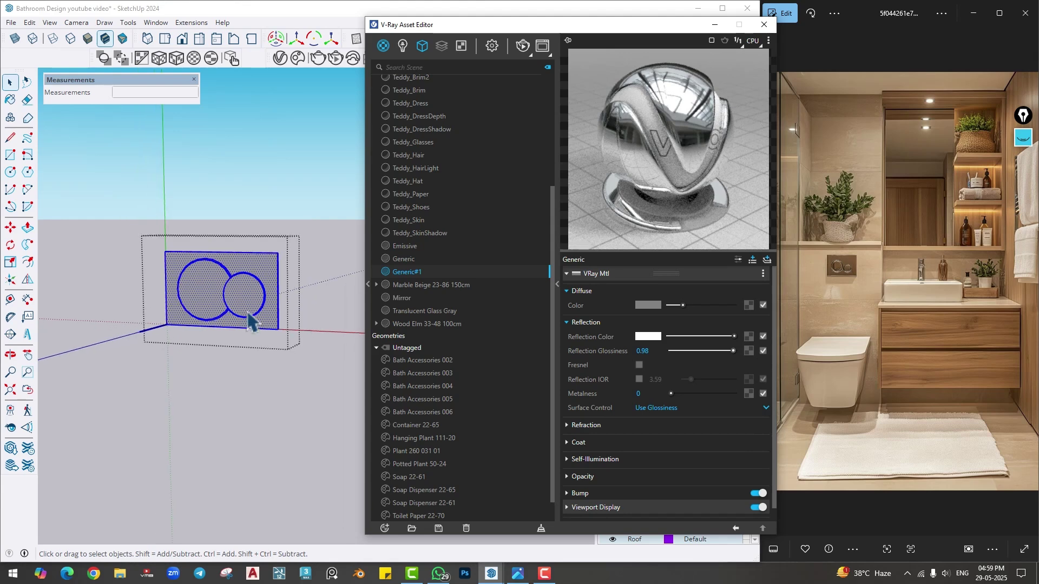
# - Create another Generic V-Ray material, apply it to the thin rim faces around the flush plate's circular buttons, and darken its diffuse color
pyautogui.scroll(8, 251, 274)
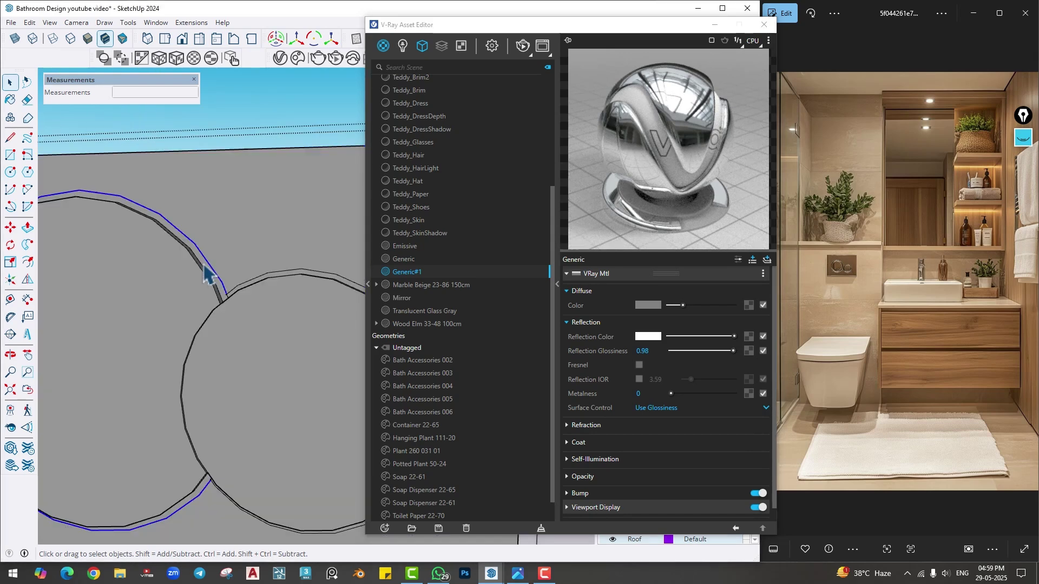
pyautogui.scroll(4, 204, 275)
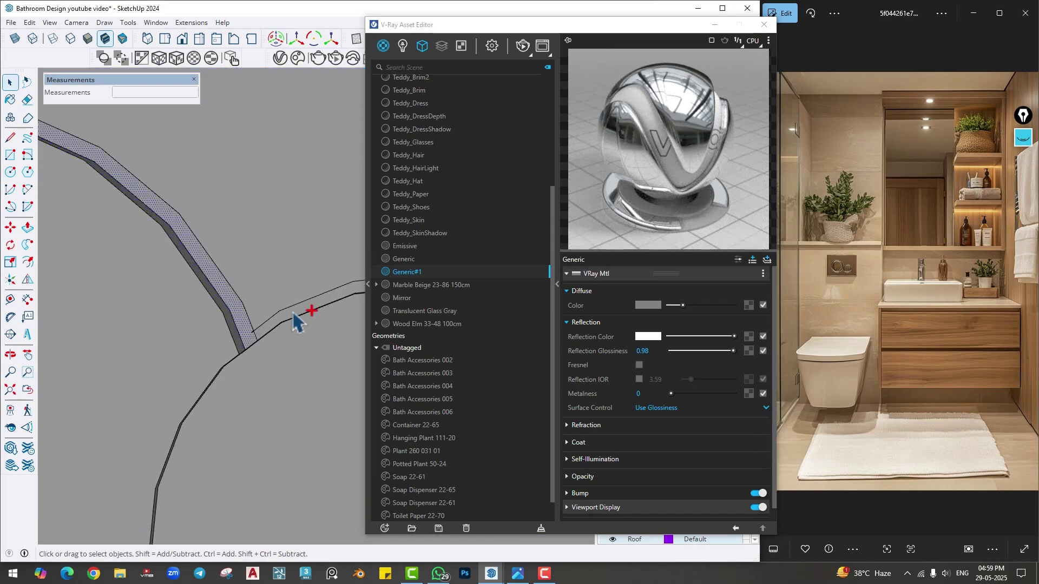
pyautogui.click(378, 43)
pyautogui.click(410, 63)
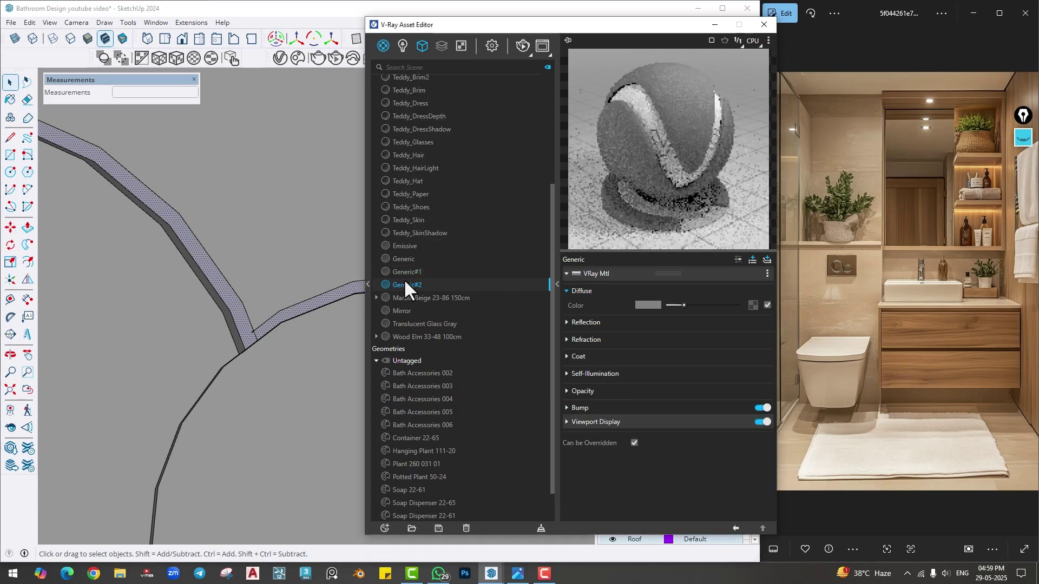
pyautogui.rightClick(402, 282)
pyautogui.click(423, 304)
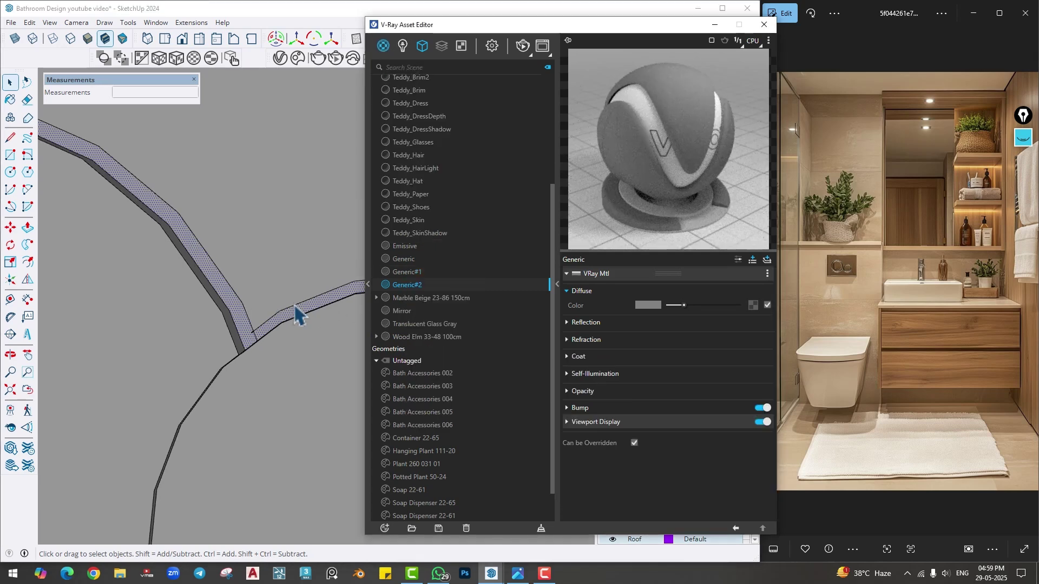
pyautogui.rightClick(412, 282)
pyautogui.click(417, 311)
pyautogui.moveTo(681, 304); pyautogui.dragTo(676, 306)
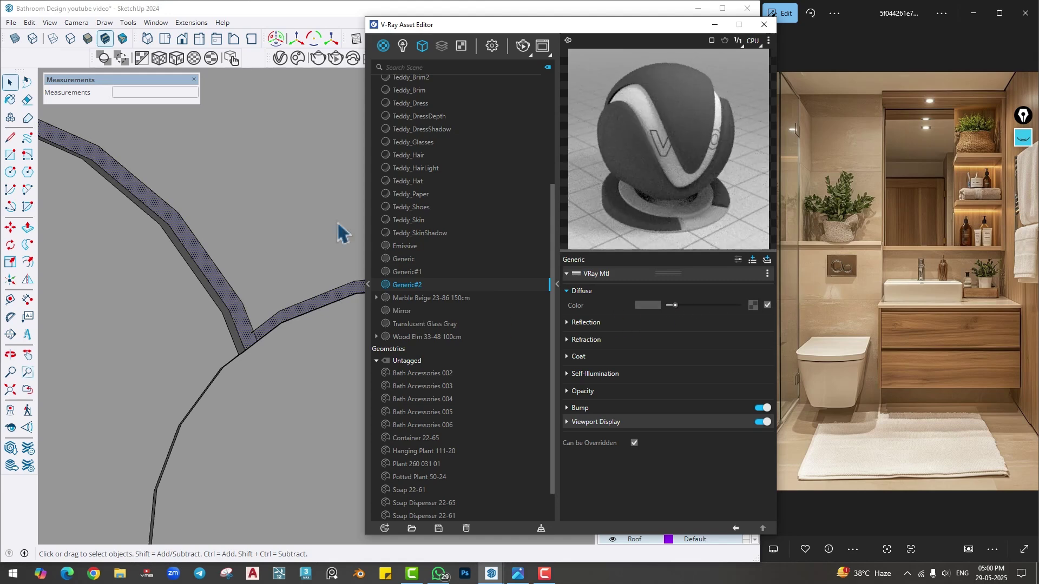
# - Select the vanity countertop and create a new Generic V-Ray material named "Counter top"
pyautogui.scroll(-6, 290, 267)
pyautogui.scroll(-10, 282, 301)
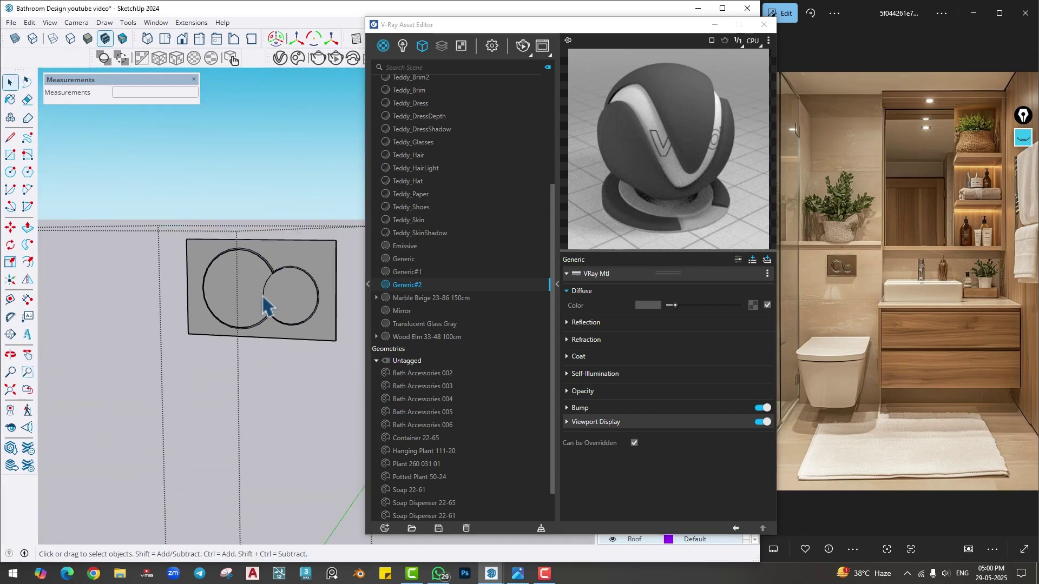
pyautogui.scroll(-3, 260, 343)
pyautogui.moveTo(260, 343); pyautogui.dragTo(134, 399, button='middle')
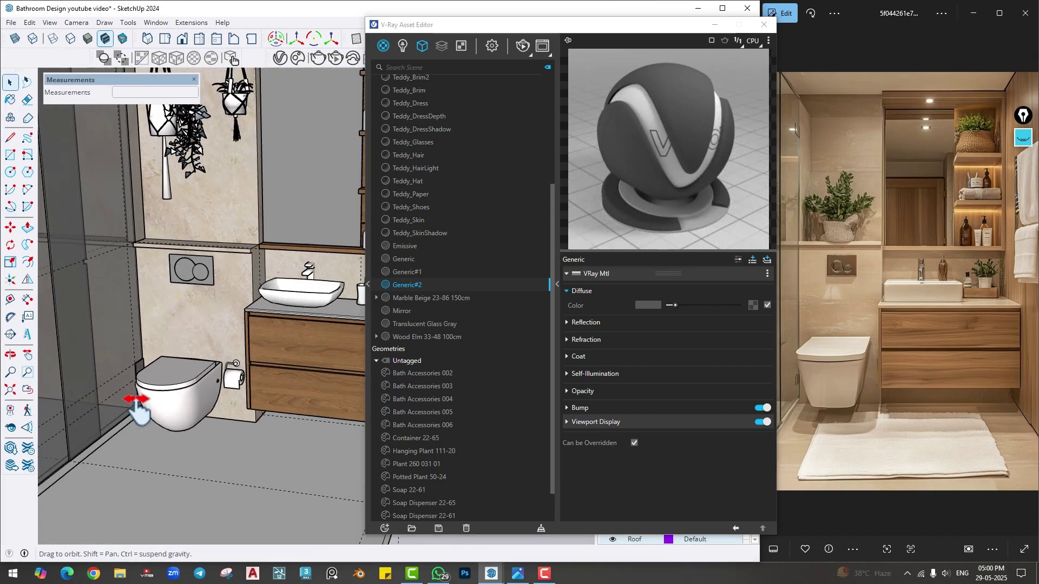
pyautogui.scroll(8, 209, 395)
pyautogui.moveTo(209, 394)
pyautogui.mouseDown(button='middle')
pyautogui.moveTo(167, 408)
pyautogui.moveTo(197, 382)
pyautogui.mouseUp(button='middle')
pyautogui.click(200, 384)
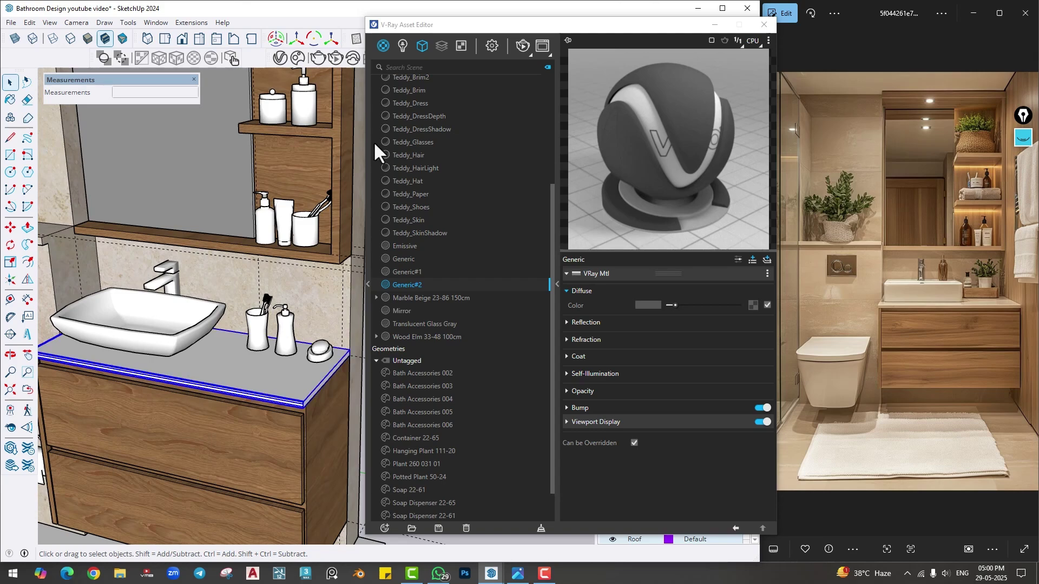
pyautogui.click(384, 46)
pyautogui.click(402, 64)
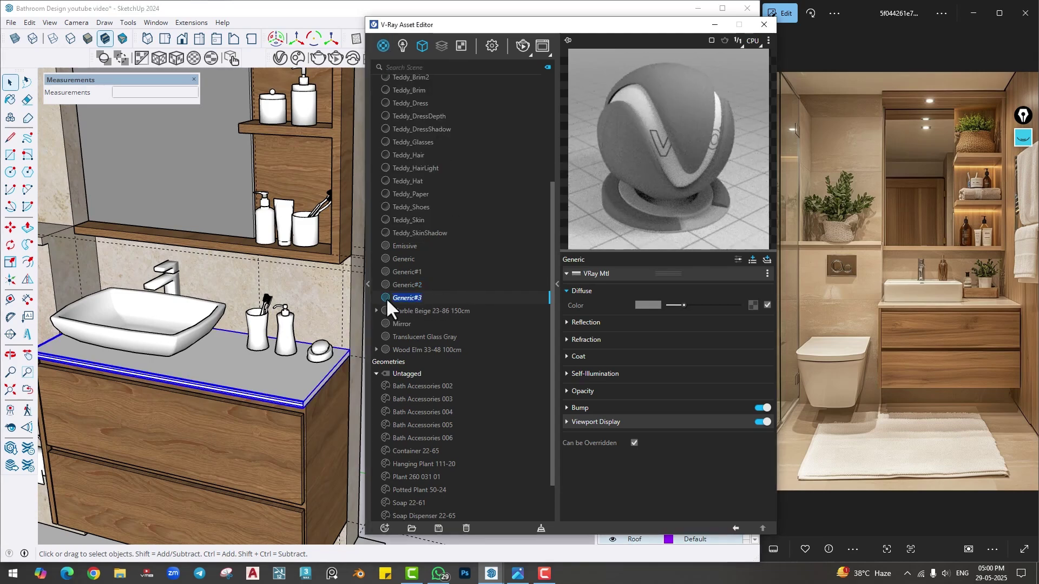
pyautogui.write('Counter top')
pyautogui.press('Return')
# - Set the Counter top material's diffuse color to a warm off-white with a color temperature of 5800 K
pyautogui.click(648, 305)
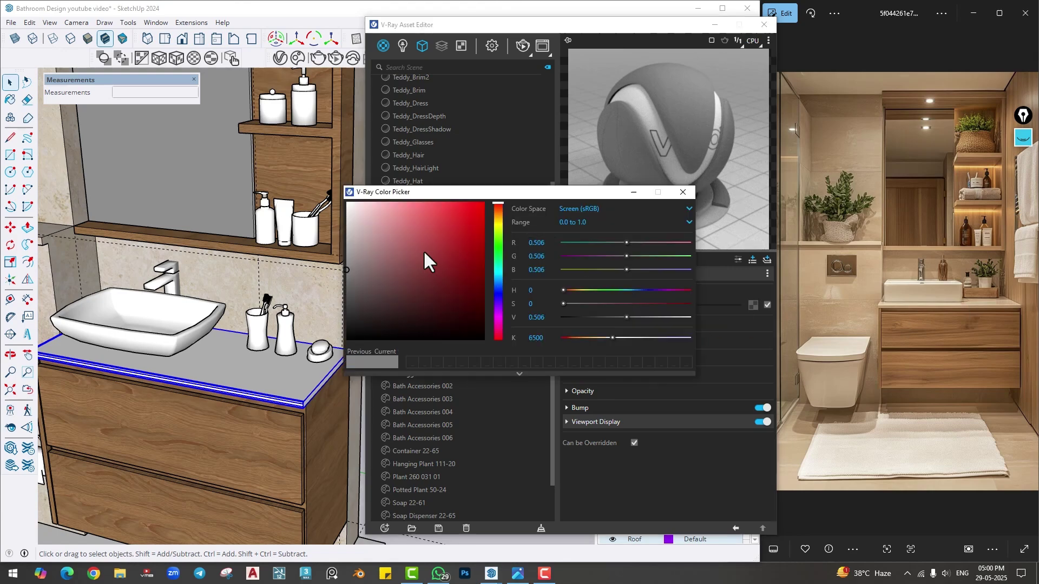
pyautogui.moveTo(498, 241); pyautogui.dragTo(496, 218)
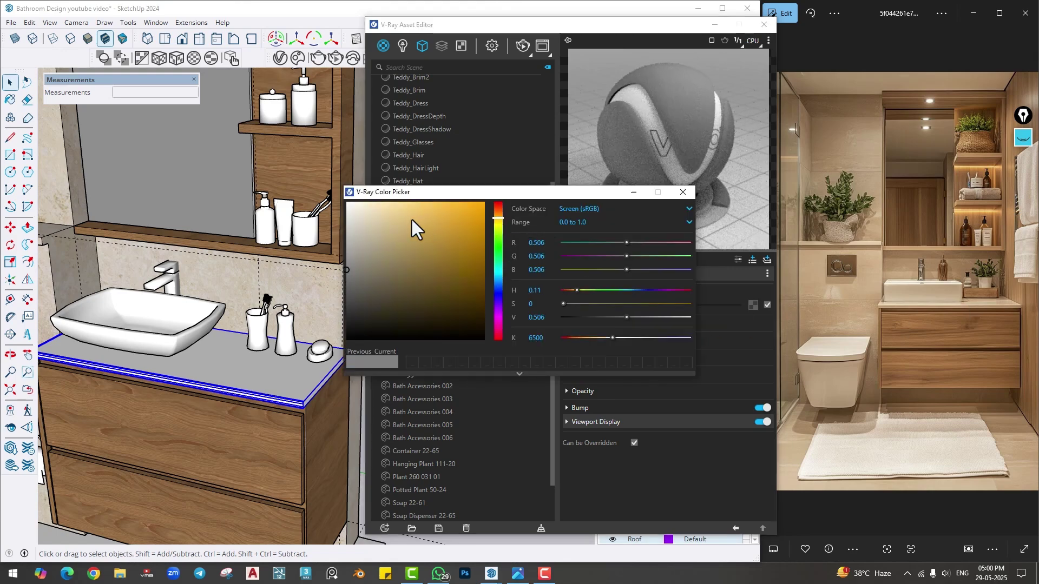
pyautogui.click(361, 208)
pyautogui.click(362, 205)
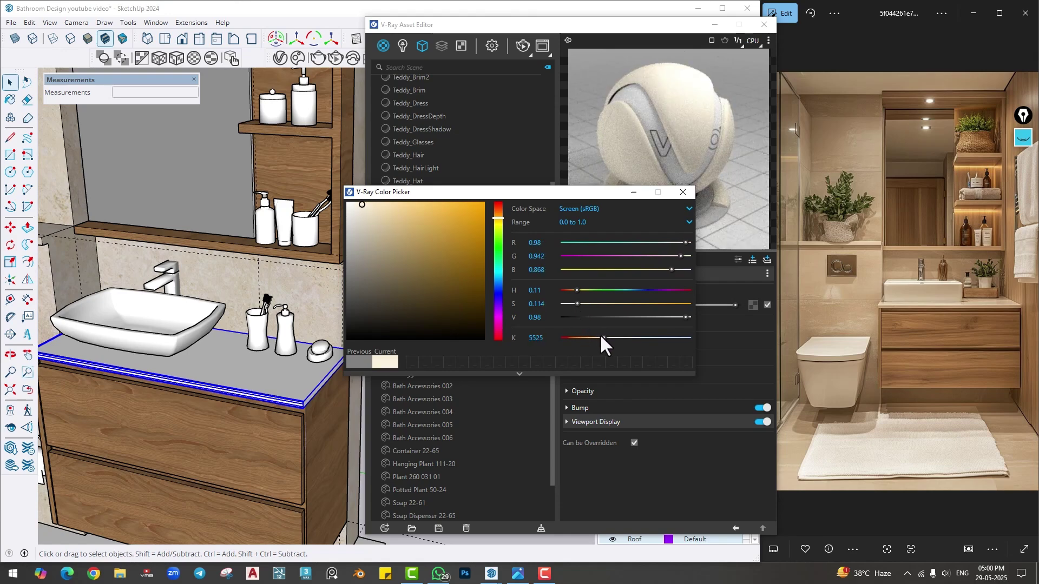
pyautogui.moveTo(602, 337); pyautogui.dragTo(606, 338)
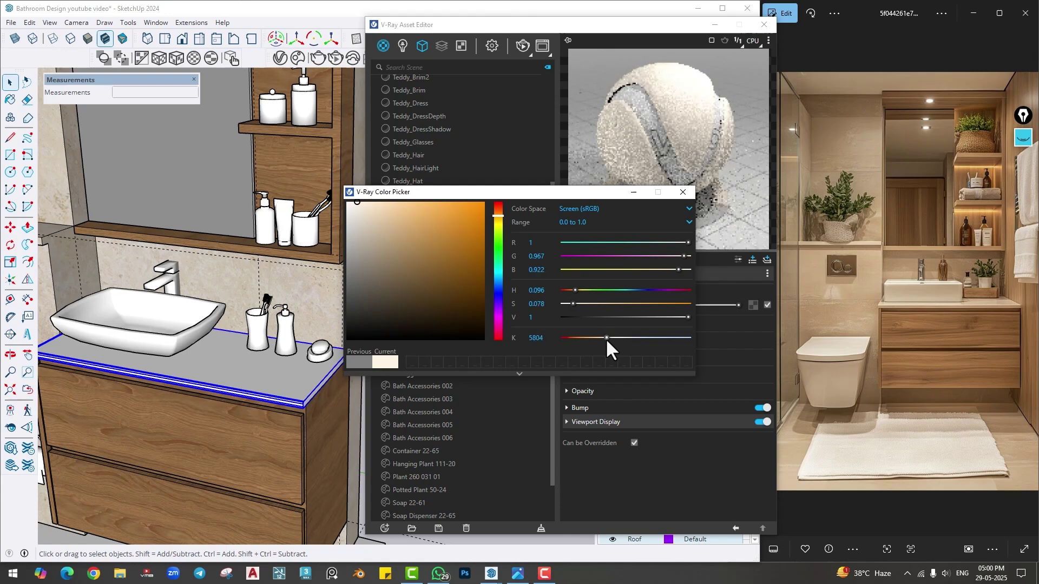
pyautogui.doubleClick(544, 340)
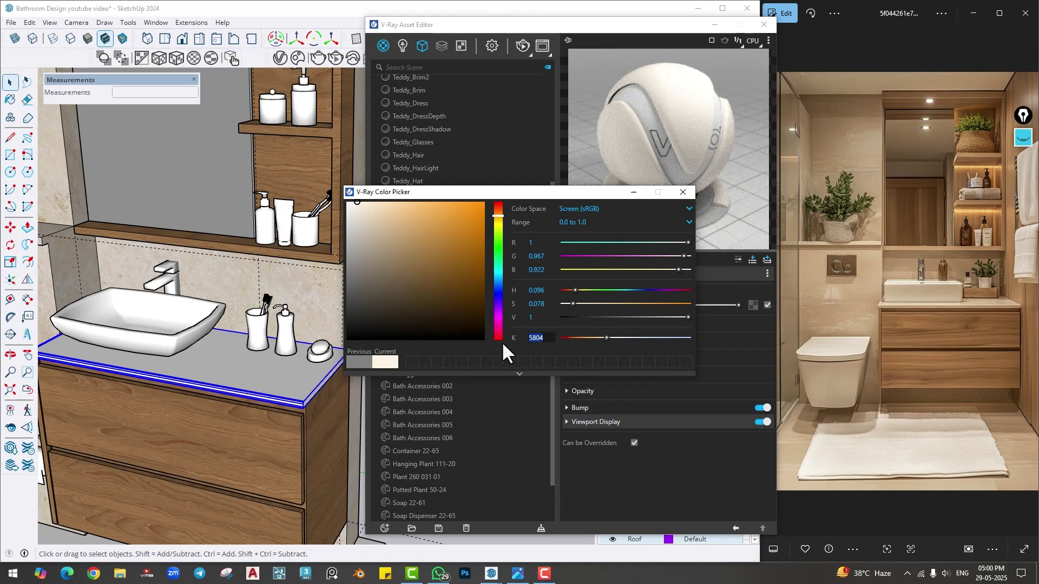
pyautogui.write('5800')
pyautogui.press('Return')
pyautogui.click(683, 192)
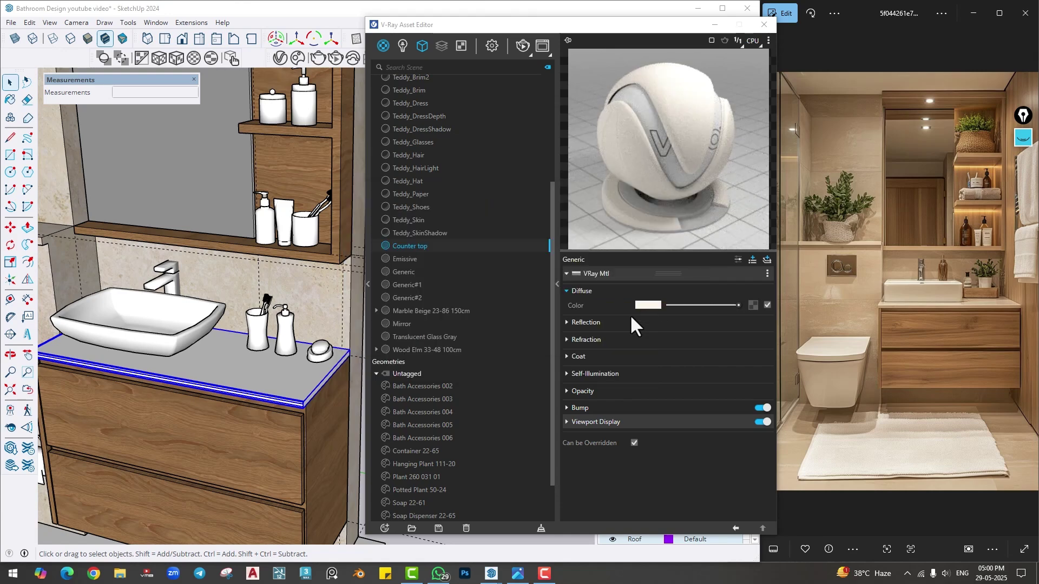
# - Apply the Counter top material to the selected countertop and give it a white reflection color with 0.91 reflection glossiness
pyautogui.rightClick(412, 249)
pyautogui.click(437, 268)
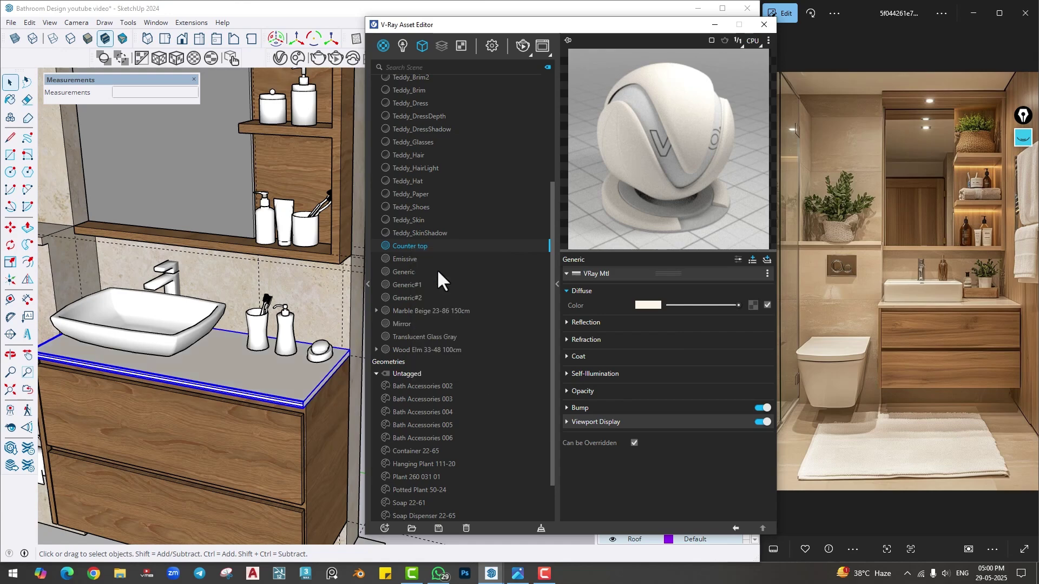
pyautogui.click(586, 323)
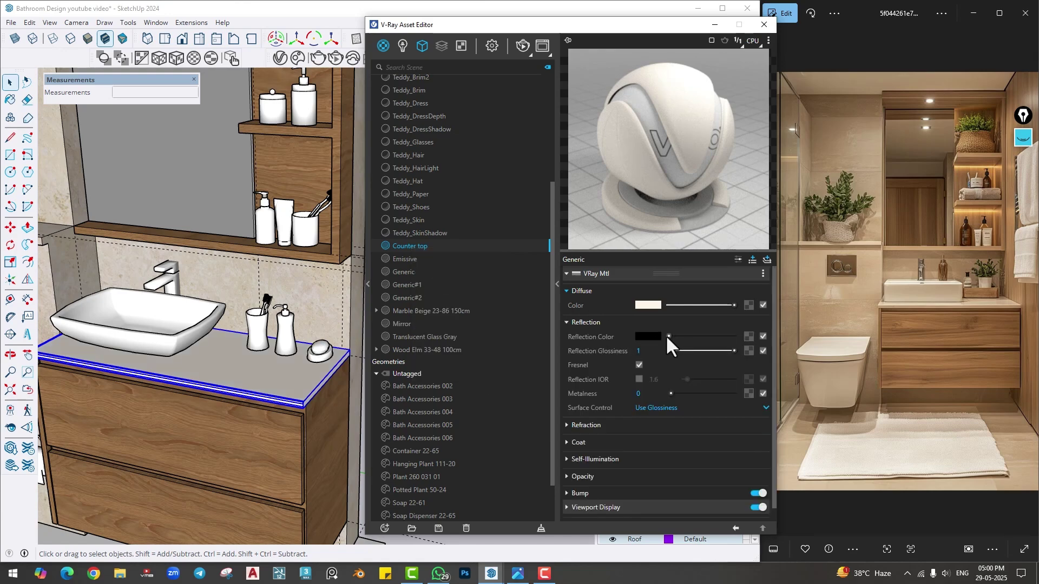
pyautogui.moveTo(669, 336); pyautogui.dragTo(736, 336)
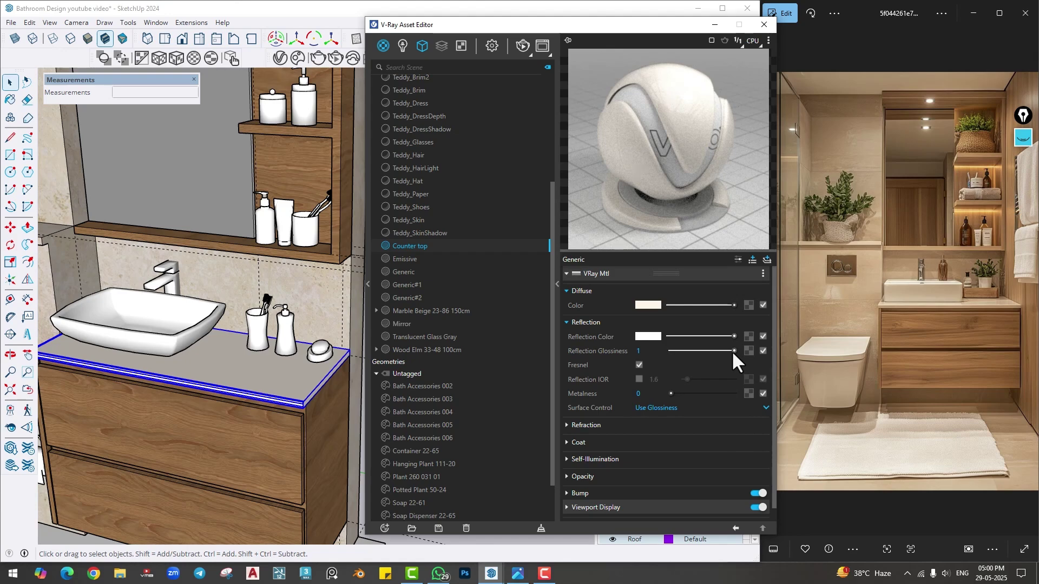
pyautogui.moveTo(731, 351); pyautogui.dragTo(729, 349)
pyautogui.scroll(-4, 228, 361)
pyautogui.moveTo(229, 361)
pyautogui.mouseDown(button='middle')
pyautogui.moveTo(301, 343)
pyautogui.moveTo(230, 301)
pyautogui.moveTo(260, 364)
pyautogui.moveTo(239, 343)
pyautogui.moveTo(244, 330)
pyautogui.mouseUp(button='middle')
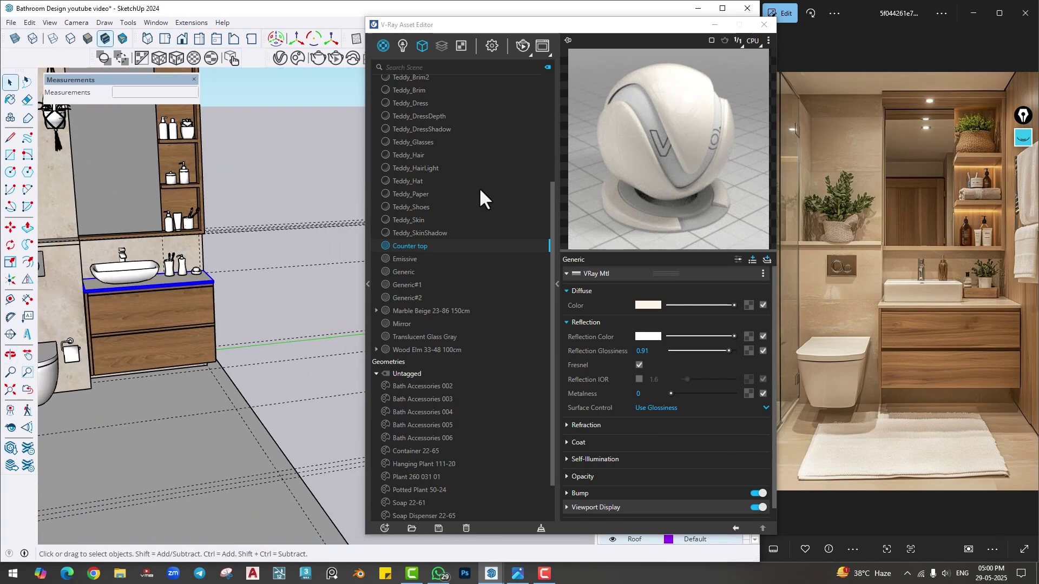
# - Turn on the tag visibility of the hidden side wall beside the vanity
pyautogui.moveTo(552, 28); pyautogui.dragTo(405, 12)
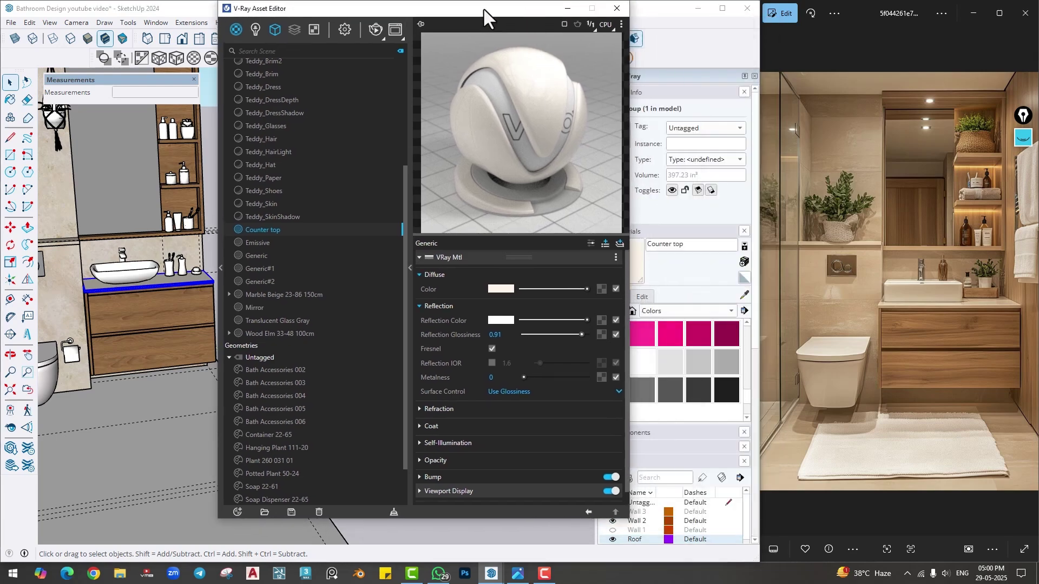
pyautogui.moveTo(484, 10); pyautogui.dragTo(425, 10)
pyautogui.click(622, 231)
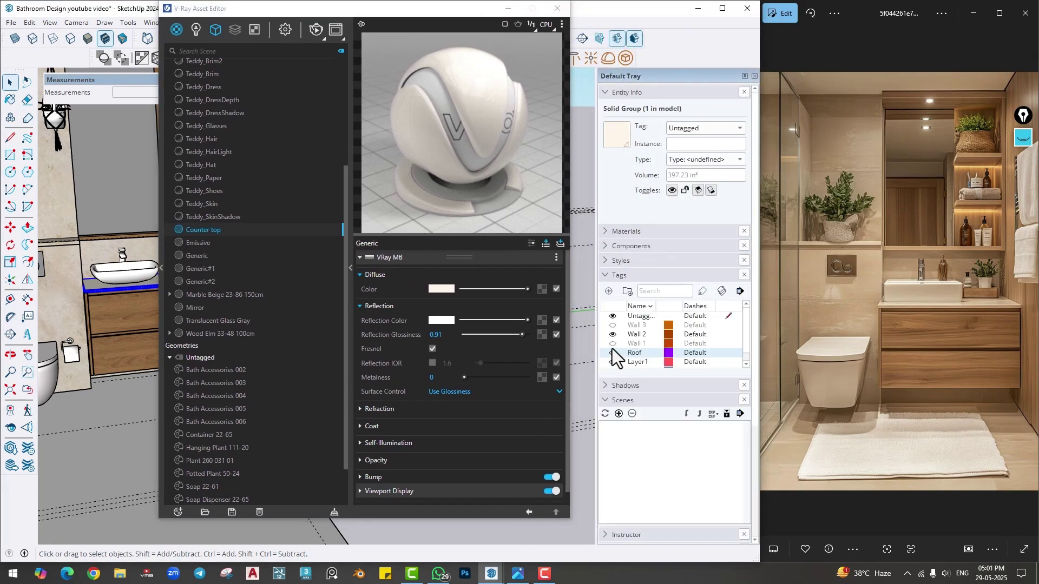
pyautogui.moveTo(407, 10); pyautogui.dragTo(701, 58)
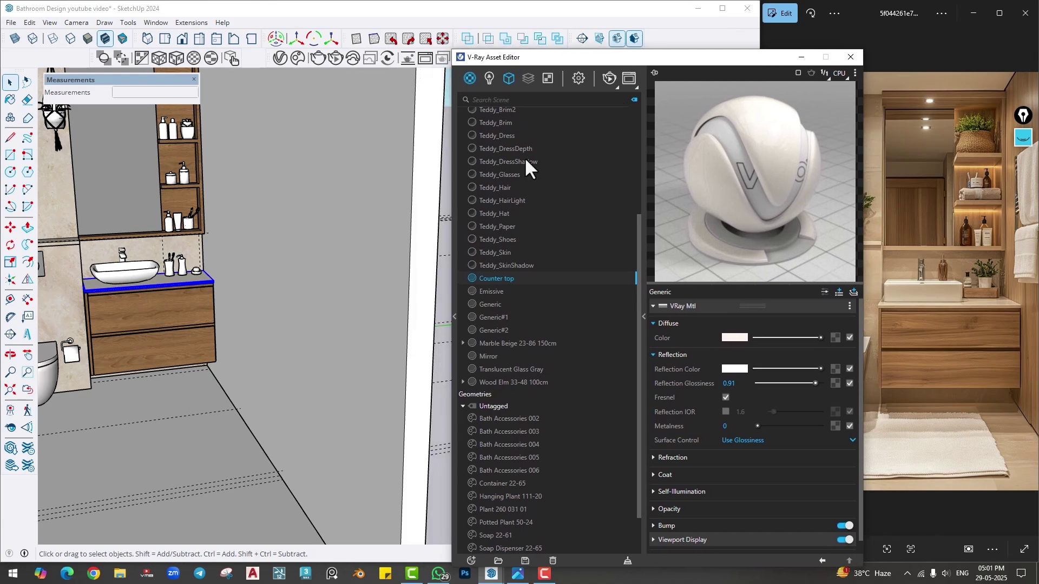
pyautogui.moveTo(325, 292)
pyautogui.mouseDown(button='middle')
pyautogui.moveTo(285, 301)
pyautogui.moveTo(352, 283)
pyautogui.moveTo(262, 295)
pyautogui.mouseUp(button='middle')
pyautogui.scroll(-3, 287, 297)
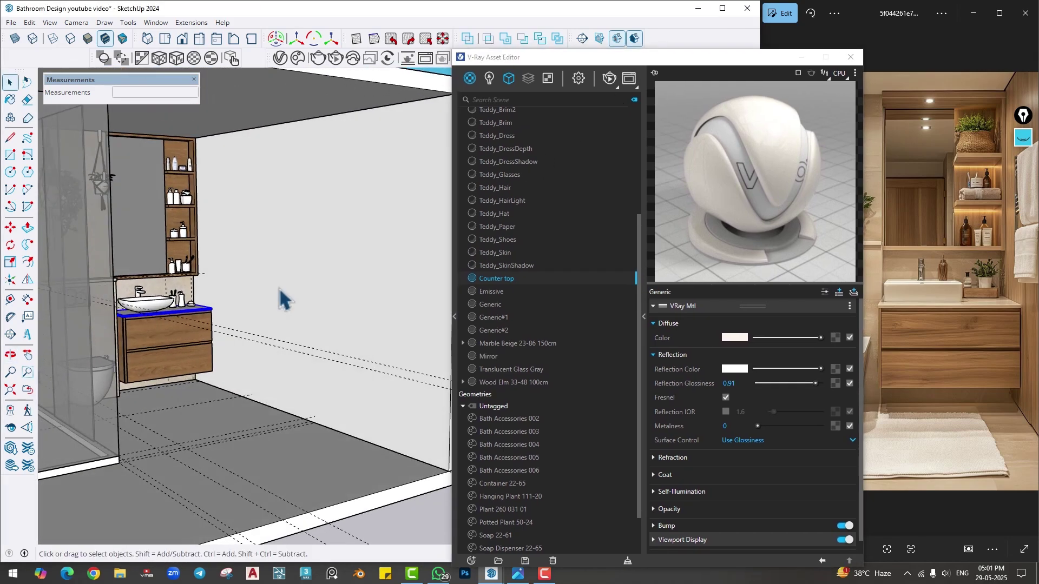
# - Apply the Wood Elm 33-48 100cm material to the inner face of the side wall beside the vanity
pyautogui.moveTo(591, 61); pyautogui.dragTo(579, 61)
pyautogui.doubleClick(255, 235)
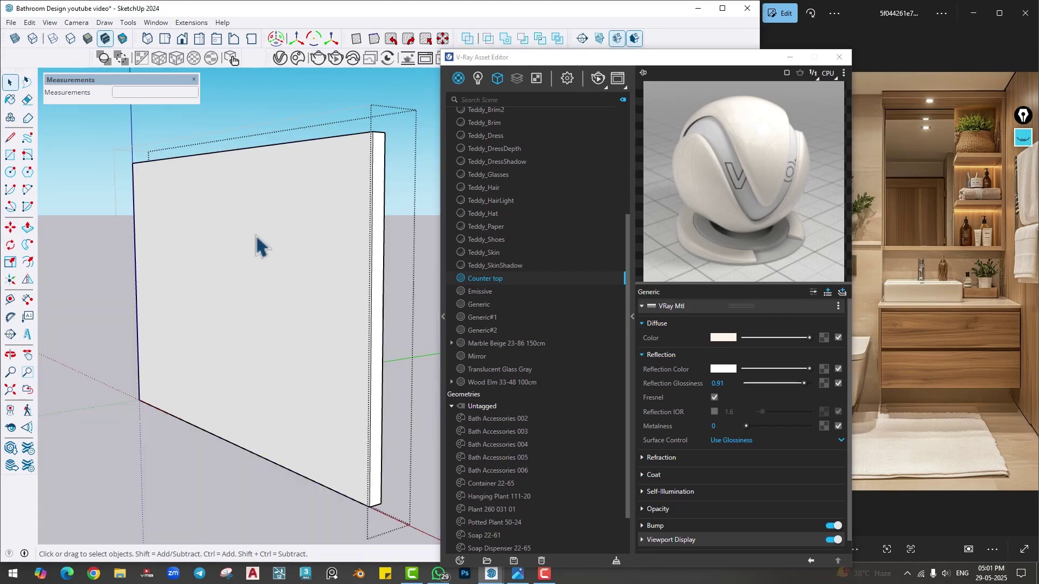
pyautogui.click(257, 238)
pyautogui.click(481, 380)
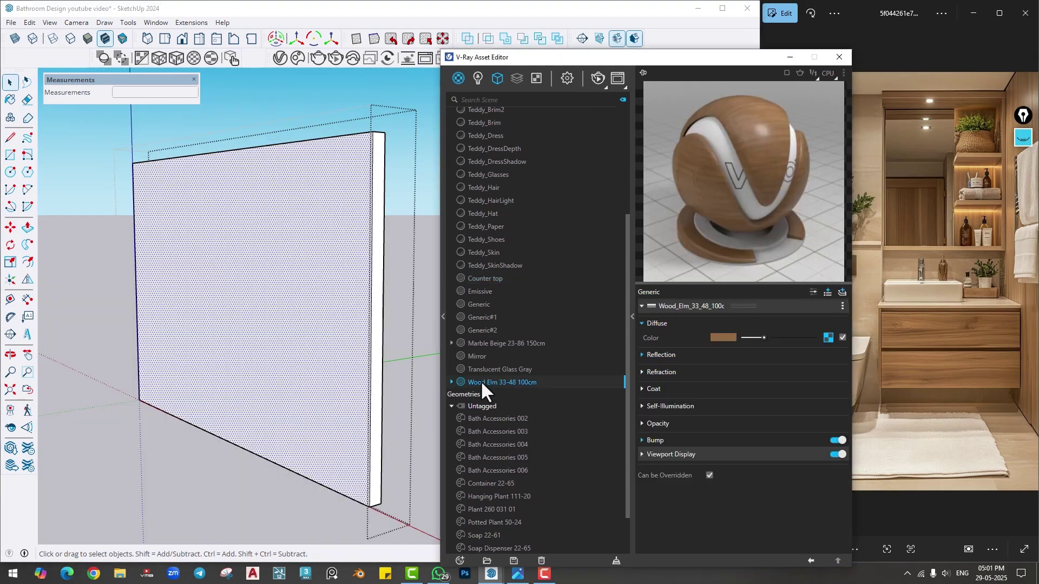
pyautogui.rightClick(481, 381)
pyautogui.click(504, 397)
# - Rotate the wood texture on the side wall's inner face by 90 degrees so the grain runs vertically
pyautogui.moveTo(255, 308); pyautogui.dragTo(223, 260, button='middle')
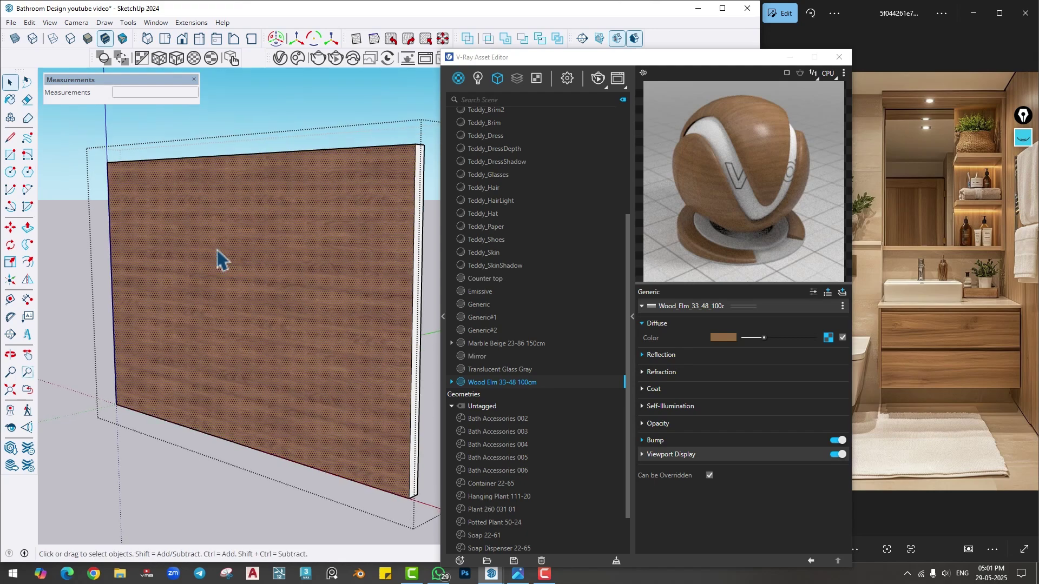
pyautogui.rightClick(215, 248)
pyautogui.moveTo(242, 431)
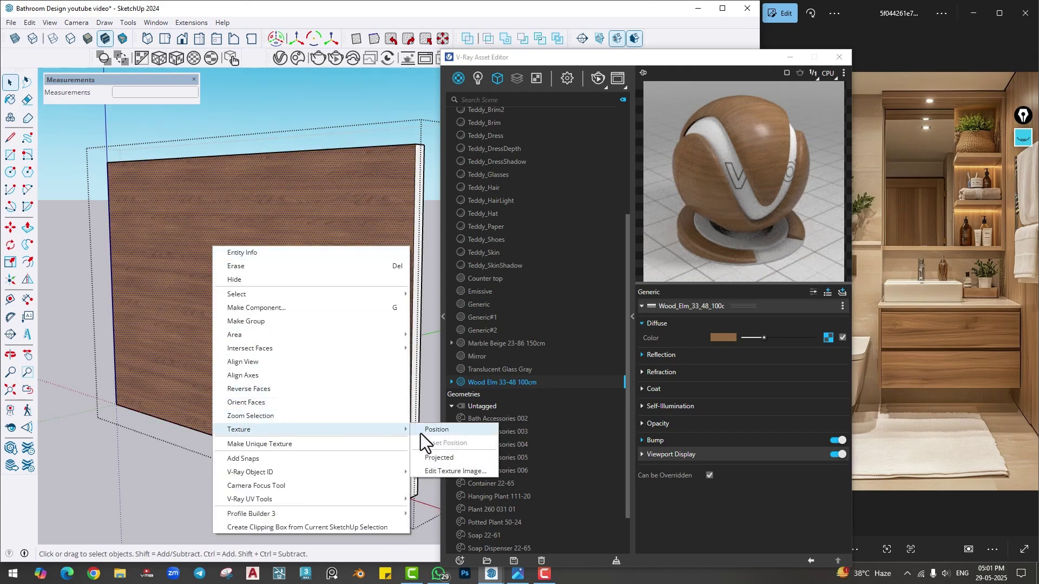
pyautogui.click(433, 430)
pyautogui.rightClick(221, 260)
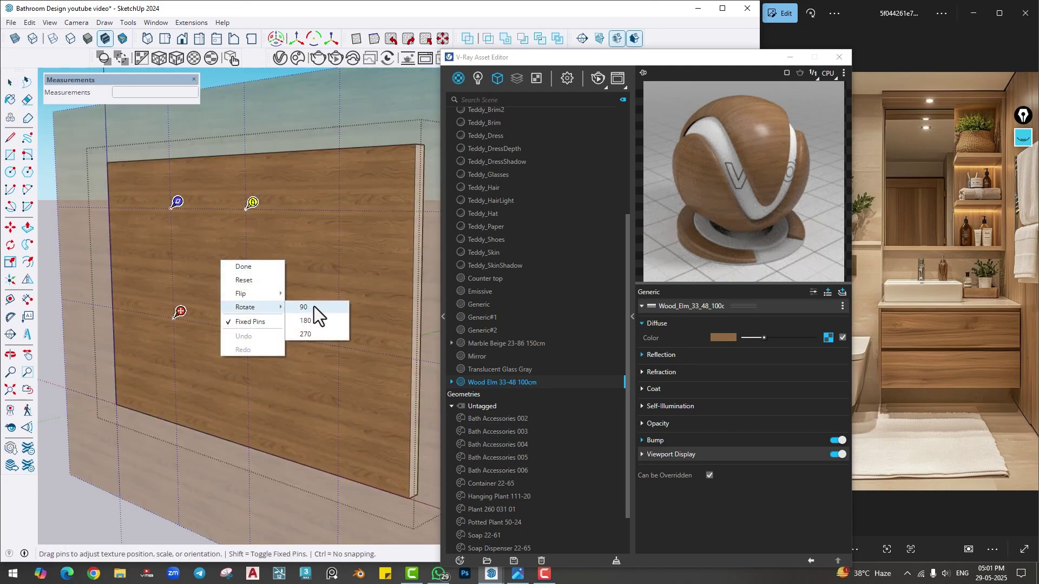
pyautogui.click(311, 308)
pyautogui.scroll(-1, 237, 283)
# - Try repositioning the wood texture on the side wall with its texture pins, and undo those adjustments
pyautogui.moveTo(189, 211); pyautogui.dragTo(246, 297)
pyautogui.moveTo(241, 170); pyautogui.dragTo(238, 119)
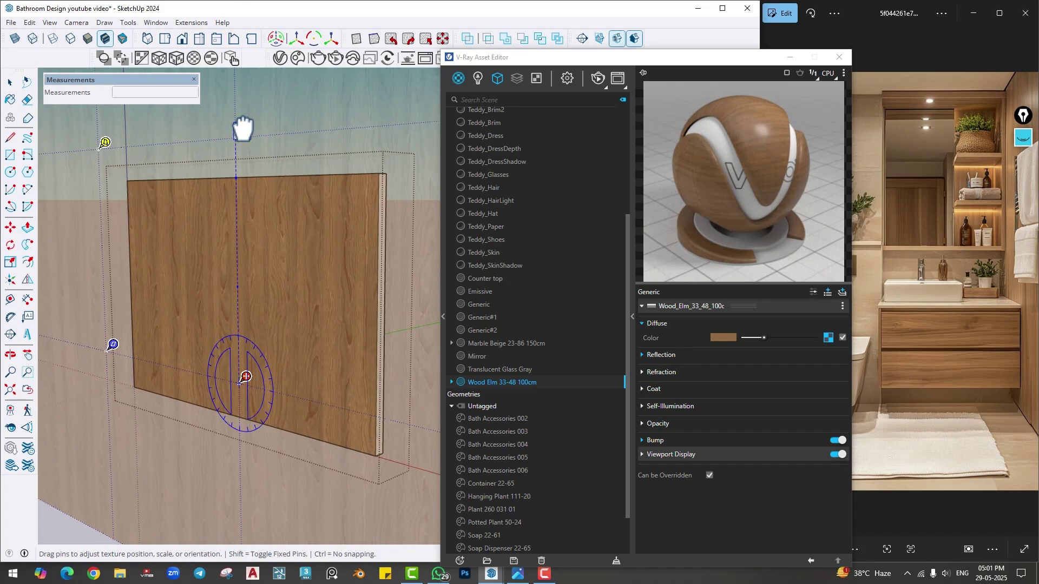
pyautogui.hotkey('ctrl', 'z')
pyautogui.hotkey('ctrl', 'z')
pyautogui.hotkey('ctrl', 'z')
pyautogui.hotkey('ctrl', 'z')
# - Shift the wood texture slightly on the side wall's inner face and finish positioning it
pyautogui.moveTo(229, 284); pyautogui.dragTo(234, 277)
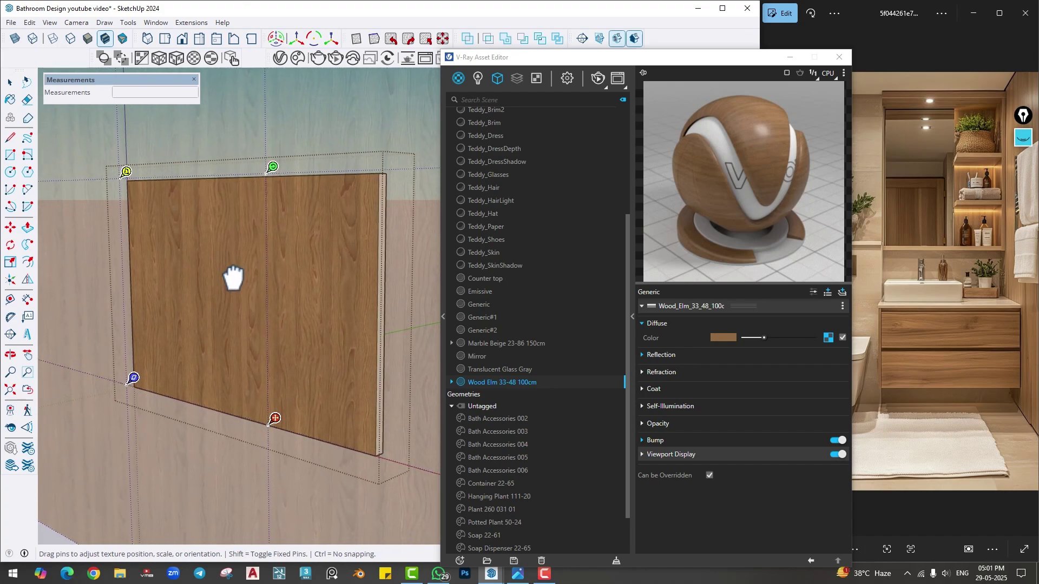
pyautogui.click(336, 158)
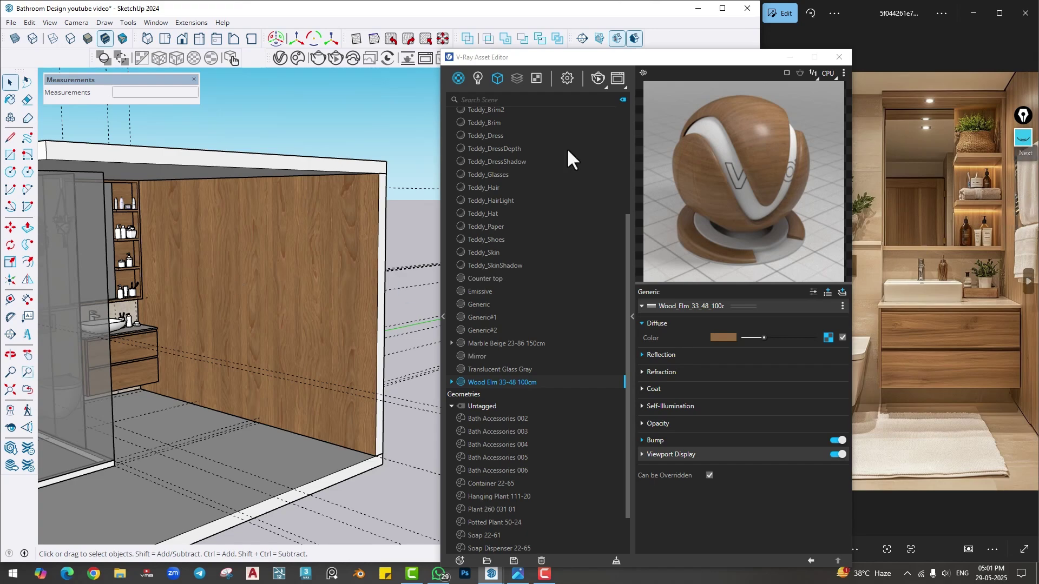
# - Insert the Towel Ladder 001 asset from the Cosmos Bathroom collection on the floor beside the wood-clad side wall
pyautogui.moveTo(488, 64); pyautogui.dragTo(565, 113)
pyautogui.click(318, 59)
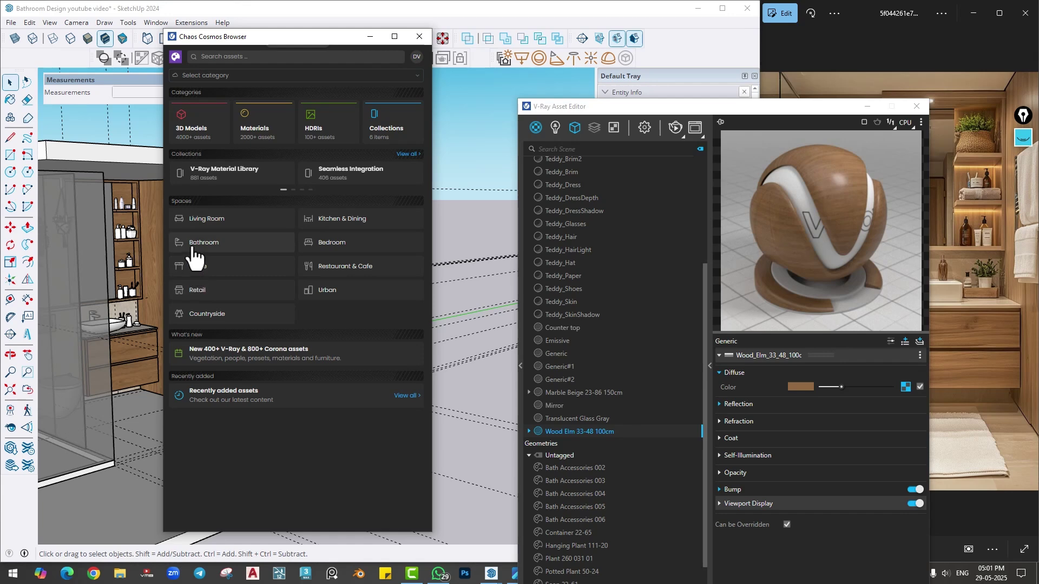
pyautogui.click(192, 248)
pyautogui.scroll(-5, 273, 312)
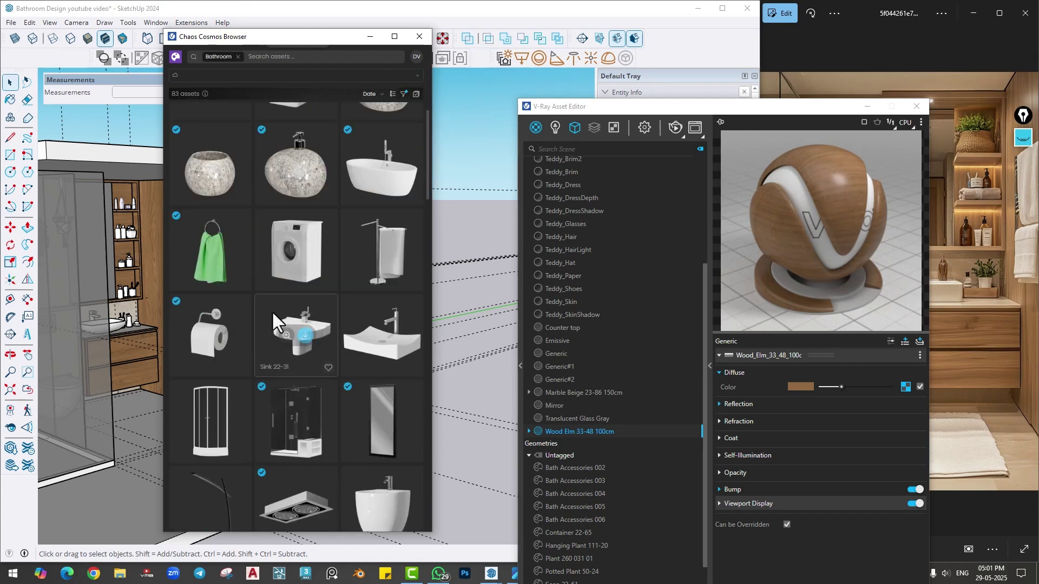
pyautogui.scroll(-10, 271, 311)
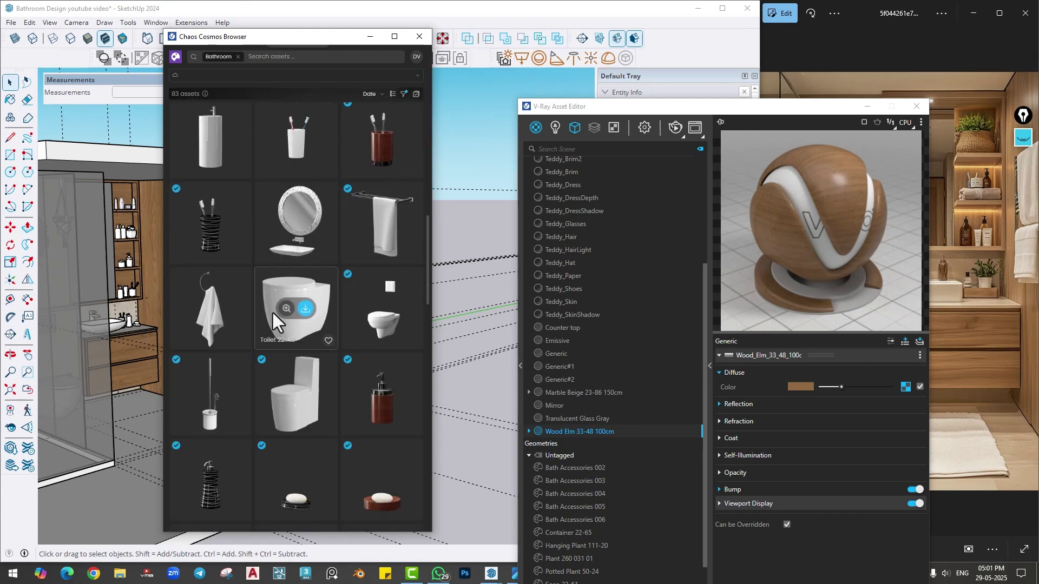
pyautogui.scroll(-10, 273, 312)
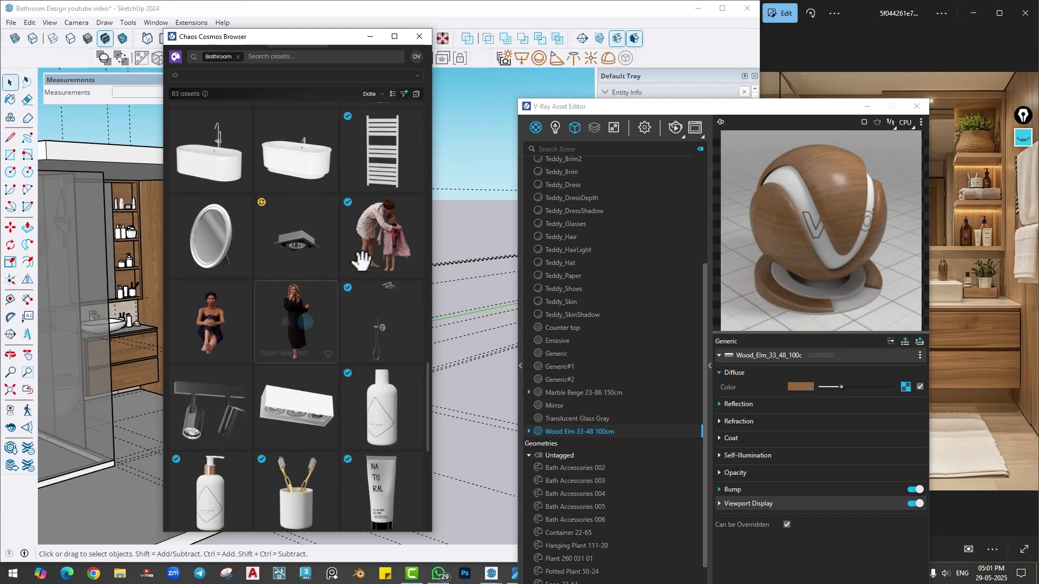
pyautogui.scroll(-6, 335, 257)
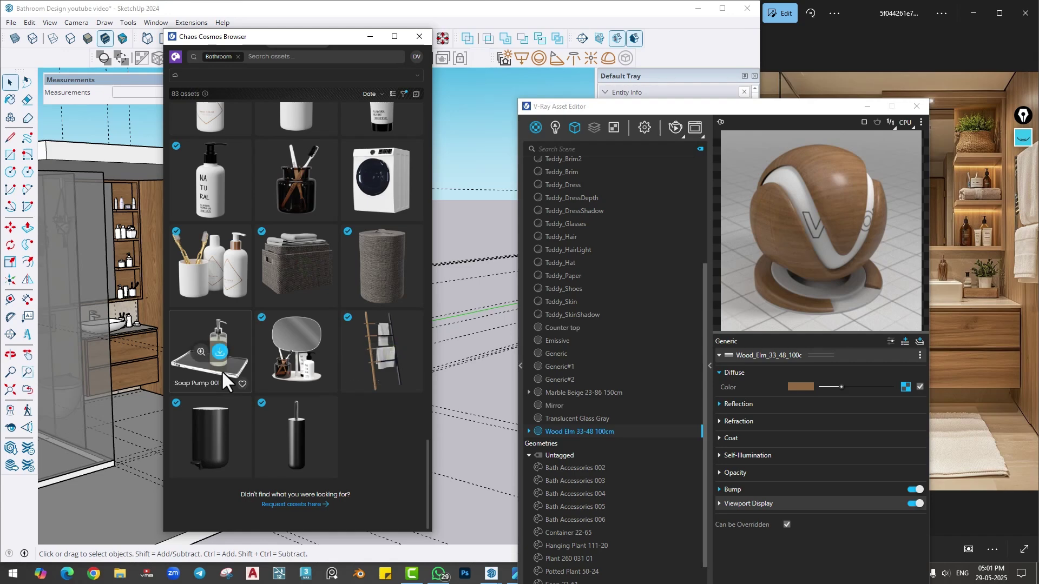
pyautogui.click(391, 352)
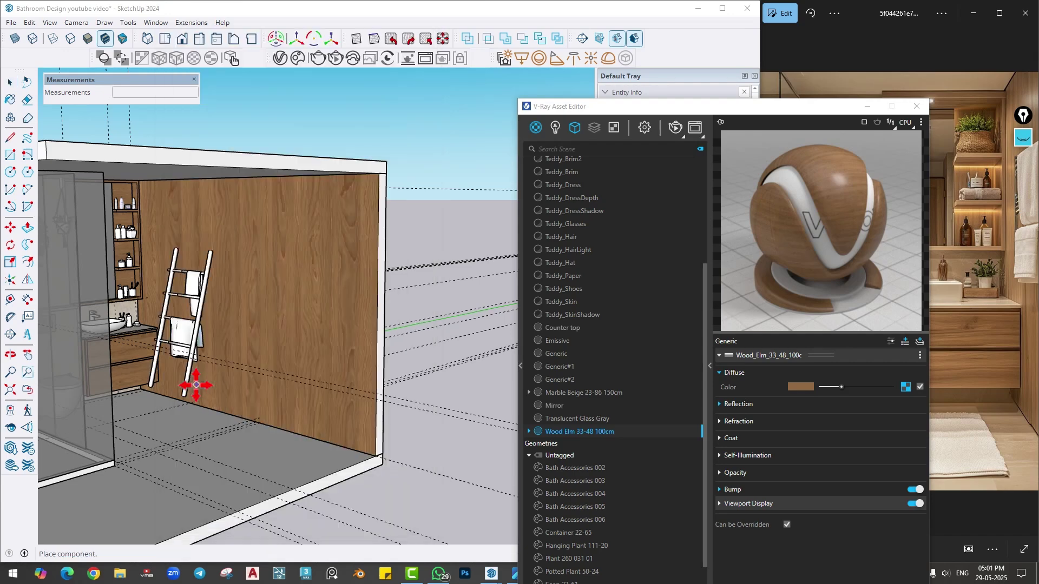
pyautogui.click(213, 413)
# - Flip the towel ladder across its green plane to reverse the direction it leans
pyautogui.moveTo(213, 412); pyautogui.dragTo(18, 116, button='middle')
pyautogui.click(198, 353)
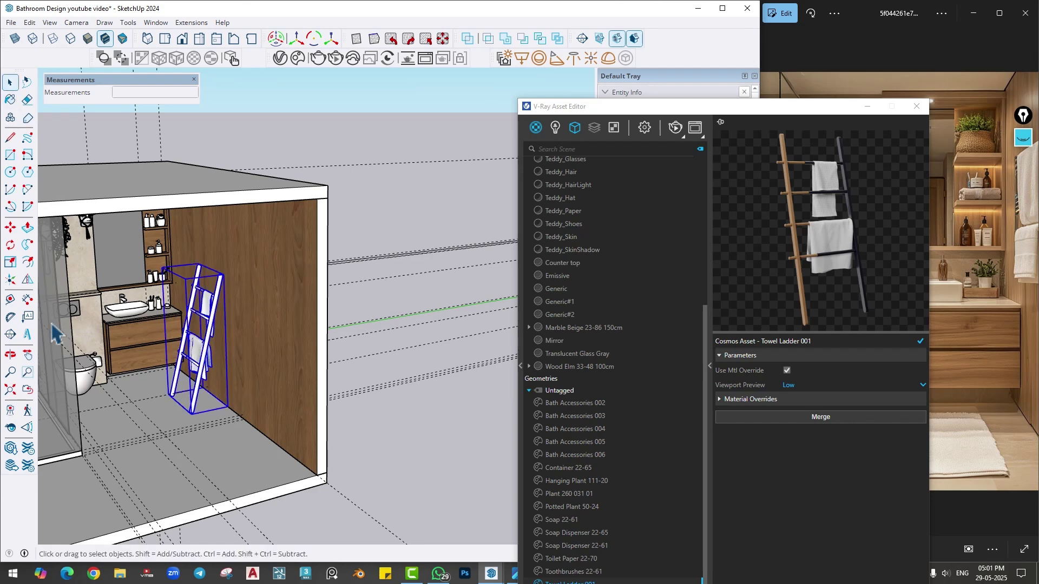
pyautogui.click(28, 278)
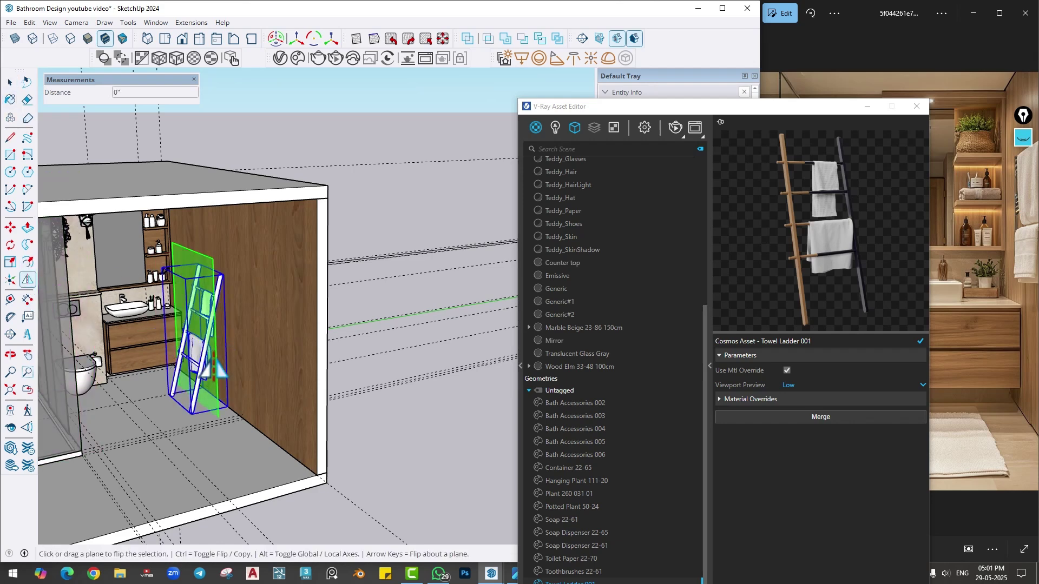
pyautogui.scroll(3, 186, 404)
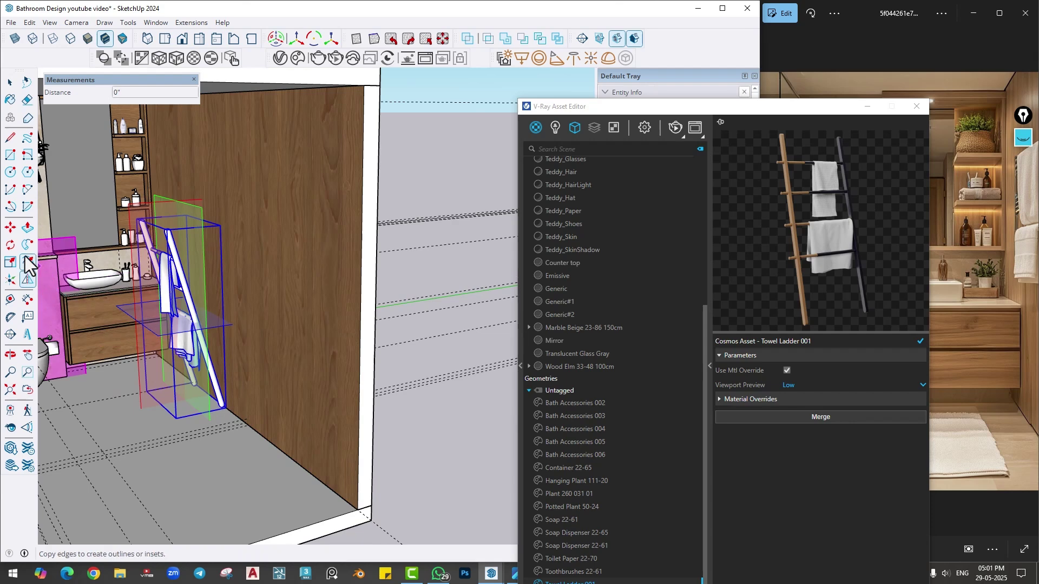
# - Rotate the towel ladder beside the wood-clad side wall
pyautogui.click(10, 245)
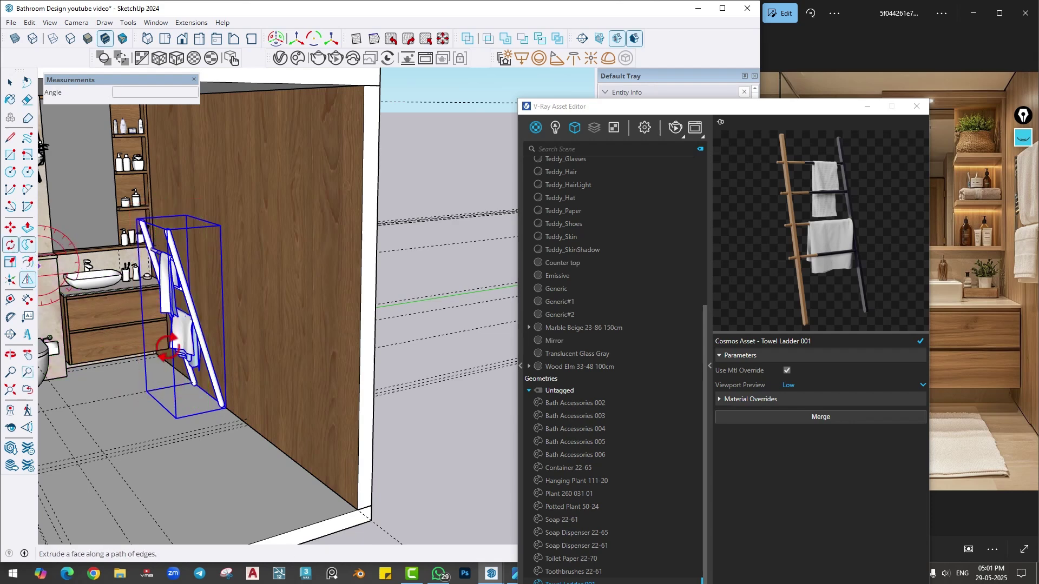
# - Rotate the towel ladder about its base corner and then its top corner until its rails lie along the wooden wall
pyautogui.click(225, 407)
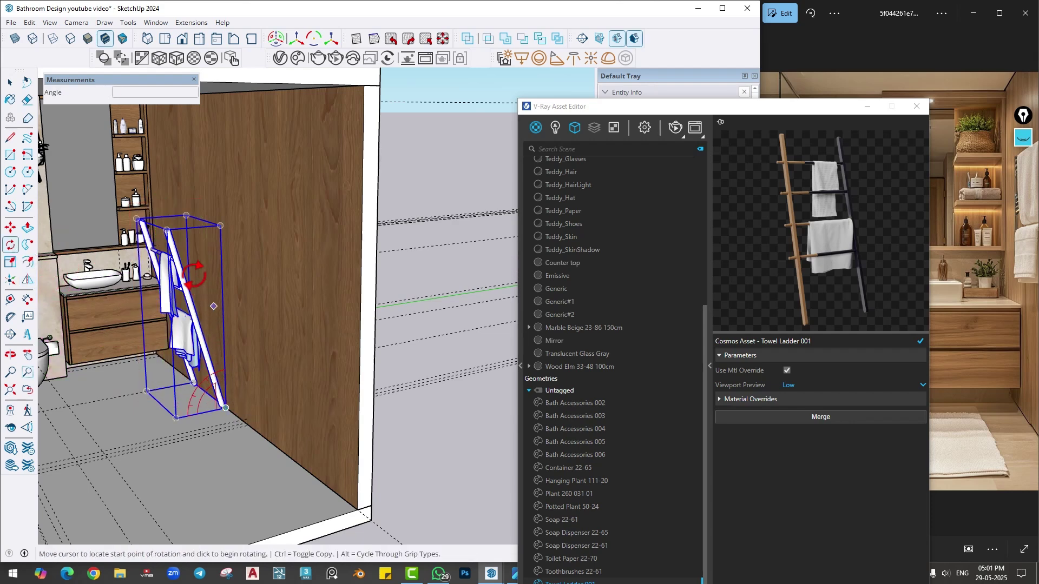
pyautogui.click(167, 229)
pyautogui.click(214, 211)
pyautogui.scroll(2, 215, 211)
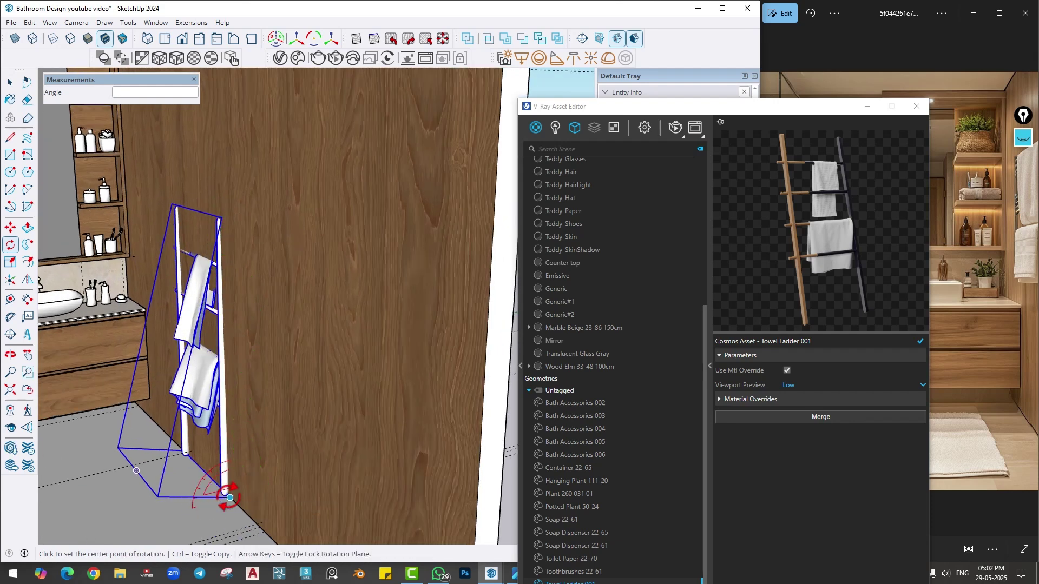
pyautogui.scroll(2, 221, 258)
pyautogui.click(219, 195)
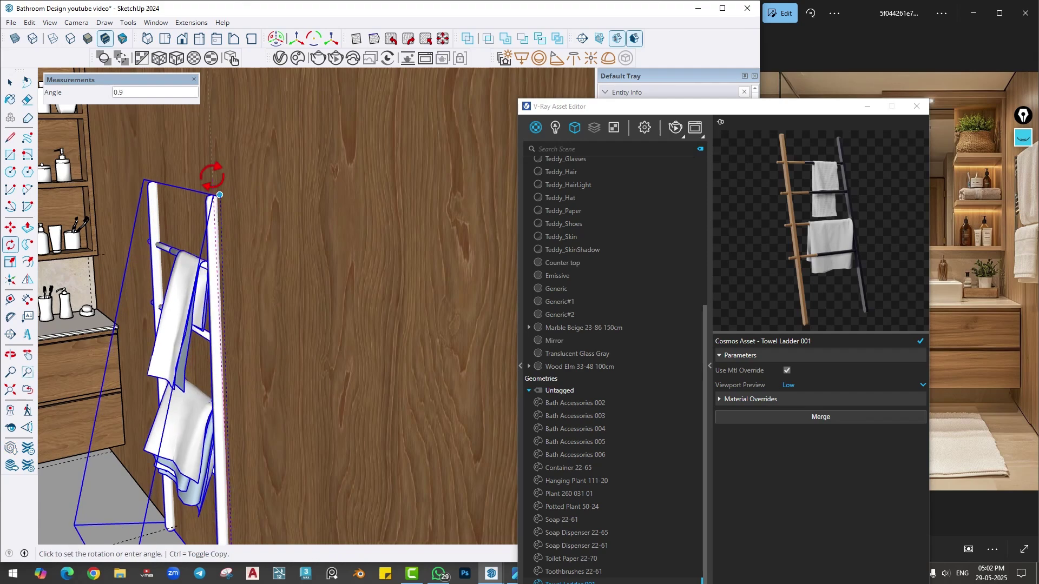
pyautogui.click(212, 176)
pyautogui.scroll(-1, 242, 294)
pyautogui.moveTo(241, 294); pyautogui.dragTo(290, 302, button='middle')
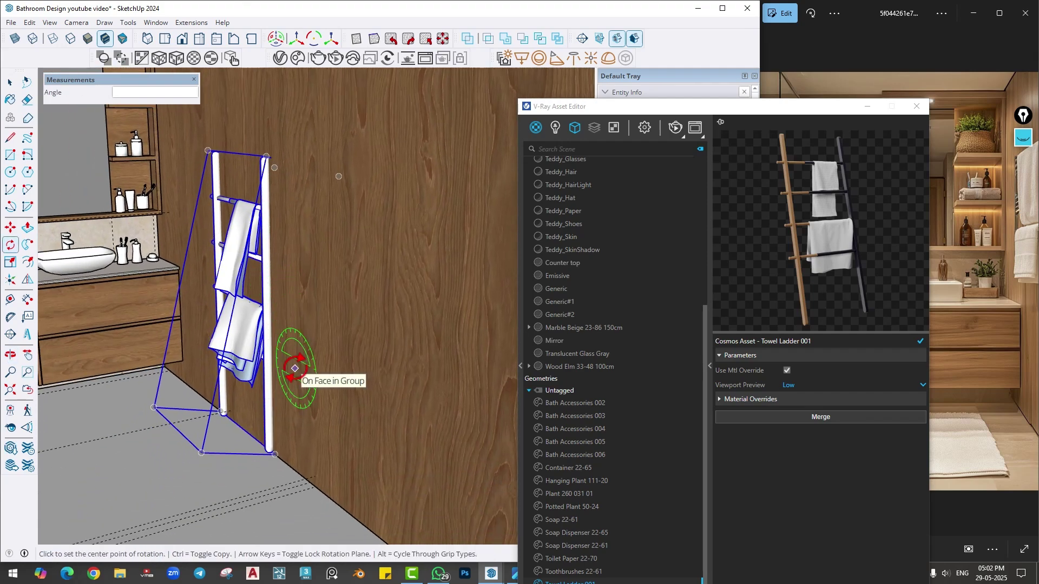
# - Move the towel ladder up along the wooden wall so it hangs clear of the floor
pyautogui.moveTo(295, 368); pyautogui.dragTo(331, 357, button='middle')
pyautogui.press('m')
pyautogui.moveTo(331, 363); pyautogui.dragTo(334, 336)
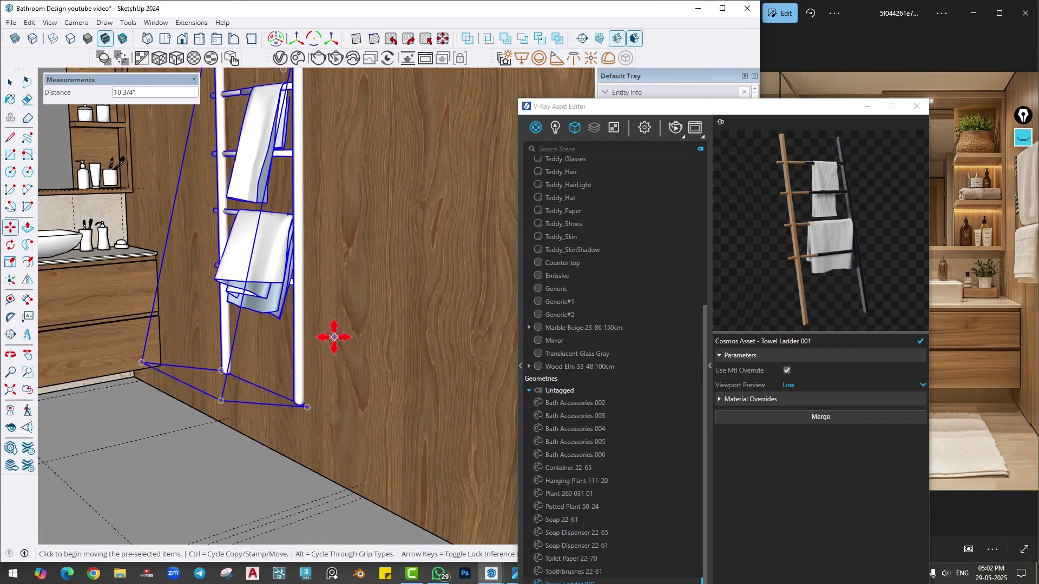
pyautogui.click(326, 377)
pyautogui.click(322, 355)
pyautogui.click(334, 401)
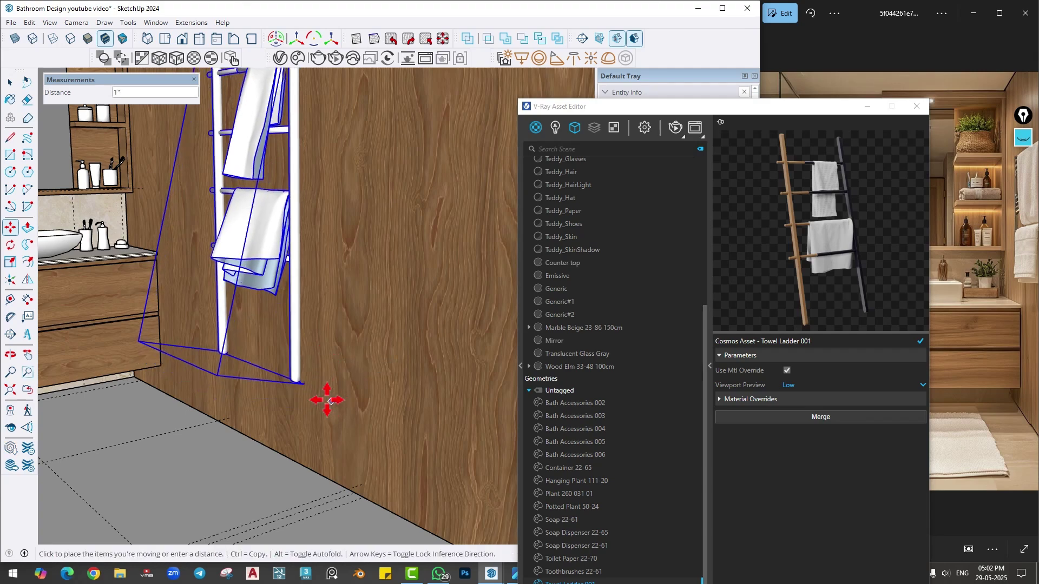
pyautogui.click(325, 399)
pyautogui.scroll(-6, 325, 398)
pyautogui.press('space')
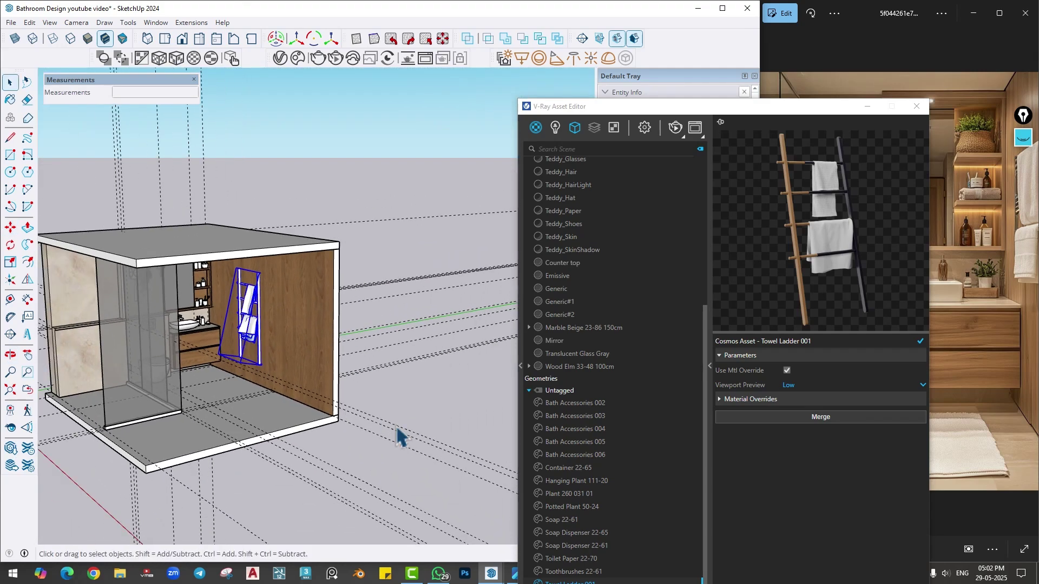
# - Turn the visibility of the Wall 3 tag back on and delete all guides in the model
pyautogui.moveTo(585, 110); pyautogui.dragTo(572, 132)
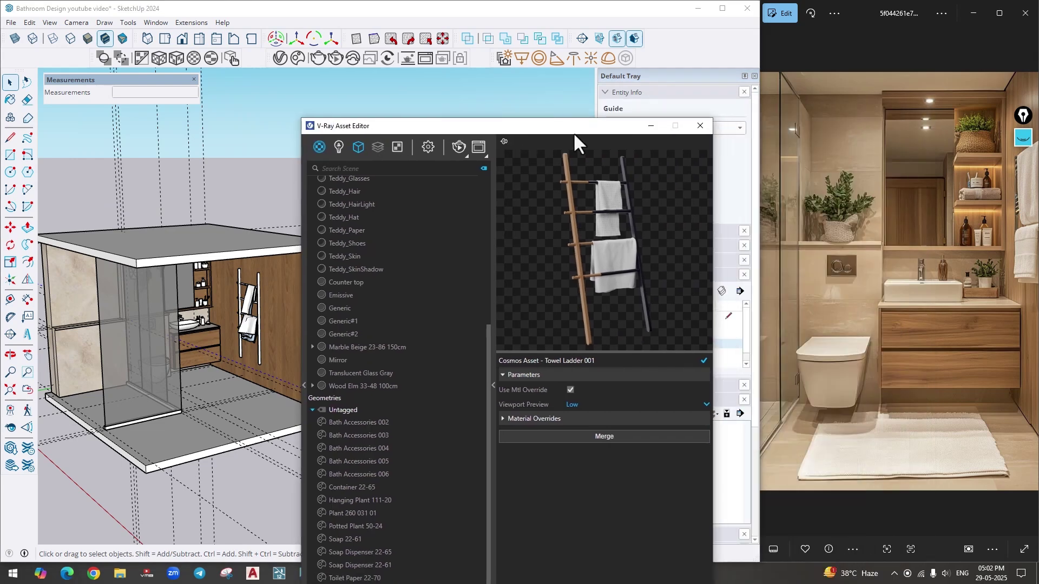
pyautogui.click(649, 126)
pyautogui.click(612, 325)
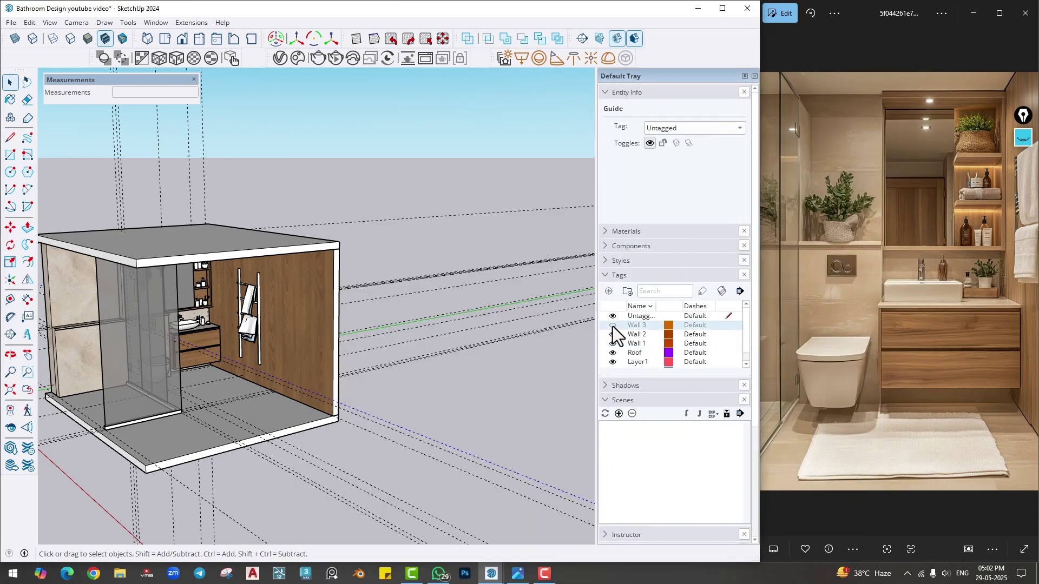
pyautogui.moveTo(338, 352); pyautogui.dragTo(417, 379, button='middle')
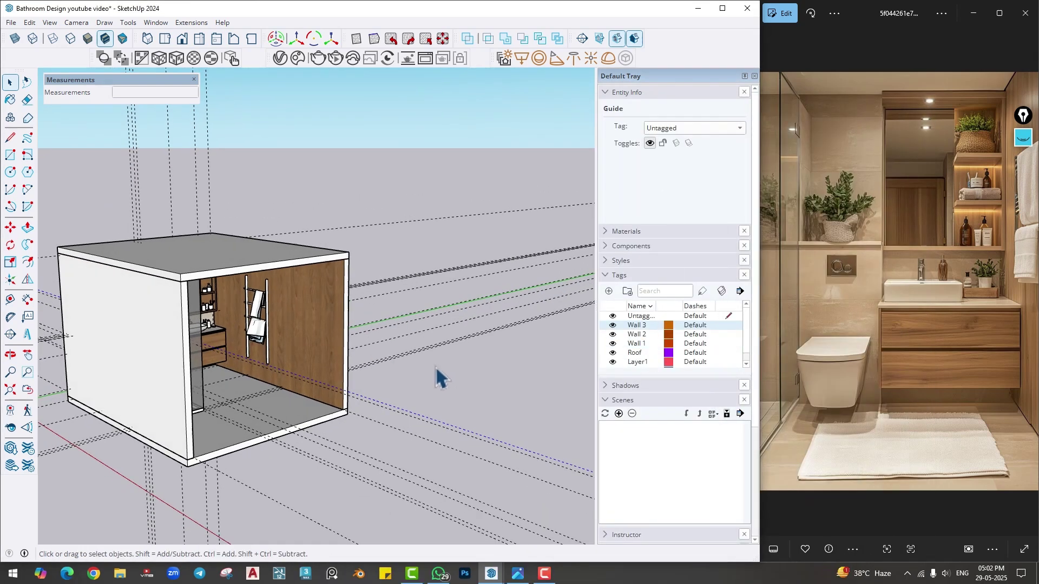
pyautogui.click(31, 22)
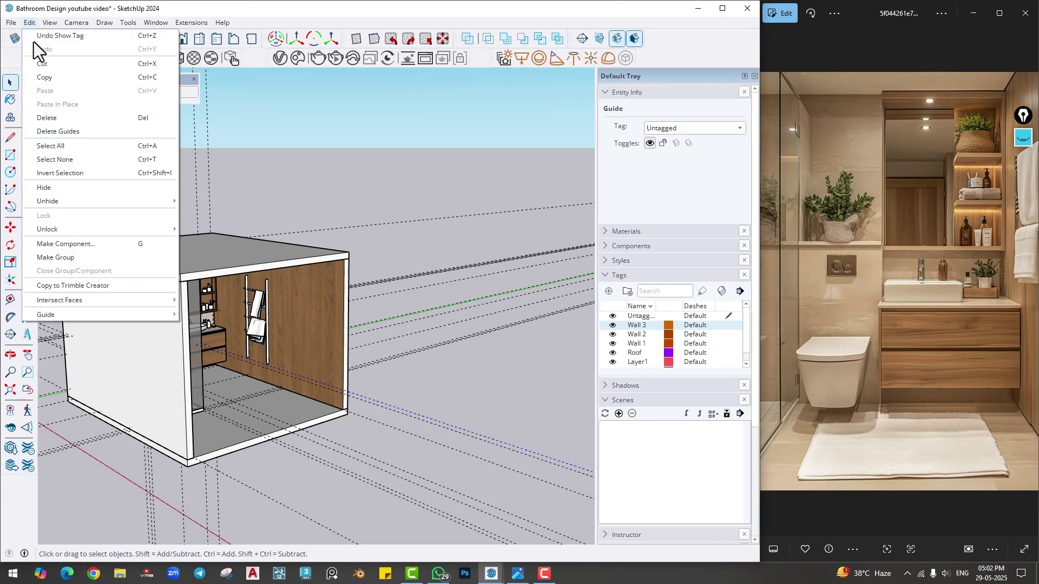
pyautogui.click(50, 133)
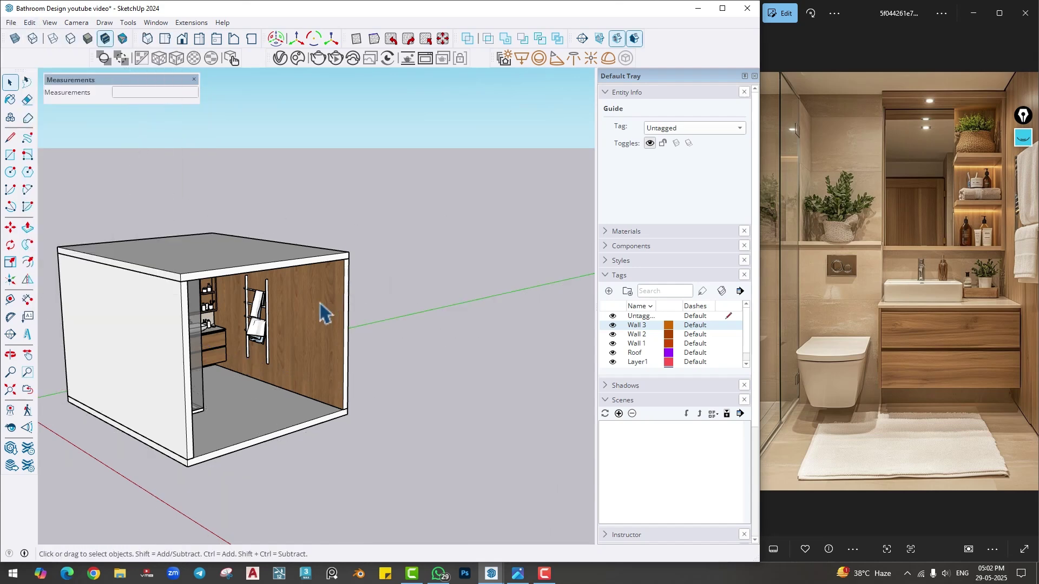
# - Draw a rectangle covering the room's open front from corner to corner and extrude it outward 4" as a wall
pyautogui.press('r')
pyautogui.click(180, 274)
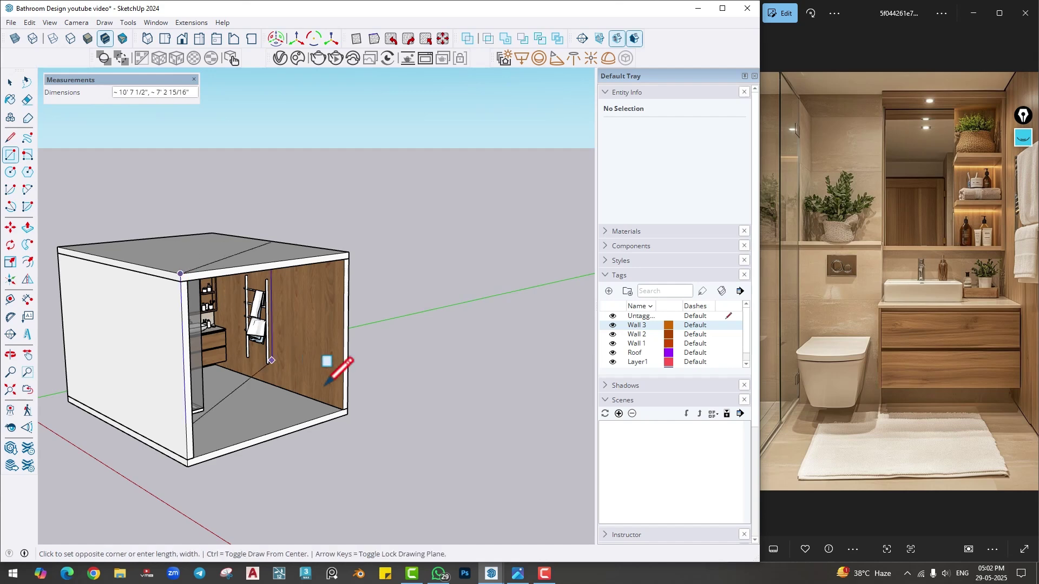
pyautogui.click(347, 414)
pyautogui.press('p')
pyautogui.moveTo(283, 390); pyautogui.dragTo(273, 400, button='middle')
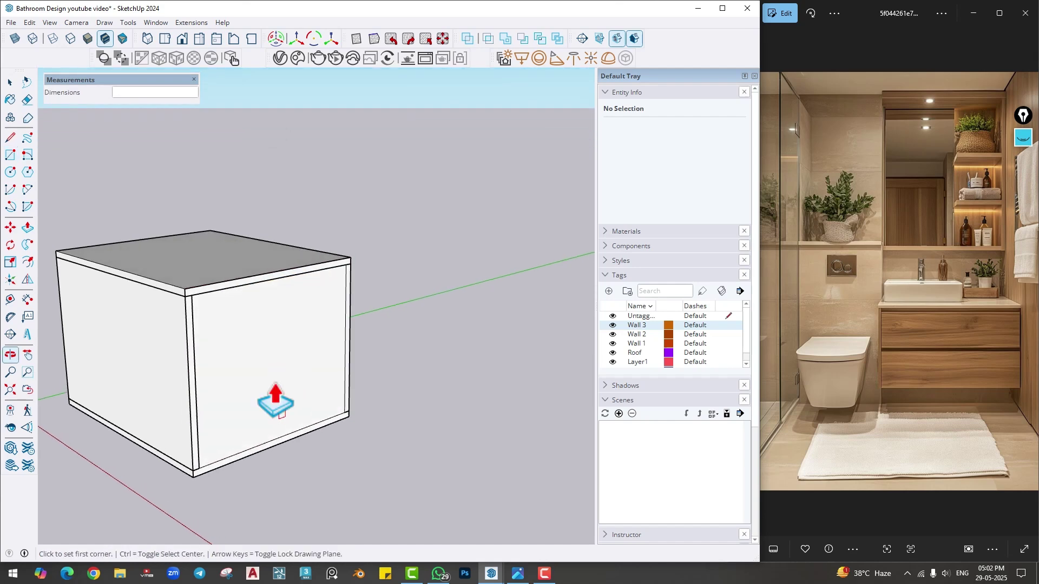
pyautogui.click(274, 397)
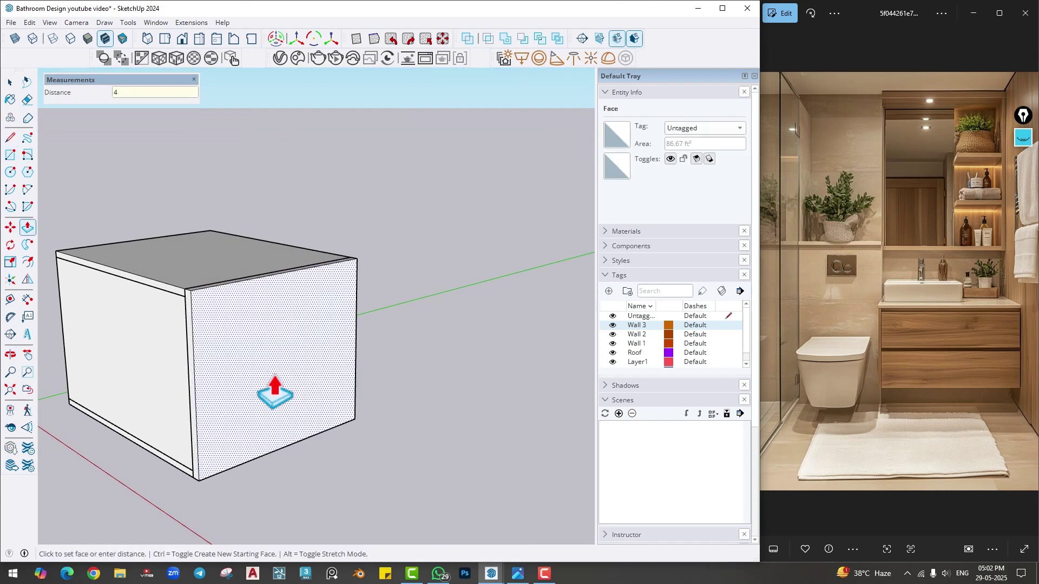
pyautogui.press('Return')
# - Group the new front wall and open the group for editing
pyautogui.press('space')
pyautogui.tripleClick(244, 352)
pyautogui.rightClick(247, 346)
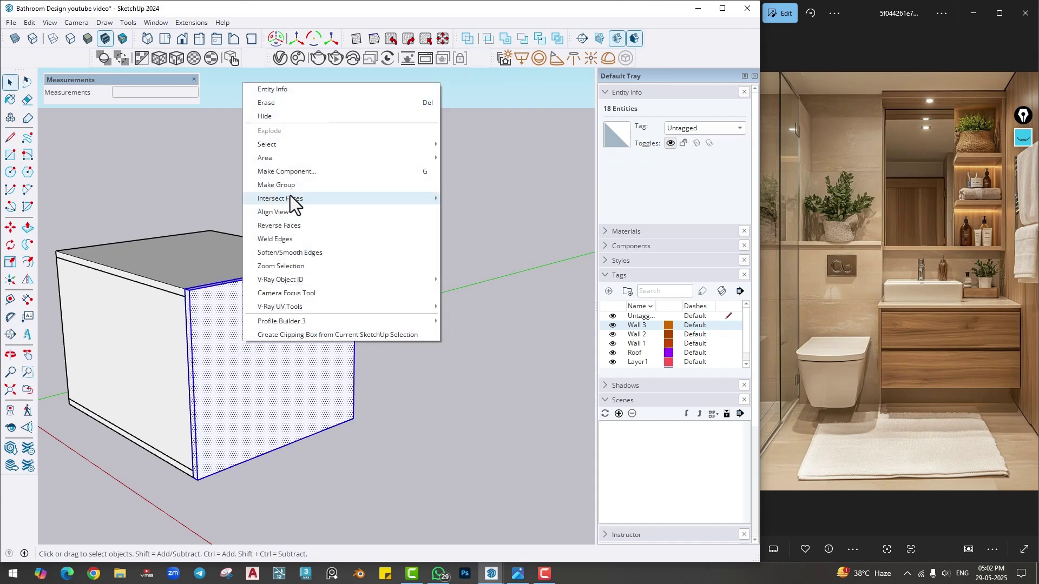
pyautogui.press('Escape')
pyautogui.click(420, 227)
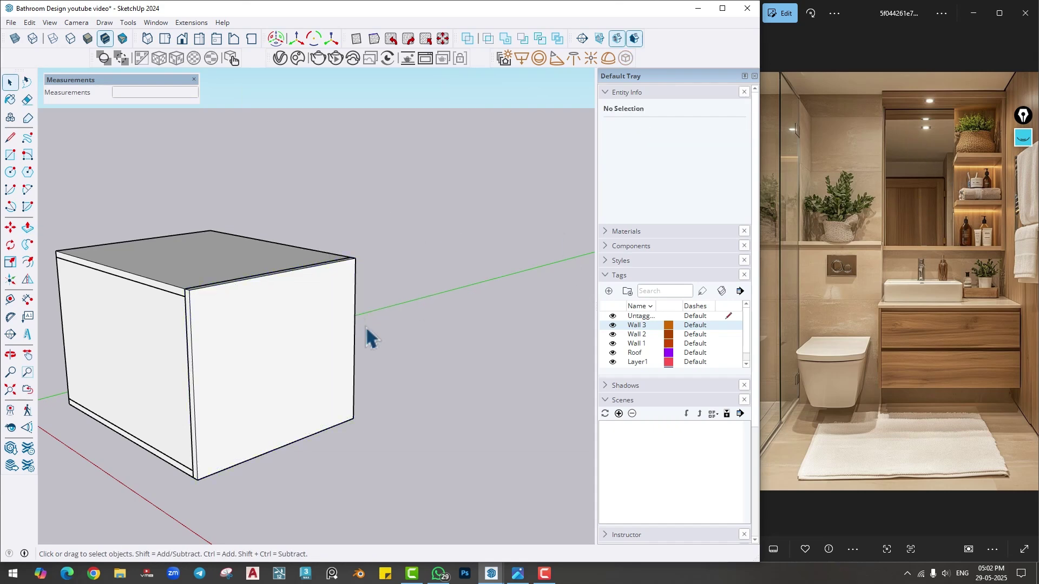
pyautogui.moveTo(367, 337); pyautogui.dragTo(343, 332, button='middle')
pyautogui.click(289, 337)
pyautogui.doubleClick(290, 336)
# - Place doorway guides on the front wall: vertical ones 1' from the right edge and 3' further in, and a horizontal one 7' above the base
pyautogui.click(11, 299)
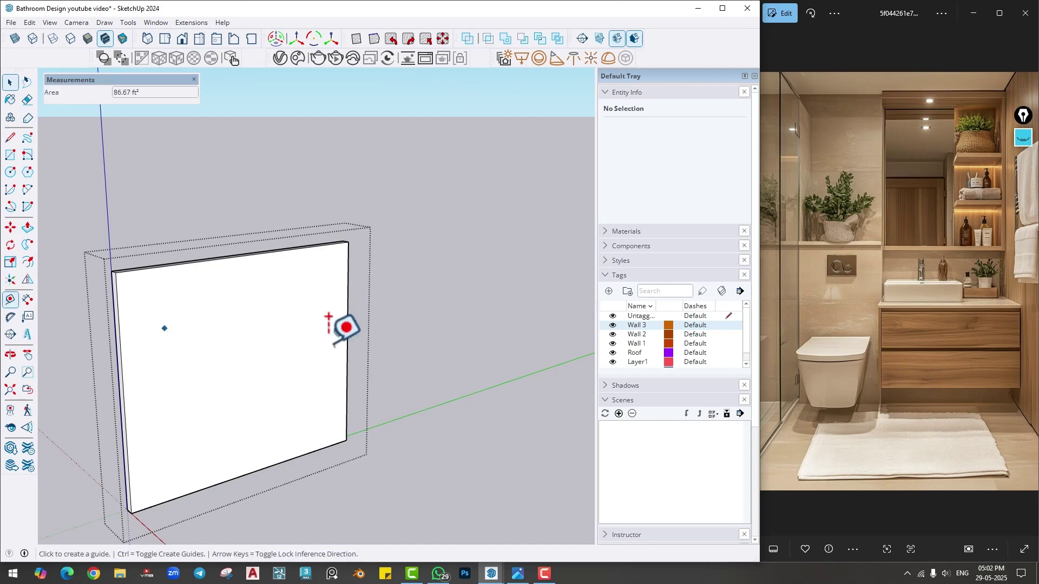
pyautogui.click(347, 330)
pyautogui.write('1')
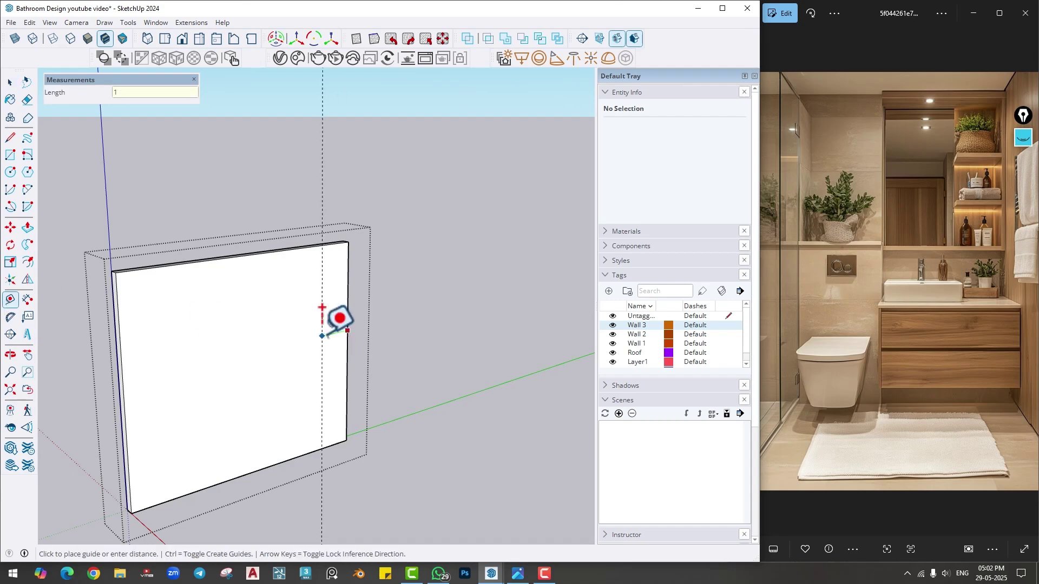
pyautogui.write("'")
pyautogui.press('Return')
pyautogui.click(330, 352)
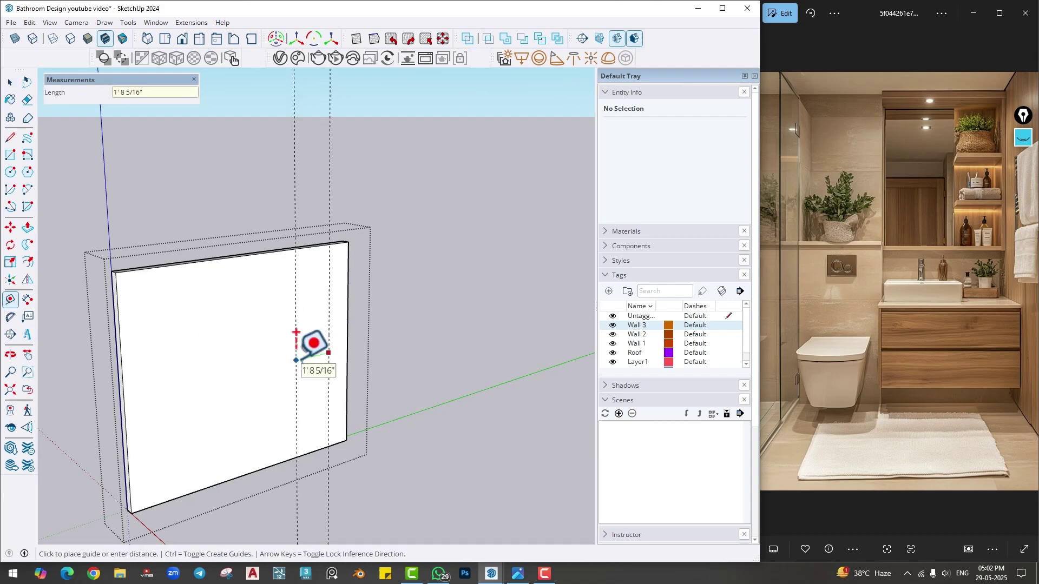
pyautogui.write("3'")
pyautogui.press('Return')
pyautogui.click(283, 462)
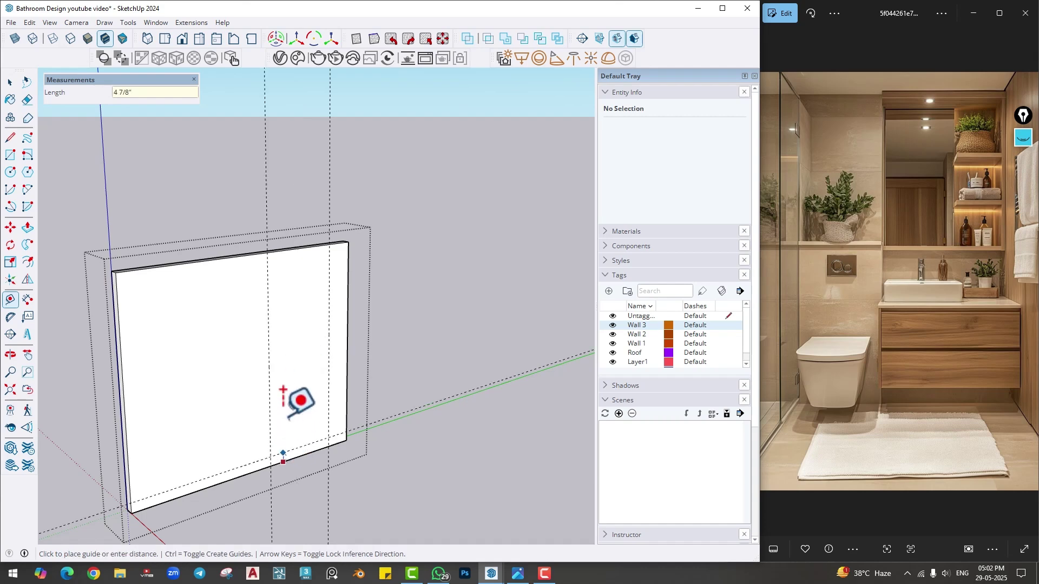
pyautogui.write("7'")
pyautogui.press('Return')
# - Draw the door rectangle between the guides and push it through the 4" wall thickness to cut the opening
pyautogui.press('r')
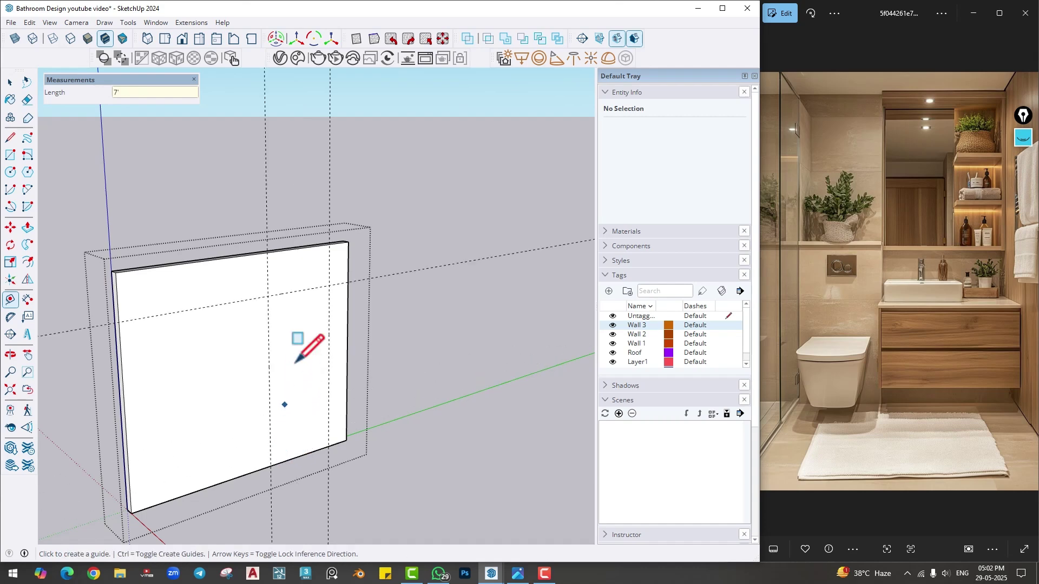
pyautogui.click(328, 447)
pyautogui.press('p')
pyautogui.click(300, 411)
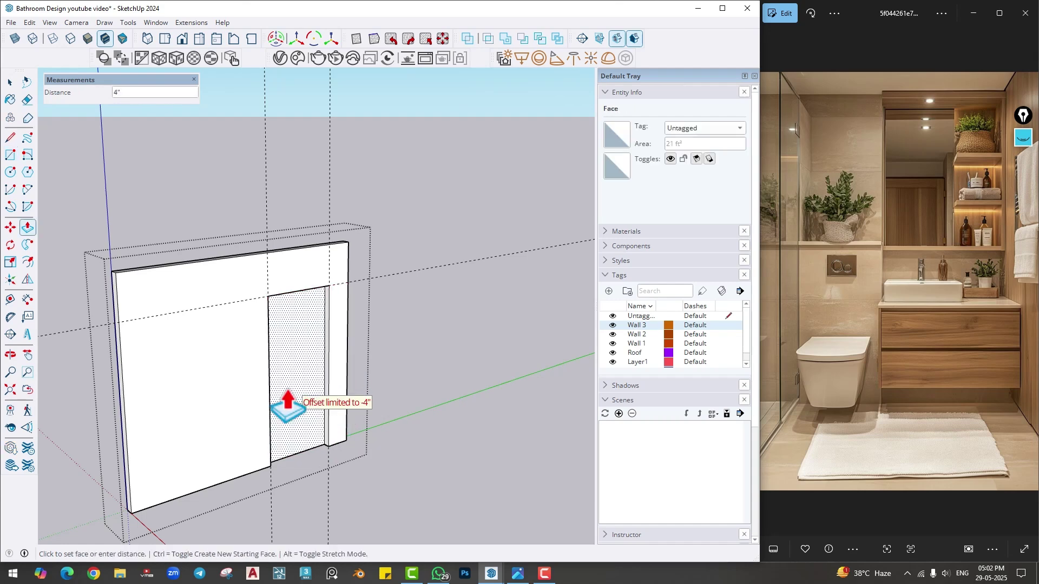
pyautogui.click(285, 411)
# - Copy the bottom edge of the doorway's right jamb 4" upward onto the jamb face
pyautogui.scroll(5, 295, 432)
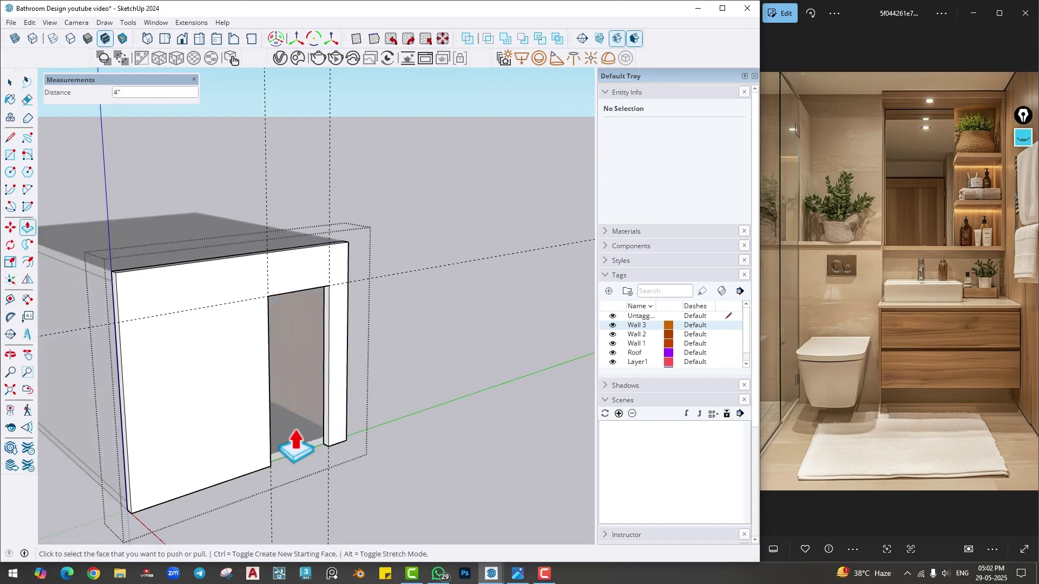
pyautogui.scroll(4, 204, 481)
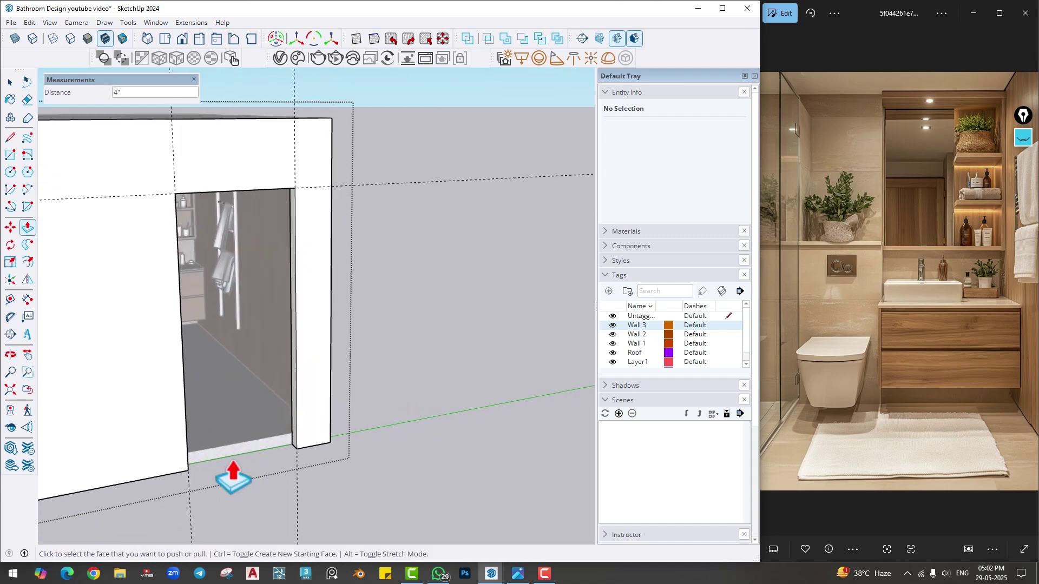
pyautogui.moveTo(232, 471); pyautogui.dragTo(352, 458, button='middle')
pyautogui.scroll(2, 354, 436)
pyautogui.press('l')
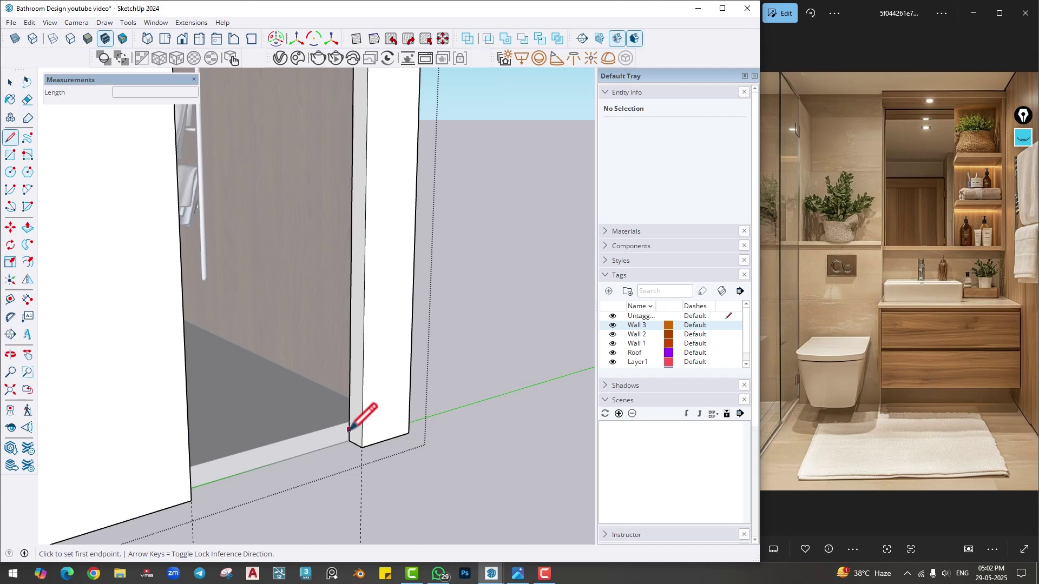
pyautogui.press('space')
pyautogui.scroll(2, 352, 445)
pyautogui.click(358, 449)
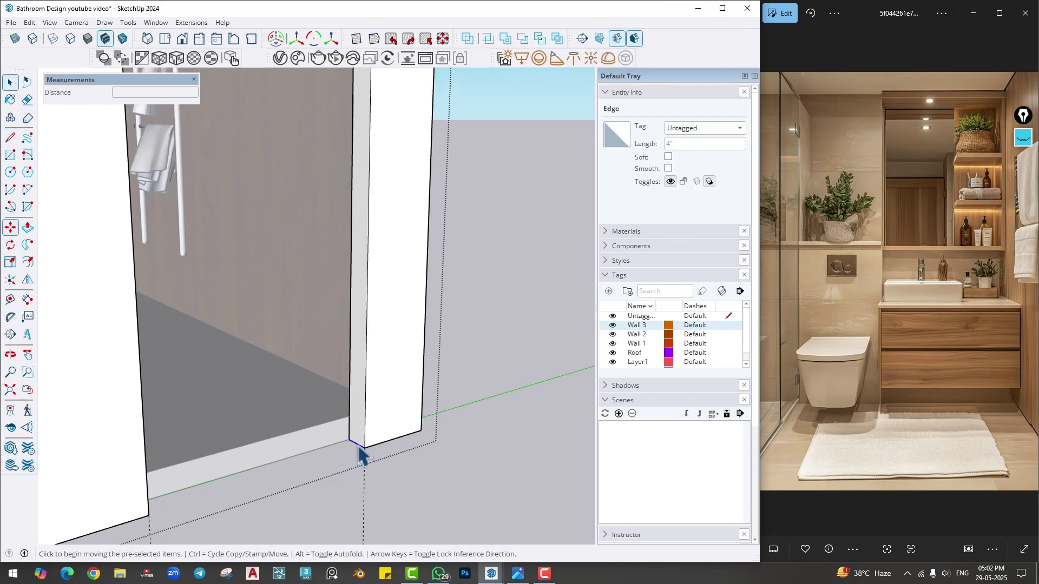
pyautogui.press('m')
pyautogui.click(349, 433)
pyautogui.press('ctrl')
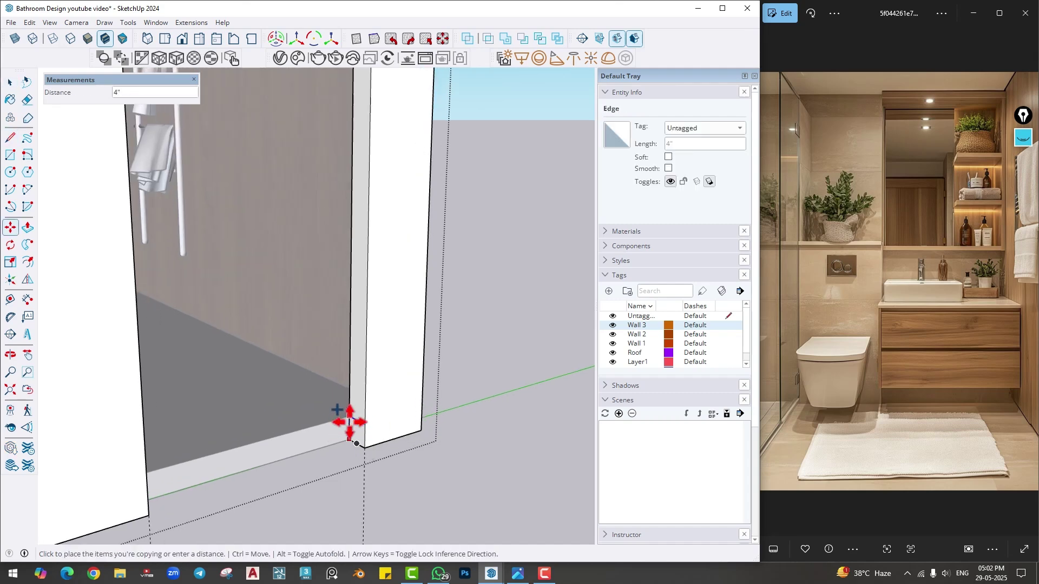
pyautogui.click(349, 421)
# - Extrude the small jamb face across the doorway to form a threshold, and close the wall group
pyautogui.press('p')
pyautogui.click(352, 436)
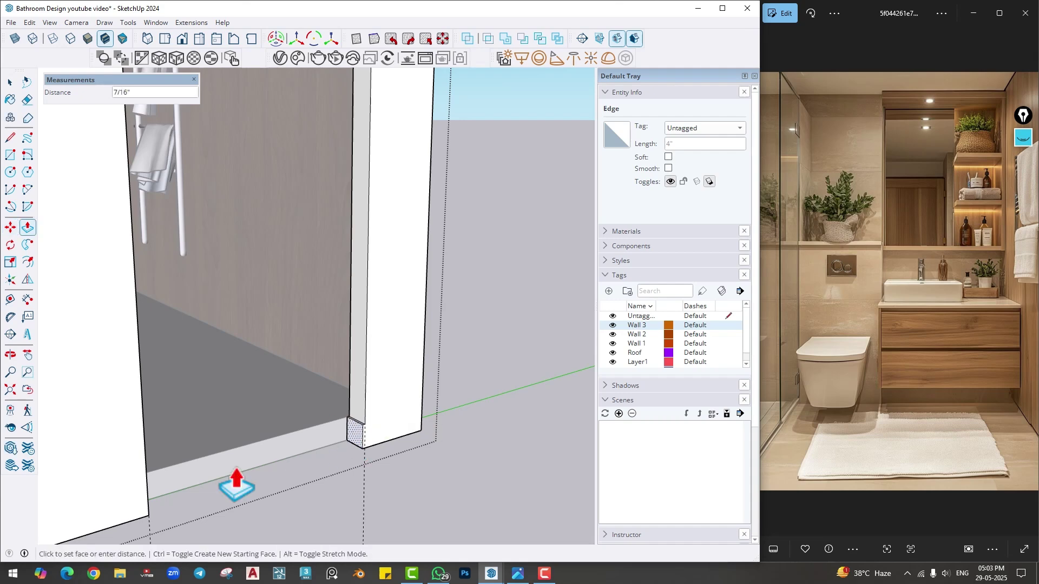
pyautogui.scroll(-2, 400, 525)
pyautogui.press('space')
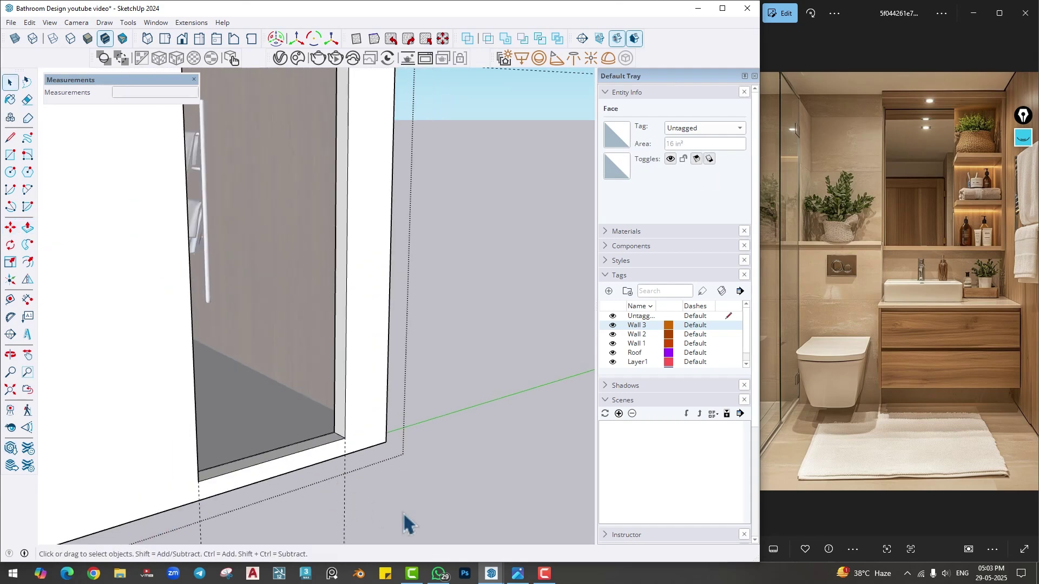
pyautogui.moveTo(467, 427); pyautogui.dragTo(313, 324, button='middle')
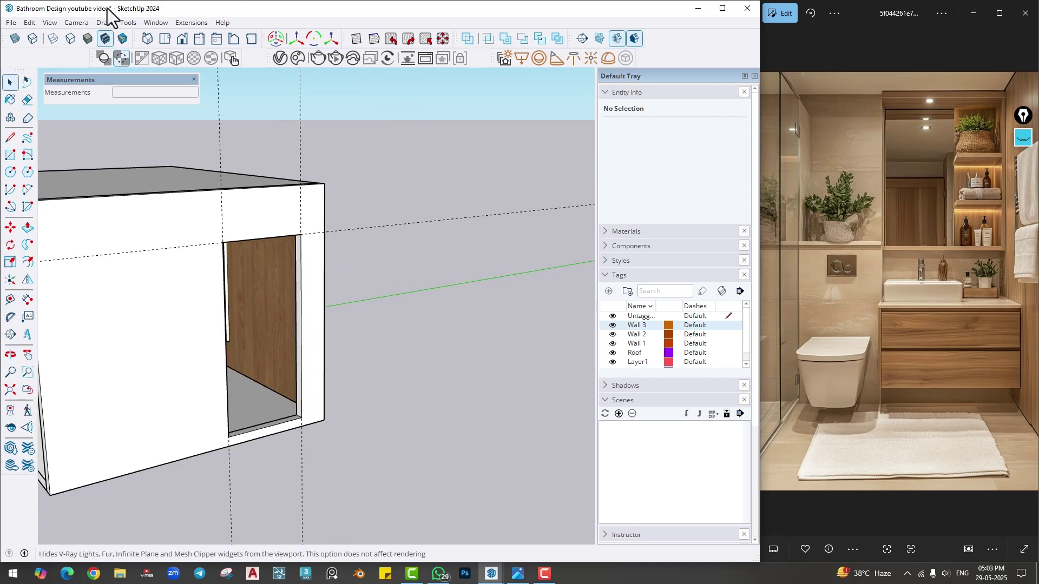
# - Open the 3D Warehouse and search it for door models
pyautogui.click(149, 22)
pyautogui.click(178, 106)
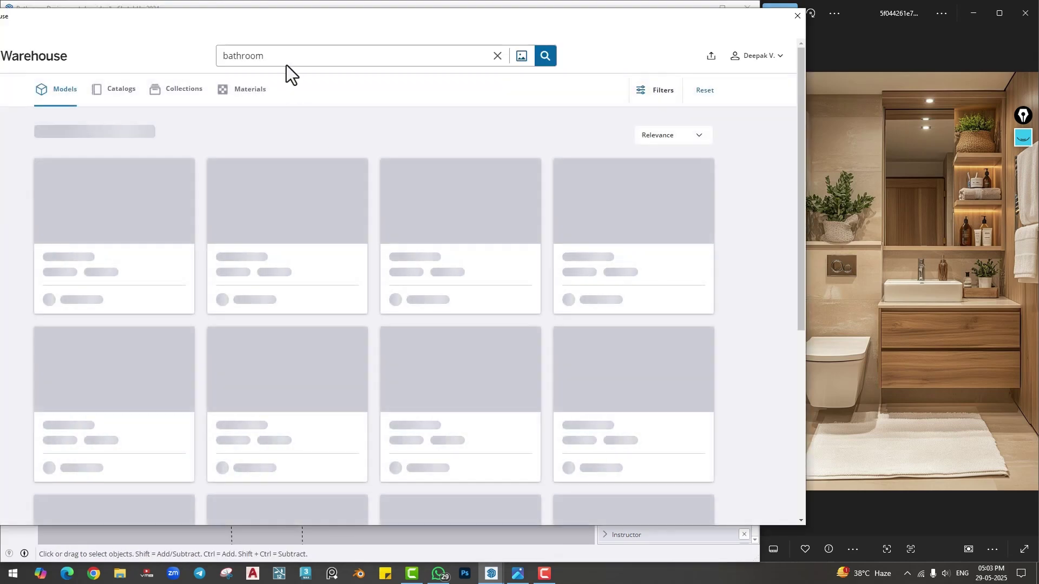
pyautogui.doubleClick(253, 56)
pyautogui.write('door')
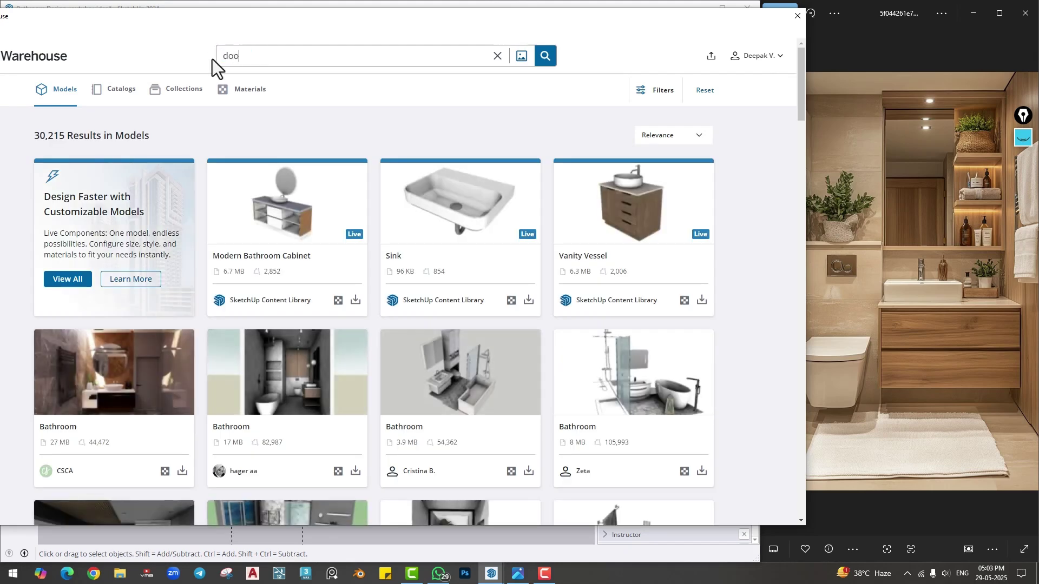
pyautogui.press('Return')
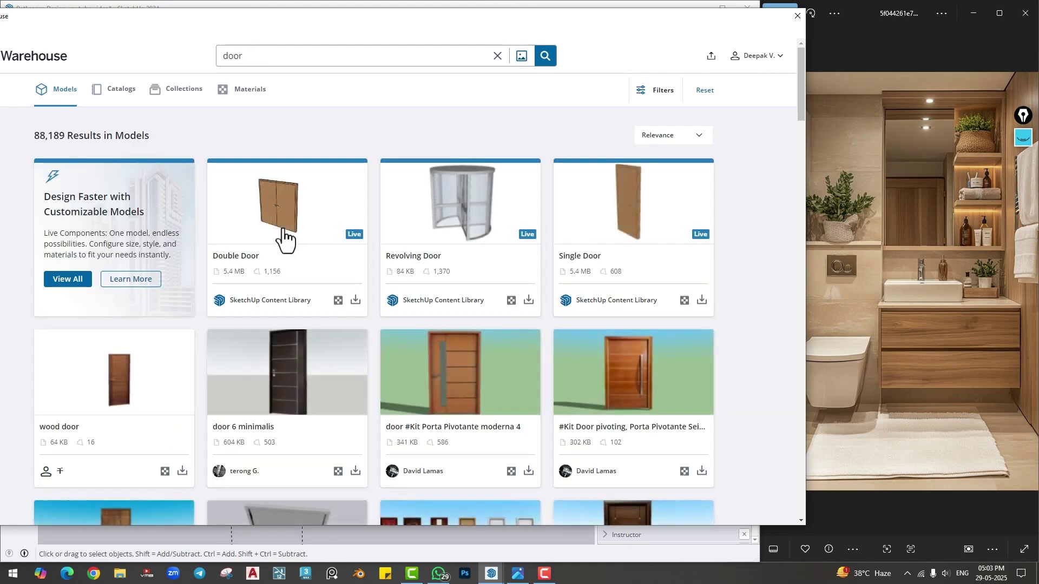
pyautogui.scroll(-2, 283, 238)
pyautogui.scroll(2, 282, 238)
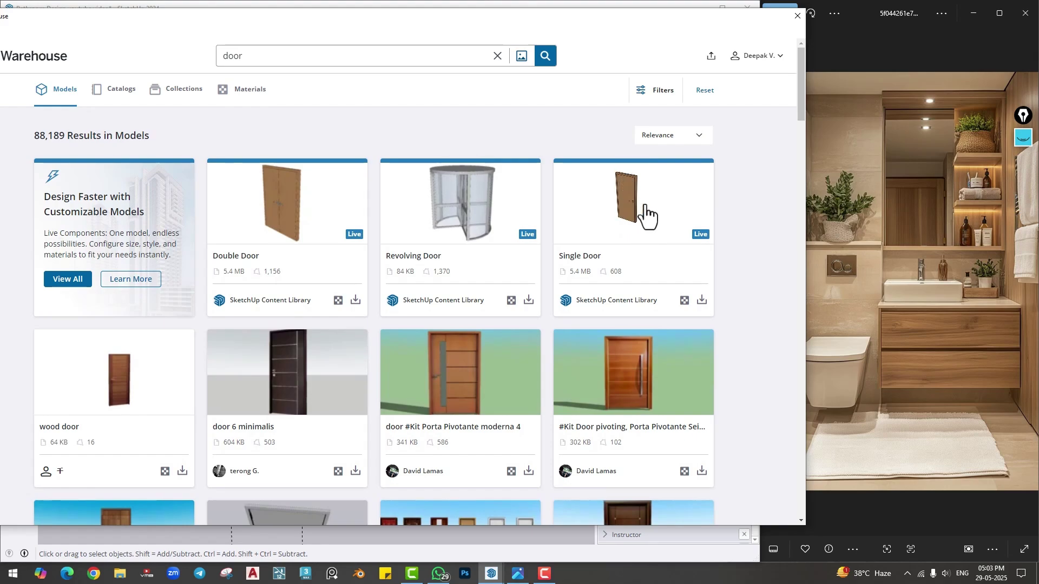
# - Browse the door models, load the Single Door live component into the model and place it beside the front wall
pyautogui.scroll(-3, 600, 249)
pyautogui.scroll(2, 622, 255)
pyautogui.scroll(-3, 628, 244)
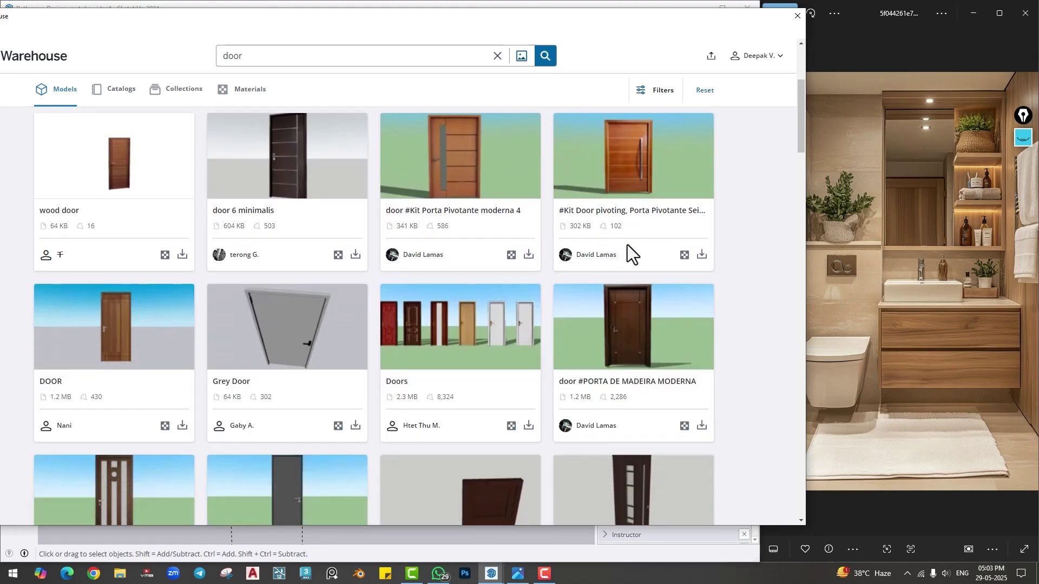
pyautogui.scroll(2, 628, 245)
pyautogui.scroll(-2, 627, 244)
pyautogui.scroll(4, 635, 232)
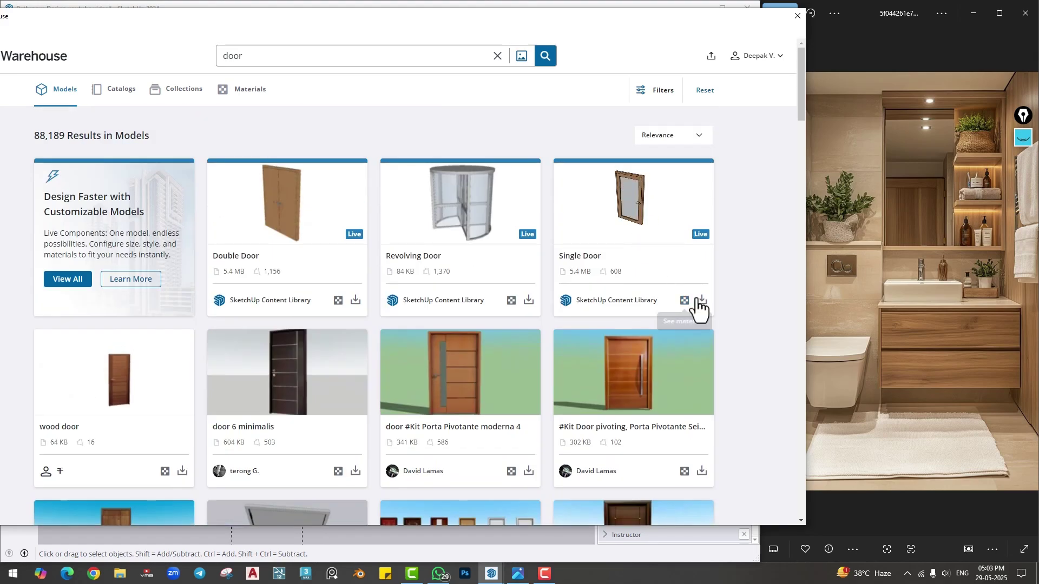
pyautogui.click(527, 301)
pyautogui.click(337, 281)
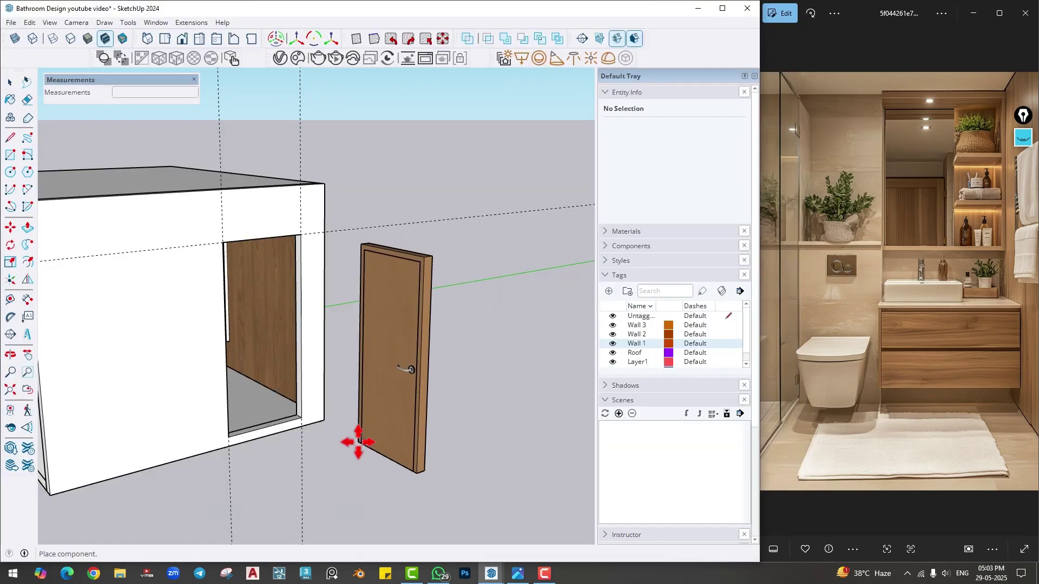
pyautogui.click(426, 476)
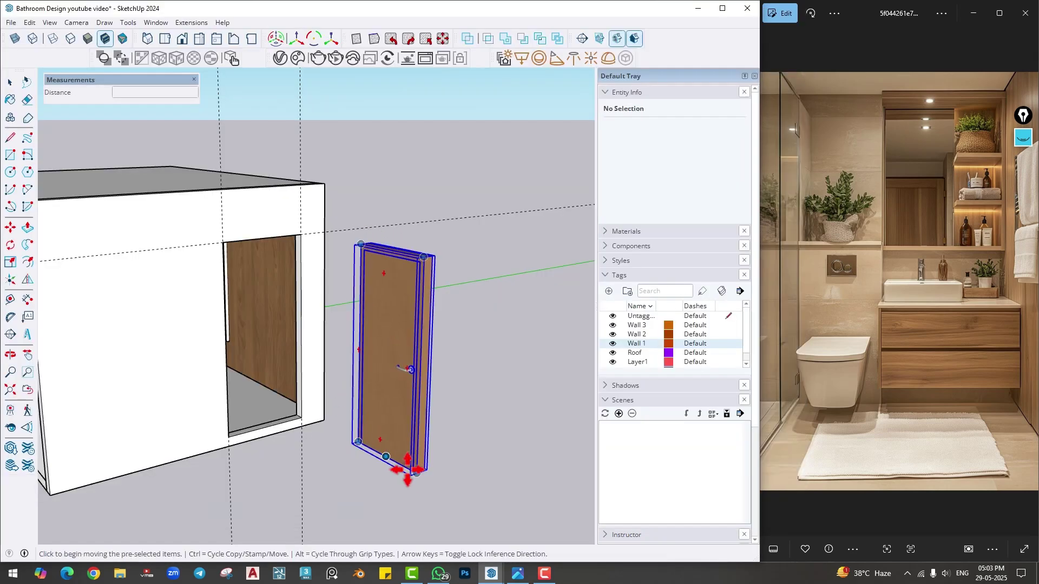
# - Rotate the Single Door component 90 degrees on the ground plane to line it up with the front wall
pyautogui.click(10, 244)
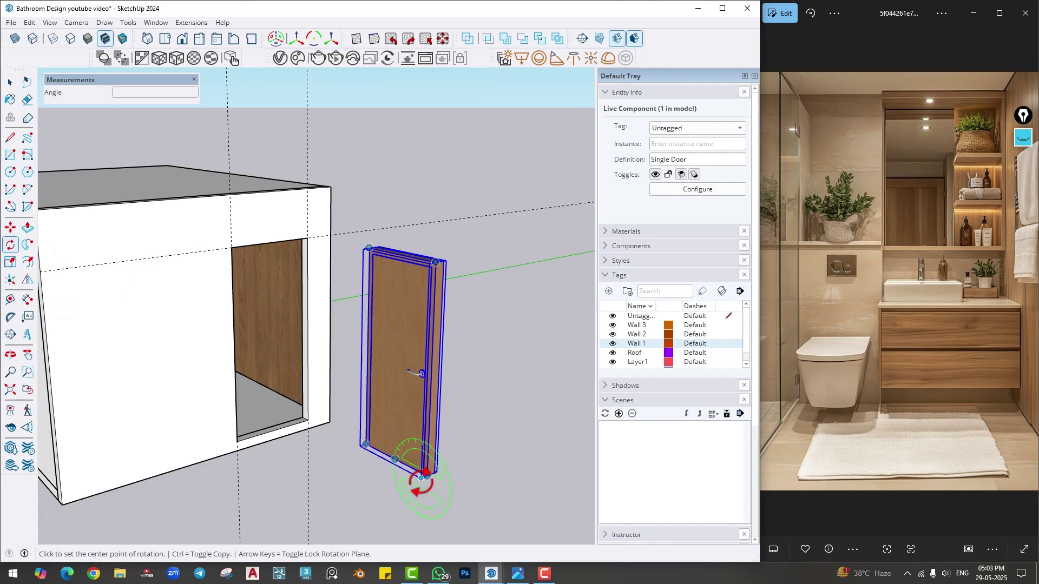
pyautogui.press('Escape')
pyautogui.click(437, 490)
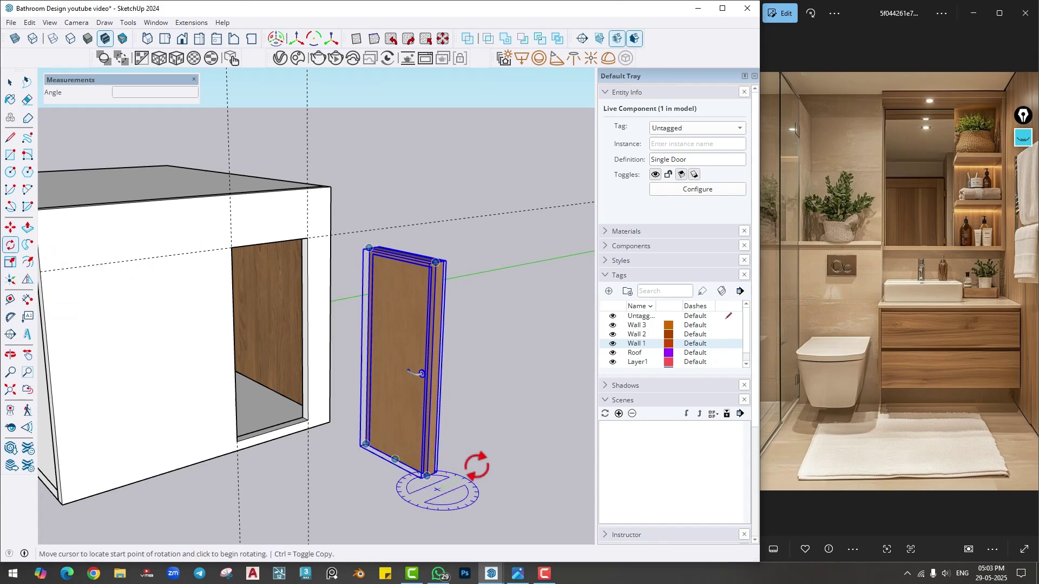
pyautogui.click(475, 467)
pyautogui.press('Return')
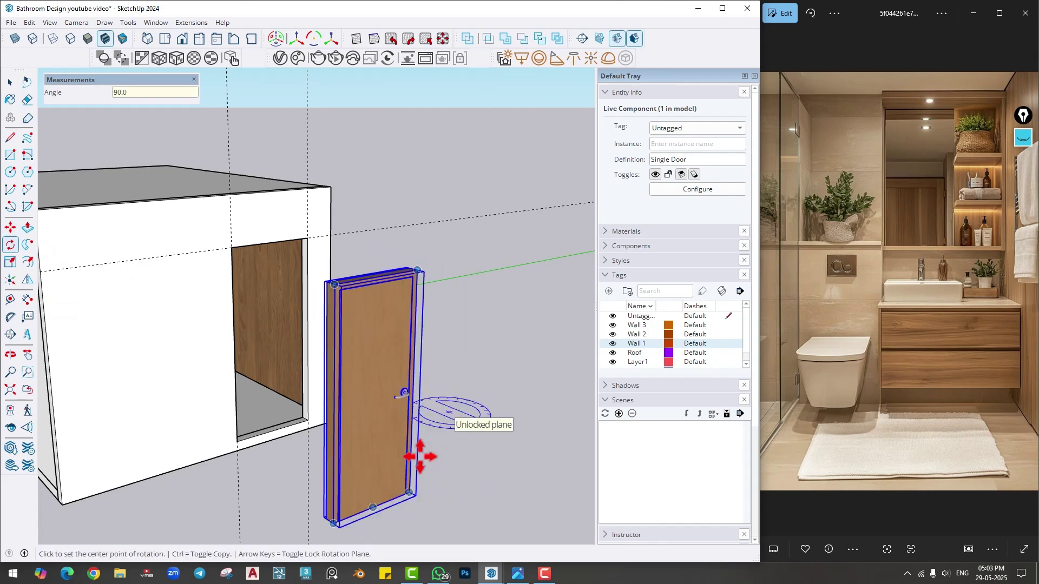
# - Move the Single Door by its bottom corner to the matching bottom corner of the doorway
pyautogui.scroll(2, 420, 456)
pyautogui.press('m')
pyautogui.click(416, 496)
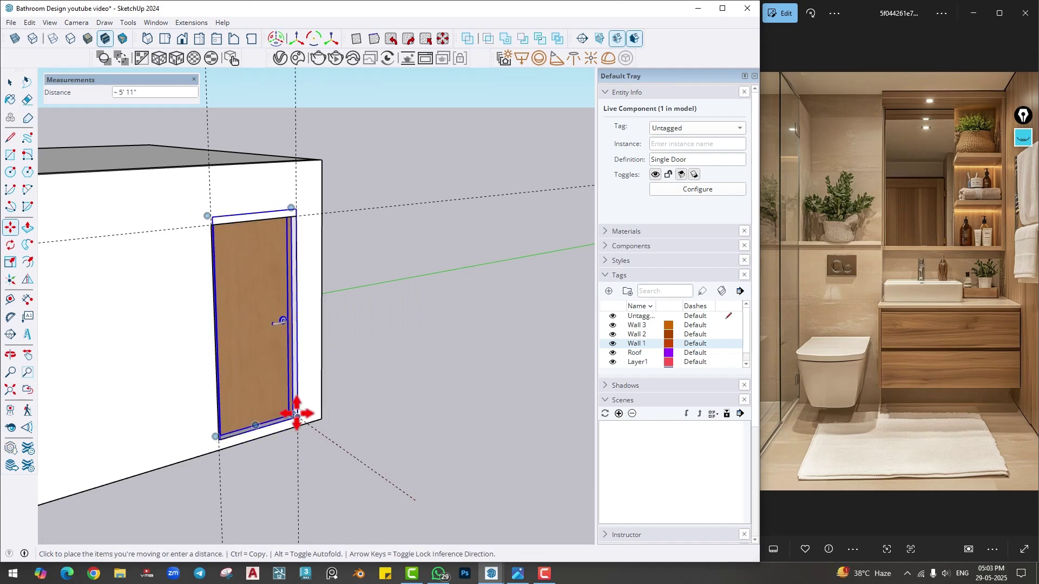
pyautogui.click(295, 417)
# - Delete the Single Door component from the doorway
pyautogui.click(10, 261)
pyautogui.scroll(1, 265, 227)
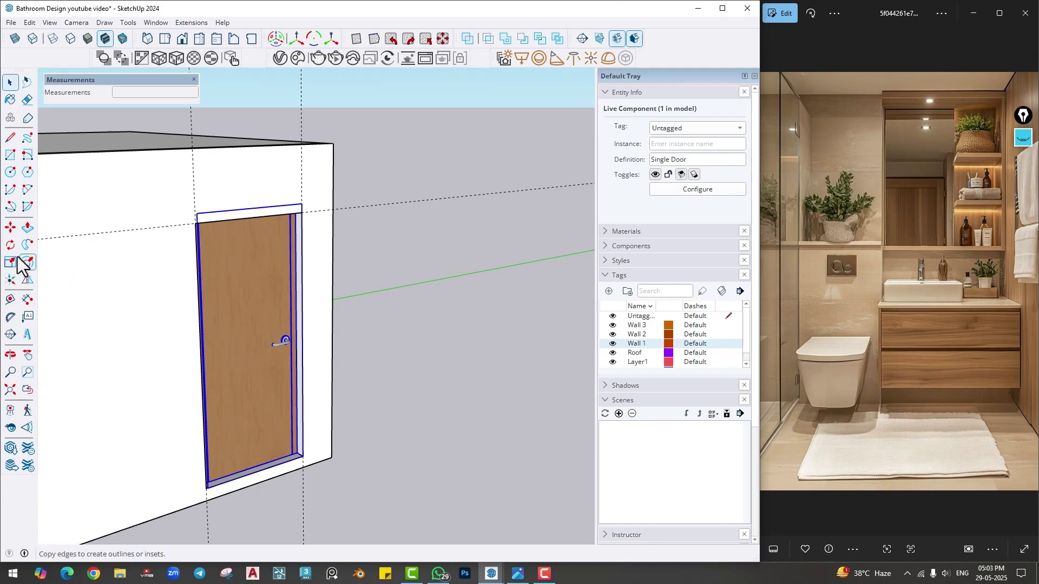
pyautogui.scroll(-2, 268, 314)
pyautogui.click(268, 314)
pyautogui.press('Delete')
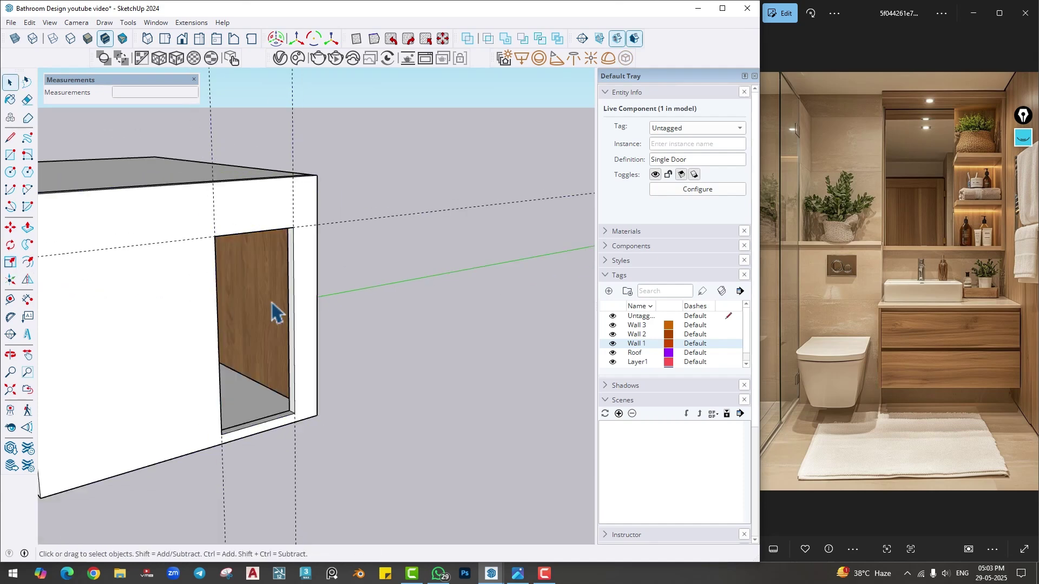
# - Load the "modern door" model from the 3D Warehouse and place it at the doorway's bottom corner
pyautogui.press('space')
pyautogui.click(155, 24)
pyautogui.click(179, 106)
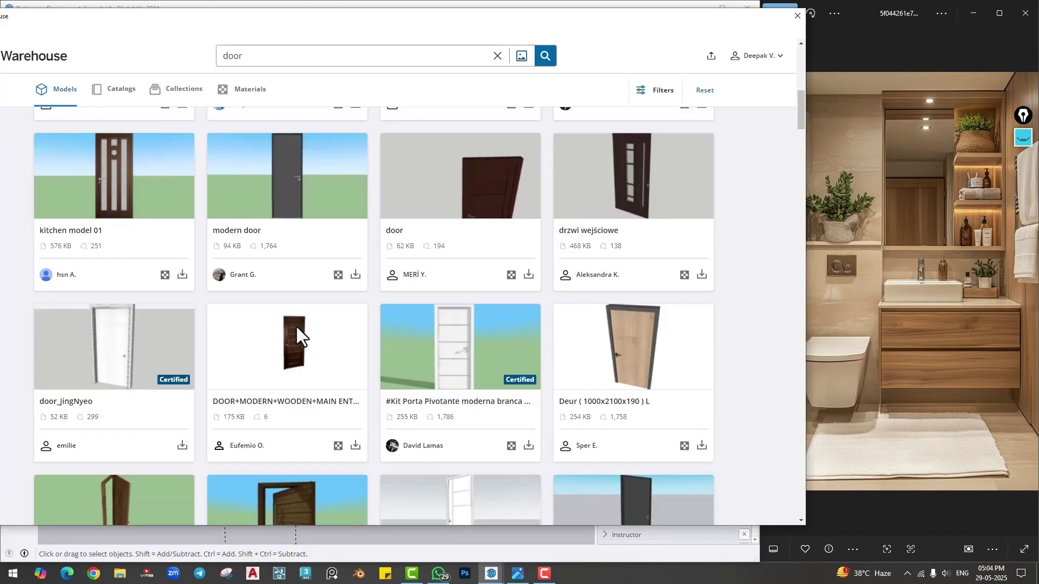
pyautogui.click(356, 274)
pyautogui.click(349, 281)
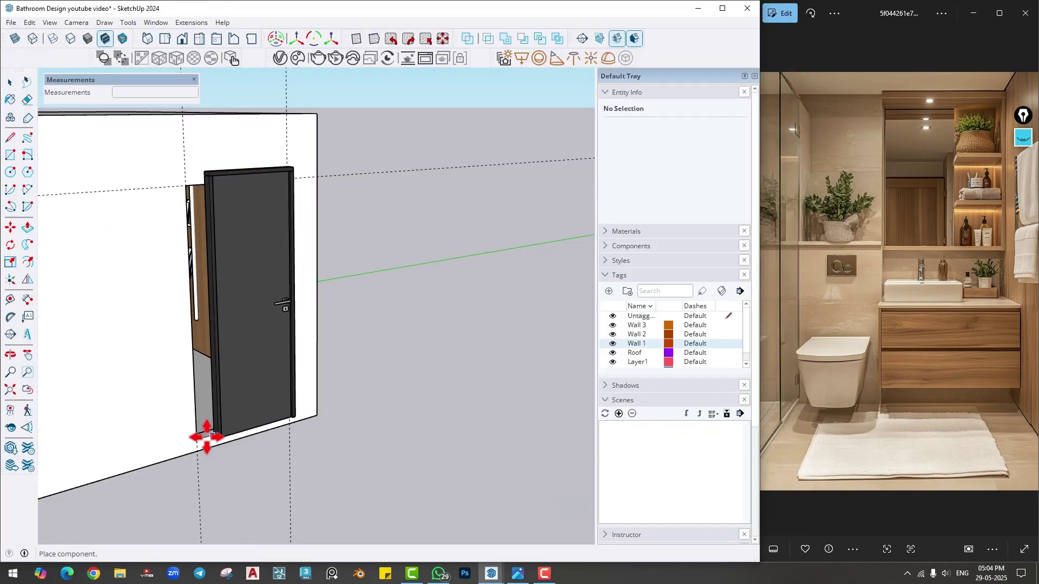
pyautogui.click(197, 438)
# - Scale the dark door to about 0.95 in height and widen it to the far jamb to fill the doorway
pyautogui.scroll(3, 225, 466)
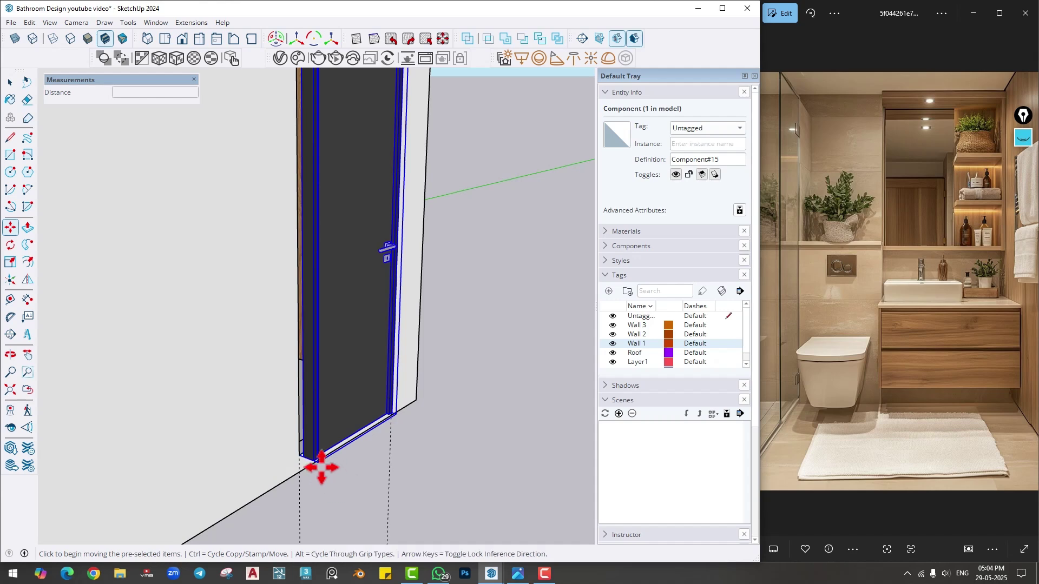
pyautogui.scroll(-2, 308, 456)
pyautogui.moveTo(295, 453); pyautogui.dragTo(281, 379, button='middle')
pyautogui.click(9, 262)
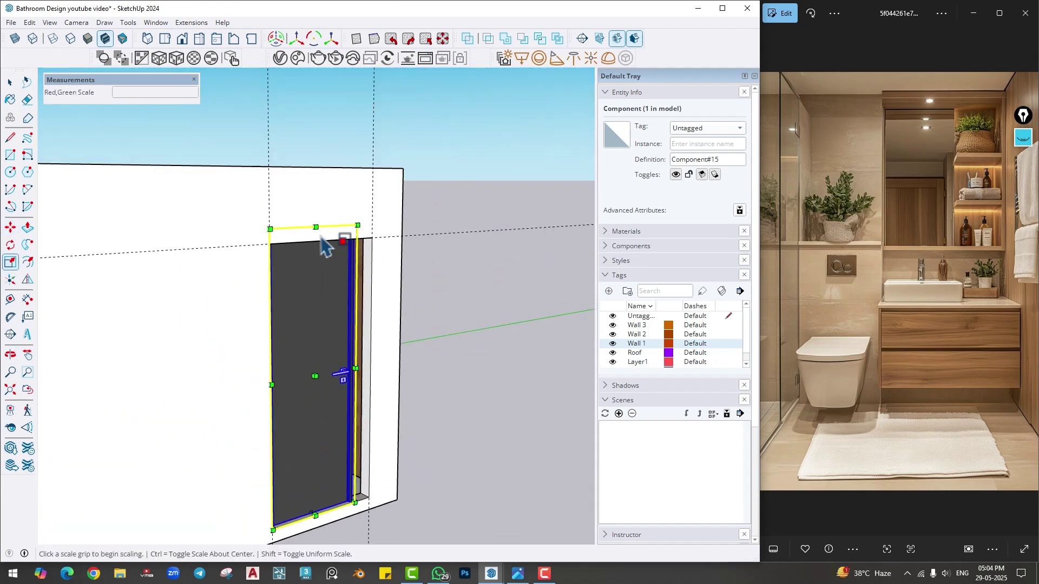
pyautogui.moveTo(307, 226); pyautogui.dragTo(315, 240)
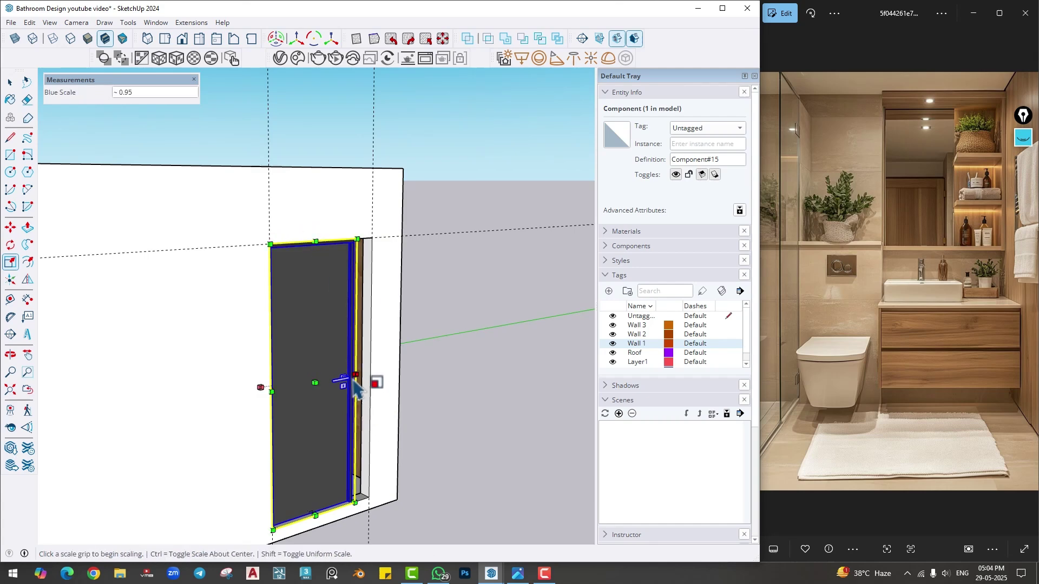
pyautogui.moveTo(348, 374); pyautogui.dragTo(369, 371)
pyautogui.press('space')
pyautogui.click(474, 432)
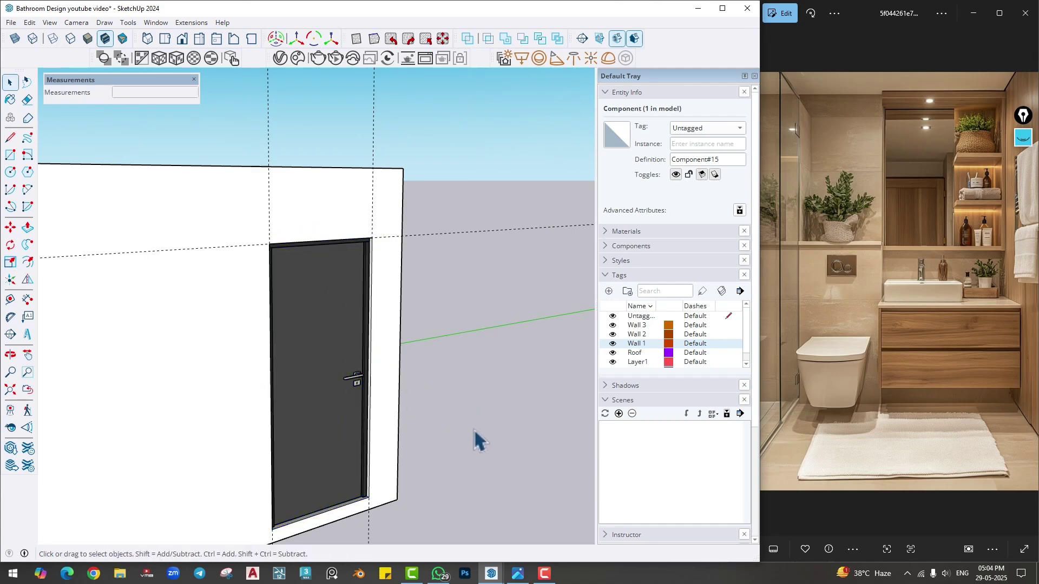
# - Flip the door across its width so the handle sits on the opposite side
pyautogui.moveTo(474, 432); pyautogui.dragTo(410, 456, button='middle')
pyautogui.click(244, 408)
pyautogui.moveTo(243, 408); pyautogui.dragTo(346, 382, button='middle')
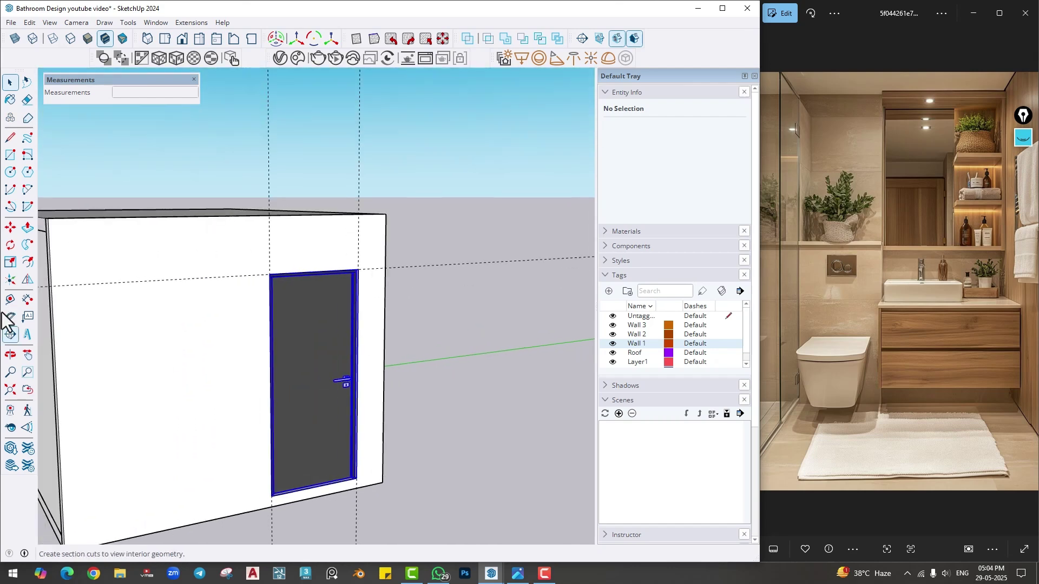
pyautogui.click(30, 282)
pyautogui.click(324, 376)
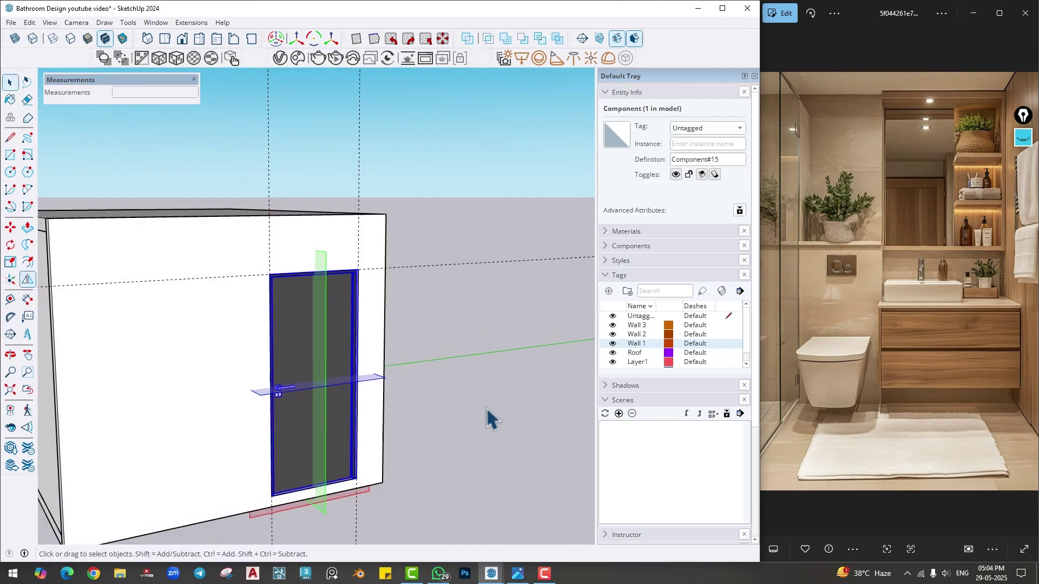
pyautogui.click(452, 475)
# - Place a section plane on the outer face of the front wall
pyautogui.moveTo(390, 421); pyautogui.dragTo(364, 359, button='middle')
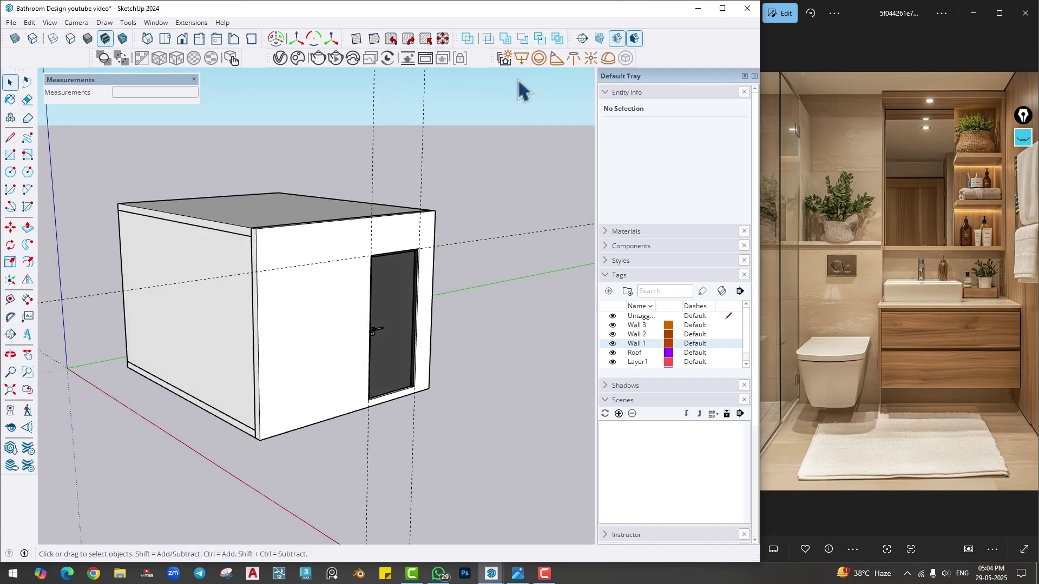
pyautogui.click(582, 38)
pyautogui.click(342, 310)
pyautogui.click(549, 308)
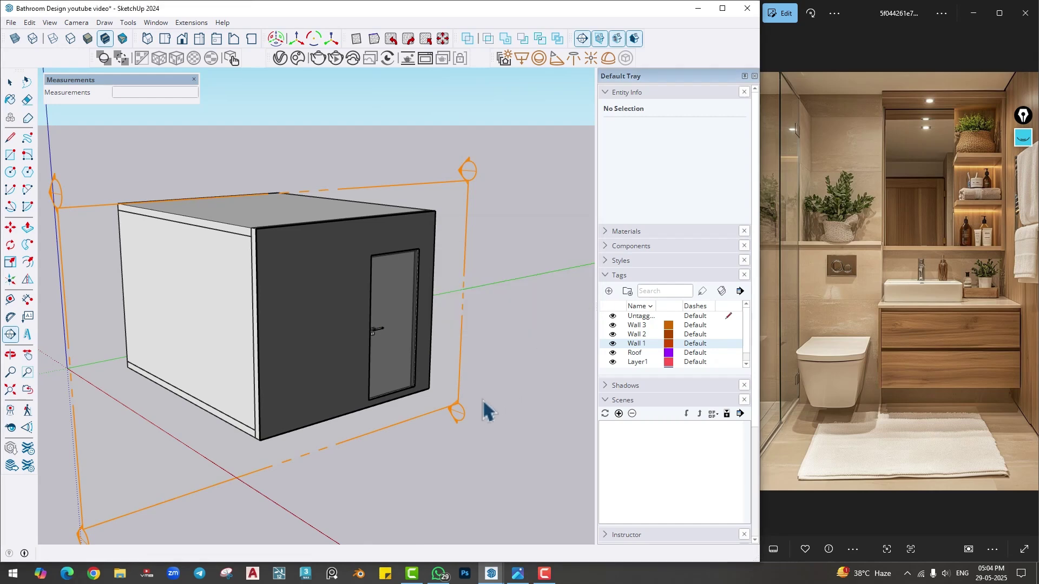
# - Move the section plane about 1' 9 11/16" inward along the red axis to cut away the front wall
pyautogui.press('m')
pyautogui.click(455, 406)
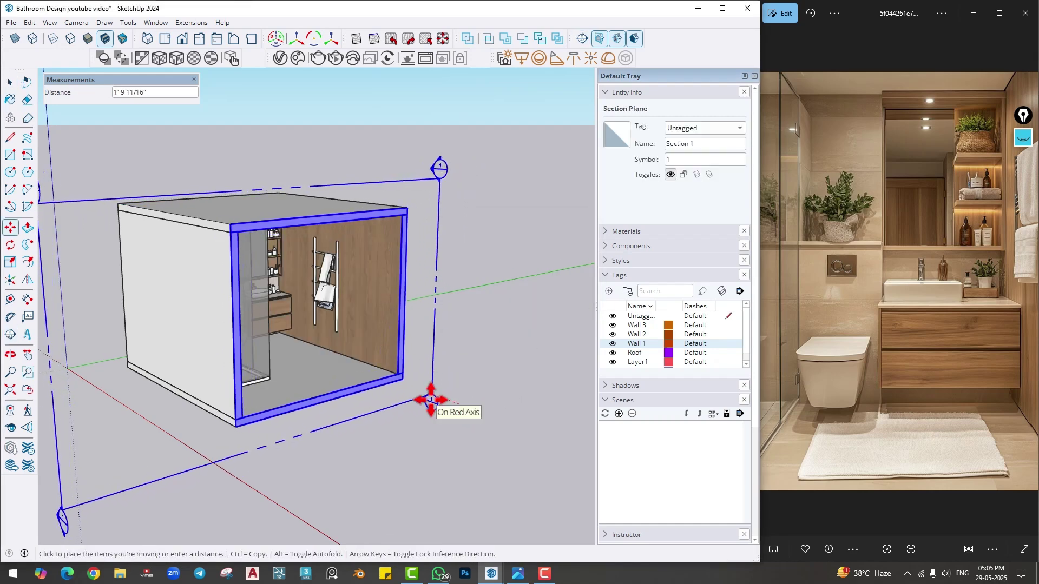
pyautogui.click(432, 401)
pyautogui.press('space')
pyautogui.click(481, 408)
# - Open the V-Ray Asset Editor's render settings and enable Safe Frame for the interior view
pyautogui.moveTo(481, 408); pyautogui.dragTo(368, 370, button='middle')
pyautogui.scroll(5, 334, 374)
pyautogui.scroll(-5, 333, 381)
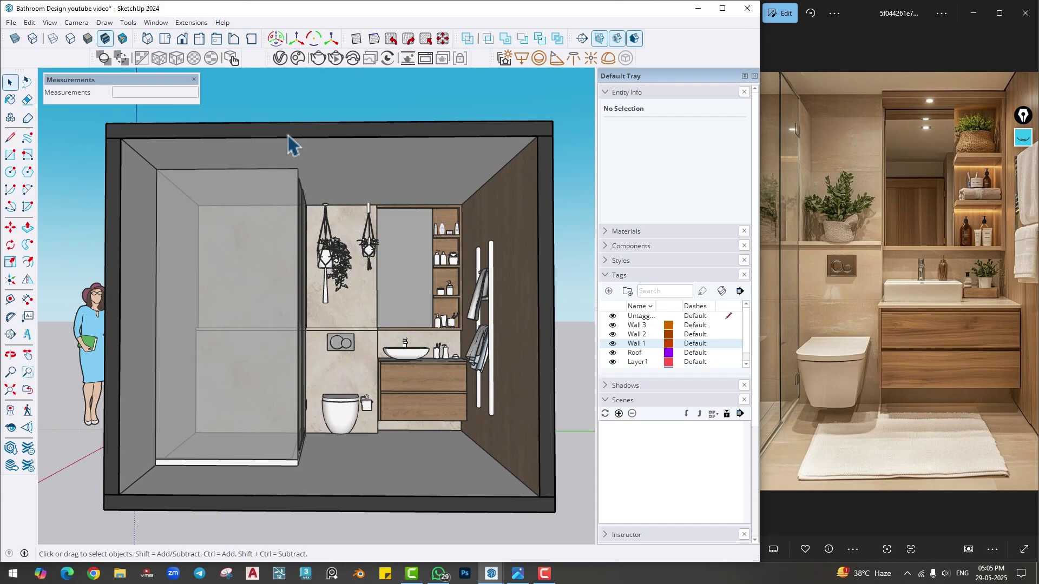
pyautogui.click(278, 58)
pyautogui.click(427, 147)
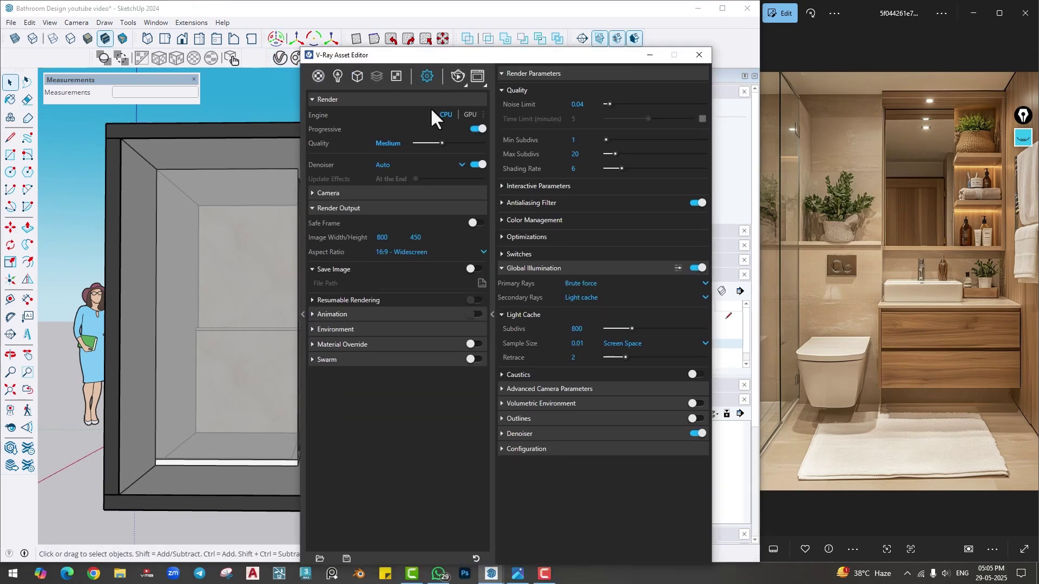
pyautogui.click(473, 222)
pyautogui.moveTo(462, 57); pyautogui.dragTo(693, 61)
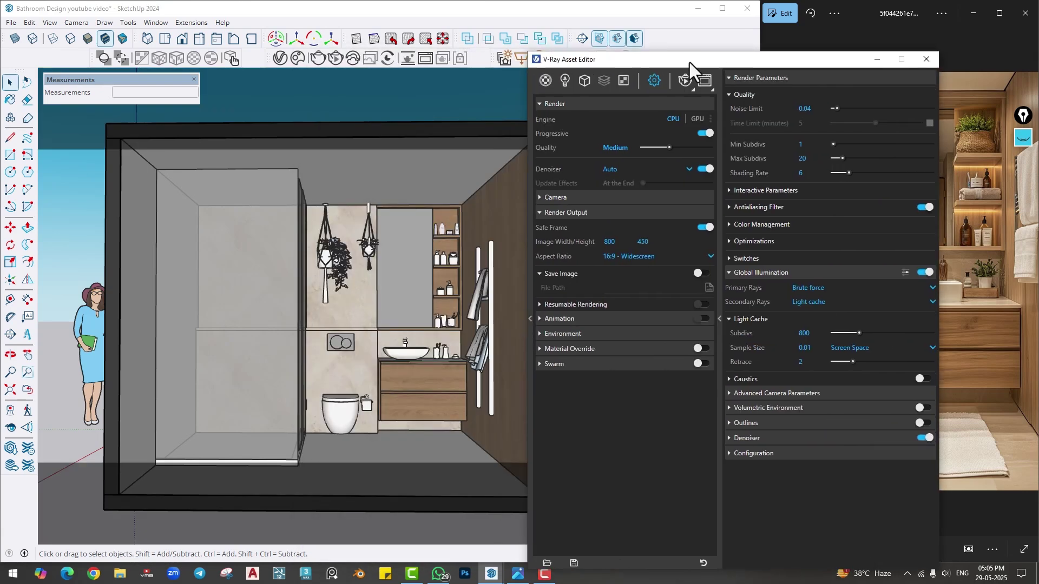
# - Set the render output's aspect ratio to 4:5 - Portrait and frame the toilet and vanity wall inside it
pyautogui.click(633, 252)
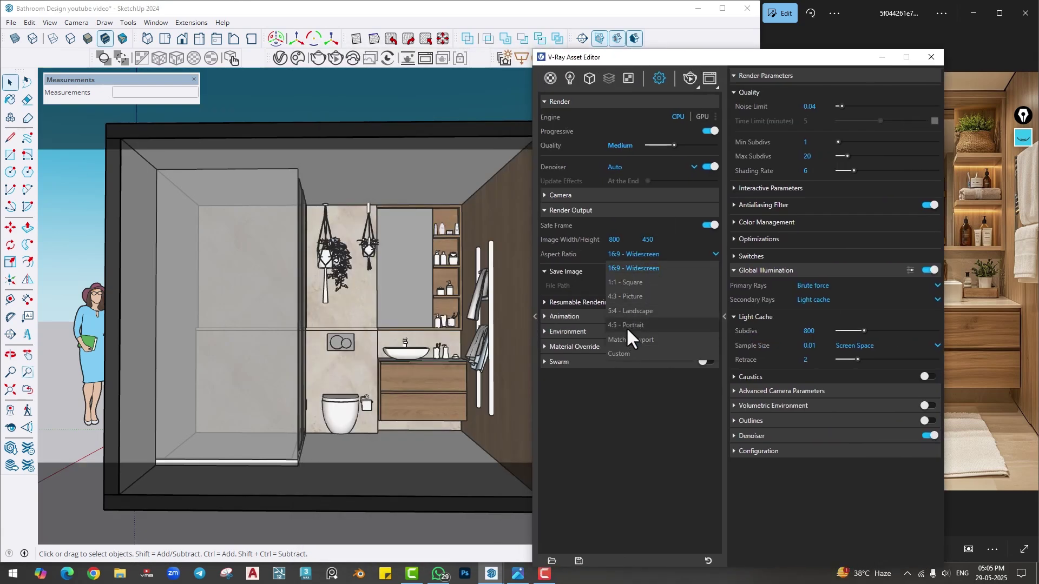
pyautogui.click(626, 327)
pyautogui.moveTo(586, 57); pyautogui.dragTo(665, 70)
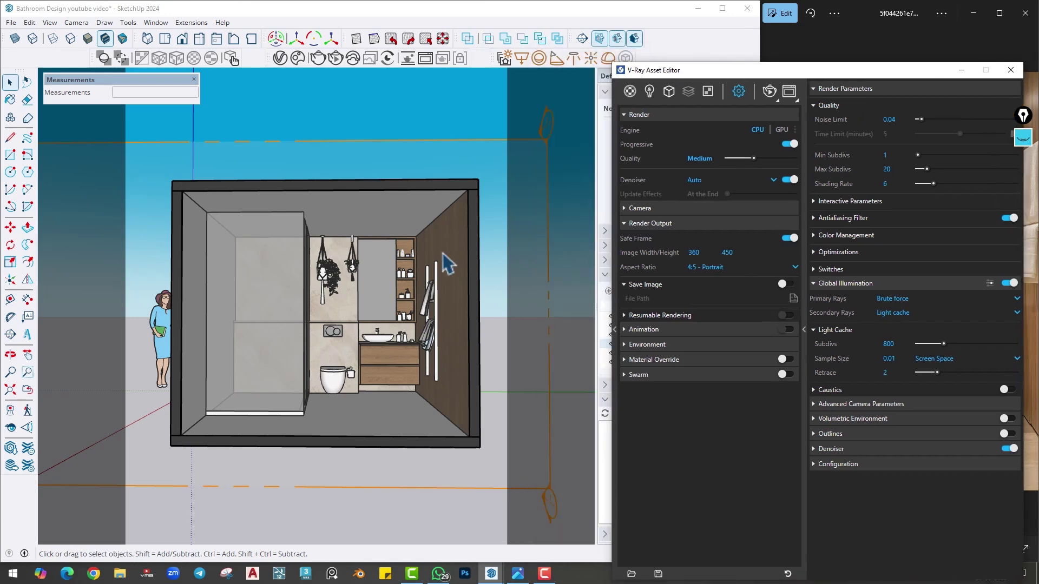
pyautogui.scroll(5, 281, 332)
pyautogui.scroll(2, 328, 334)
pyautogui.moveTo(328, 336)
pyautogui.keyDown('shift'); pyautogui.mouseDown(button='middle')
pyautogui.moveTo(278, 351)
pyautogui.moveTo(290, 351)
pyautogui.mouseUp(button='middle'); pyautogui.keyUp('shift')
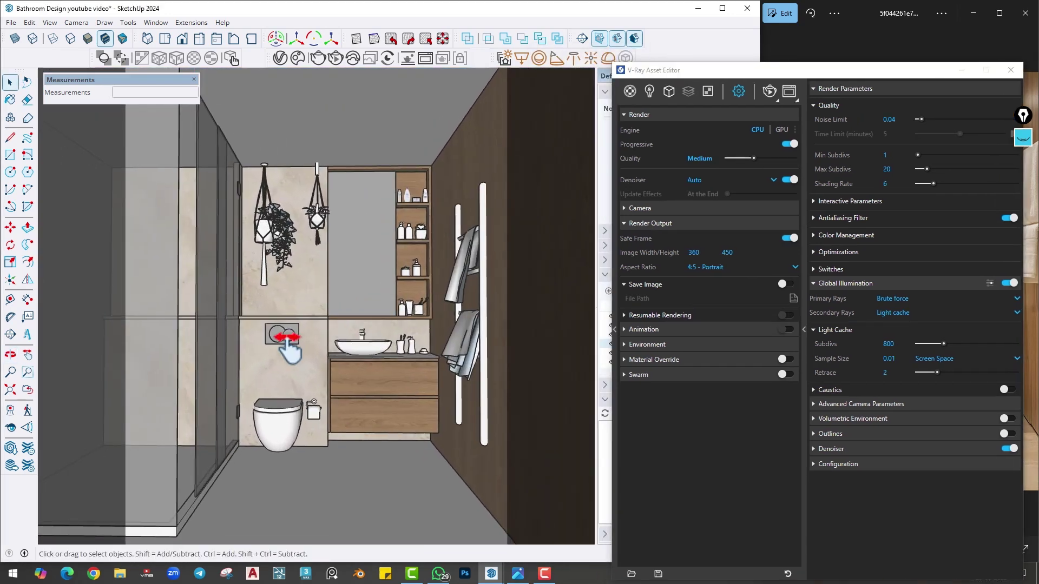
# - Change the render aspect ratio to Custom and refine the camera framing around the toilet and vanity
pyautogui.click(735, 265)
pyautogui.click(696, 363)
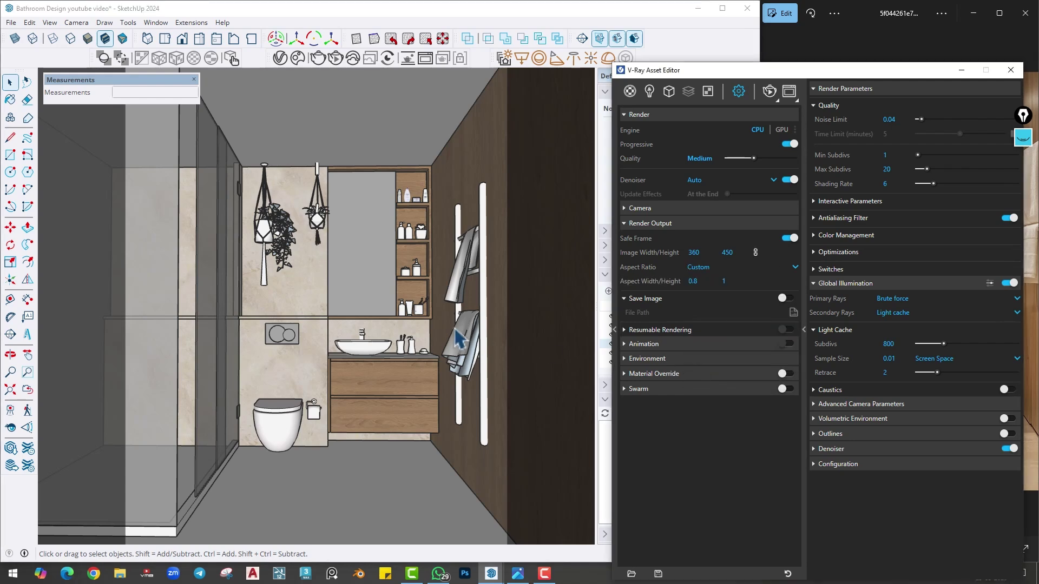
pyautogui.scroll(4, 351, 352)
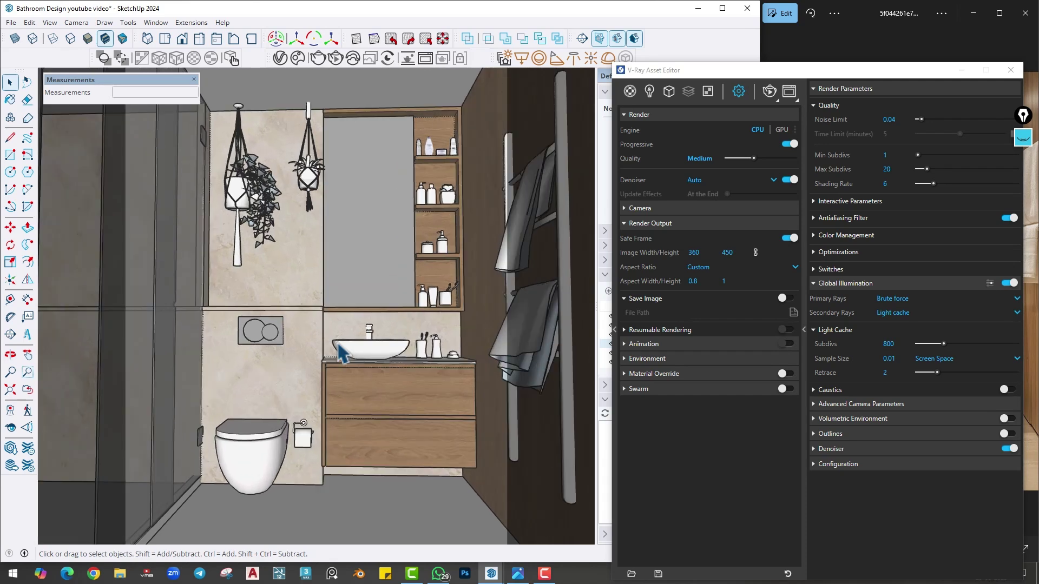
pyautogui.moveTo(341, 355); pyautogui.dragTo(341, 352, button='middle')
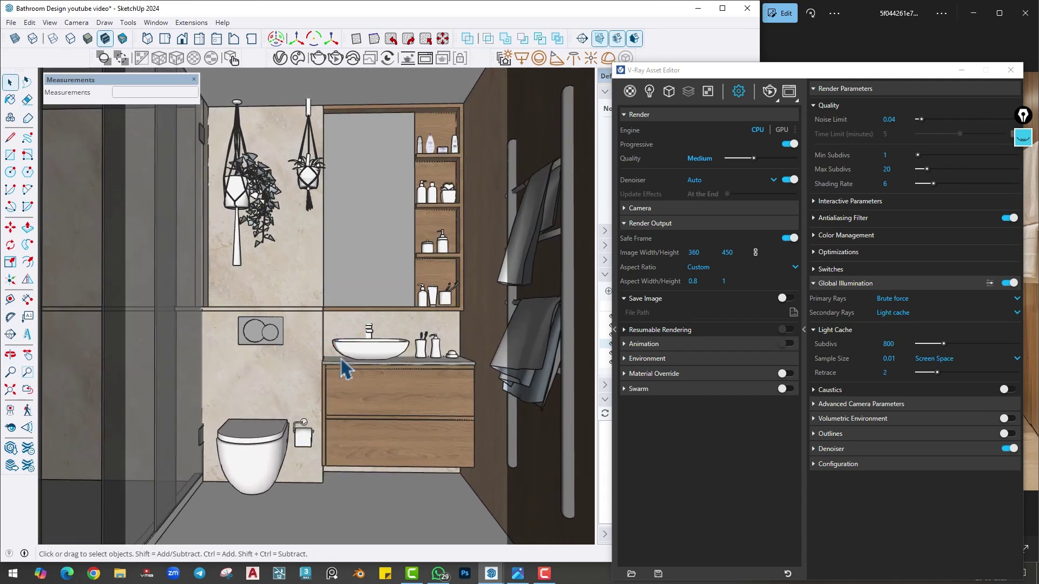
pyautogui.moveTo(346, 370); pyautogui.dragTo(338, 352, button='middle')
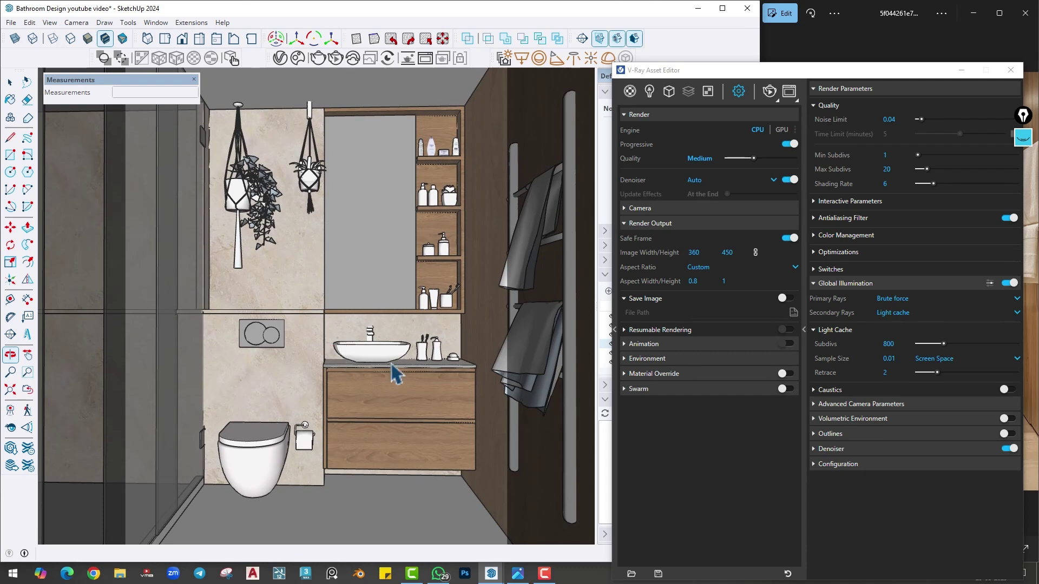
# - Unlink the render image's dimensions and set its width to 1000 and height to 1350
pyautogui.click(755, 252)
pyautogui.doubleClick(736, 253)
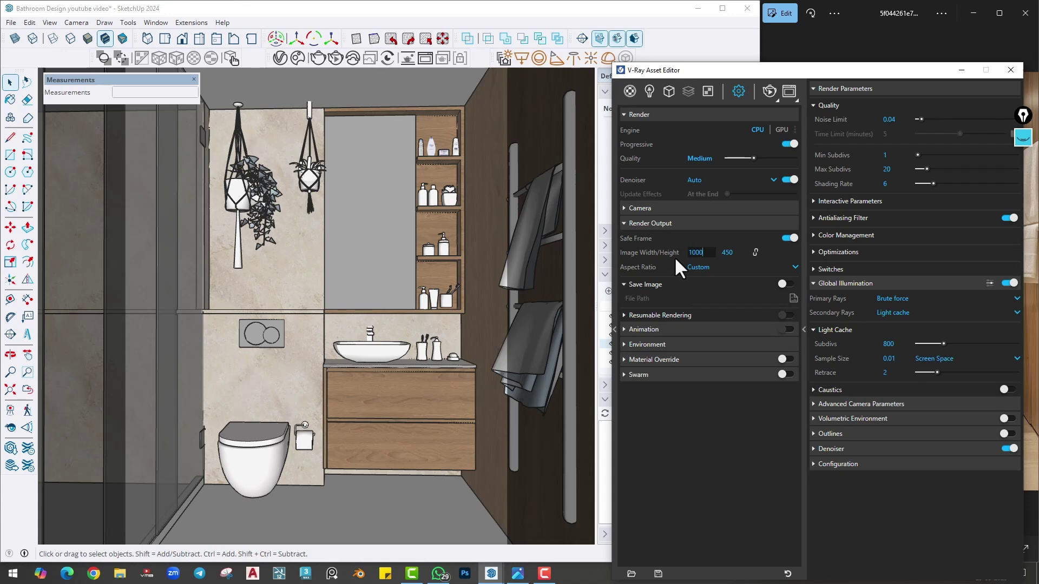
pyautogui.write('1000')
pyautogui.press('Tab')
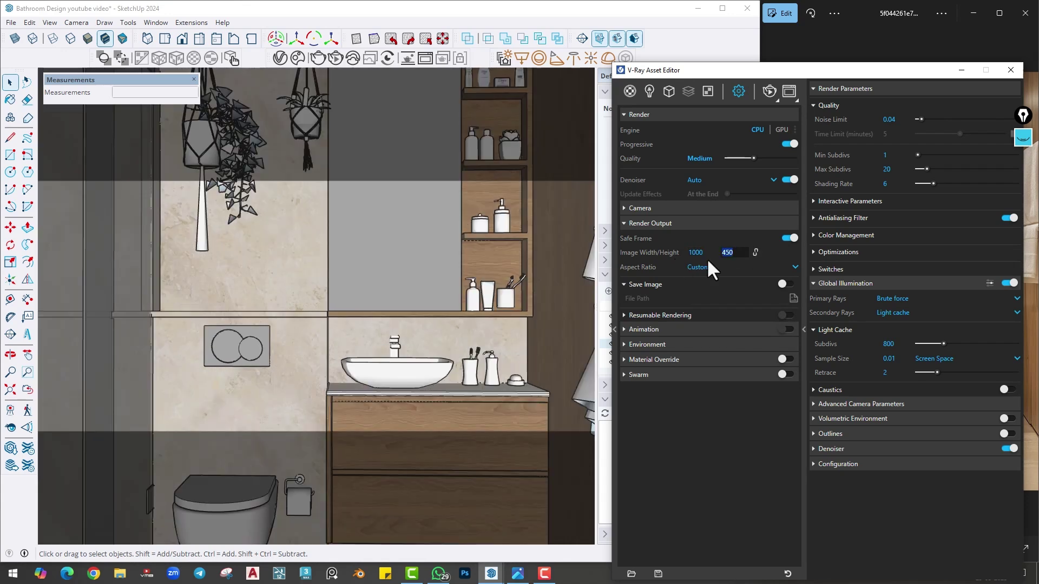
pyautogui.write('1350')
pyautogui.press('Return')
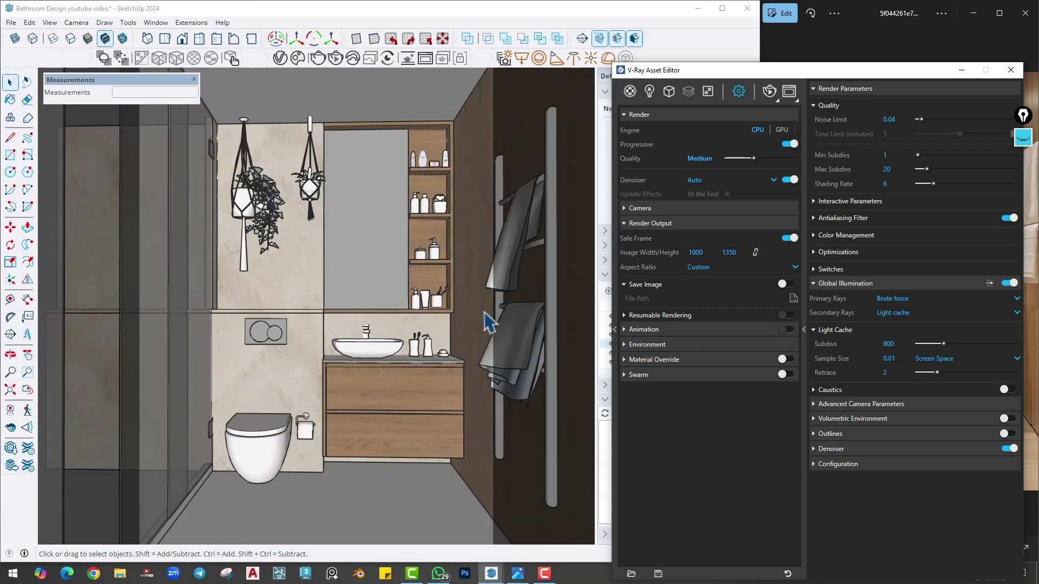
# - Try a two-point perspective view framed on the toilet and vanity wall
pyautogui.click(10, 373)
pyautogui.scroll(2, 285, 311)
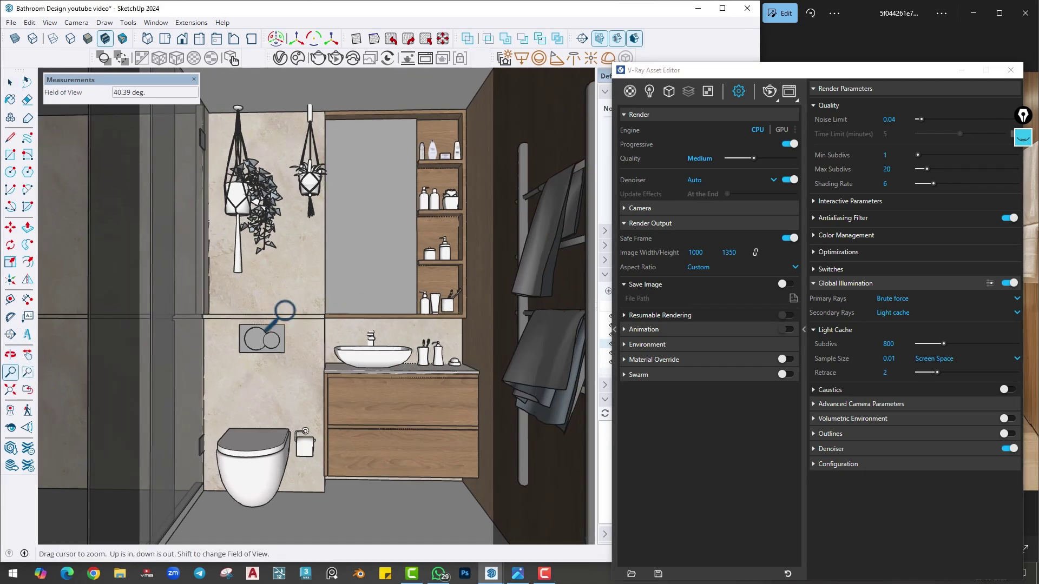
pyautogui.scroll(1, 285, 311)
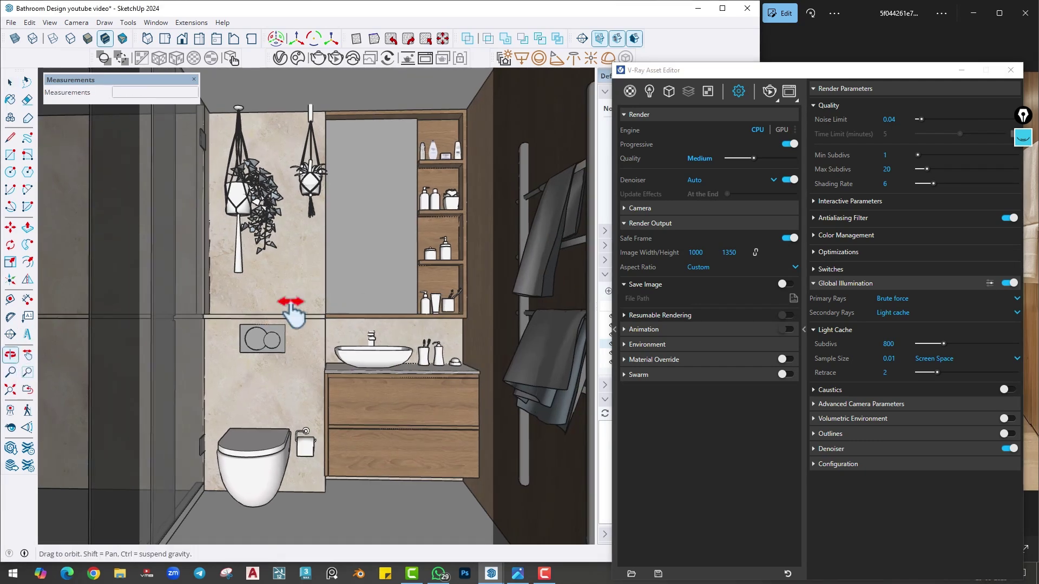
pyautogui.click(76, 23)
pyautogui.click(89, 103)
pyautogui.moveTo(205, 198); pyautogui.dragTo(389, 288)
pyautogui.moveTo(308, 301)
pyautogui.mouseDown(button='middle')
pyautogui.moveTo(327, 304)
pyautogui.moveTo(322, 316)
pyautogui.mouseUp(button='middle')
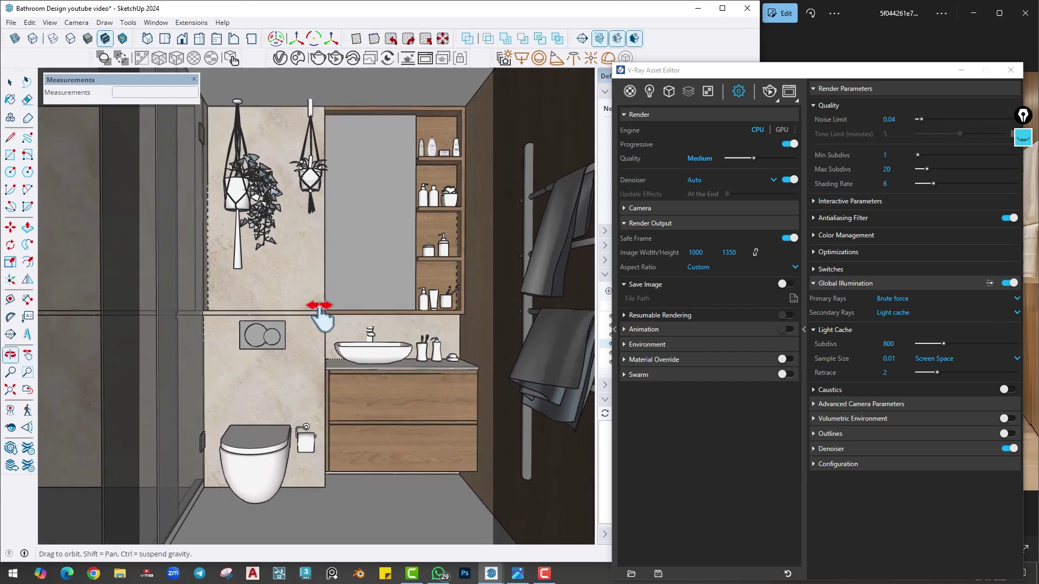
pyautogui.press('h')
pyautogui.click(77, 22)
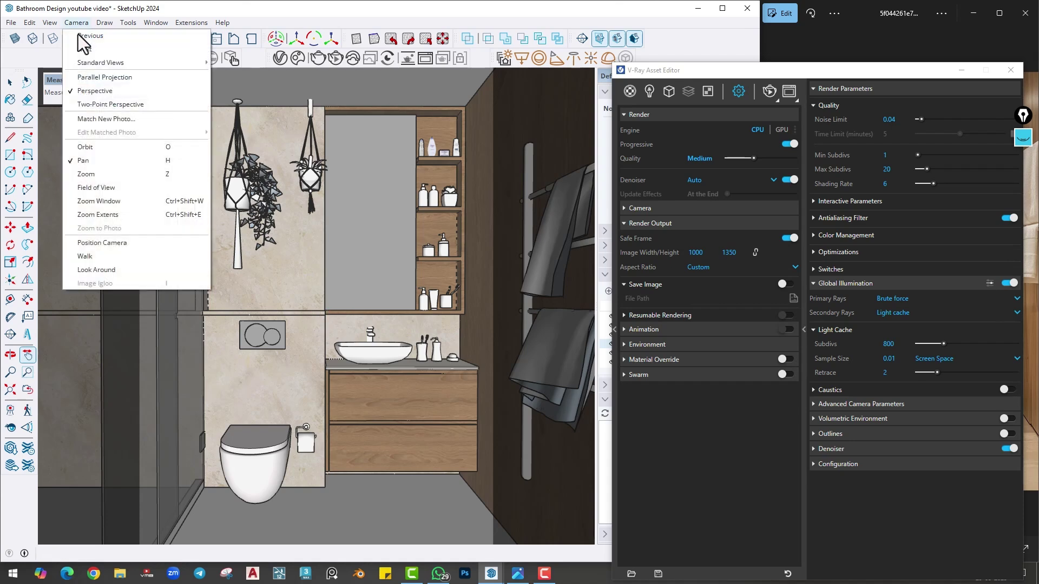
pyautogui.click(93, 103)
pyautogui.moveTo(298, 295)
pyautogui.mouseDown(button='middle')
pyautogui.moveTo(308, 303)
pyautogui.moveTo(289, 298)
pyautogui.mouseUp(button='middle')
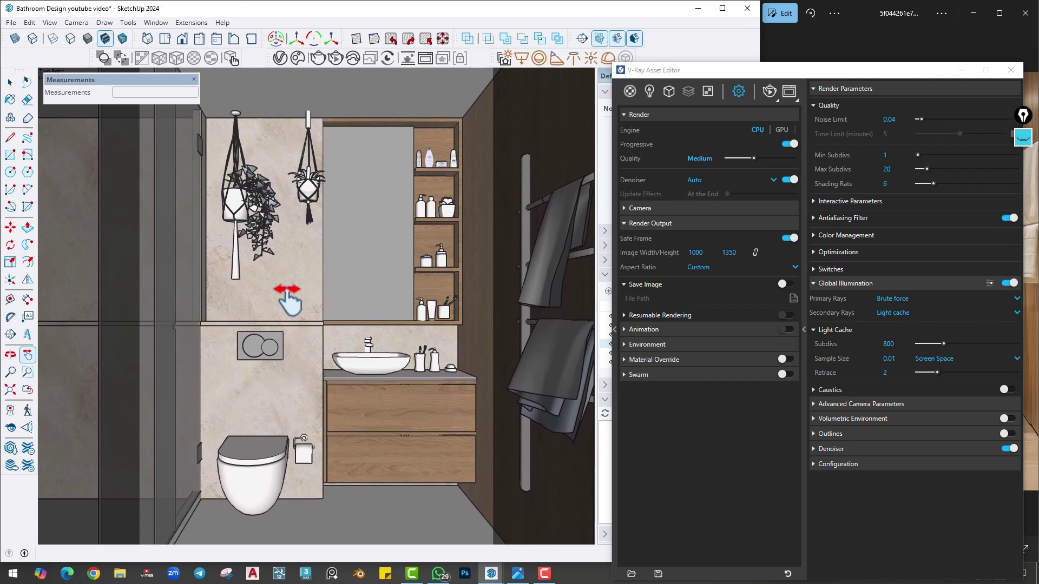
# - Set the camera's field of view to 35 degrees and reframe the toilet and vanity wall
pyautogui.click(12, 373)
pyautogui.moveTo(273, 328); pyautogui.dragTo(274, 334)
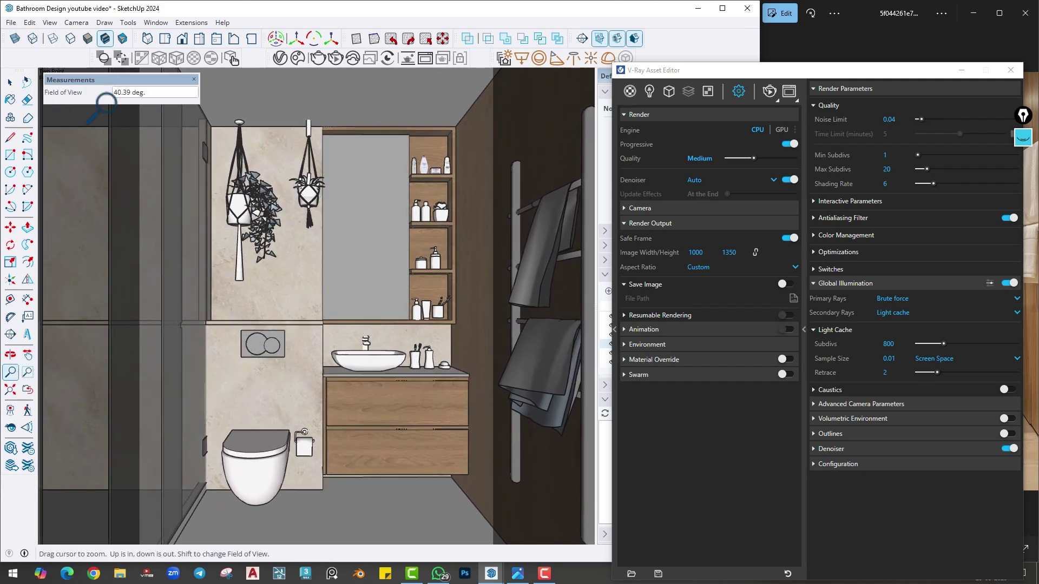
pyautogui.write('35')
pyautogui.press('Return')
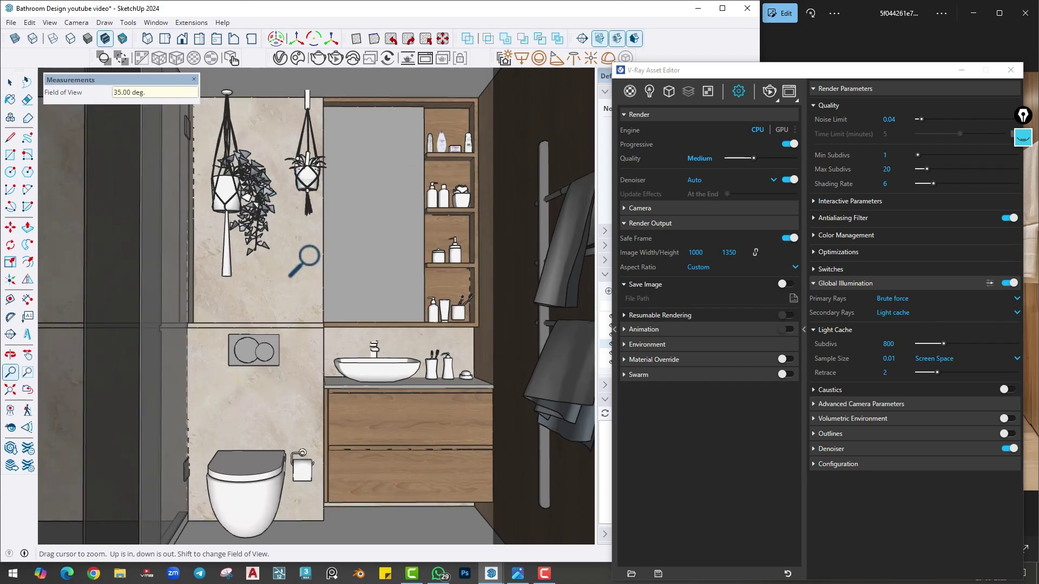
pyautogui.moveTo(307, 256); pyautogui.dragTo(310, 286)
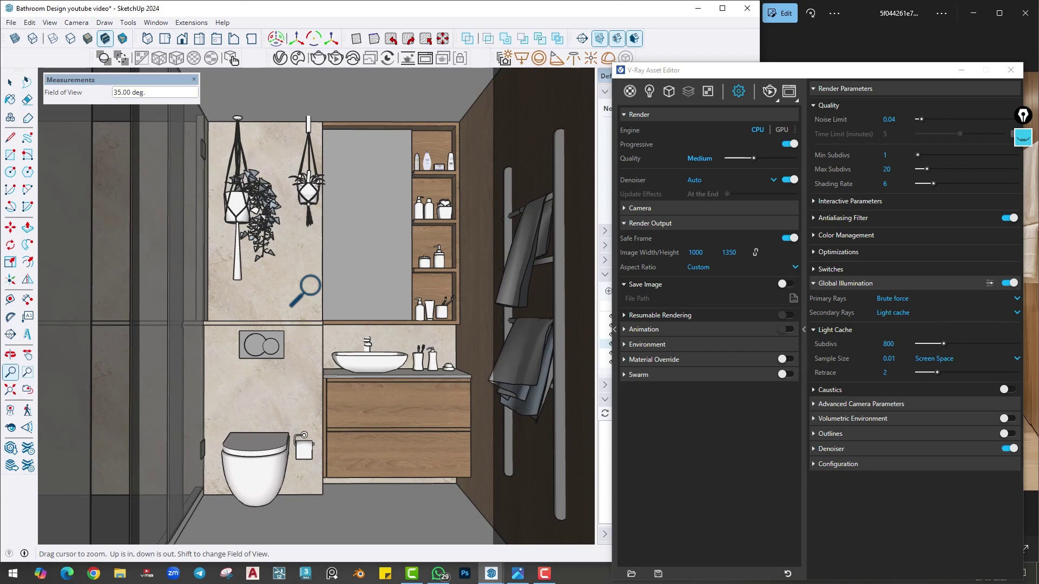
# - Move the towel ladder about 1' along the dark wood wall towards the vanity
pyautogui.press('space')
pyautogui.click(532, 384)
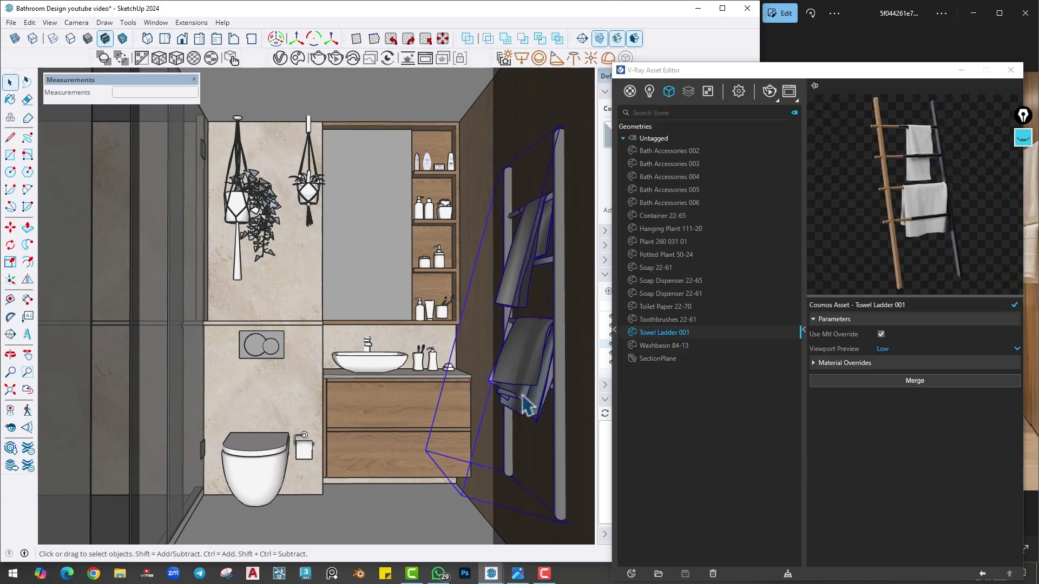
pyautogui.press('m')
pyautogui.click(445, 520)
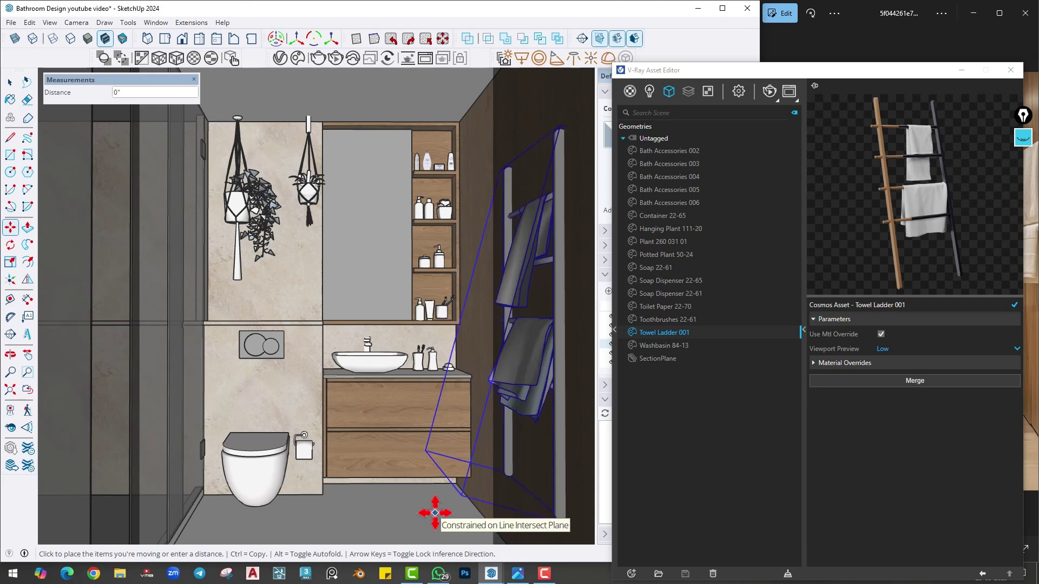
pyautogui.click(430, 483)
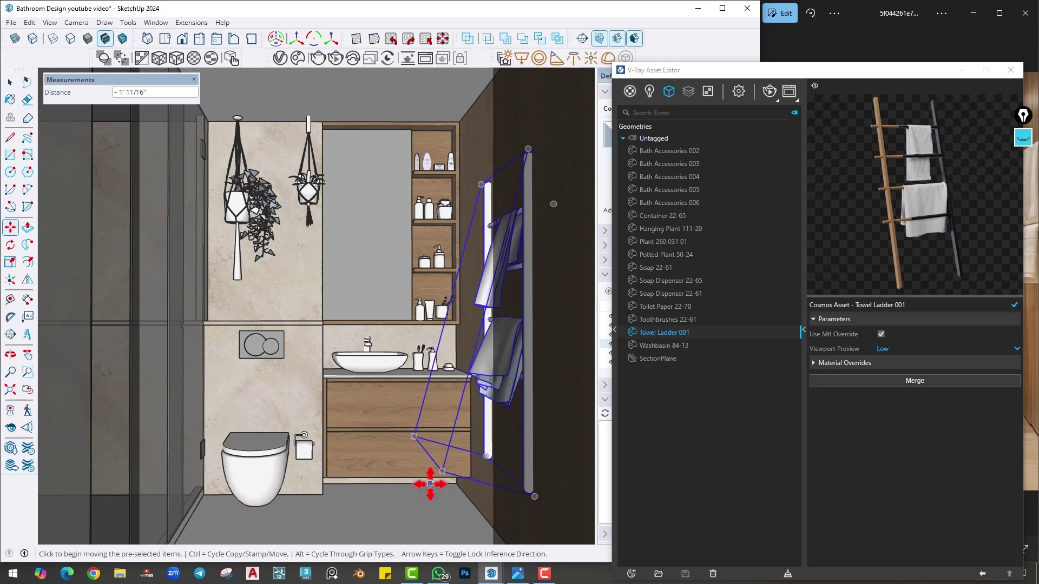
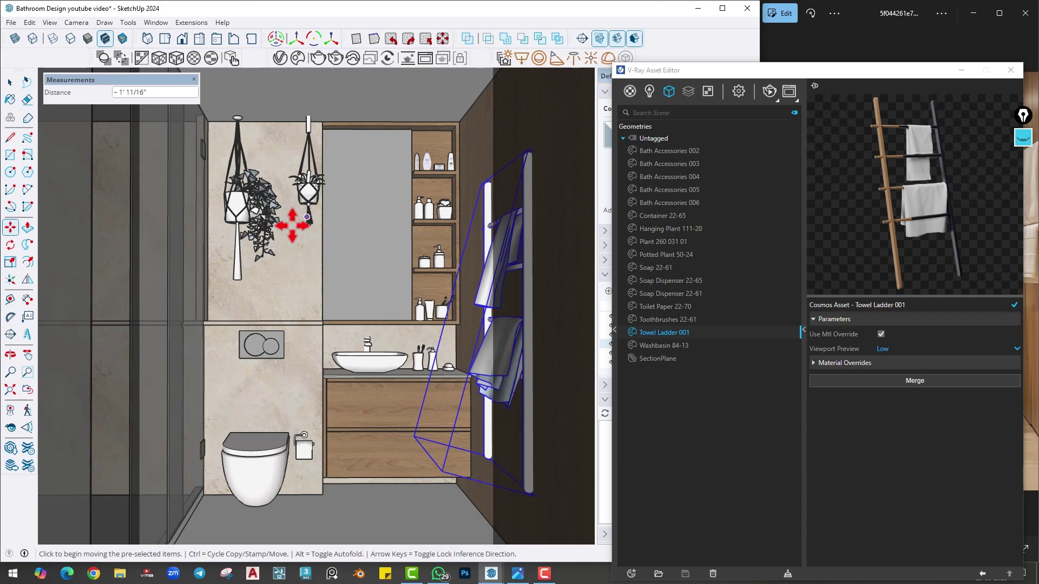
# - Switch the camera to two-point perspective and save the view as a new scene
pyautogui.moveTo(86, 77); pyautogui.dragTo(93, 139)
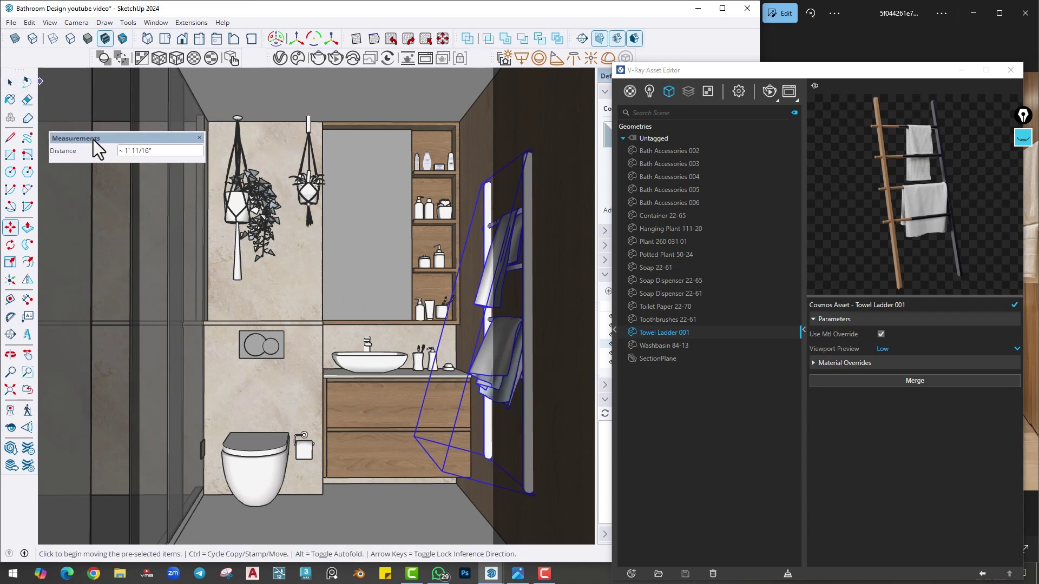
pyautogui.click(76, 22)
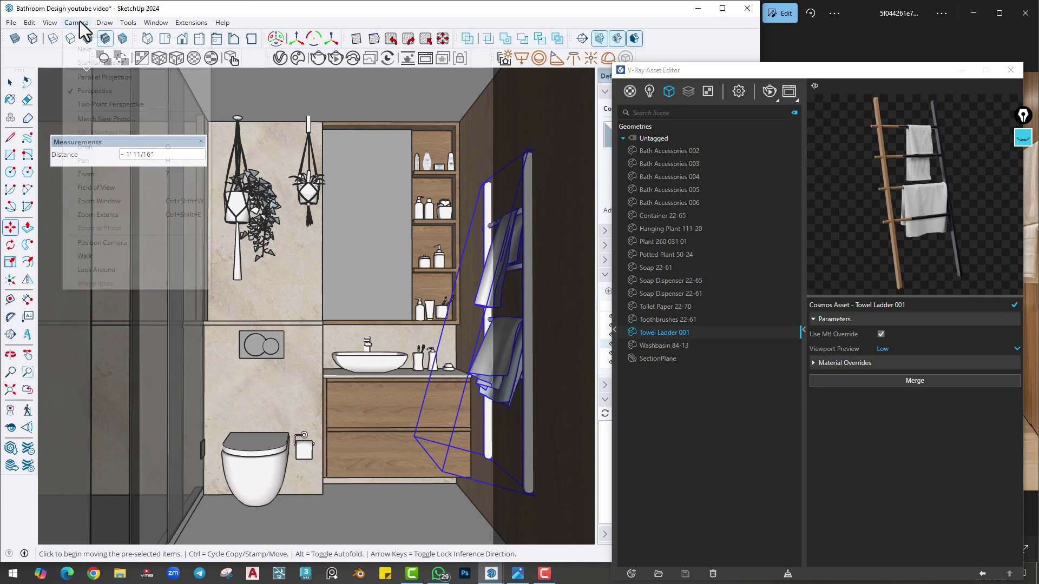
pyautogui.click(87, 104)
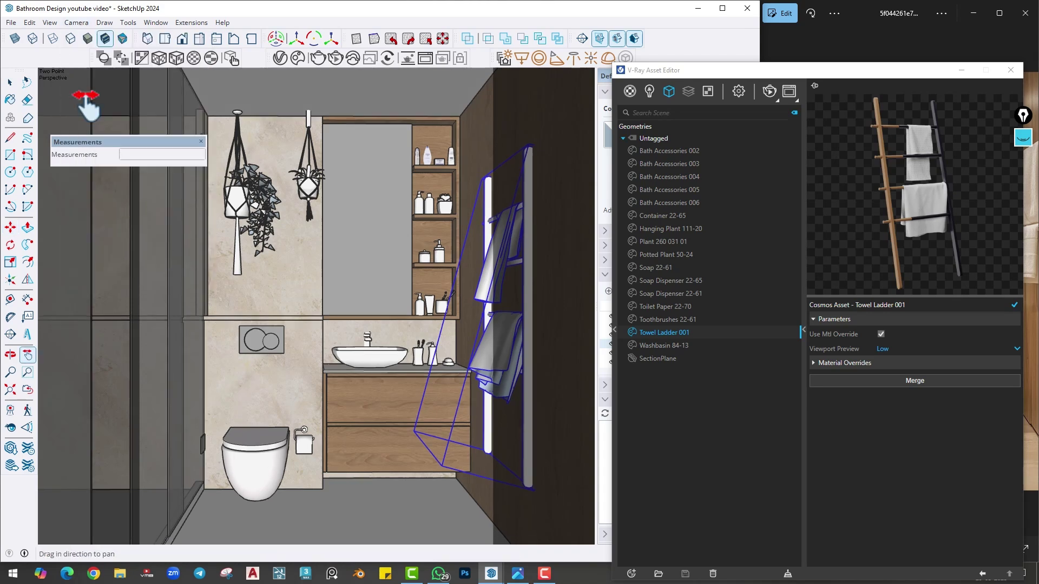
pyautogui.click(45, 22)
pyautogui.moveTo(69, 229)
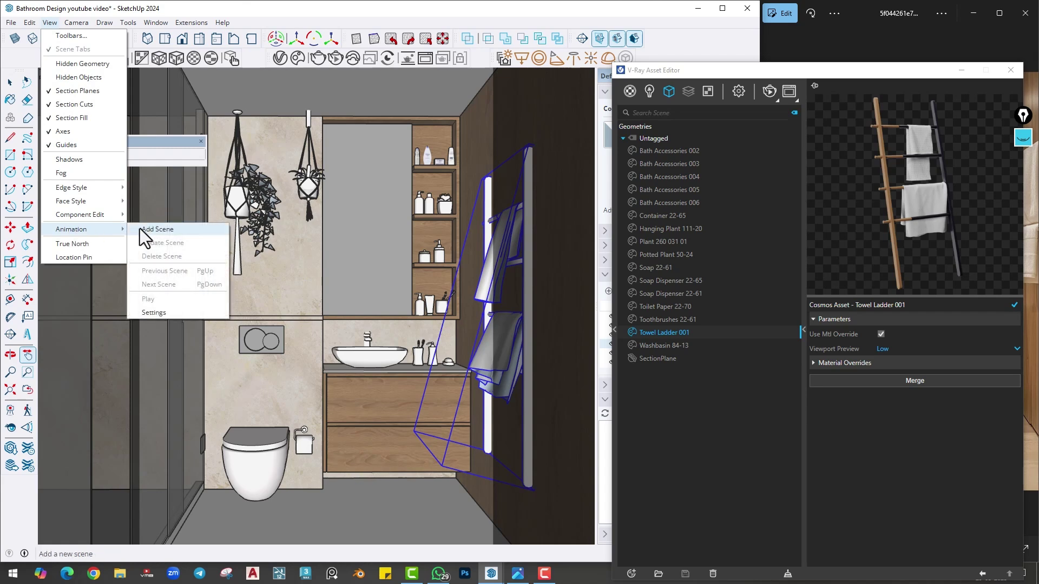
pyautogui.click(139, 228)
pyautogui.click(533, 330)
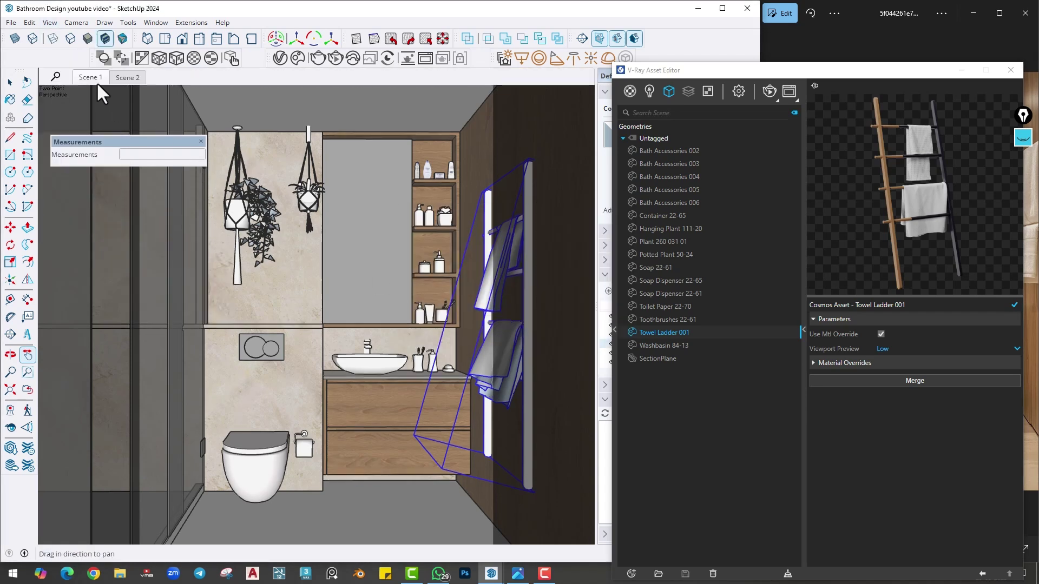
# - Check the model's scene transition and scene delay settings
pyautogui.click(49, 23)
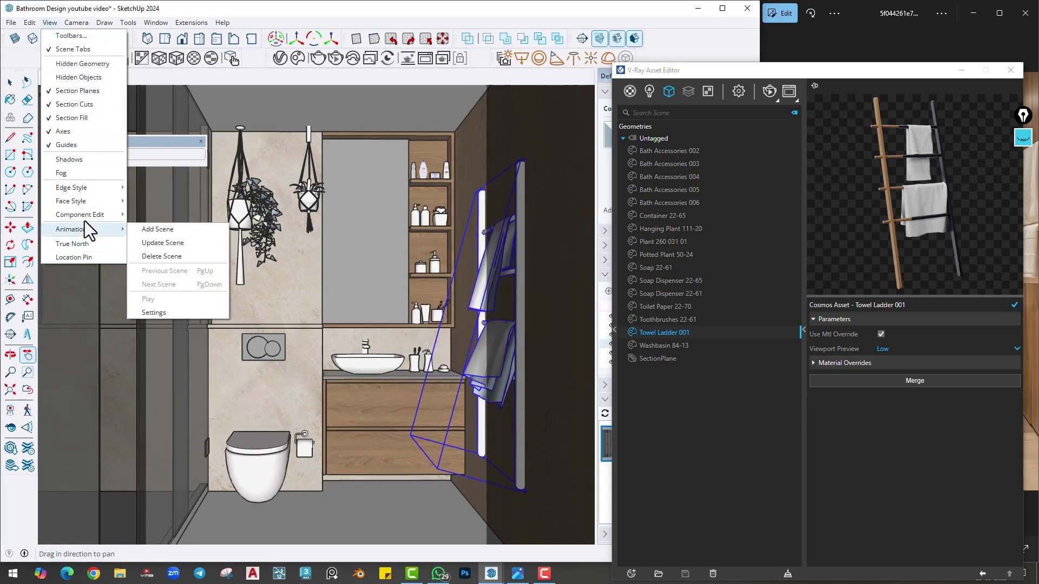
pyautogui.moveTo(80, 230)
pyautogui.click(156, 312)
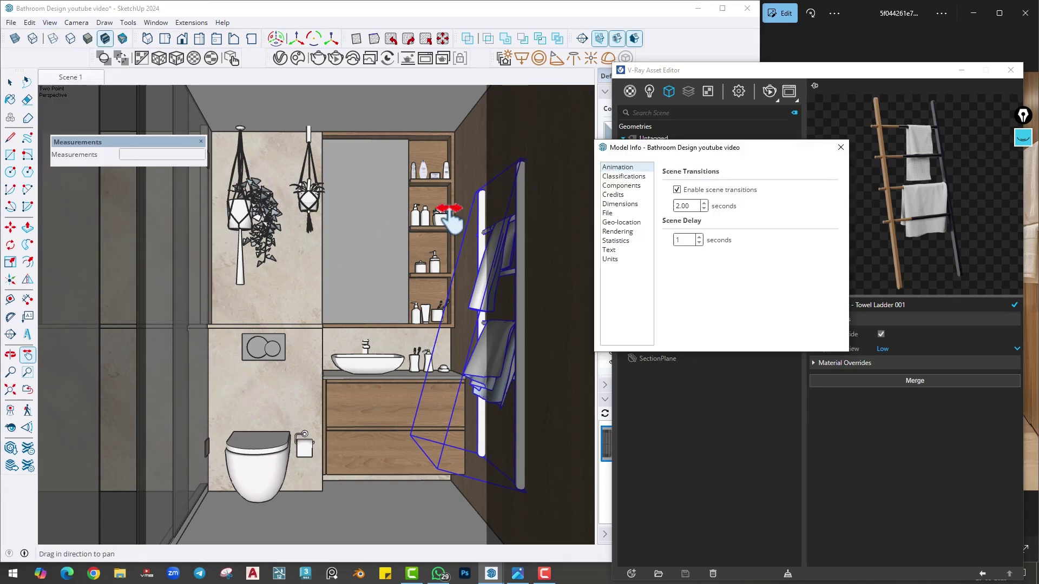
pyautogui.click(838, 148)
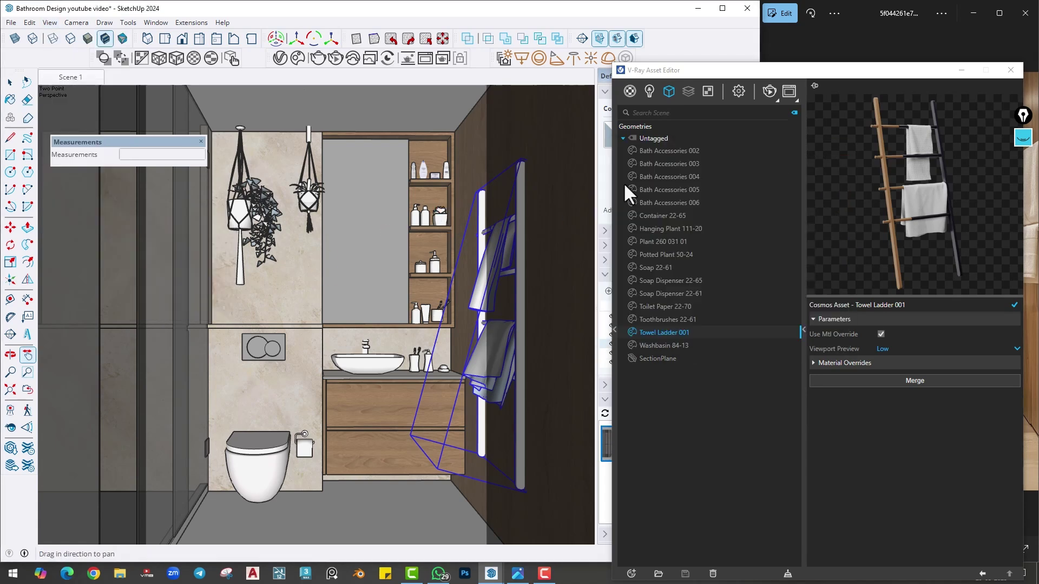
pyautogui.moveTo(126, 143); pyautogui.dragTo(125, 110)
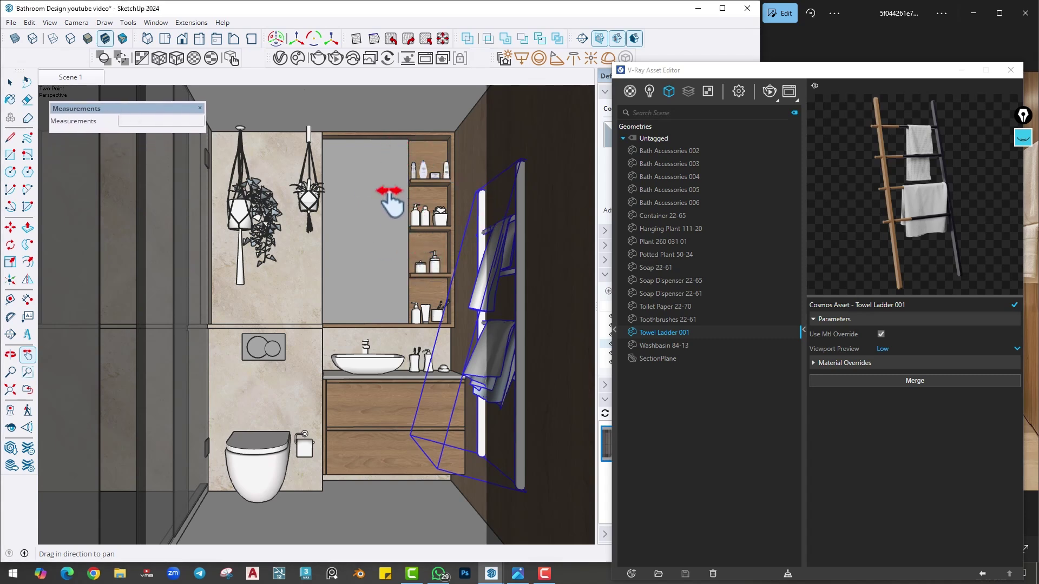
# - Run a V-Ray test render of the saved scene and minimize the frame buffer
pyautogui.click(10, 82)
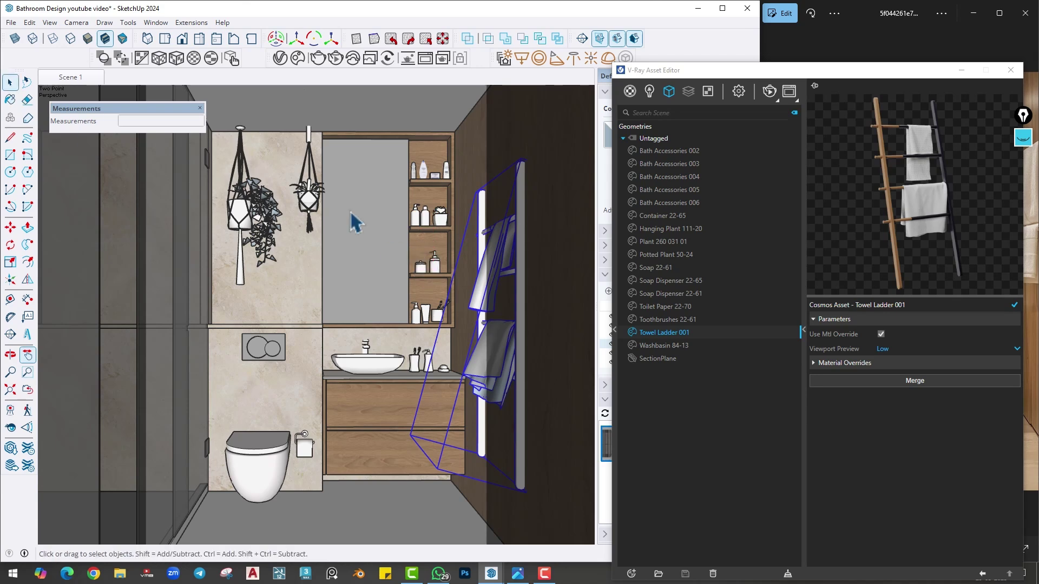
pyautogui.click(331, 61)
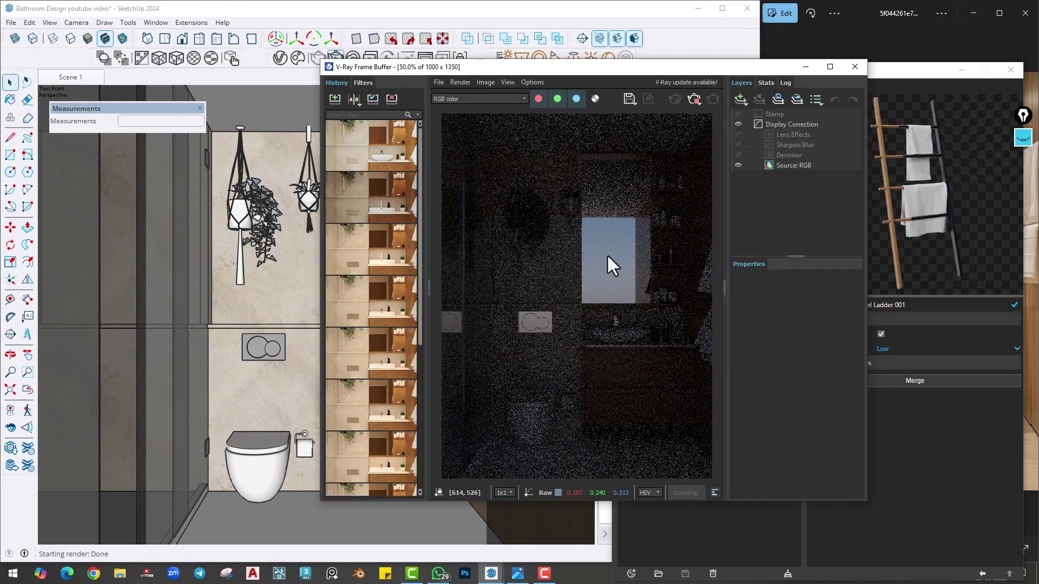
pyautogui.click(805, 67)
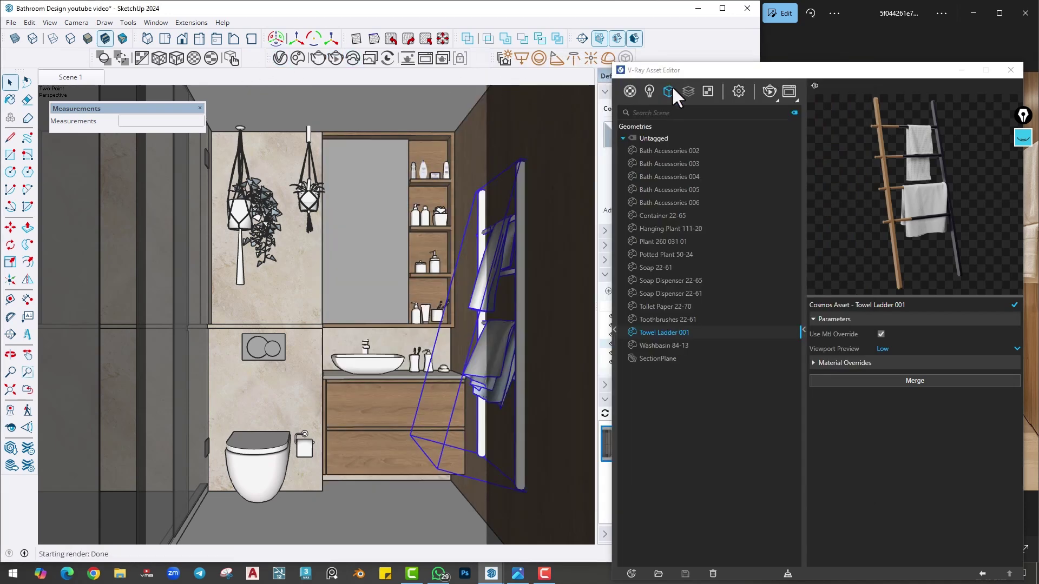
# - Enable Camera Rays Only for the SectionPlane clipper and run another test render before closing the V-Ray windows
pyautogui.moveTo(433, 58); pyautogui.dragTo(421, 56)
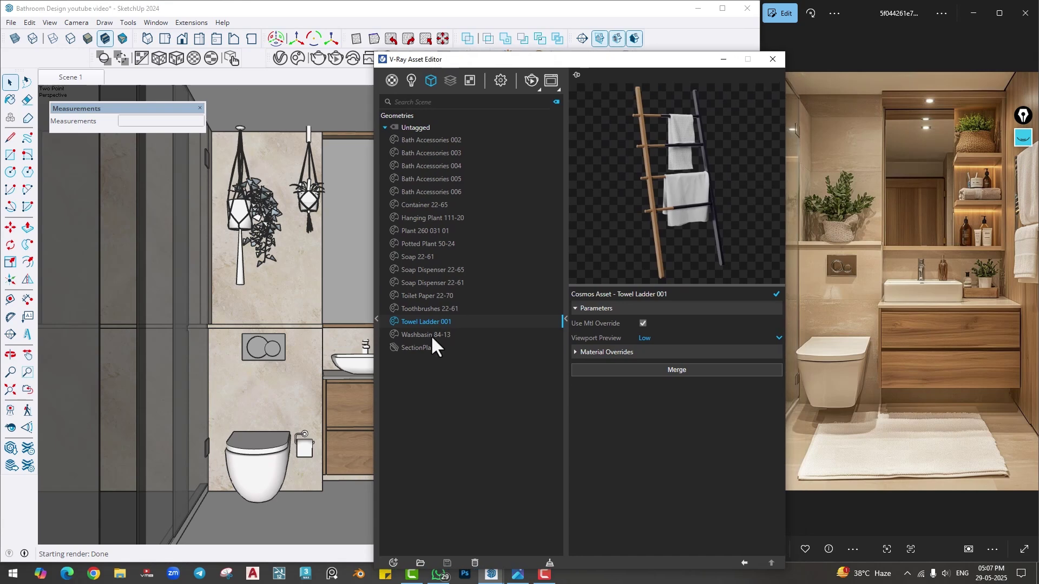
pyautogui.click(409, 347)
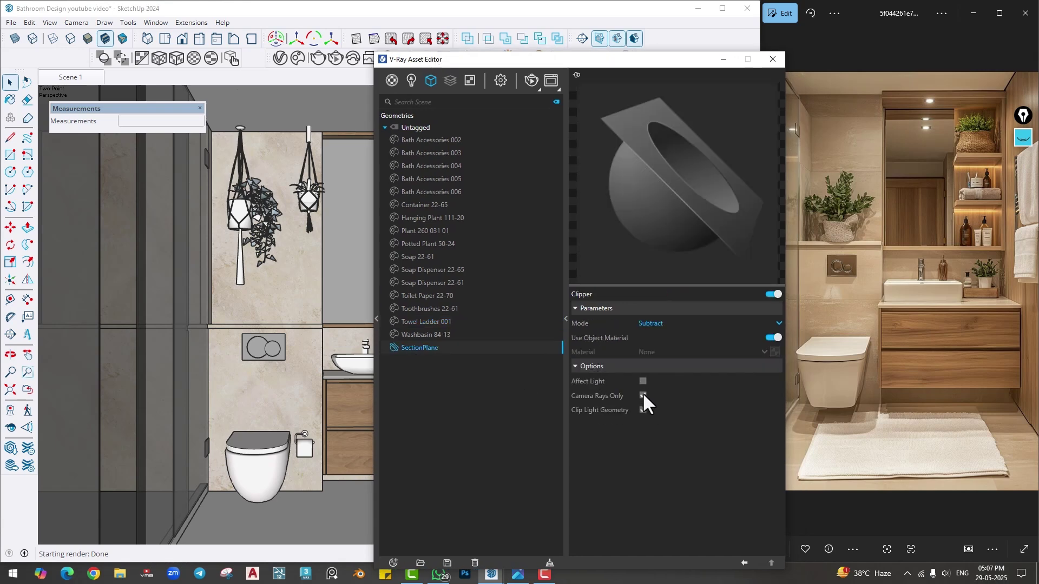
pyautogui.click(530, 81)
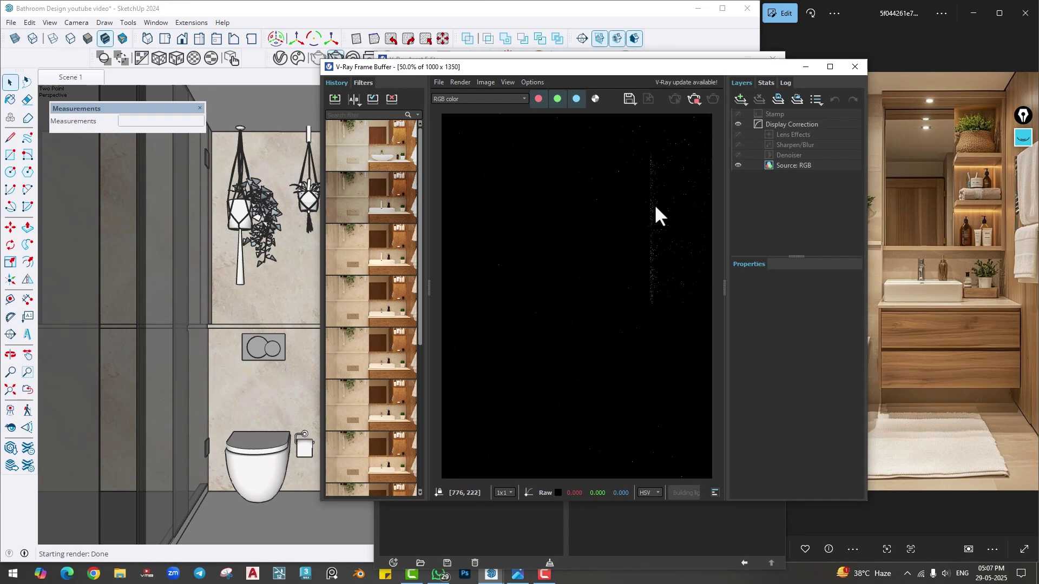
pyautogui.click(854, 67)
pyautogui.click(771, 60)
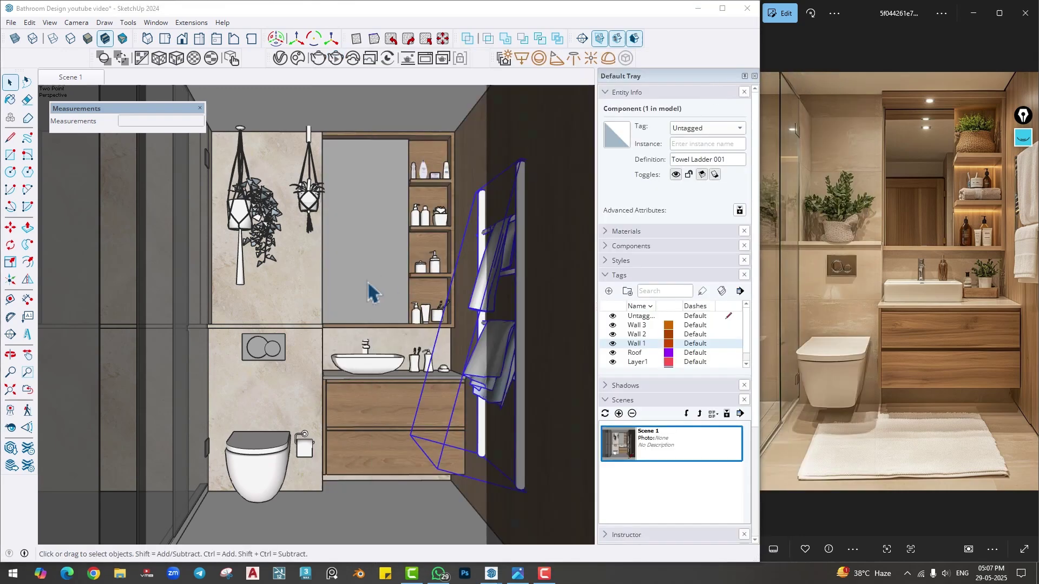
# - Draw a V-Ray rectangle light under the cabinet top, spanning the highest open shelf compartment beside the mirror
pyautogui.moveTo(368, 292); pyautogui.dragTo(371, 272, button='middle')
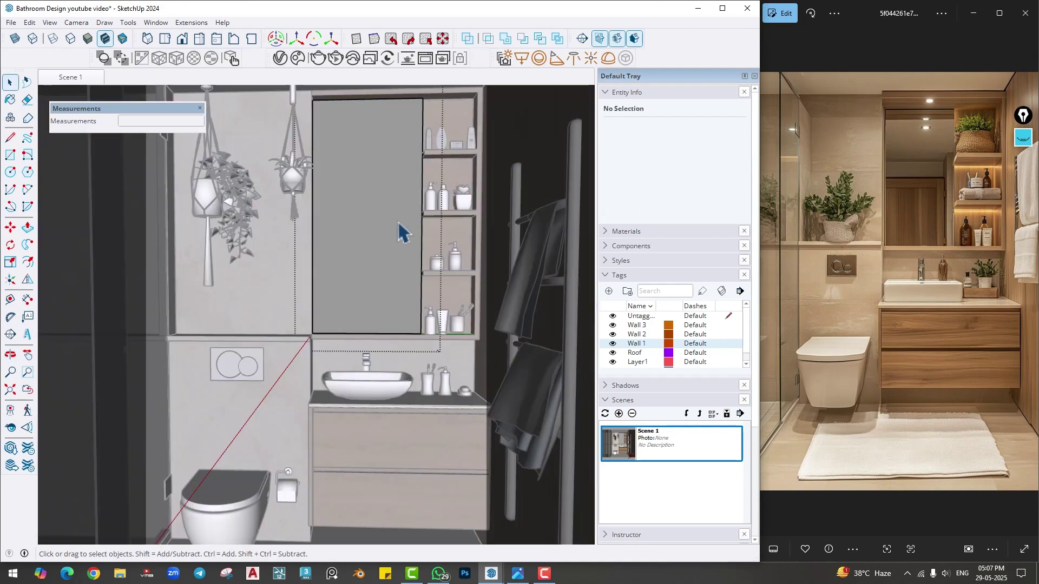
pyautogui.scroll(5, 411, 238)
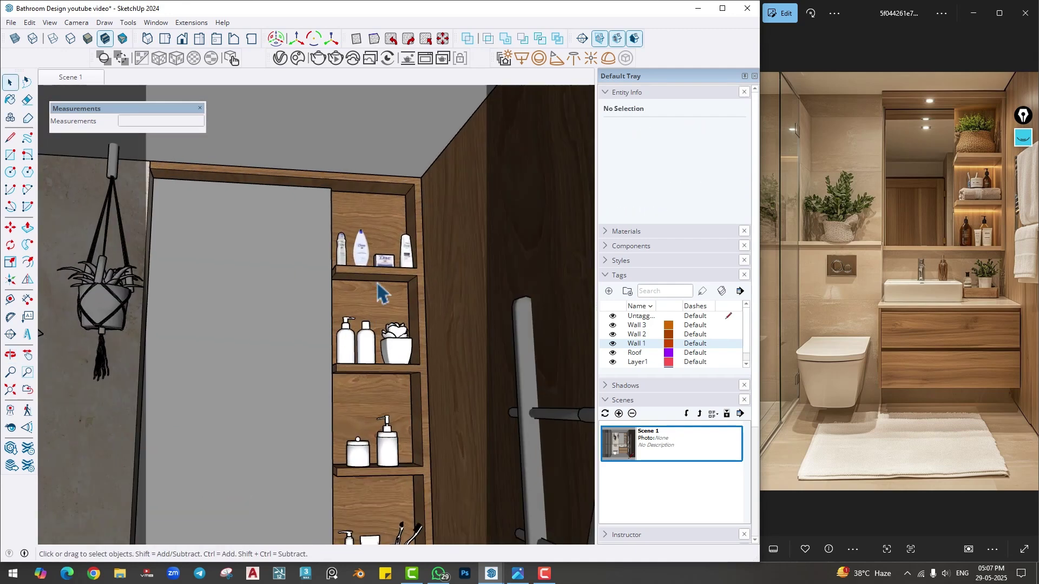
pyautogui.moveTo(379, 292); pyautogui.dragTo(359, 173, button='middle')
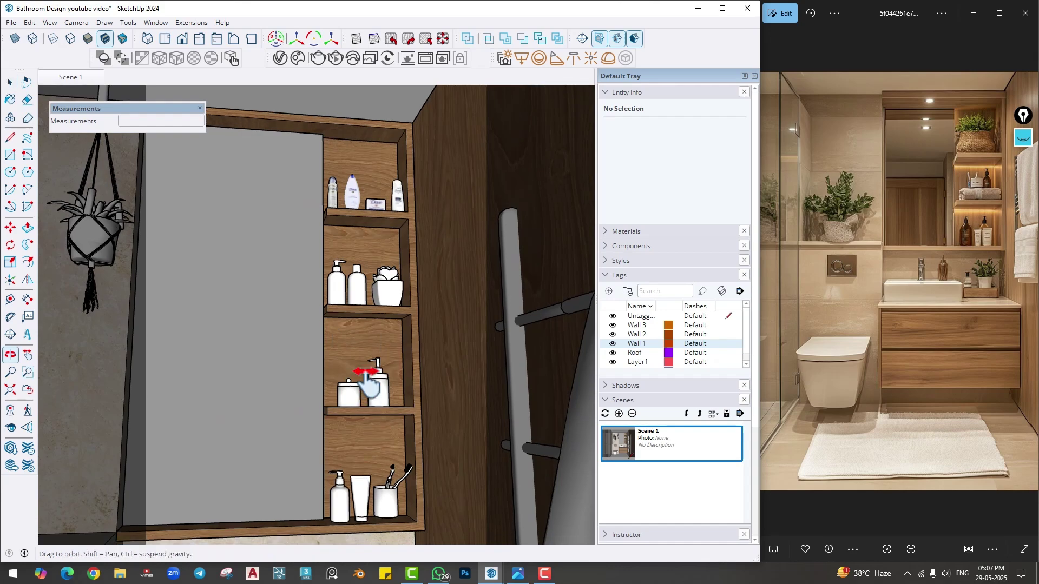
pyautogui.moveTo(335, 339); pyautogui.dragTo(352, 208, button='middle')
pyautogui.scroll(5, 337, 274)
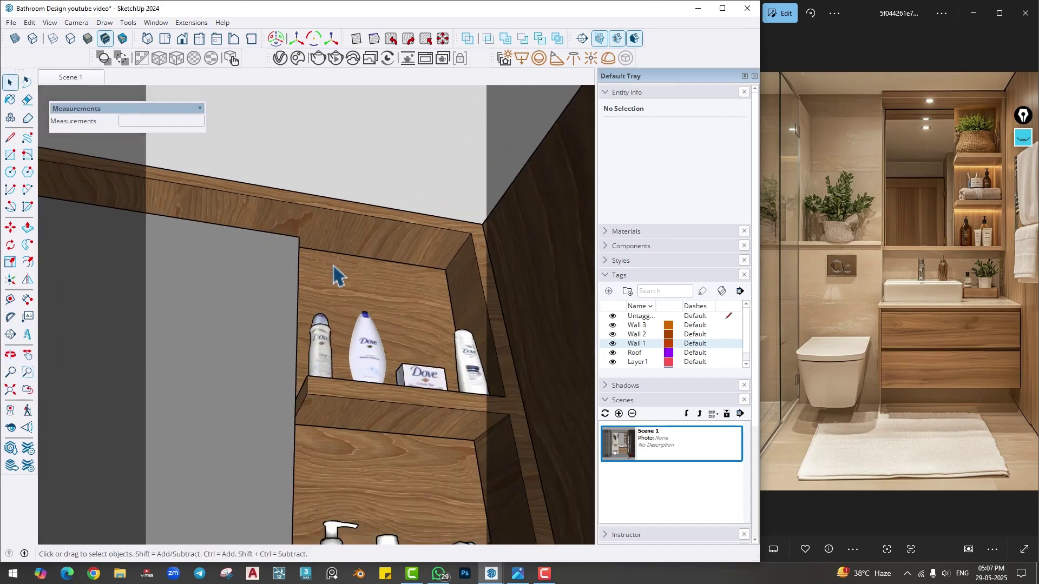
pyautogui.click(521, 58)
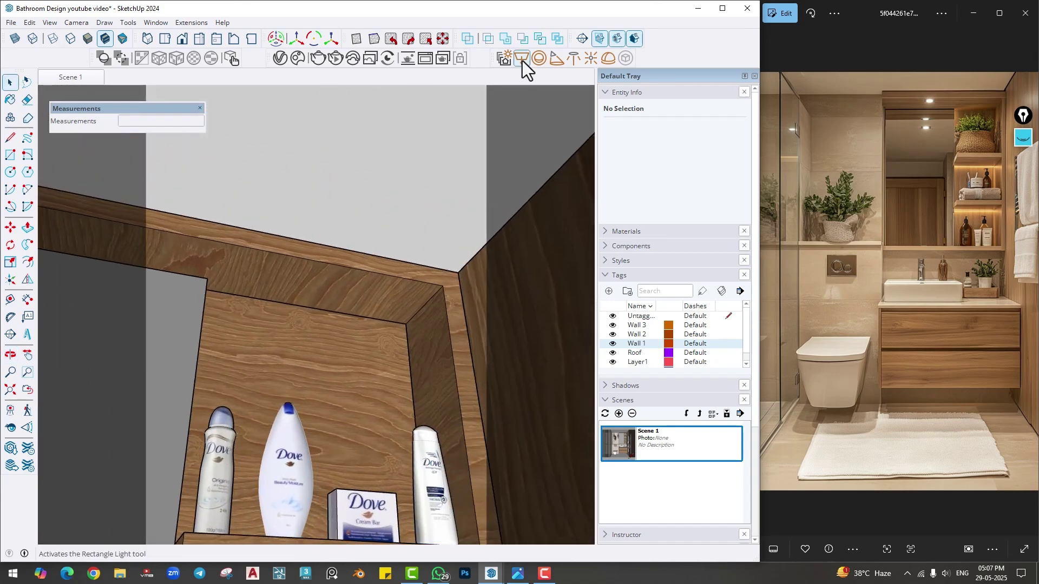
pyautogui.scroll(6, 232, 311)
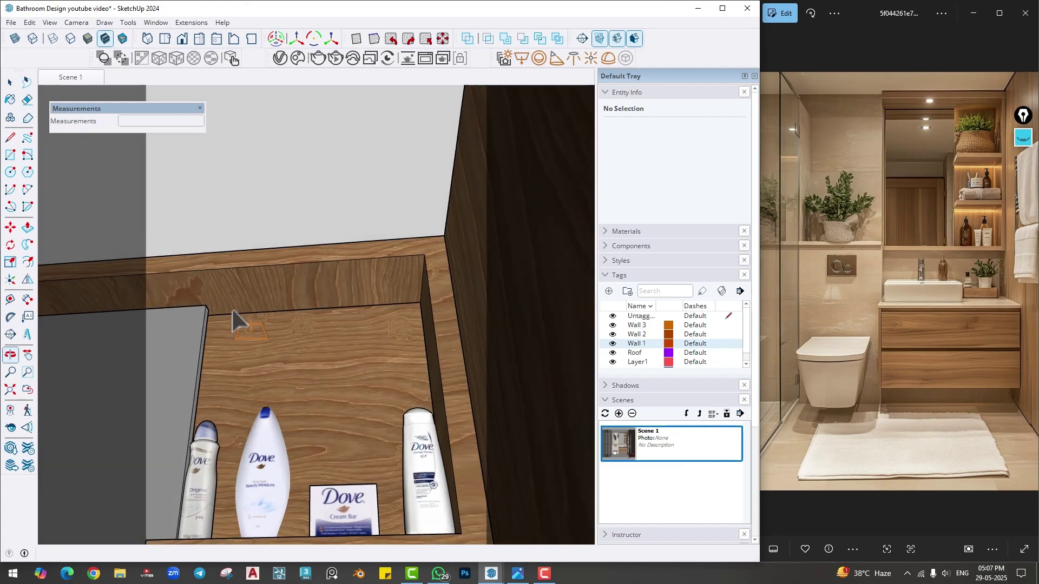
pyautogui.scroll(2, 235, 320)
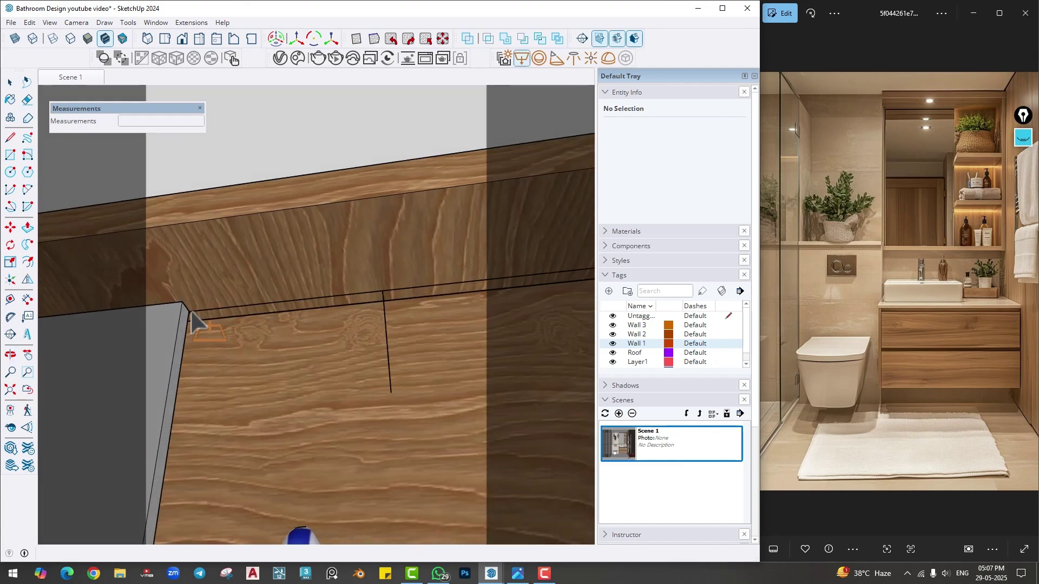
pyautogui.moveTo(182, 304); pyautogui.dragTo(340, 305, button='middle')
pyautogui.moveTo(363, 365); pyautogui.dragTo(371, 342, button='middle')
pyautogui.press('space')
pyautogui.click(312, 300)
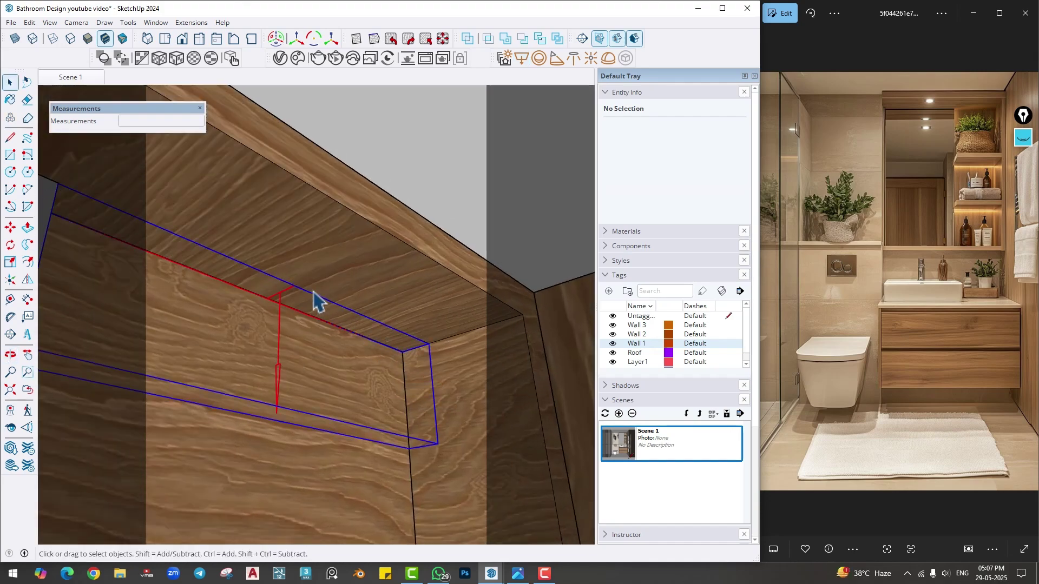
# - Set the shelf rectangle light's U size to 2 in its V-Ray parameters
pyautogui.click(280, 58)
pyautogui.click(410, 81)
pyautogui.moveTo(487, 61); pyautogui.dragTo(567, 70)
pyautogui.click(728, 398)
pyautogui.write('2')
pyautogui.press('Return')
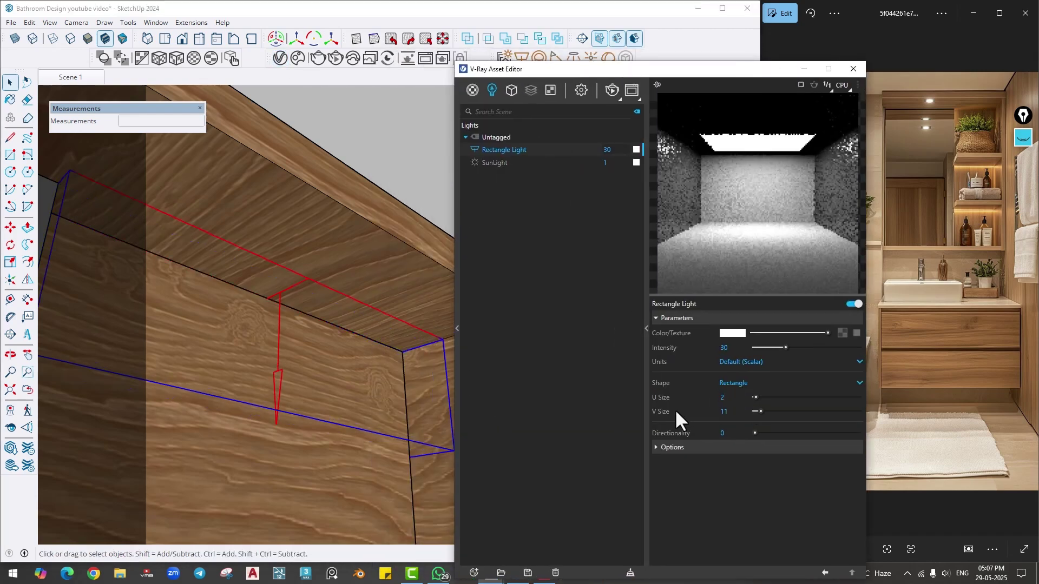
pyautogui.moveTo(541, 69); pyautogui.dragTo(643, 69)
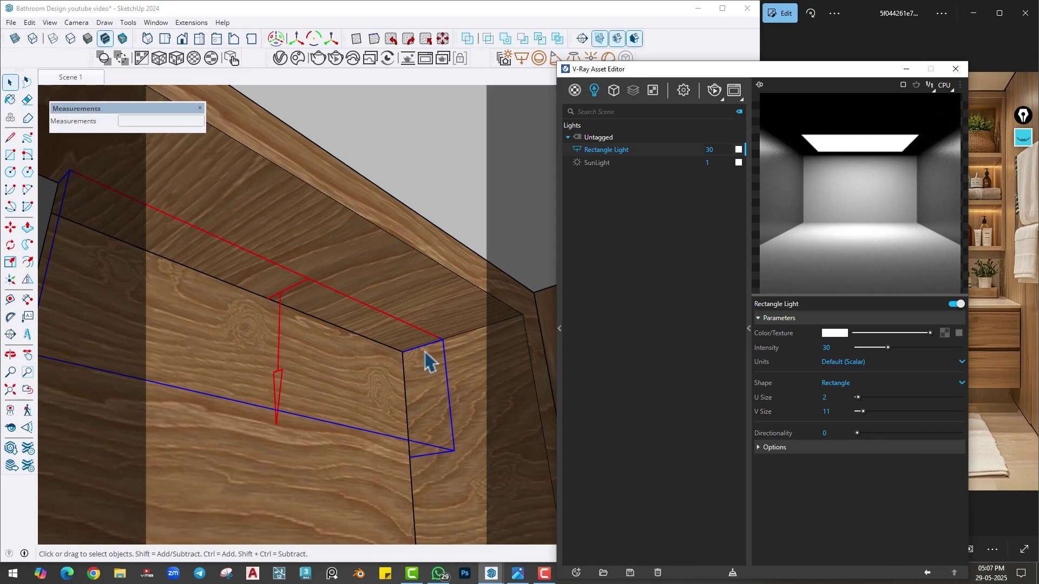
# - Move the rectangle light so it meets the inner back corner of the top shelf compartment
pyautogui.scroll(4, 433, 352)
pyautogui.press('m')
pyautogui.moveTo(438, 347); pyautogui.dragTo(371, 348, button='middle')
pyautogui.click(387, 339)
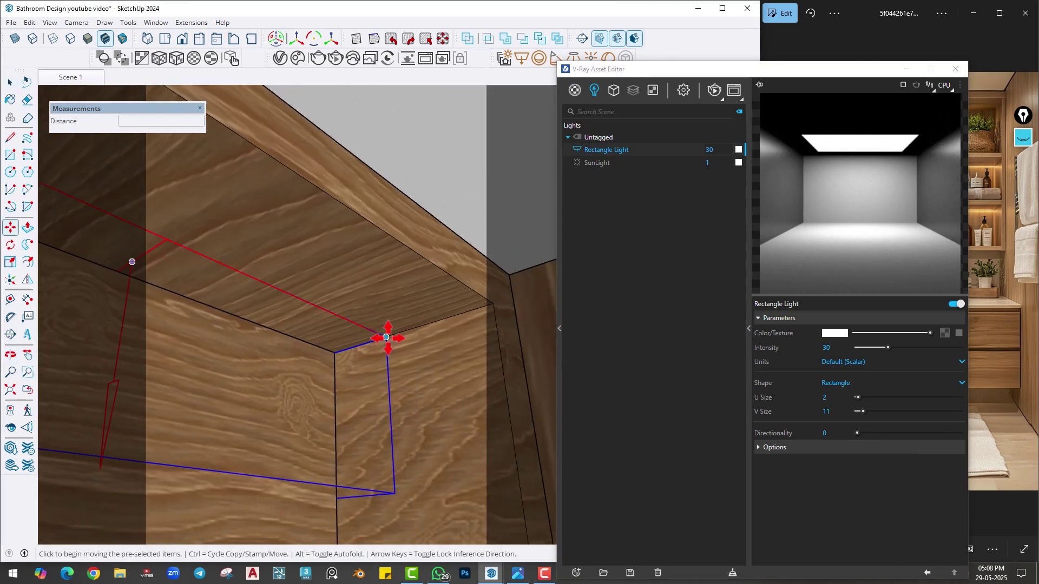
pyautogui.click(358, 345)
pyautogui.click(354, 347)
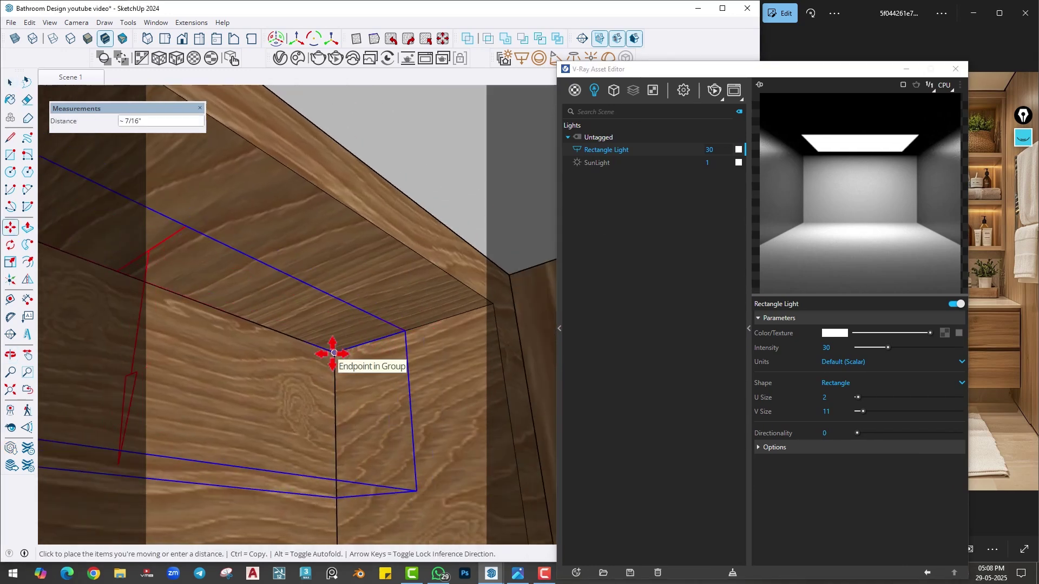
pyautogui.click(324, 353)
# - Move the rectangle light 1 mm down, away from the underside of the cabinet top
pyautogui.moveTo(492, 320); pyautogui.dragTo(344, 331, button='middle')
pyautogui.click(349, 336)
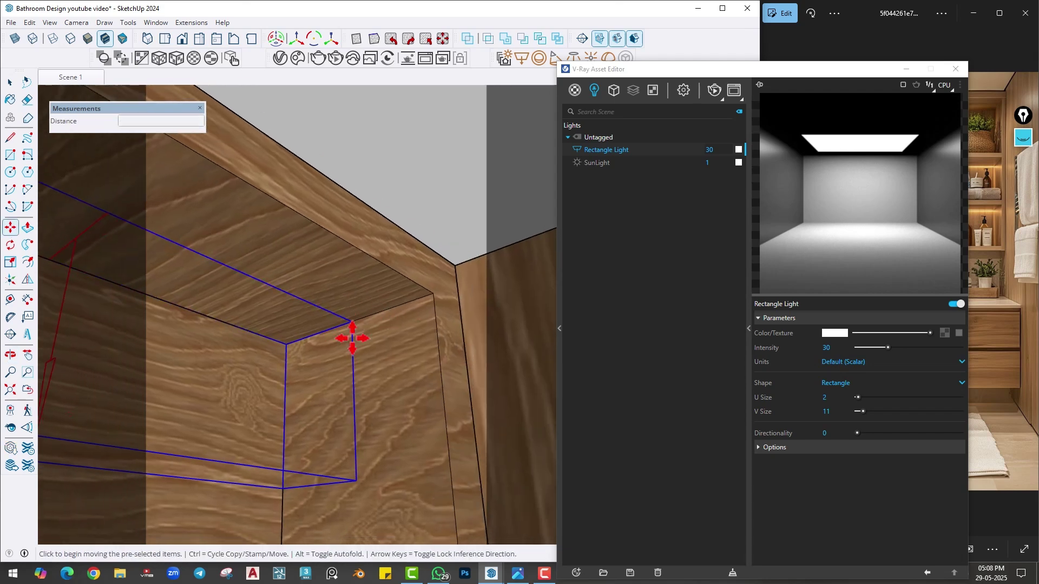
pyautogui.write('1mm')
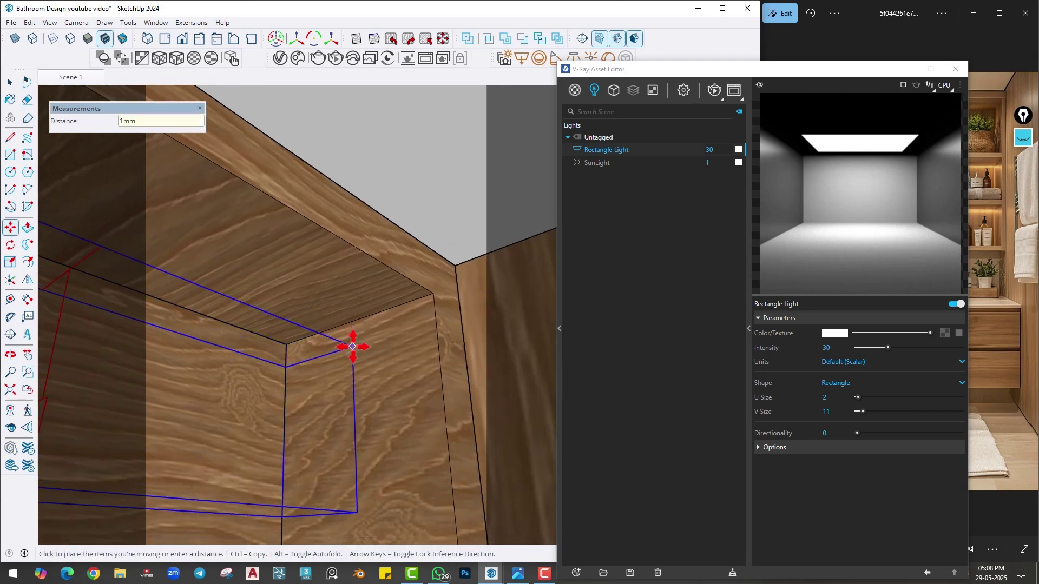
pyautogui.press('Return')
# - Copy the rectangle light straight down to the underside of the shelf holding the Dove products
pyautogui.scroll(-6, 355, 347)
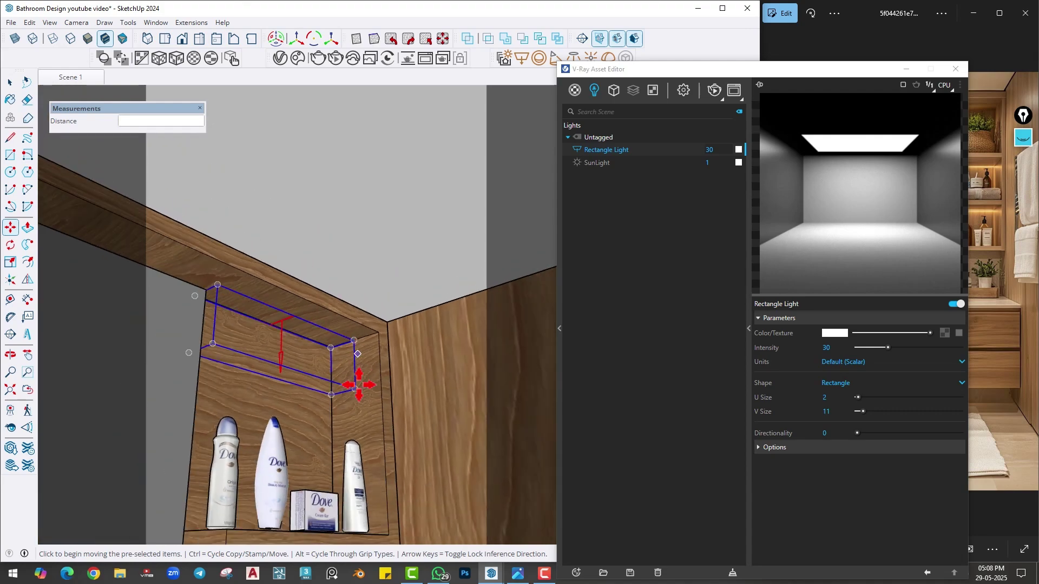
pyautogui.moveTo(360, 383); pyautogui.dragTo(327, 228, button='middle')
pyautogui.press('m')
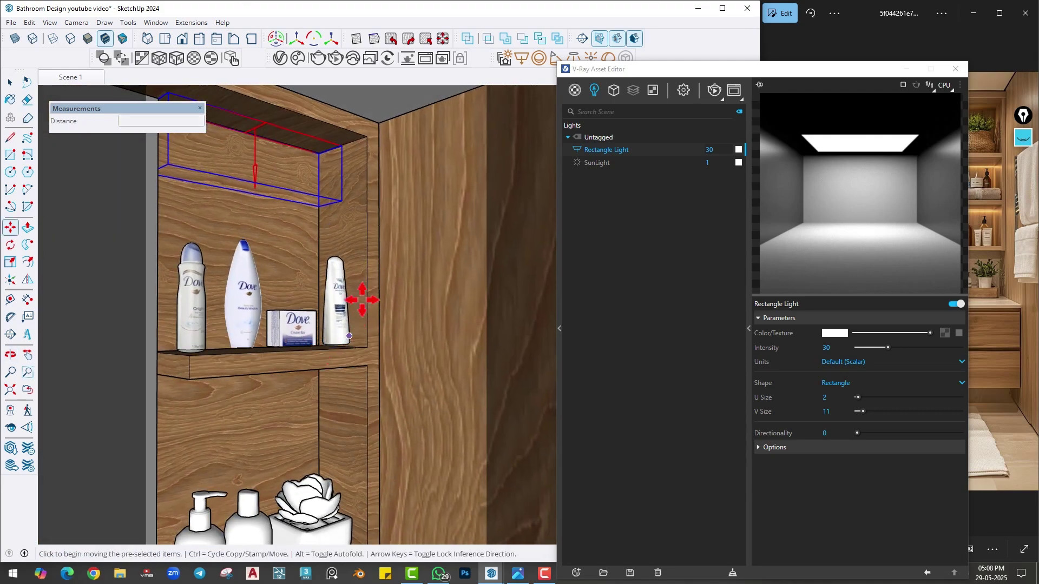
pyautogui.click(367, 137)
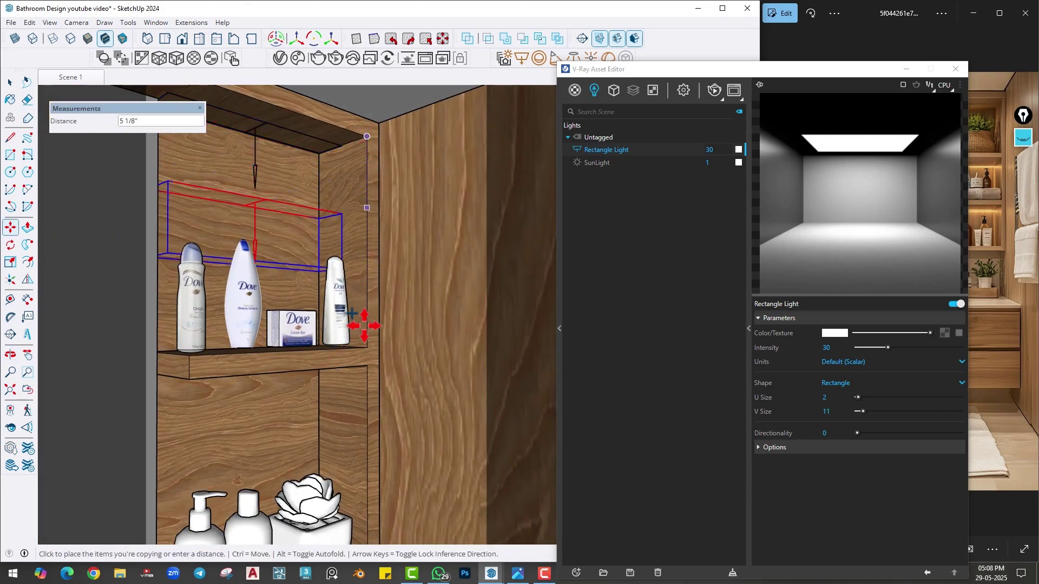
pyautogui.click(367, 375)
# - Copy the rectangle light beneath the two remaining lower shelves and return to the Scene 1 view
pyautogui.scroll(-5, 350, 290)
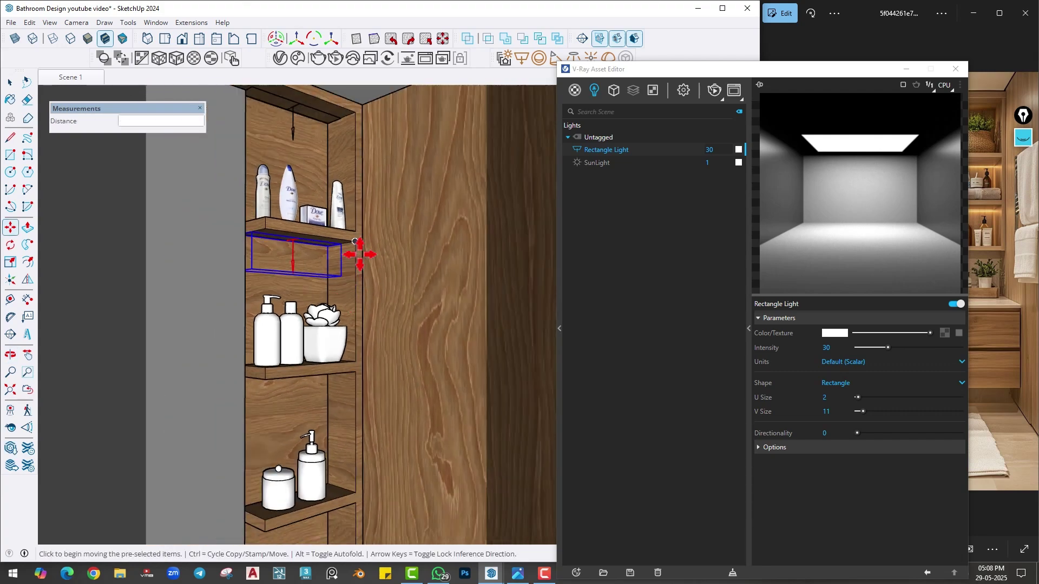
pyautogui.press('ctrl')
pyautogui.click(354, 240)
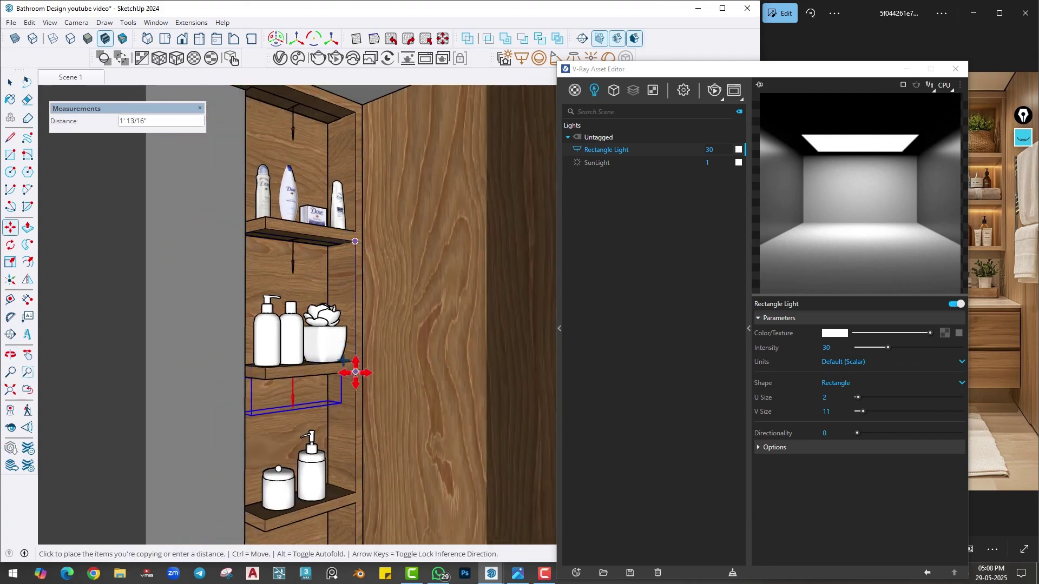
pyautogui.click(355, 417)
pyautogui.keyDown('shift'); pyautogui.moveTo(355, 417); pyautogui.dragTo(351, 257, button='middle'); pyautogui.keyUp('shift')
pyautogui.click(347, 232)
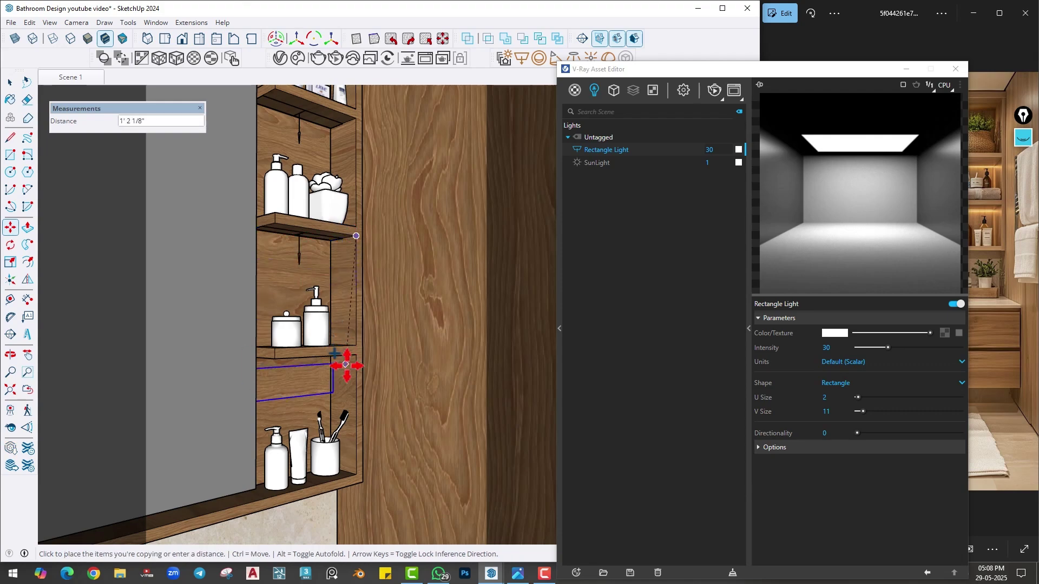
pyautogui.click(355, 357)
pyautogui.moveTo(354, 357); pyautogui.dragTo(319, 341, button='middle')
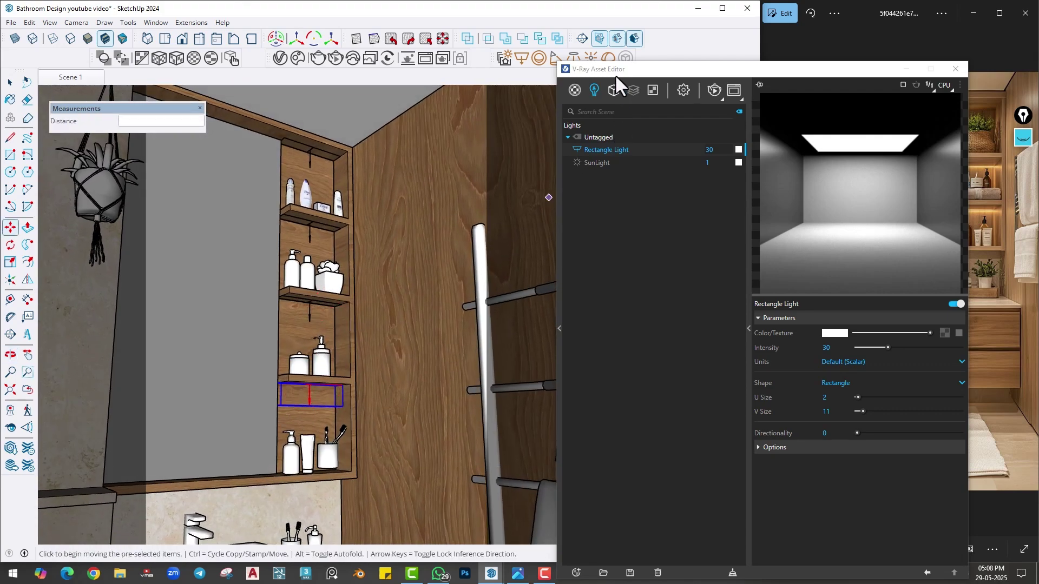
pyautogui.moveTo(616, 70); pyautogui.dragTo(587, 46)
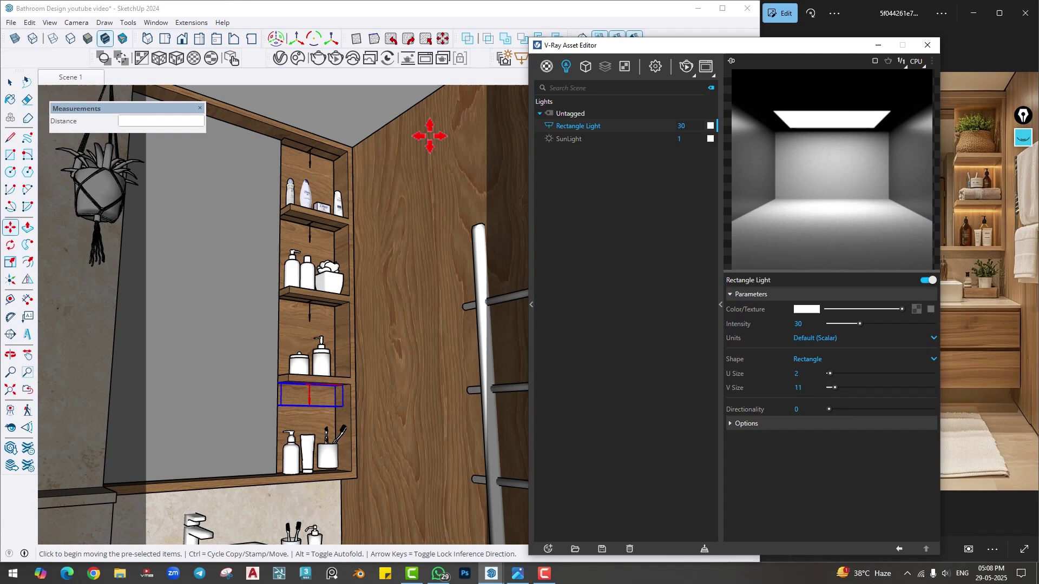
pyautogui.click(79, 76)
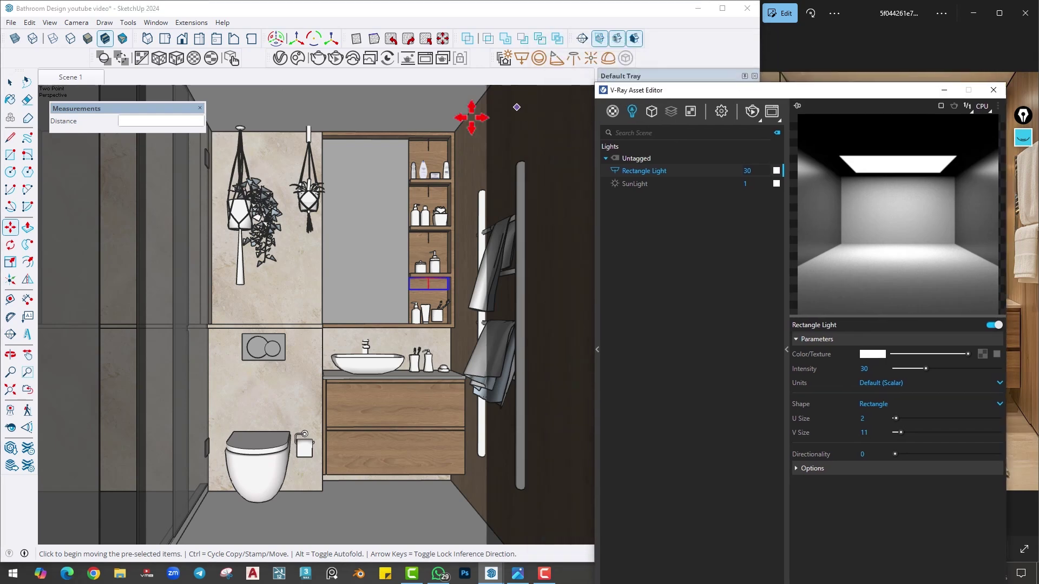
# - Apply the Marble Beige 23-86 150cm material to the bathroom floor face inside its group
pyautogui.click(10, 82)
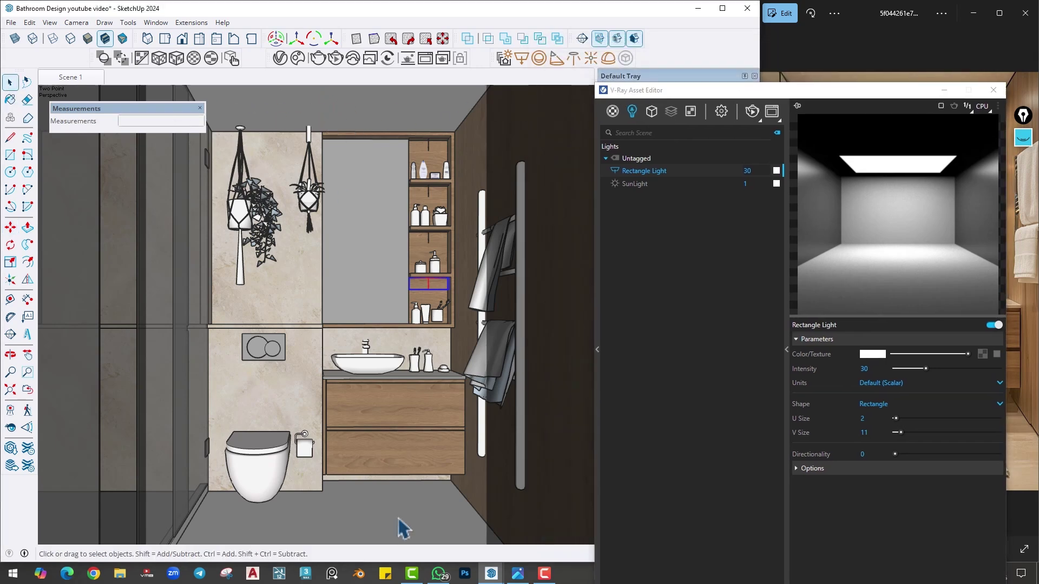
pyautogui.doubleClick(379, 533)
pyautogui.click(371, 521)
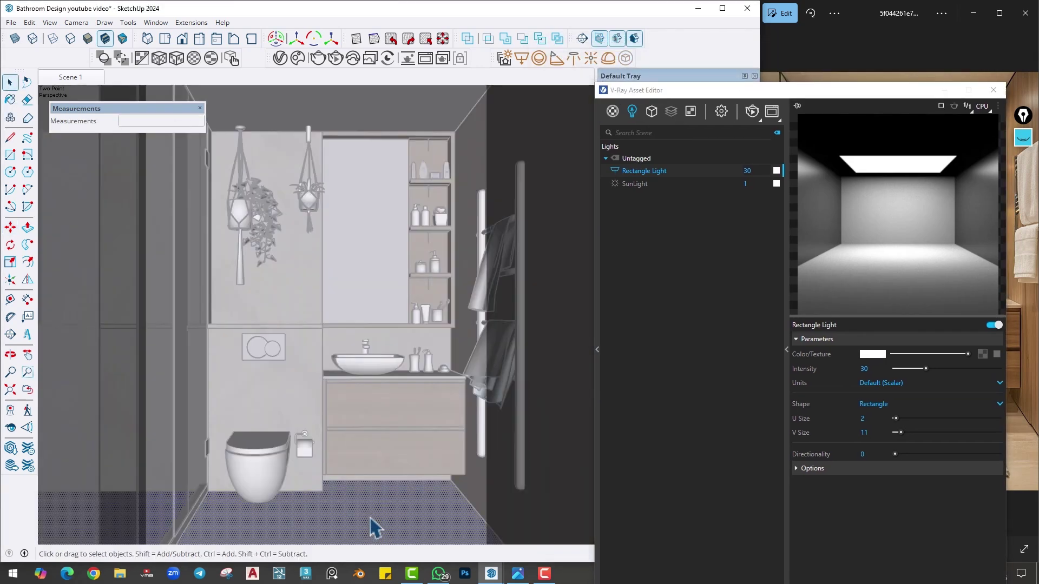
pyautogui.click(612, 110)
pyautogui.scroll(-3, 649, 487)
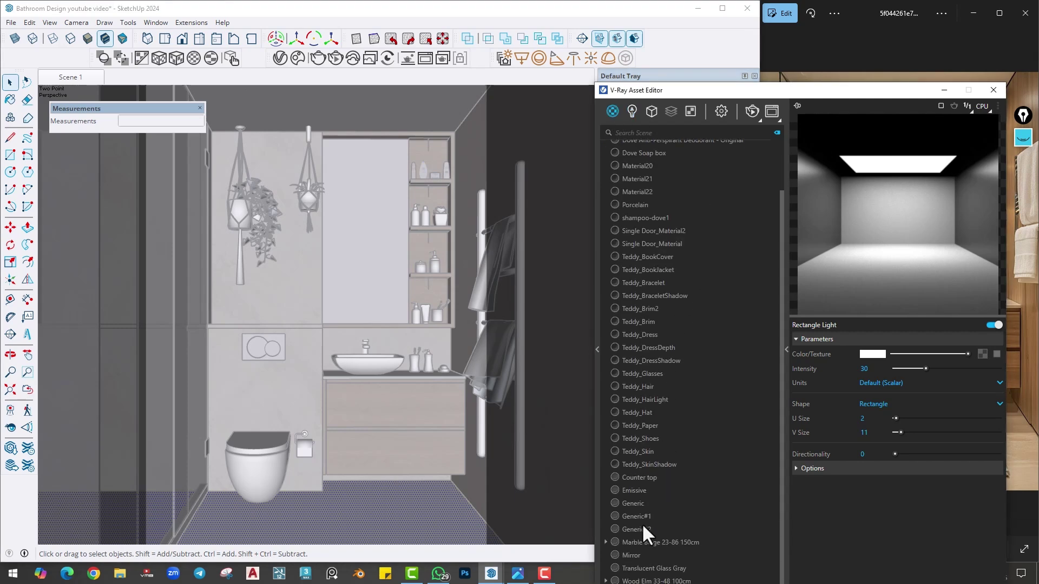
pyautogui.moveTo(681, 79); pyautogui.dragTo(668, 14)
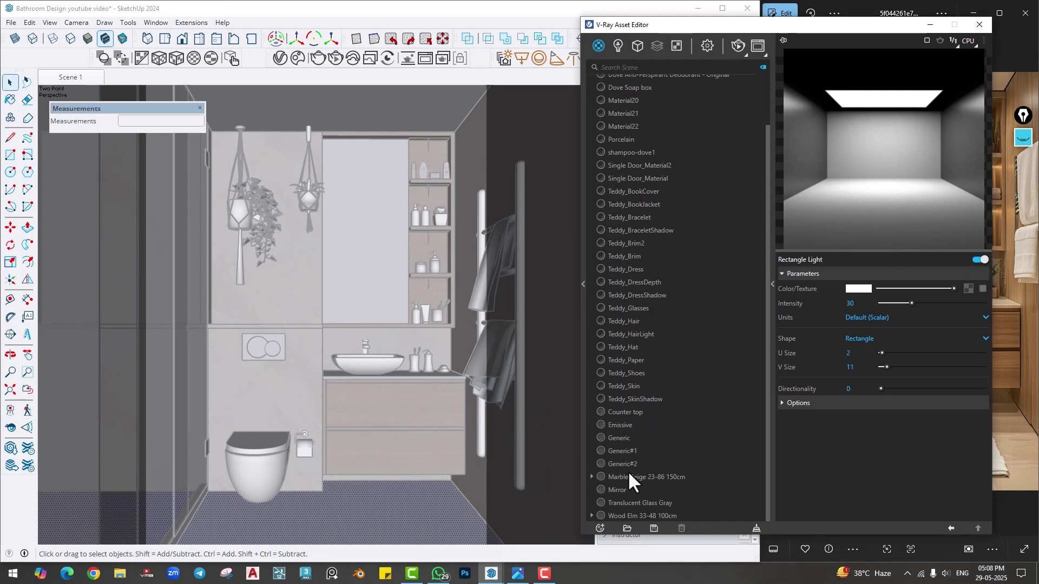
pyautogui.click(623, 477)
pyautogui.rightClick(623, 477)
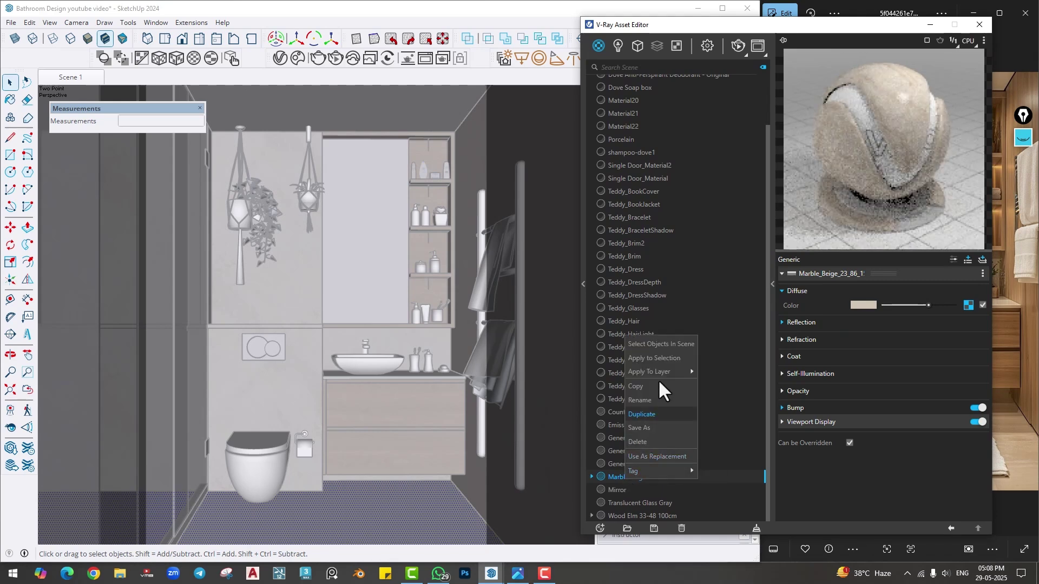
pyautogui.click(649, 358)
# - Create a generic V-Ray material with a 6000 K diffuse color and apply it to the ceiling face
pyautogui.click(345, 123)
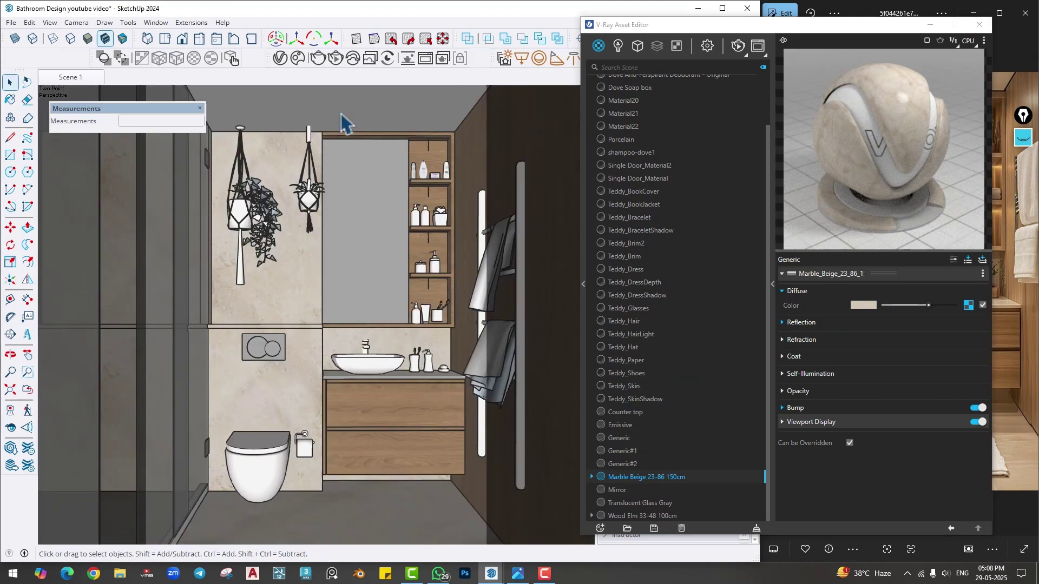
pyautogui.click(349, 114)
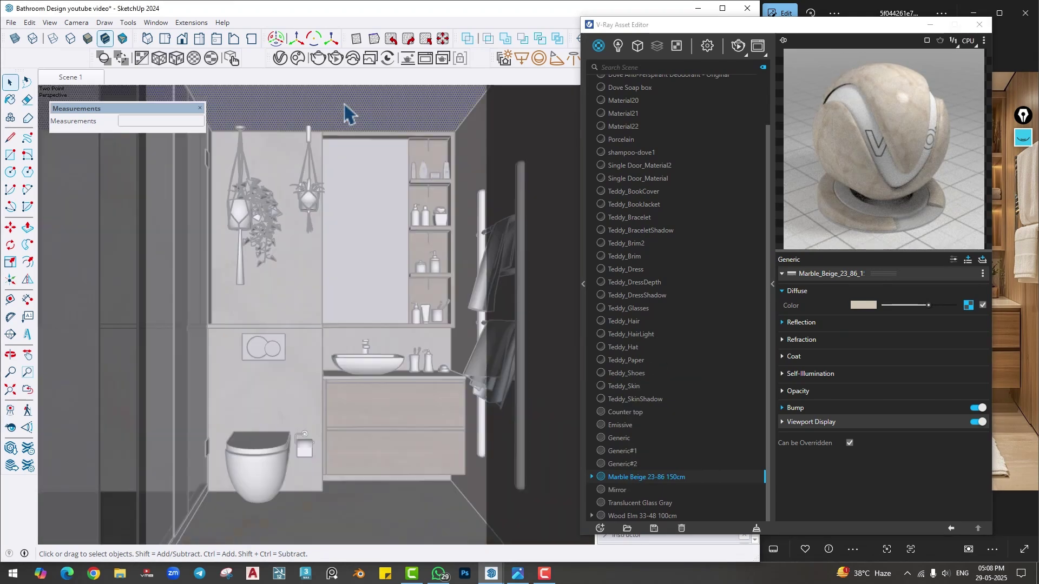
pyautogui.click(598, 45)
pyautogui.click(617, 59)
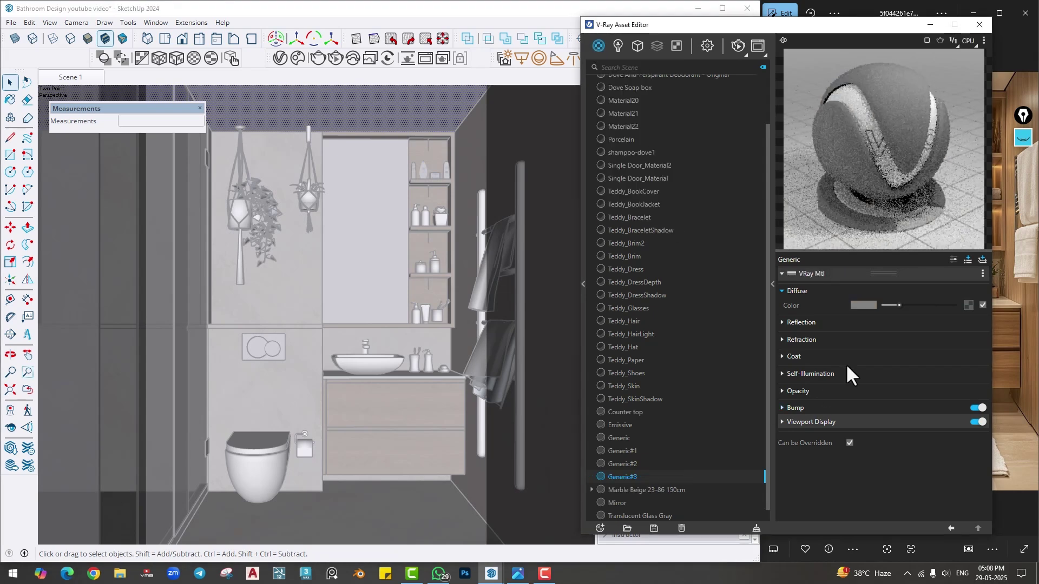
pyautogui.click(855, 306)
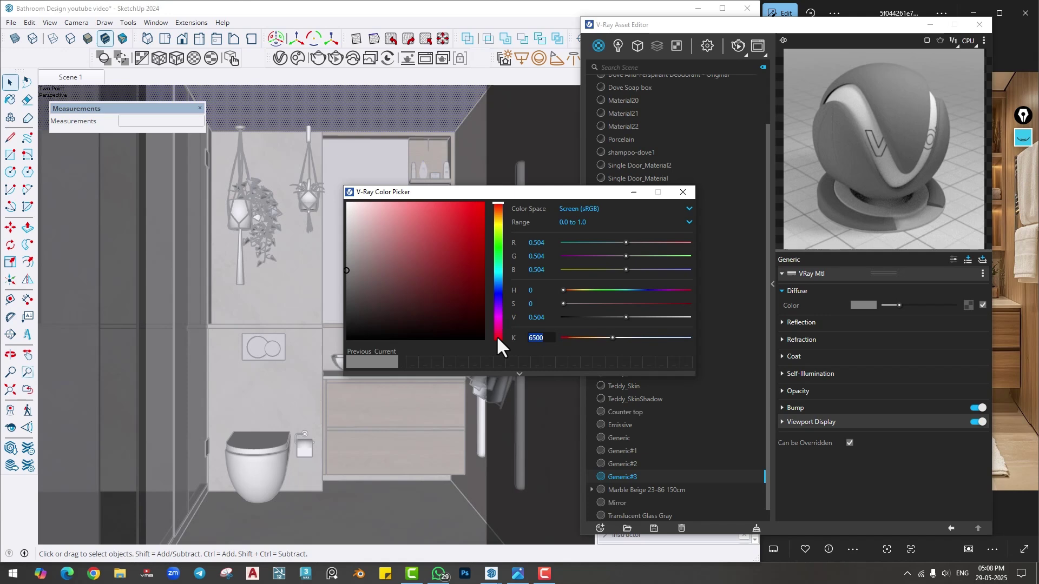
pyautogui.write('6000')
pyautogui.press('Return')
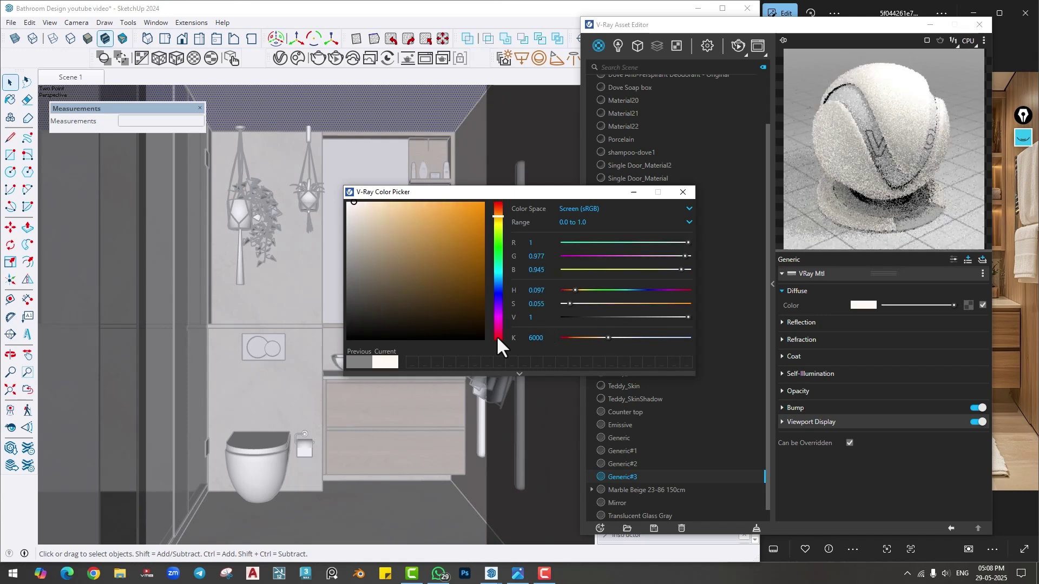
pyautogui.click(682, 192)
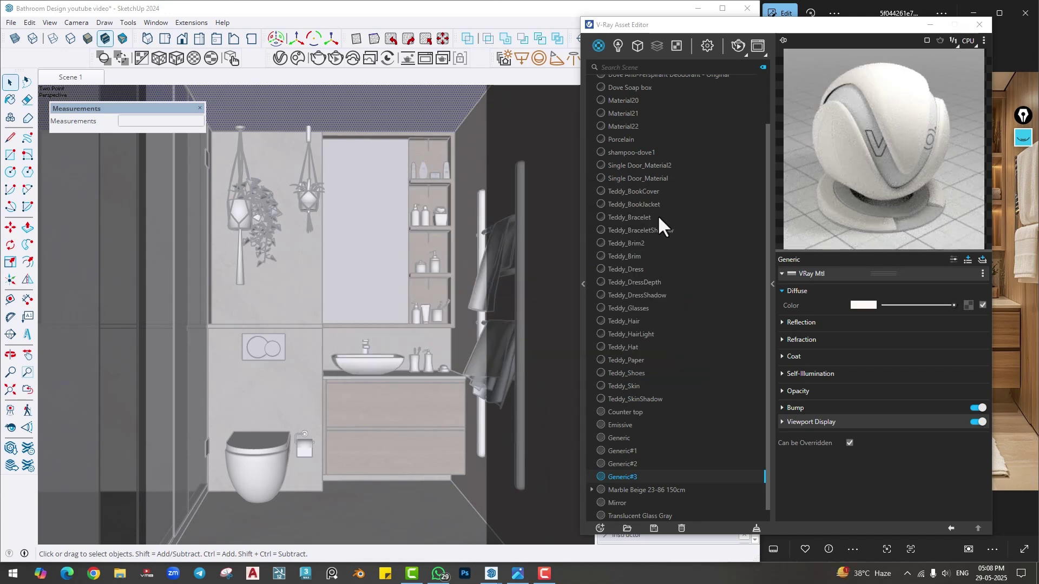
pyautogui.rightClick(631, 476)
pyautogui.click(641, 356)
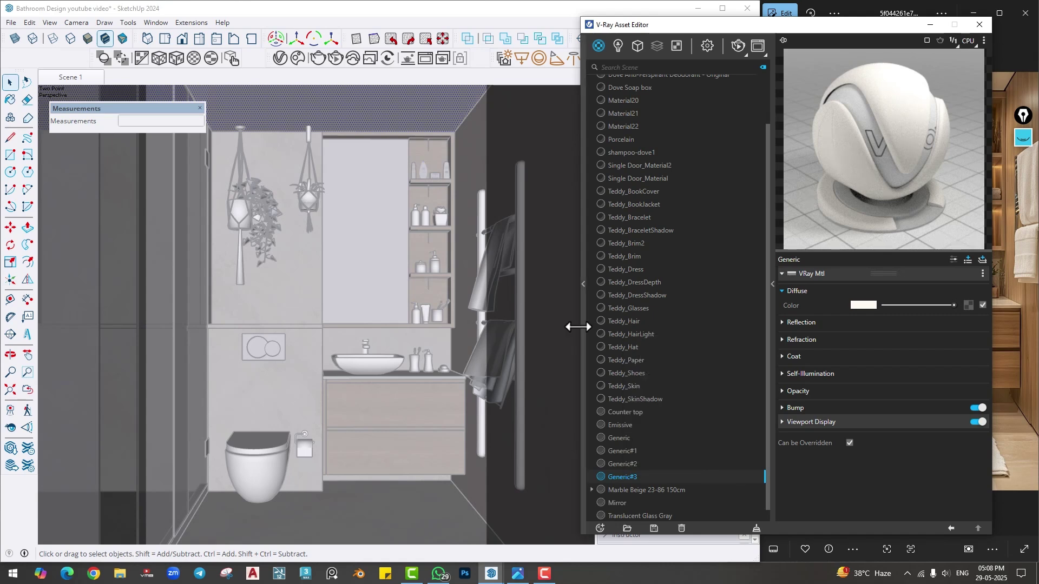
# - Exit the ceiling group and apply the Marble Beige 23-86 150cm material to the shower floor base
pyautogui.click(406, 242)
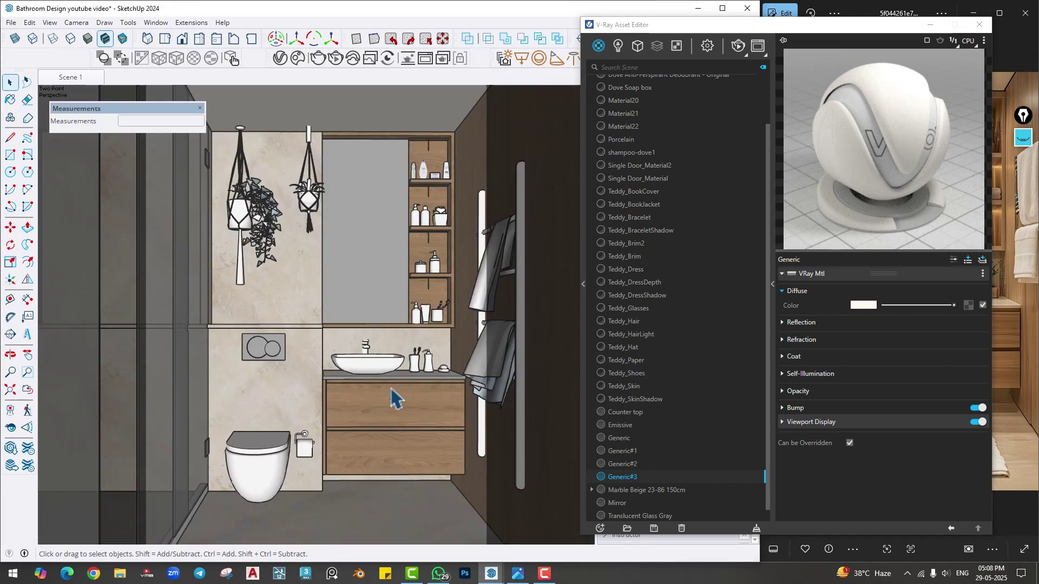
pyautogui.click(192, 536)
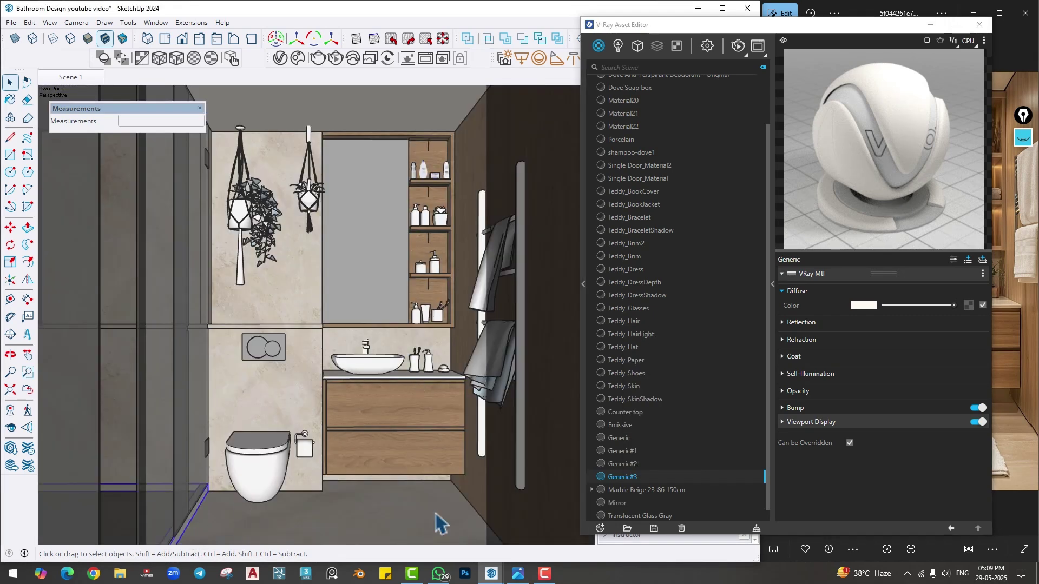
pyautogui.rightClick(623, 488)
pyautogui.click(641, 357)
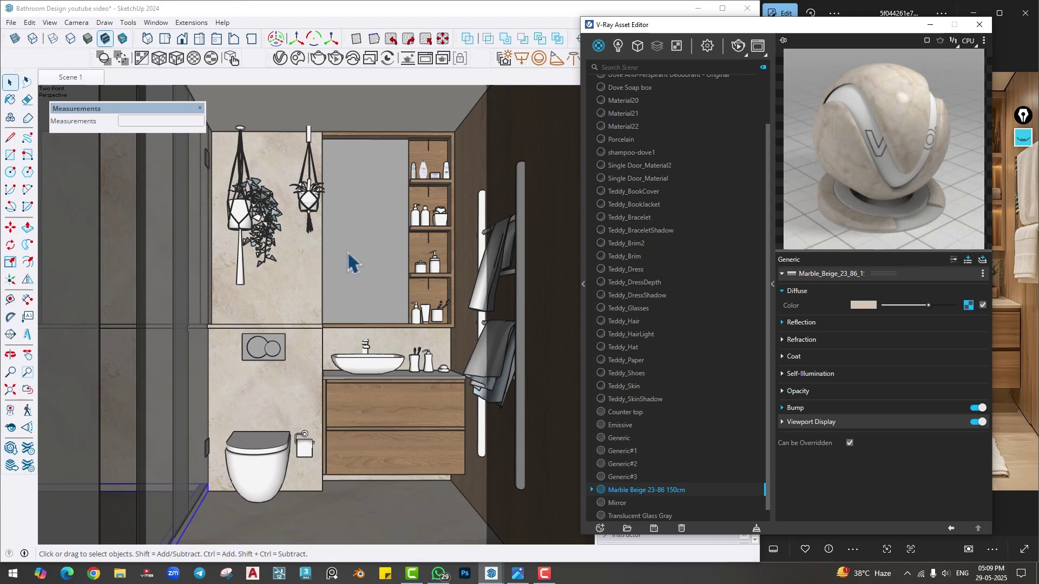
# - Turn off the section cut to expose the outer wall with the door, and move the asset editor clear of it
pyautogui.scroll(-10, 306, 355)
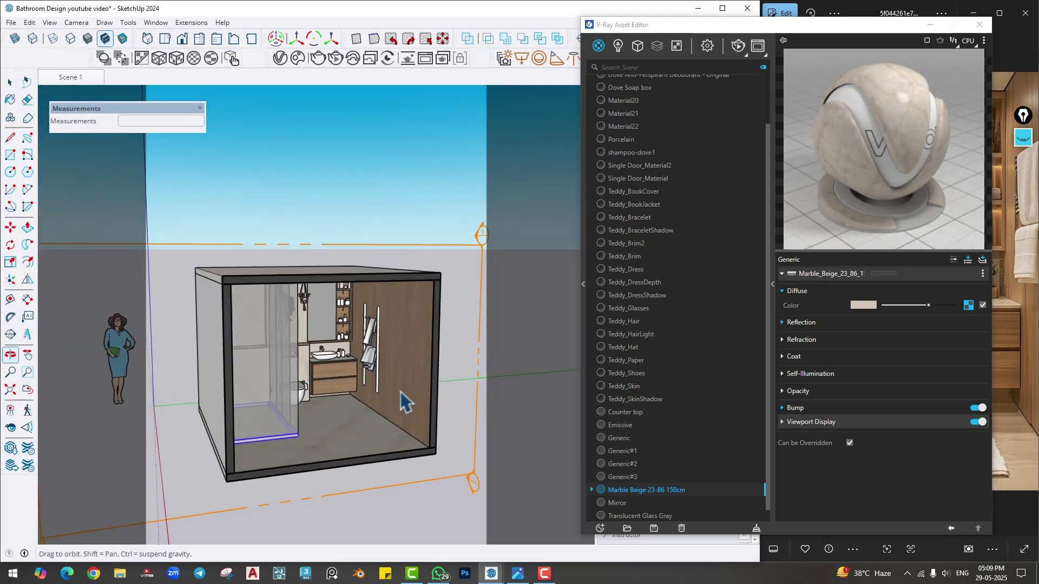
pyautogui.keyDown('shift'); pyautogui.moveTo(352, 403); pyautogui.dragTo(284, 379, button='middle'); pyautogui.keyUp('shift')
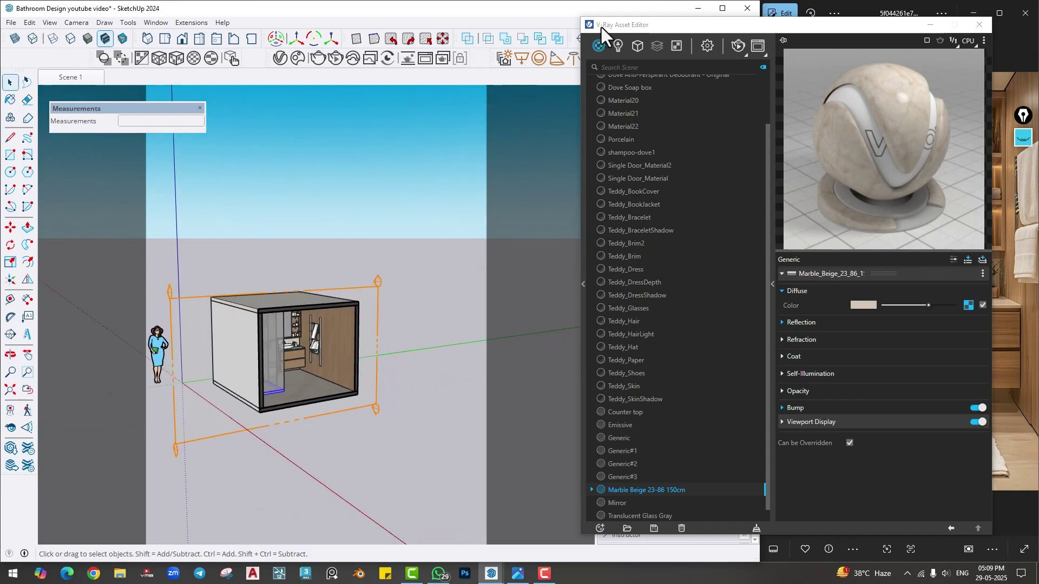
pyautogui.moveTo(602, 27); pyautogui.dragTo(666, 72)
pyautogui.click(616, 39)
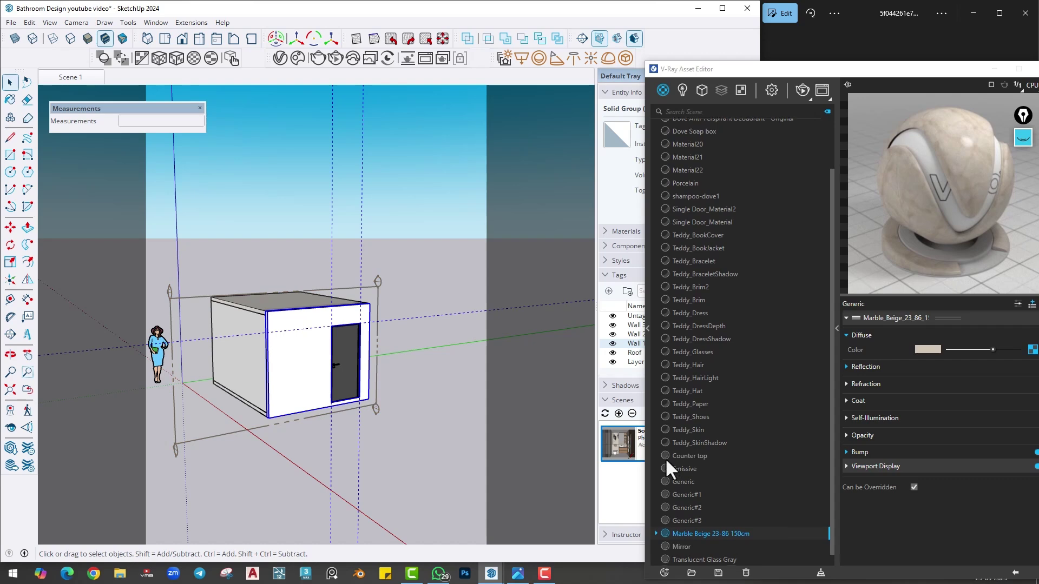
pyautogui.scroll(-1, 665, 460)
# - Paint the outer wall around the door with the sampled Generic#3 material and return to the Scene 1 view
pyautogui.click(10, 99)
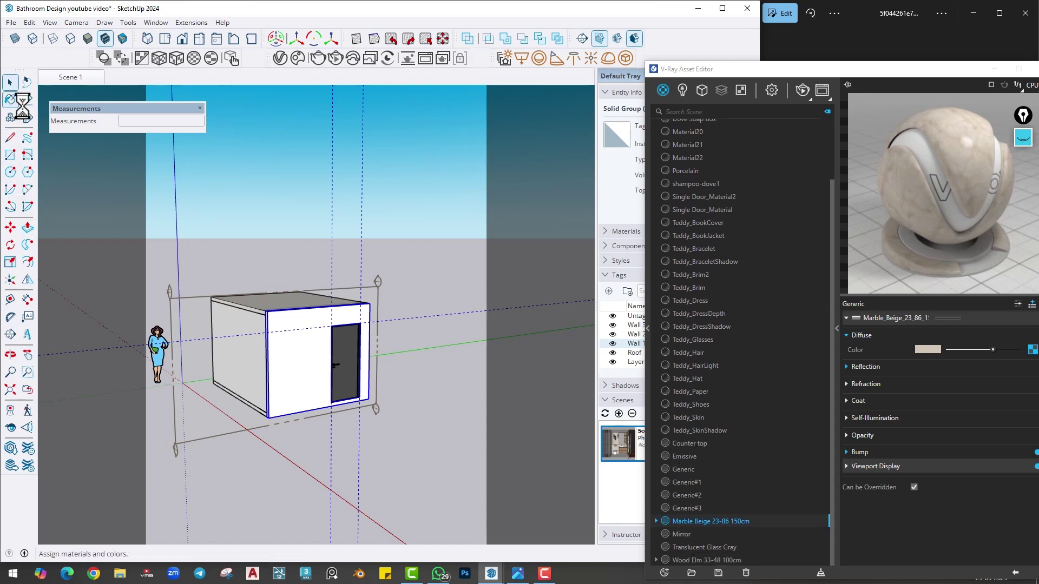
pyautogui.moveTo(301, 336)
pyautogui.mouseDown(button='middle')
pyautogui.moveTo(274, 352)
pyautogui.moveTo(273, 487)
pyautogui.moveTo(287, 326)
pyautogui.mouseUp(button='middle')
pyautogui.keyDown('alt'); pyautogui.click(292, 411); pyautogui.keyUp('alt')
pyautogui.moveTo(290, 395); pyautogui.dragTo(452, 391, button='middle')
pyautogui.moveTo(335, 351); pyautogui.dragTo(230, 373, button='middle')
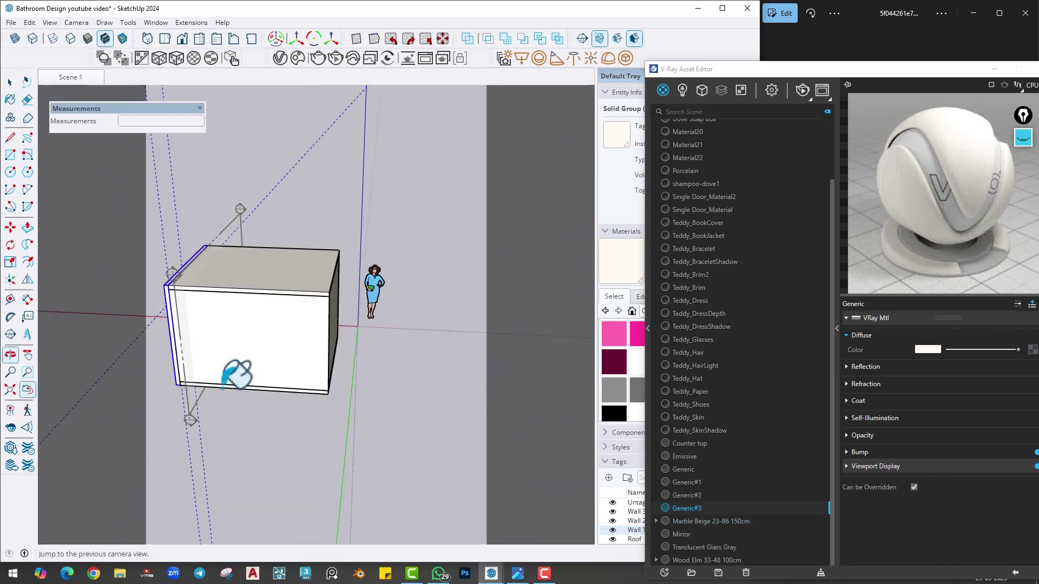
pyautogui.moveTo(365, 326); pyautogui.dragTo(330, 313, button='middle')
pyautogui.moveTo(155, 364); pyautogui.dragTo(339, 325, button='middle')
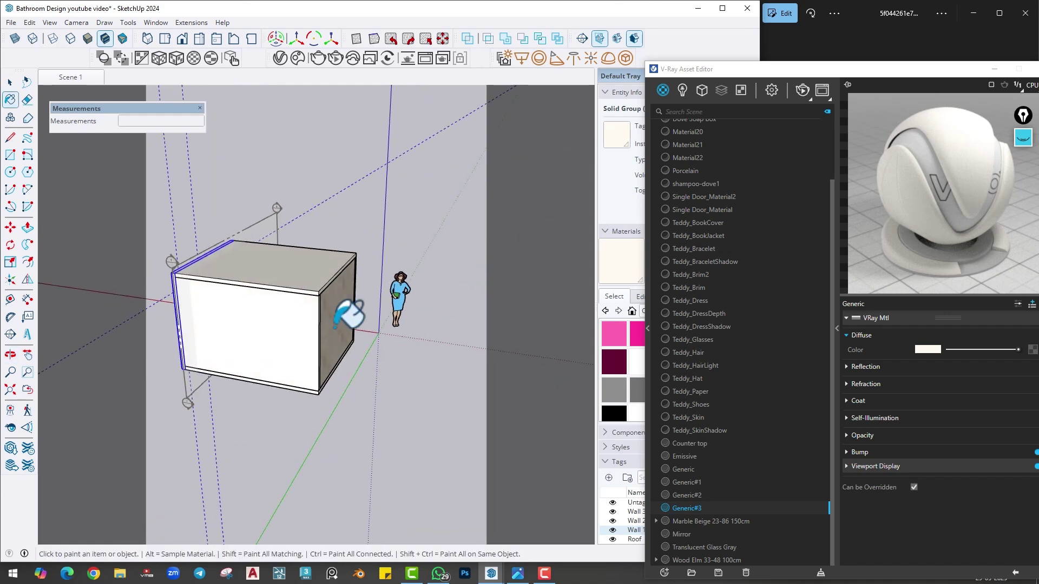
pyautogui.moveTo(303, 370); pyautogui.dragTo(166, 138, button='middle')
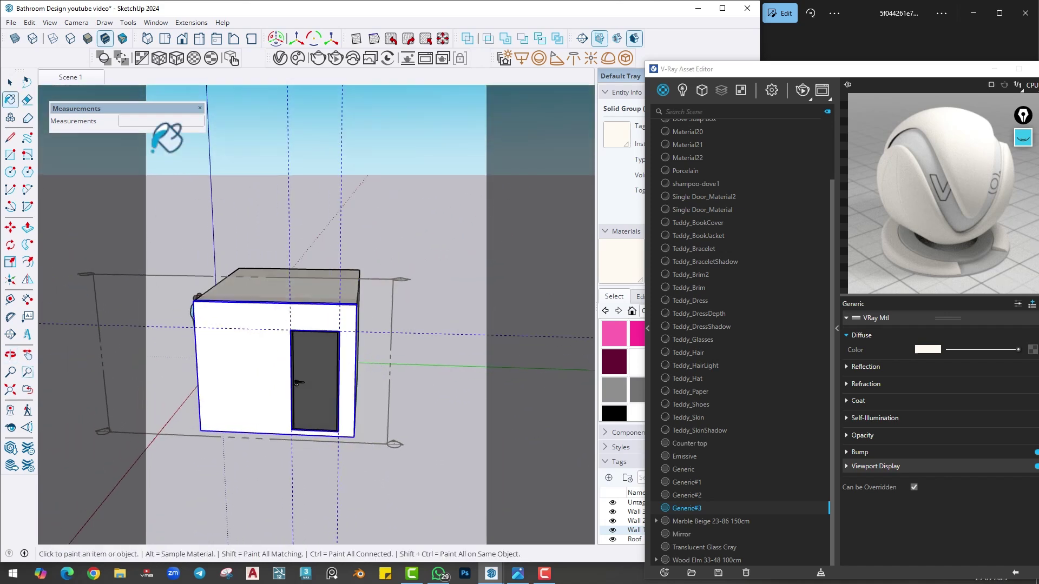
pyautogui.click(76, 82)
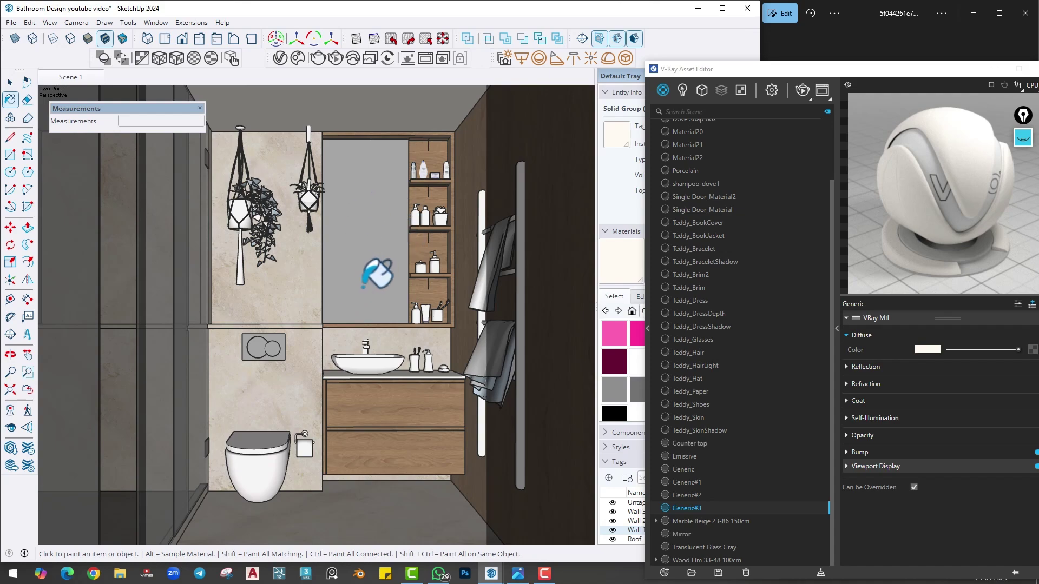
# - Turn off the section planes and cuts and apply the Wood Elm 33-48 100cm material to the door leaf
pyautogui.moveTo(364, 274); pyautogui.dragTo(411, 303, button='middle')
pyautogui.click(599, 39)
pyautogui.click(617, 38)
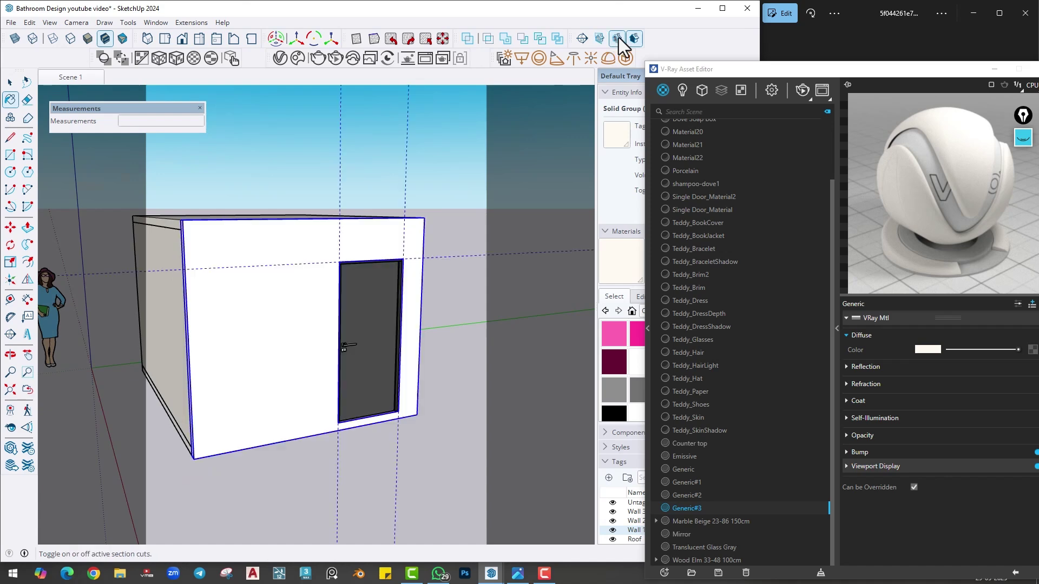
pyautogui.press('space')
pyautogui.moveTo(378, 341)
pyautogui.mouseDown(button='middle')
pyautogui.moveTo(335, 321)
pyautogui.moveTo(336, 331)
pyautogui.mouseUp(button='middle')
pyautogui.scroll(2, 335, 331)
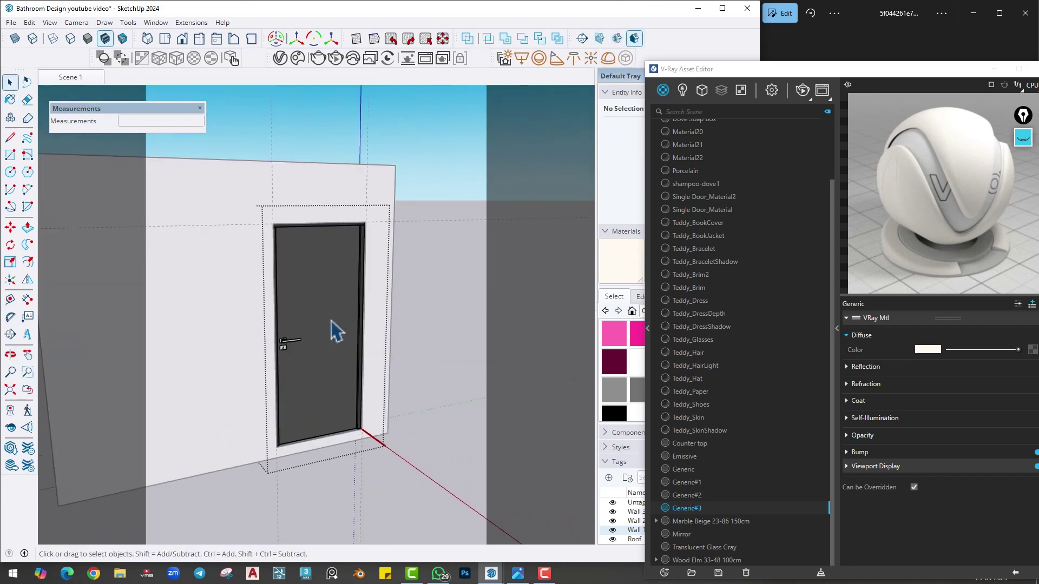
pyautogui.click(694, 557)
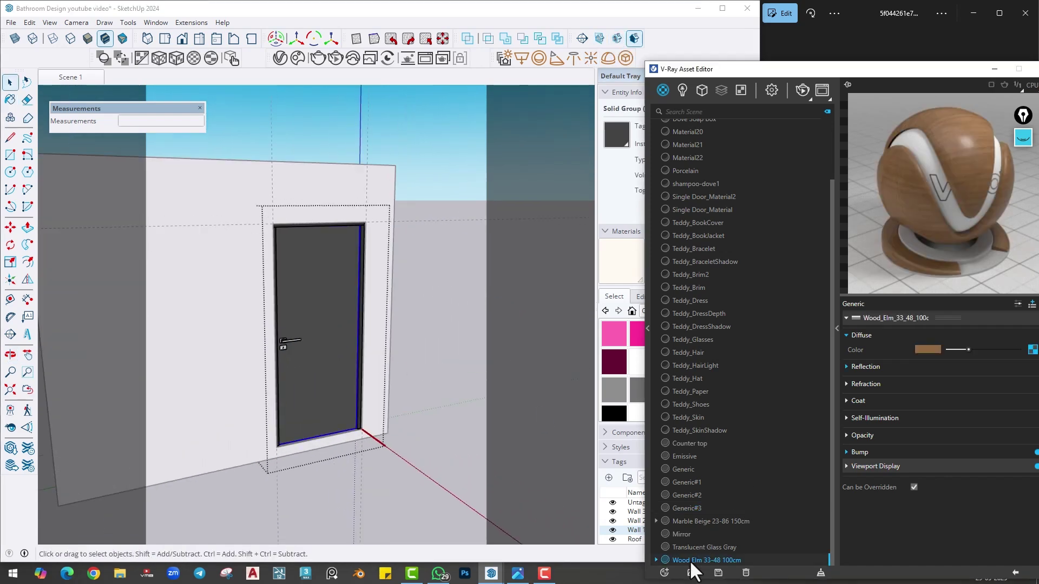
pyautogui.rightClick(689, 561)
pyautogui.click(706, 440)
pyautogui.scroll(2, 330, 319)
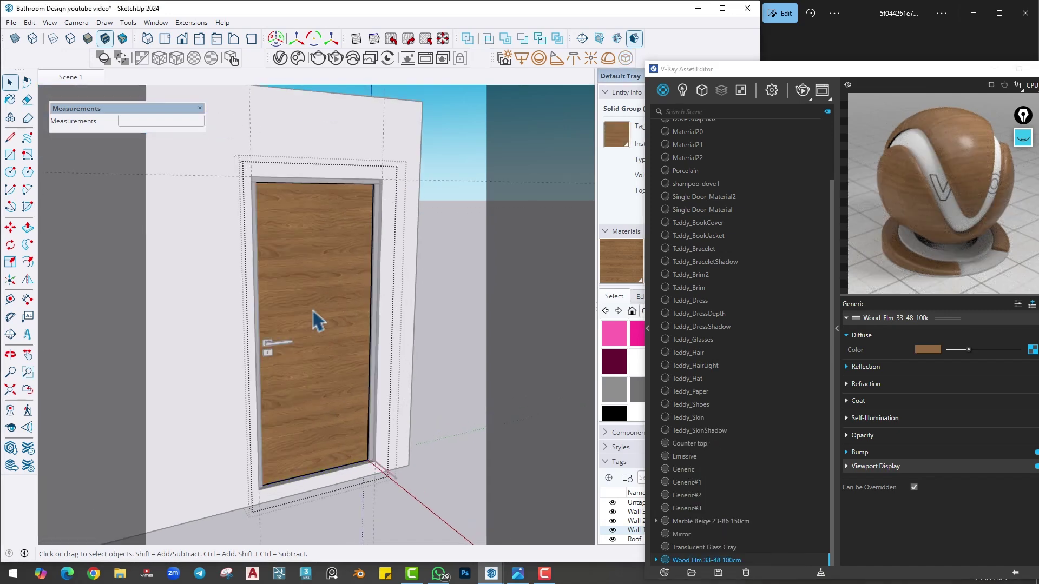
# - Open the door leaf group and make a unique 429 x 1024 pixel texture for its front face
pyautogui.doubleClick(314, 321)
pyautogui.rightClick(301, 307)
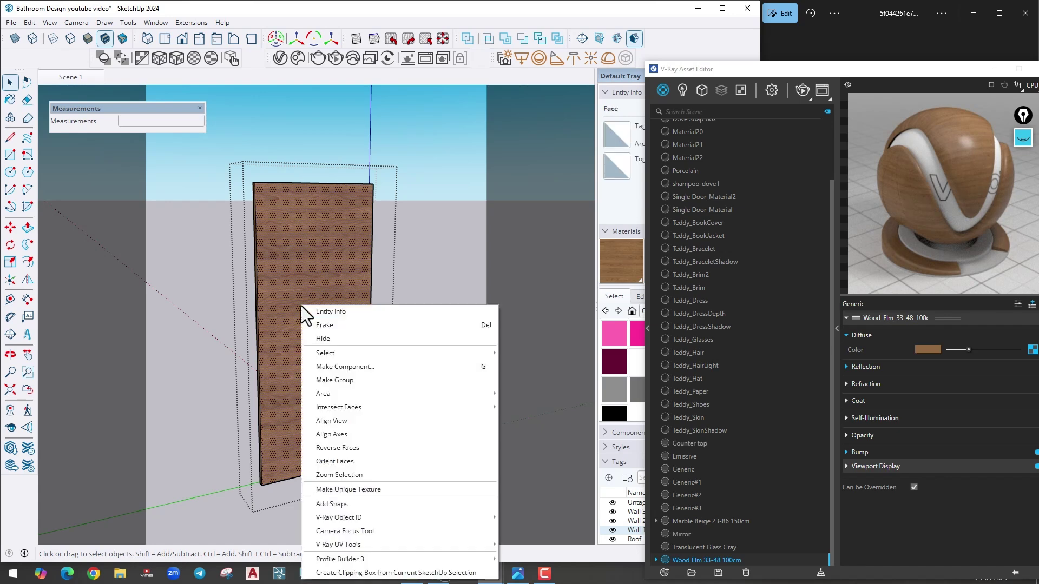
pyautogui.click(335, 485)
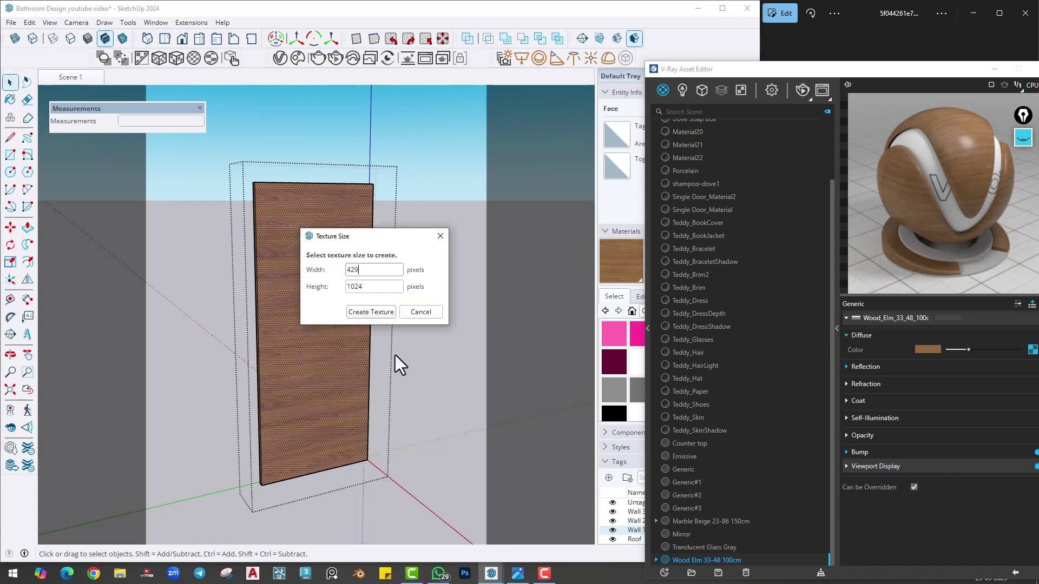
pyautogui.click(370, 312)
# - Rotate the wood texture 90 degrees on the door leaf's front face and shift it upward
pyautogui.rightClick(303, 262)
pyautogui.moveTo(414, 441)
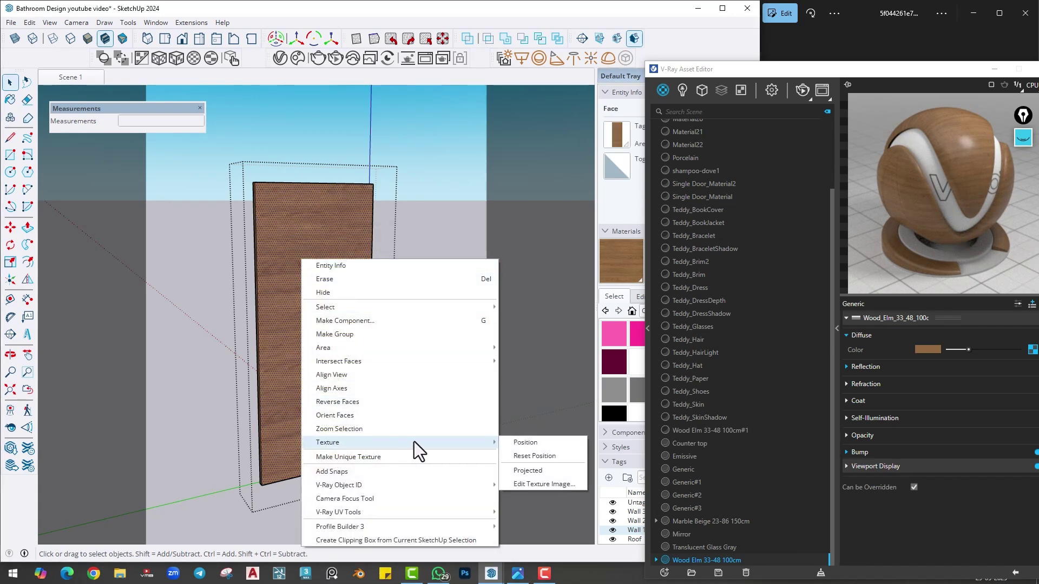
pyautogui.click(519, 442)
pyautogui.rightClick(340, 318)
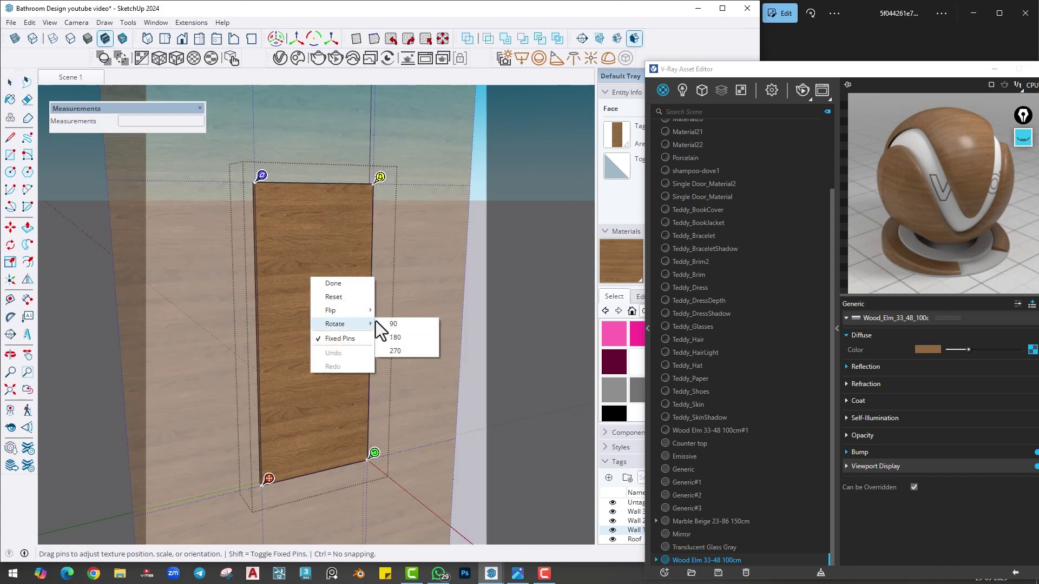
pyautogui.click(391, 321)
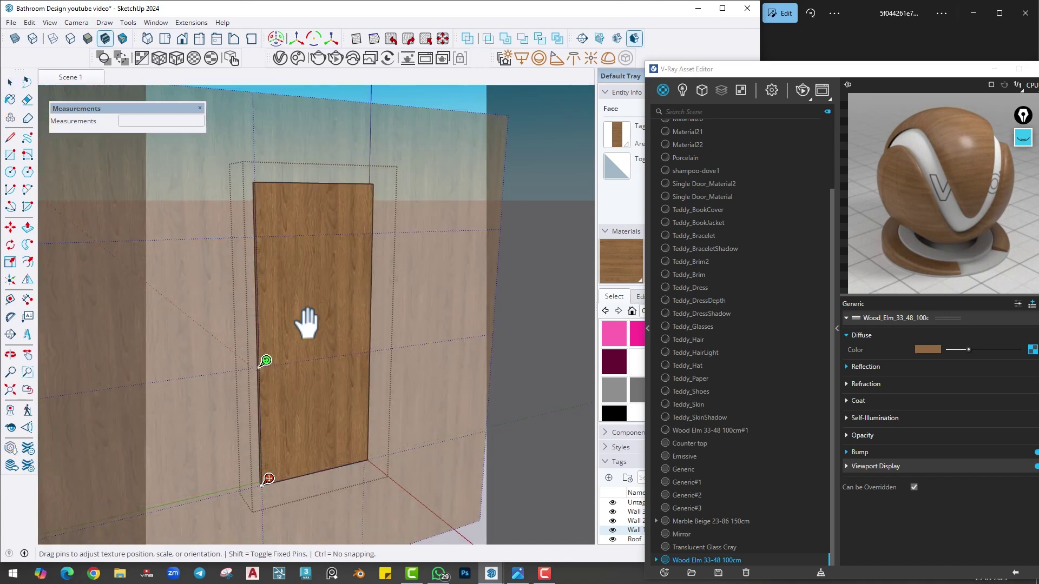
pyautogui.moveTo(297, 352); pyautogui.dragTo(296, 294)
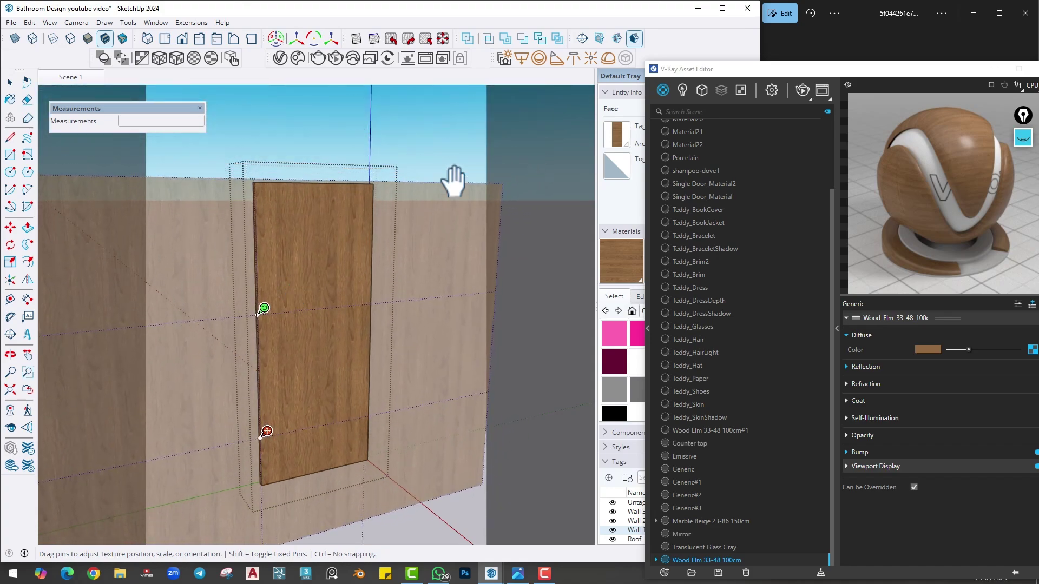
pyautogui.press('Return')
# - Sample the rotated wood texture and paint it onto the other faces of the door leaf
pyautogui.click(10, 99)
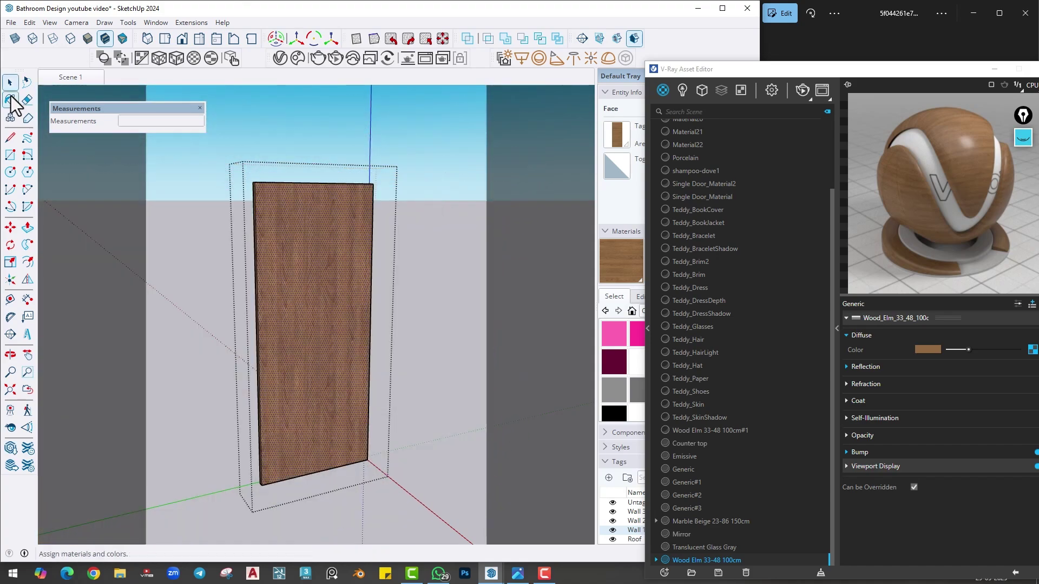
pyautogui.keyDown('alt'); pyautogui.click(306, 249); pyautogui.keyUp('alt')
pyautogui.moveTo(193, 297)
pyautogui.mouseDown(button='middle')
pyautogui.moveTo(471, 328)
pyautogui.moveTo(416, 360)
pyautogui.moveTo(382, 364)
pyautogui.moveTo(250, 341)
pyautogui.mouseUp(button='middle')
pyautogui.click(331, 277)
pyautogui.click(361, 316)
# - Apply the Wood Elm 33-48 100cm#1 material to the door frame group
pyautogui.press('space')
pyautogui.click(261, 321)
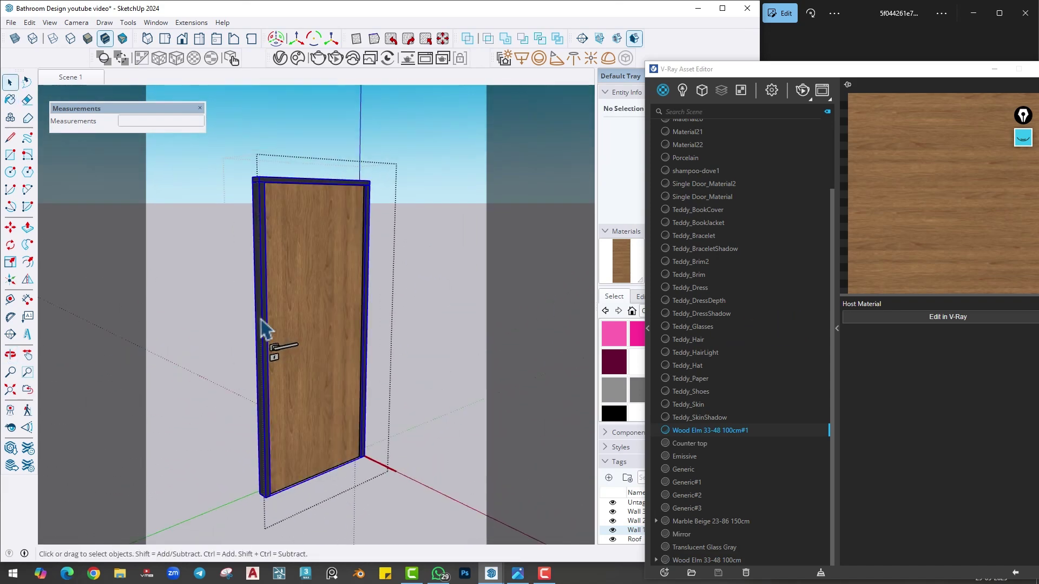
pyautogui.rightClick(700, 430)
pyautogui.click(714, 448)
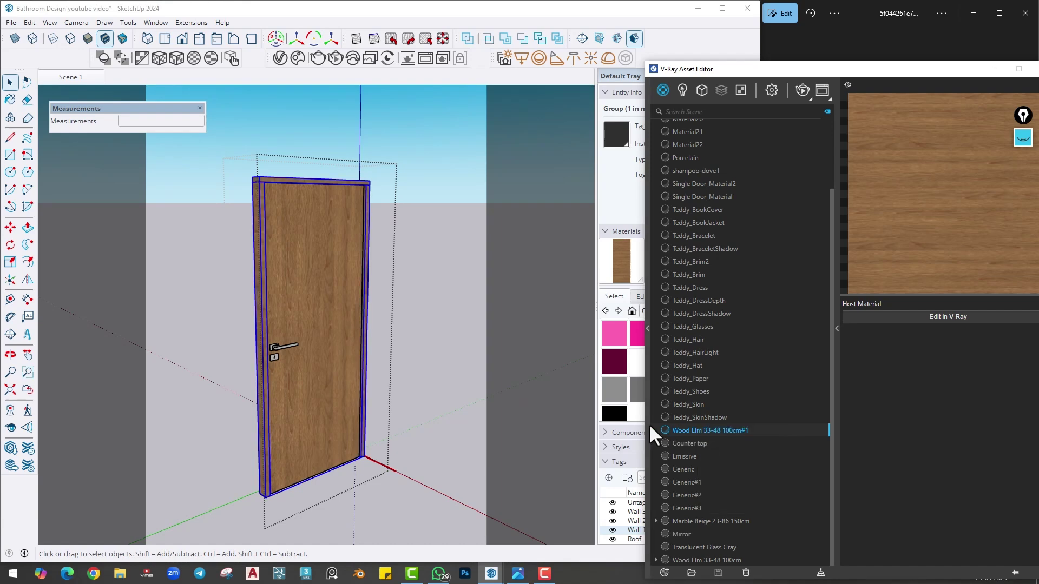
# - Open the door frame group and paint its faces with the Wood Elm 33-48 100cm#1 material
pyautogui.click(446, 343)
pyautogui.moveTo(446, 343); pyautogui.dragTo(328, 324, button='middle')
pyautogui.scroll(6, 283, 320)
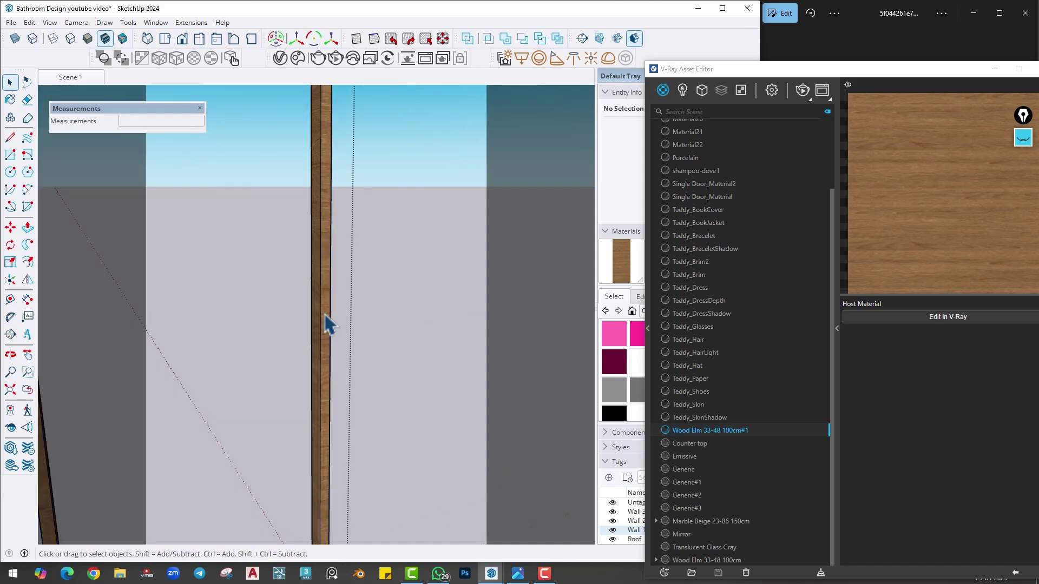
pyautogui.click(9, 99)
pyautogui.moveTo(319, 227); pyautogui.dragTo(325, 224, button='middle')
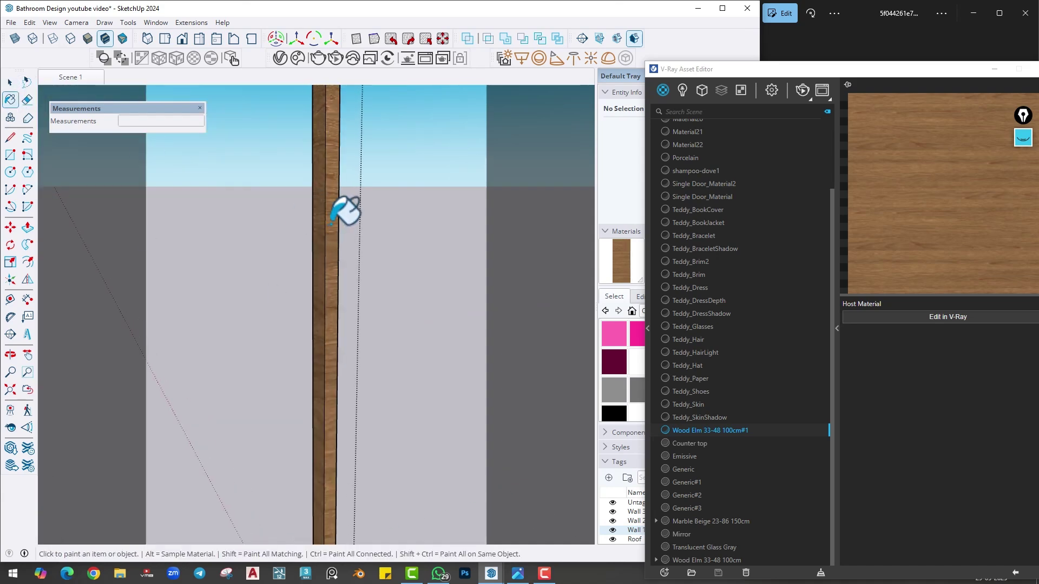
pyautogui.press('space')
pyautogui.doubleClick(333, 226)
pyautogui.click(10, 100)
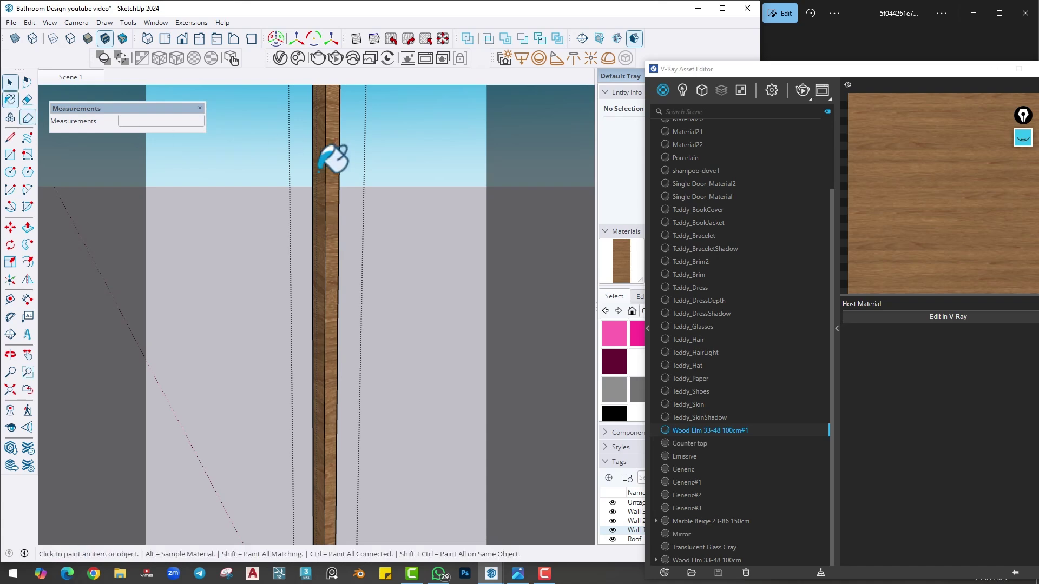
pyautogui.moveTo(401, 211)
pyautogui.mouseDown(button='middle')
pyautogui.moveTo(86, 268)
pyautogui.moveTo(324, 222)
pyautogui.moveTo(190, 257)
pyautogui.moveTo(347, 218)
pyautogui.moveTo(401, 310)
pyautogui.moveTo(348, 309)
pyautogui.moveTo(328, 211)
pyautogui.moveTo(364, 202)
pyautogui.moveTo(348, 232)
pyautogui.mouseUp(button='middle')
pyautogui.press('space')
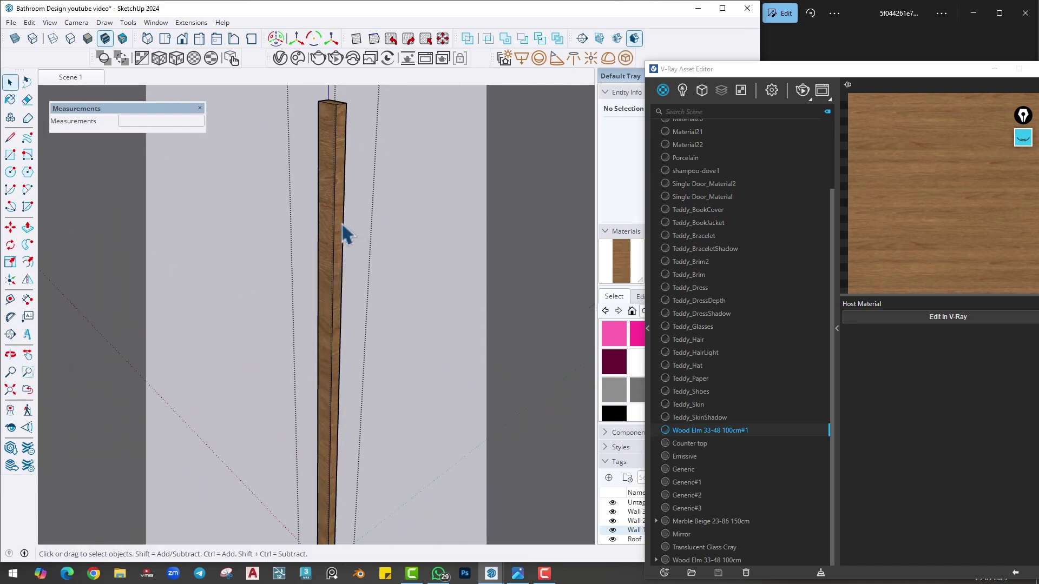
pyautogui.click(9, 99)
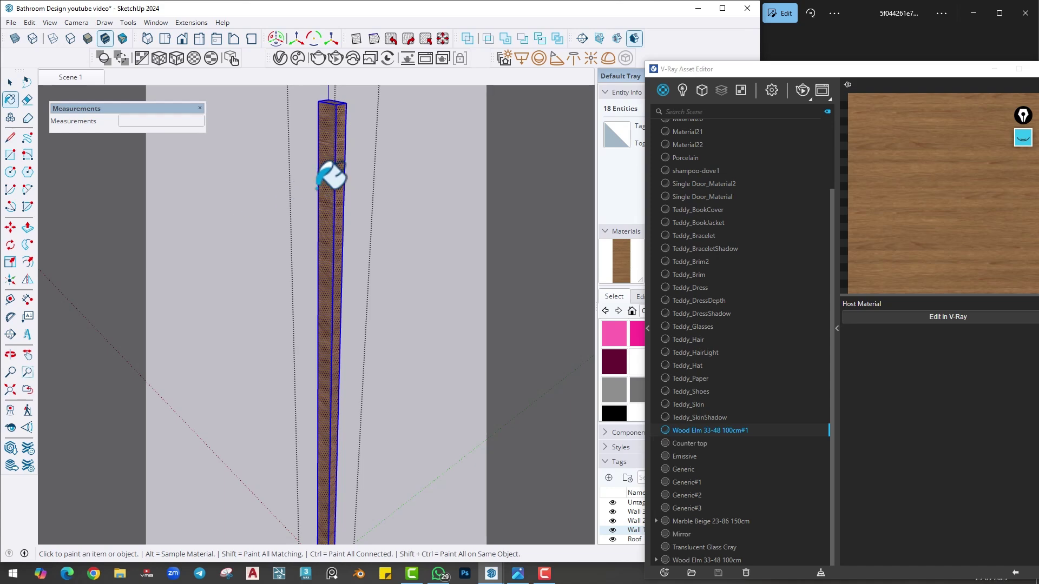
pyautogui.press('space')
# - Exit the door frame and door groups and return to the Scene 1 view
pyautogui.moveTo(338, 172)
pyautogui.mouseDown(button='middle')
pyautogui.moveTo(408, 266)
pyautogui.moveTo(387, 323)
pyautogui.mouseUp(button='middle')
pyautogui.click(387, 323)
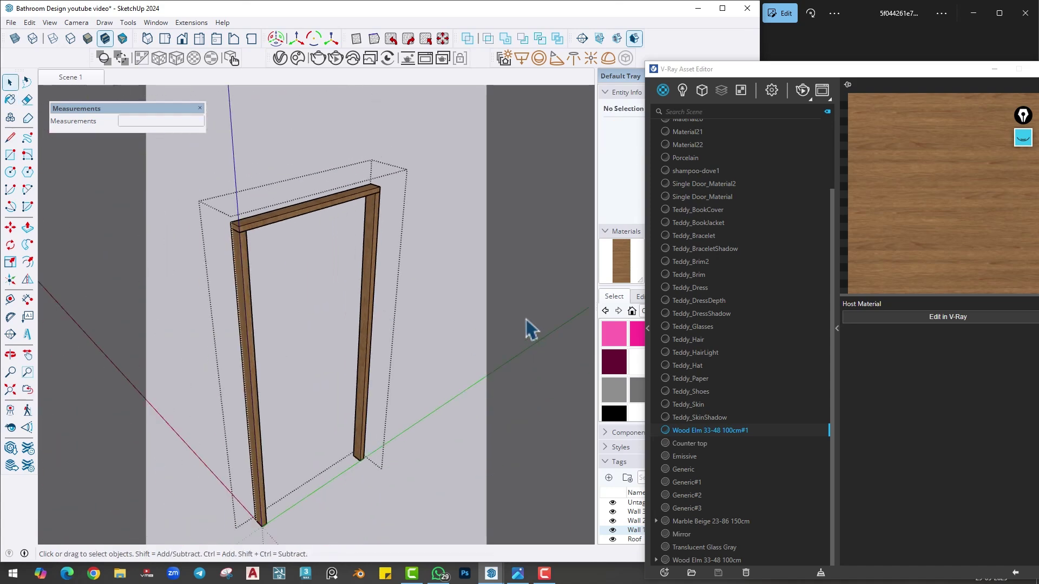
pyautogui.click(444, 307)
pyautogui.scroll(5, 472, 338)
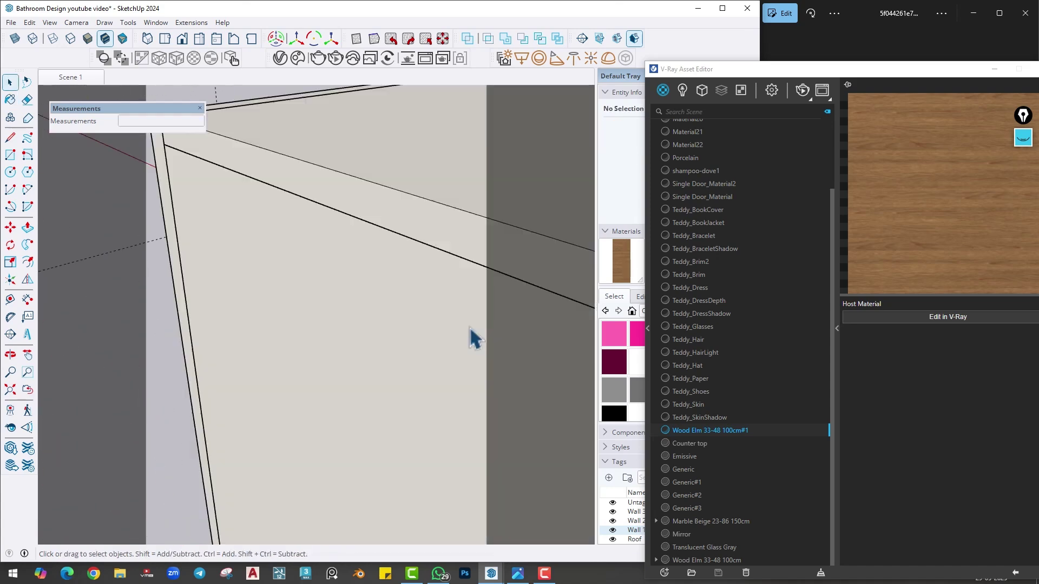
pyautogui.click(68, 79)
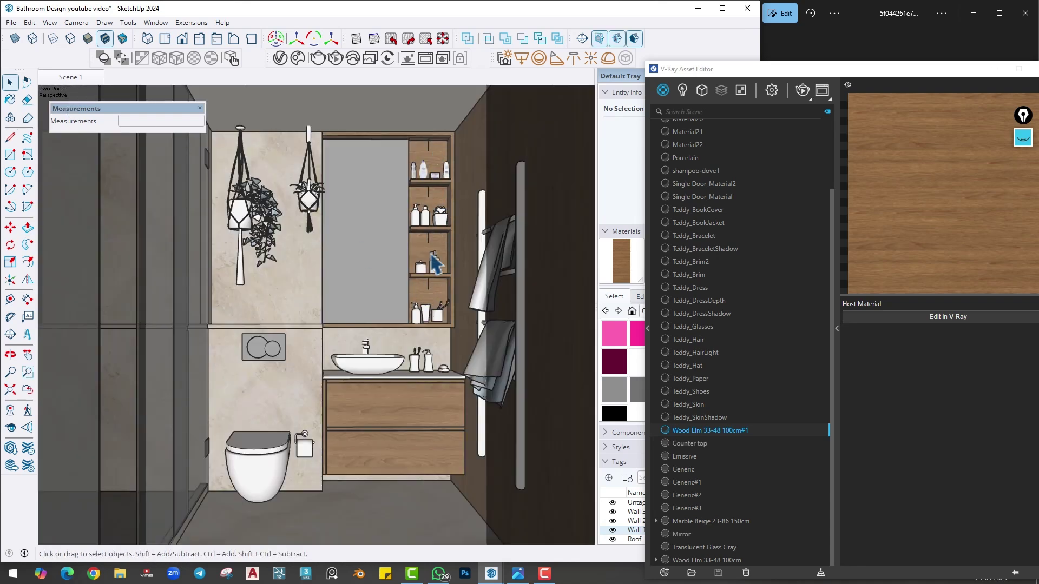
# - Start a V-Ray render, place the frame buffer beside the asset editor, and list the scene's lights
pyautogui.click(803, 89)
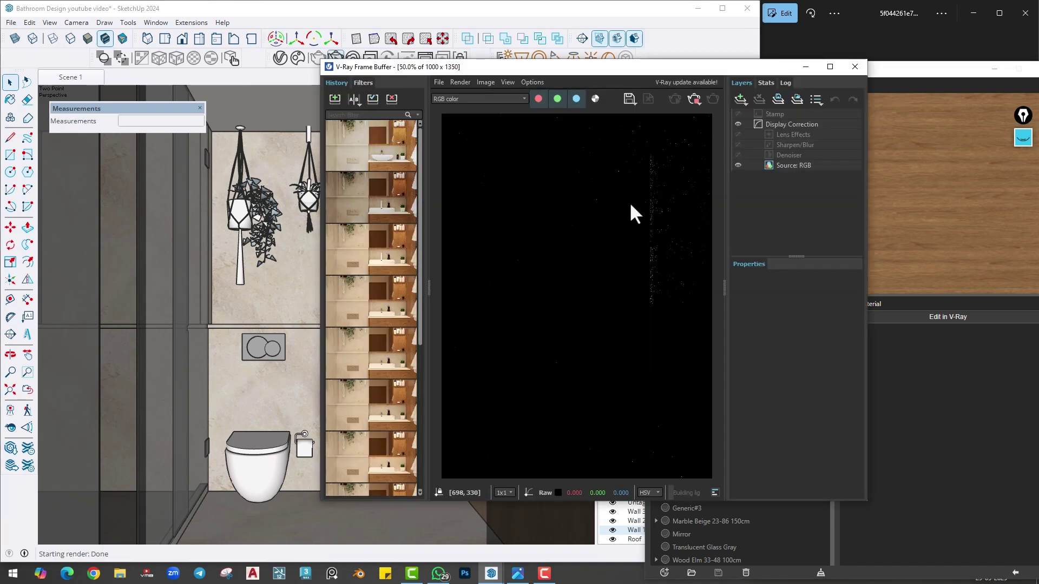
pyautogui.moveTo(544, 66); pyautogui.dragTo(249, 60)
pyautogui.moveTo(710, 70); pyautogui.dragTo(636, 38)
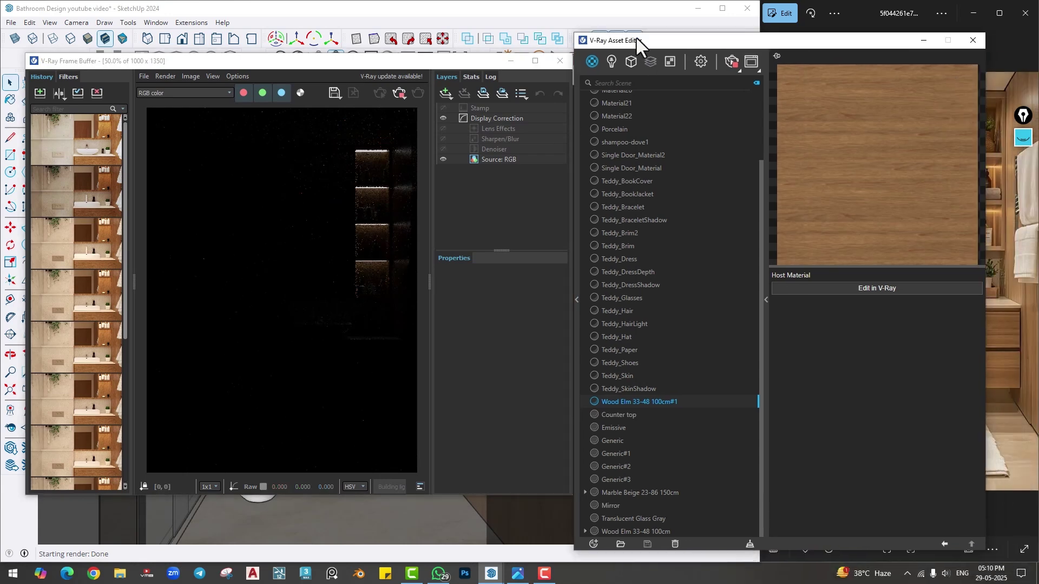
pyautogui.click(609, 53)
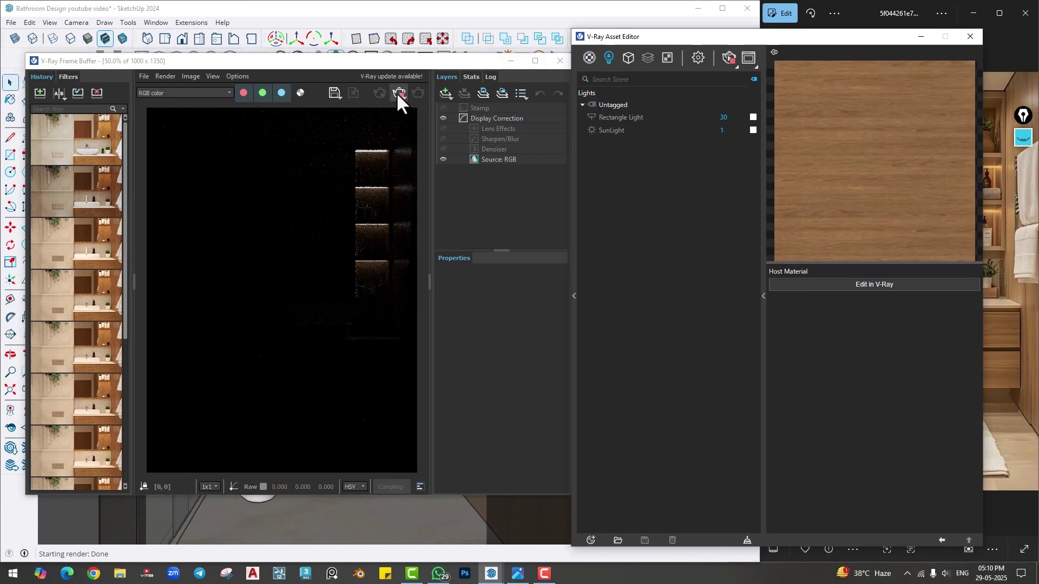
# - Close the frame buffer and asset editor, and place a sphere light of size about 27.4 on the floor in front of the vanity
pyautogui.click(560, 61)
pyautogui.click(970, 36)
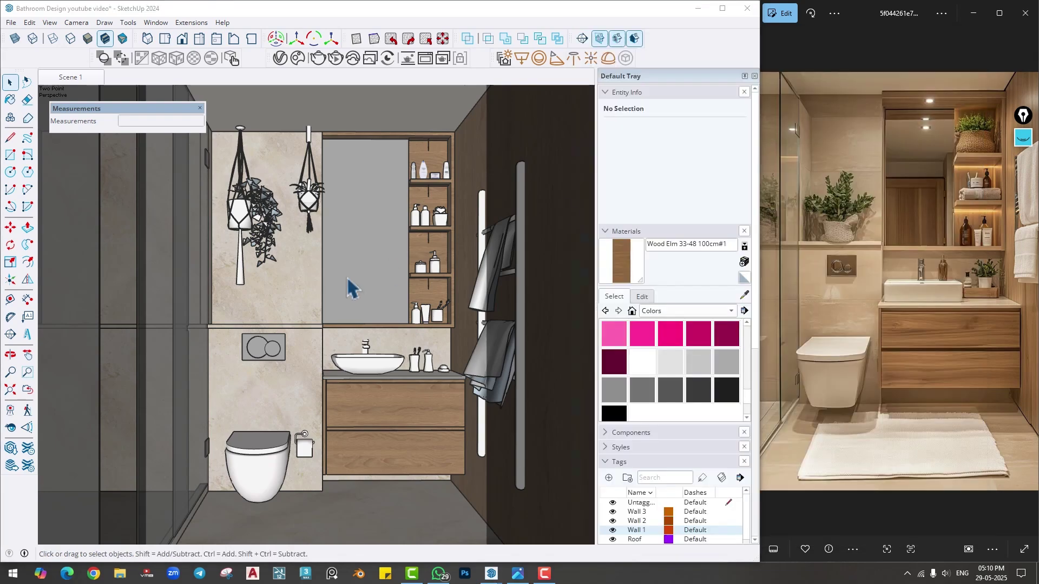
pyautogui.moveTo(349, 287); pyautogui.dragTo(374, 468, button='middle')
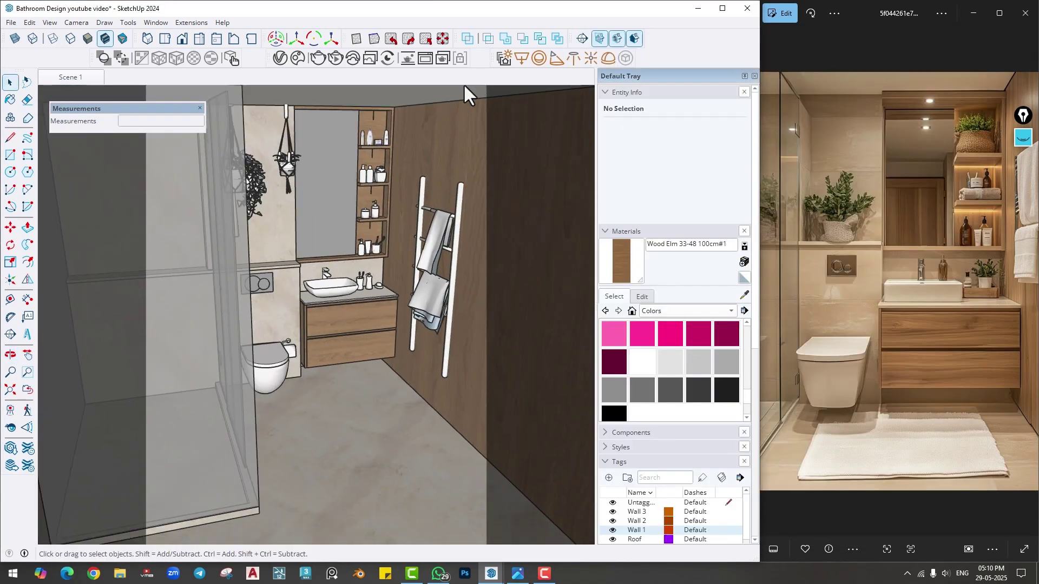
pyautogui.click(542, 62)
pyautogui.moveTo(364, 395); pyautogui.dragTo(324, 391, button='middle')
pyautogui.click(324, 423)
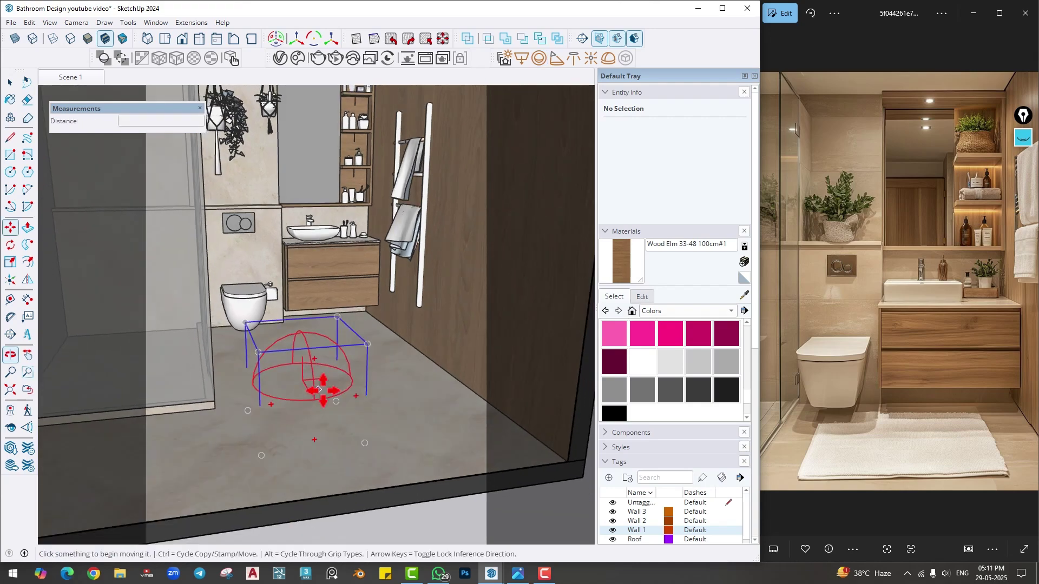
# - Move the sphere light straight up from the floor by about 4' 2 7/8"
pyautogui.click(319, 390)
pyautogui.press('m')
pyautogui.click(467, 358)
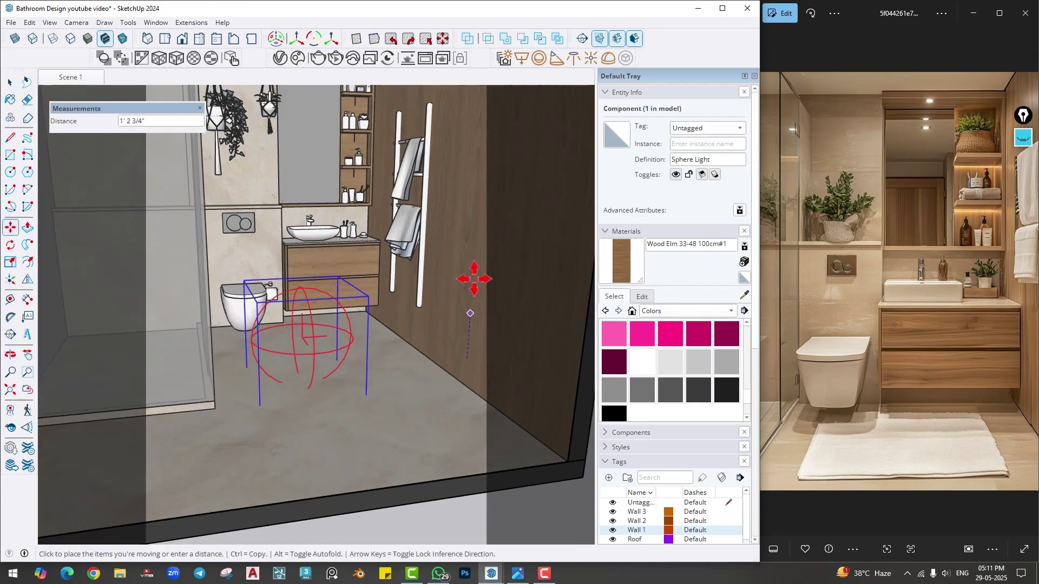
pyautogui.click(481, 163)
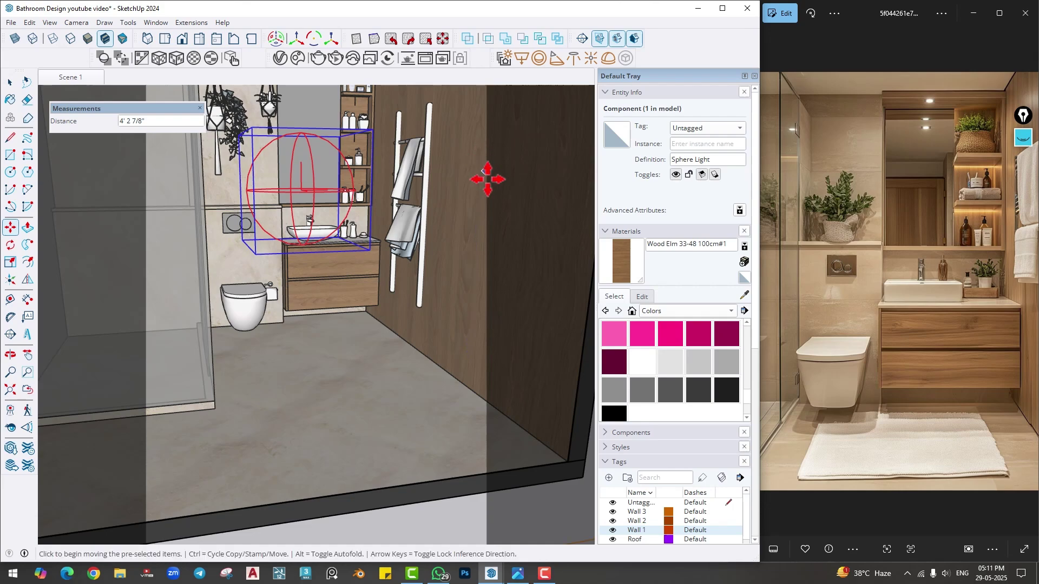
# - Return to the Scene 1 view, start an interactive V-Ray render, and open the asset editor beside the frame buffer
pyautogui.click(68, 77)
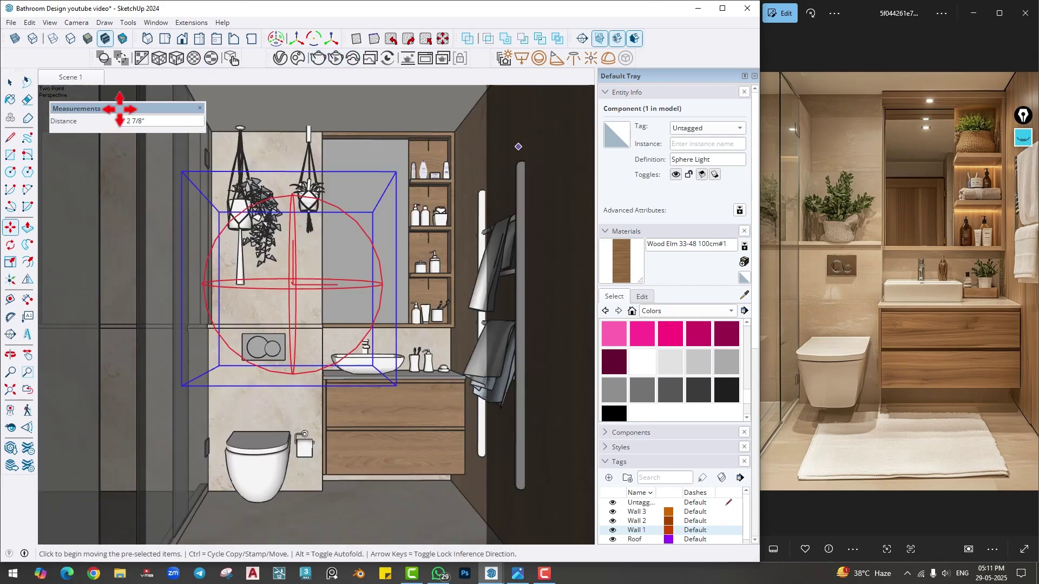
pyautogui.click(336, 58)
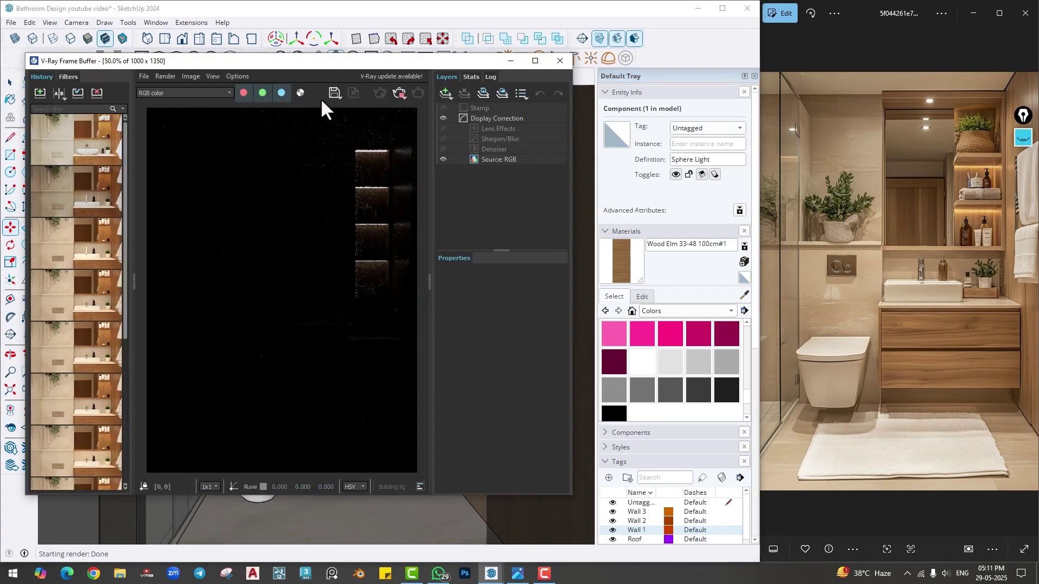
pyautogui.click(281, 58)
pyautogui.moveTo(630, 37); pyautogui.dragTo(628, 57)
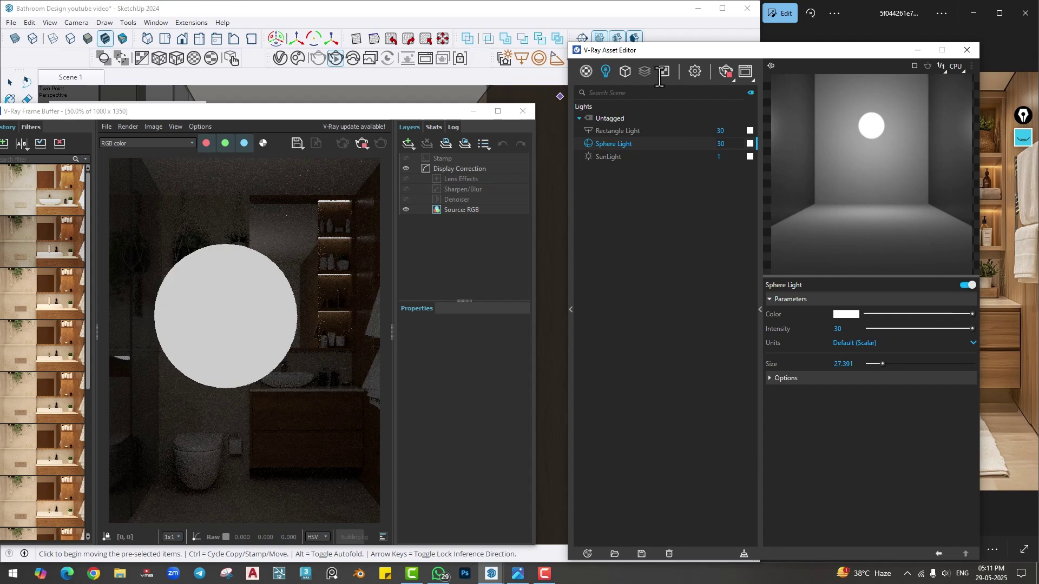
pyautogui.moveTo(630, 47); pyautogui.dragTo(598, 30)
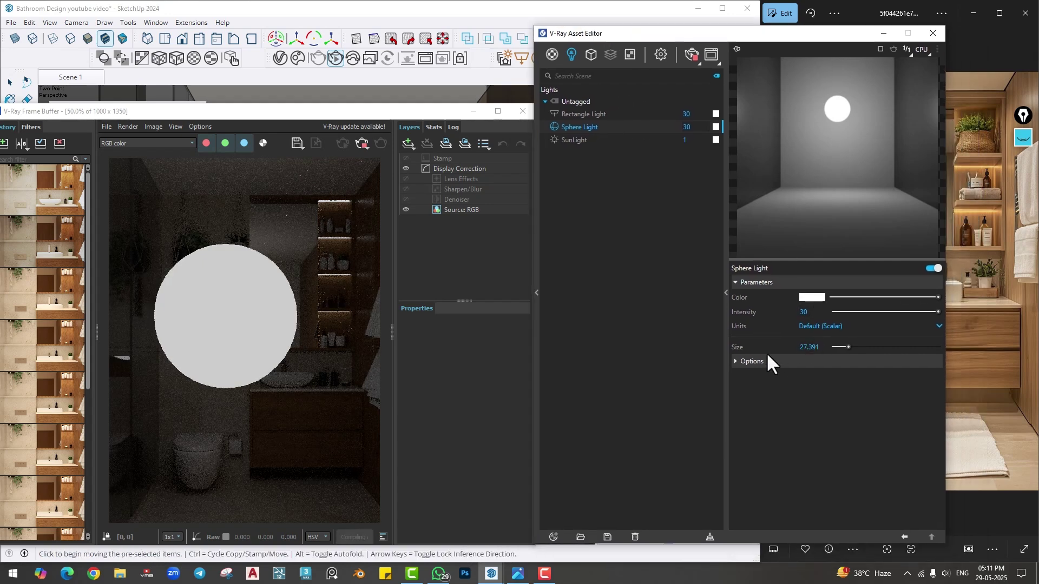
# - Make the sphere light invisible and stop it from affecting specular and reflections
pyautogui.click(754, 360)
pyautogui.click(803, 377)
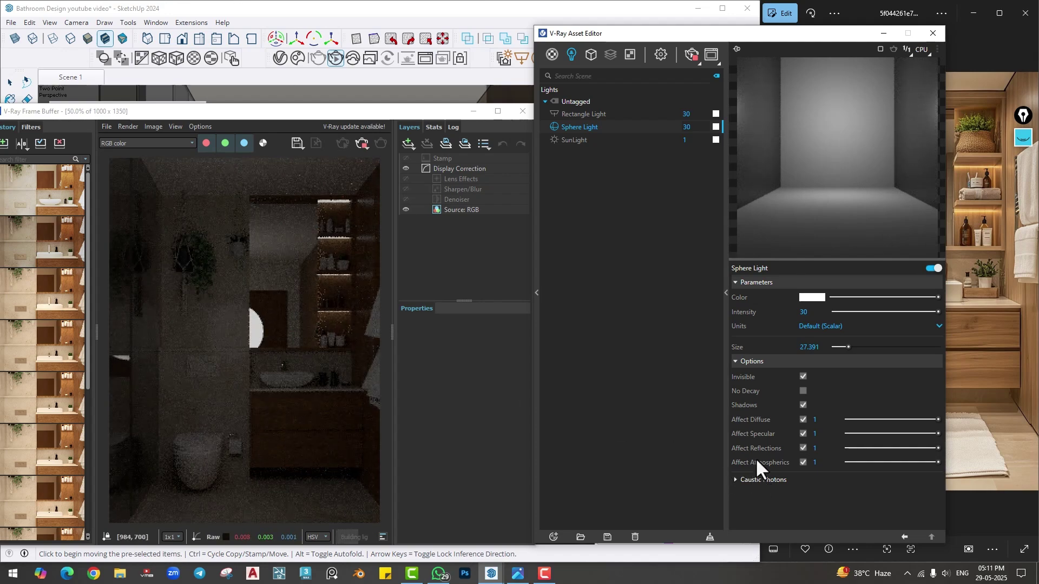
pyautogui.click(803, 434)
pyautogui.click(803, 448)
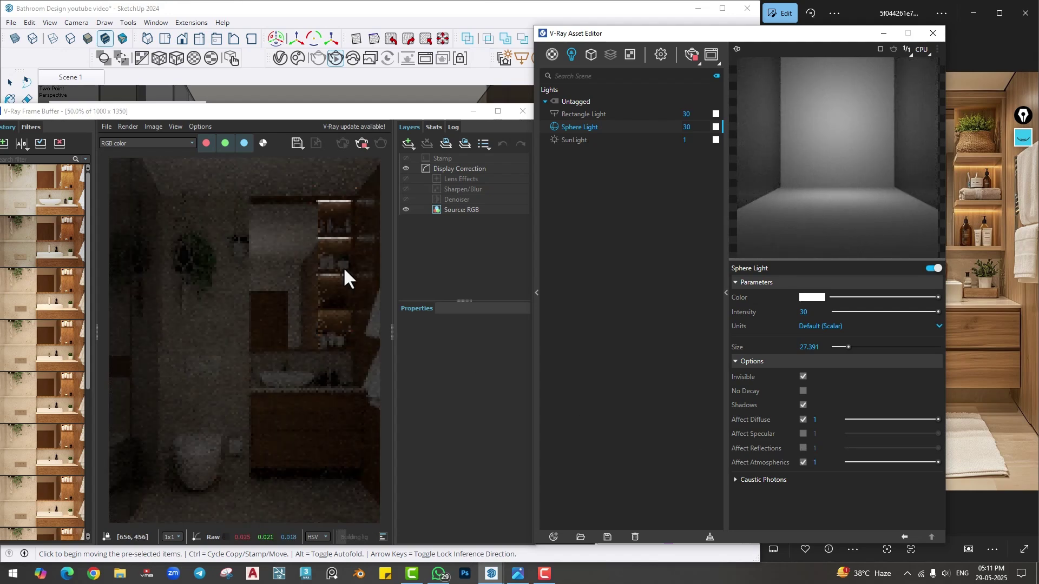
# - Set the shelf rectangle light's directionality to about 0.44
pyautogui.click(582, 113)
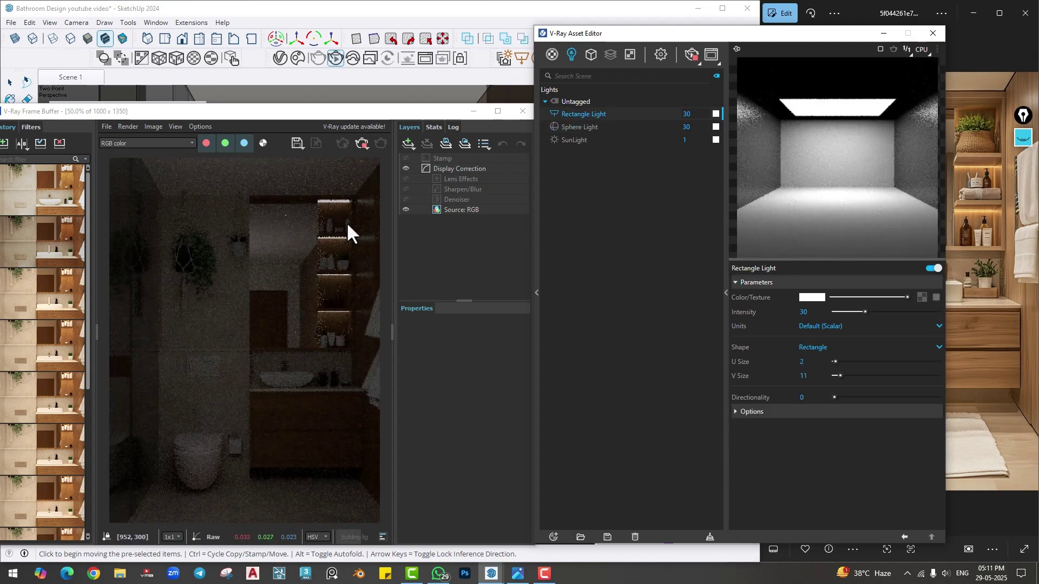
pyautogui.click(751, 412)
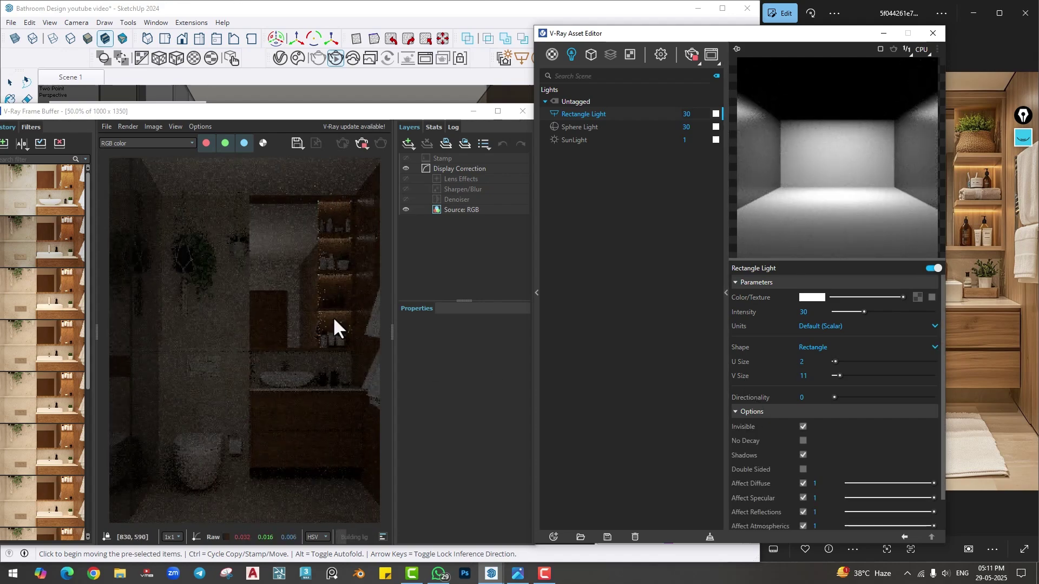
pyautogui.moveTo(833, 397); pyautogui.dragTo(877, 397)
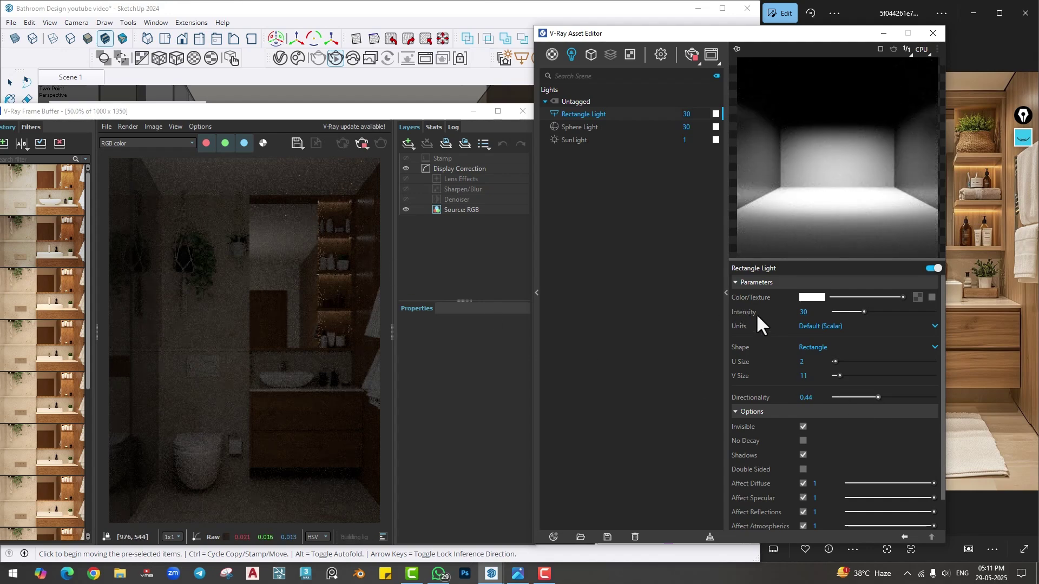
# - Set the rectangle light's color temperature to 5500 K and its intensity to 80
pyautogui.click(810, 298)
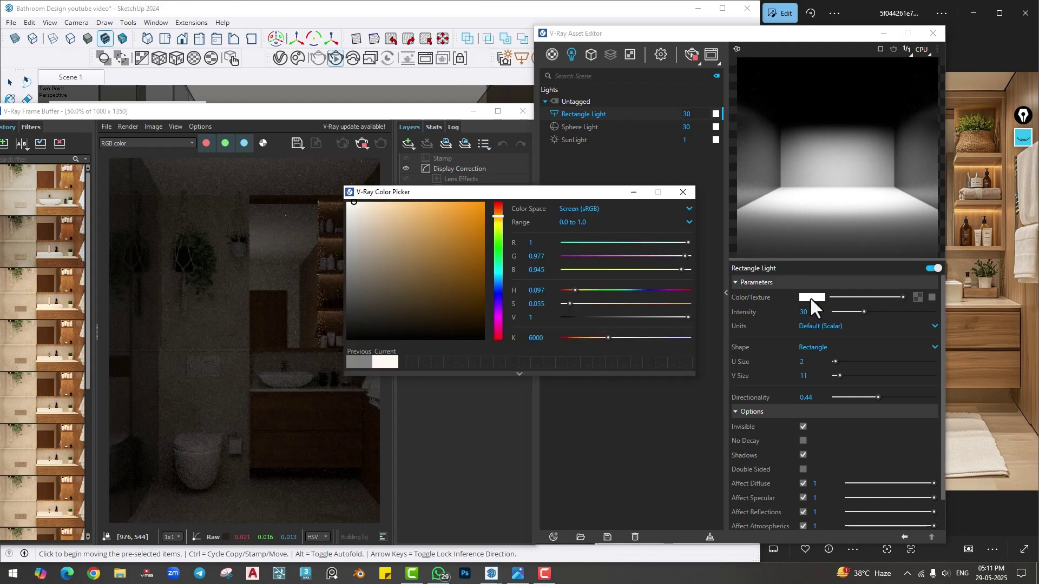
pyautogui.write('55')
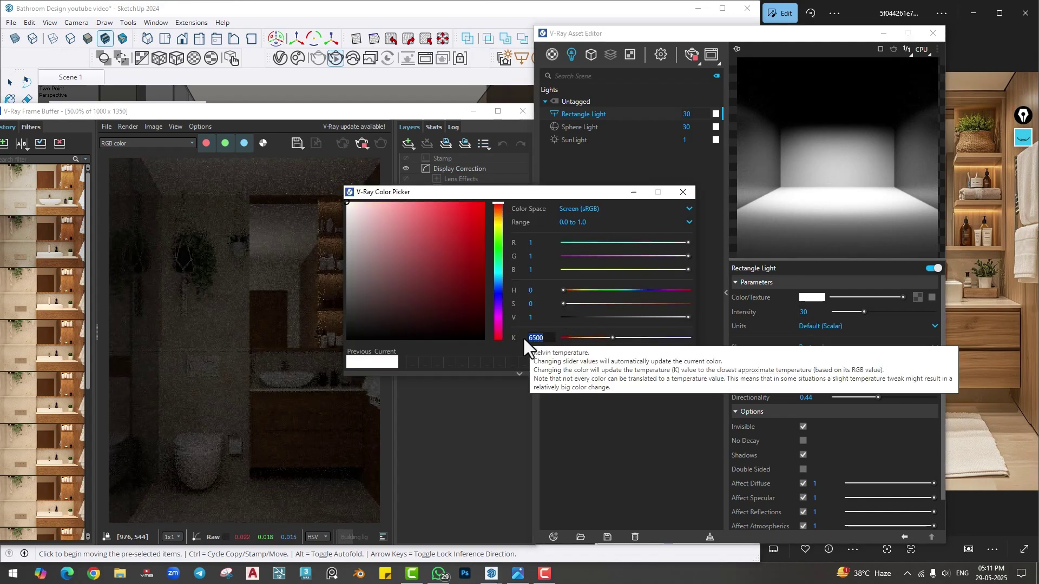
pyautogui.write('00')
pyautogui.press('Return')
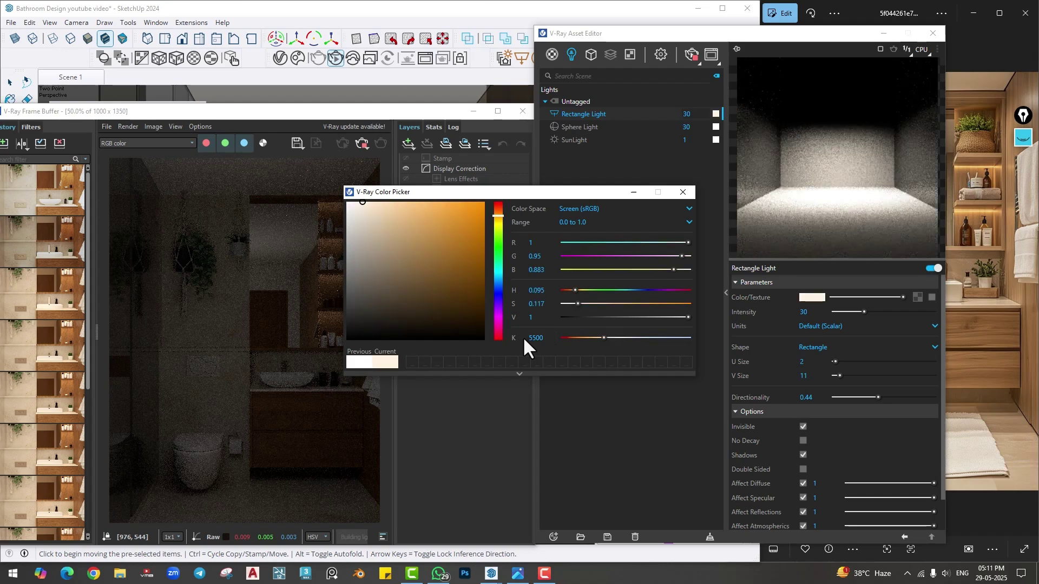
pyautogui.click(683, 194)
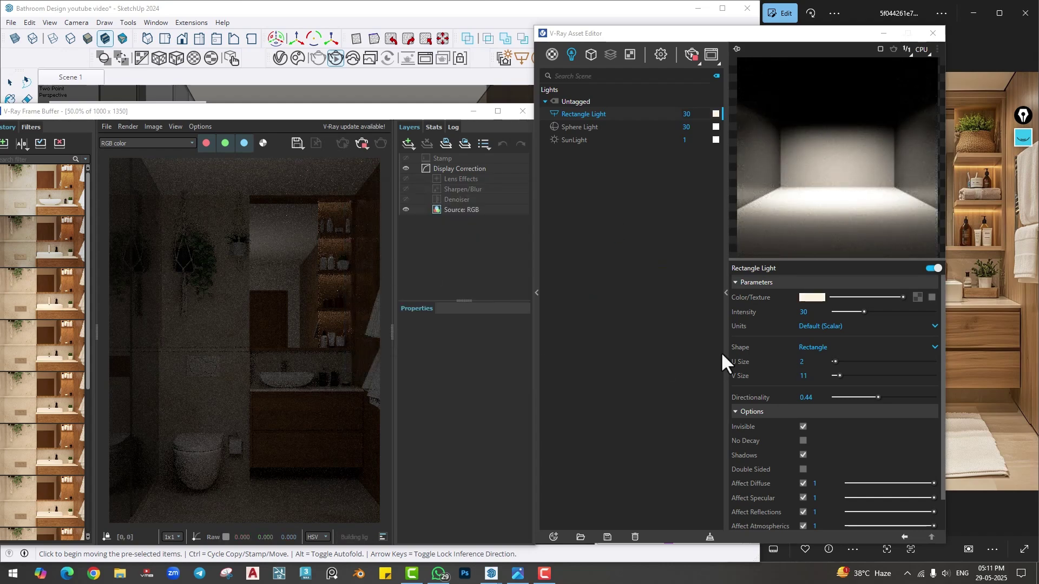
pyautogui.doubleClick(812, 313)
pyautogui.write('80')
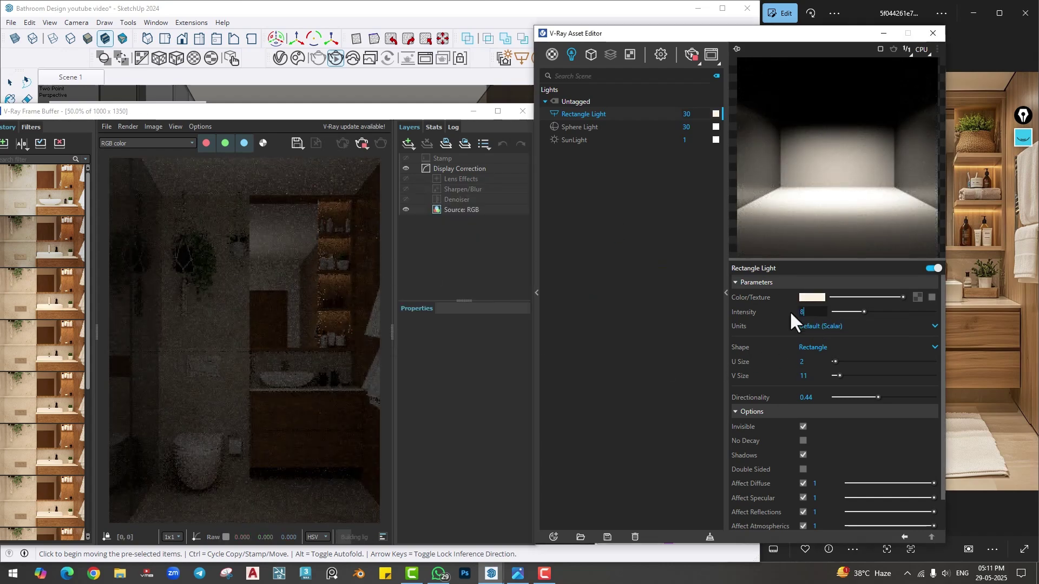
pyautogui.press('Return')
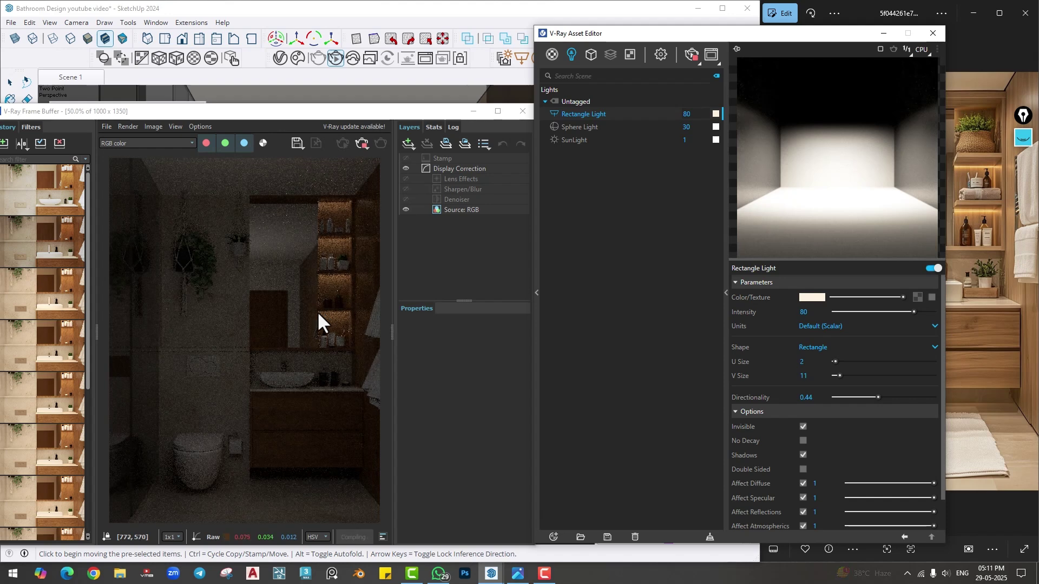
# - Set the sphere light's color temperature to 5800 K
pyautogui.click(583, 126)
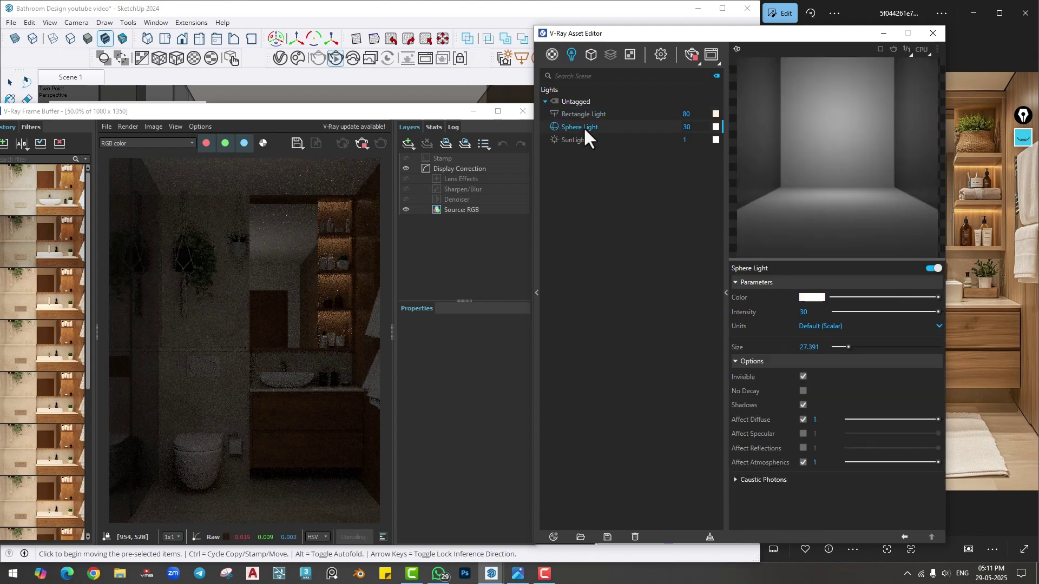
pyautogui.click(813, 297)
pyautogui.doubleClick(535, 337)
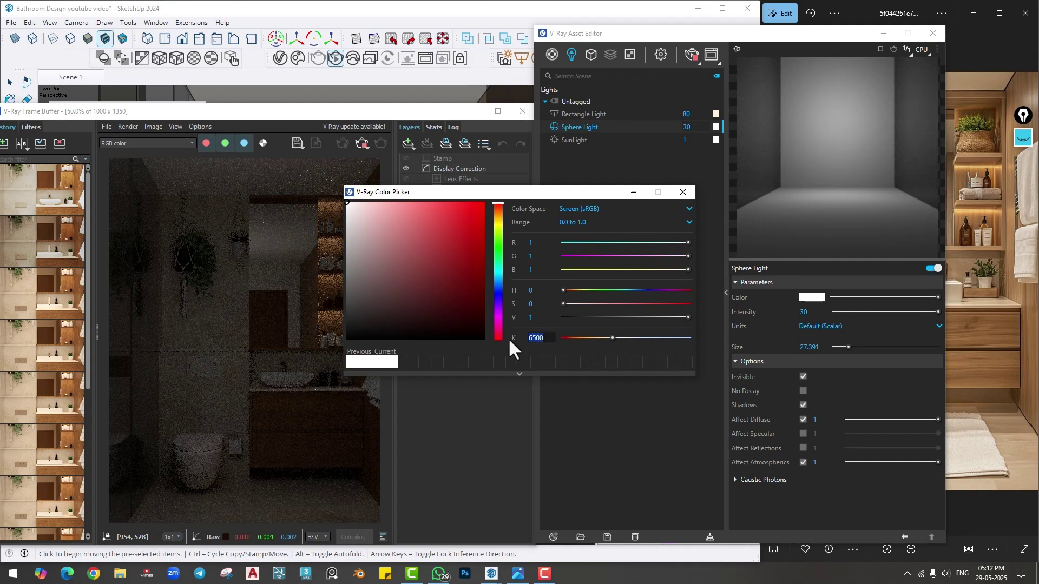
pyautogui.write('5800')
pyautogui.press('Return')
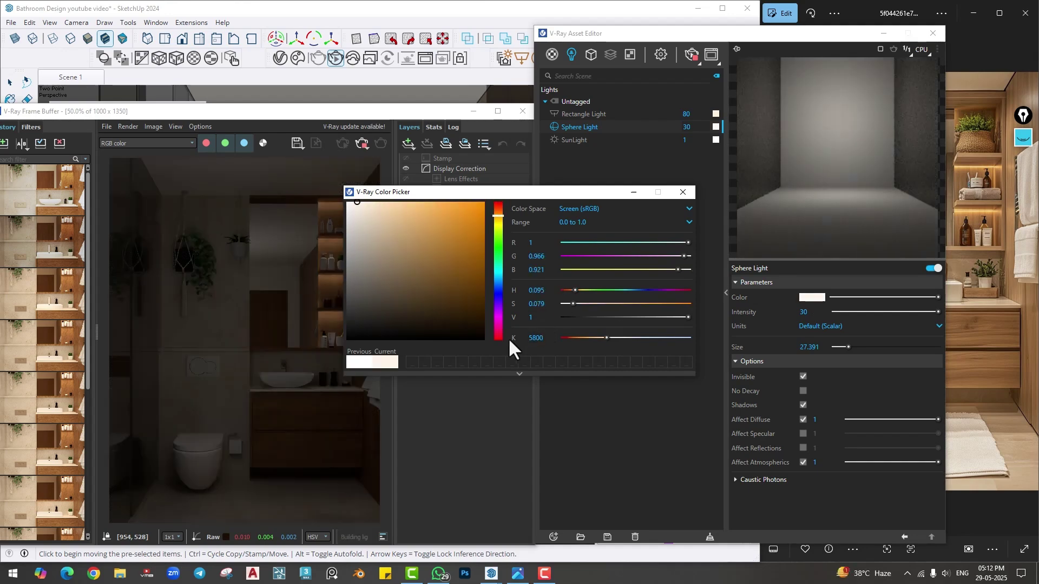
pyautogui.click(682, 192)
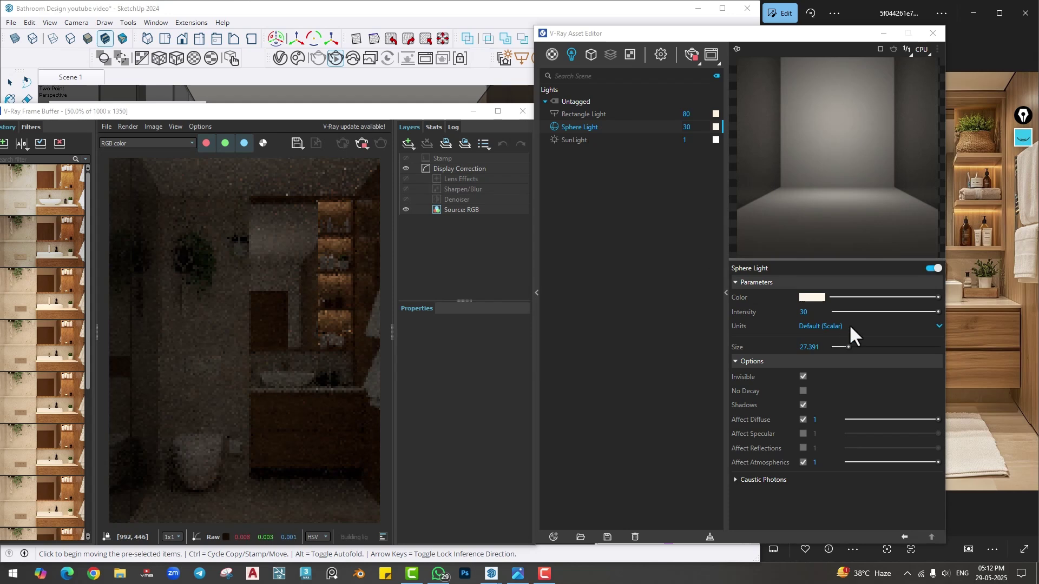
# - Set the sphere light's intensity to 150 and move the frame buffer clear of the asset editor
pyautogui.write('150')
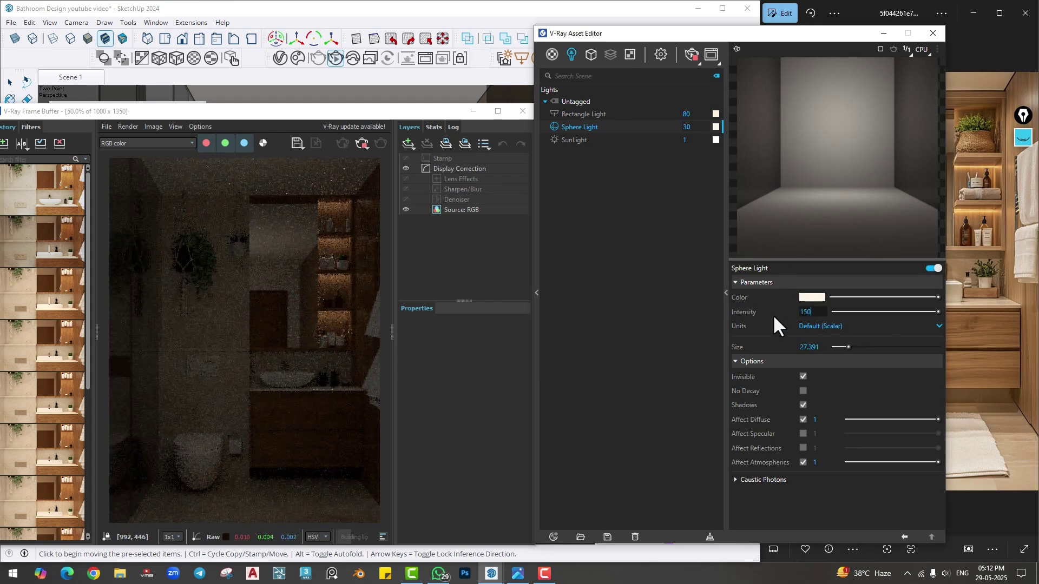
pyautogui.press('Return')
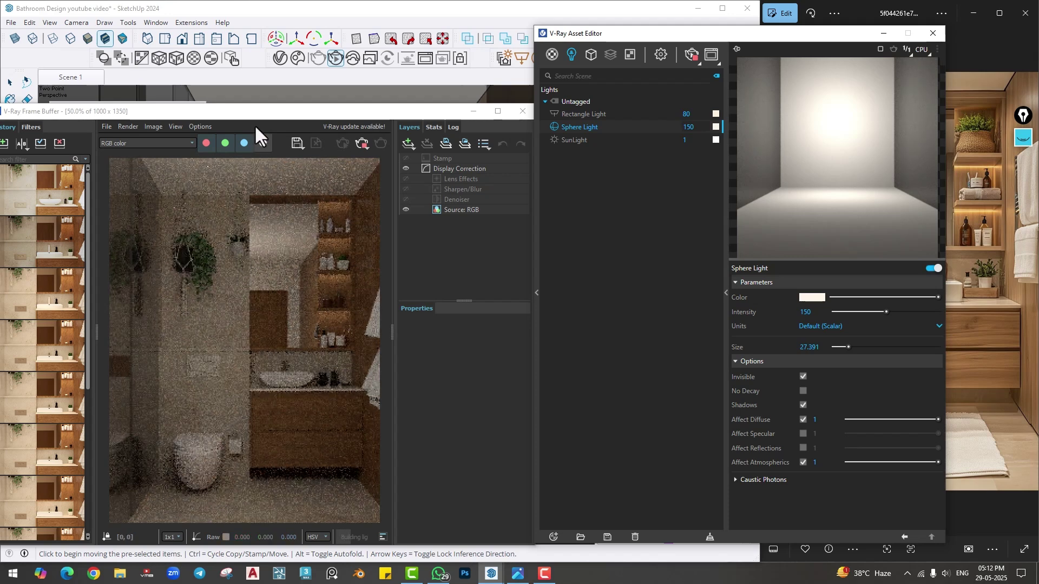
pyautogui.moveTo(269, 108); pyautogui.dragTo(285, 94)
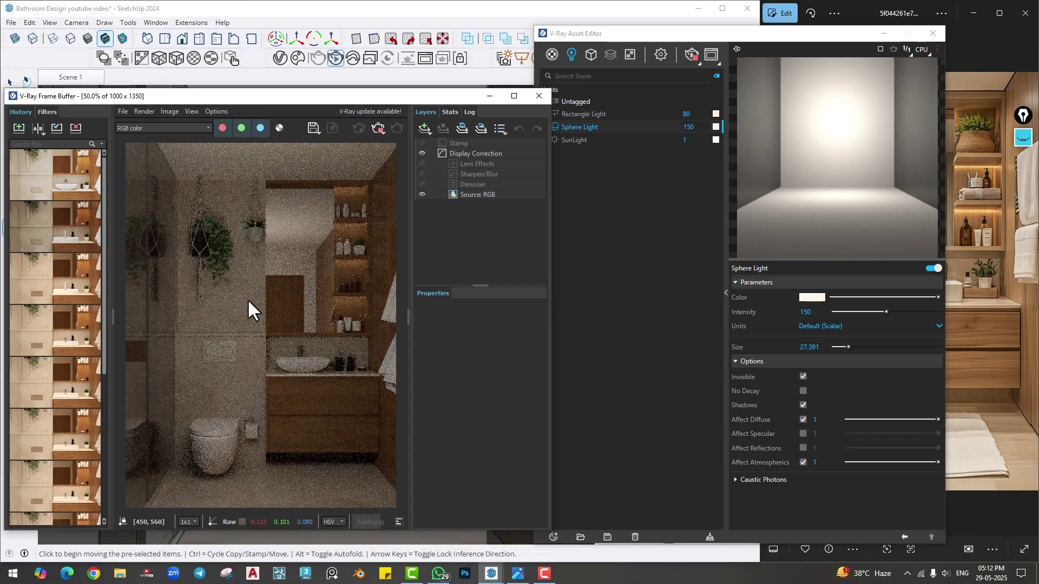
pyautogui.moveTo(388, 96); pyautogui.dragTo(323, 95)
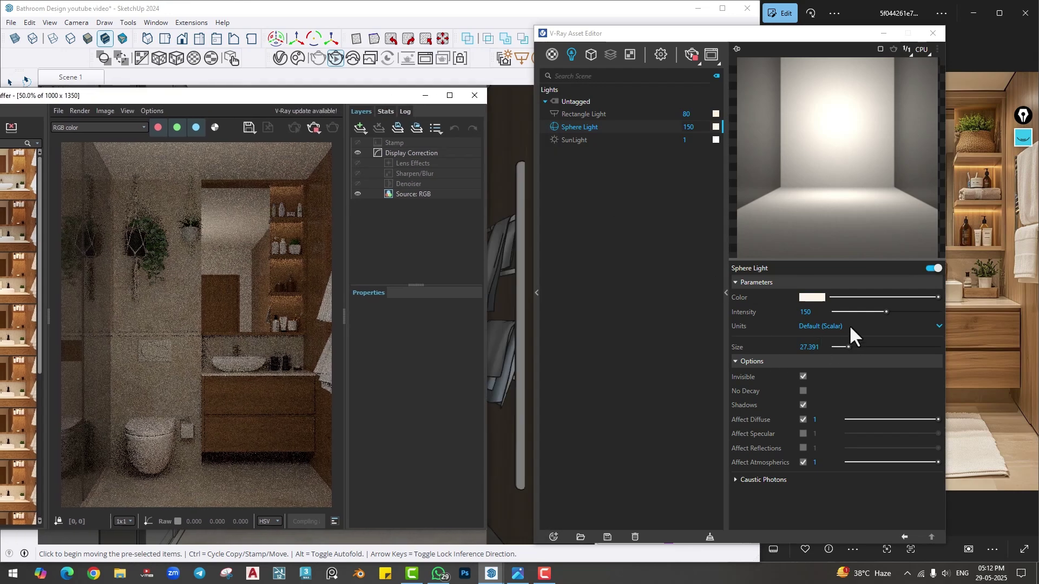
# - Reduce the sphere light's size to about 11.4, raise its intensity to about 460.3, and bring the whole frame buffer into view
pyautogui.moveTo(847, 347); pyautogui.dragTo(839, 347)
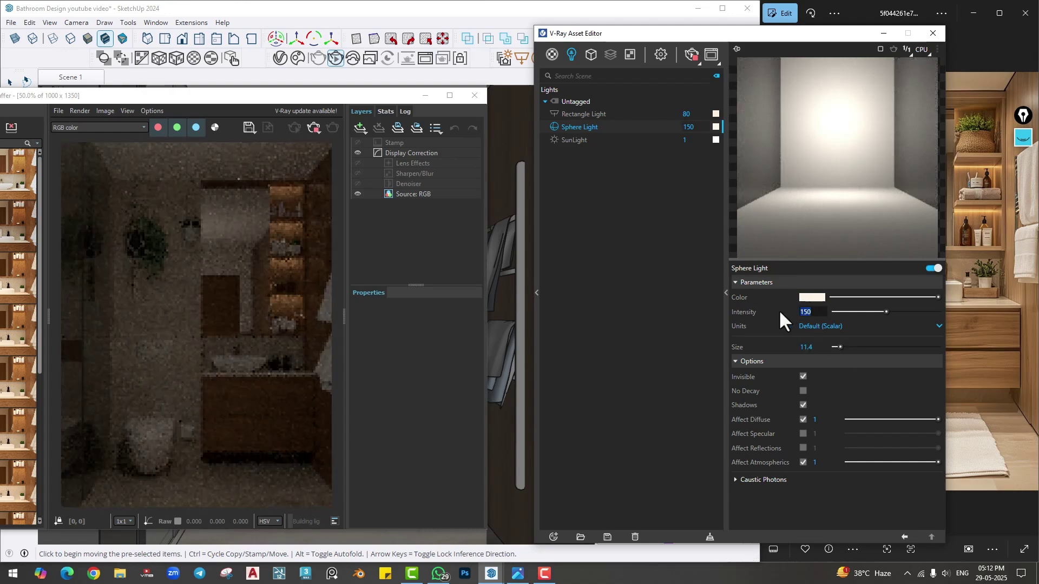
pyautogui.write('350')
pyautogui.press('Return')
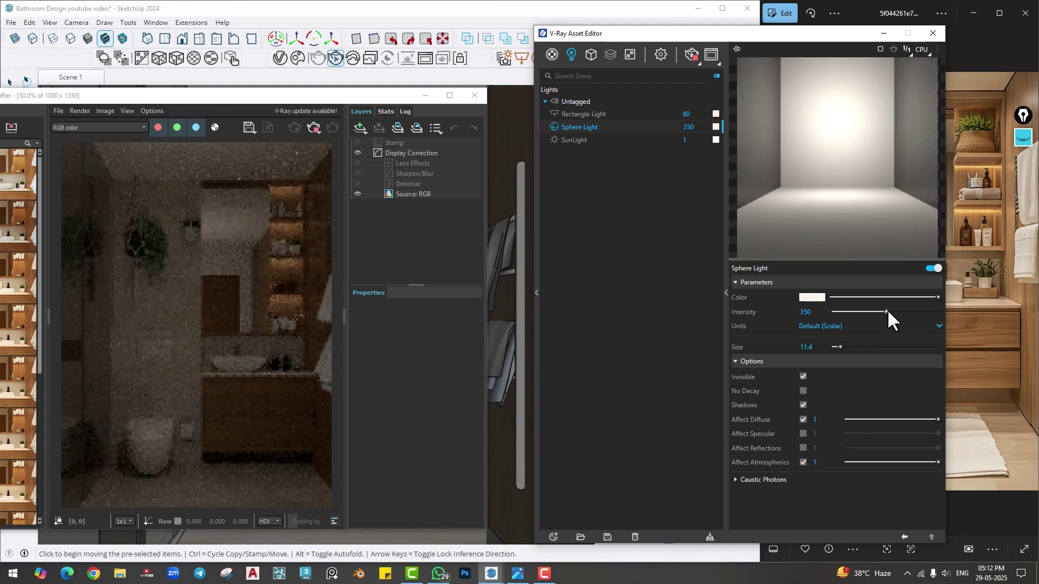
pyautogui.moveTo(886, 311); pyautogui.dragTo(902, 312)
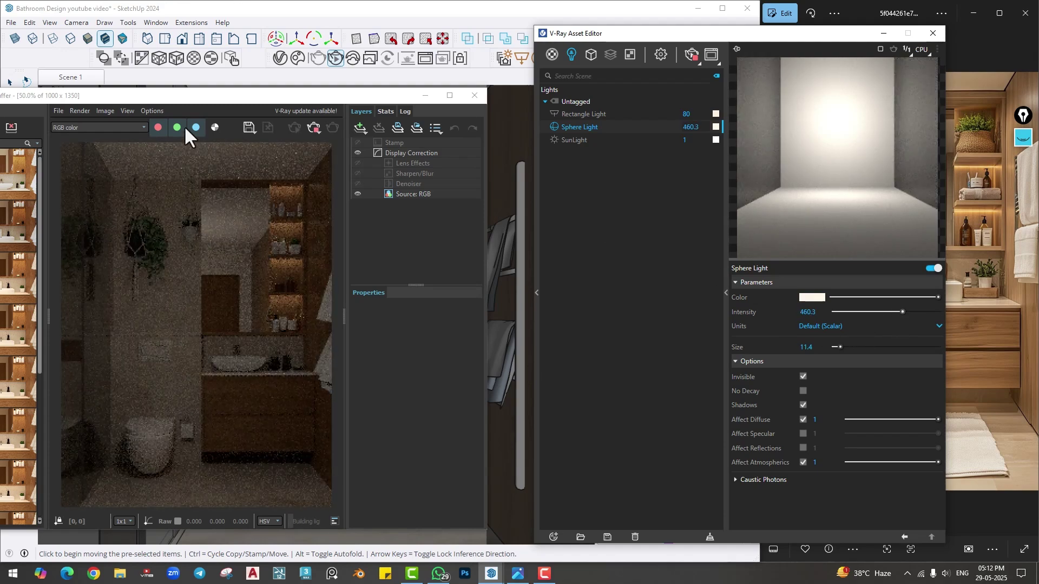
pyautogui.moveTo(184, 98); pyautogui.dragTo(274, 79)
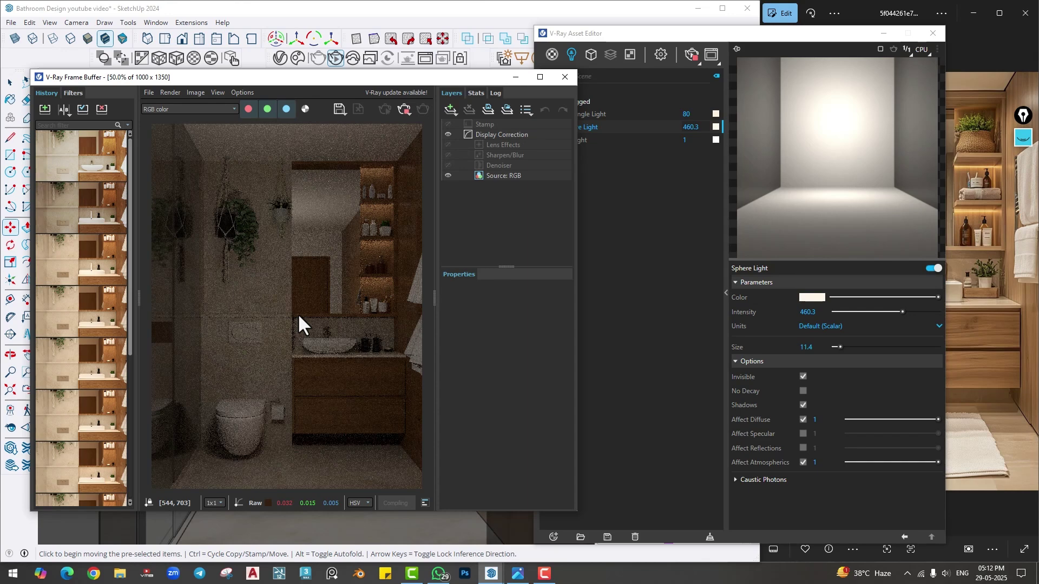
# - Stop the interactive render, close the frame buffer, and move the asset editor aside to expose the whole room model
pyautogui.click(405, 110)
pyautogui.click(565, 76)
pyautogui.scroll(-5, 417, 366)
pyautogui.moveTo(417, 366)
pyautogui.mouseDown(button='middle')
pyautogui.moveTo(398, 382)
pyautogui.moveTo(292, 346)
pyautogui.mouseUp(button='middle')
pyautogui.scroll(-3, 292, 346)
pyautogui.moveTo(352, 361); pyautogui.dragTo(354, 378, button='middle')
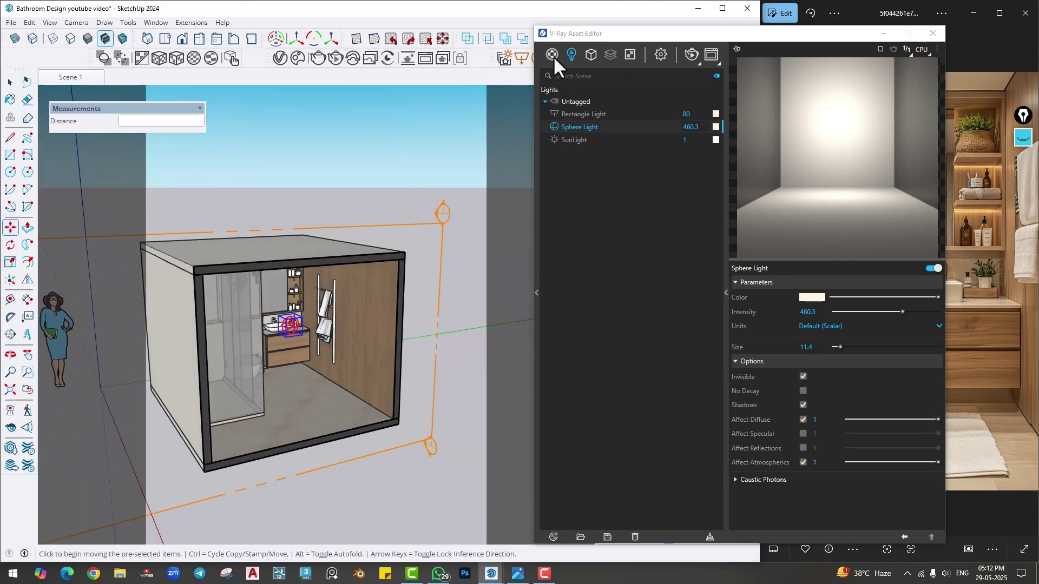
pyautogui.moveTo(554, 34); pyautogui.dragTo(681, 61)
# - Draw a rectangle light across the open front of the room between its opposite corners
pyautogui.click(526, 58)
pyautogui.moveTo(162, 324); pyautogui.dragTo(156, 221, button='middle')
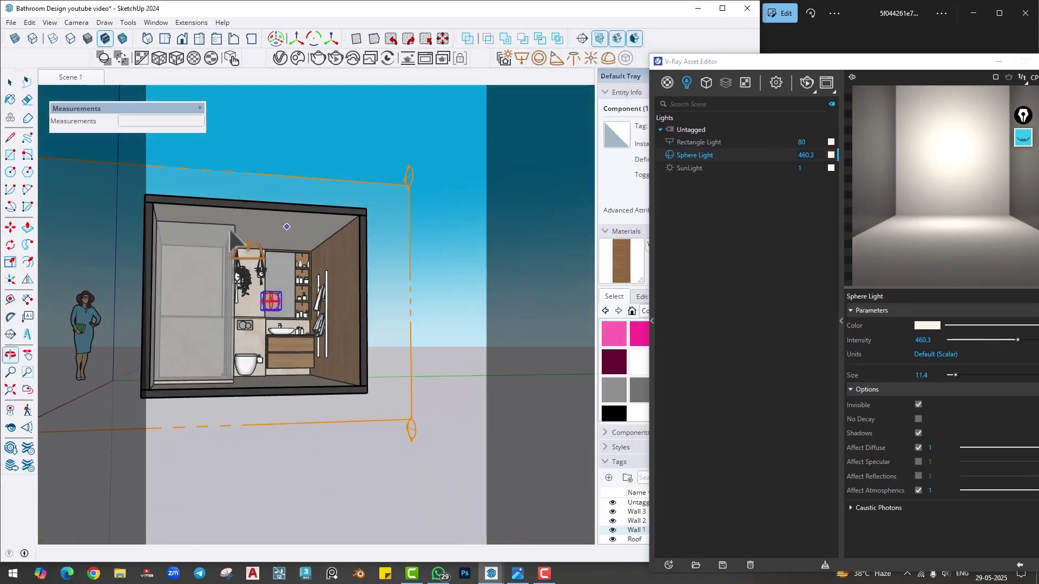
pyautogui.click(171, 222)
pyautogui.click(342, 379)
pyautogui.moveTo(342, 378); pyautogui.dragTo(389, 403, button='middle')
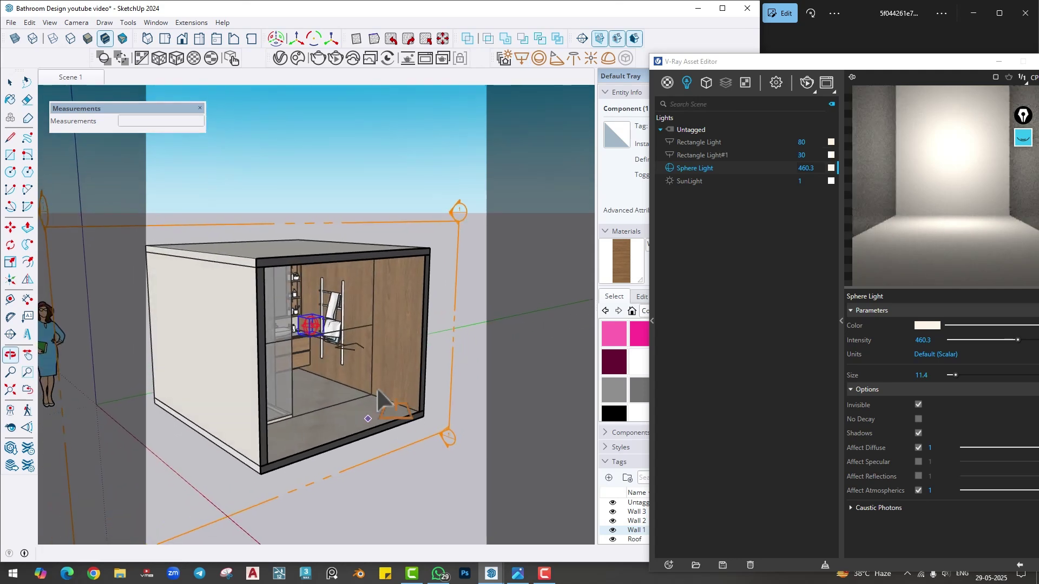
pyautogui.press('space')
pyautogui.click(377, 338)
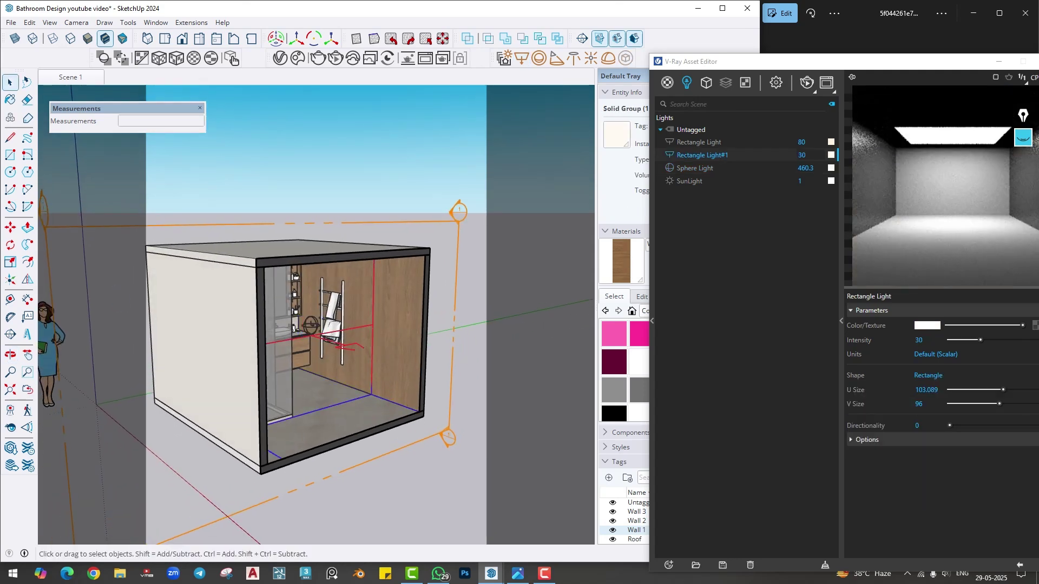
pyautogui.click(27, 279)
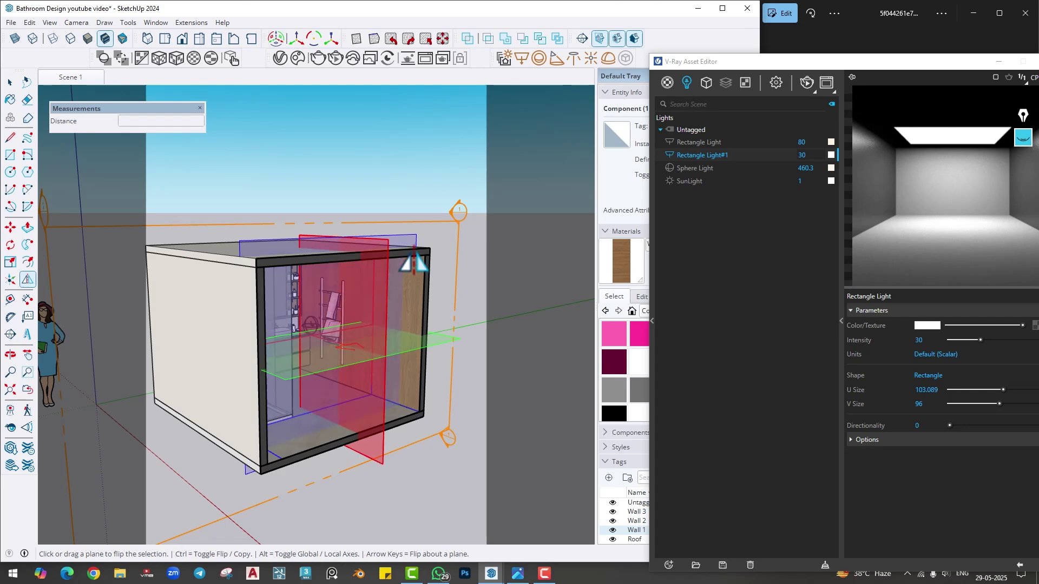
pyautogui.moveTo(360, 394); pyautogui.dragTo(395, 410, button='middle')
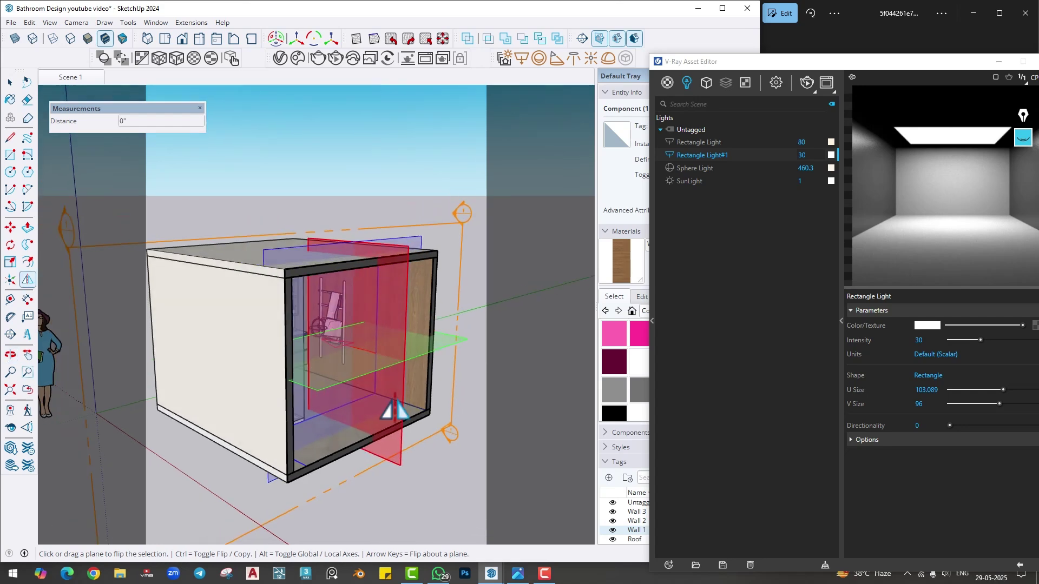
# - Turn off the section planes and section cut, and hide the front wall to expose the room interior
pyautogui.click(598, 38)
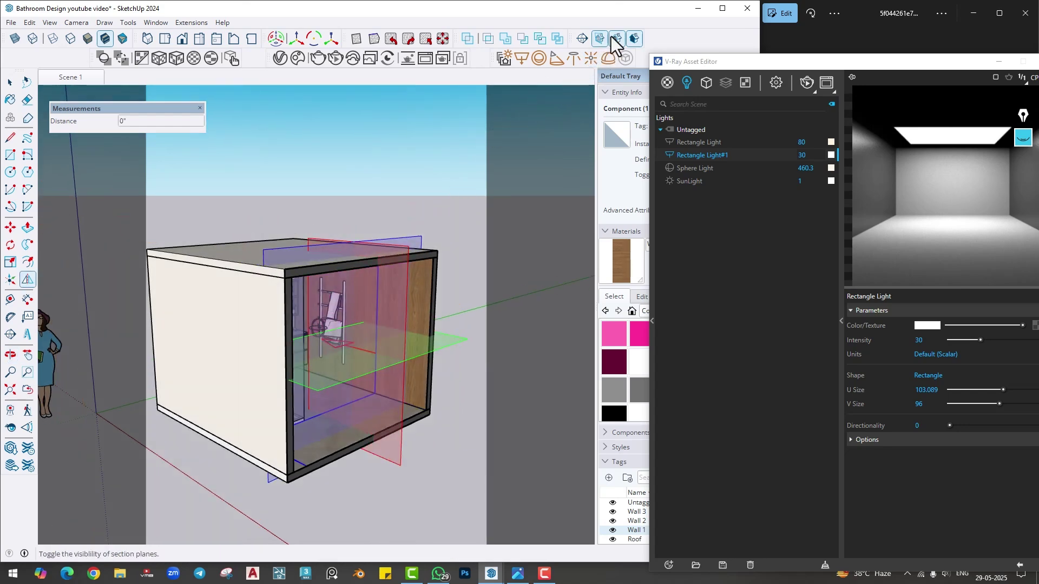
pyautogui.click(617, 38)
pyautogui.moveTo(415, 368); pyautogui.dragTo(360, 359, button='middle')
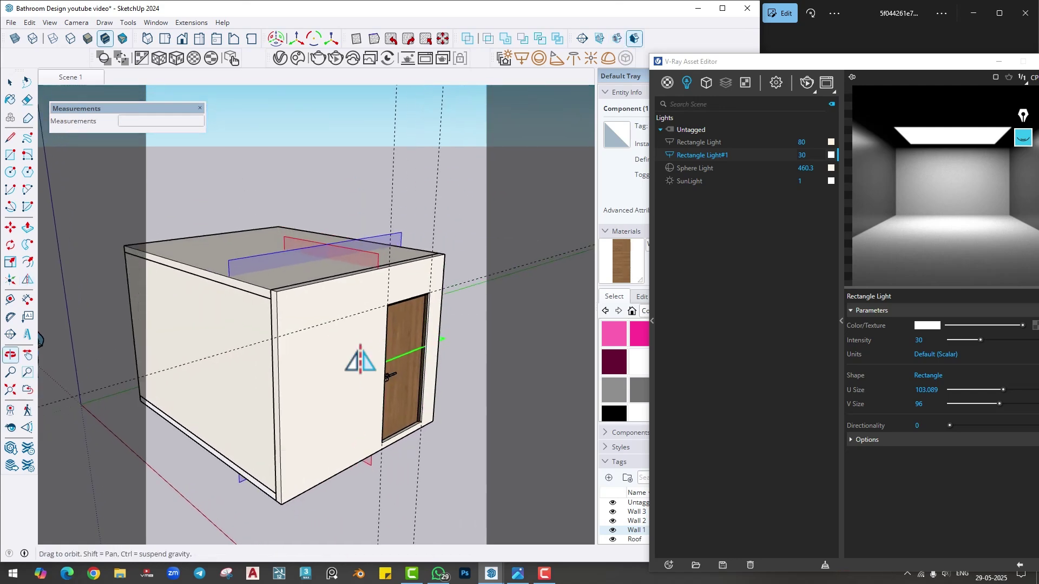
pyautogui.press('space')
pyautogui.rightClick(319, 356)
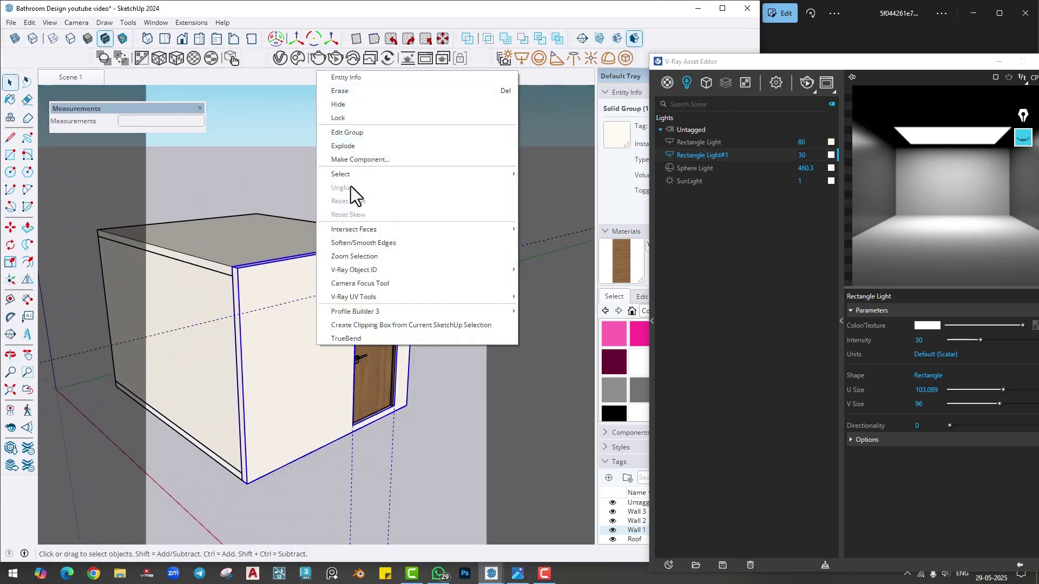
pyautogui.click(346, 104)
# - Move the new rectangle light about 11 inches from the front opening into the room
pyautogui.scroll(2, 347, 353)
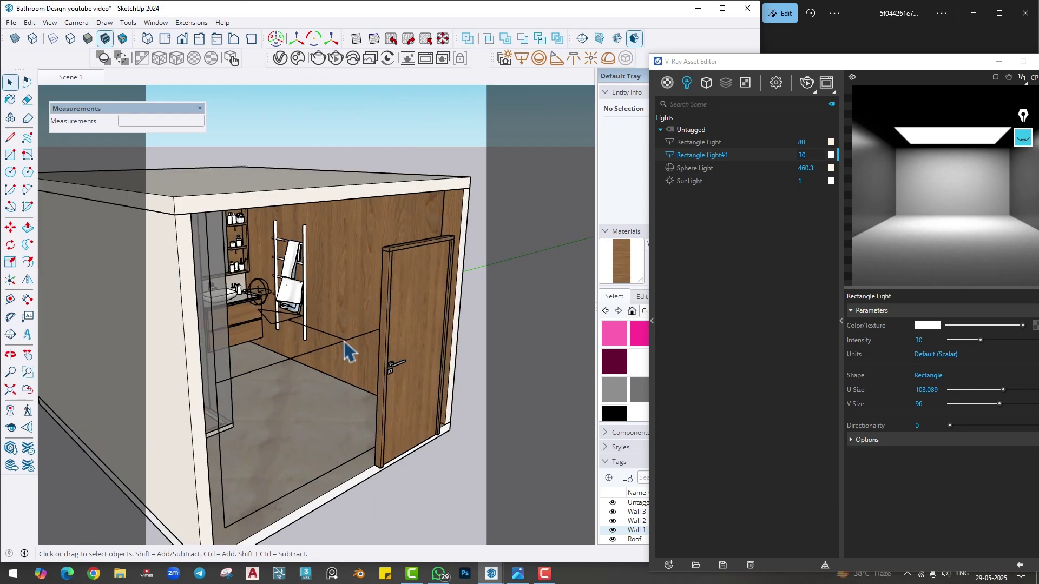
pyautogui.click(348, 351)
pyautogui.scroll(3, 349, 357)
pyautogui.press('m')
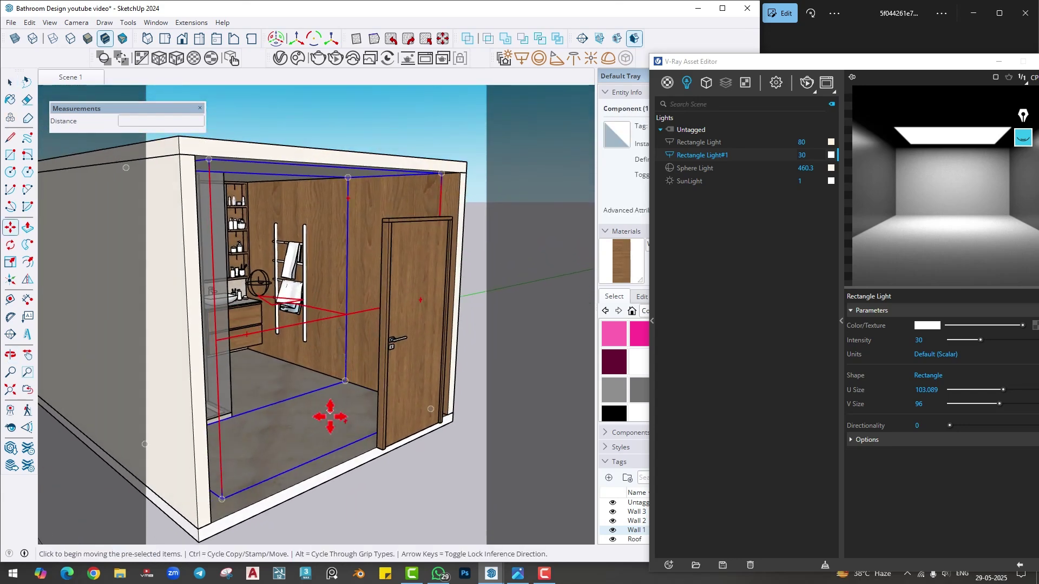
pyautogui.click(324, 417)
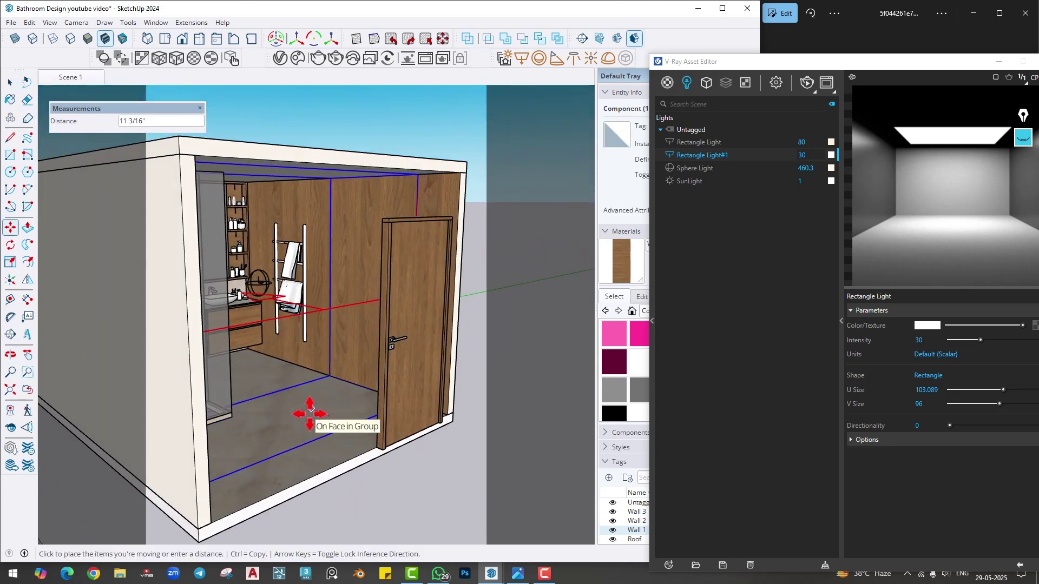
pyautogui.click(308, 413)
# - Rotate the rectangle light slightly about its horizontal centre axis so its upper edge leans into the room
pyautogui.moveTo(308, 413); pyautogui.dragTo(301, 376, button='middle')
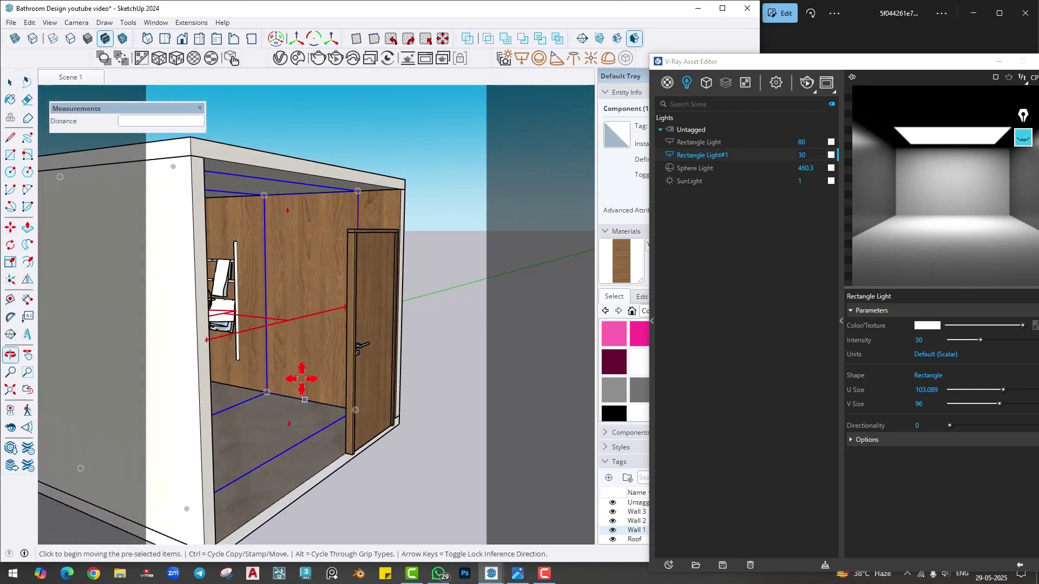
pyautogui.click(11, 245)
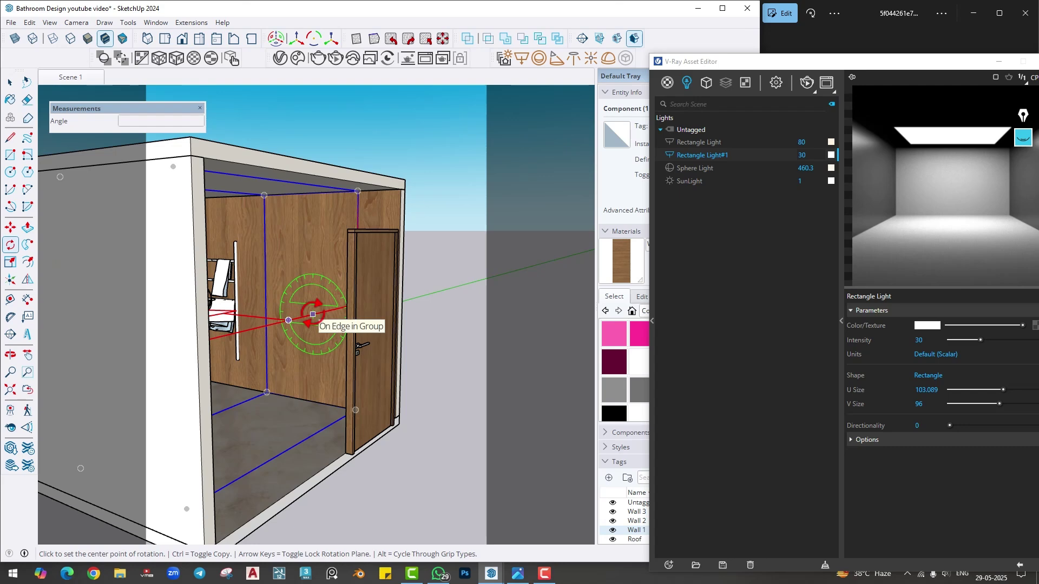
pyautogui.moveTo(309, 325); pyautogui.dragTo(368, 301, button='middle')
pyautogui.click(370, 300)
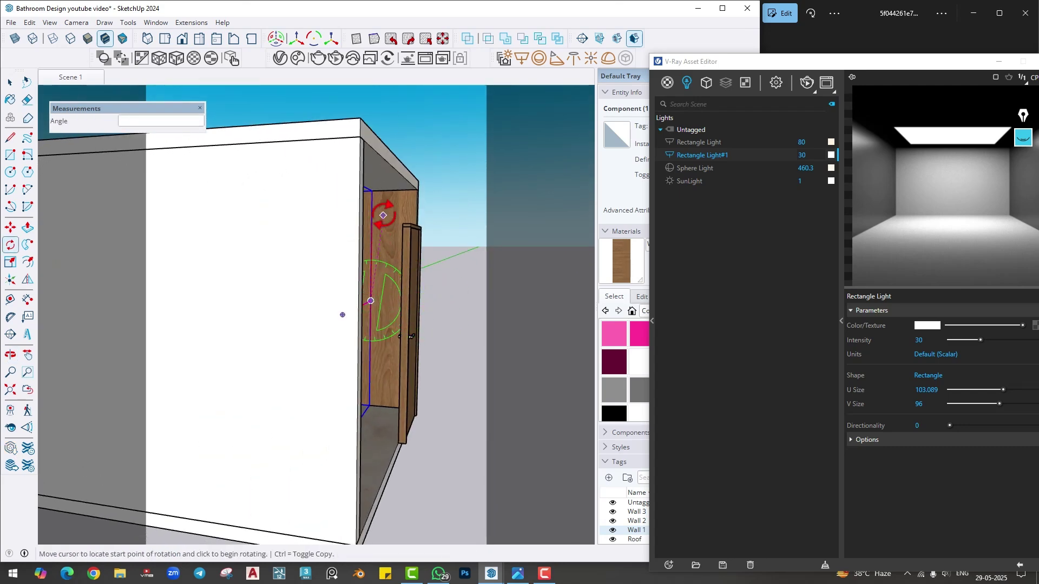
pyautogui.moveTo(371, 213); pyautogui.dragTo(233, 292, button='middle')
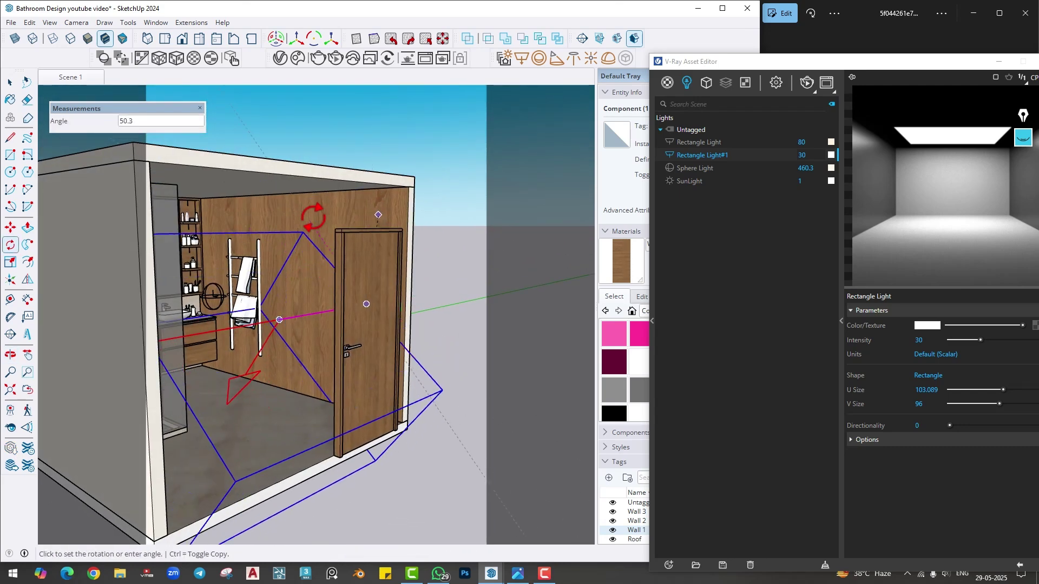
pyautogui.click(378, 215)
pyautogui.moveTo(289, 348); pyautogui.dragTo(158, 324, button='middle')
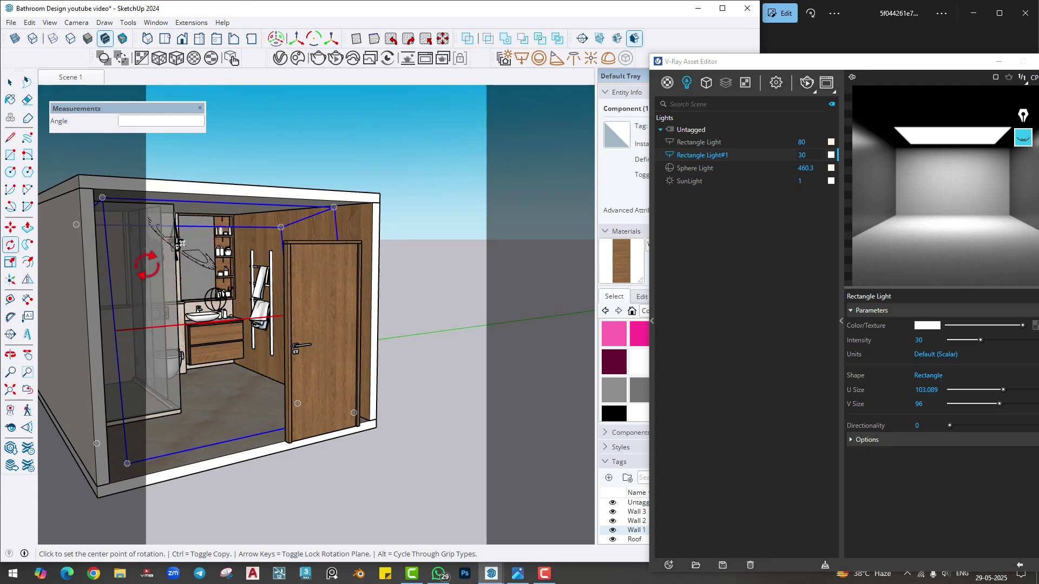
# - Move the tilted rectangle light about 1 foot farther into the room
pyautogui.moveTo(251, 386); pyautogui.dragTo(358, 408, button='middle')
pyautogui.press('m')
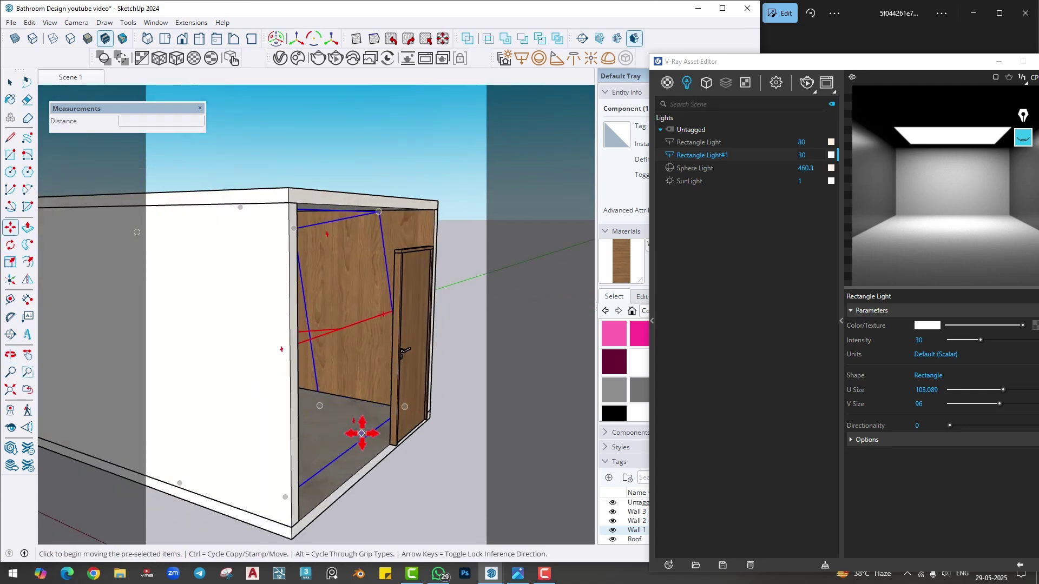
pyautogui.click(360, 430)
pyautogui.click(336, 427)
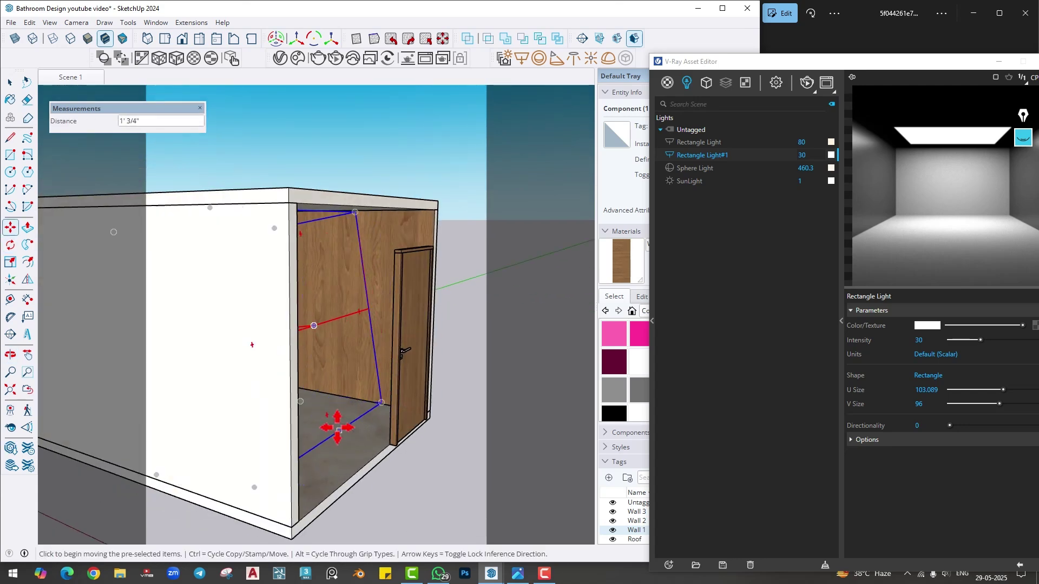
pyautogui.press('space')
# - Return to the Scene 1 view, start an interactive render, and move the asset editor so its light settings are fully visible
pyautogui.click(82, 79)
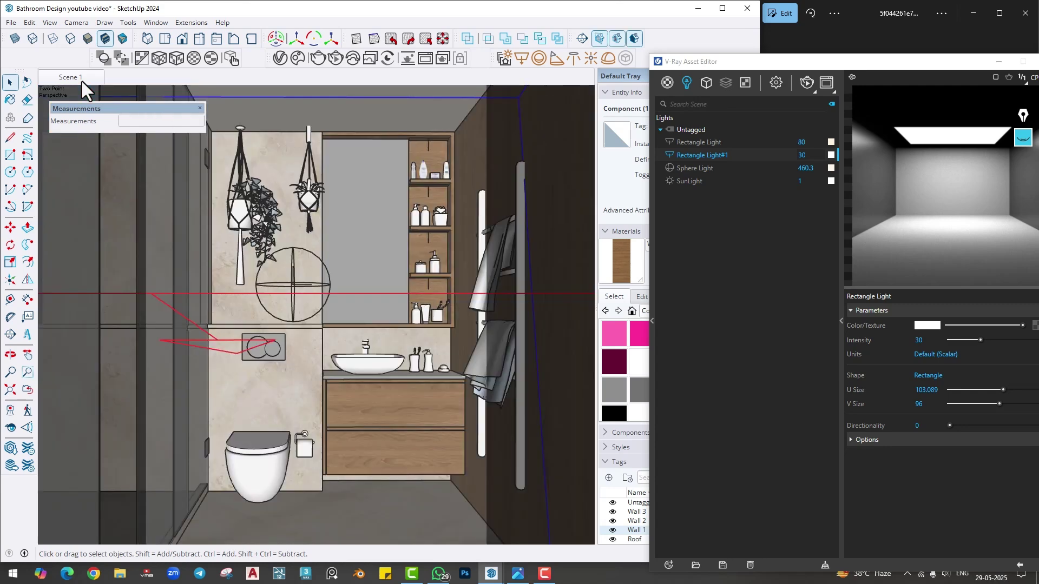
pyautogui.click(336, 58)
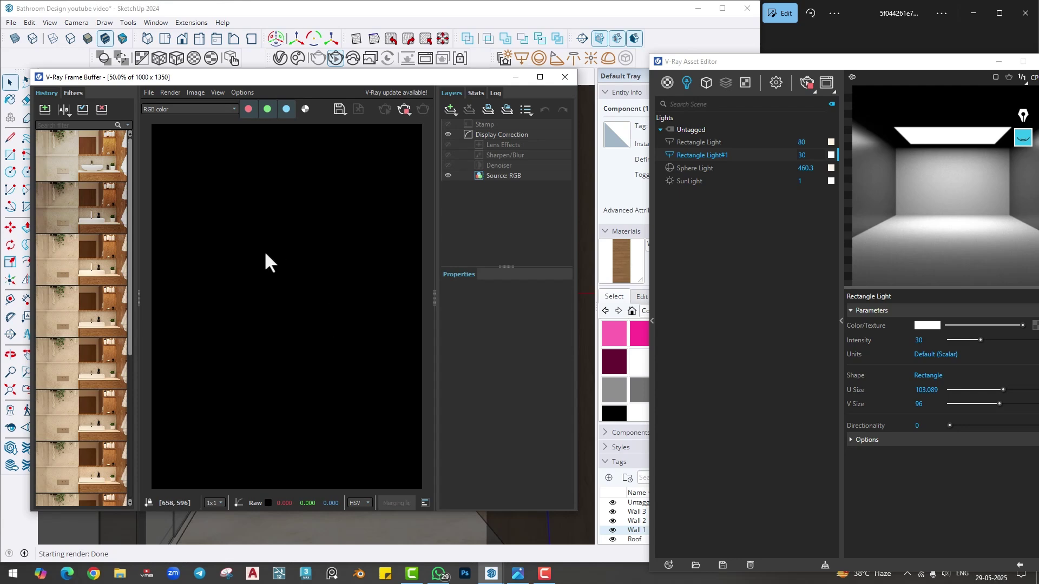
pyautogui.moveTo(703, 65); pyautogui.dragTo(621, 25)
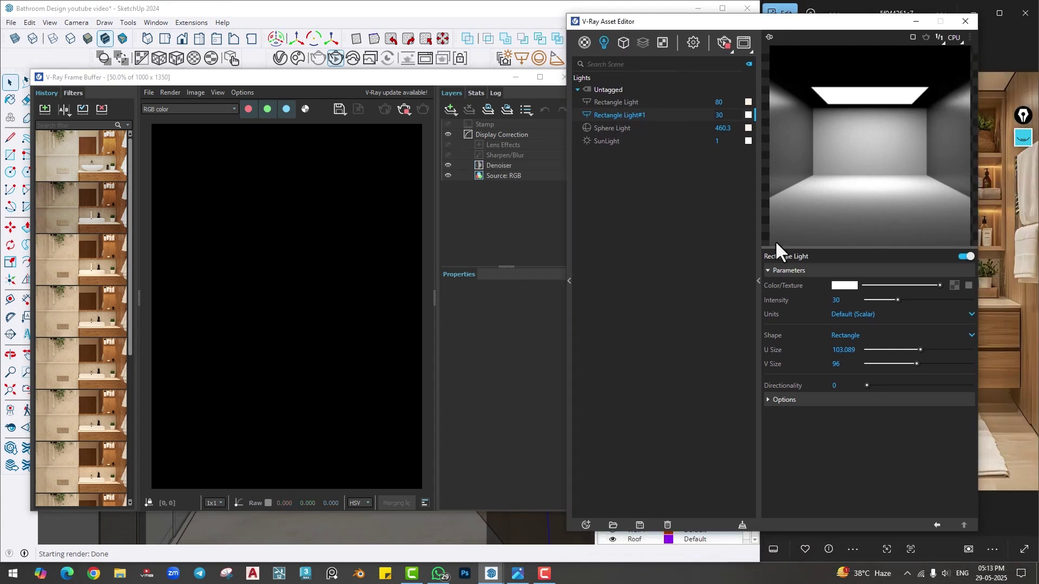
# - Disable Affect Specular and Affect Reflections for the new rectangle light
pyautogui.click(785, 400)
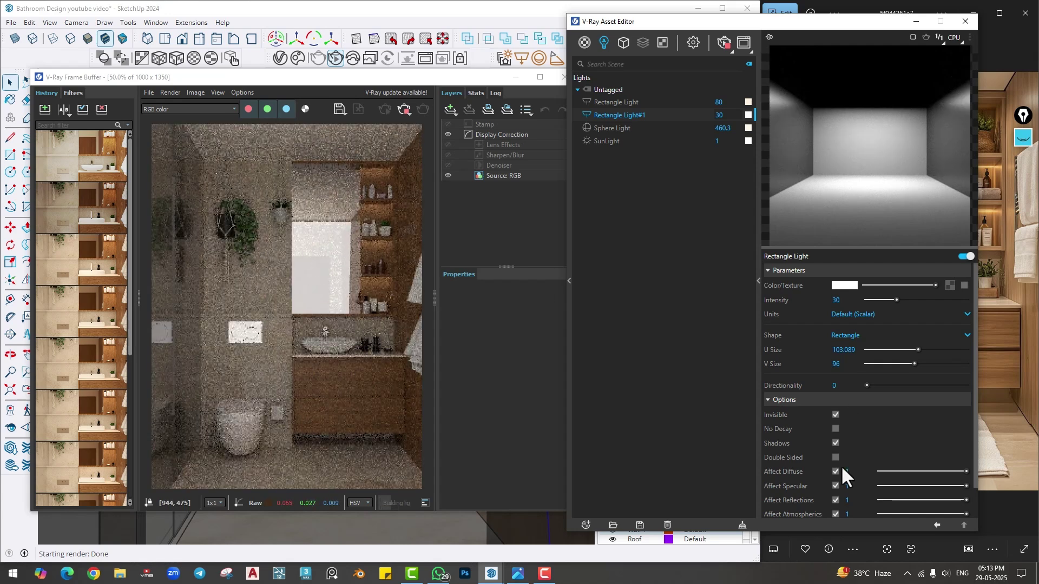
pyautogui.click(836, 485)
pyautogui.click(837, 496)
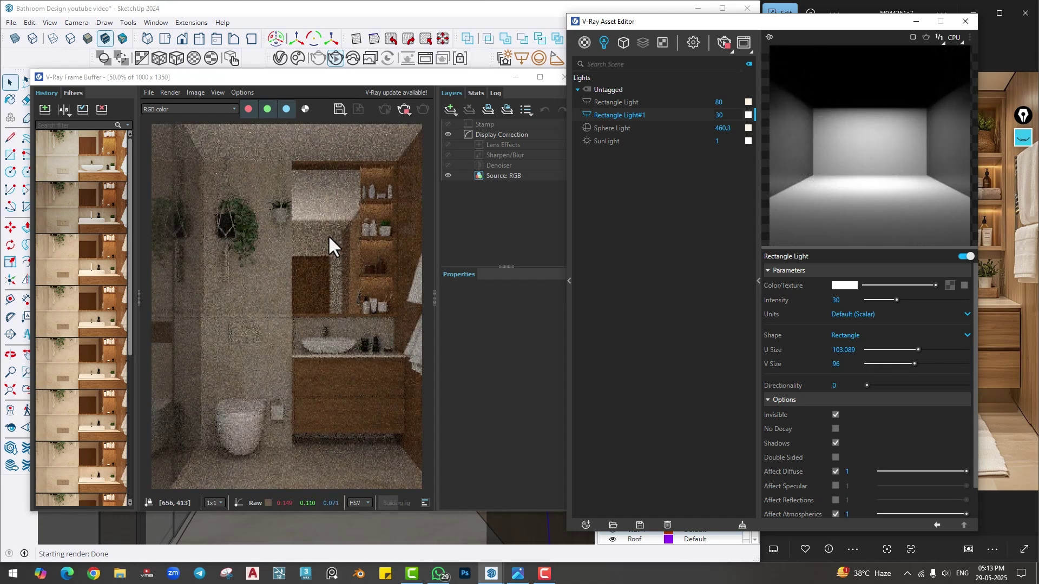
# - Set the new rectangle light's color temperature to 5500 K and its intensity to 100
pyautogui.click(844, 285)
pyautogui.doubleClick(535, 337)
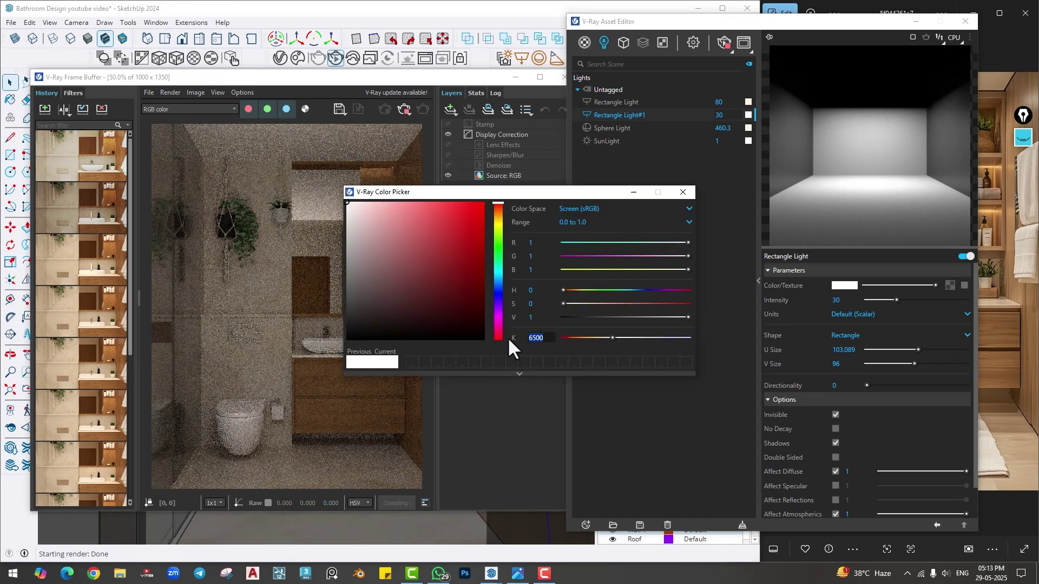
pyautogui.write('5500')
pyautogui.press('Return')
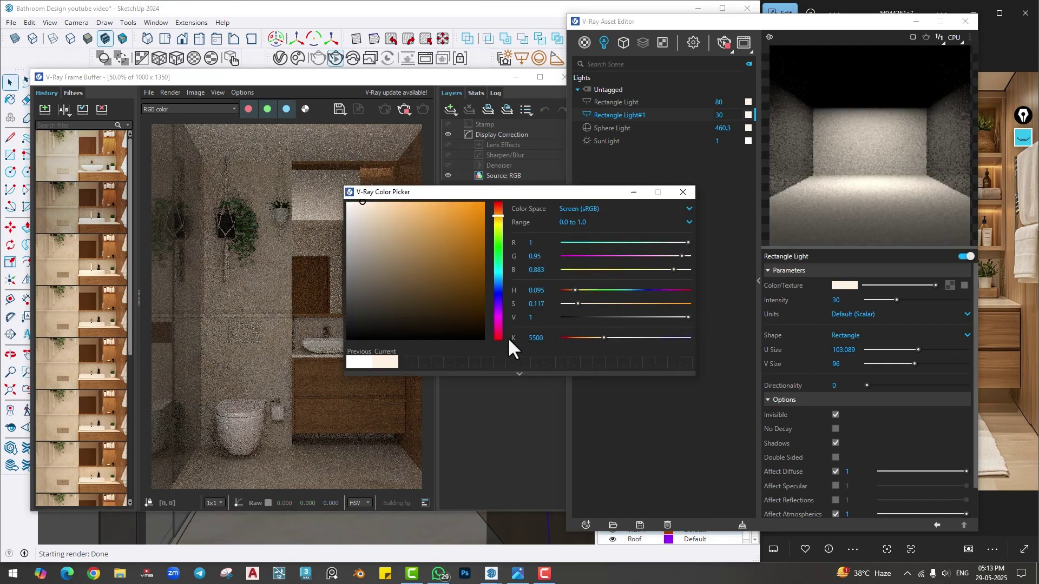
pyautogui.click(682, 192)
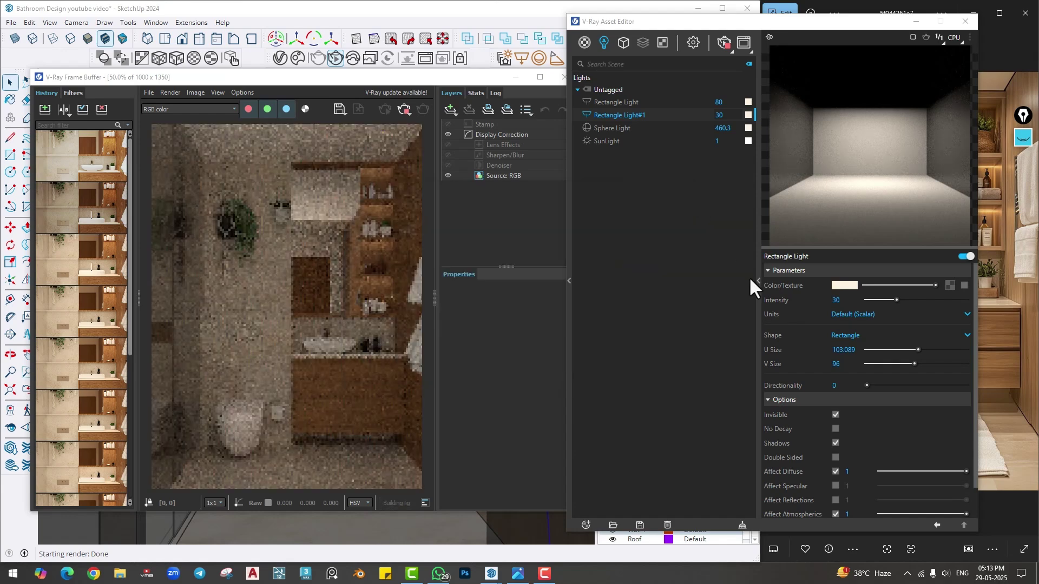
pyautogui.click(836, 300)
pyautogui.write('100')
pyautogui.press('Return')
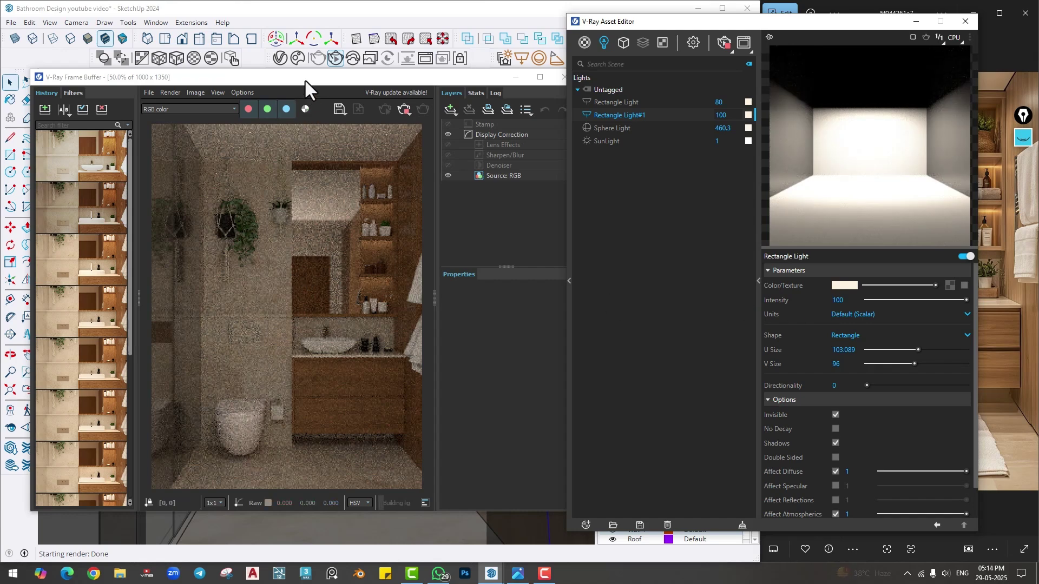
# - Move the frame buffer clear of the model and sample the Marble Beige 23-86 150cm material from the back wall
pyautogui.moveTo(304, 78); pyautogui.dragTo(255, 63)
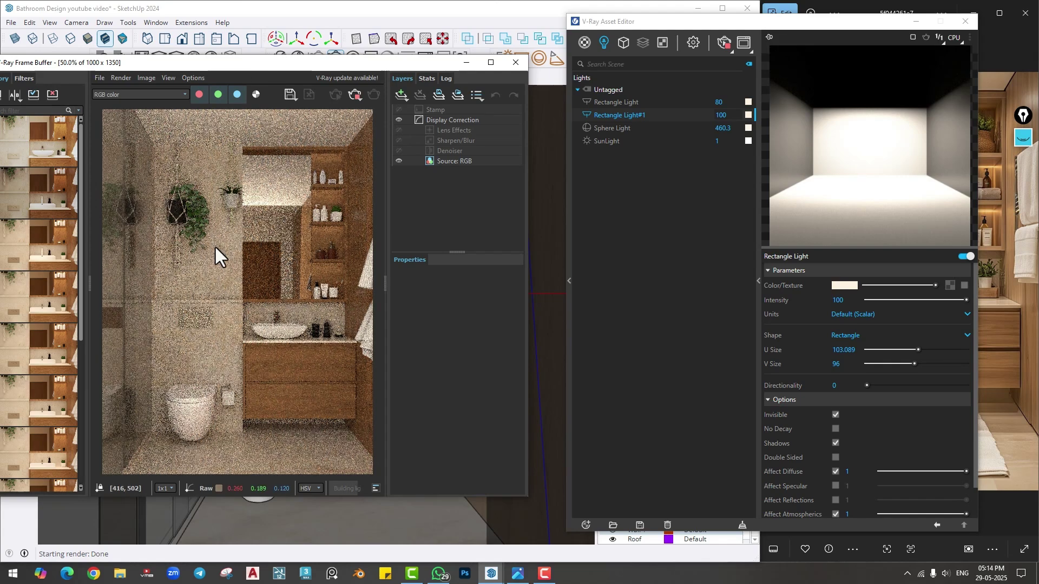
pyautogui.moveTo(254, 67); pyautogui.dragTo(274, 283)
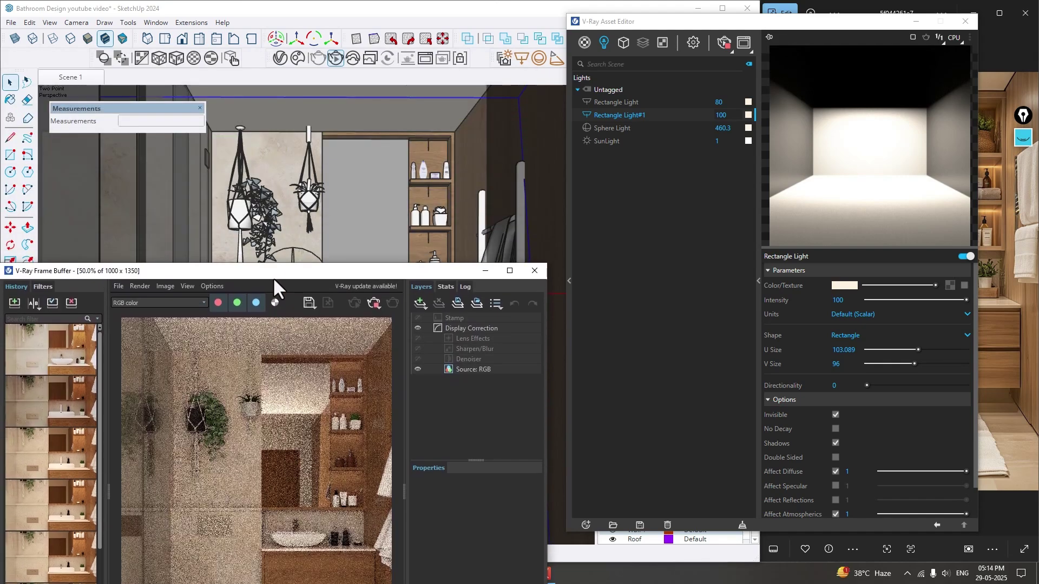
pyautogui.click(10, 100)
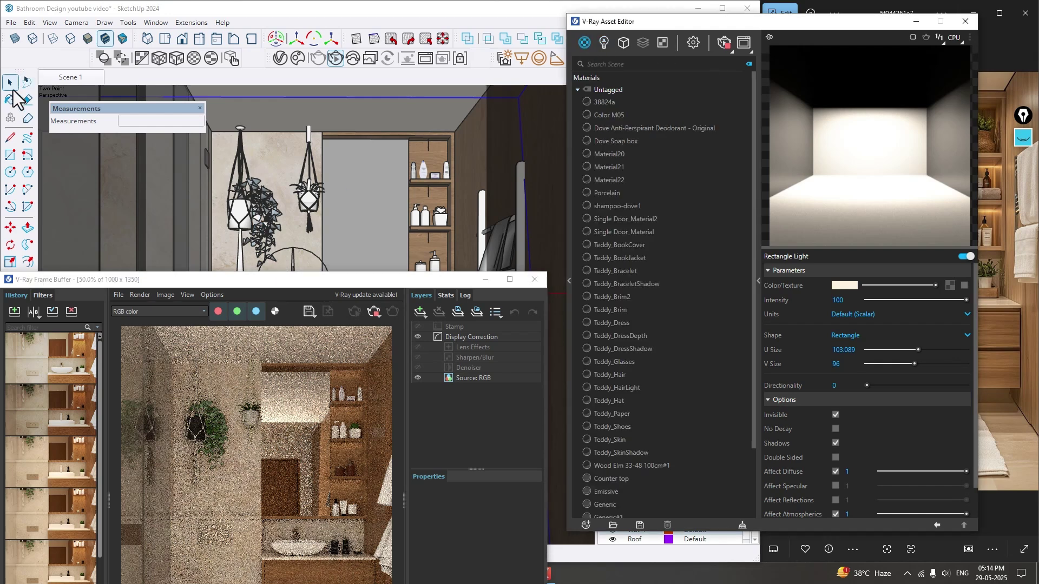
pyautogui.keyDown('alt'); pyautogui.click(295, 155); pyautogui.keyUp('alt')
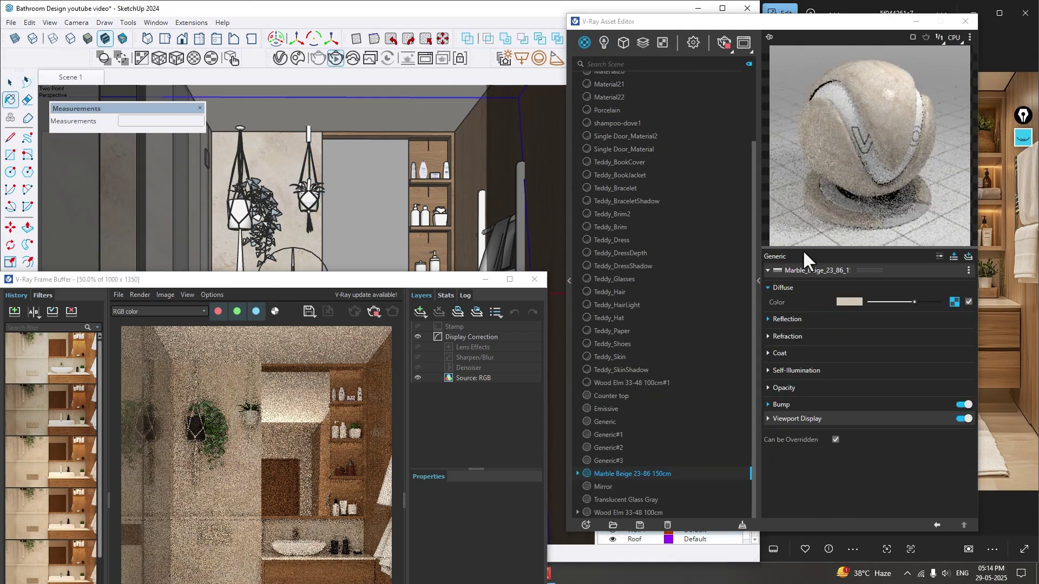
# - Clear the texture maps from the marble material's reflection color and reflection glossiness
pyautogui.click(785, 319)
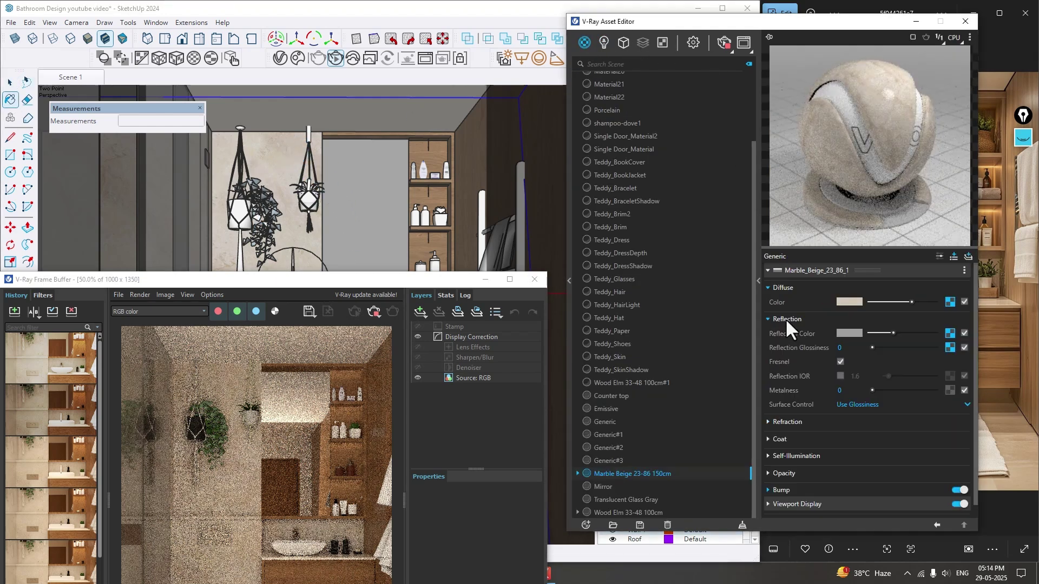
pyautogui.rightClick(949, 334)
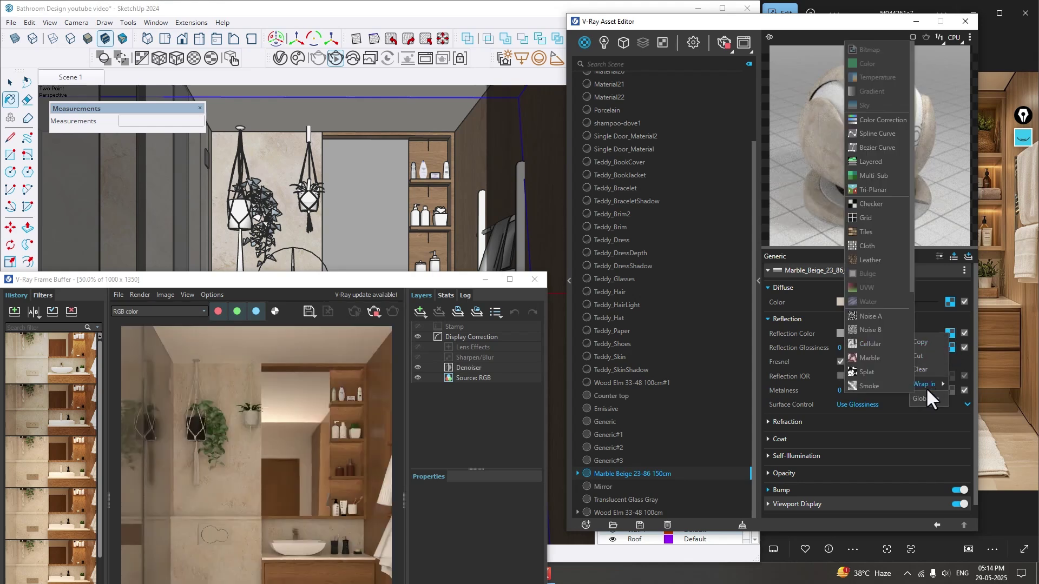
pyautogui.click(923, 370)
pyautogui.rightClick(952, 349)
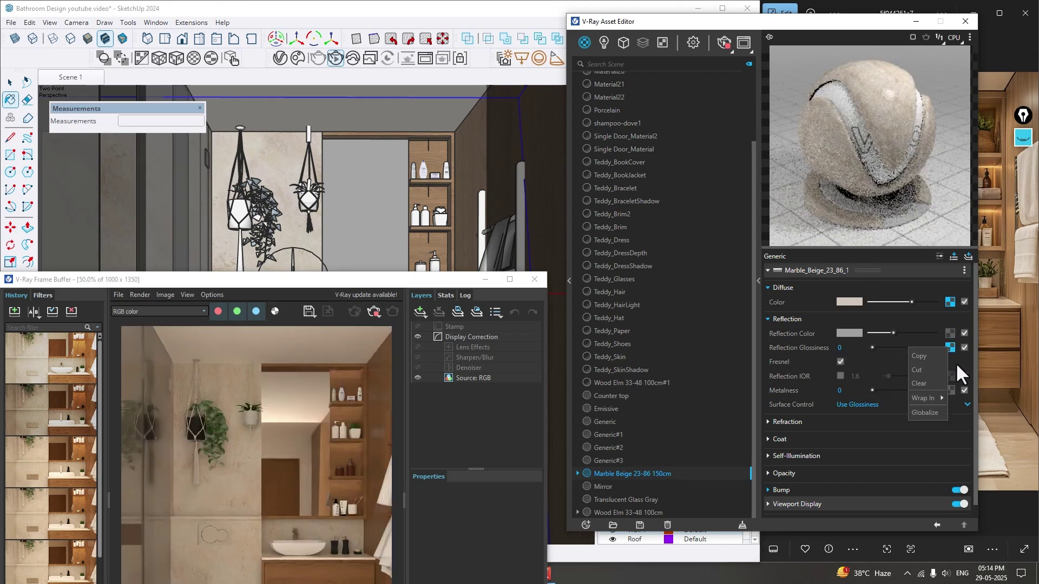
pyautogui.click(929, 382)
# - Set the marble material's reflection color to white and its reflection glossiness to 0.94
pyautogui.moveTo(893, 332); pyautogui.dragTo(939, 331)
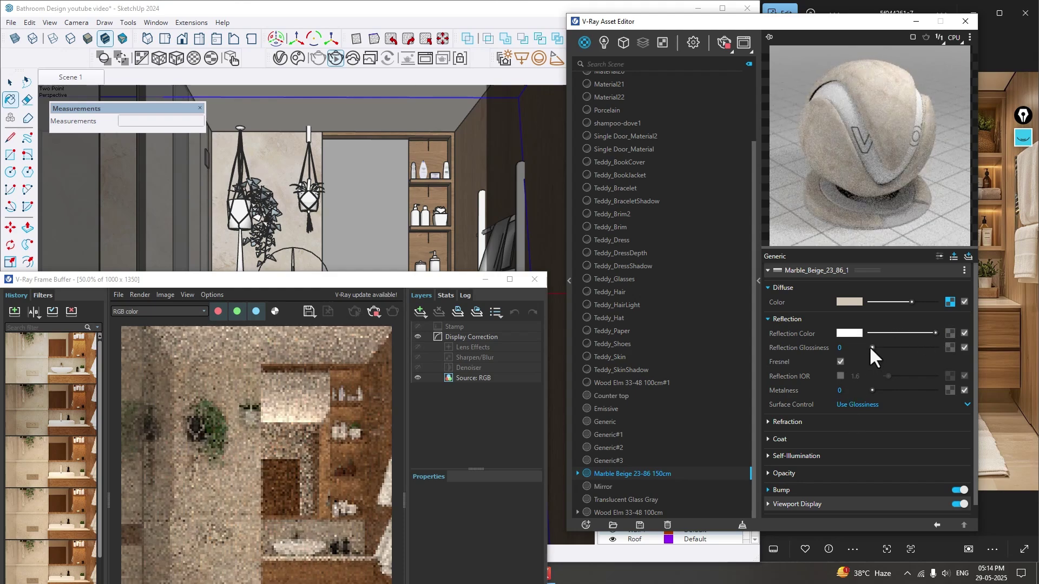
pyautogui.click(934, 347)
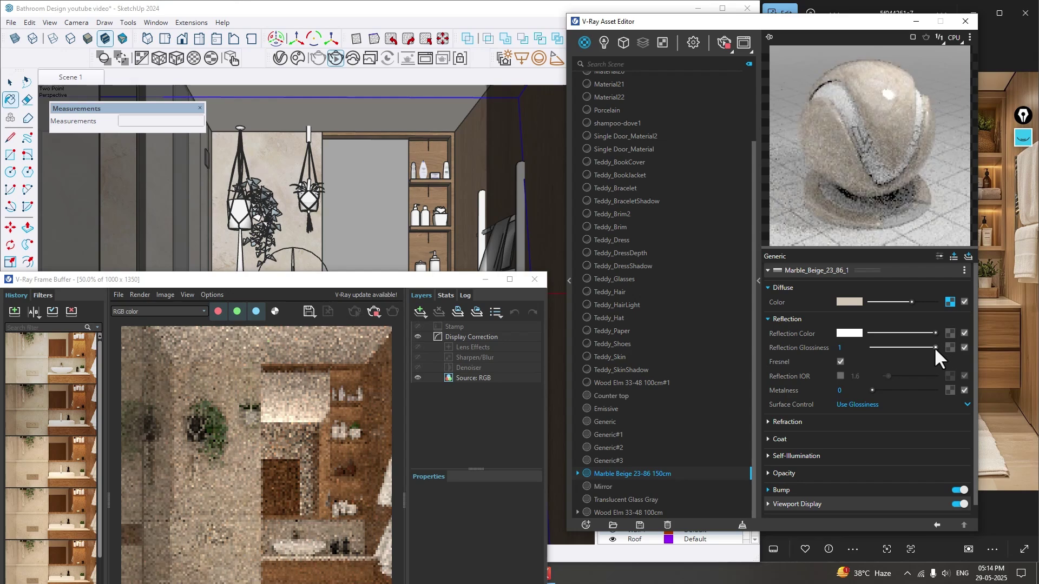
pyautogui.moveTo(933, 348); pyautogui.dragTo(930, 347)
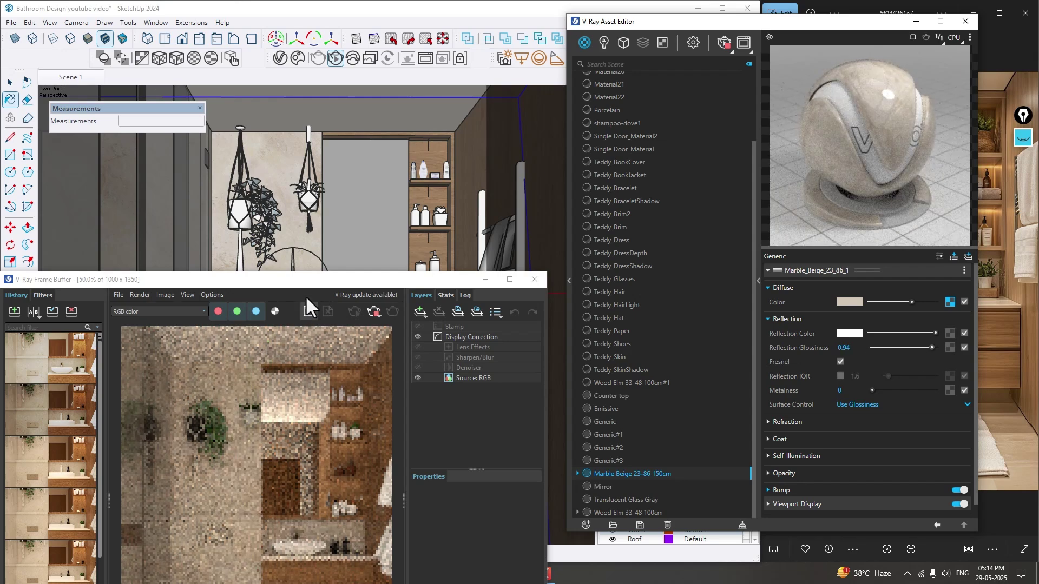
# - Sample the Wood Elm 33-48 100cm material from the shelf unit's frame and set its reflection color to white
pyautogui.moveTo(301, 281); pyautogui.dragTo(293, 253)
pyautogui.click(11, 99)
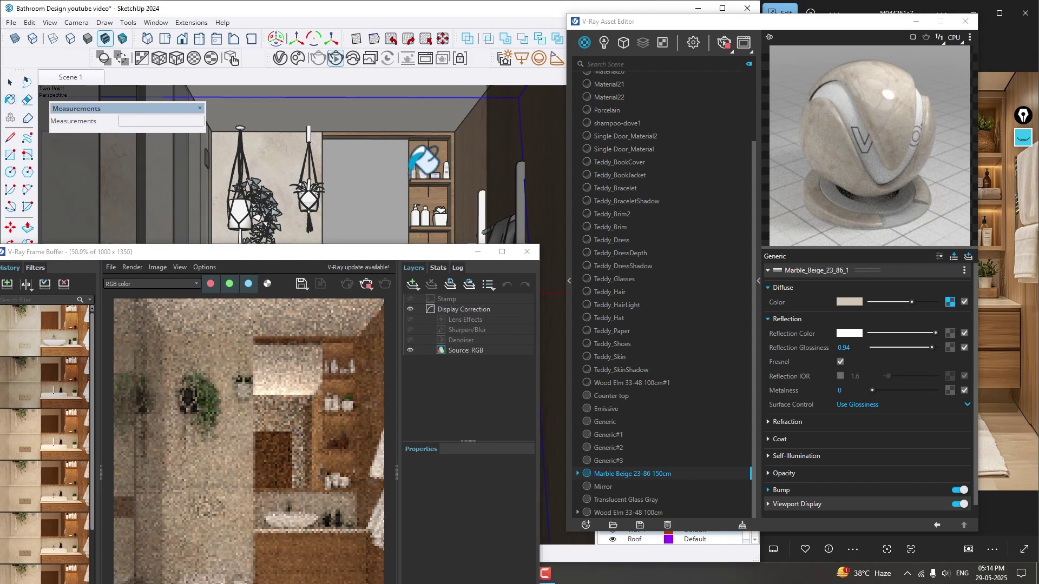
pyautogui.keyDown('alt'); pyautogui.click(451, 147); pyautogui.keyUp('alt')
pyautogui.click(791, 321)
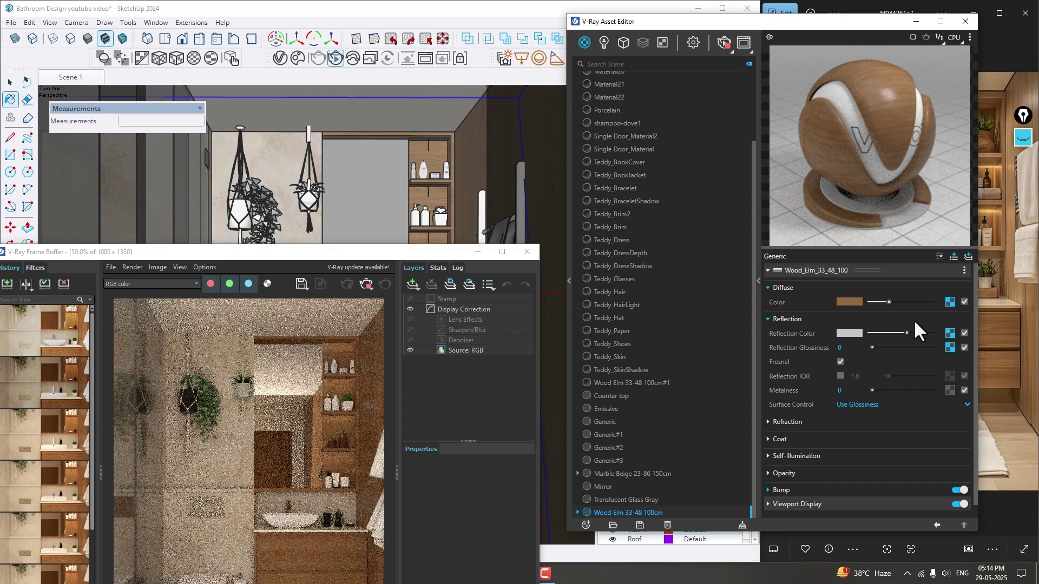
pyautogui.moveTo(906, 333); pyautogui.dragTo(963, 334)
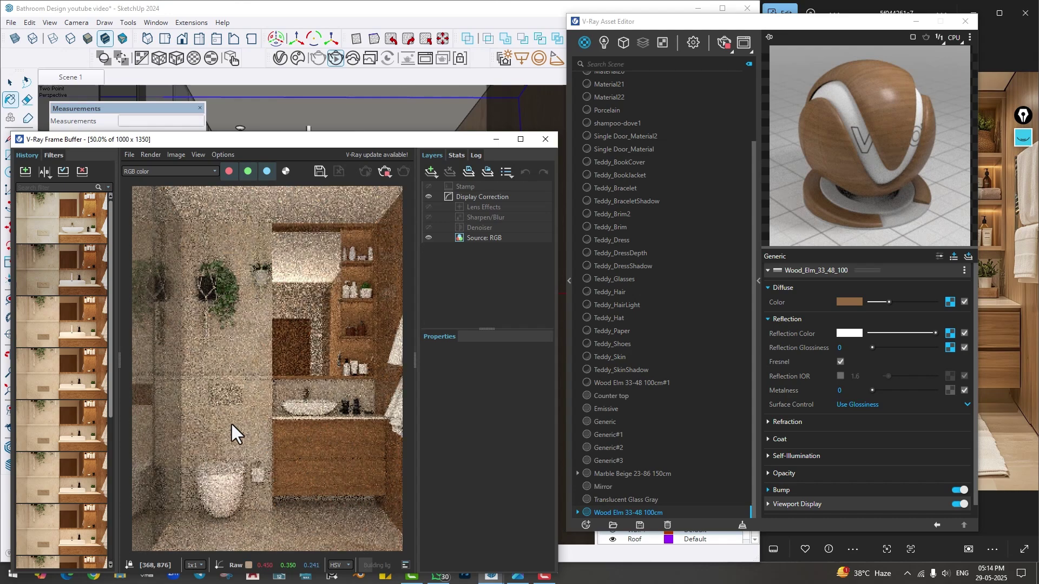
pyautogui.moveTo(277, 142)
pyautogui.mouseDown()
pyautogui.moveTo(275, 96)
pyautogui.moveTo(276, 109)
pyautogui.mouseUp()
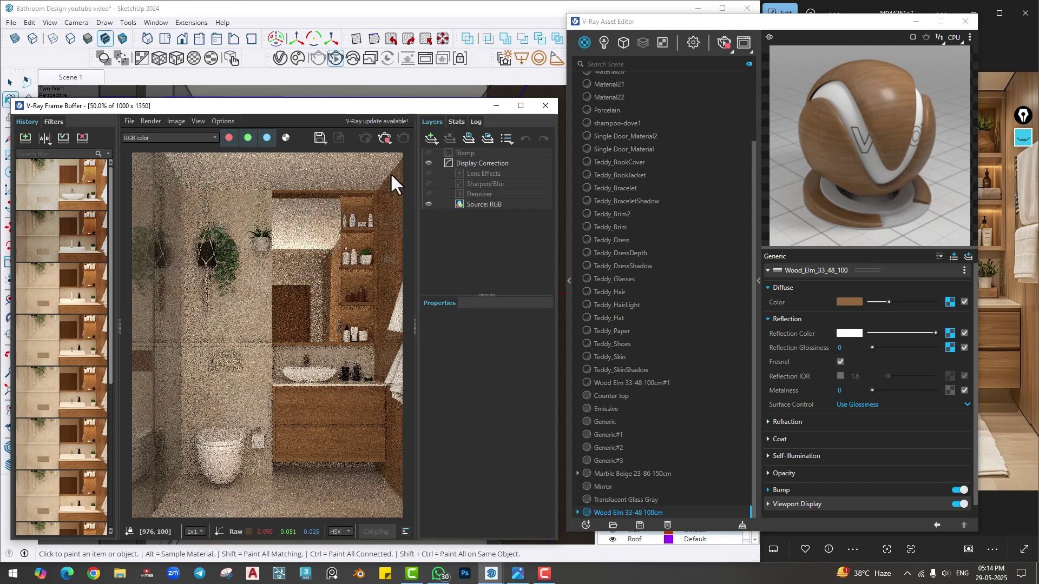
# - Set Rectangle Light#1's directionality to 0.35 and shrink it to a U size of 63.2 and V size of 69.8
pyautogui.click(383, 137)
pyautogui.moveTo(397, 108); pyautogui.dragTo(361, 356)
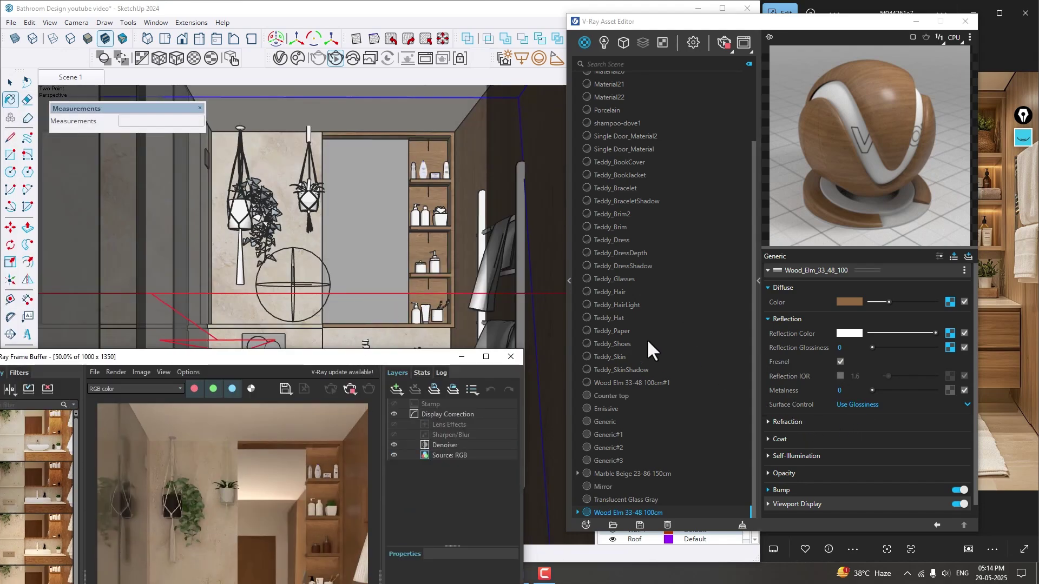
pyautogui.click(603, 42)
pyautogui.click(610, 116)
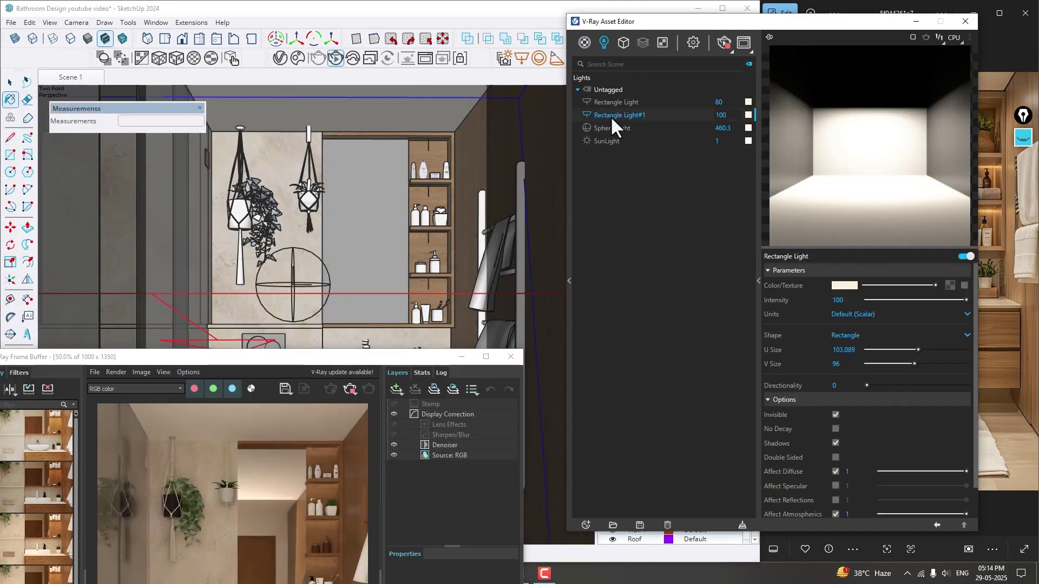
pyautogui.moveTo(864, 385); pyautogui.dragTo(901, 385)
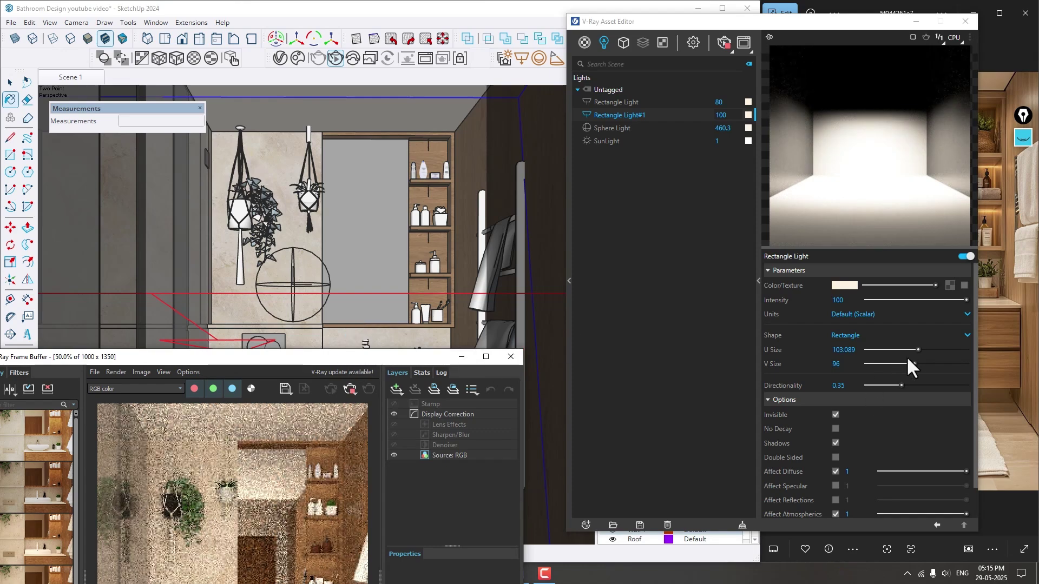
pyautogui.moveTo(917, 351)
pyautogui.mouseDown()
pyautogui.moveTo(897, 351)
pyautogui.moveTo(906, 365)
pyautogui.mouseUp()
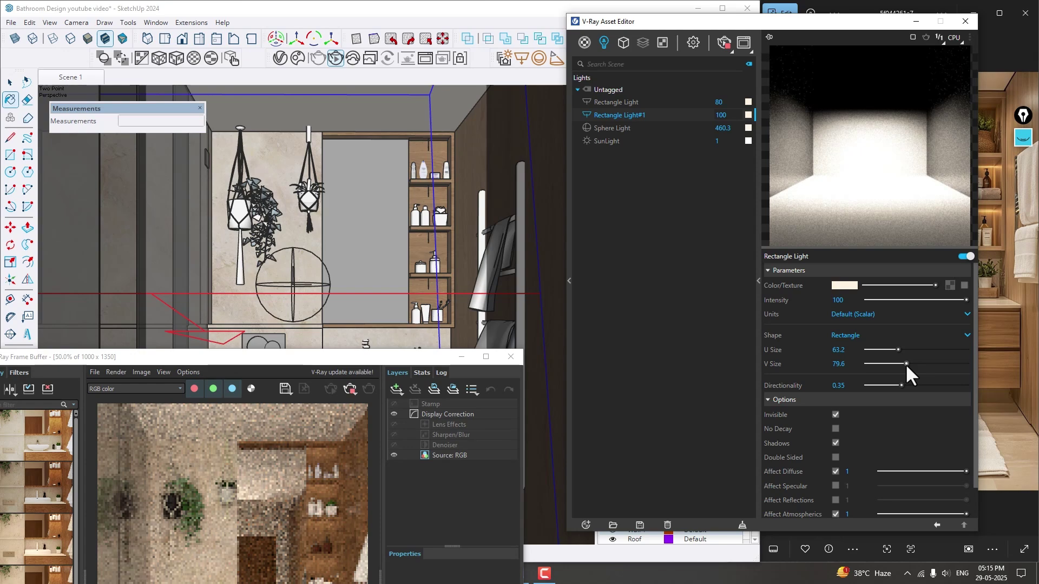
pyautogui.moveTo(904, 363); pyautogui.dragTo(900, 363)
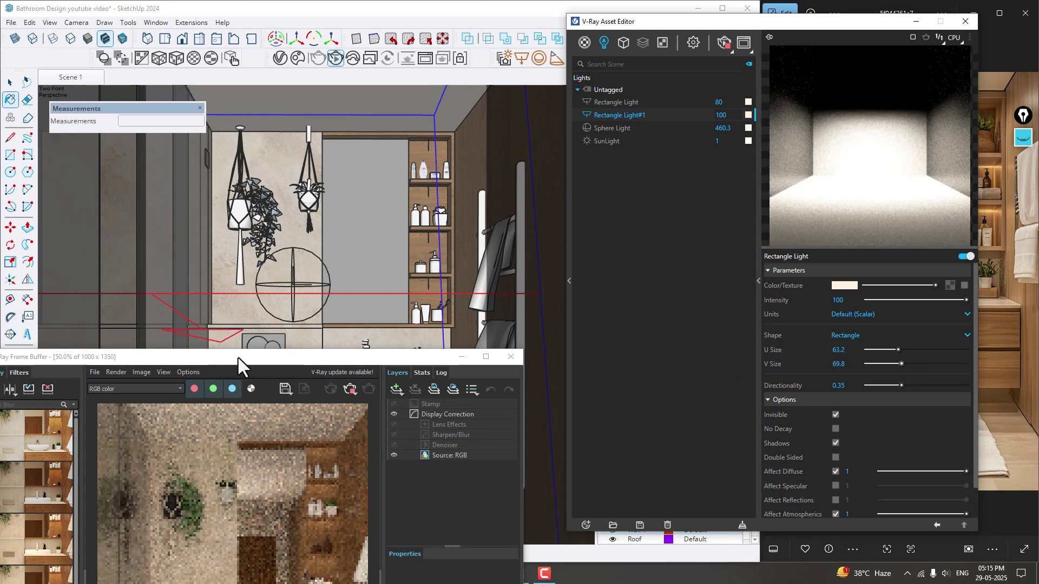
# - Set Rectangle Light#1's intensity to 150, then stop the interactive render and close the frame buffer
pyautogui.moveTo(238, 357); pyautogui.dragTo(261, 119)
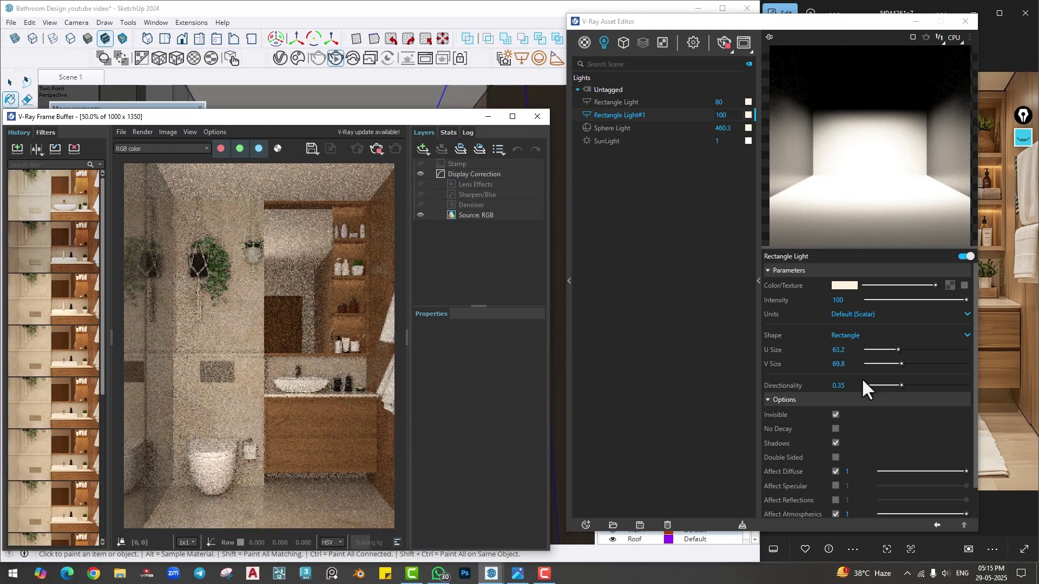
pyautogui.doubleClick(837, 299)
pyautogui.write('150')
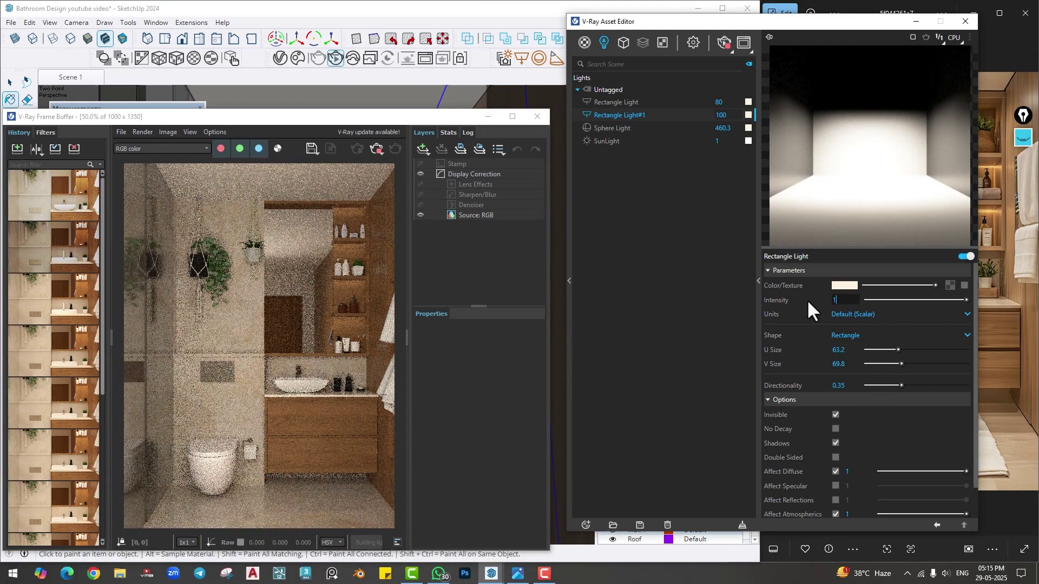
pyautogui.press('Return')
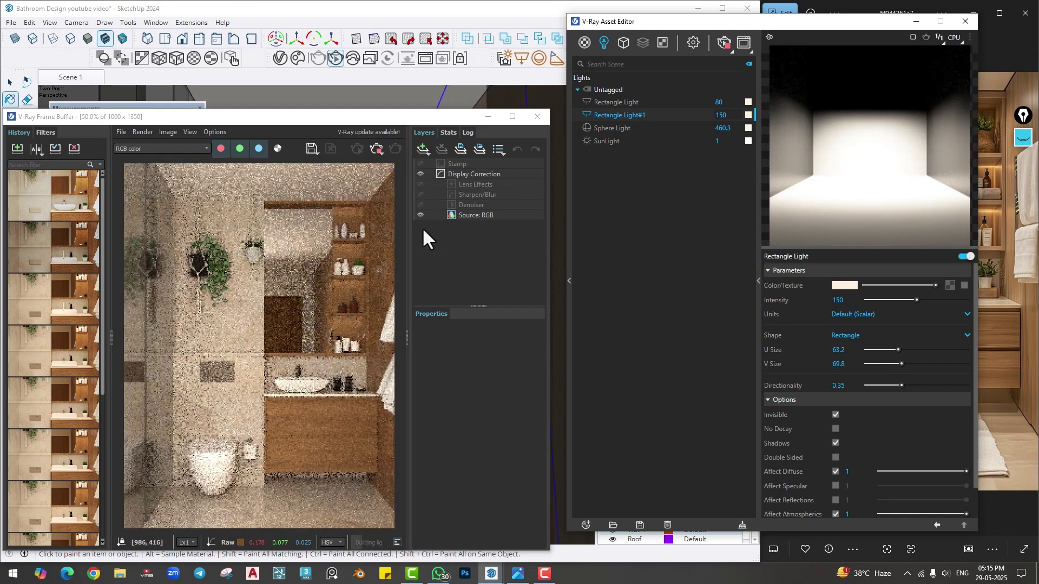
pyautogui.click(377, 148)
pyautogui.click(538, 117)
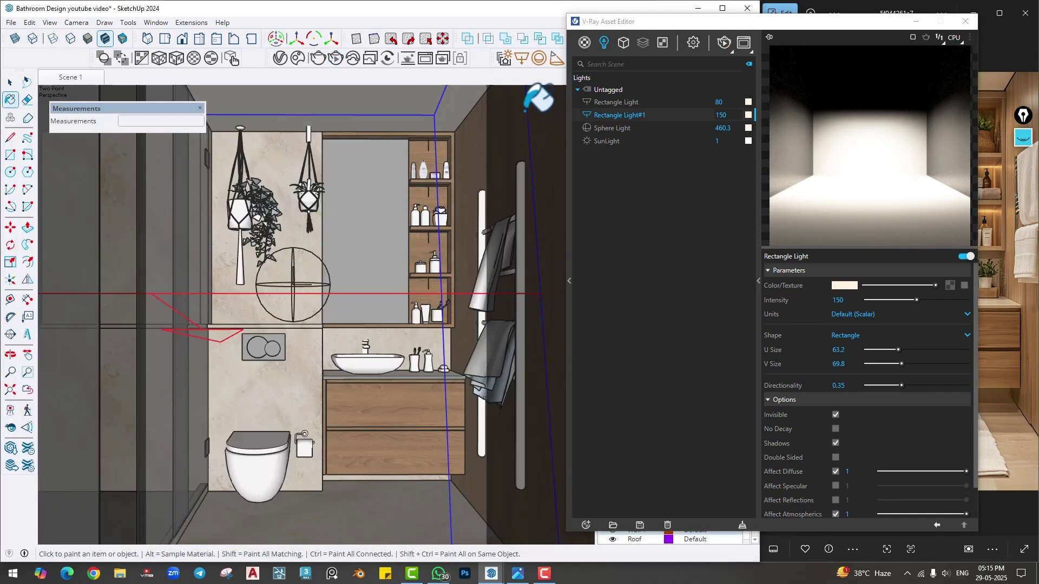
# - Search the Chaos Cosmos library for "rug" and place Rug 010 on the floor in front of the toilet and vanity
pyautogui.click(298, 58)
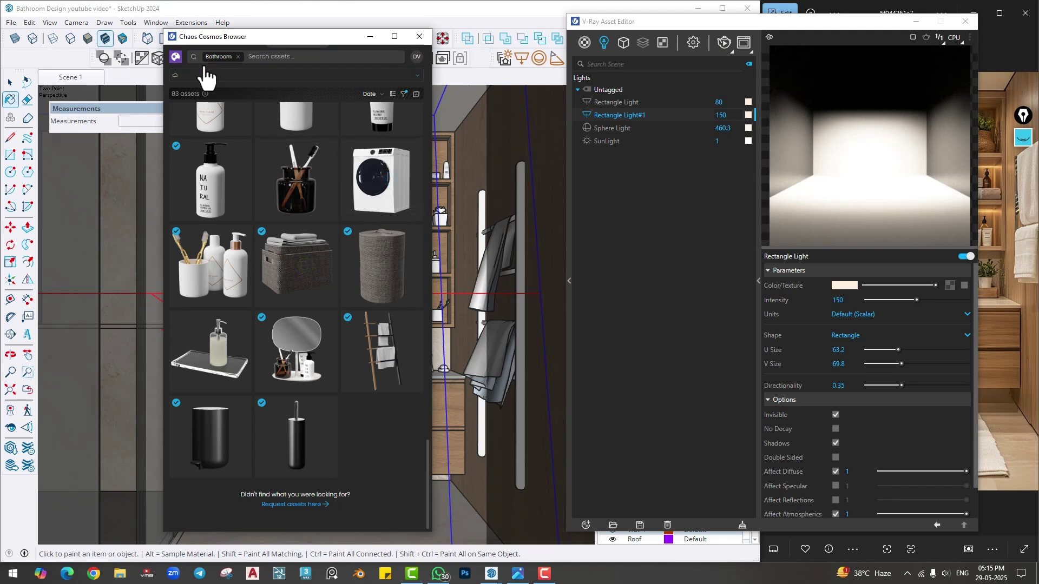
pyautogui.click(238, 57)
pyautogui.click(255, 57)
pyautogui.write('rug')
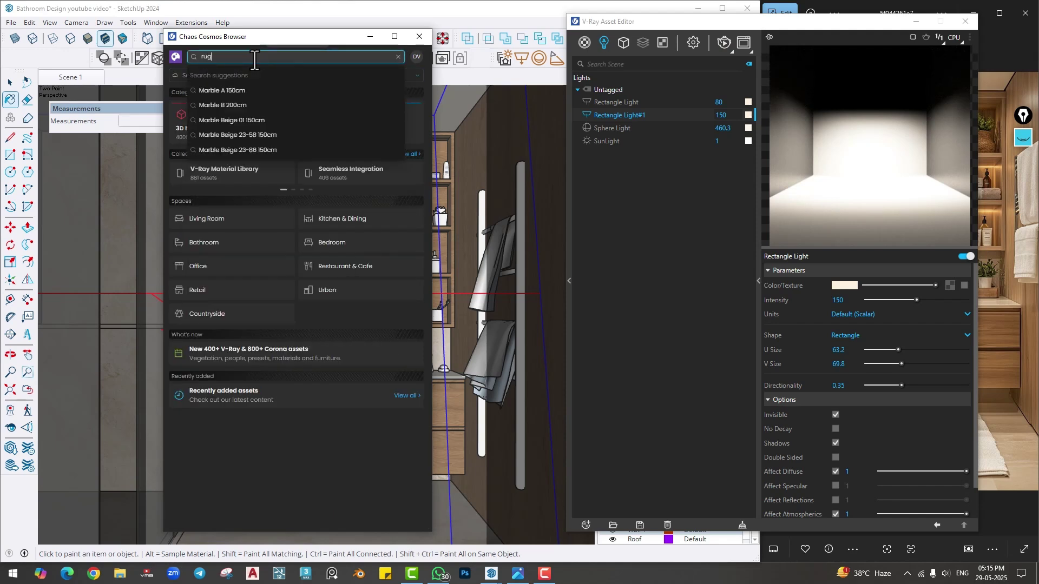
pyautogui.press('Return')
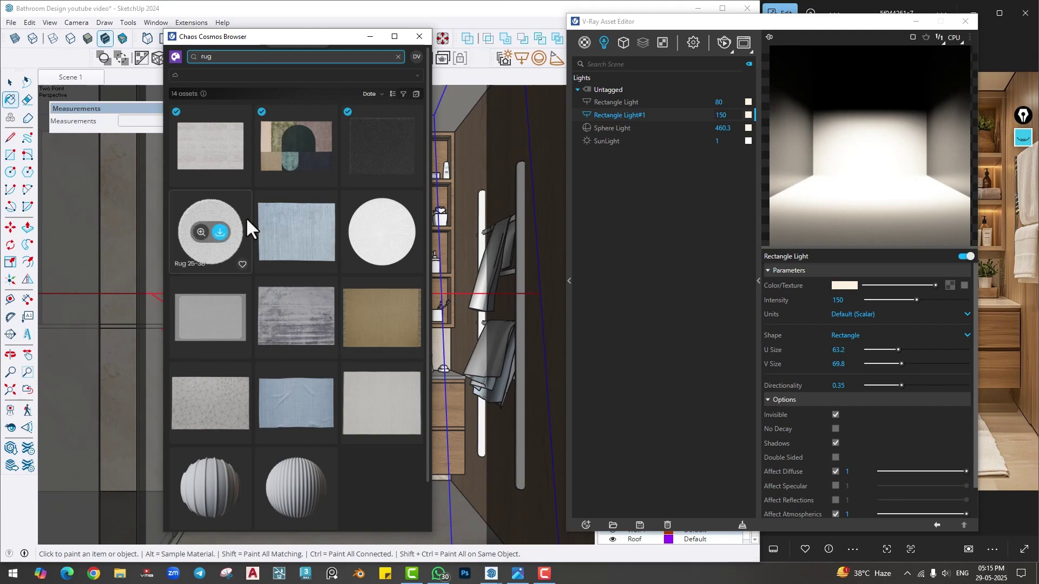
pyautogui.click(221, 146)
pyautogui.scroll(-5, 348, 494)
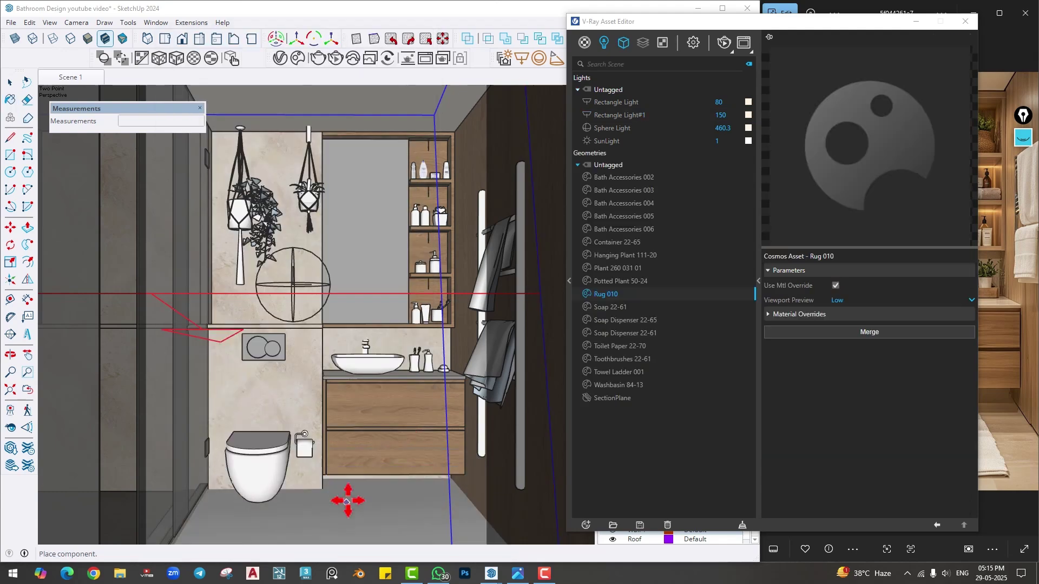
pyautogui.moveTo(348, 493); pyautogui.dragTo(324, 420, button='middle')
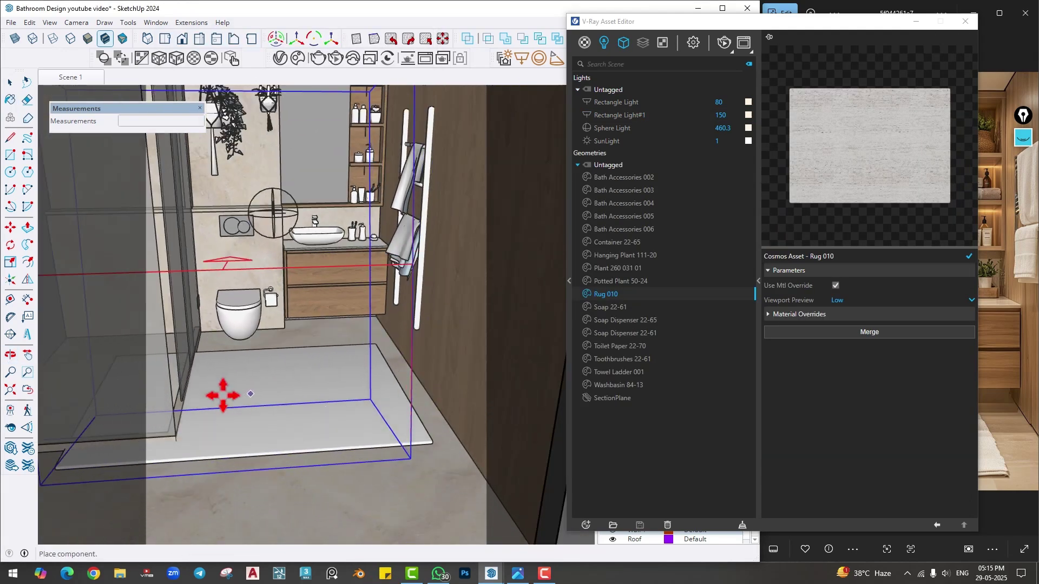
pyautogui.click(249, 377)
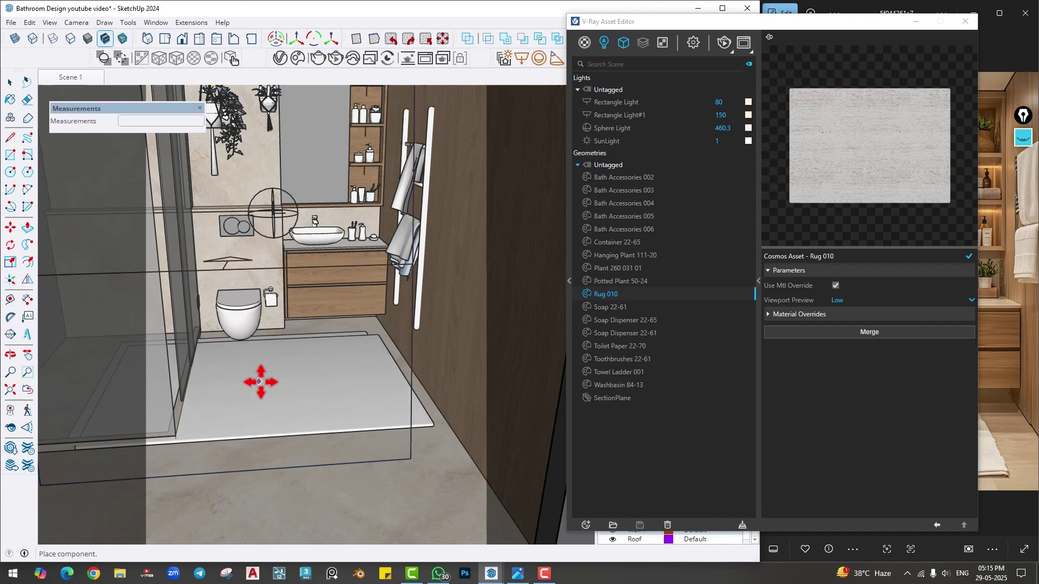
# - Scale the rug uniformly to about 0.66 from its front corner so it fits beside the shower enclosure
pyautogui.click(9, 262)
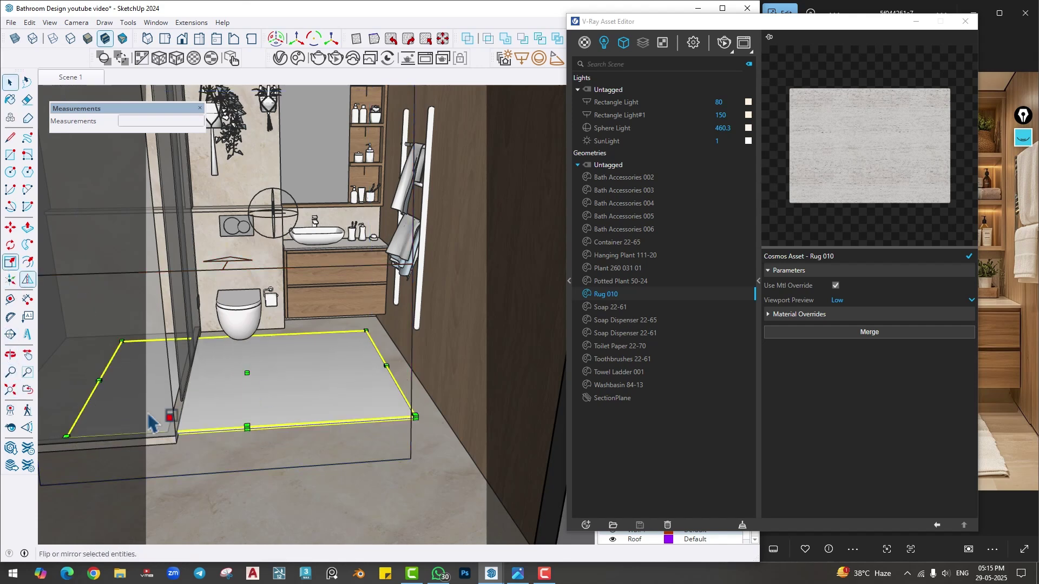
pyautogui.click(65, 436)
pyautogui.click(280, 396)
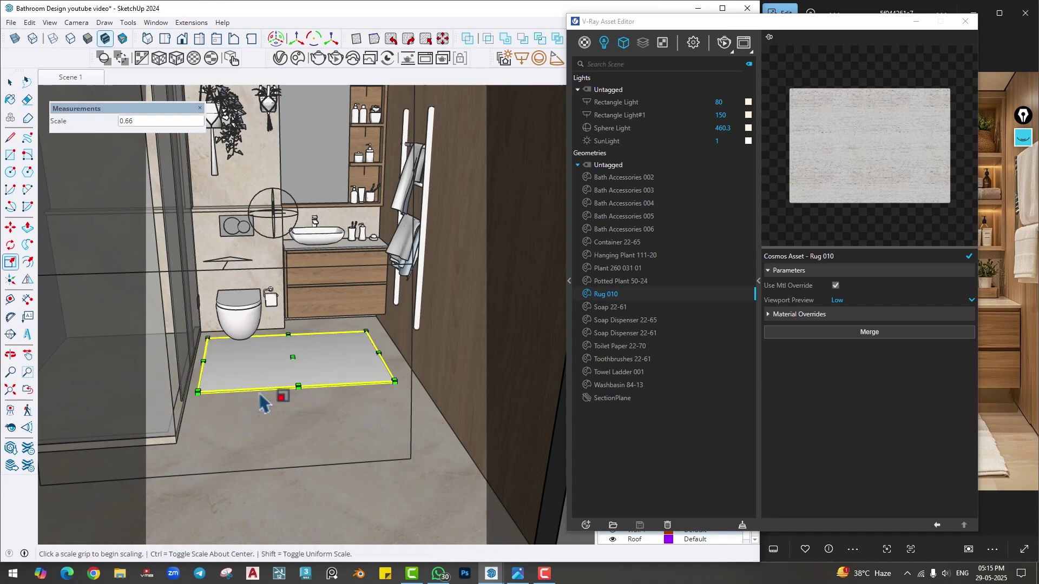
pyautogui.moveTo(280, 396)
pyautogui.mouseDown(button='middle')
pyautogui.moveTo(341, 413)
pyautogui.moveTo(290, 394)
pyautogui.mouseUp(button='middle')
pyautogui.press('m')
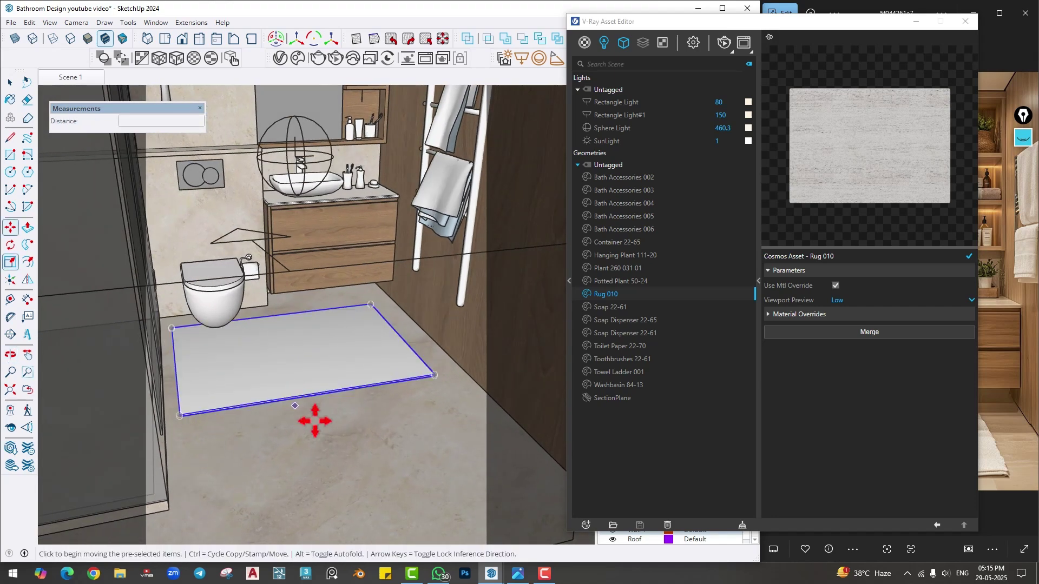
pyautogui.moveTo(754, 21); pyautogui.dragTo(716, 57)
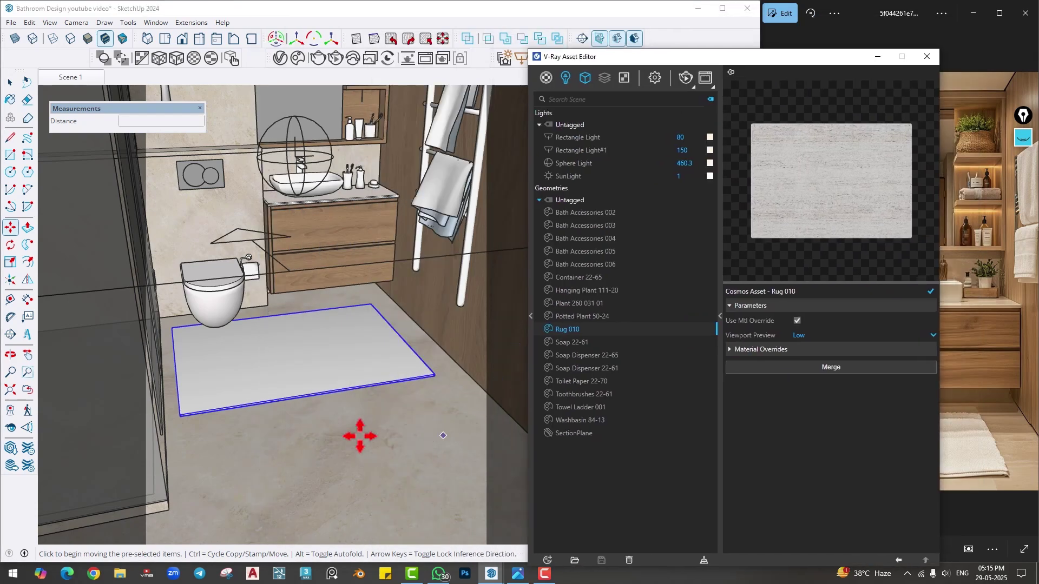
pyautogui.click(343, 413)
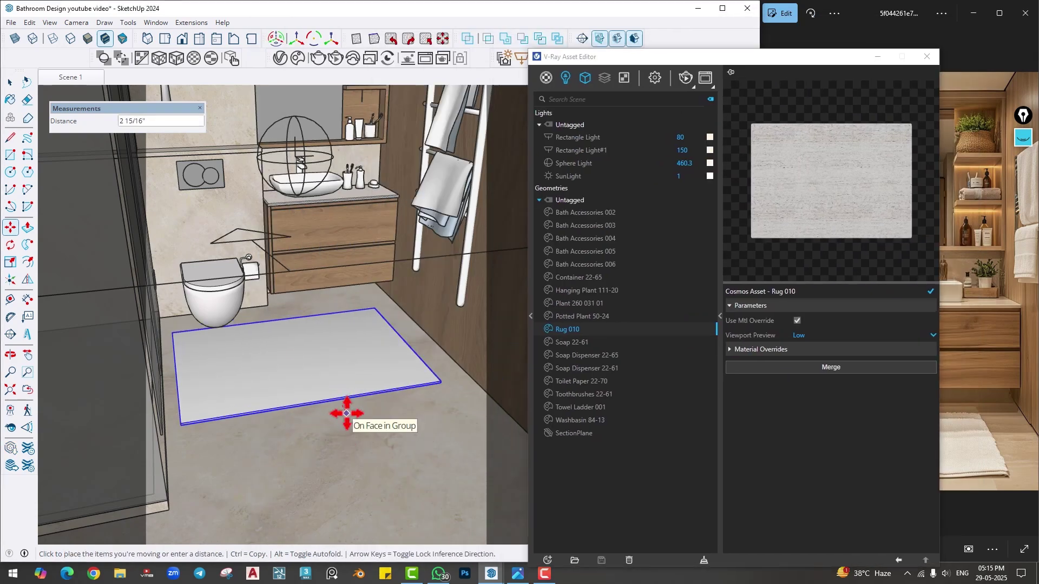
pyautogui.press('Escape')
pyautogui.moveTo(358, 422); pyautogui.dragTo(339, 399, button='middle')
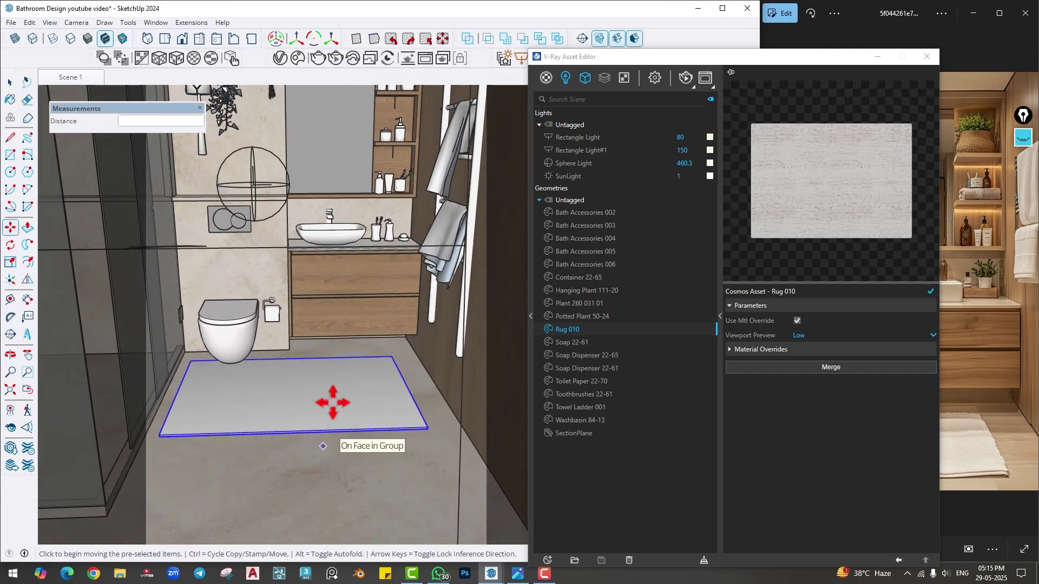
# - Move the towel ladder about 2 7/16" along the wooden wall toward the vanity and return to the Scene 1 view
pyautogui.click(76, 79)
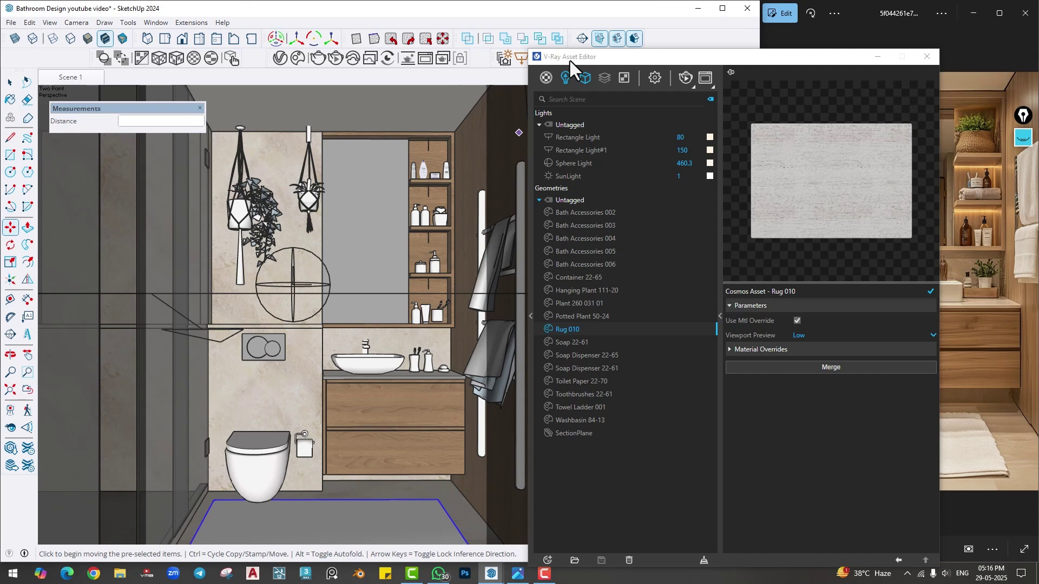
pyautogui.moveTo(470, 371)
pyautogui.mouseDown(button='middle')
pyautogui.moveTo(486, 422)
pyautogui.moveTo(363, 399)
pyautogui.mouseUp(button='middle')
pyautogui.moveTo(349, 354); pyautogui.dragTo(390, 475, button='middle')
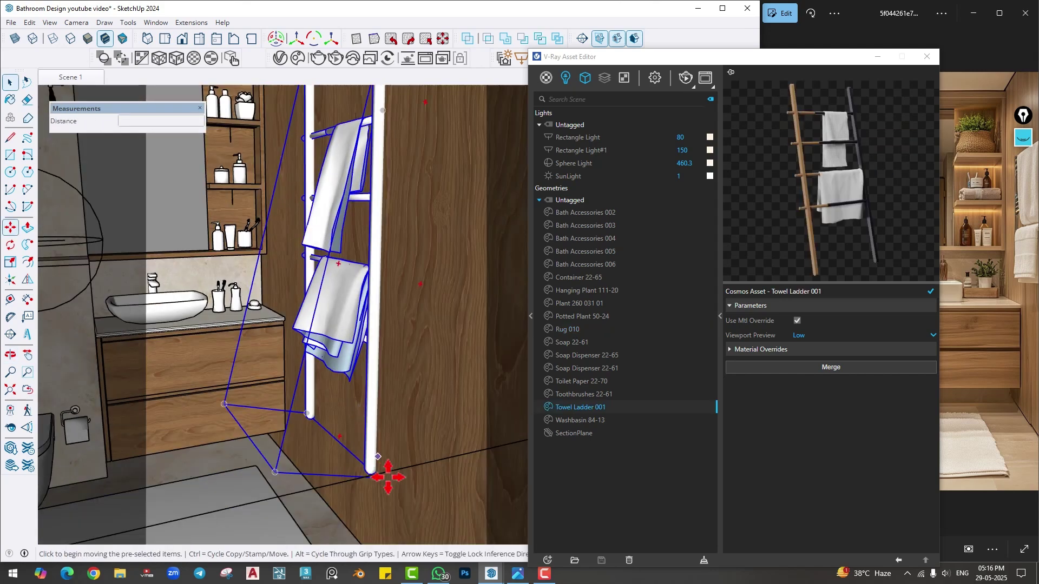
pyautogui.click(400, 507)
pyautogui.click(389, 496)
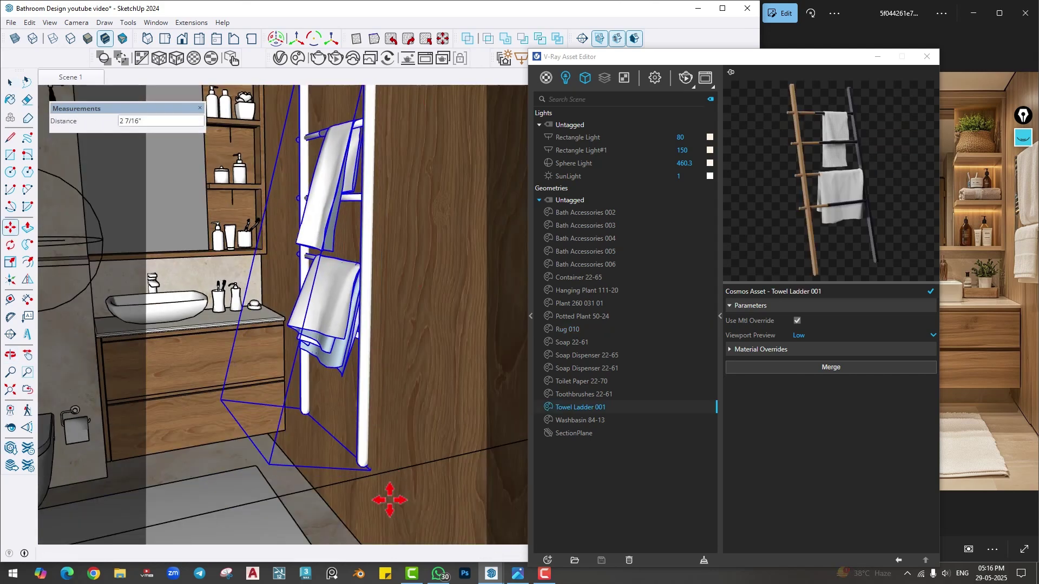
pyautogui.click(71, 78)
# - Add a Light Mix render element to the scene
pyautogui.click(603, 78)
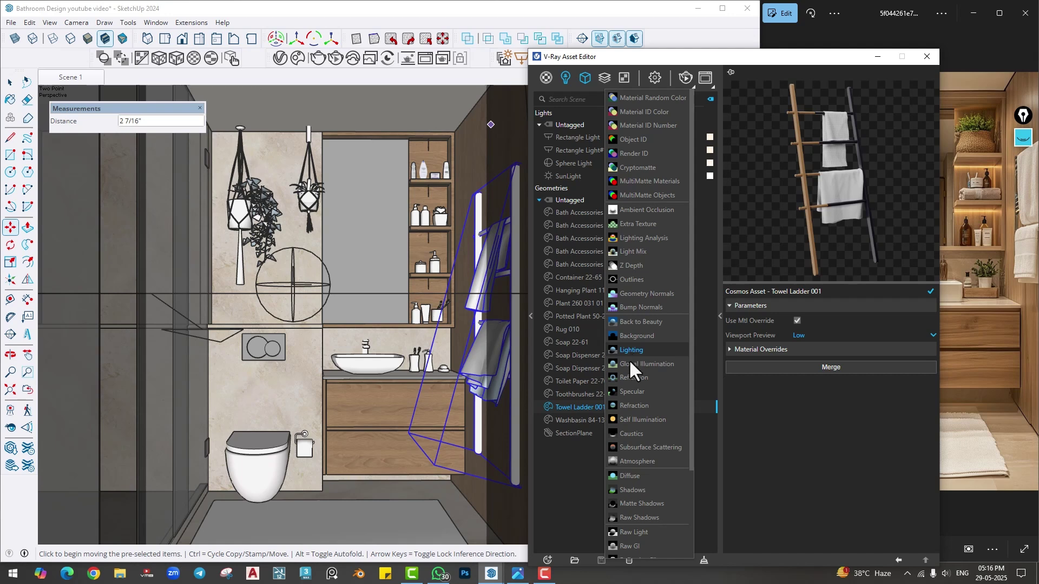
pyautogui.click(627, 251)
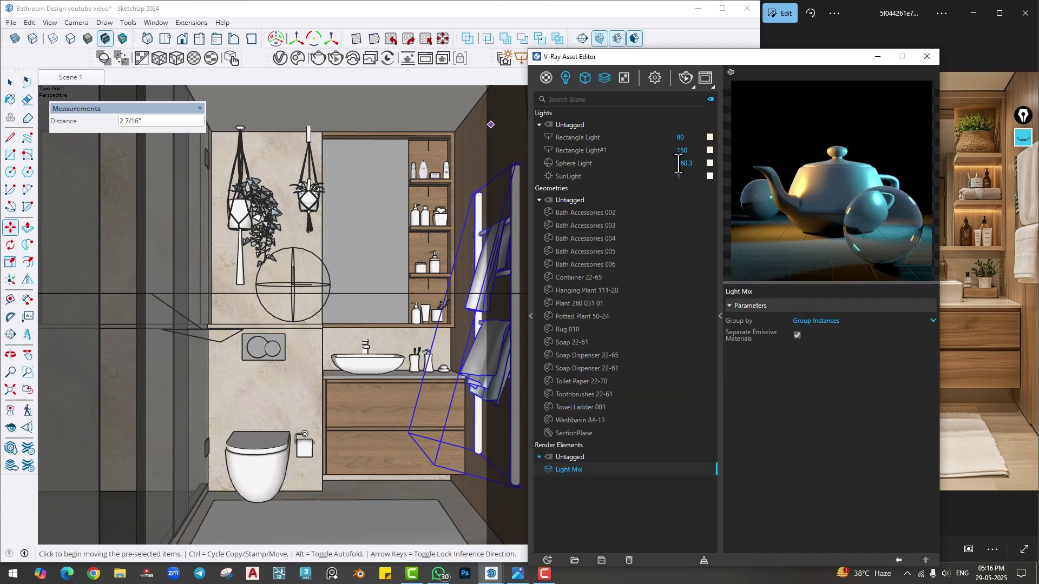
# - Turn off progressive rendering and raise the render quality to Medium+, keeping the image width at 1000
pyautogui.click(656, 77)
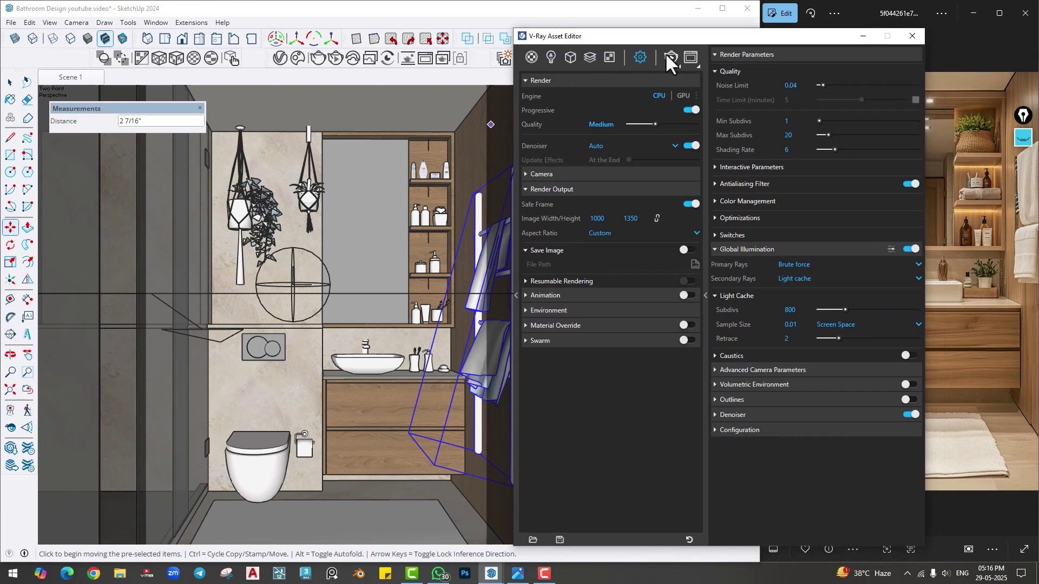
pyautogui.click(692, 110)
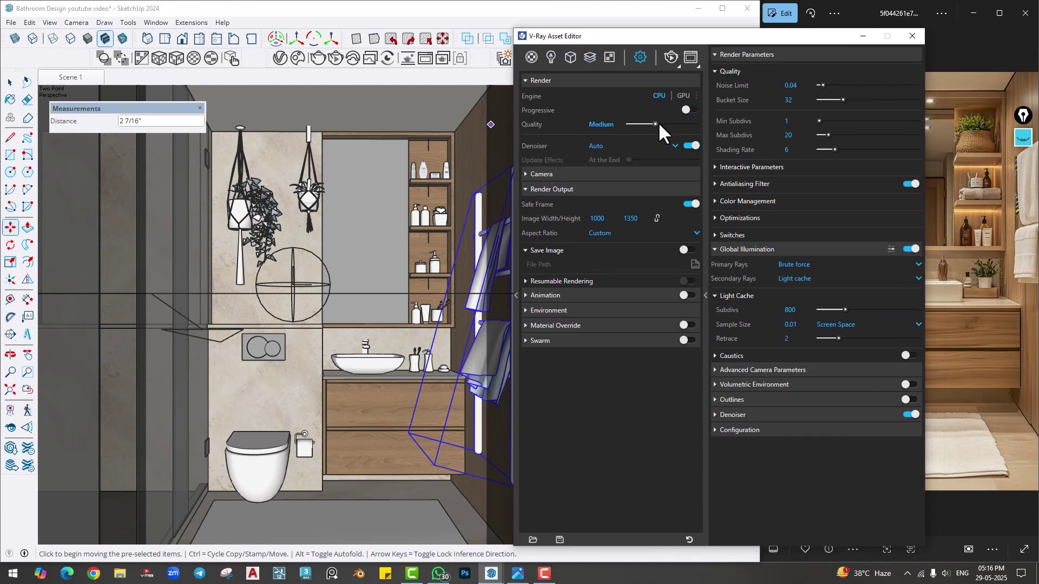
pyautogui.moveTo(657, 121)
pyautogui.mouseDown()
pyautogui.moveTo(680, 121)
pyautogui.moveTo(665, 121)
pyautogui.mouseUp()
pyautogui.click(613, 221)
pyautogui.moveTo(545, 219); pyautogui.dragTo(545, 219)
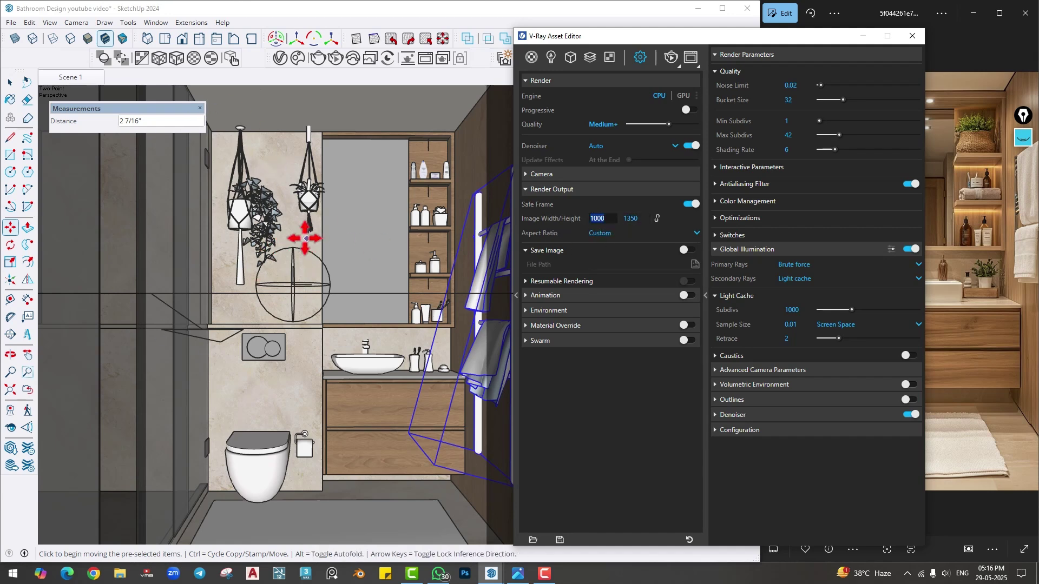
pyautogui.click(611, 221)
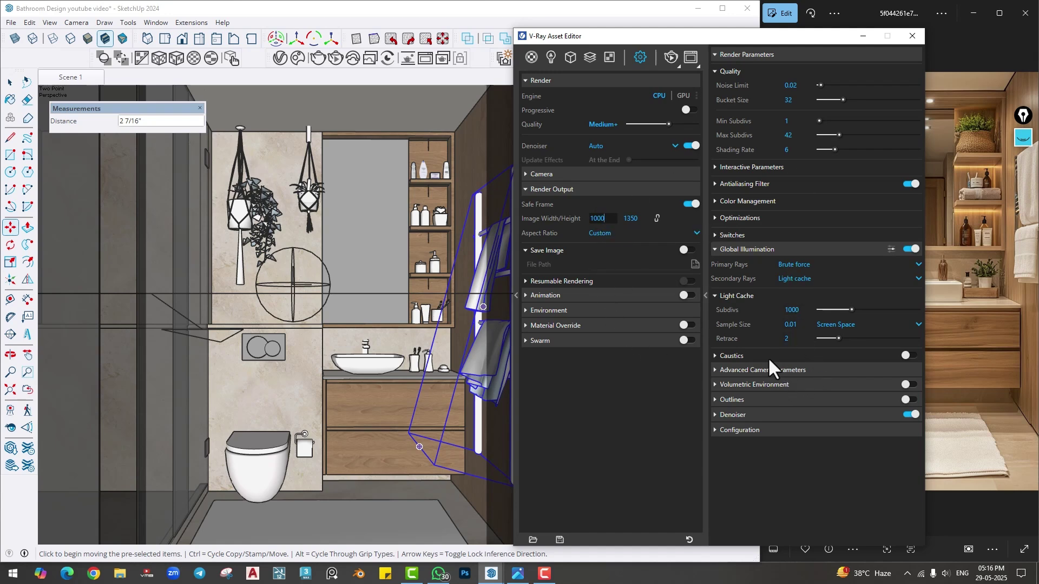
# - Bring up the V-Ray frame buffer over the model and start a new render of the bathroom
pyautogui.click(689, 56)
pyautogui.moveTo(386, 118); pyautogui.dragTo(499, 78)
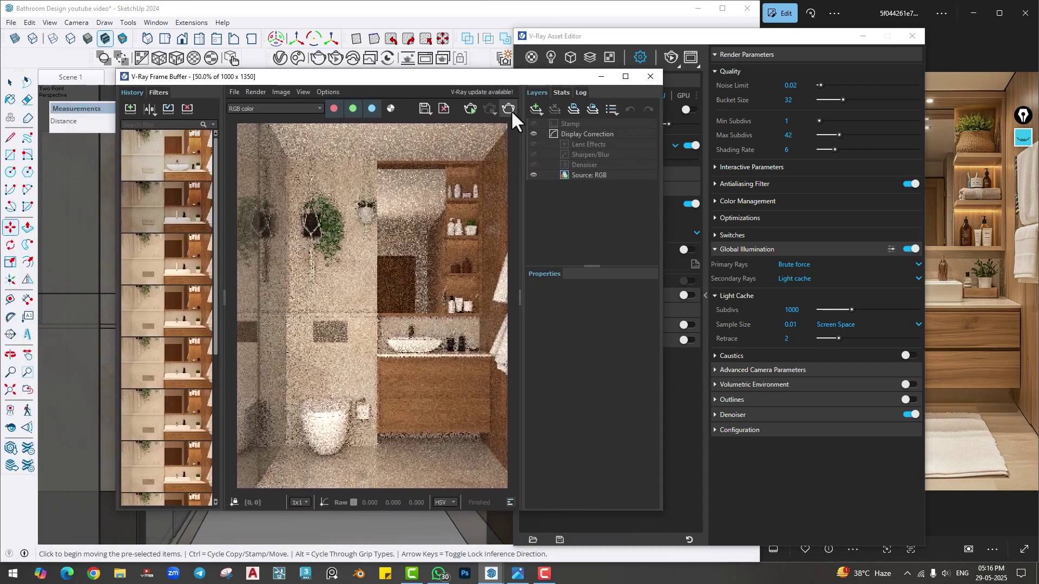
pyautogui.click(509, 109)
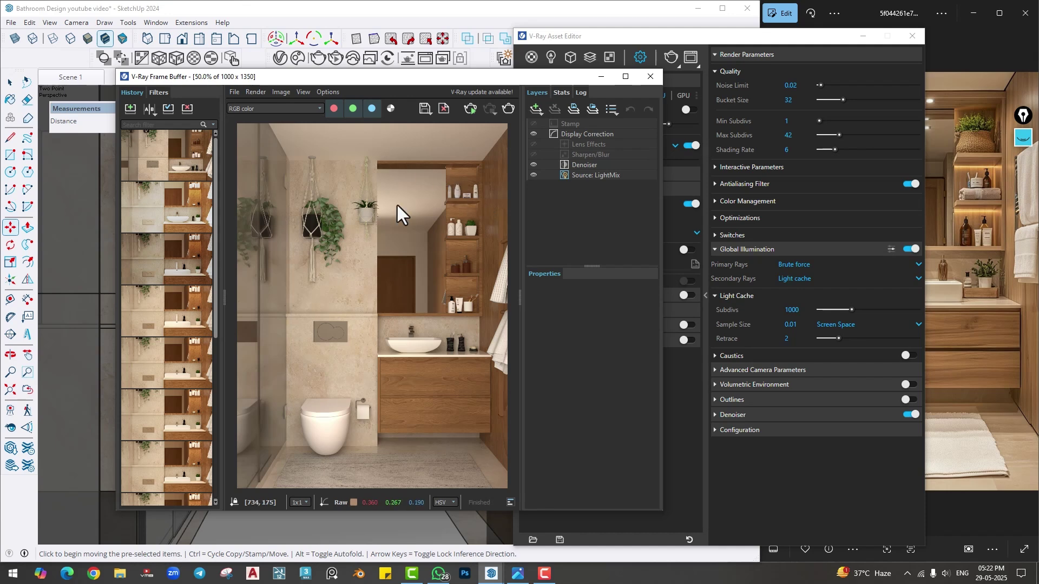
# - Add an Exposure correction layer to the render with exposure 0.197, highlight burn 0.553 and contrast 0.145
pyautogui.click(536, 109)
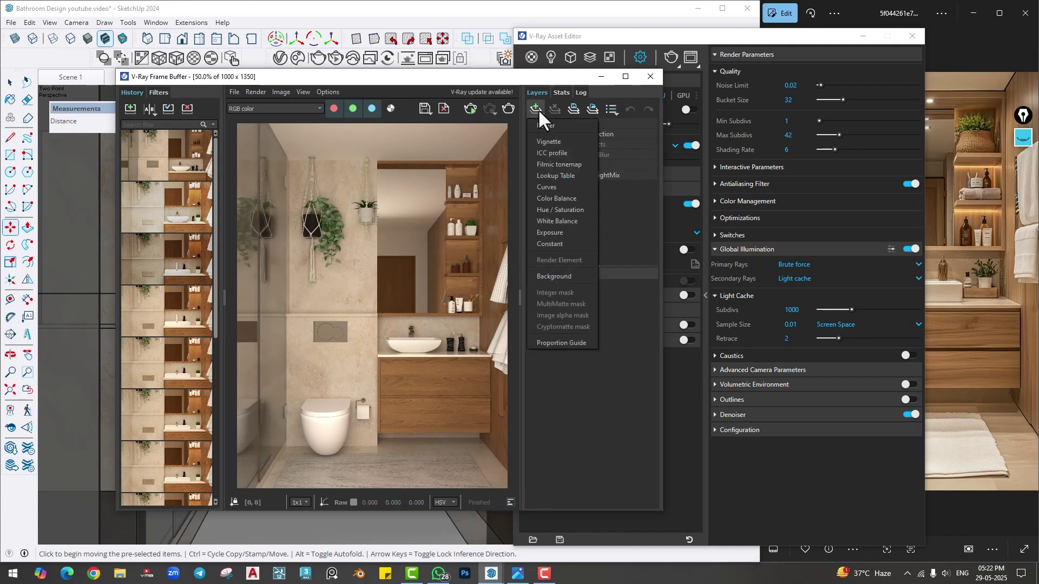
pyautogui.click(538, 233)
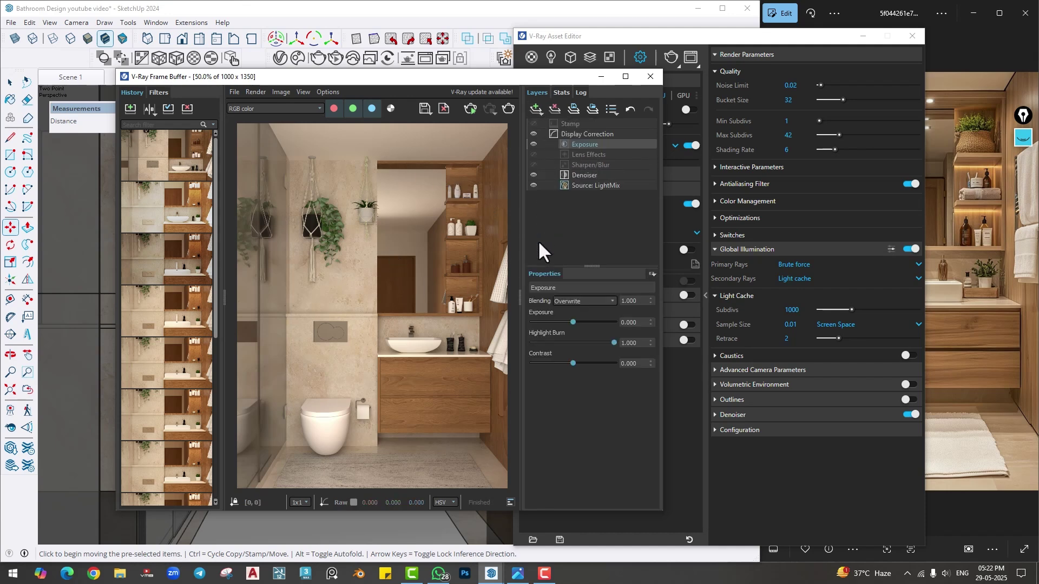
pyautogui.moveTo(570, 321)
pyautogui.mouseDown()
pyautogui.moveTo(586, 343)
pyautogui.moveTo(560, 343)
pyautogui.moveTo(573, 342)
pyautogui.mouseUp()
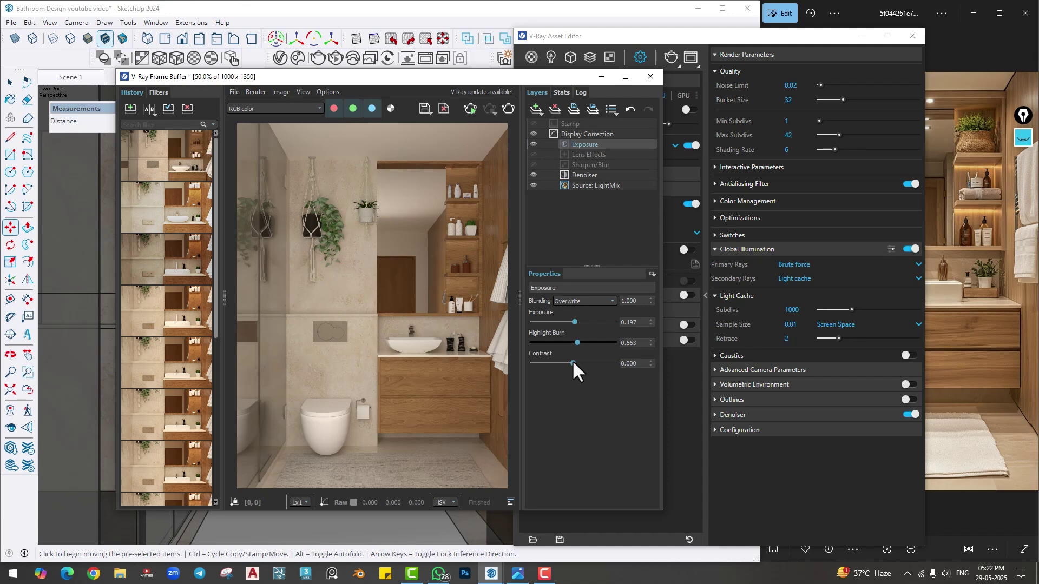
pyautogui.moveTo(574, 363); pyautogui.dragTo(579, 364)
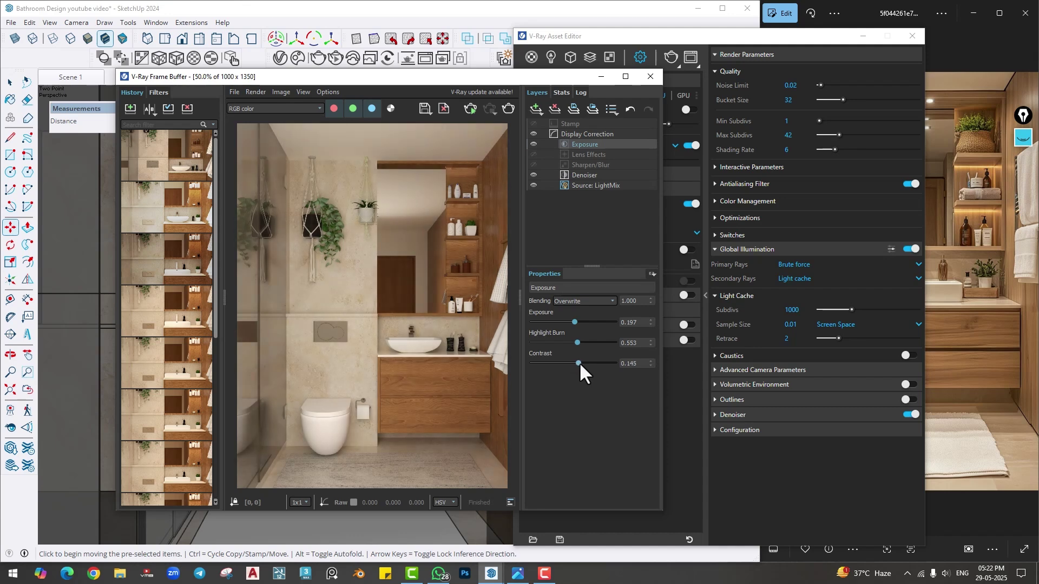
# - Add a White Balance correction layer and set its temperature to about 6960
pyautogui.click(532, 108)
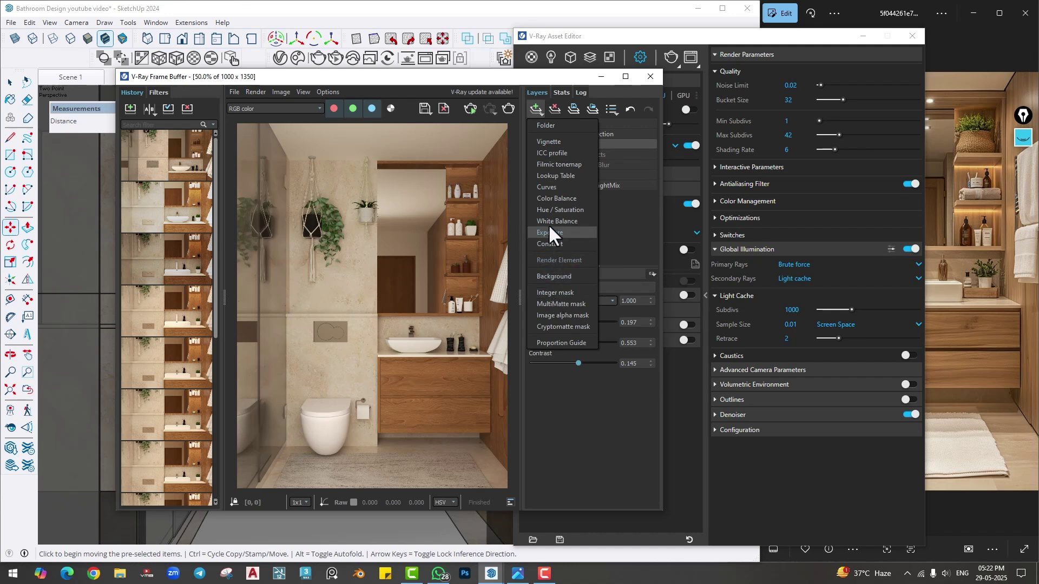
pyautogui.click(548, 221)
pyautogui.moveTo(571, 319)
pyautogui.mouseDown()
pyautogui.moveTo(589, 322)
pyautogui.moveTo(568, 322)
pyautogui.mouseUp()
pyautogui.moveTo(578, 324); pyautogui.dragTo(579, 324)
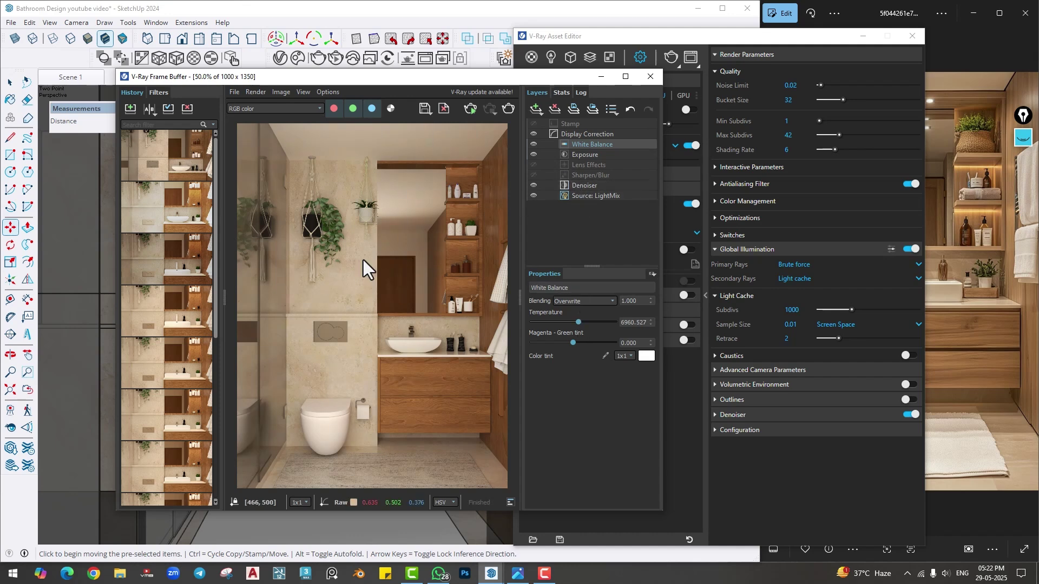
# - Enlarge the frame buffer to full screen and examine the finished render's walls, vanity and shelves up close
pyautogui.click(626, 76)
pyautogui.scroll(2, 527, 314)
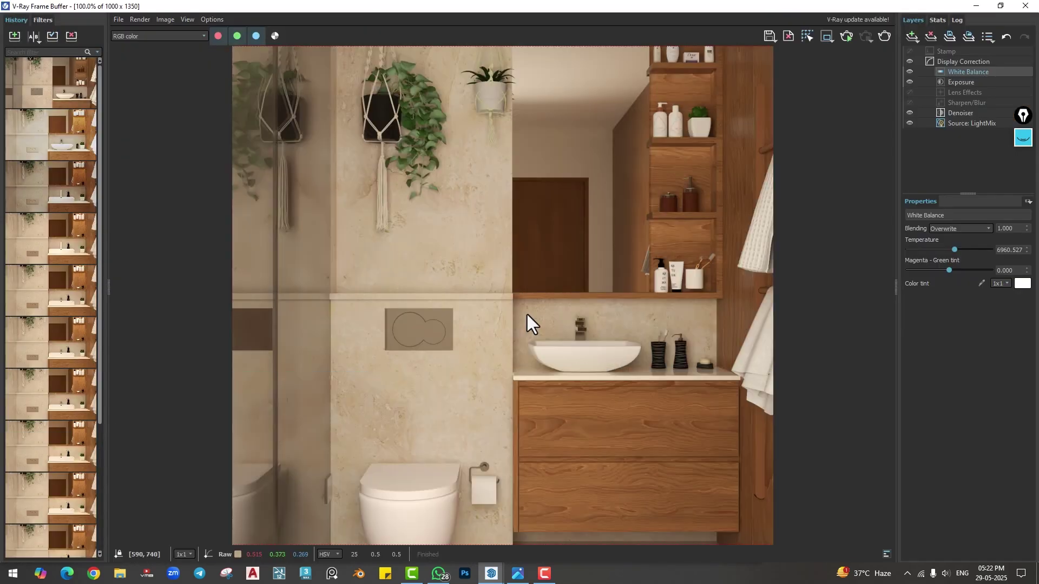
pyautogui.scroll(-2, 527, 314)
pyautogui.scroll(3, 476, 326)
pyautogui.scroll(-1, 476, 325)
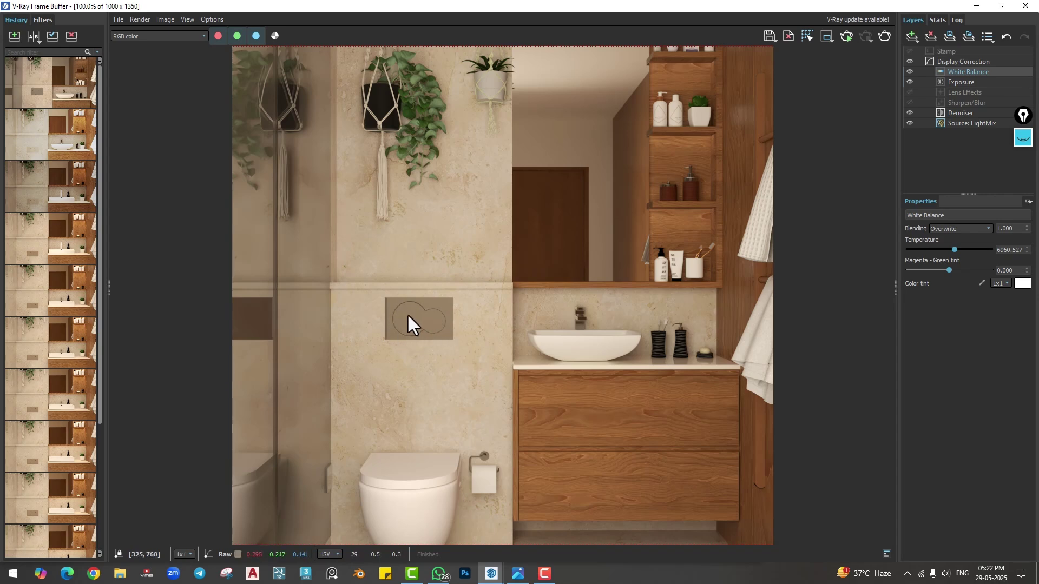
pyautogui.scroll(-1, 408, 315)
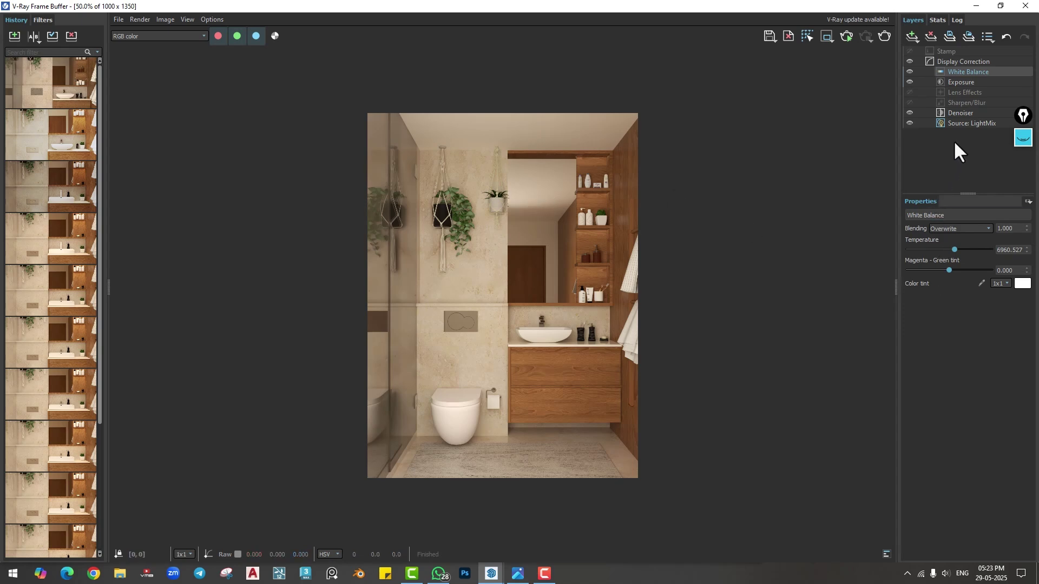
# - In the LightMix source, compare the image without Rectangle Light#1 and Sphere Light, and set Sphere Light to 0.195
pyautogui.click(962, 122)
pyautogui.click(906, 316)
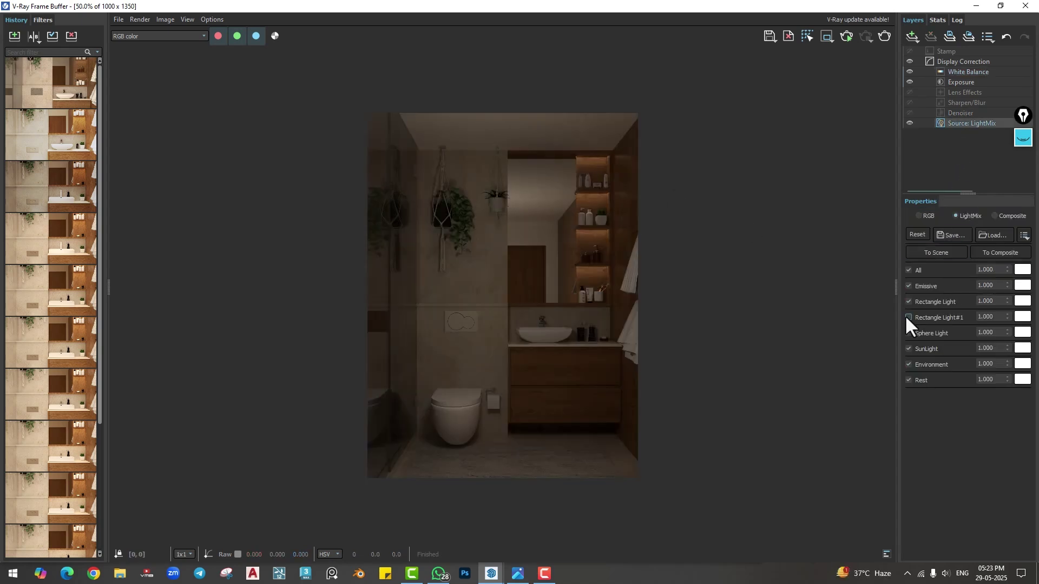
pyautogui.click(906, 316)
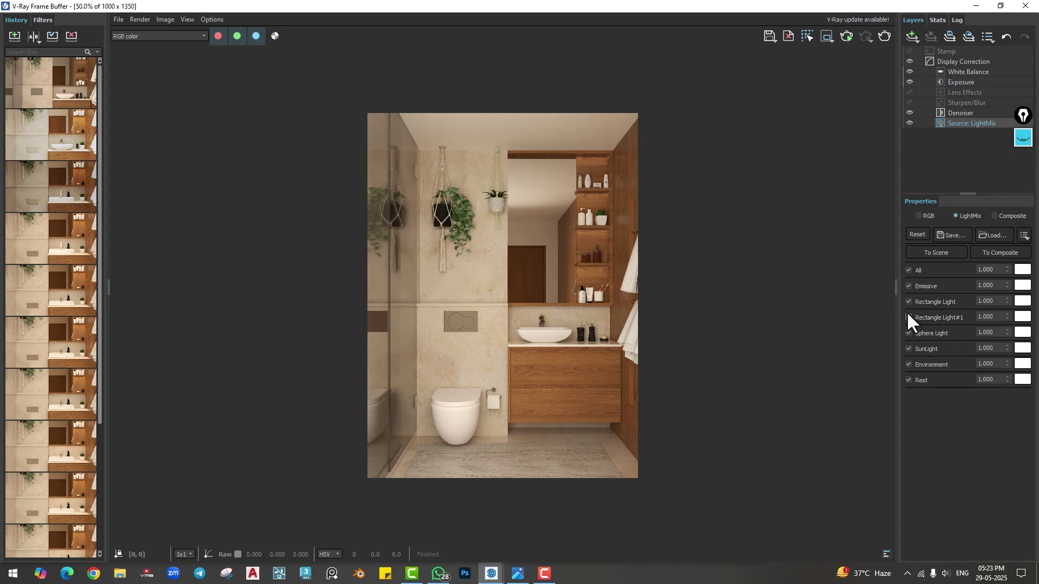
pyautogui.click(908, 333)
pyautogui.click(908, 332)
pyautogui.moveTo(1006, 333); pyautogui.dragTo(999, 430)
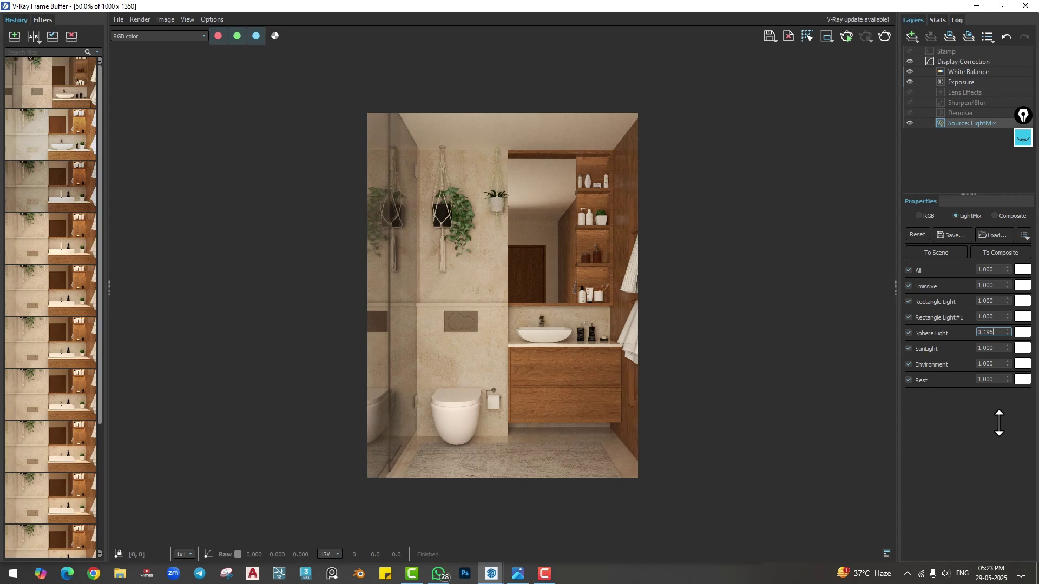
# - Check the Rectangle Light's contribution in the Light Mix and raise its intensity to 1.315
pyautogui.click(909, 301)
pyautogui.click(908, 301)
pyautogui.moveTo(1006, 301); pyautogui.dragTo(1021, 251)
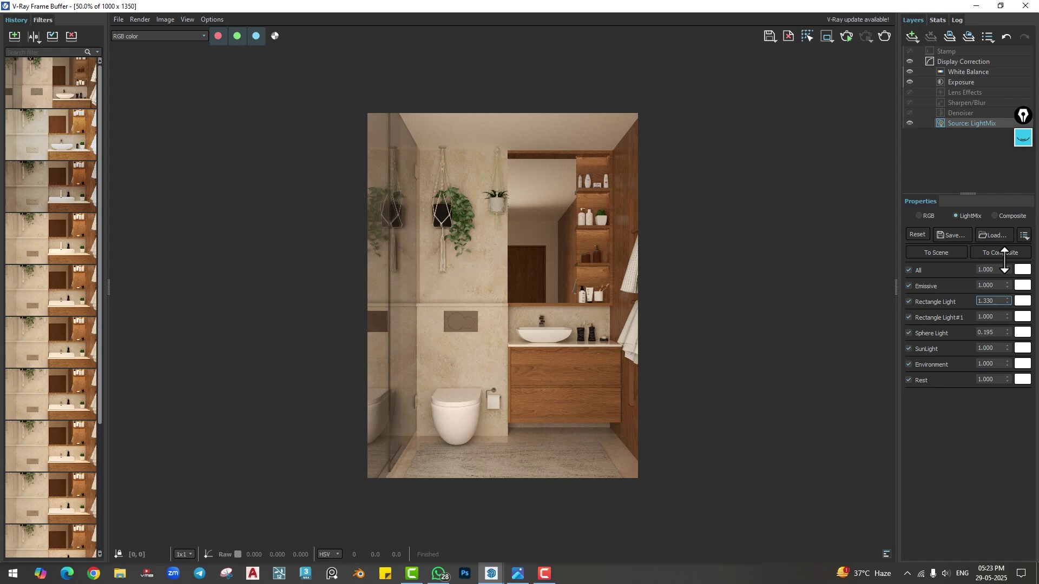
# - Try dimming Rectangle Light#1 to 0.780 and then 0.980, with Sphere Light at 0.363
pyautogui.click(918, 302)
pyautogui.click(918, 301)
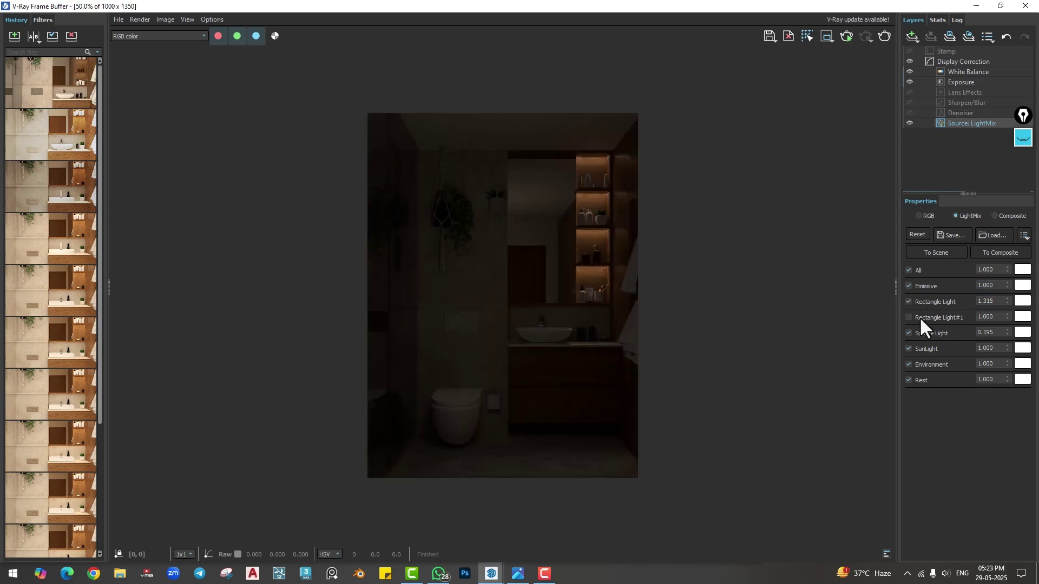
pyautogui.moveTo(1007, 316); pyautogui.dragTo(1004, 345)
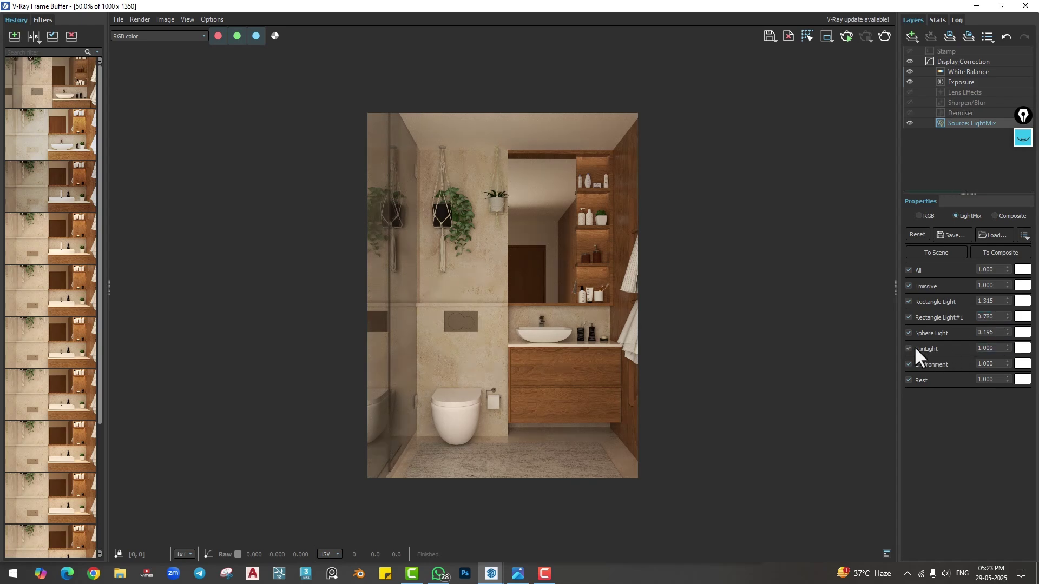
pyautogui.moveTo(1007, 332); pyautogui.dragTo(1001, 135)
pyautogui.moveTo(1007, 316)
pyautogui.mouseDown()
pyautogui.moveTo(1006, 292)
pyautogui.moveTo(1010, 310)
pyautogui.mouseUp()
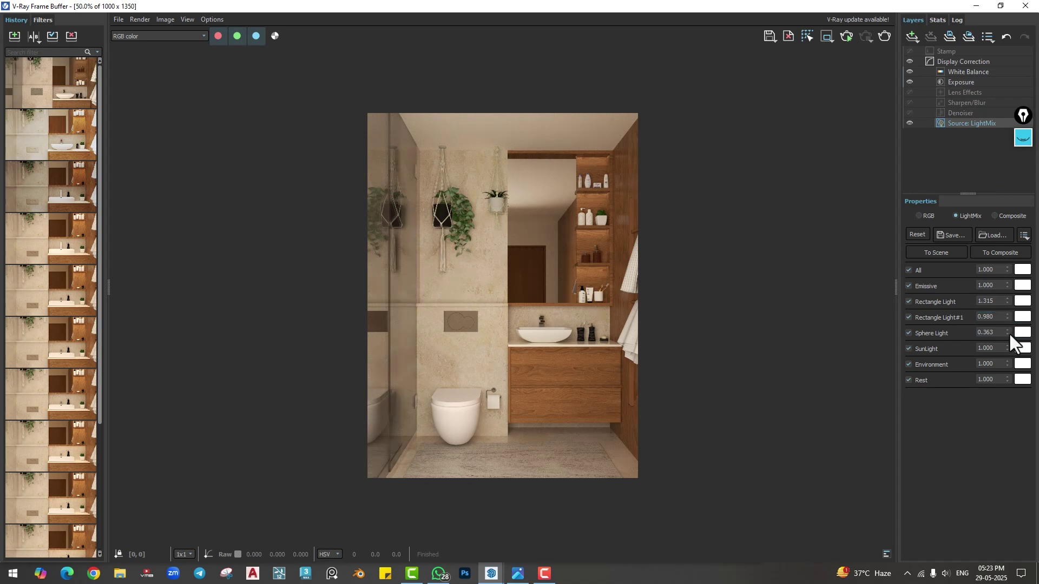
# - Reset the Sphere Light and Rectangle Light#1 intensities to 1.000 and close the frame buffer
pyautogui.rightClick(1007, 332)
pyautogui.rightClick(1007, 317)
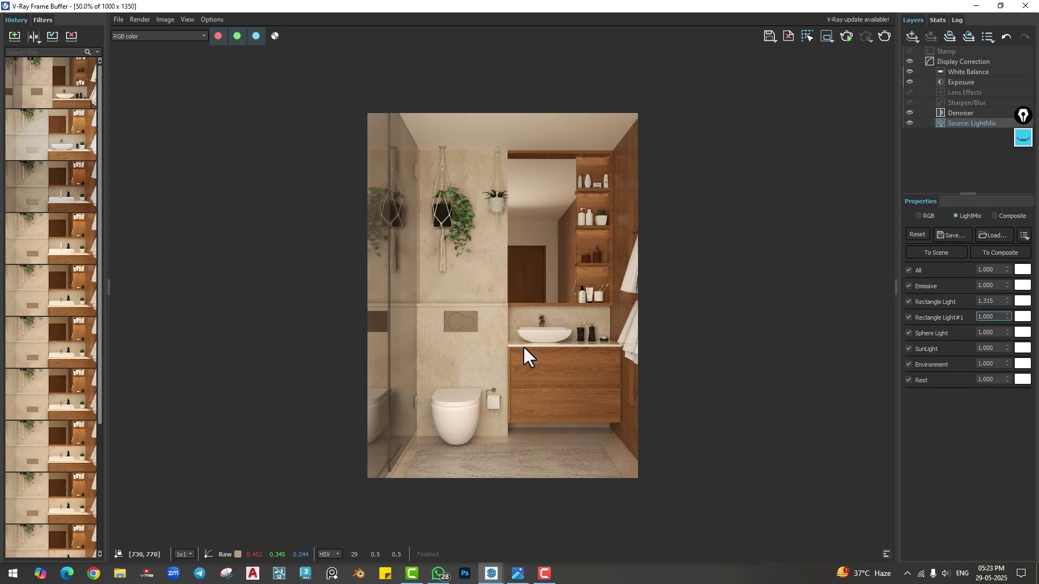
pyautogui.click(1025, 6)
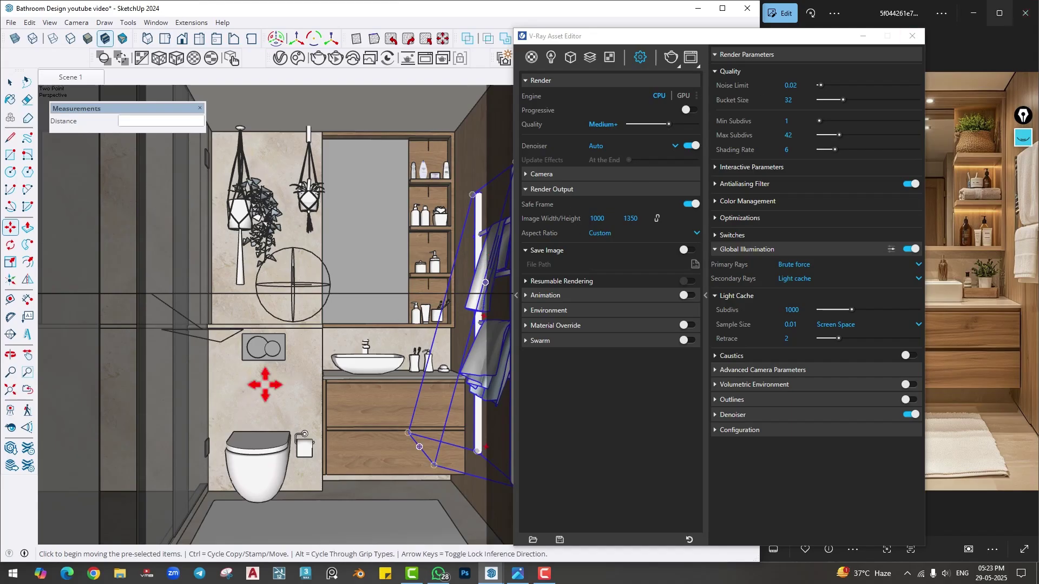
# - Sample the flush plate's material above the toilet and set its reflection glossiness to 1 and metalness to 0.39
pyautogui.click(10, 99)
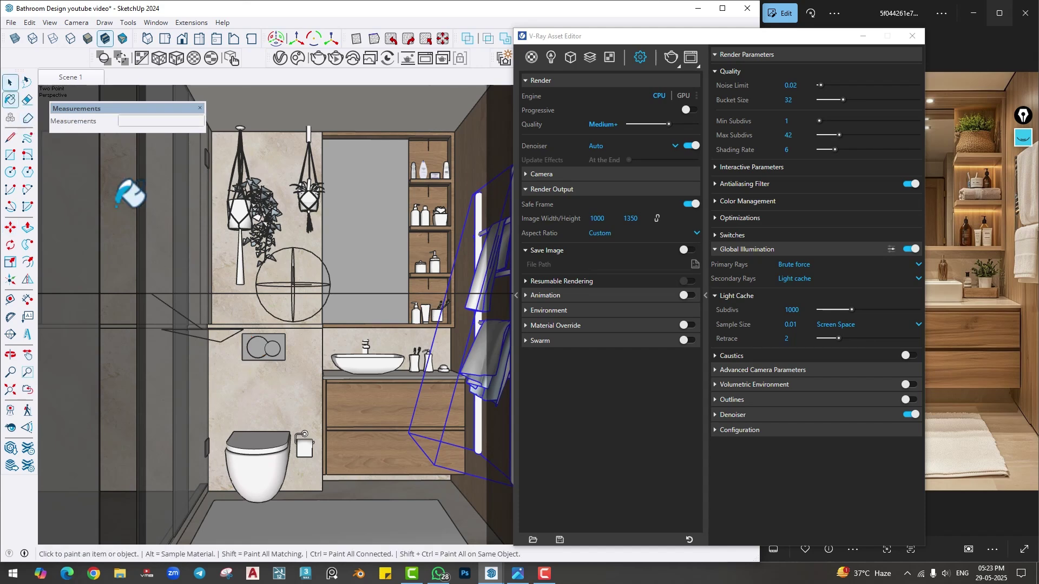
pyautogui.keyDown('alt'); pyautogui.click(260, 342); pyautogui.keyUp('alt')
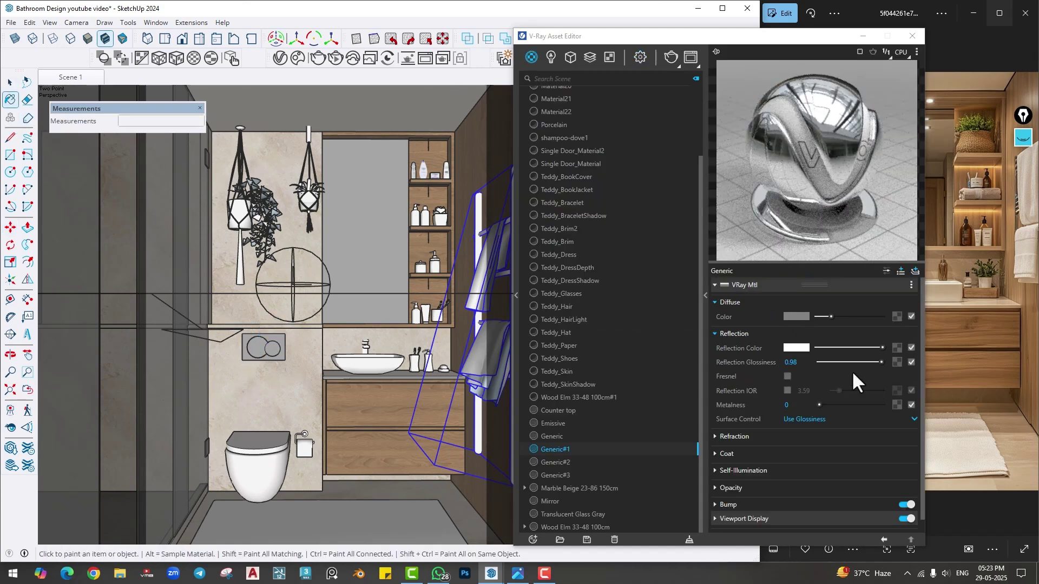
pyautogui.click(878, 359)
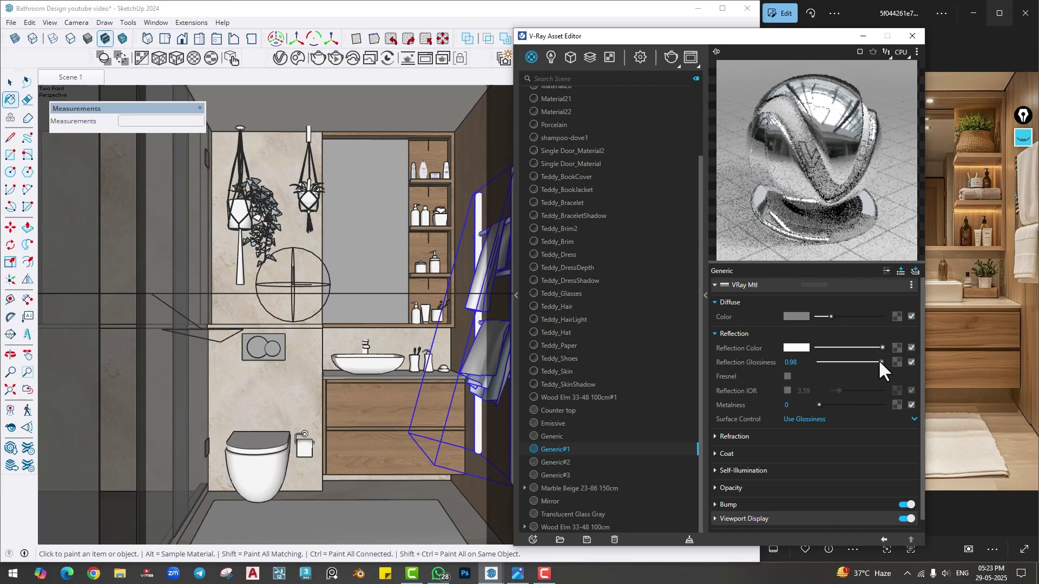
pyautogui.moveTo(877, 360); pyautogui.dragTo(891, 362)
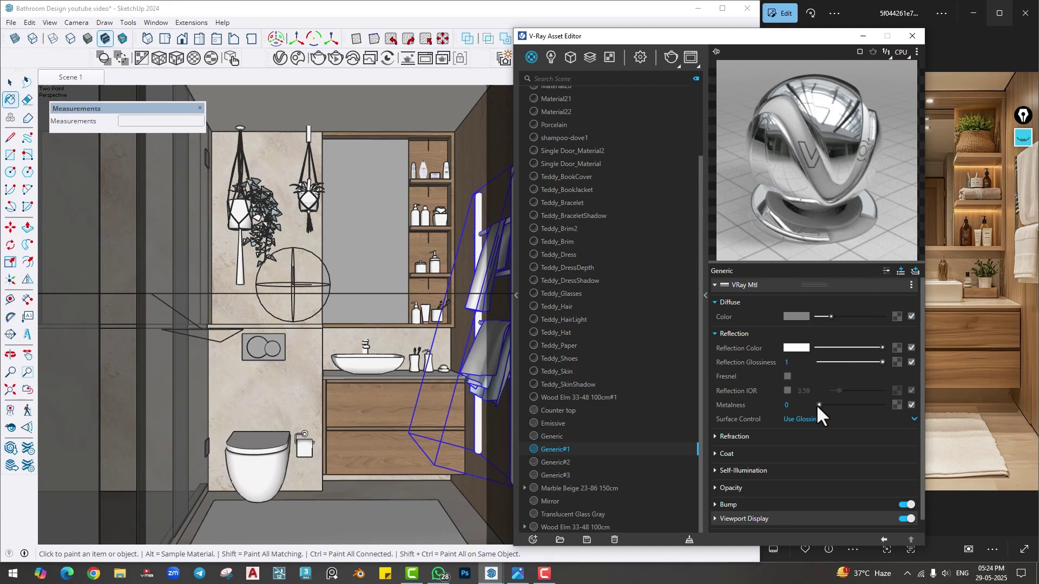
pyautogui.moveTo(819, 405); pyautogui.dragTo(843, 405)
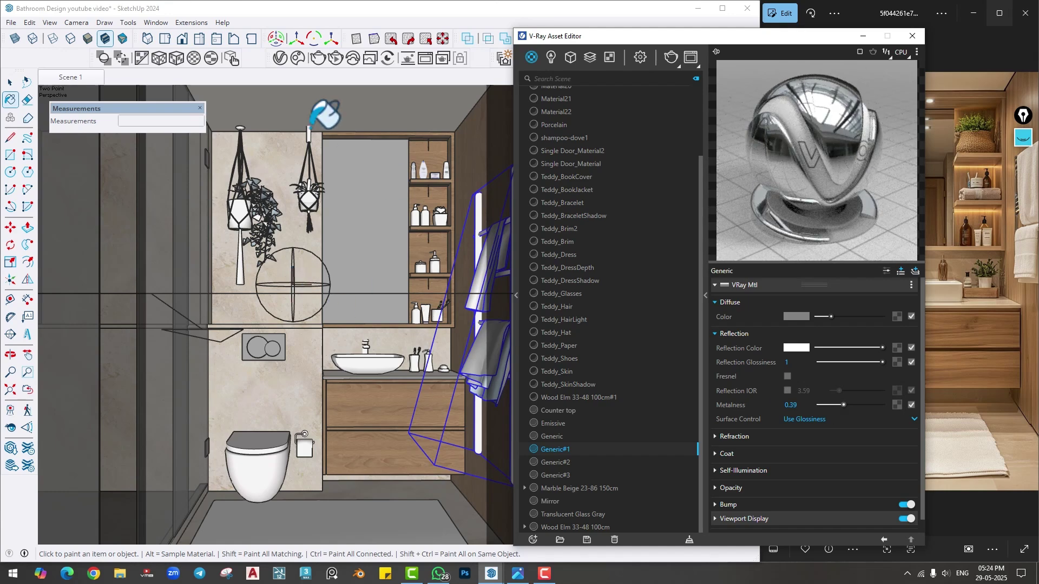
# - Recheck the render, sample the shower enclosure's glass material and lighten its diffuse color to near white
pyautogui.click(426, 58)
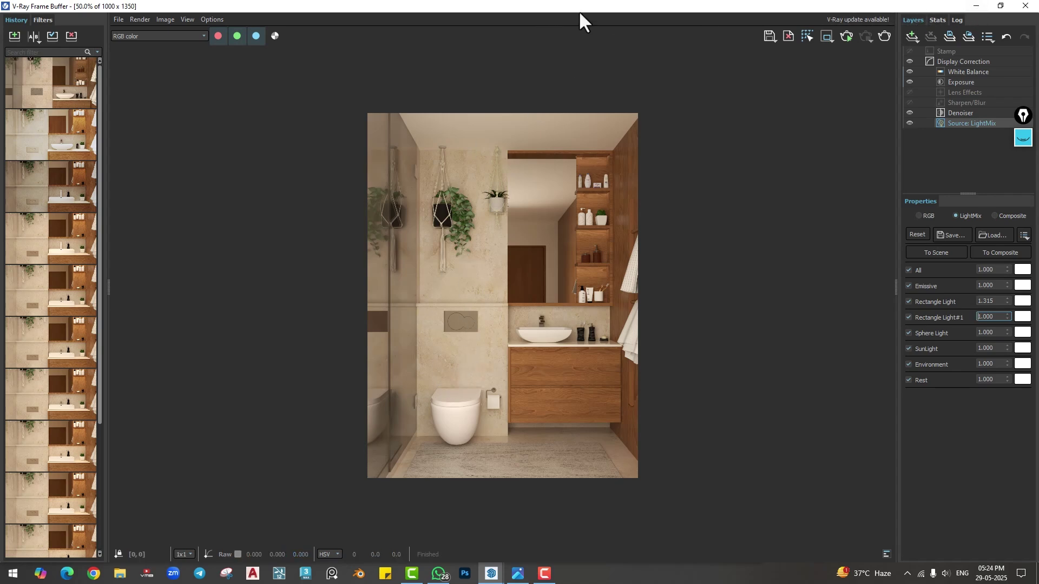
pyautogui.click(977, 6)
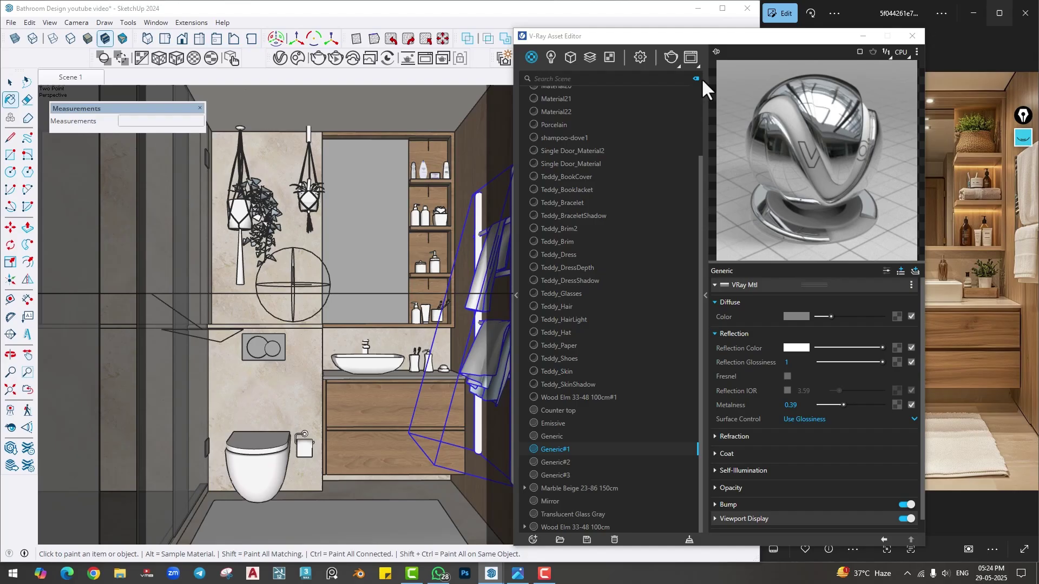
pyautogui.click(10, 99)
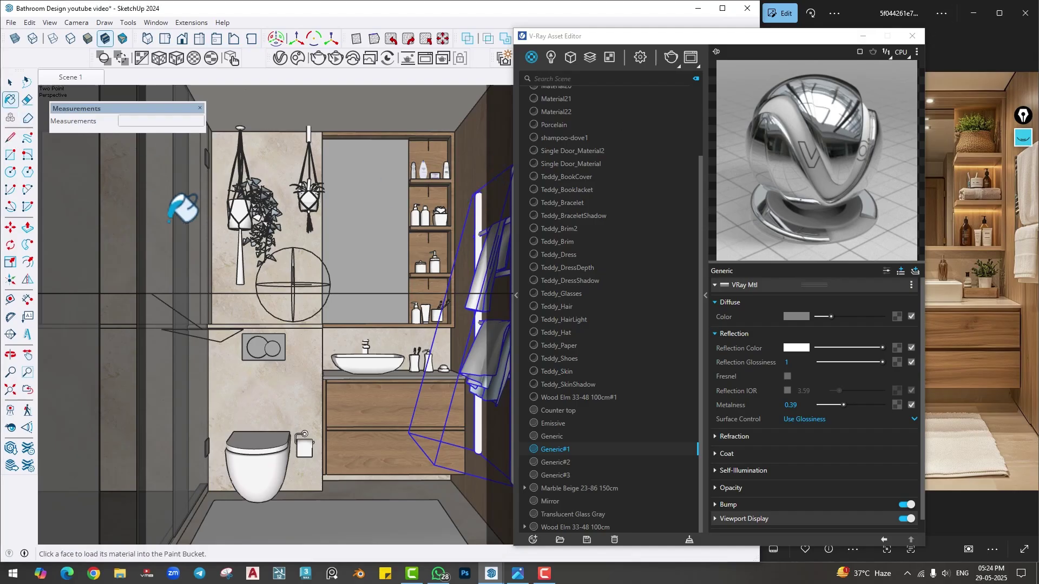
pyautogui.keyDown('alt'); pyautogui.click(184, 204); pyautogui.keyUp('alt')
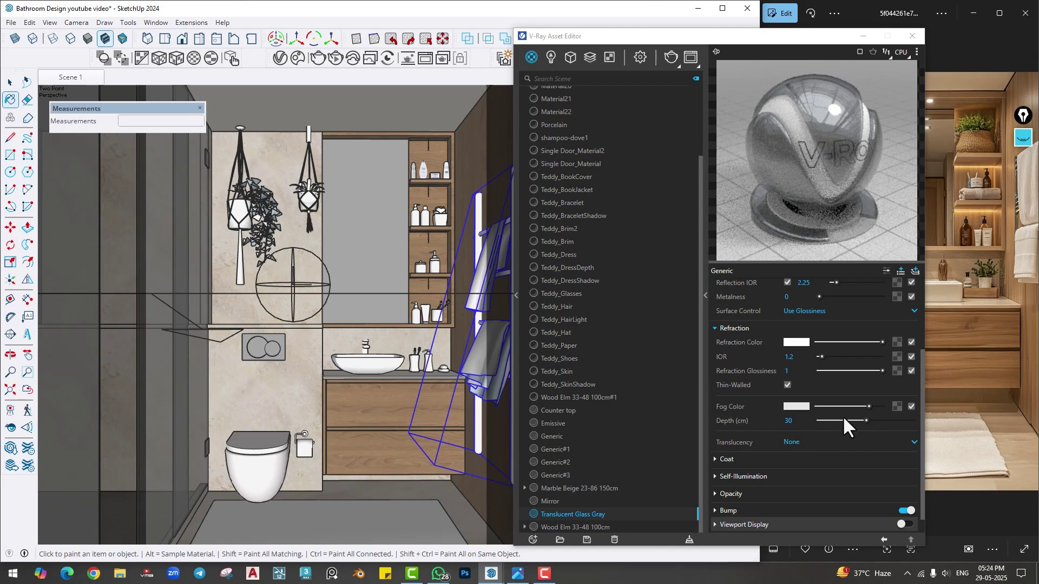
pyautogui.scroll(1, 756, 377)
pyautogui.scroll(5, 756, 377)
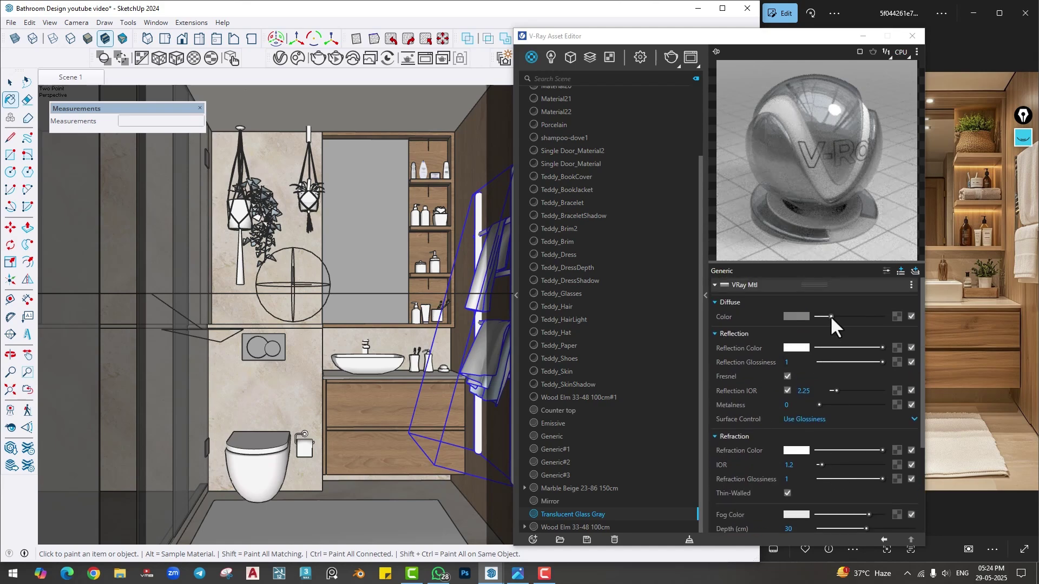
pyautogui.moveTo(830, 316); pyautogui.dragTo(875, 316)
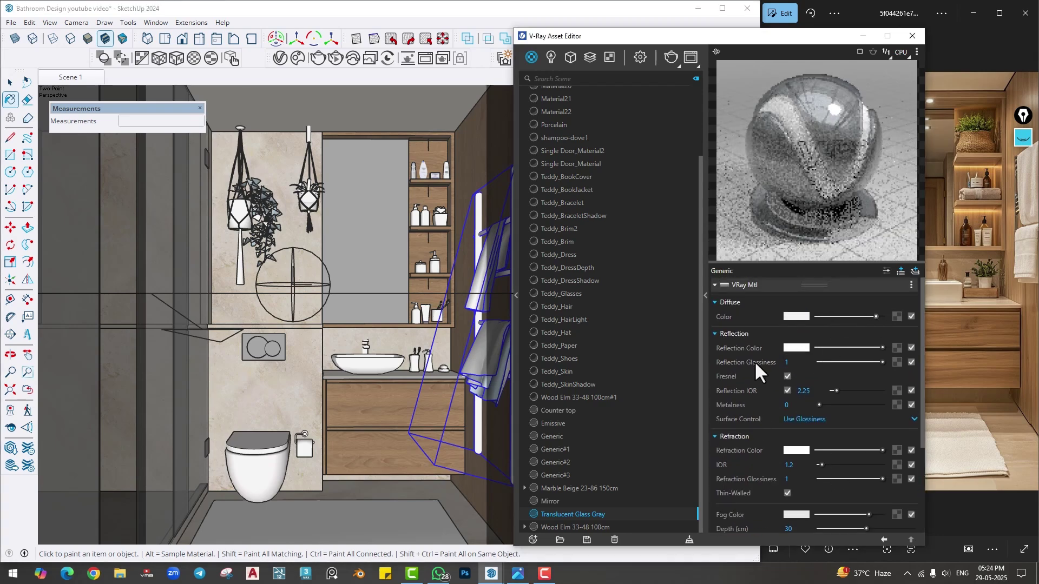
# - Set the reflection IOR of the Translucent Glass Gray material to 2
pyautogui.scroll(-5, 754, 361)
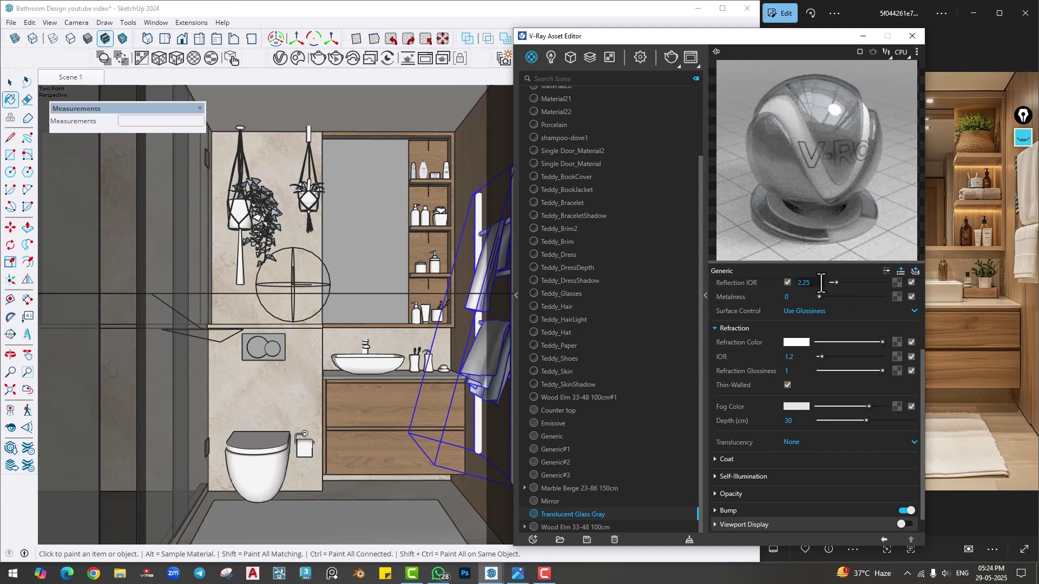
pyautogui.click(754, 287)
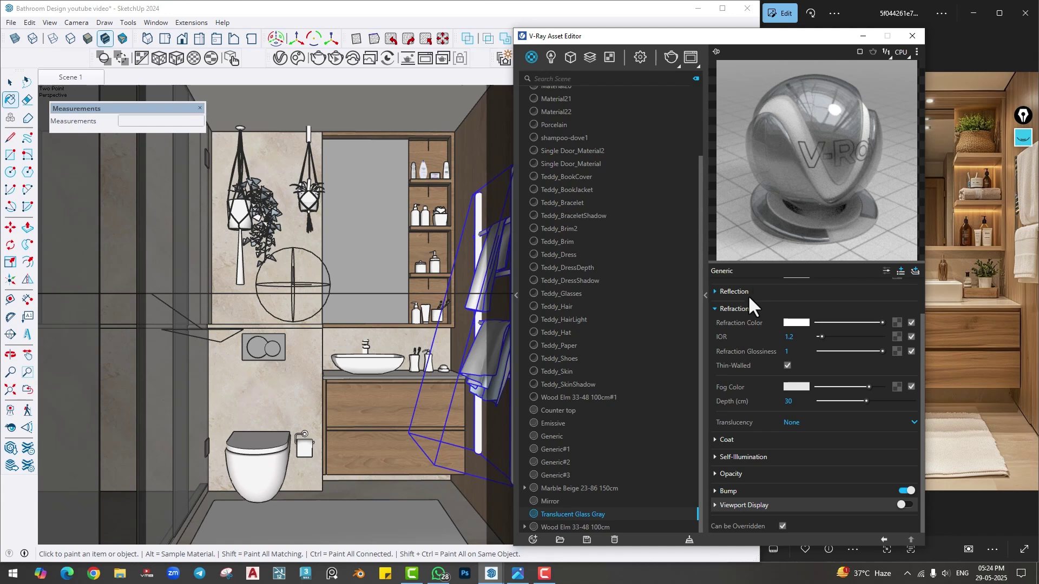
pyautogui.scroll(2, 801, 337)
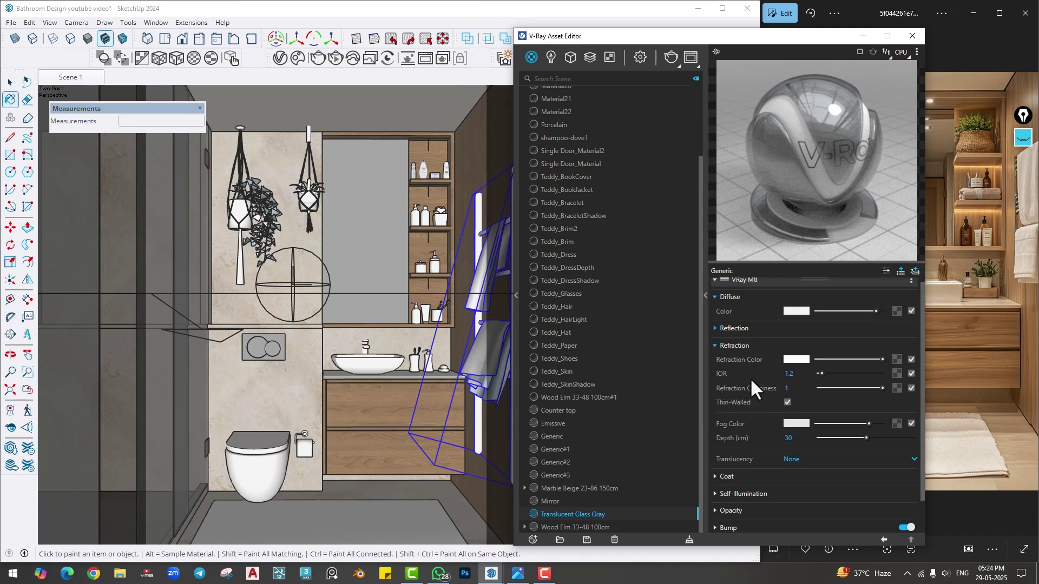
pyautogui.click(739, 333)
pyautogui.click(807, 390)
pyautogui.write('2')
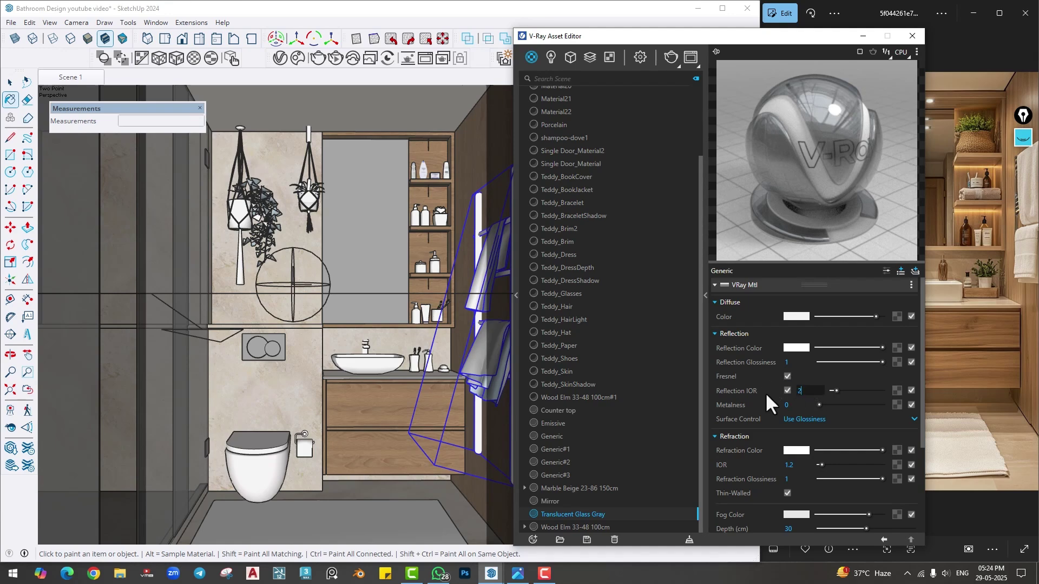
pyautogui.press('Return')
# - Lighten the glass material's fog color to near white and raise its fog depth to 37.38 cm
pyautogui.scroll(-5, 749, 423)
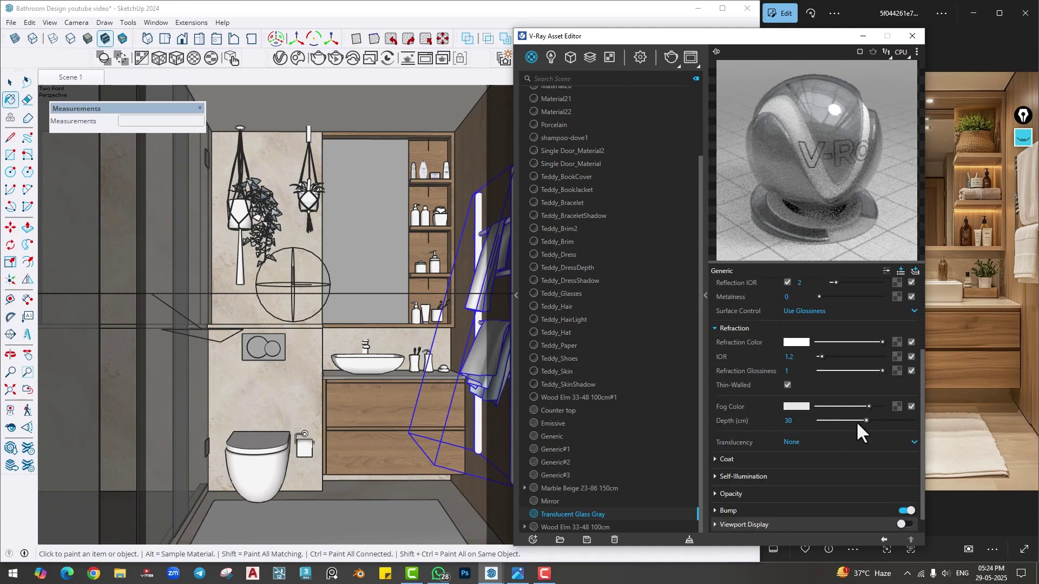
pyautogui.moveTo(868, 406); pyautogui.dragTo(878, 406)
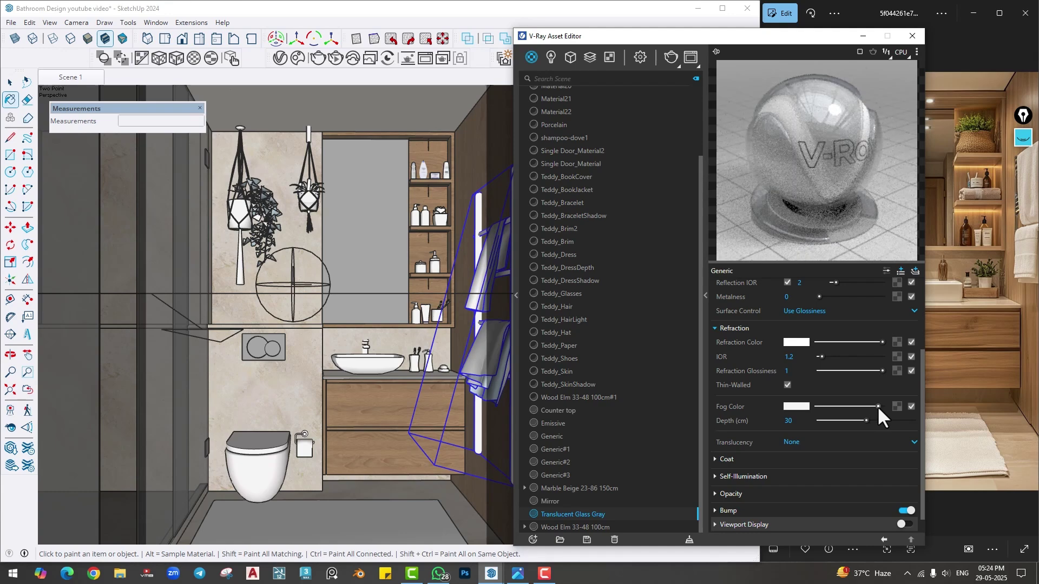
pyautogui.moveTo(866, 420); pyautogui.dragTo(877, 420)
pyautogui.click(370, 58)
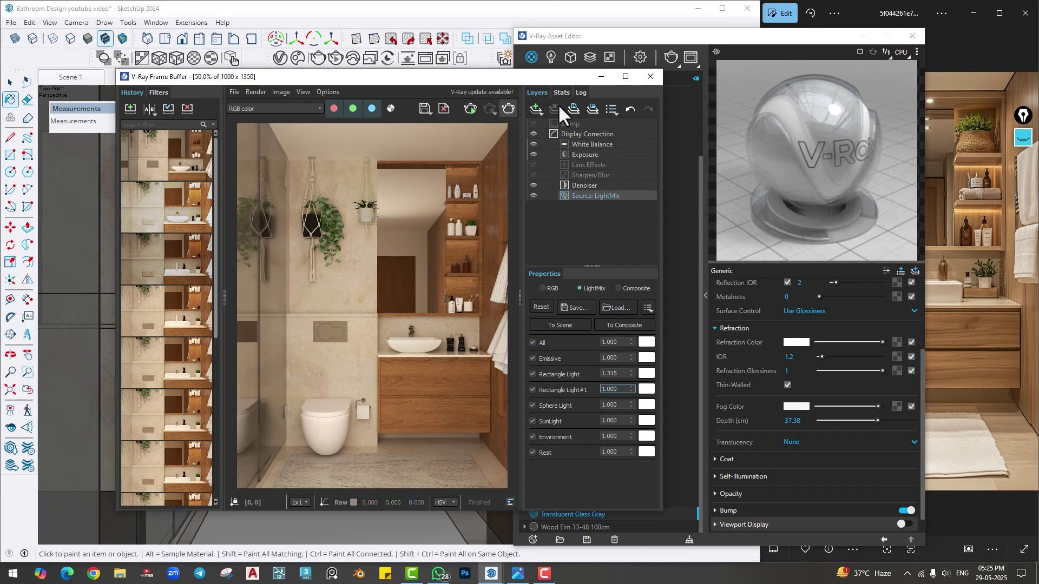
pyautogui.click(595, 76)
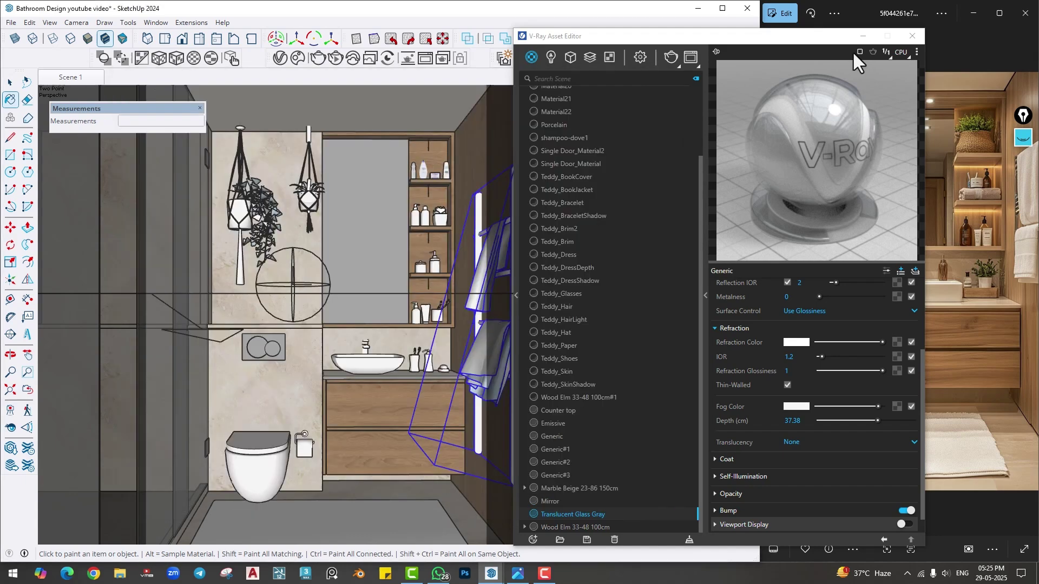
# - Move Rectangle Light#1 about 8 9/16" across the bathroom toward the shower enclosure
pyautogui.click(863, 35)
pyautogui.moveTo(427, 373); pyautogui.dragTo(262, 364, button='middle')
pyautogui.click(400, 349)
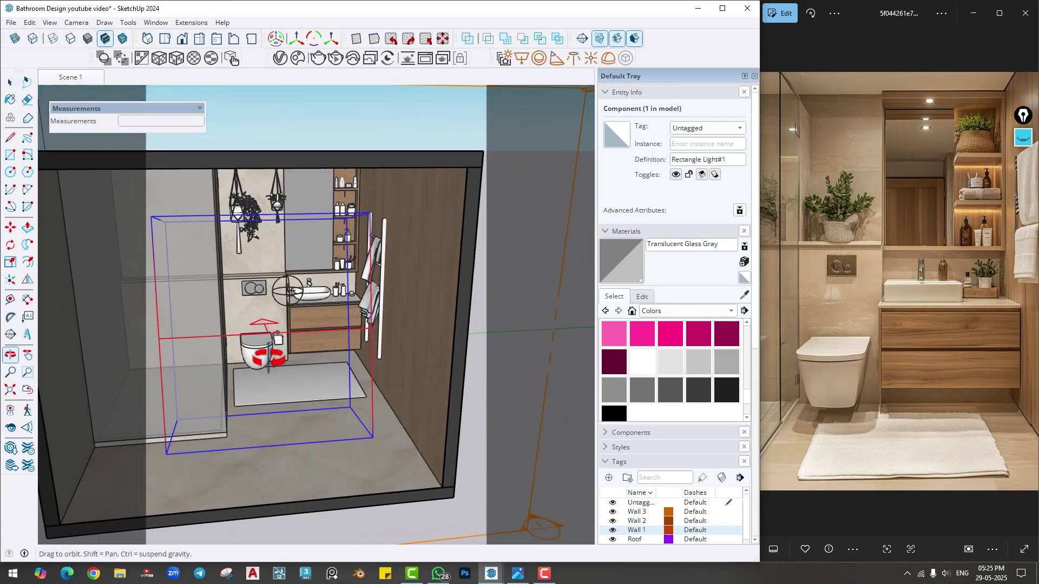
pyautogui.press('m')
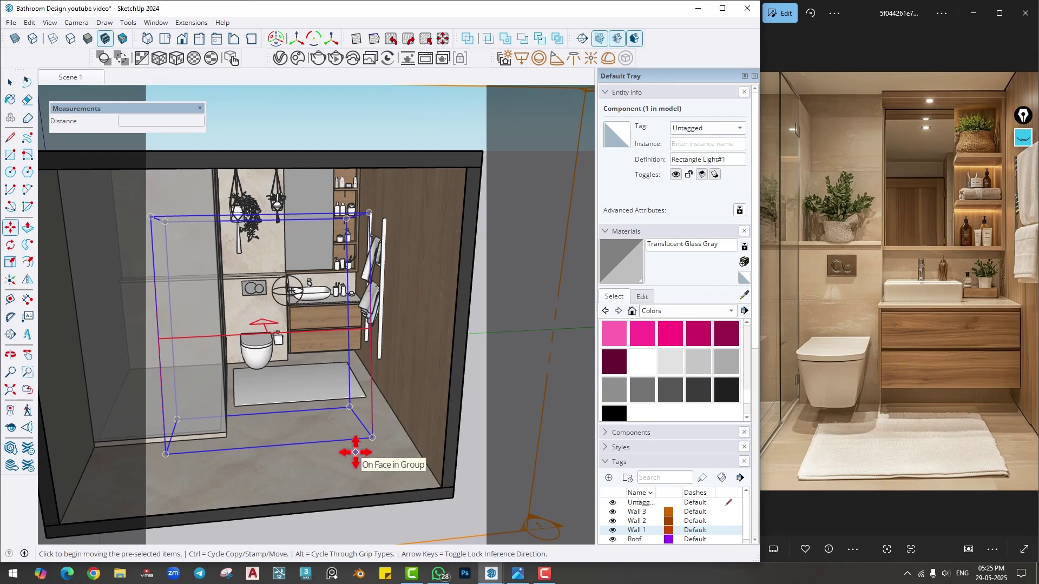
pyautogui.click(353, 447)
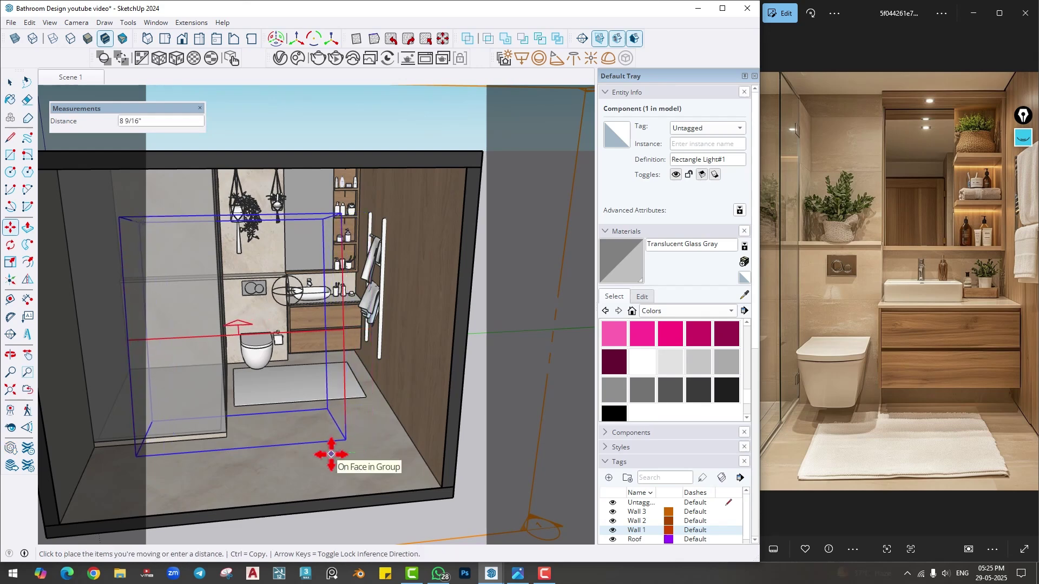
pyautogui.click(331, 454)
# - Rotate Rectangle Light#1 by about 15° around its lower corner and shift it about 2 11/16" further toward the shower
pyautogui.press('q')
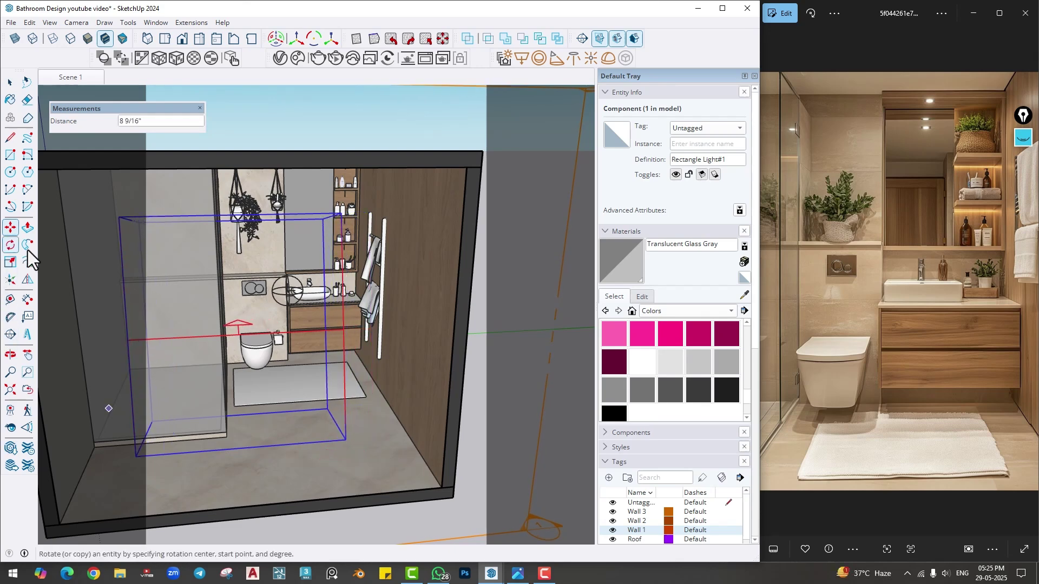
pyautogui.click(345, 440)
pyautogui.click(285, 444)
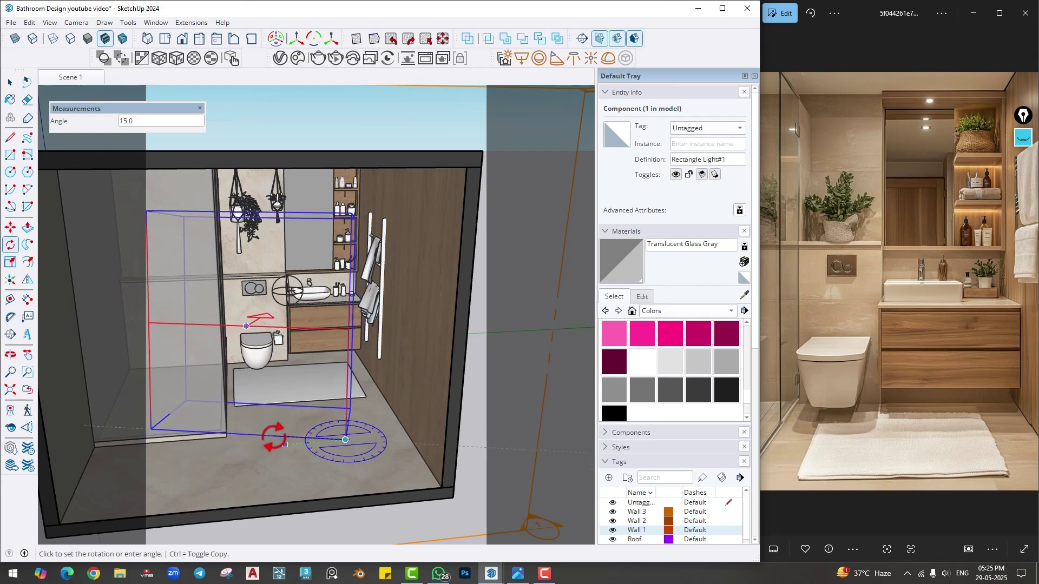
pyautogui.press('m')
pyautogui.click(328, 455)
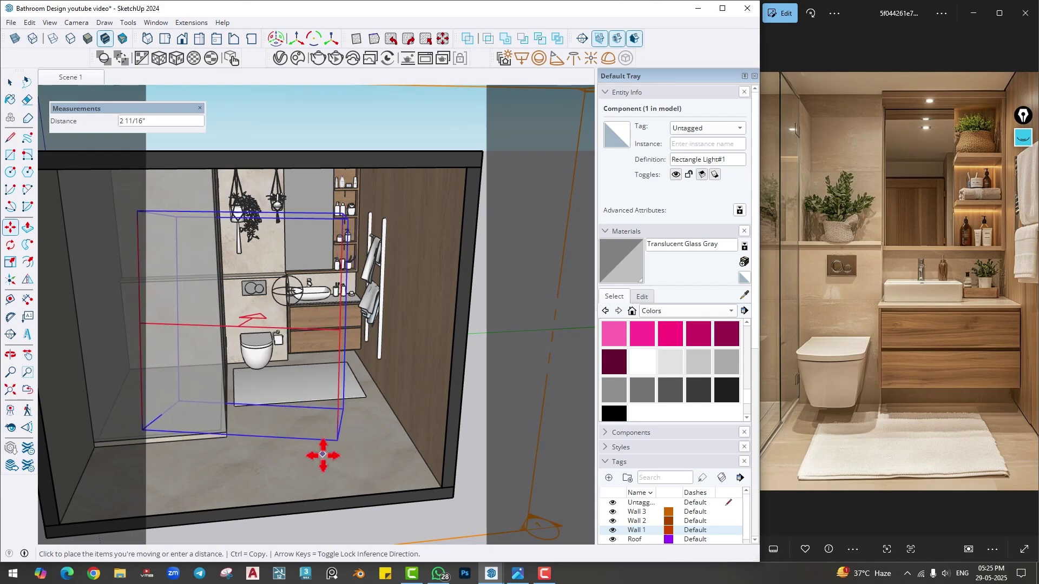
pyautogui.click(323, 455)
# - Nudge Rectangle Light#1 slightly toward the room's open front and return to the Scene 1 camera view
pyautogui.moveTo(323, 454); pyautogui.dragTo(173, 460, button='middle')
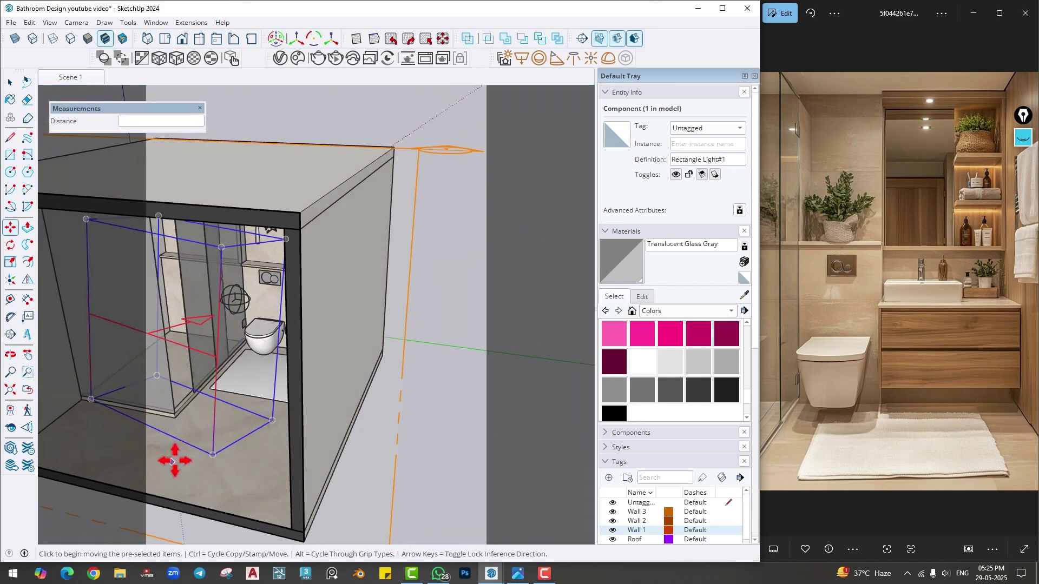
pyautogui.click(174, 461)
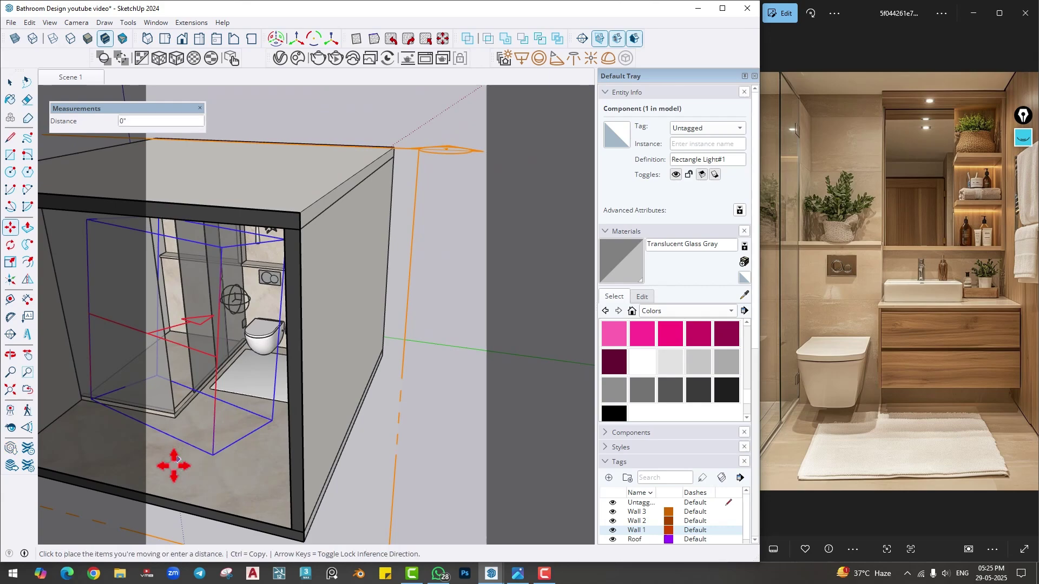
pyautogui.click(170, 476)
pyautogui.moveTo(169, 476); pyautogui.dragTo(312, 427, button='middle')
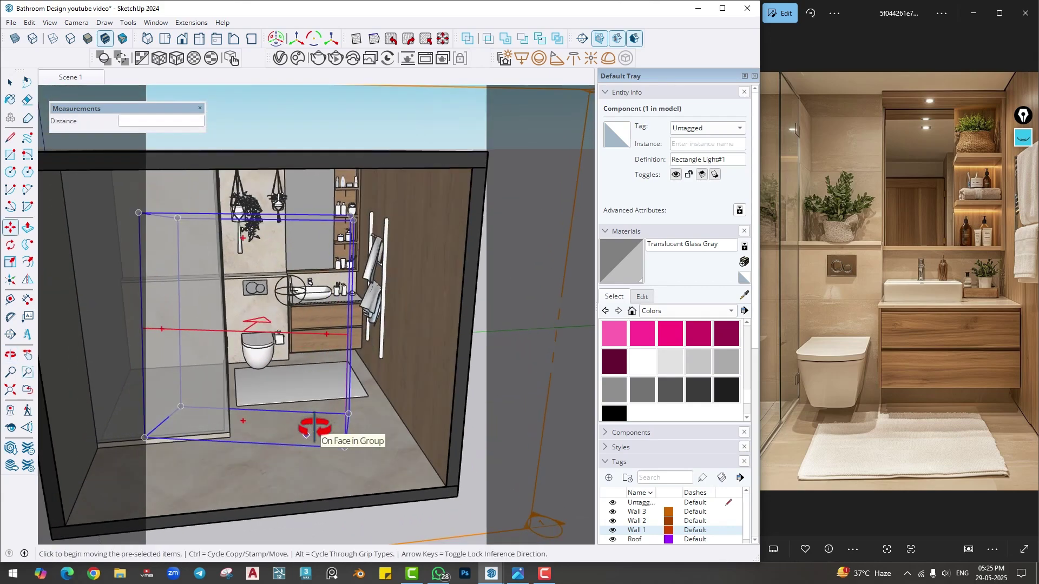
pyautogui.click(59, 79)
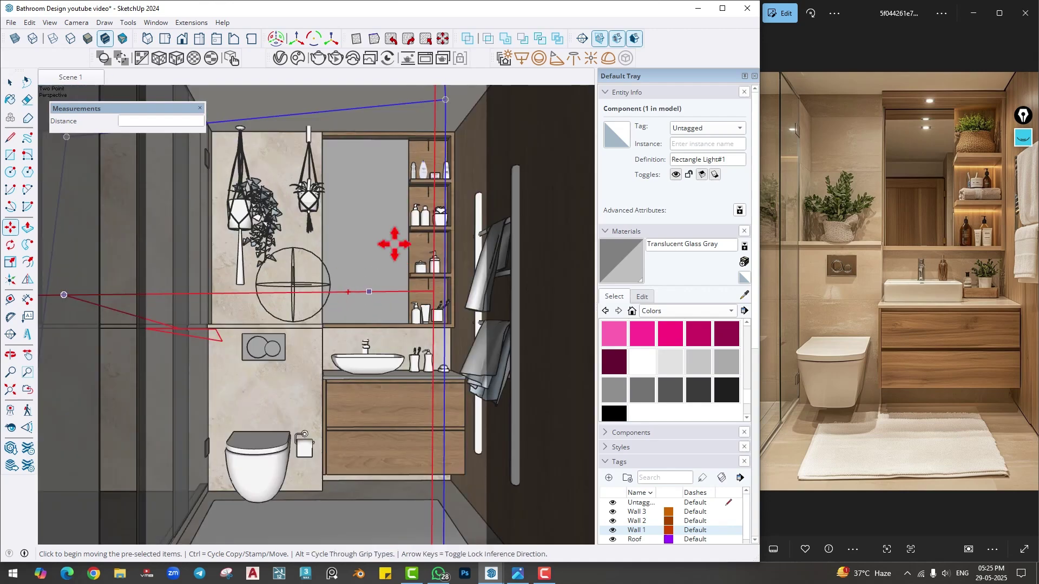
# - Sample the ceiling's material and warm its diffuse color to a temperature of 5500 K
pyautogui.click(425, 57)
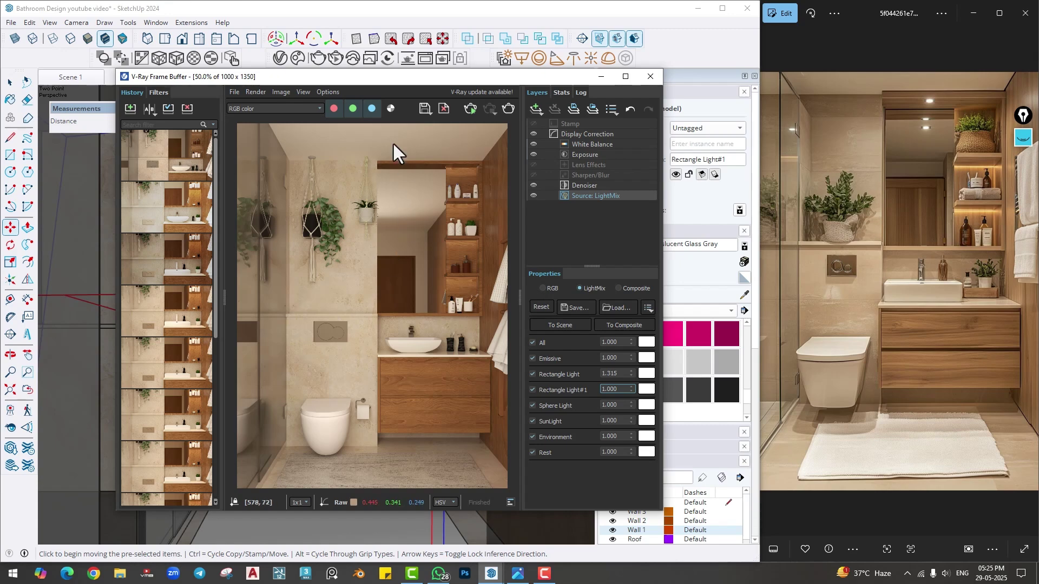
pyautogui.click(279, 58)
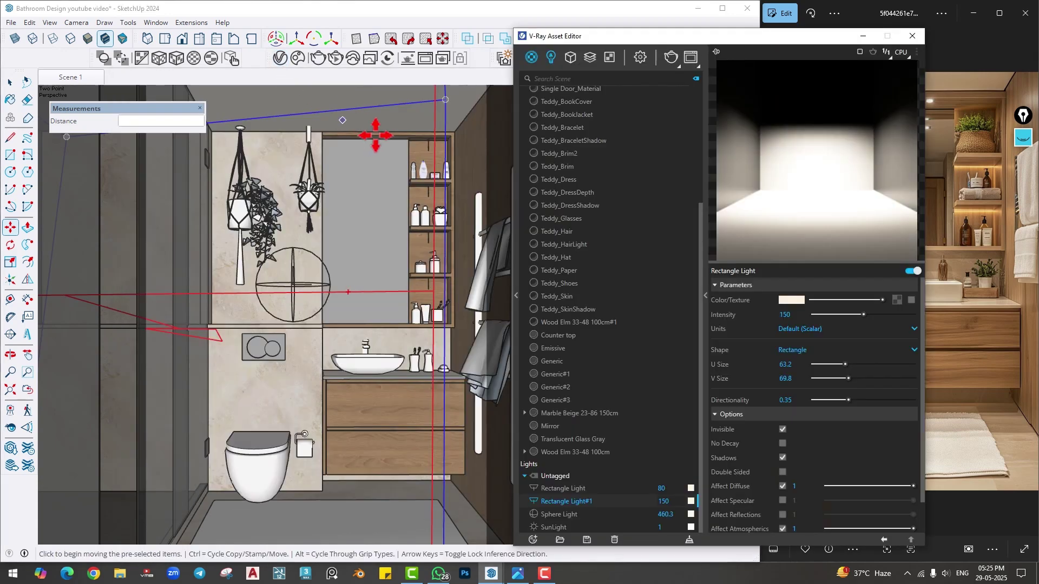
pyautogui.click(10, 99)
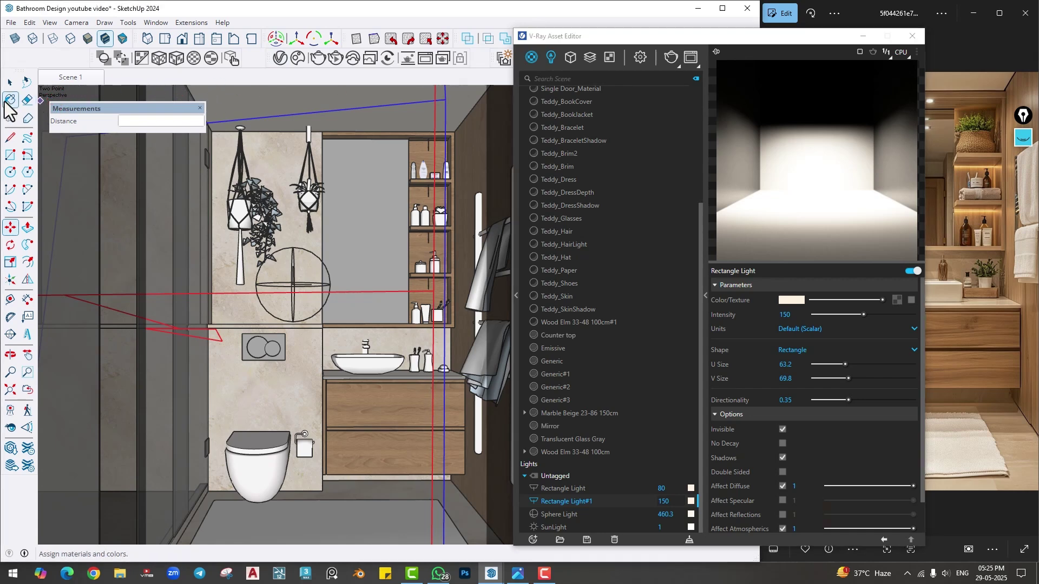
pyautogui.keyDown('alt'); pyautogui.click(230, 115); pyautogui.keyUp('alt')
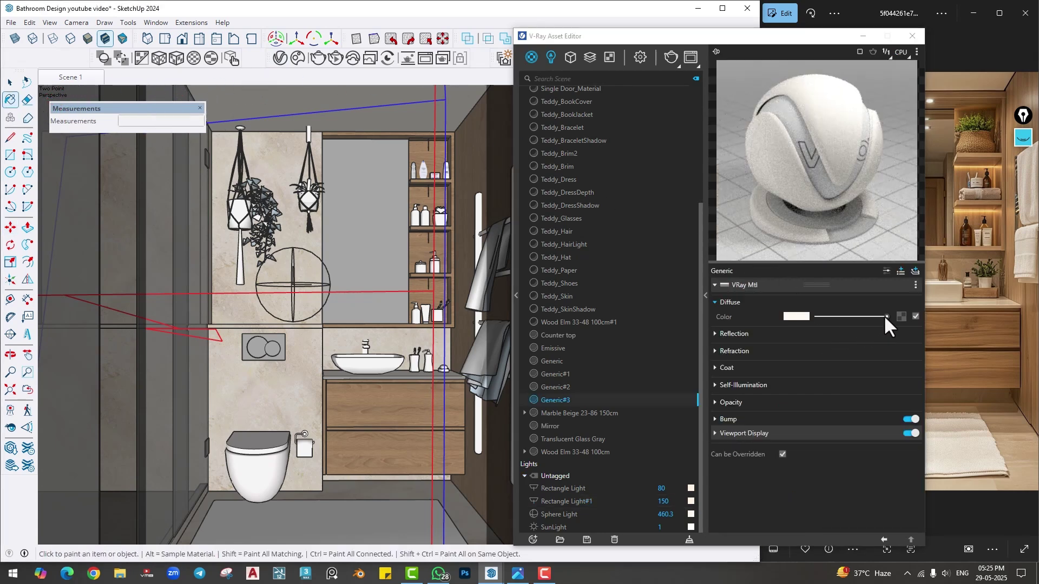
pyautogui.click(800, 317)
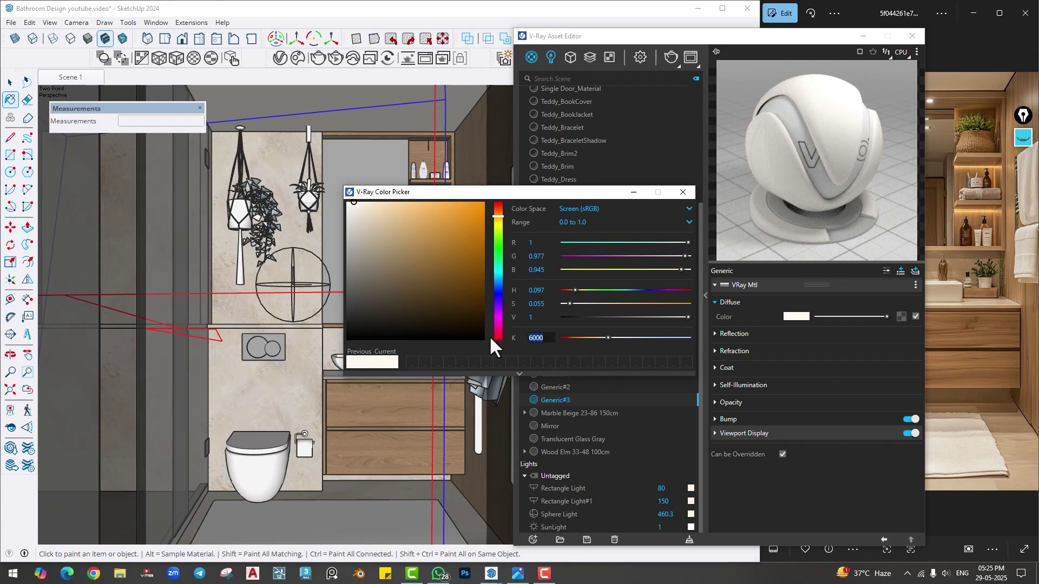
pyautogui.write('5500')
pyautogui.press('Return')
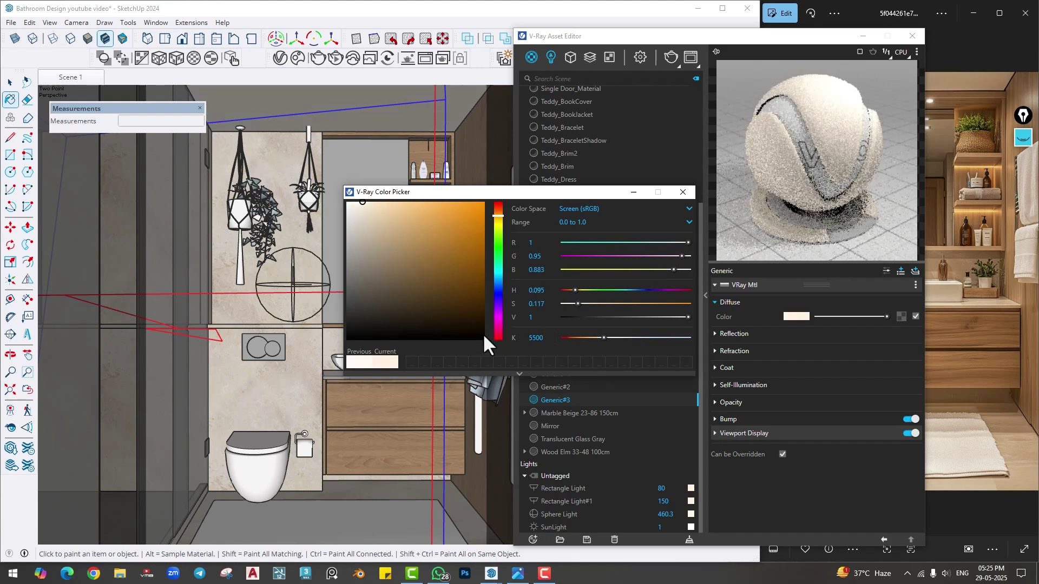
pyautogui.click(683, 191)
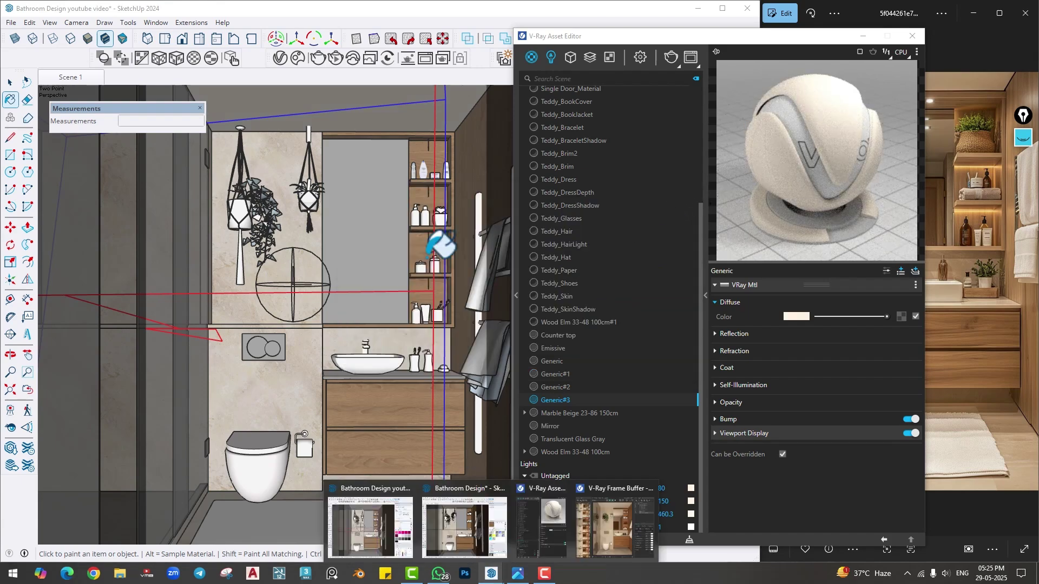
# - Recheck the render and set the intensity of the shelf niche's Rectangle Light to 100
pyautogui.click(425, 59)
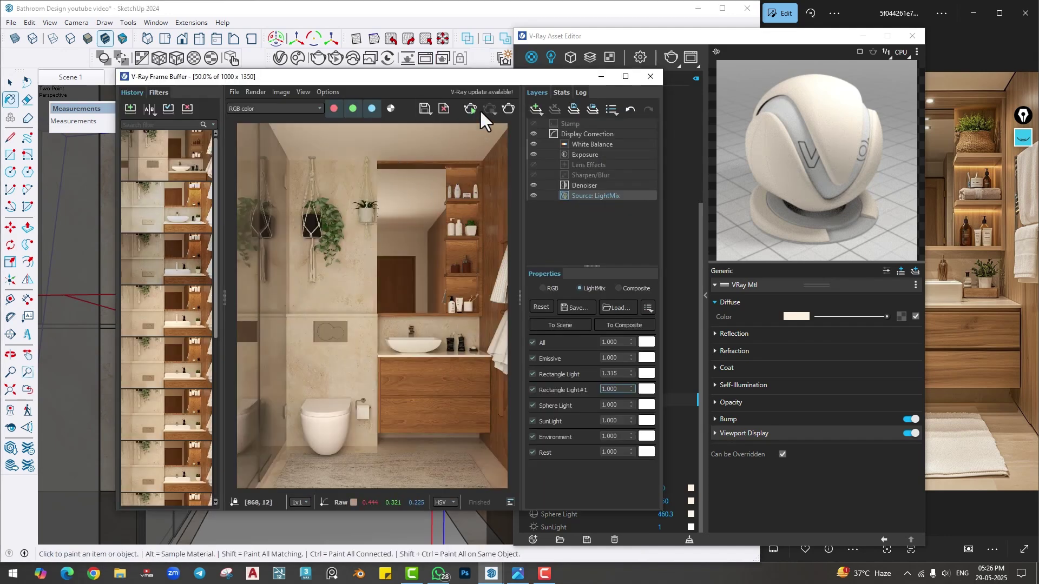
pyautogui.moveTo(433, 76); pyautogui.dragTo(312, 168)
pyautogui.click(9, 82)
pyautogui.click(478, 168)
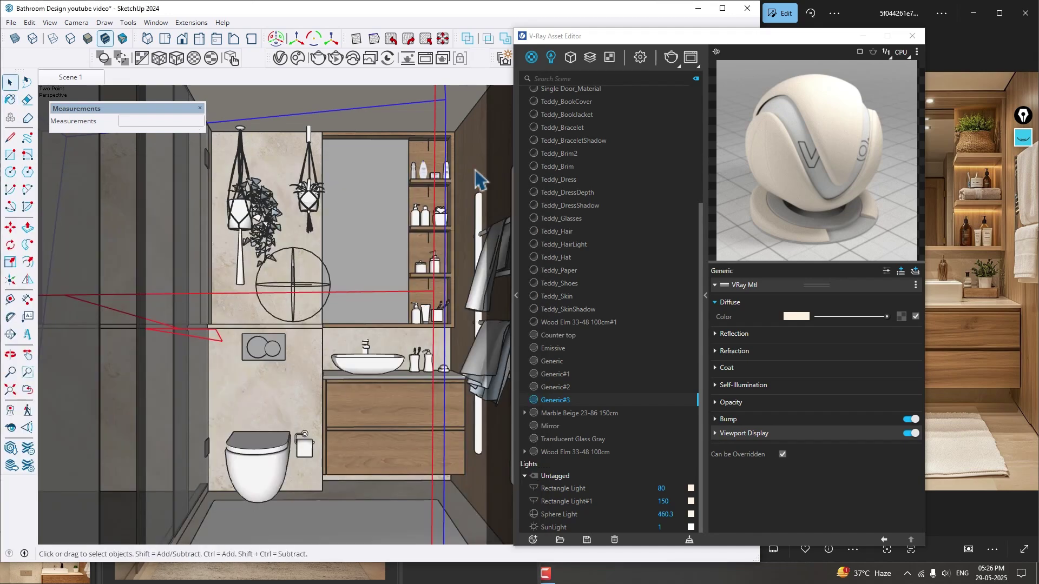
pyautogui.click(430, 152)
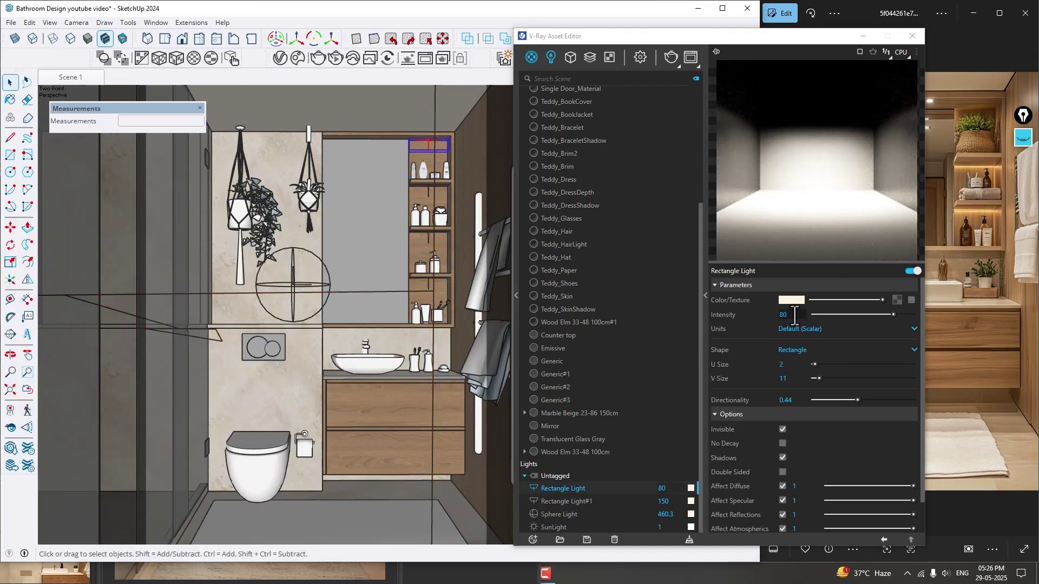
pyautogui.write('100')
pyautogui.press('Return')
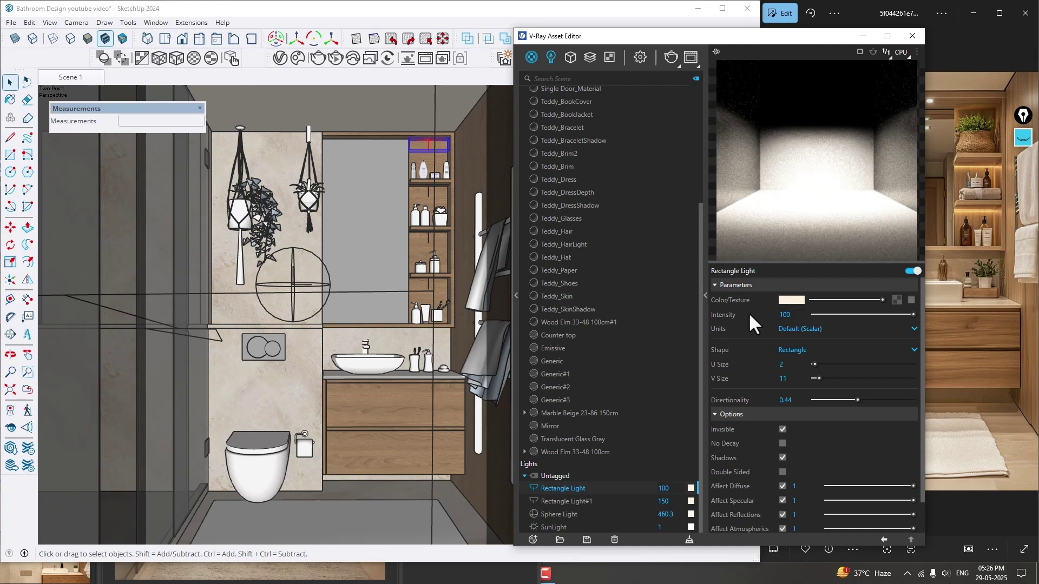
# - Inspect the shelves, basin and vanity in the existing render up close
pyautogui.click(426, 57)
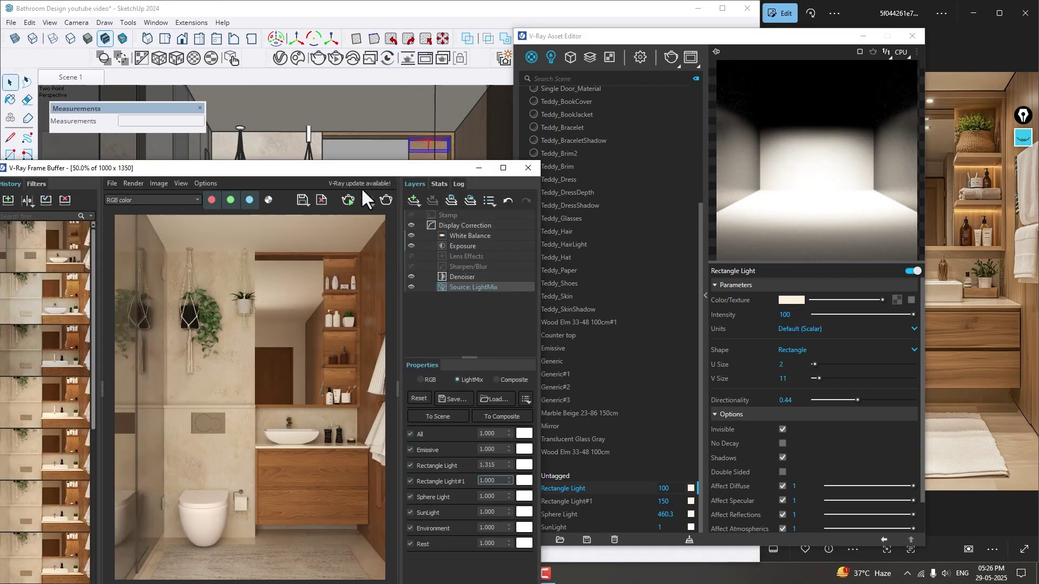
pyautogui.moveTo(351, 168); pyautogui.dragTo(396, 49)
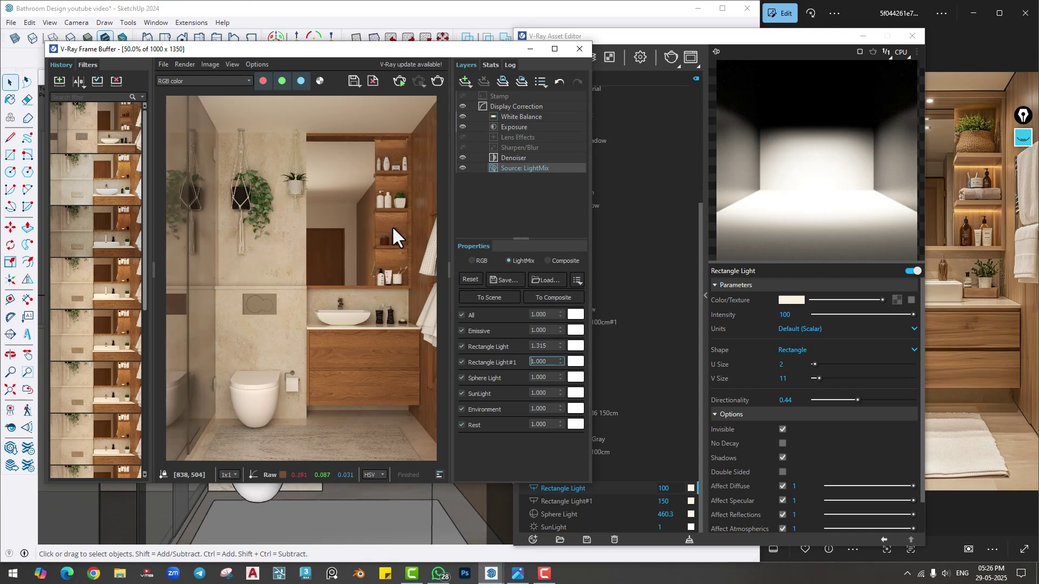
pyautogui.scroll(1, 389, 163)
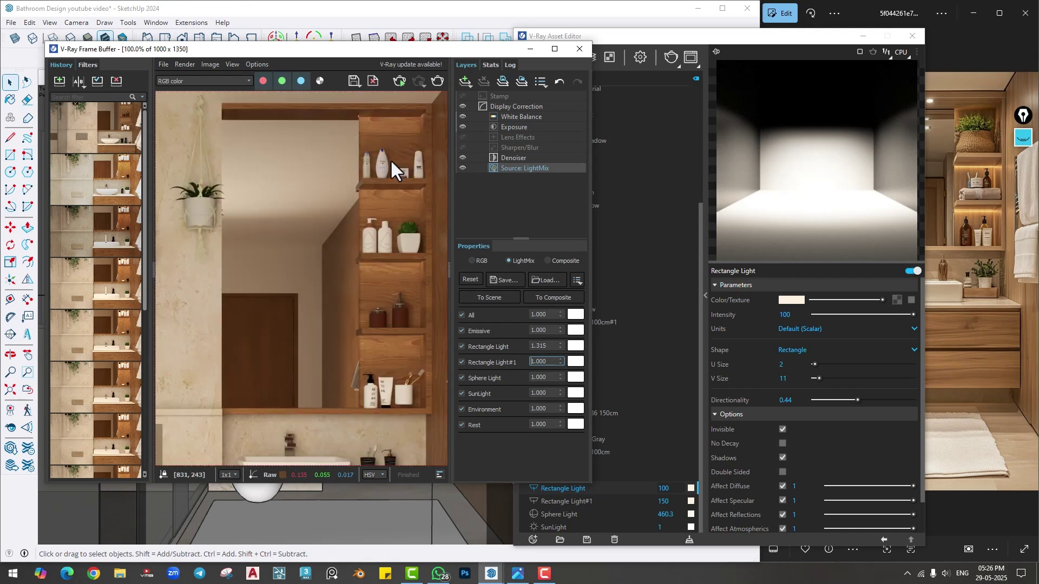
pyautogui.moveTo(408, 262); pyautogui.dragTo(378, 179, button='middle')
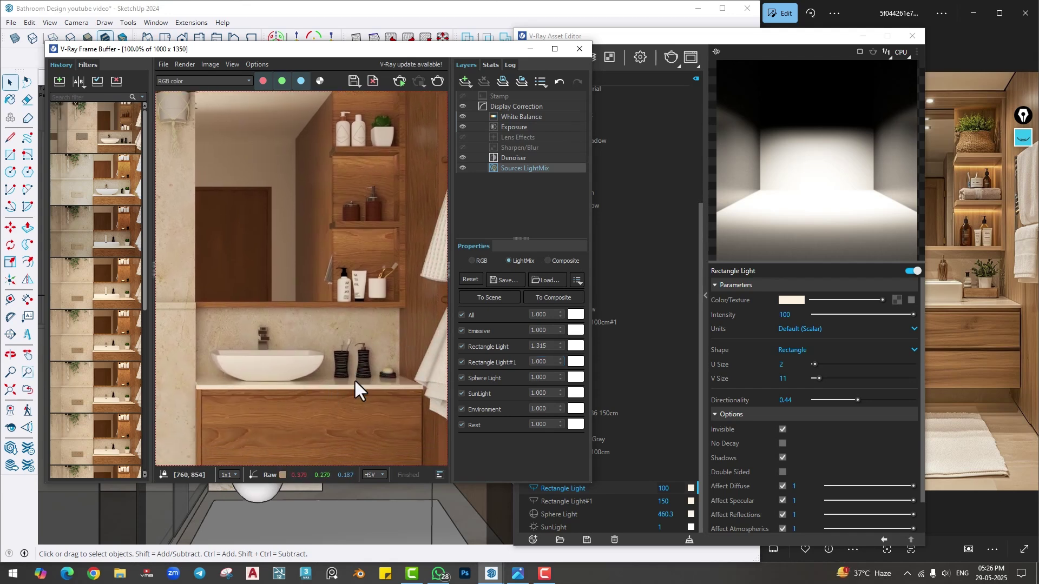
pyautogui.moveTo(365, 378); pyautogui.dragTo(255, 343, button='middle')
pyautogui.scroll(3, 347, 373)
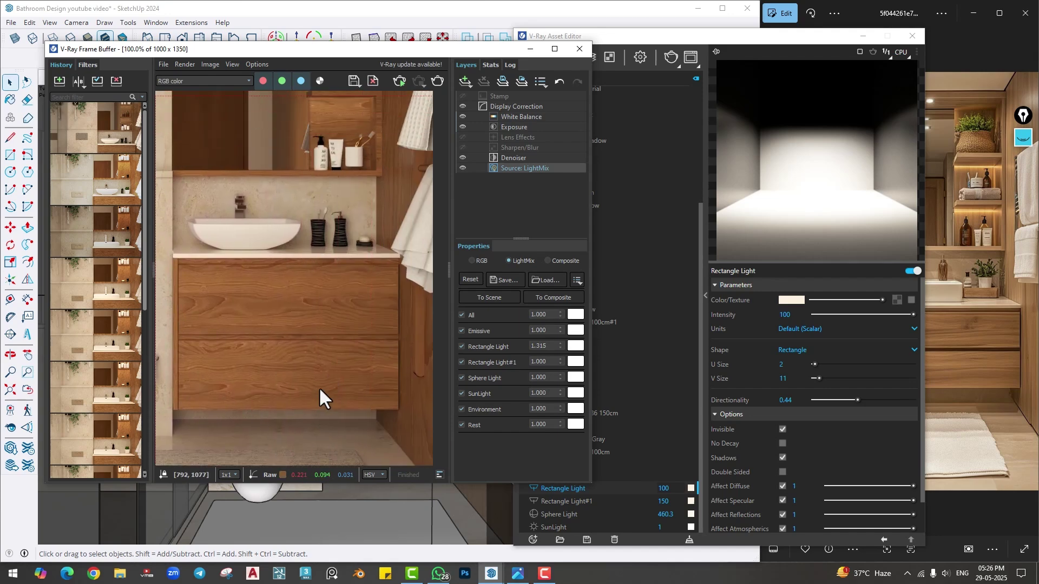
pyautogui.scroll(-1, 310, 330)
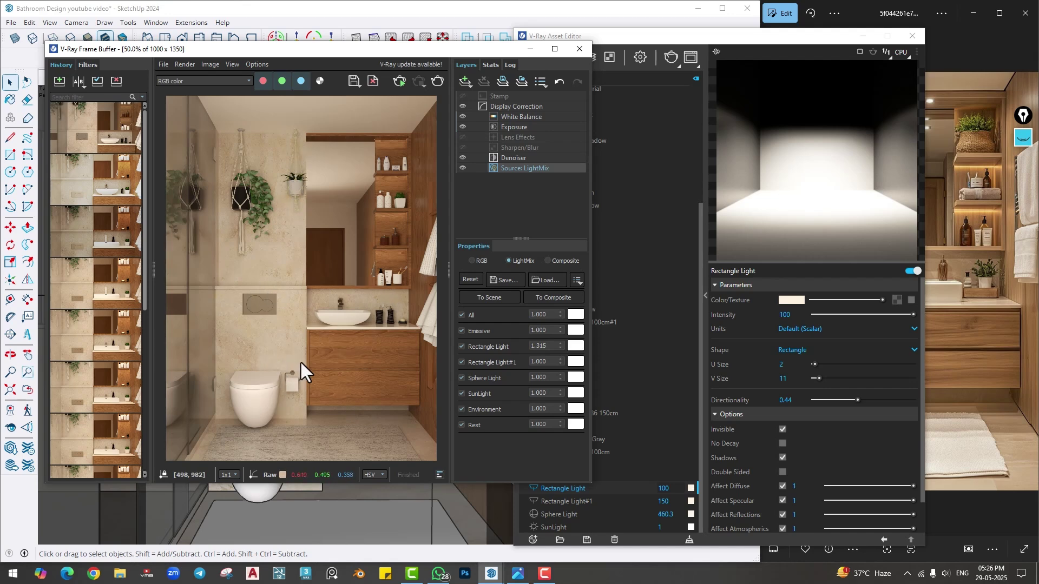
# - Check the existing render once more and raise the V-Ray render quality to High
pyautogui.scroll(-2, 304, 316)
pyautogui.scroll(2, 304, 316)
pyautogui.click(639, 57)
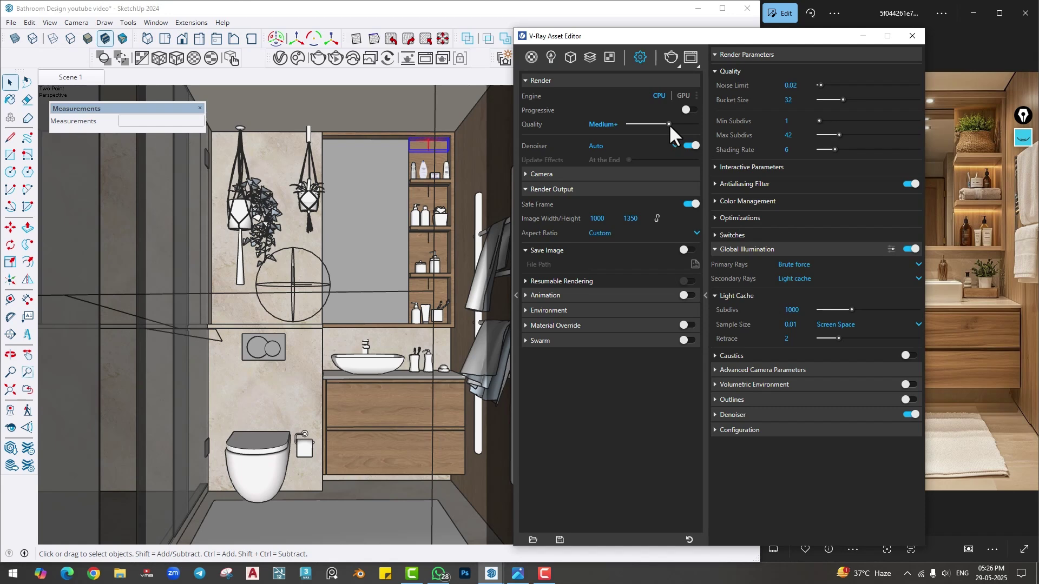
pyautogui.moveTo(669, 125); pyautogui.dragTo(680, 123)
pyautogui.doubleClick(597, 218)
pyautogui.write('1200')
pyautogui.press('Return')
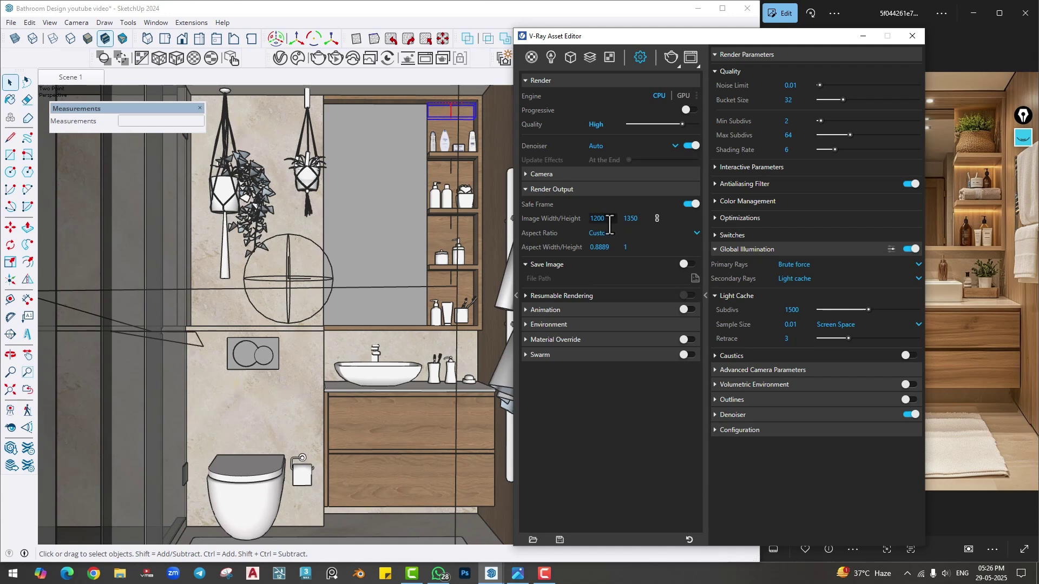
pyautogui.click(656, 219)
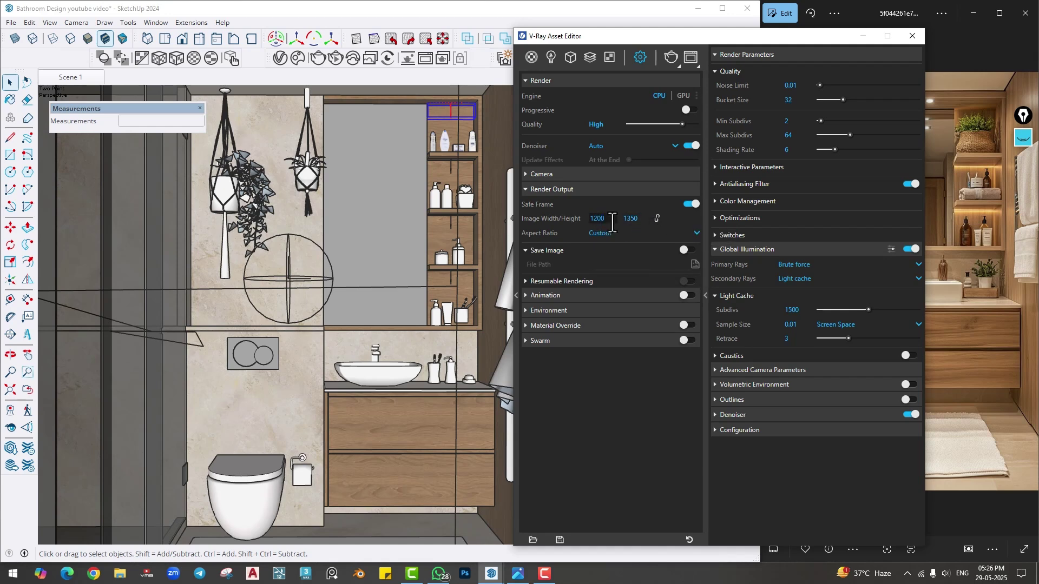
pyautogui.click(611, 219)
pyautogui.write('1000')
# - Lock the render output's aspect ratio and set the image size to 1200 × 1620
pyautogui.click(657, 217)
pyautogui.click(610, 221)
pyautogui.write('12')
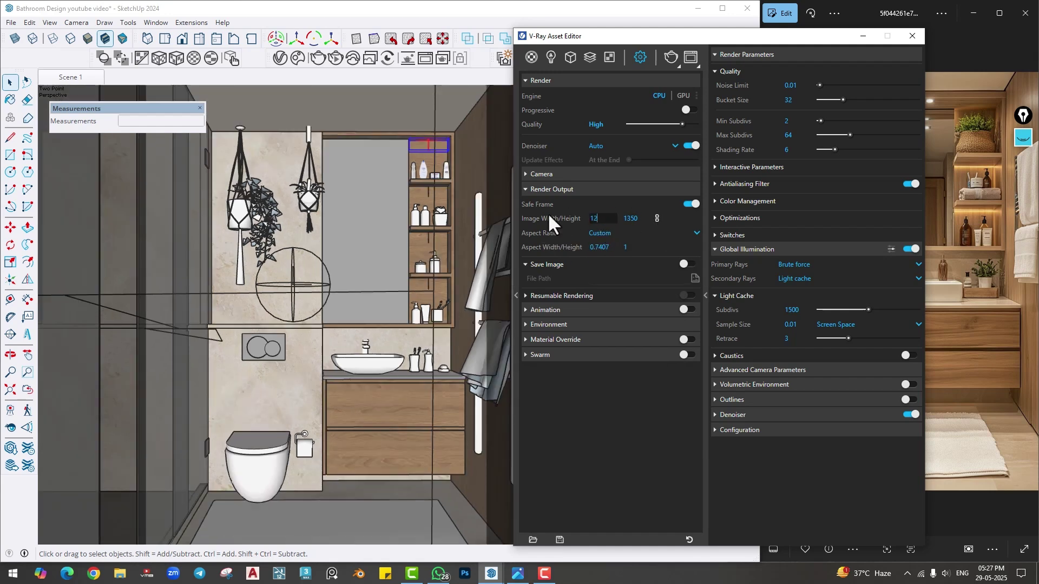
pyautogui.write('00')
pyautogui.press('Tab')
pyautogui.write('1620')
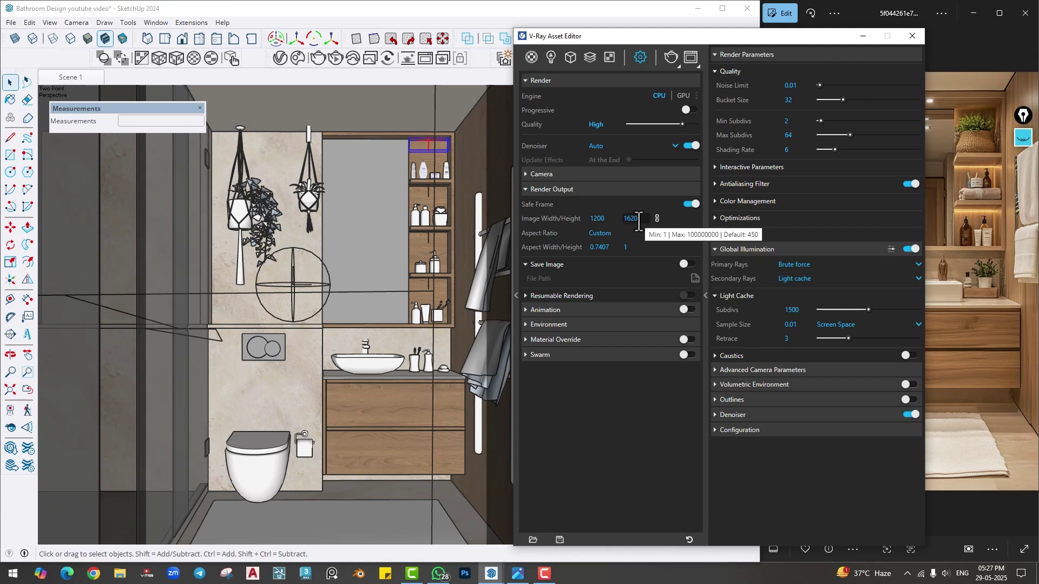
pyautogui.press('Return')
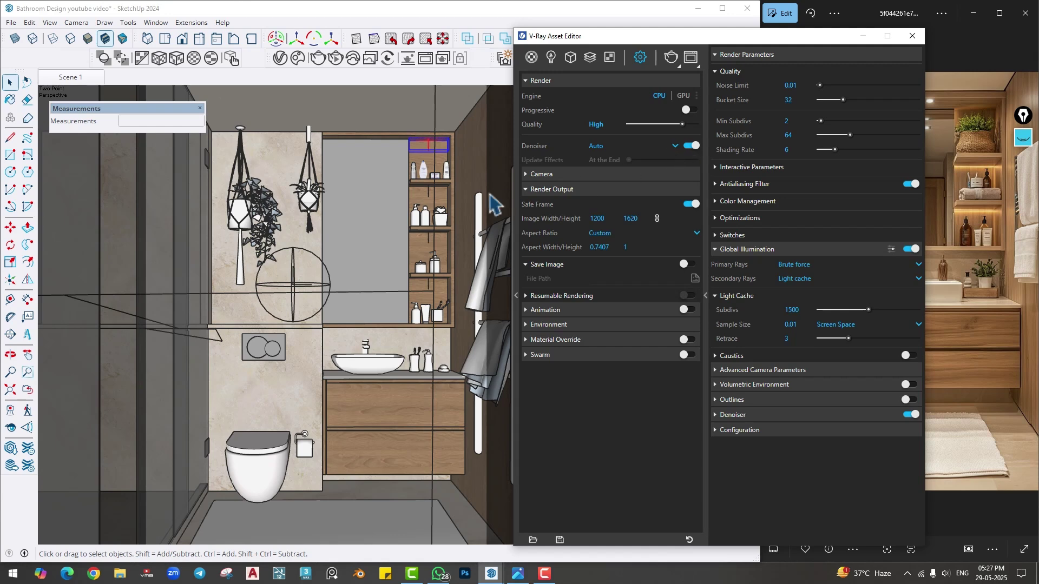
# - Render the bathroom scene with the updated settings and maximize the frame buffer
pyautogui.click(671, 53)
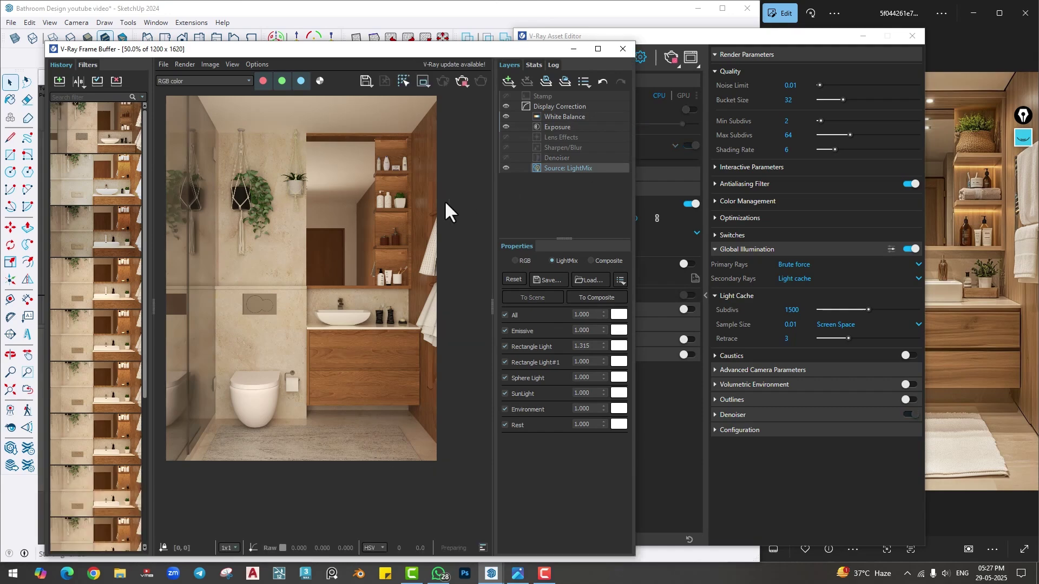
pyautogui.press('super+Up')
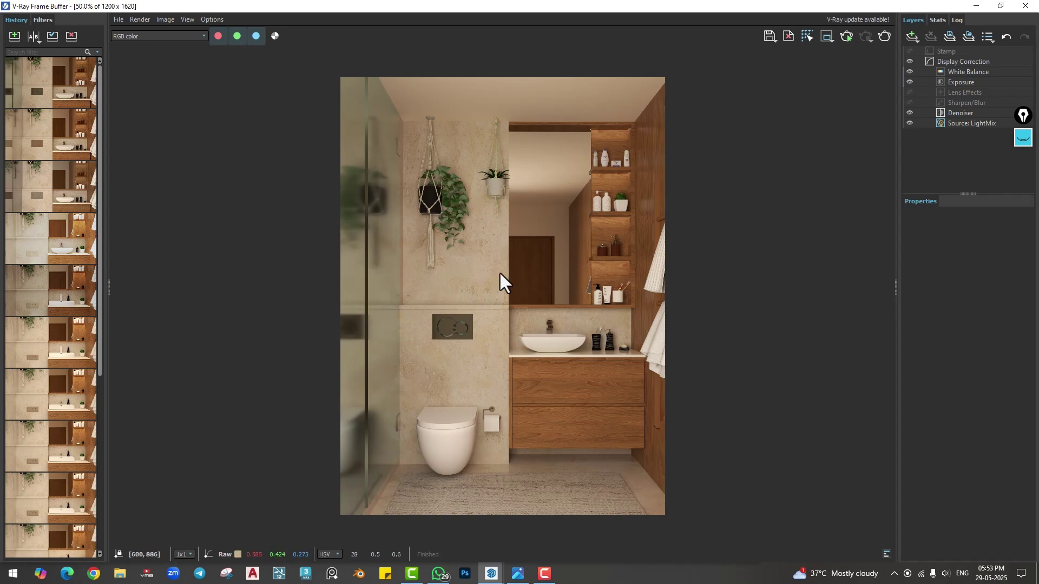
# - Adjust the render's Exposure layer to exposure 0.724, highlight burn 0.309 and contrast 0.184
pyautogui.click(946, 83)
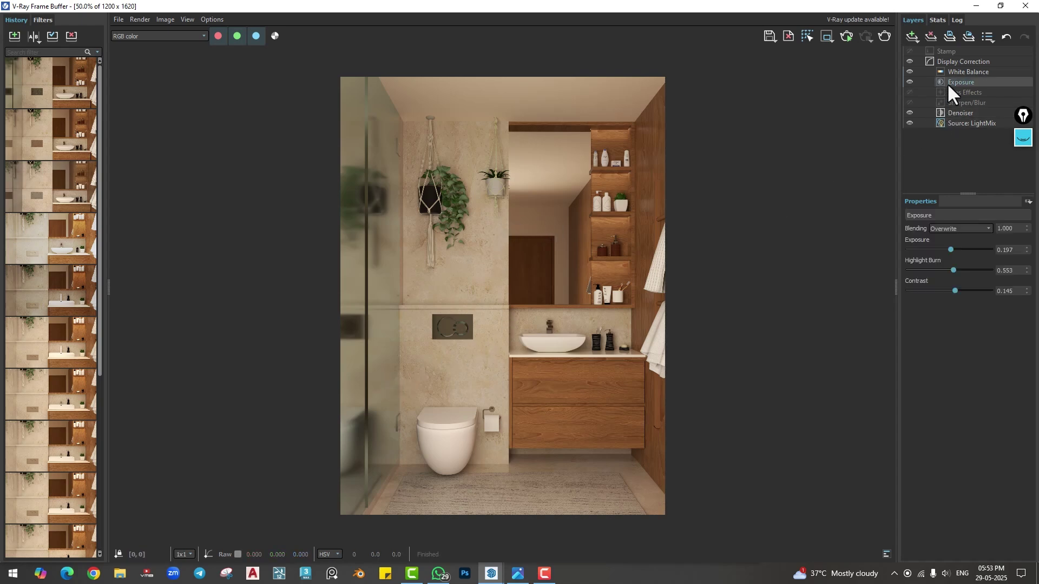
pyautogui.moveTo(950, 249); pyautogui.dragTo(936, 270)
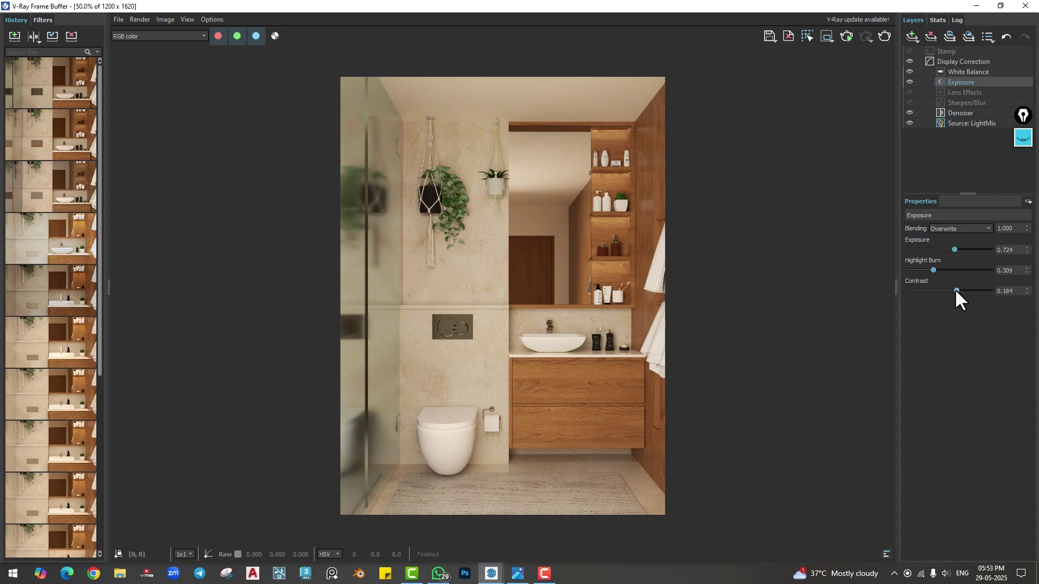
# - In the LightMix layer, reduce Rectangle Light#1 to 0.855 and switch off the Sphere Light
pyautogui.click(968, 124)
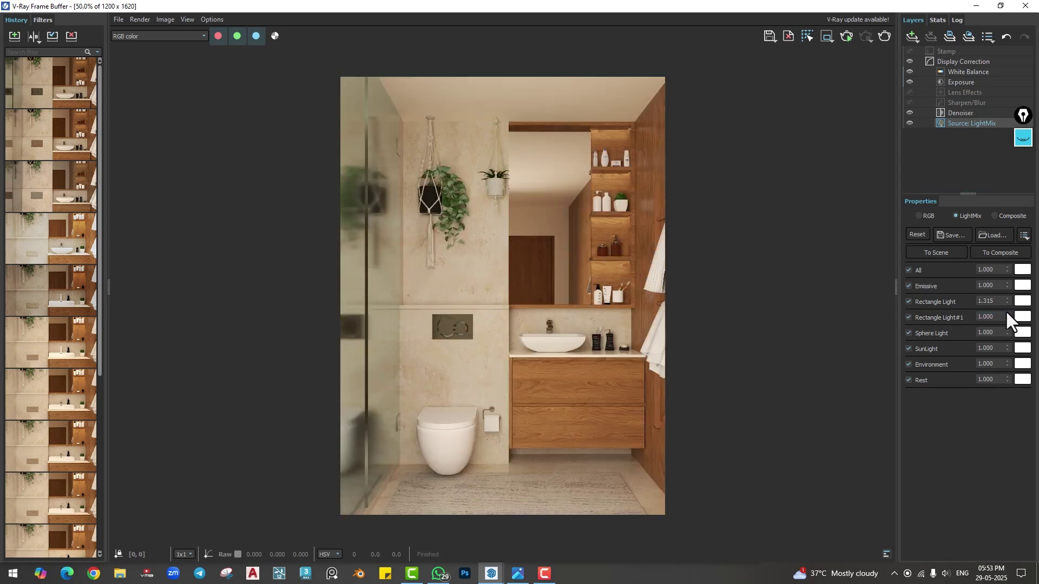
pyautogui.moveTo(1008, 318); pyautogui.dragTo(1004, 336)
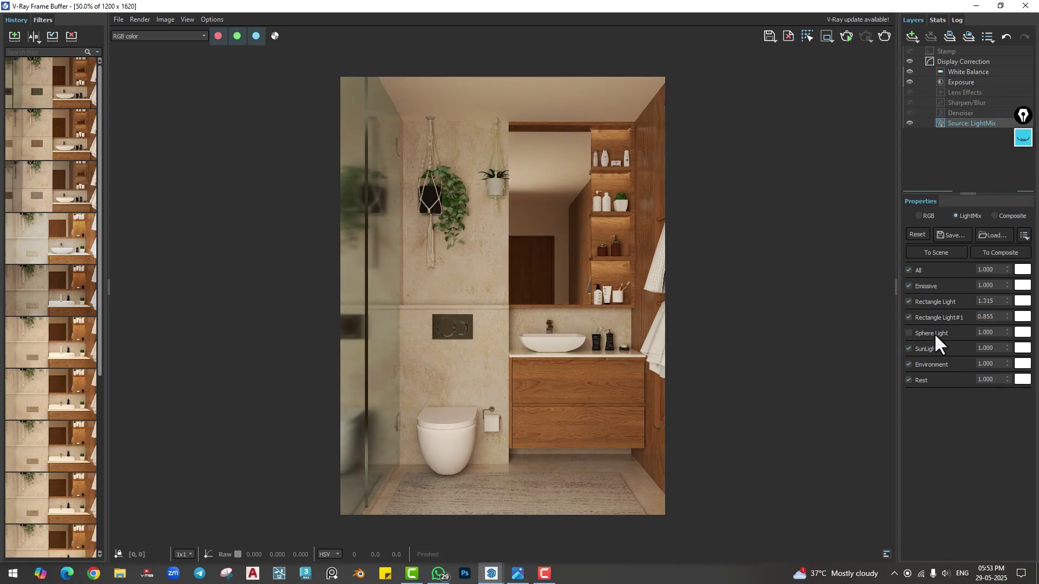